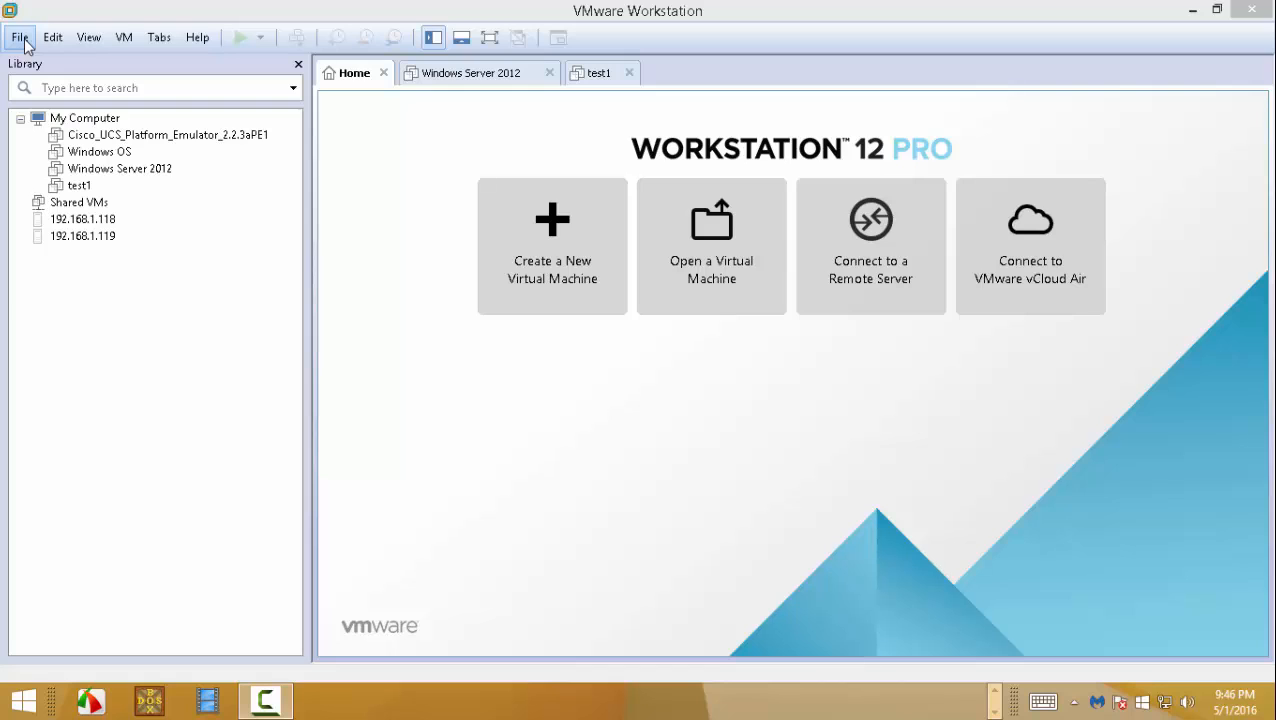
- Start a Typical new virtual machine, install the OS later, with Linux Ubuntu 64-bit as guest
{"action": "left_click", "coordinate": [25, 40]}
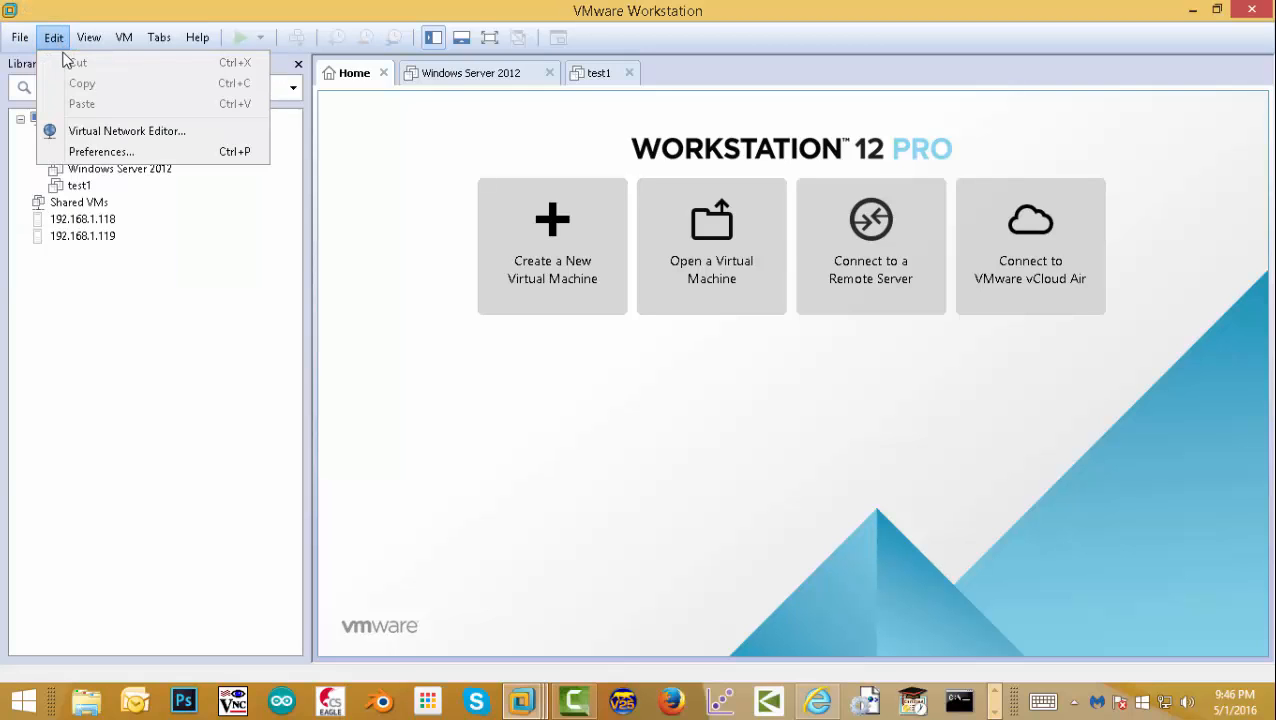
{"action": "left_click", "coordinate": [50, 65]}
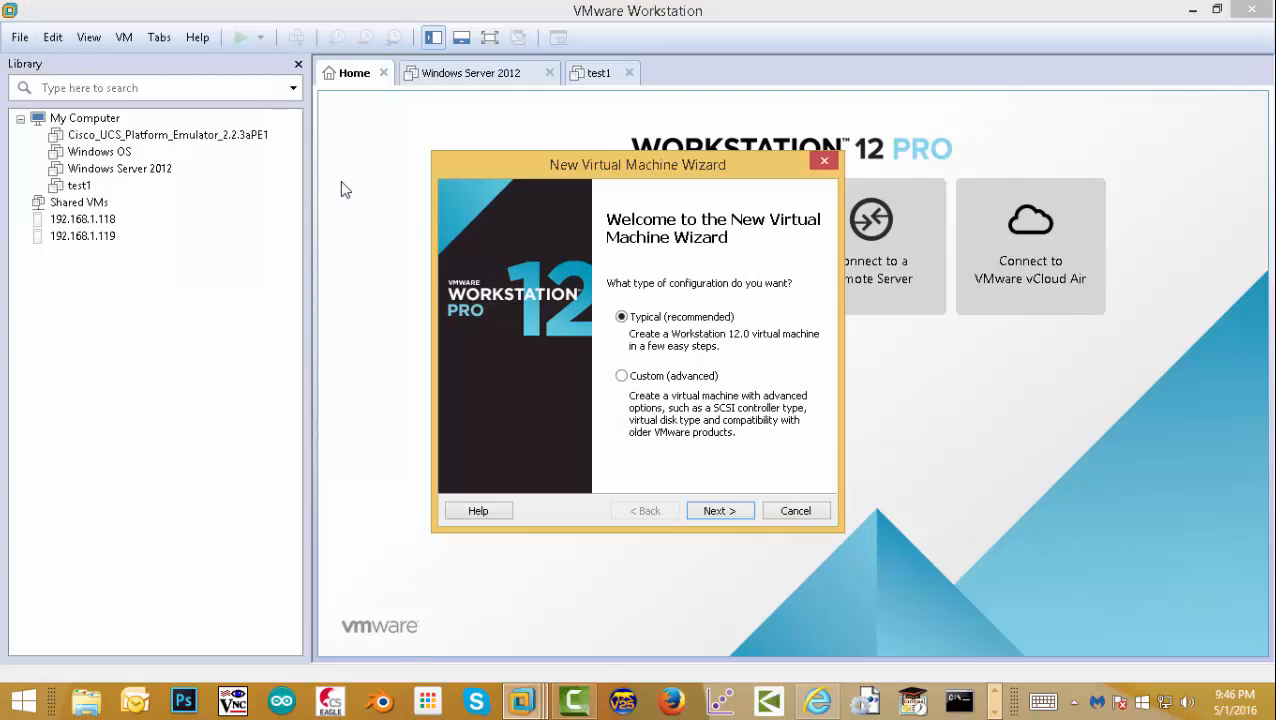
{"action": "left_click", "coordinate": [735, 512]}
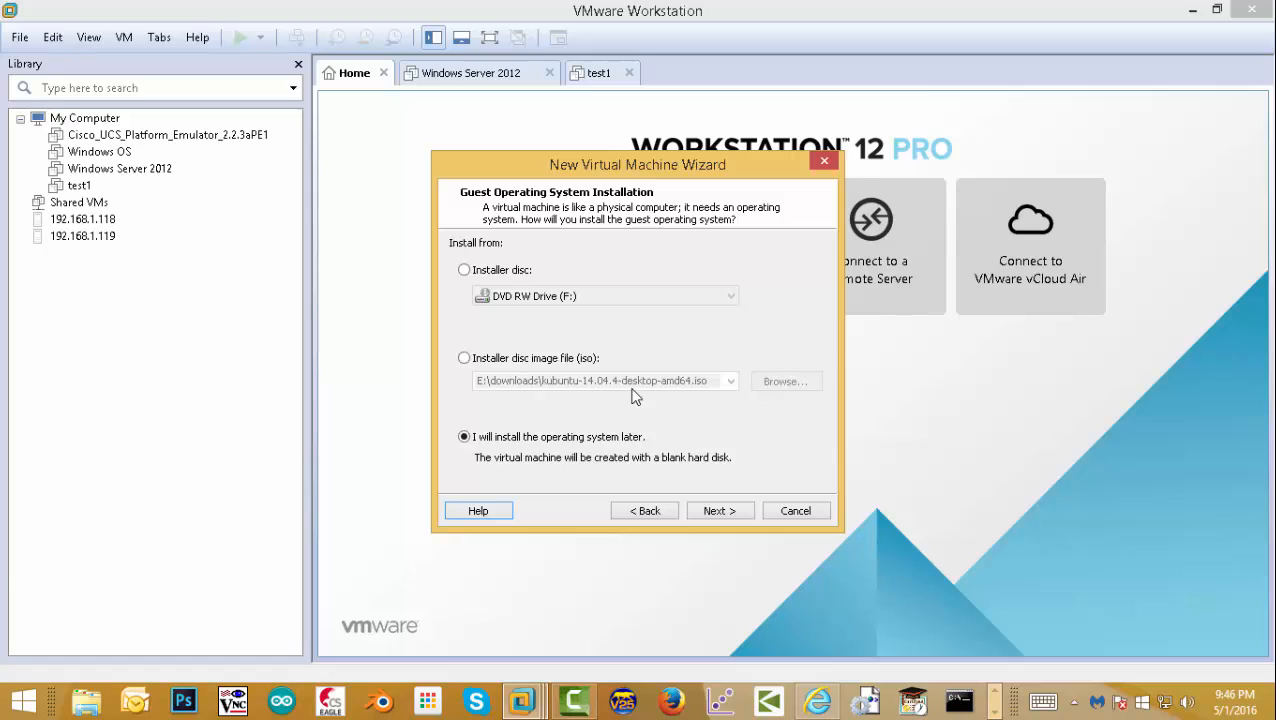
{"action": "left_click", "coordinate": [716, 510]}
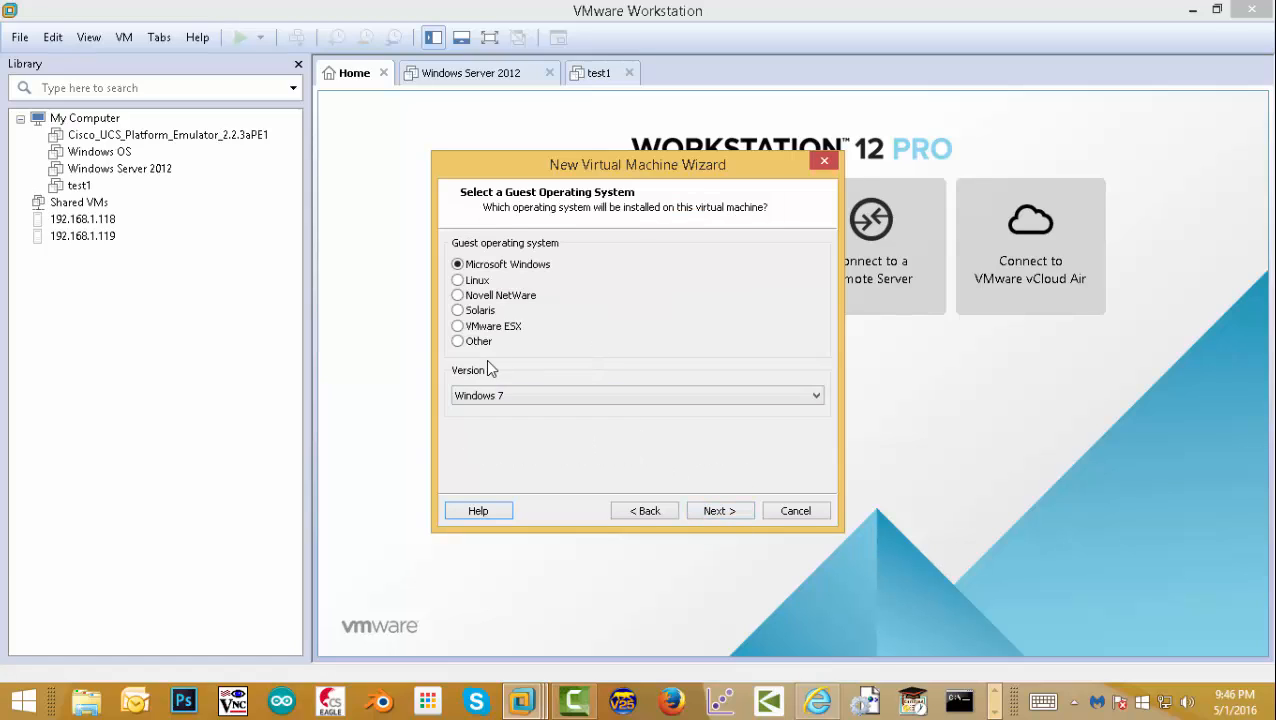
{"action": "left_click", "coordinate": [476, 284]}
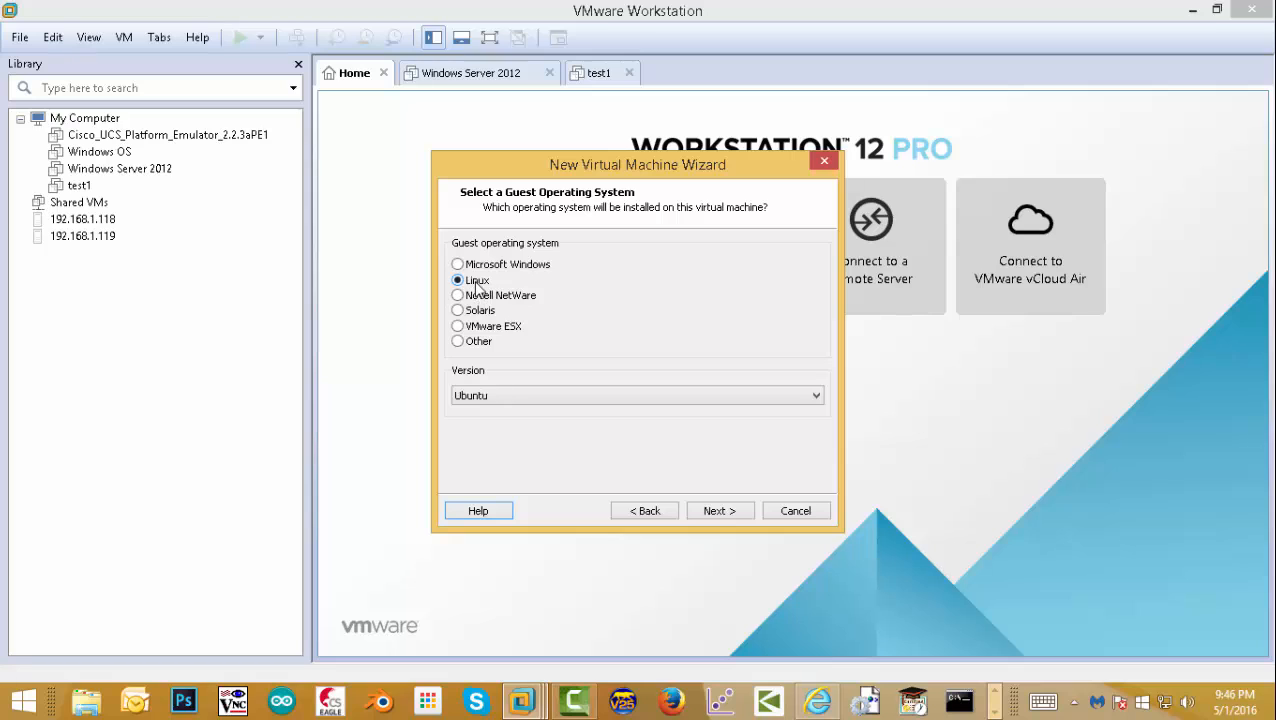
{"action": "left_click", "coordinate": [503, 395]}
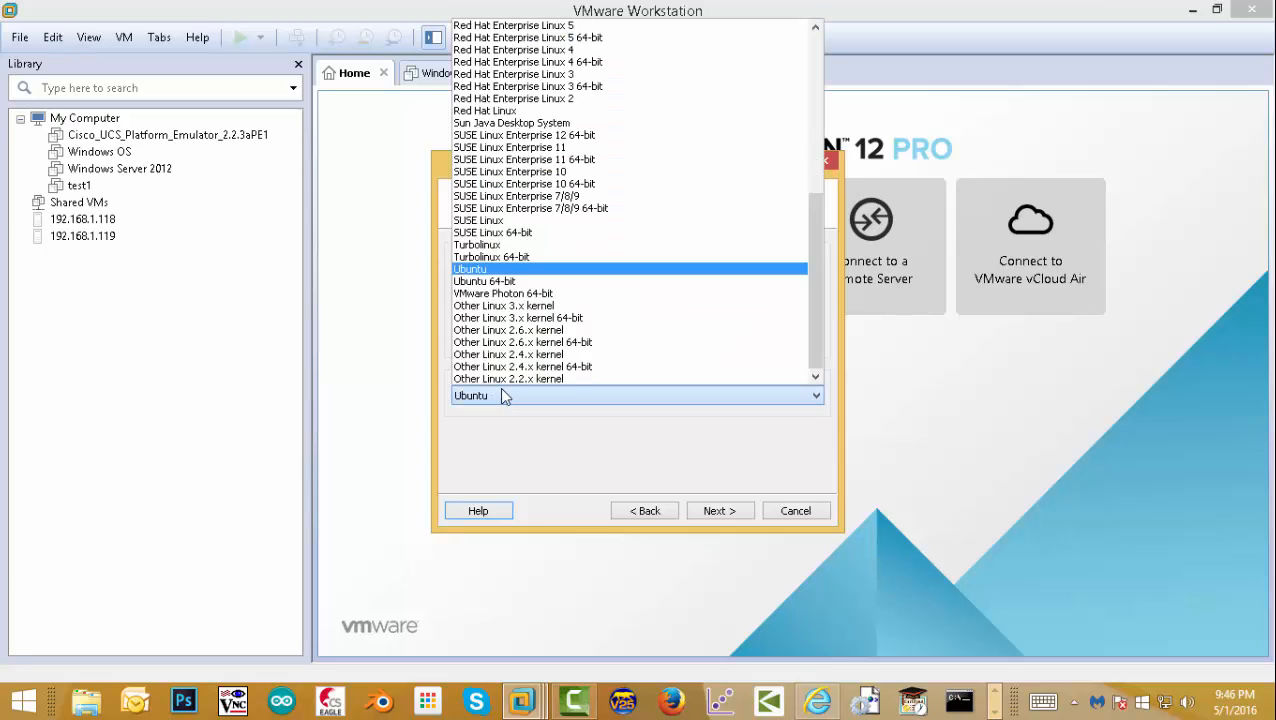
{"action": "left_click", "coordinate": [538, 282]}
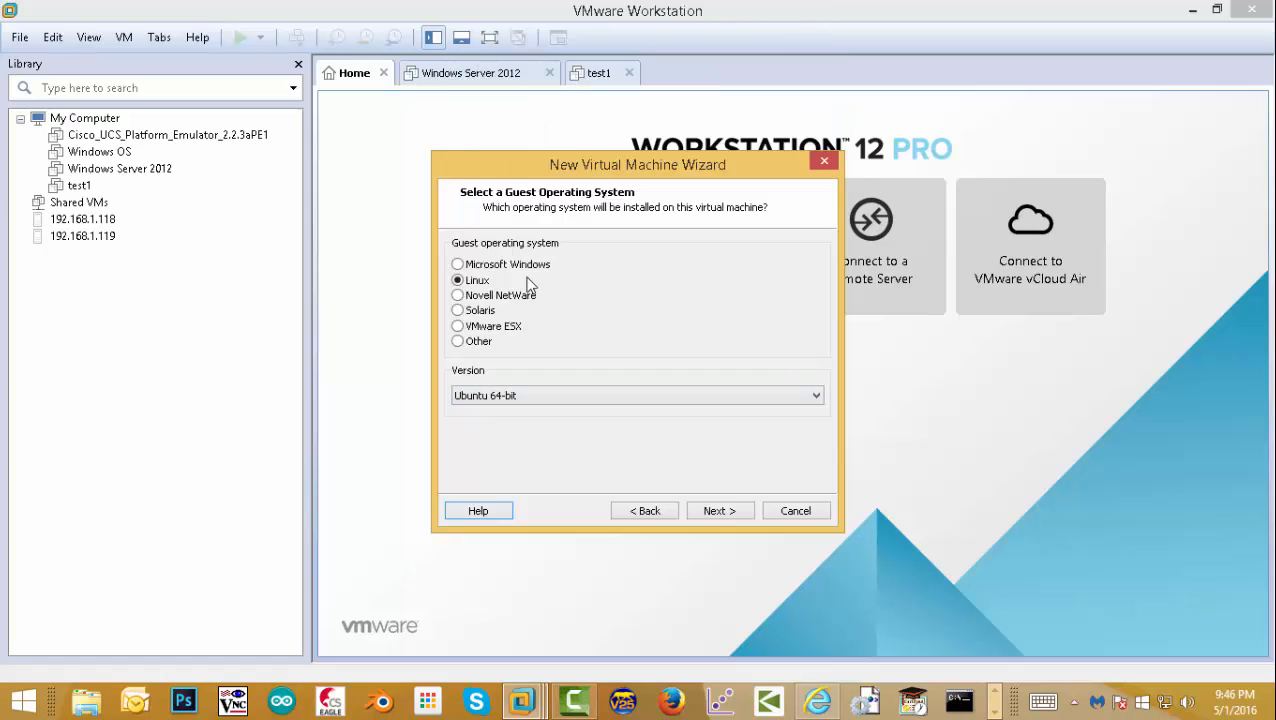
{"action": "left_click", "coordinate": [725, 512]}
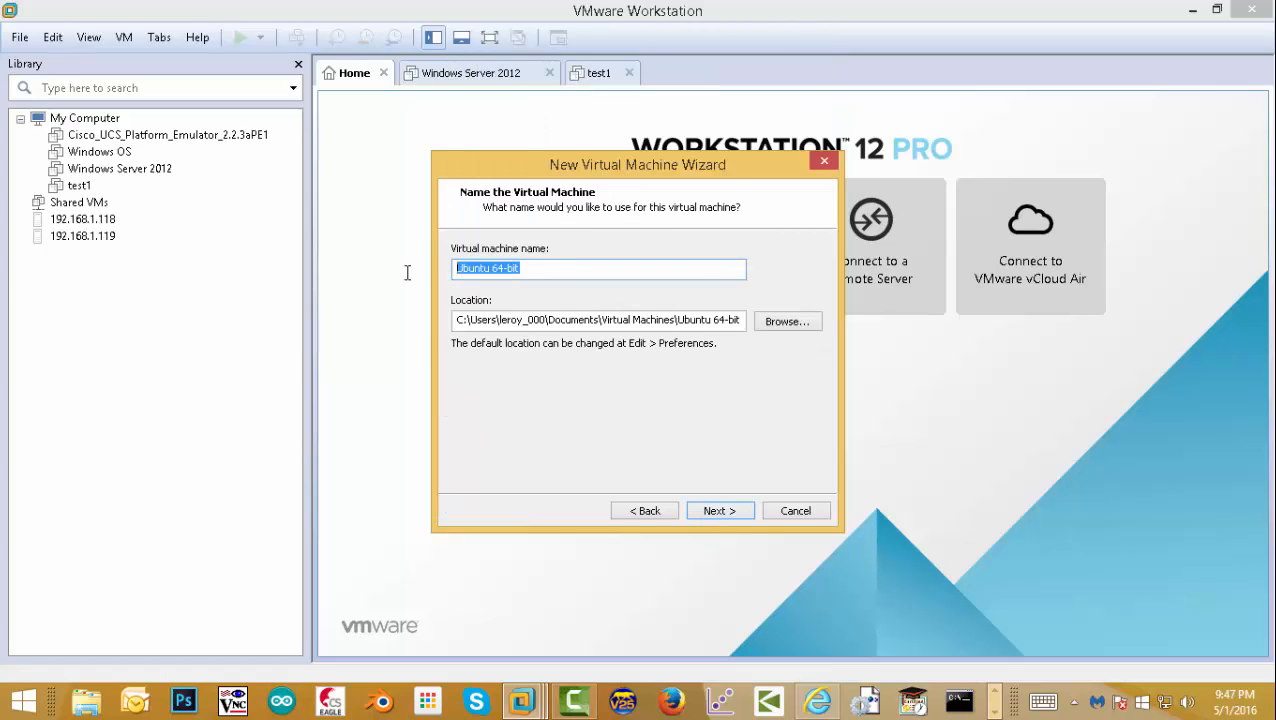
- Name the machine 'Fogimaging' and store it in a new E:\Fog-server folder
{"action": "type", "text": "Fogimaging"}
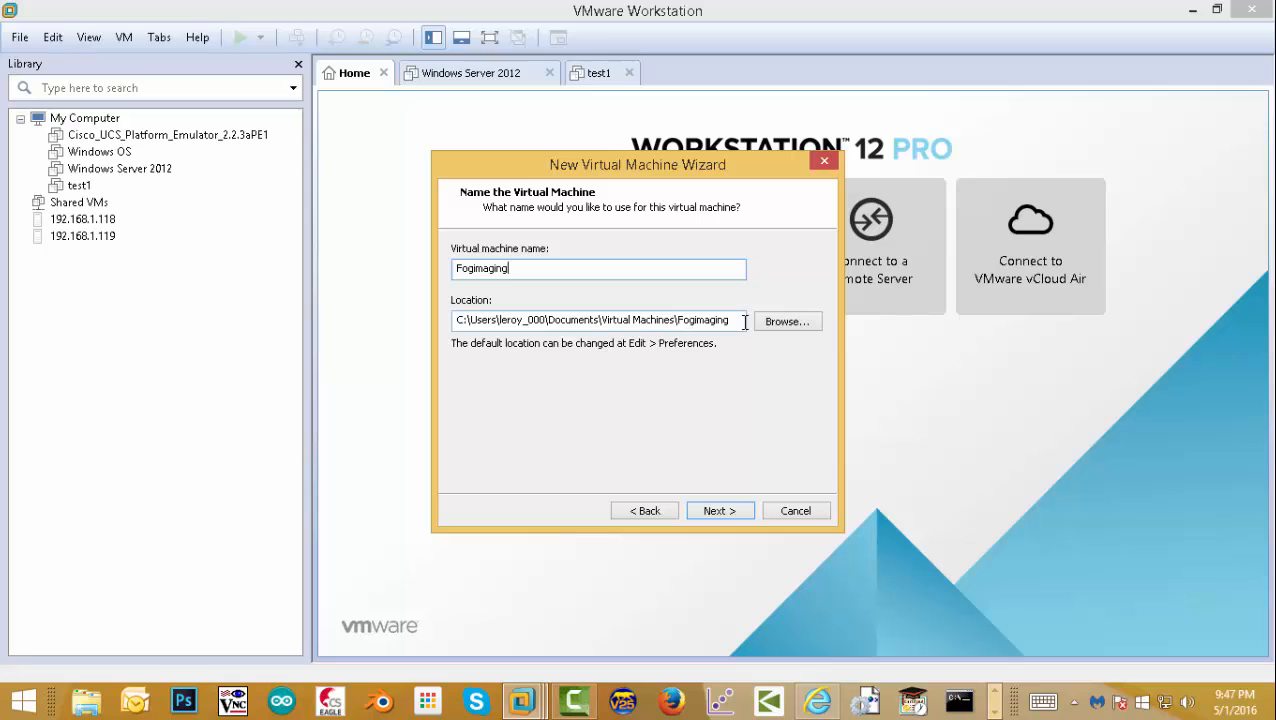
{"action": "left_click", "coordinate": [786, 321]}
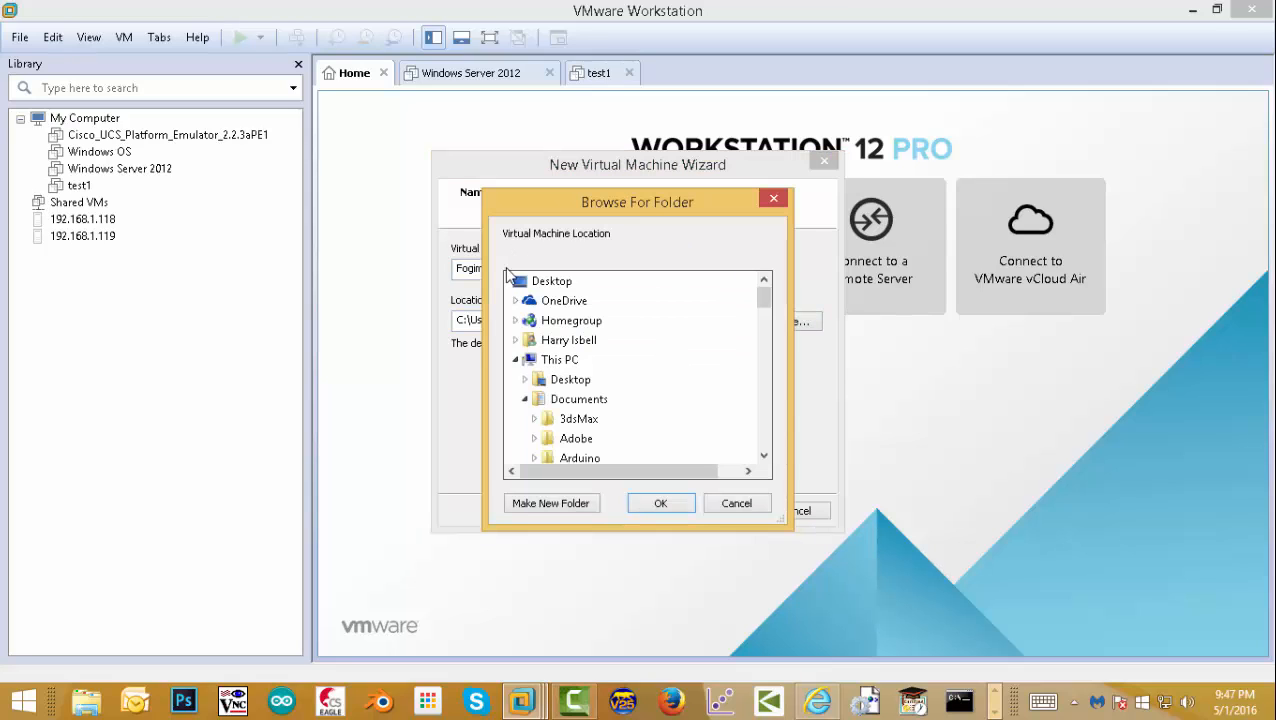
{"action": "left_click", "coordinate": [558, 387]}
{"action": "double_click", "coordinate": [565, 399]}
{"action": "left_click_drag", "start_coordinate": [766, 317], "coordinate": [764, 346]}
{"action": "double_click", "coordinate": [584, 322]}
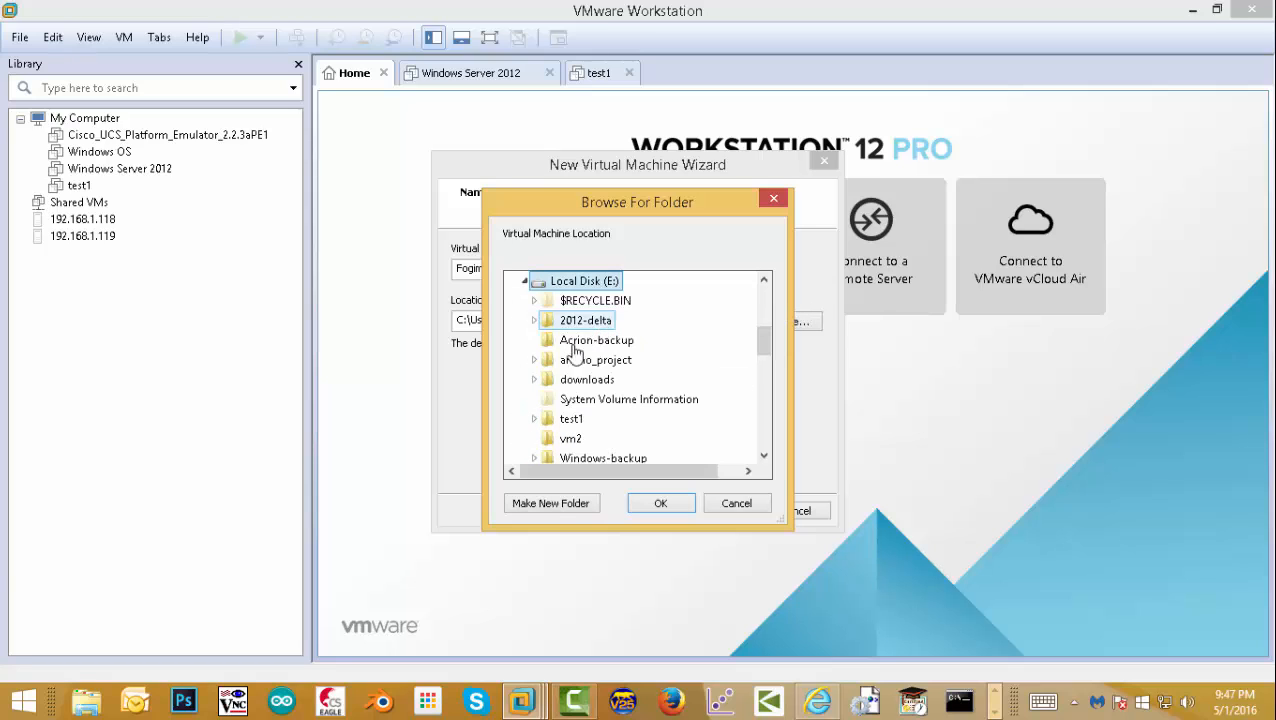
{"action": "left_click", "coordinate": [548, 503]}
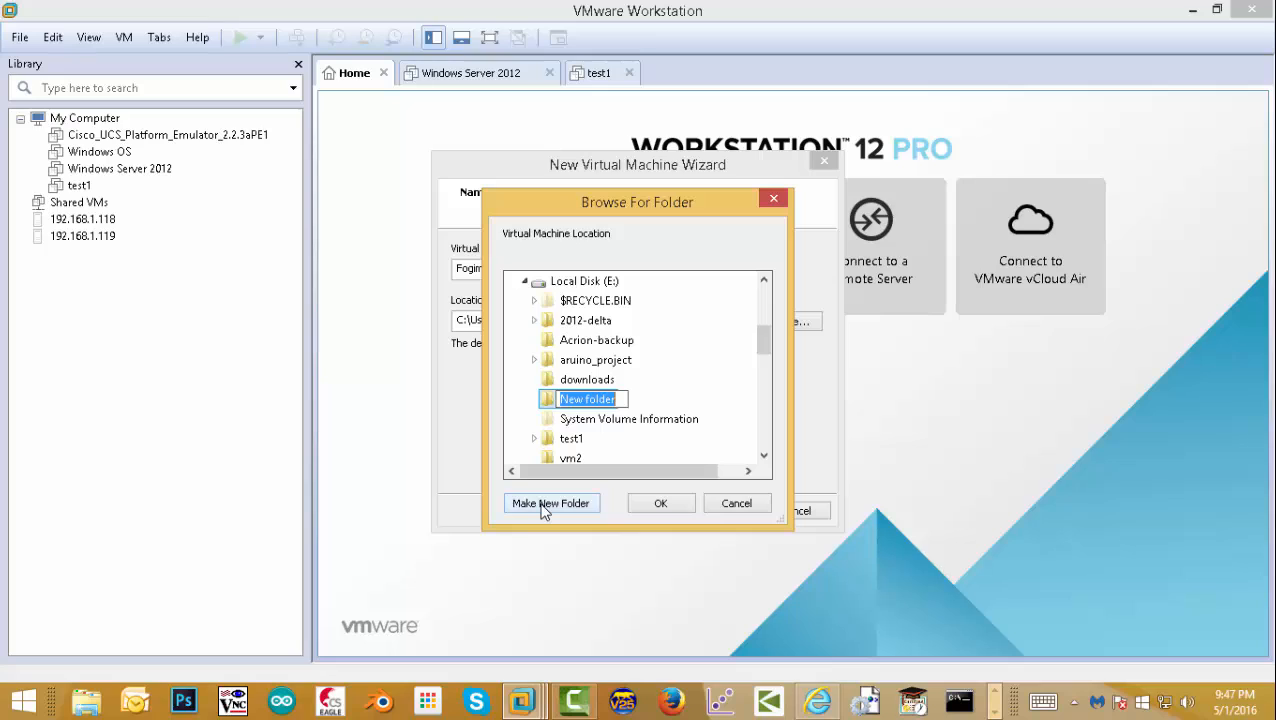
{"action": "type", "text": "Fo"}
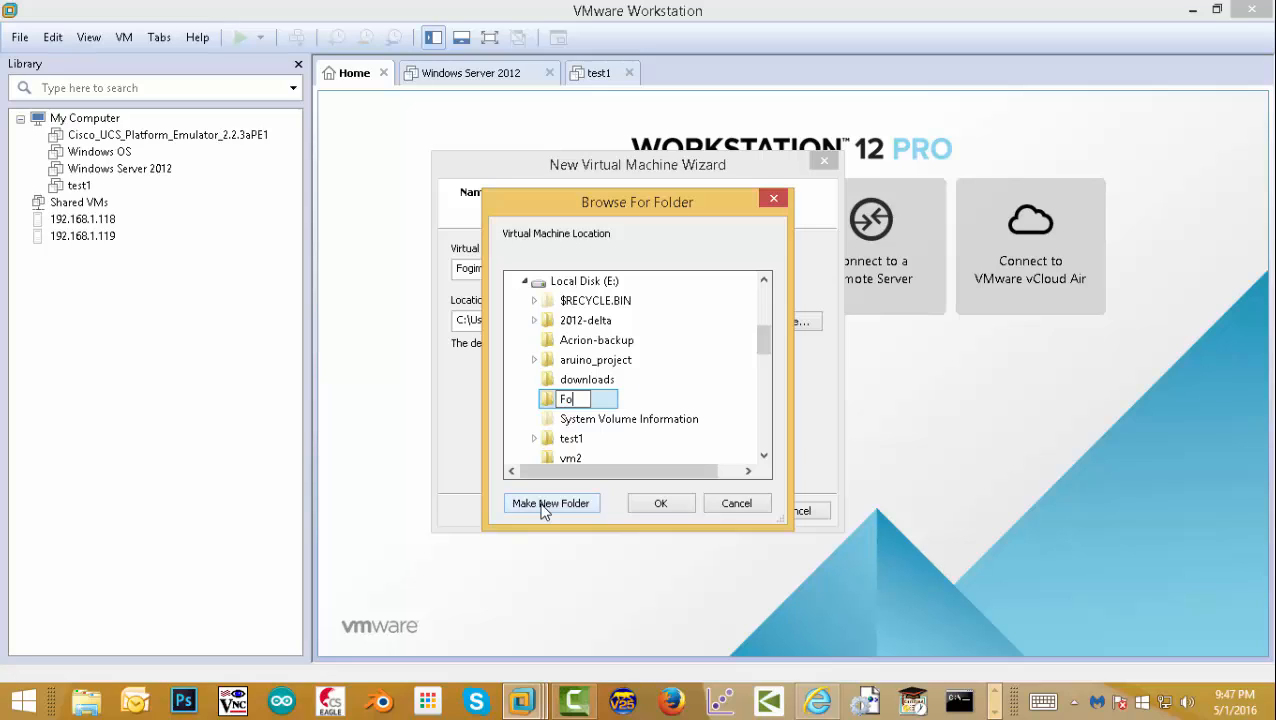
{"action": "type", "text": "g-server"}
{"action": "key", "text": "Return"}
{"action": "left_click", "coordinate": [661, 503]}
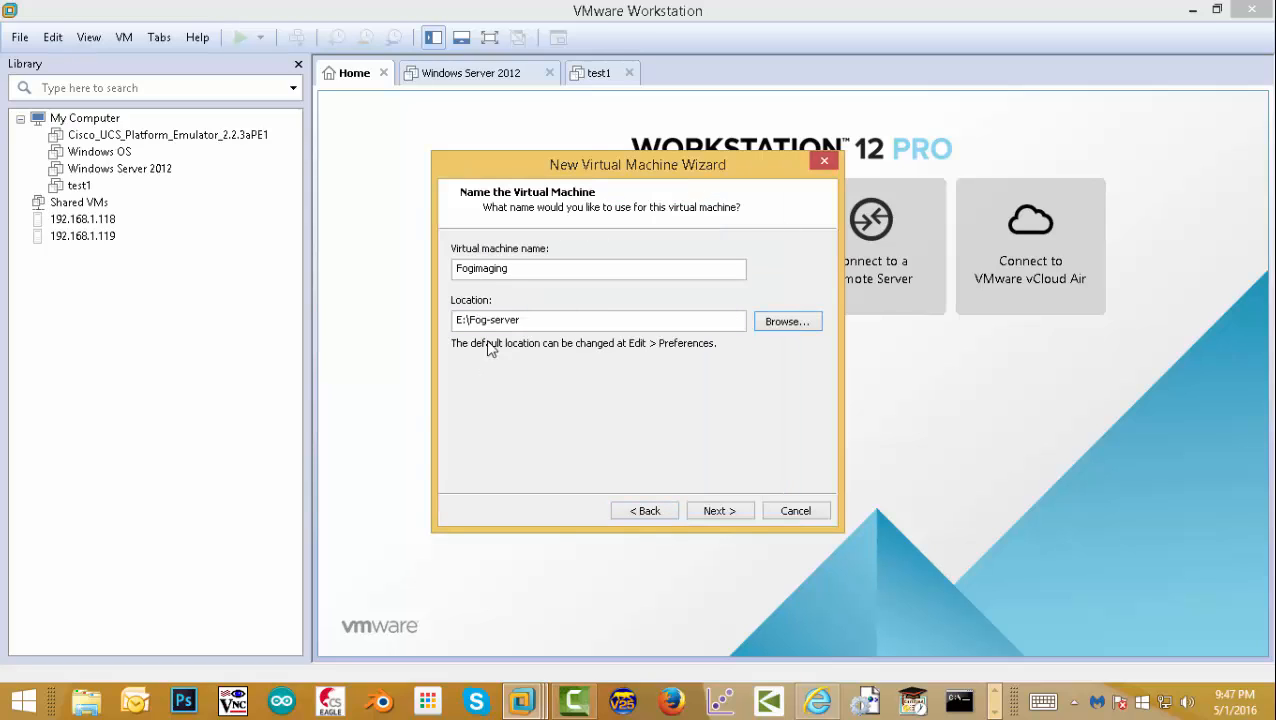
- Give the virtual disk 100 GB capacity, stored as a single file
{"action": "left_click", "coordinate": [719, 511]}
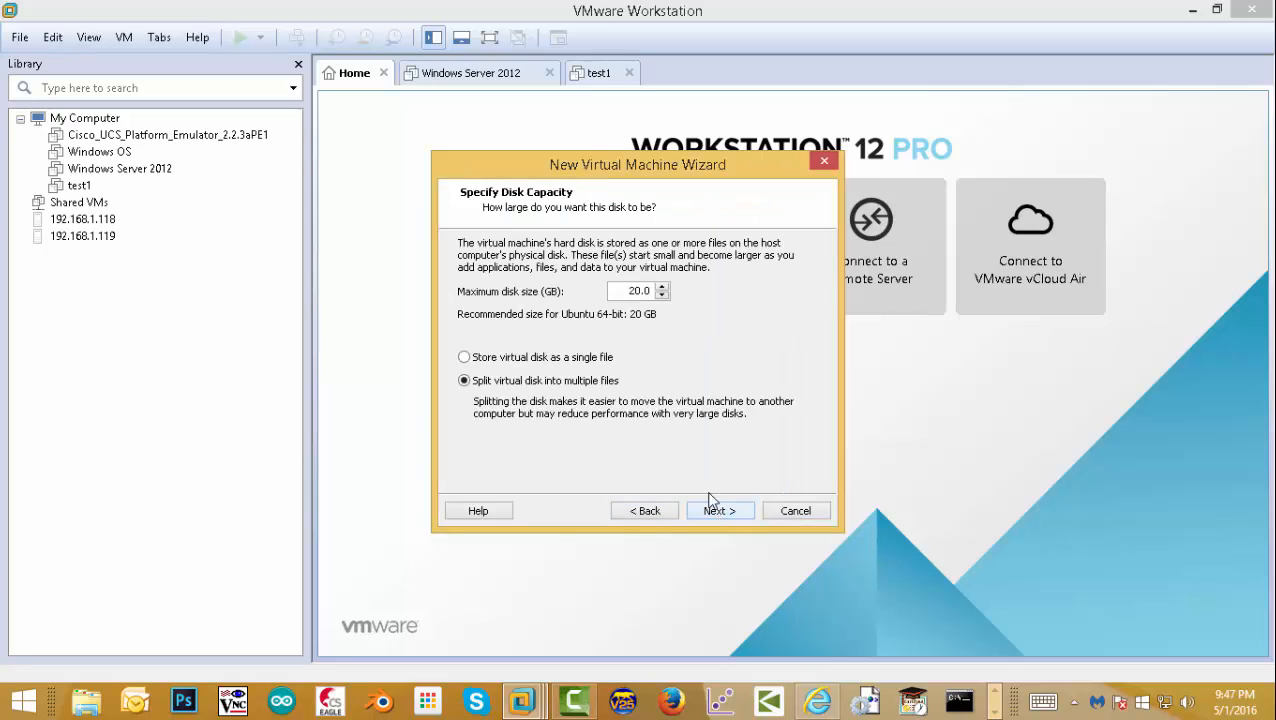
{"action": "left_click", "coordinate": [504, 360]}
{"action": "left_click_drag", "start_coordinate": [608, 290], "coordinate": [665, 300]}
{"action": "type", "text": "100"}
{"action": "left_click", "coordinate": [718, 510]}
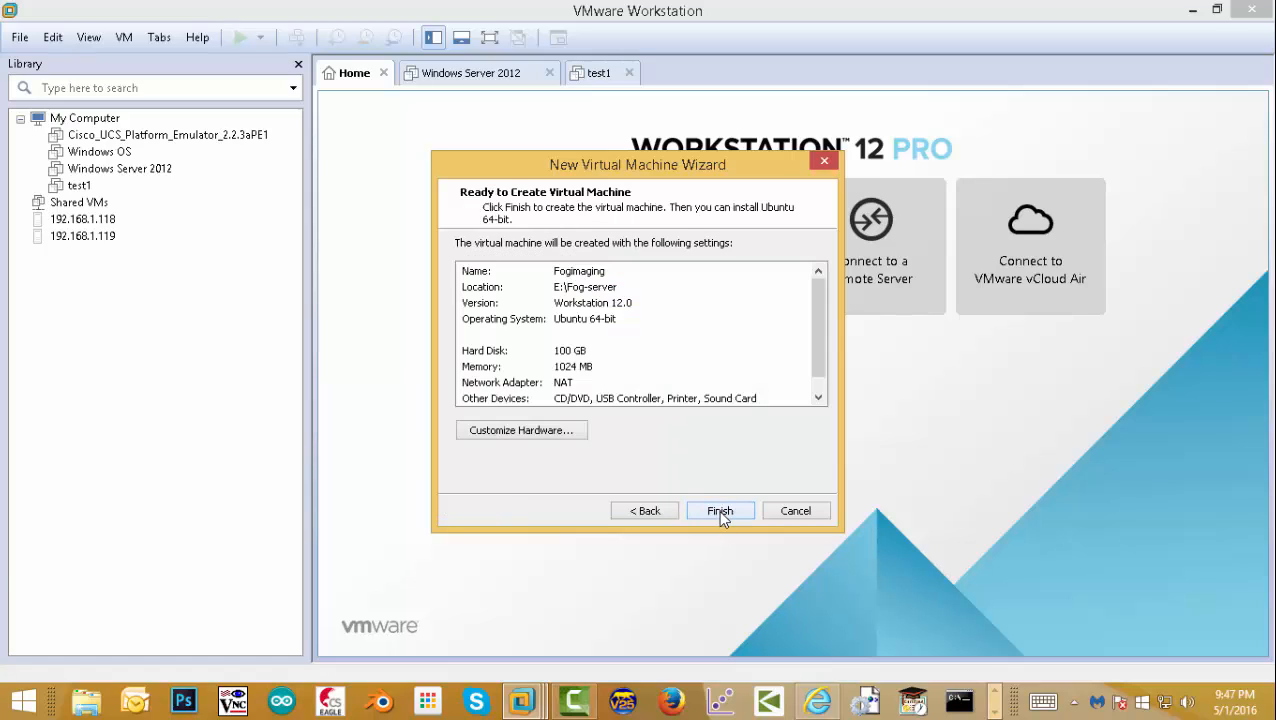
- Customize hardware: 4 GB memory, 2 processors, VT-x/EPT and CPU performance counters enabled
{"action": "left_click", "coordinate": [540, 431]}
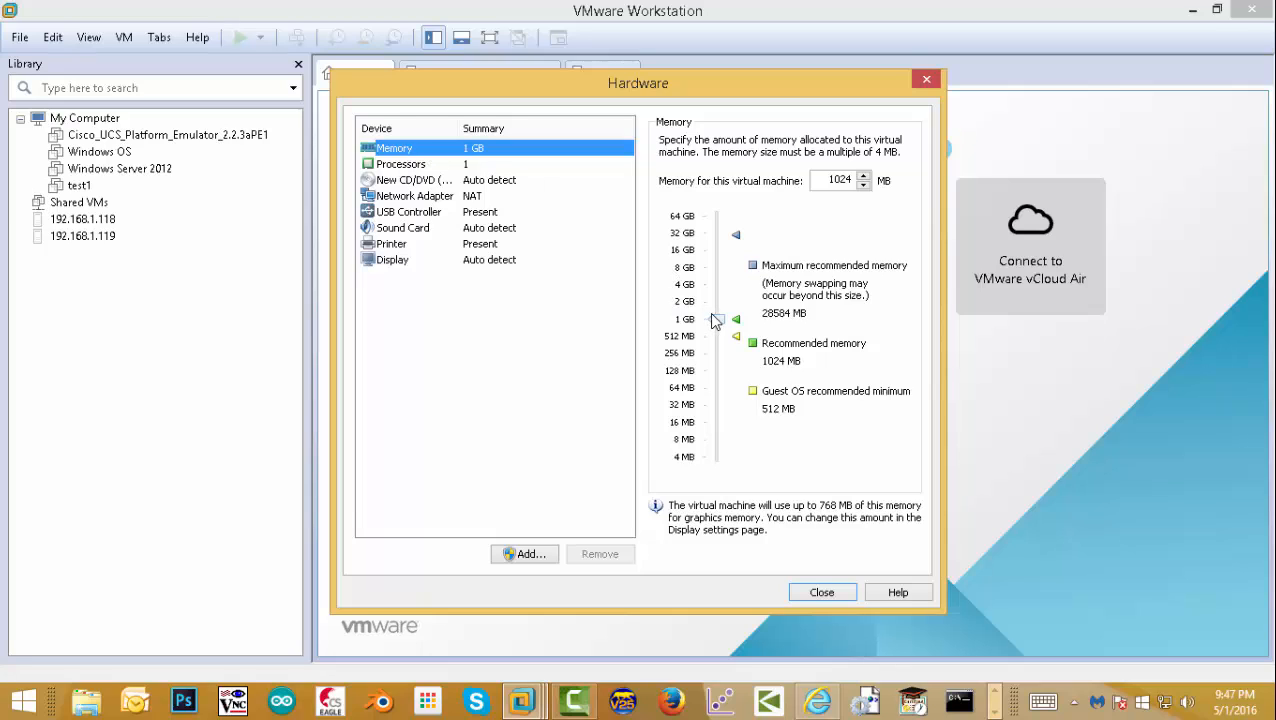
{"action": "left_click_drag", "start_coordinate": [716, 318], "coordinate": [718, 287]}
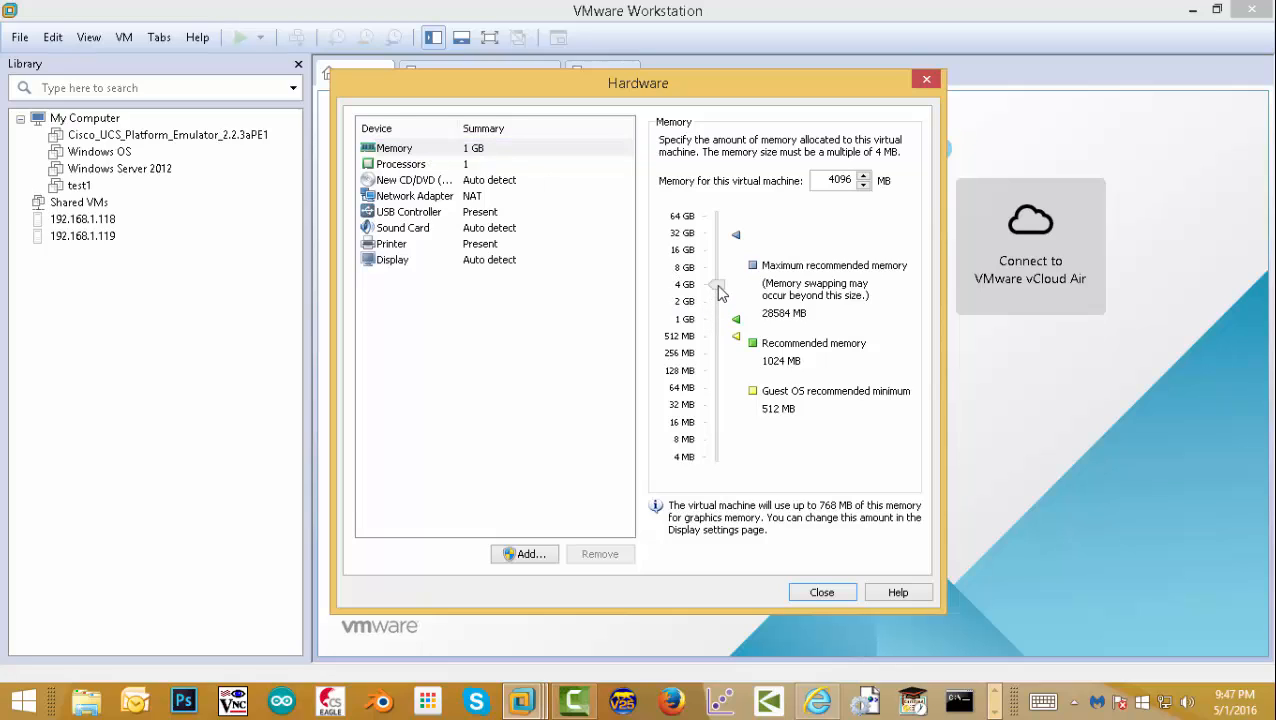
{"action": "left_click", "coordinate": [424, 165]}
{"action": "left_click", "coordinate": [875, 143]}
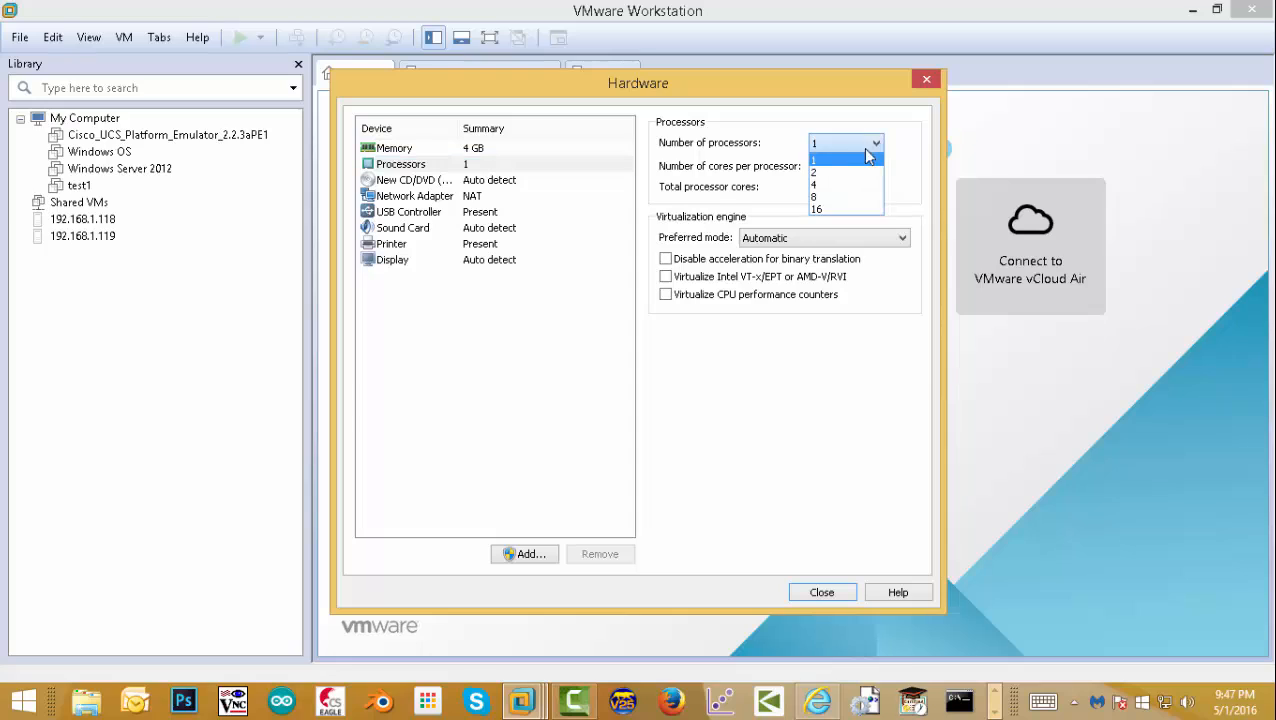
{"action": "left_click", "coordinate": [860, 155]}
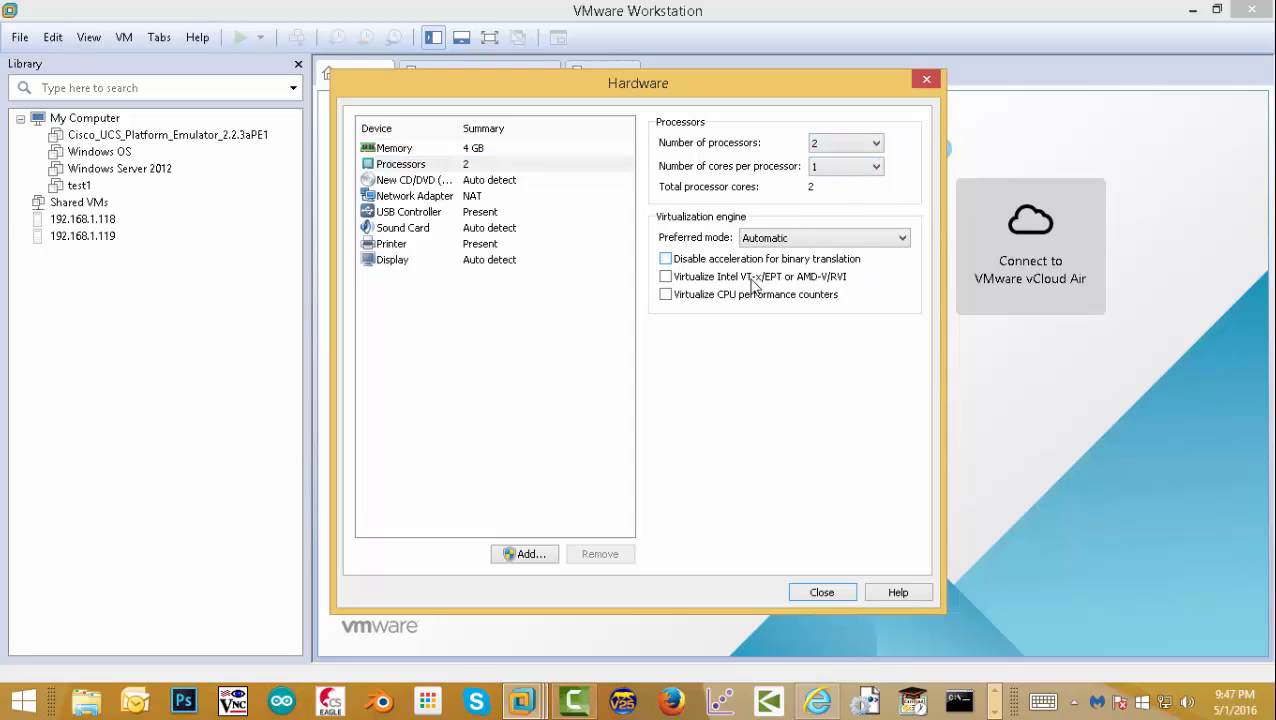
{"action": "left_click", "coordinate": [666, 277]}
{"action": "left_click", "coordinate": [669, 296]}
- Review the network adapter settings and finish creating the Fogimaging machine
{"action": "left_click", "coordinate": [426, 203]}
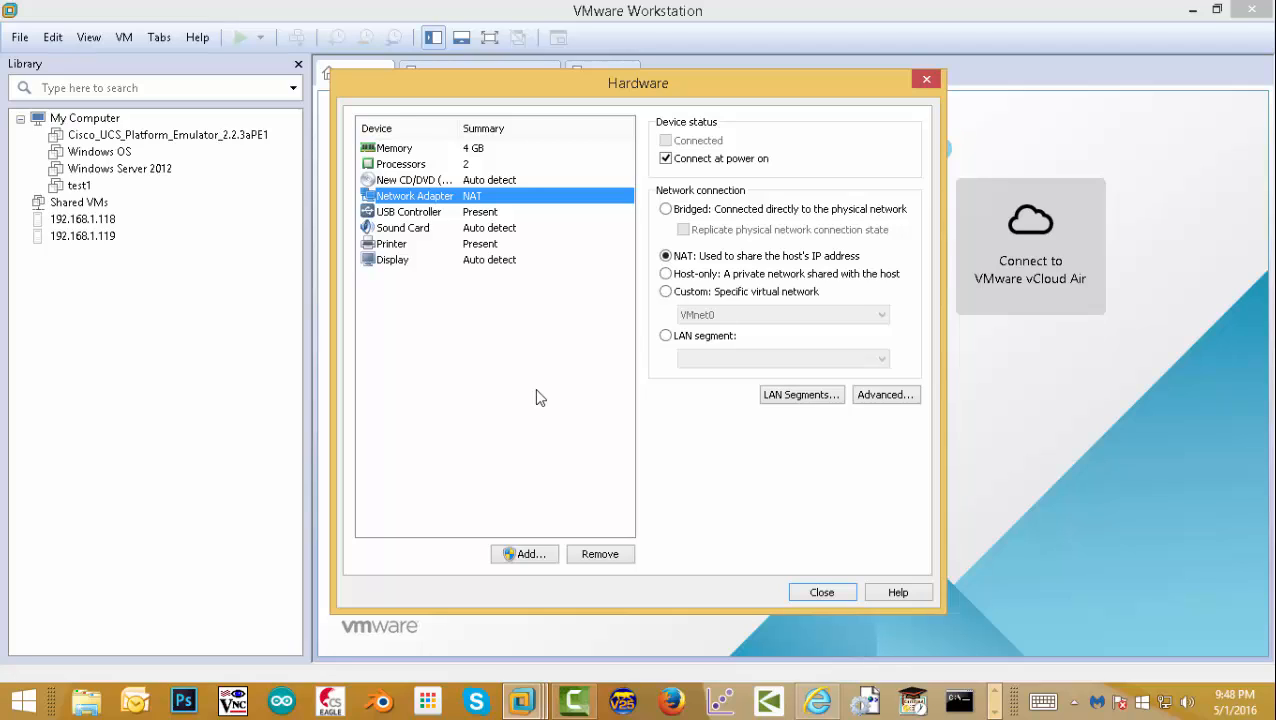
{"action": "left_click", "coordinate": [824, 594]}
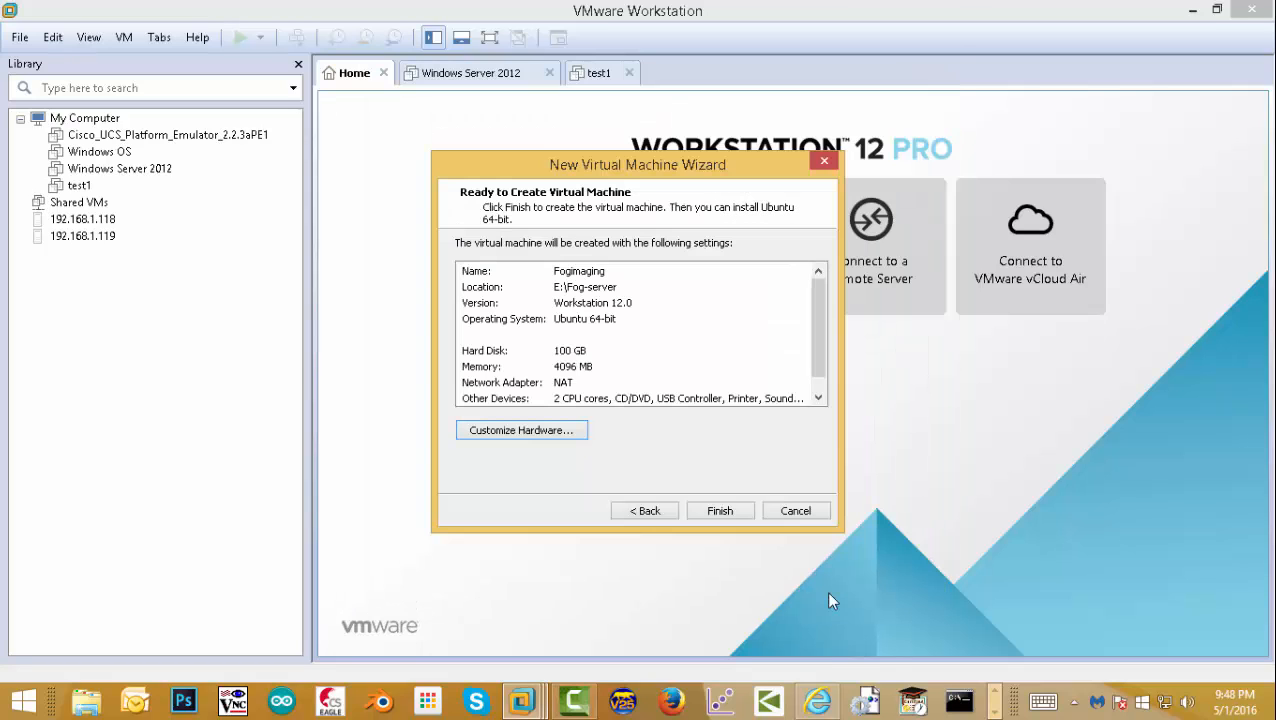
{"action": "left_click", "coordinate": [714, 513]}
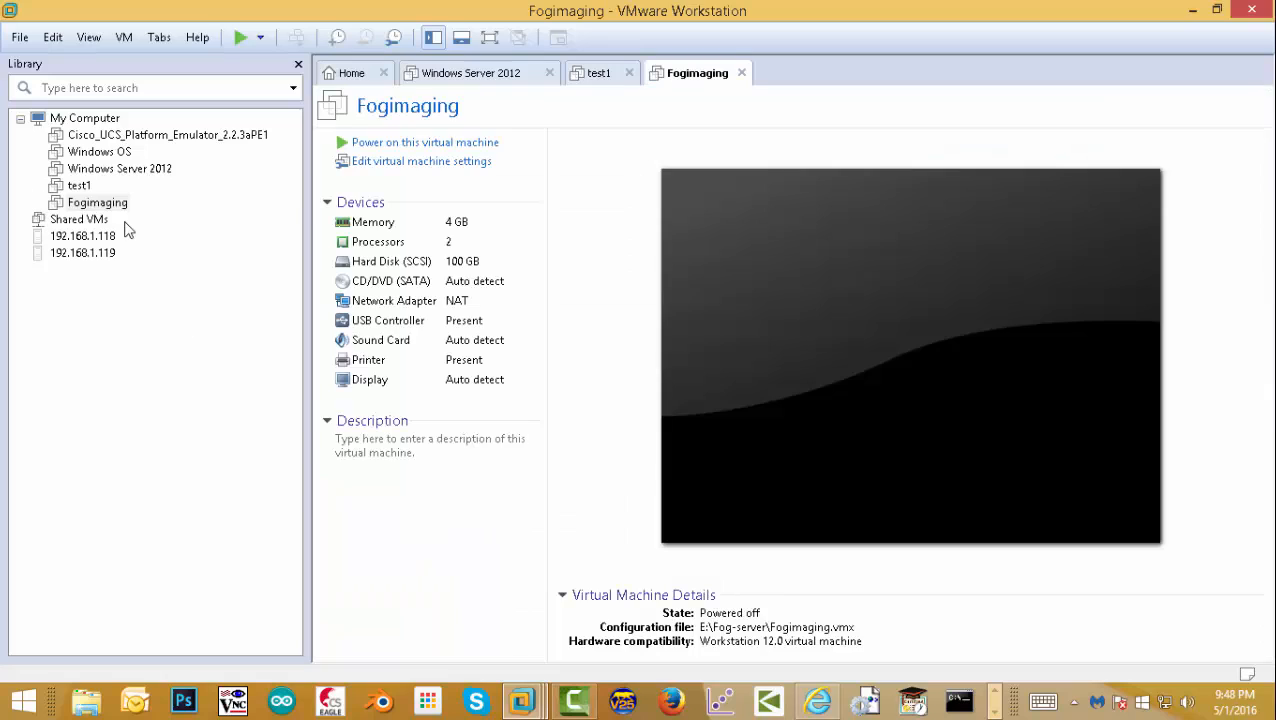
- In Fogimaging's settings, switch the CD/DVD drive to use an ISO image file
{"action": "left_click", "coordinate": [100, 205]}
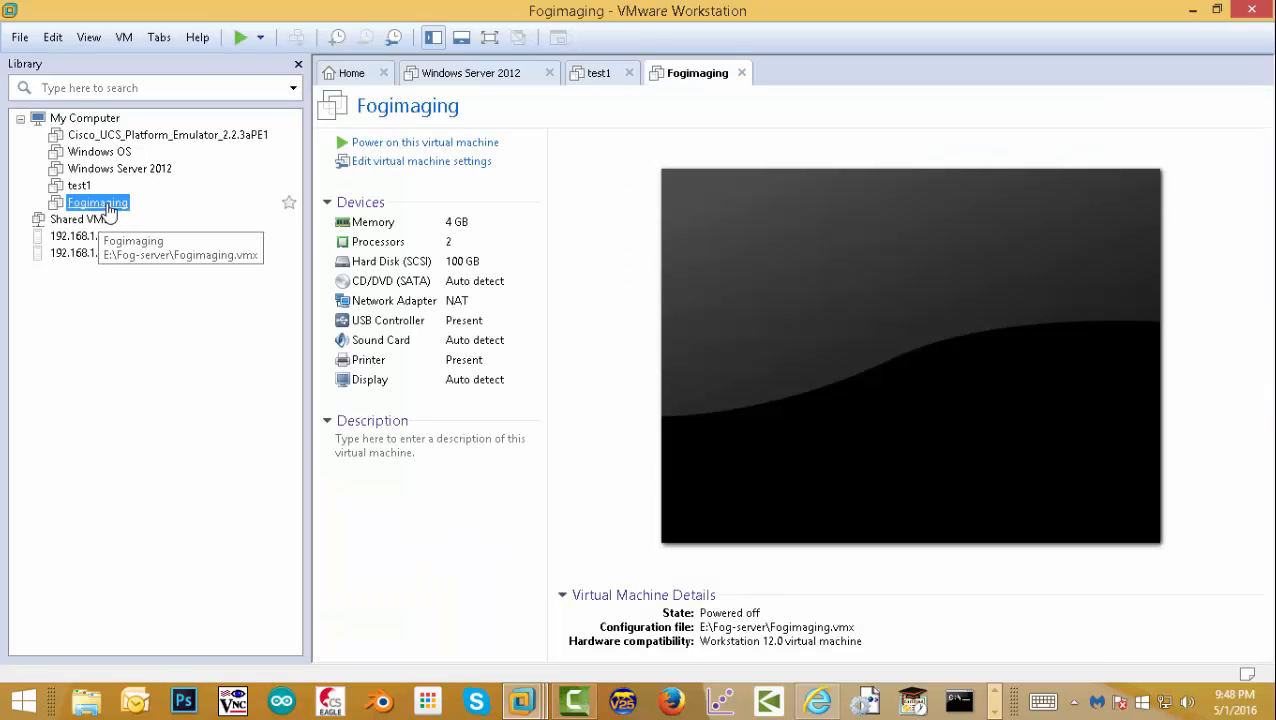
{"action": "left_click", "coordinate": [393, 166]}
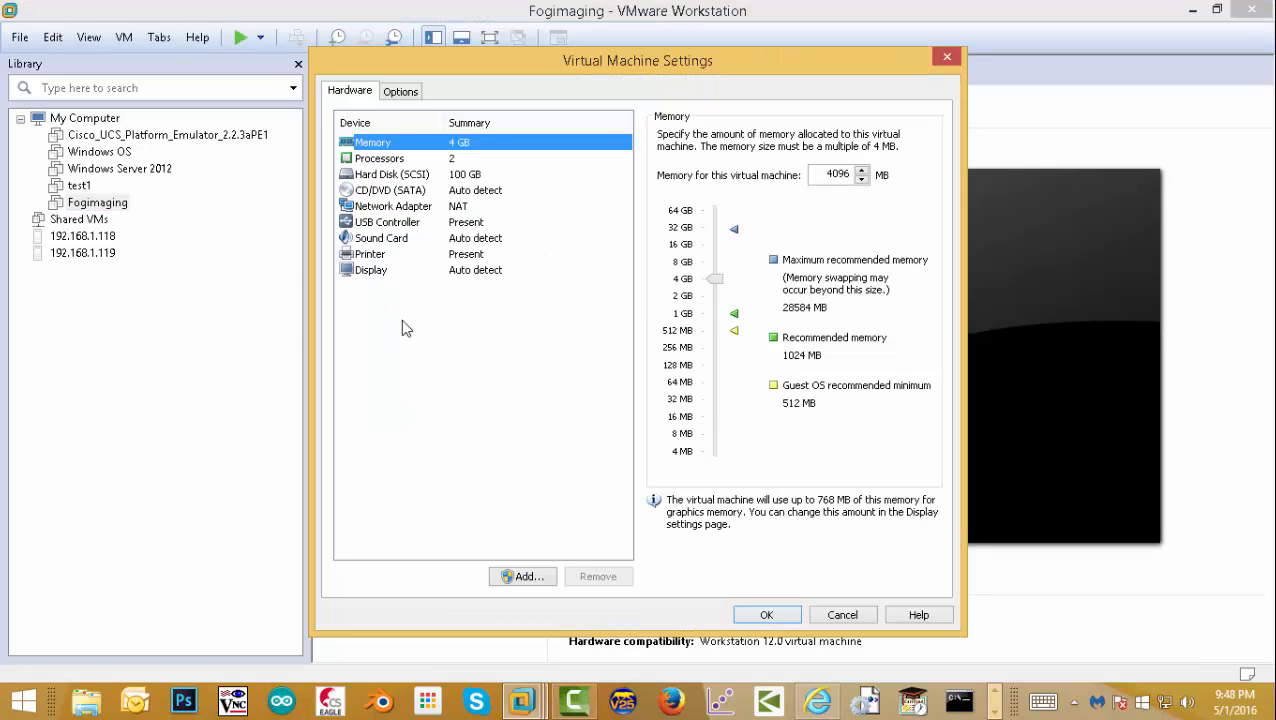
{"action": "left_click", "coordinate": [398, 190]}
{"action": "left_click", "coordinate": [690, 248]}
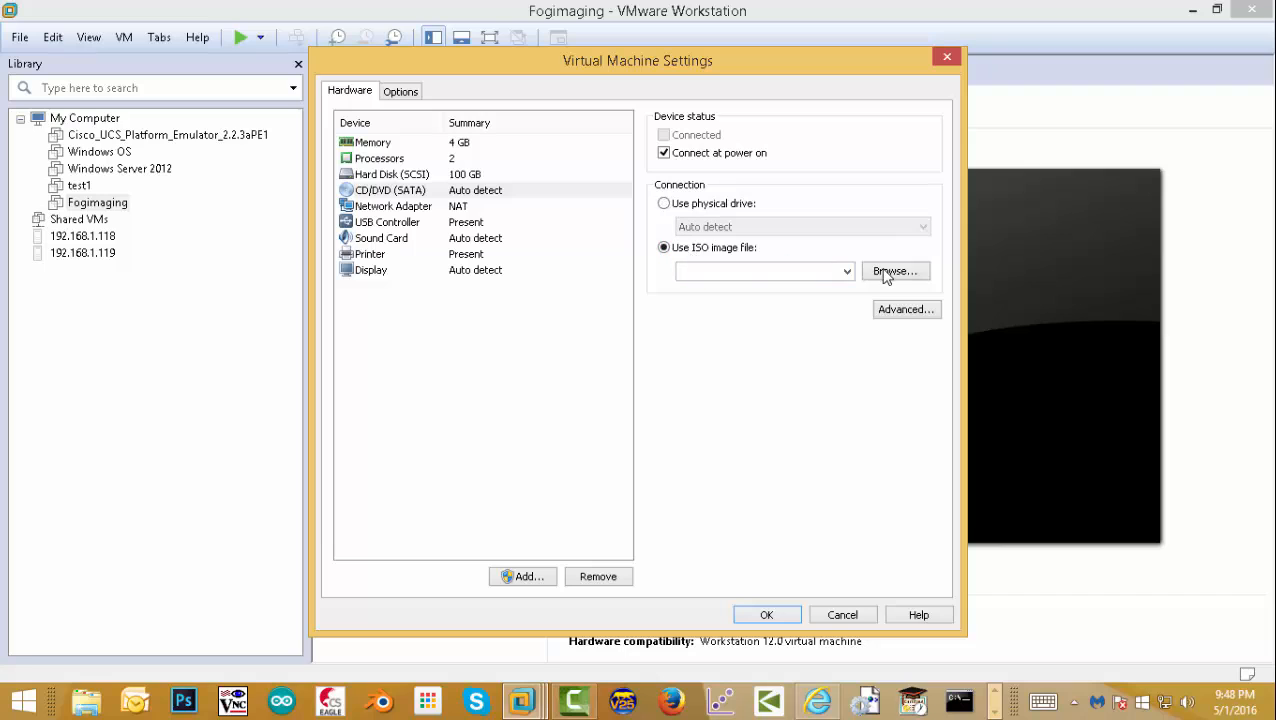
{"action": "left_click", "coordinate": [885, 272]}
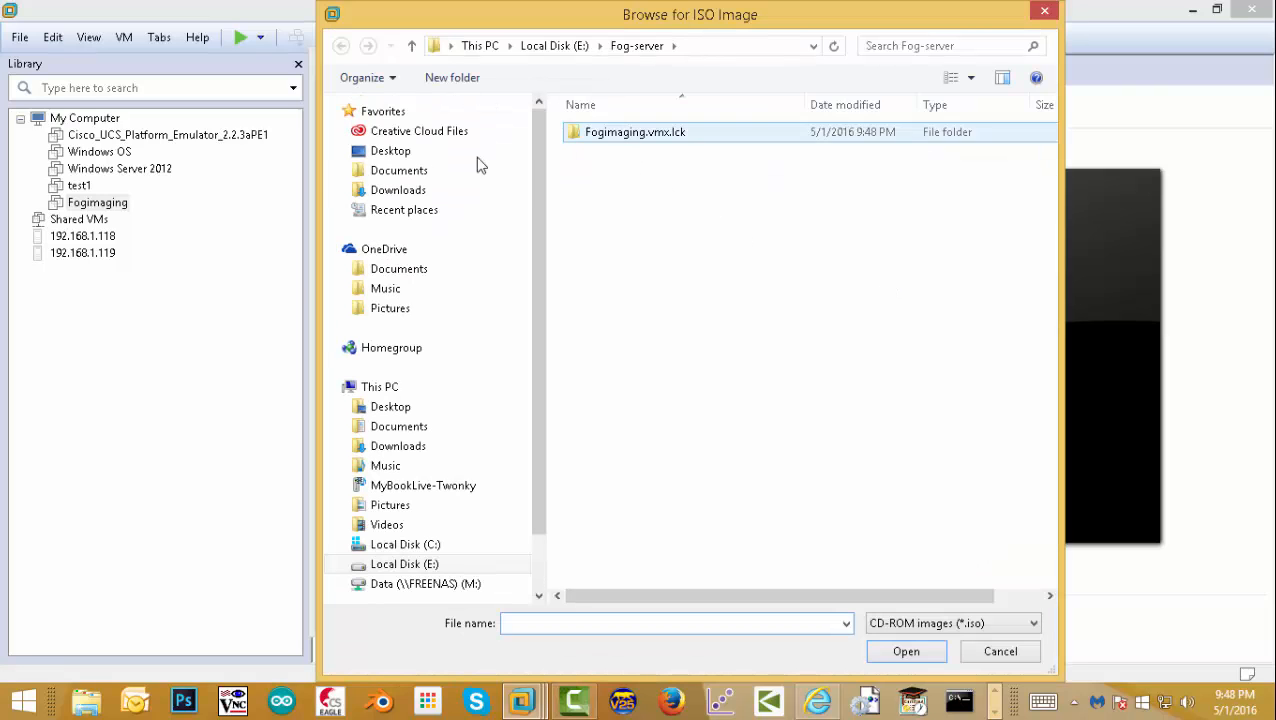
- Attach E:\downloads\kubuntu-14.04.4-desktop-amd64.iso to the drive and save the settings
{"action": "left_click", "coordinate": [390, 153]}
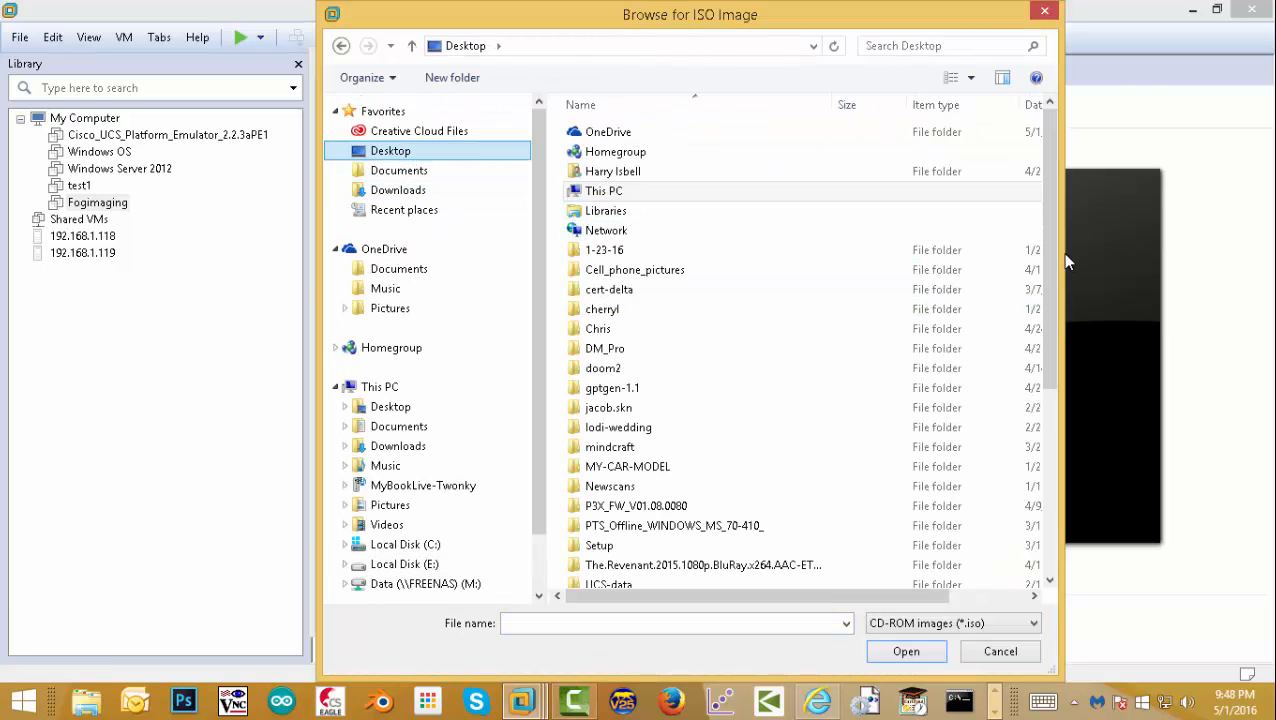
{"action": "left_click_drag", "start_coordinate": [1058, 261], "coordinate": [1055, 484]}
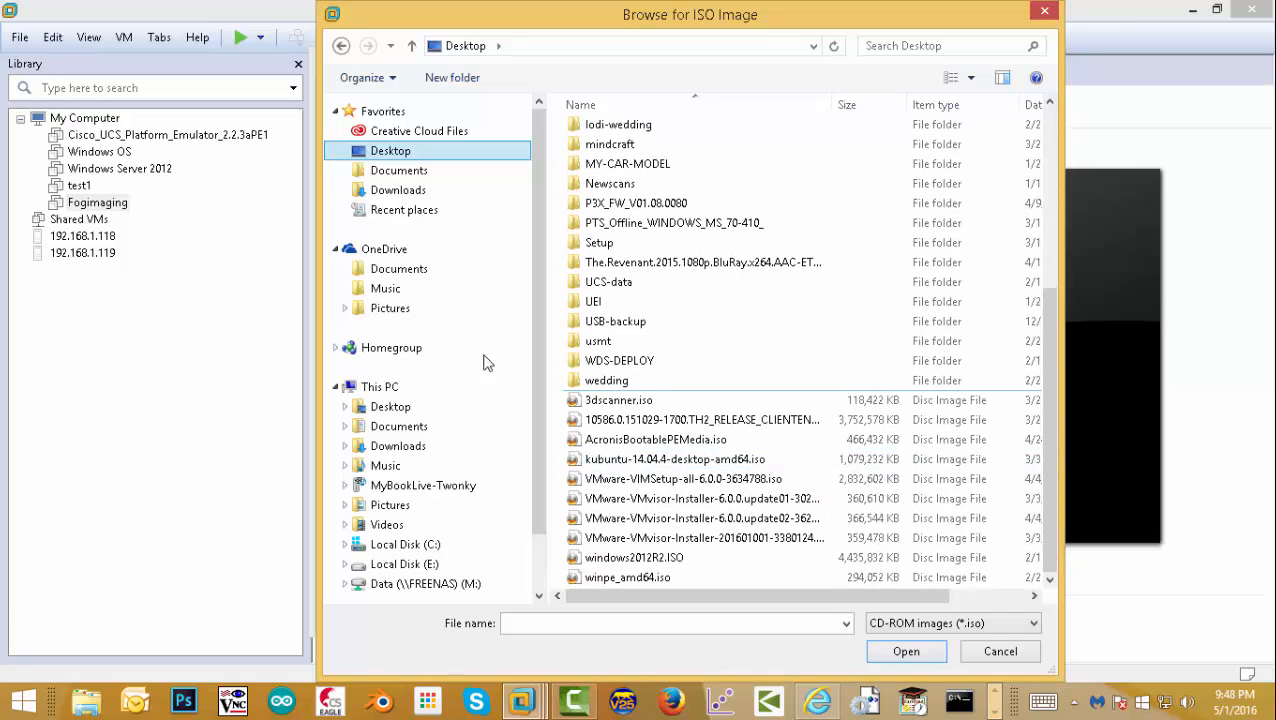
{"action": "left_click", "coordinate": [437, 566]}
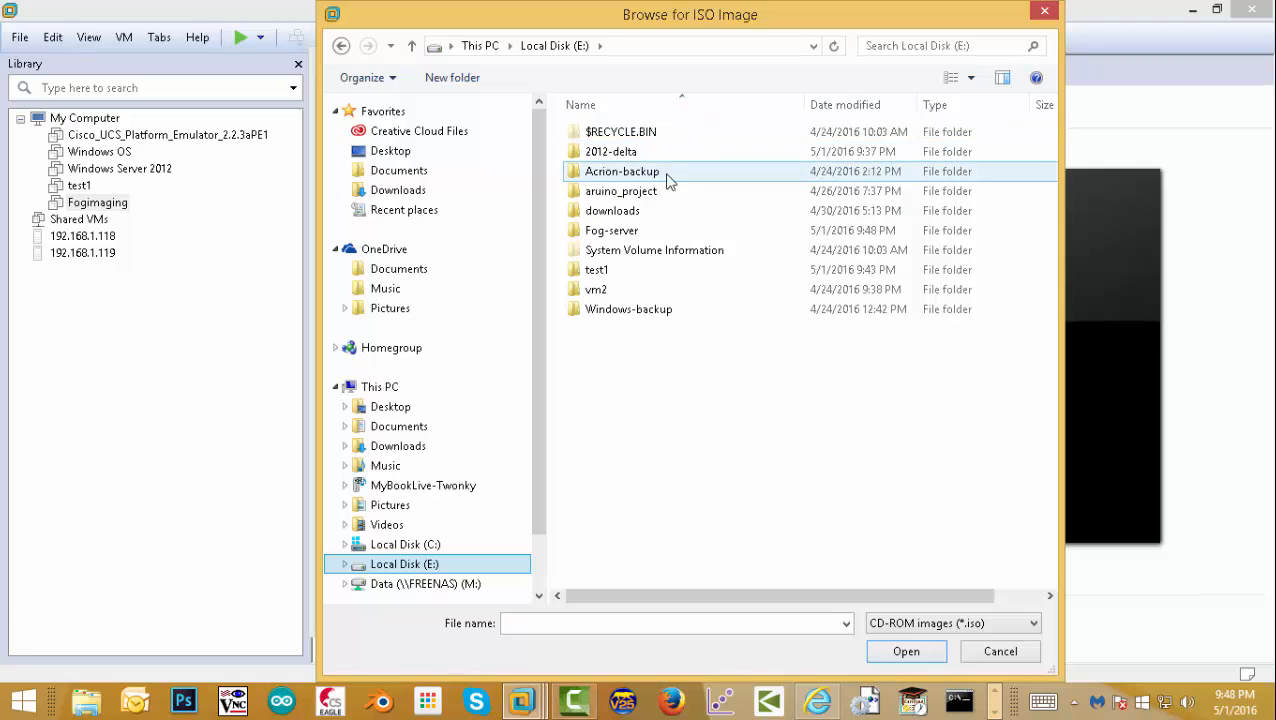
{"action": "left_click", "coordinate": [644, 216]}
{"action": "double_click", "coordinate": [644, 216]}
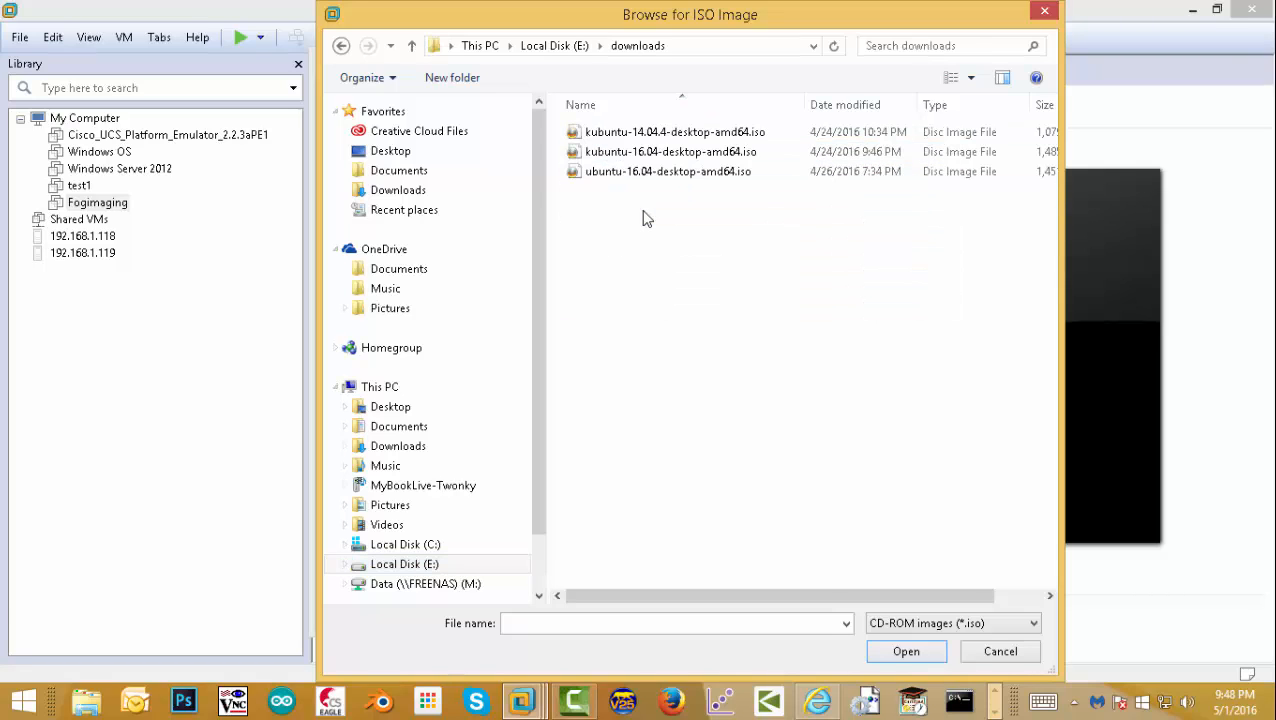
{"action": "left_click", "coordinate": [655, 137]}
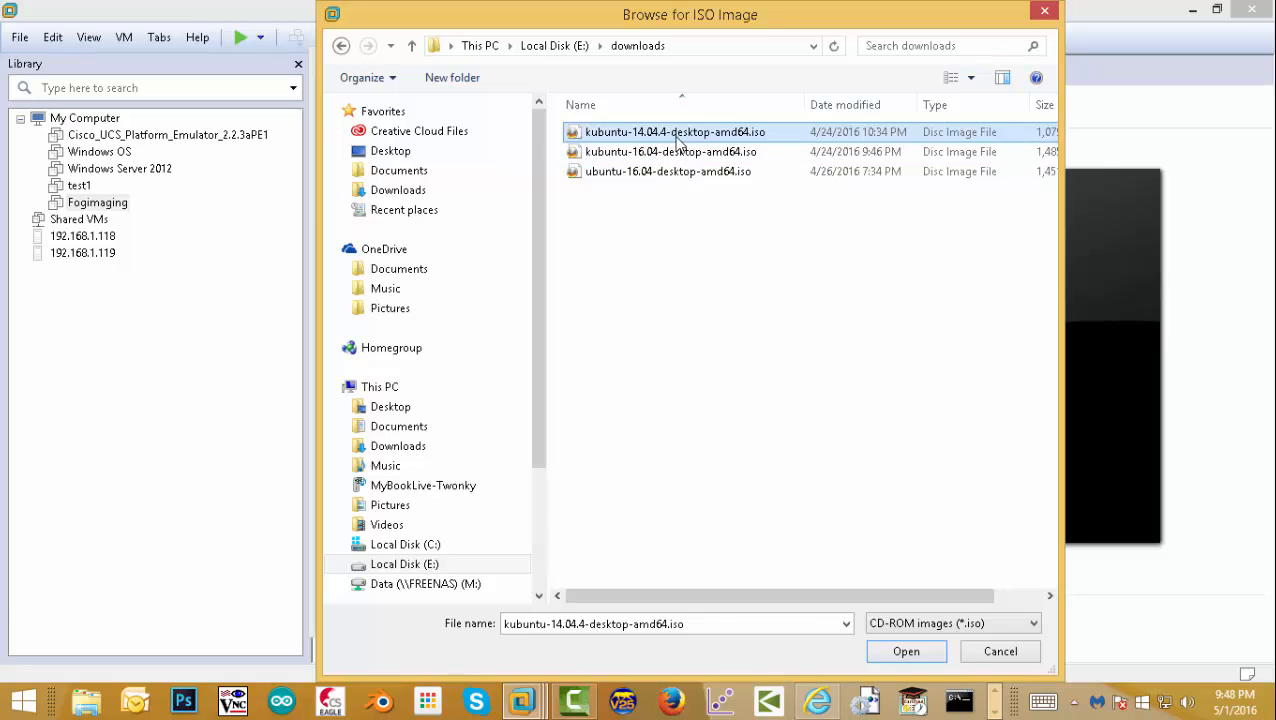
{"action": "left_click", "coordinate": [910, 651]}
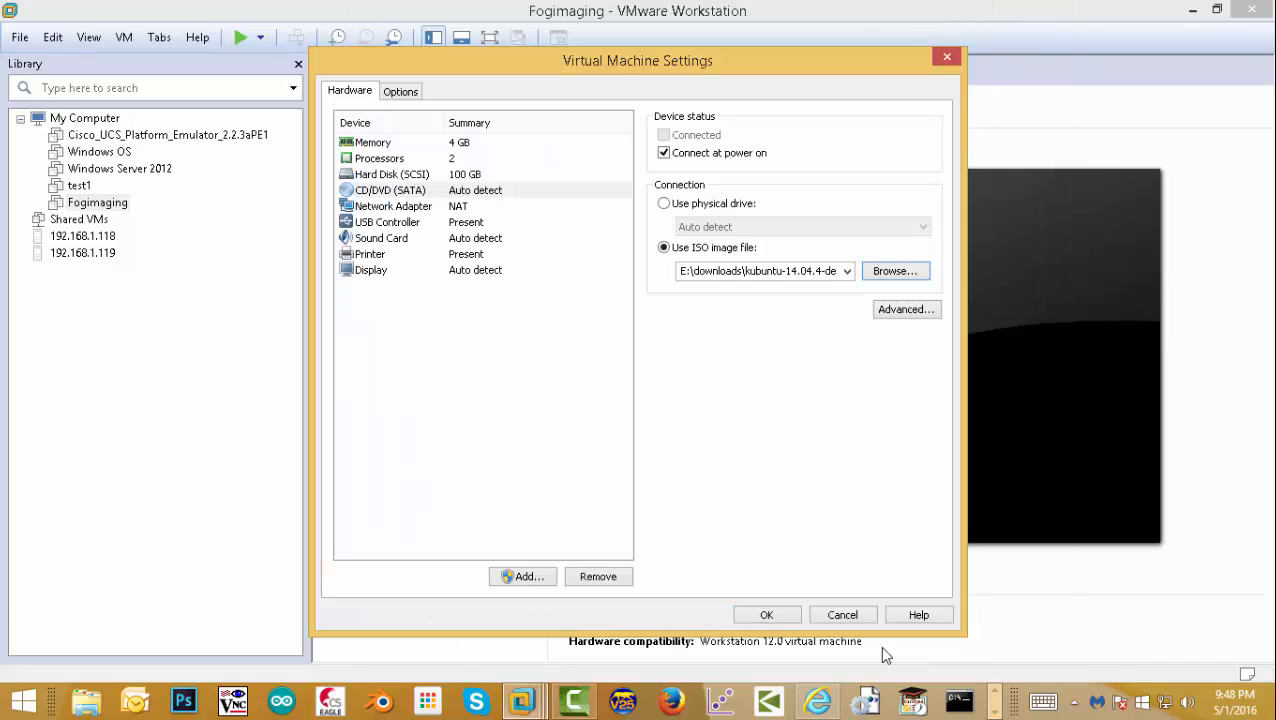
{"action": "left_click", "coordinate": [768, 614]}
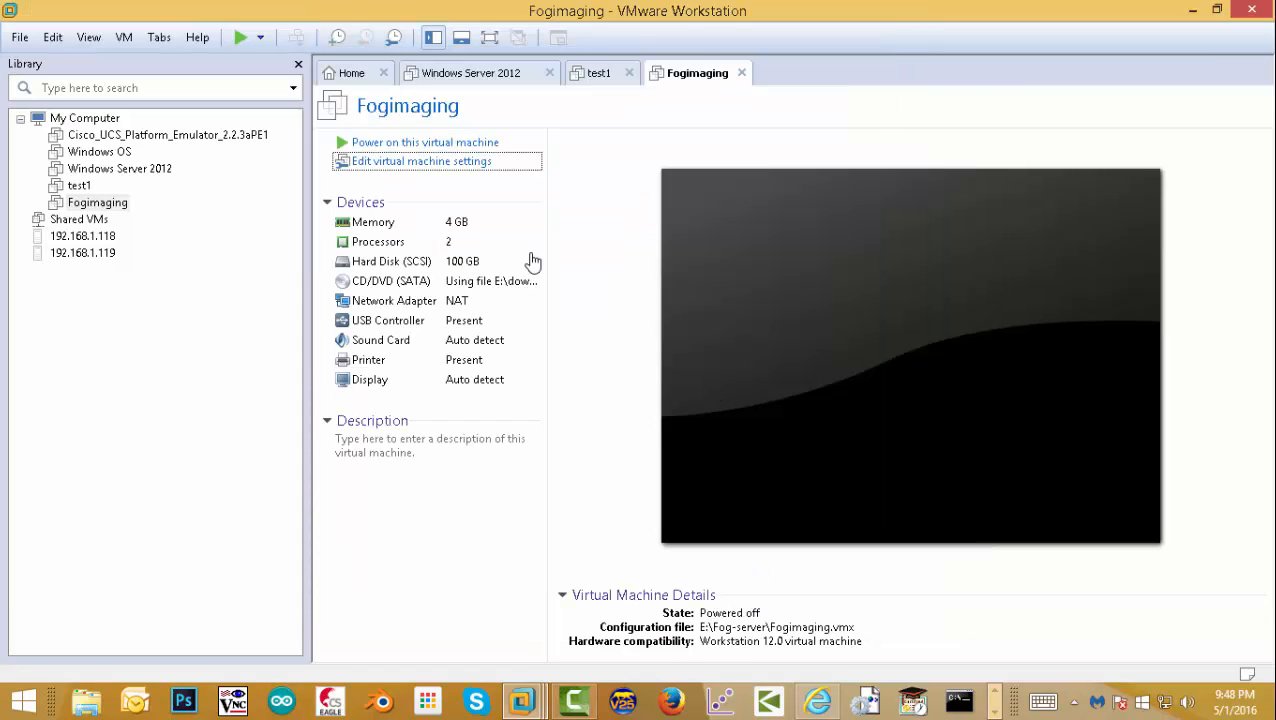
- Power on Fogimaging, dismiss the Tools prompt and hint bar, and boot Start Kubuntu
{"action": "left_click", "coordinate": [436, 142]}
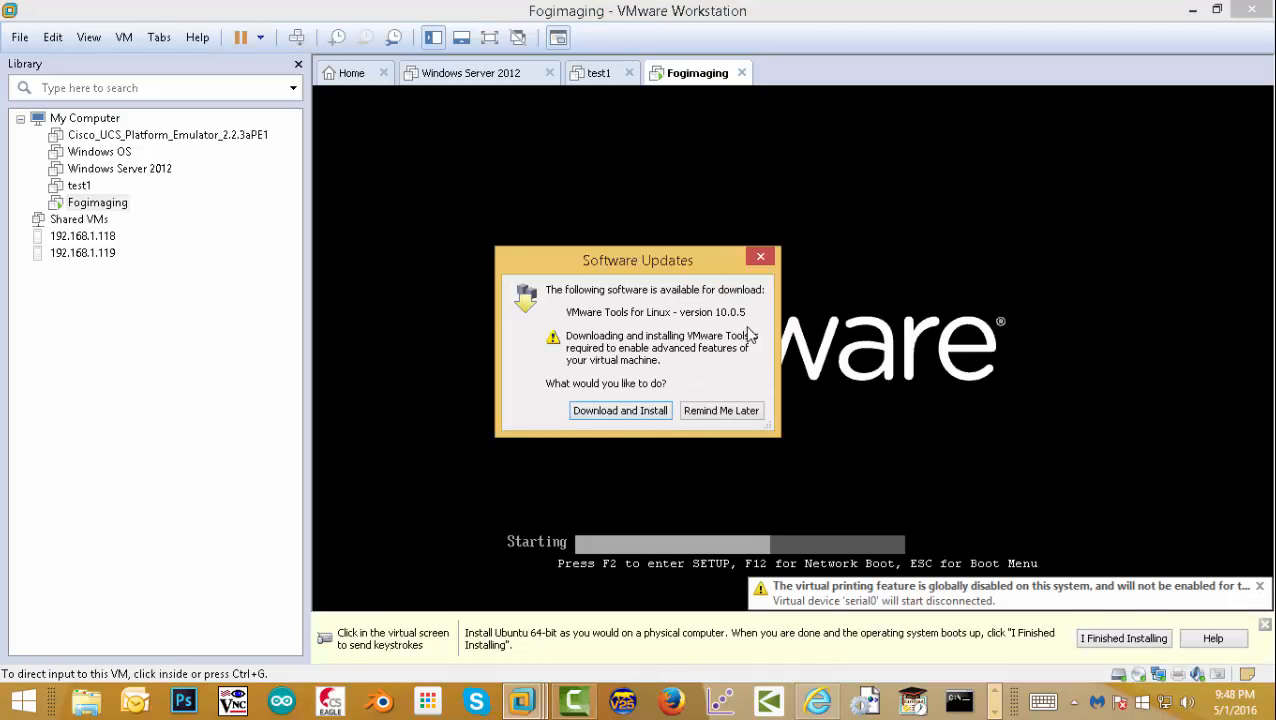
{"action": "left_click", "coordinate": [760, 257]}
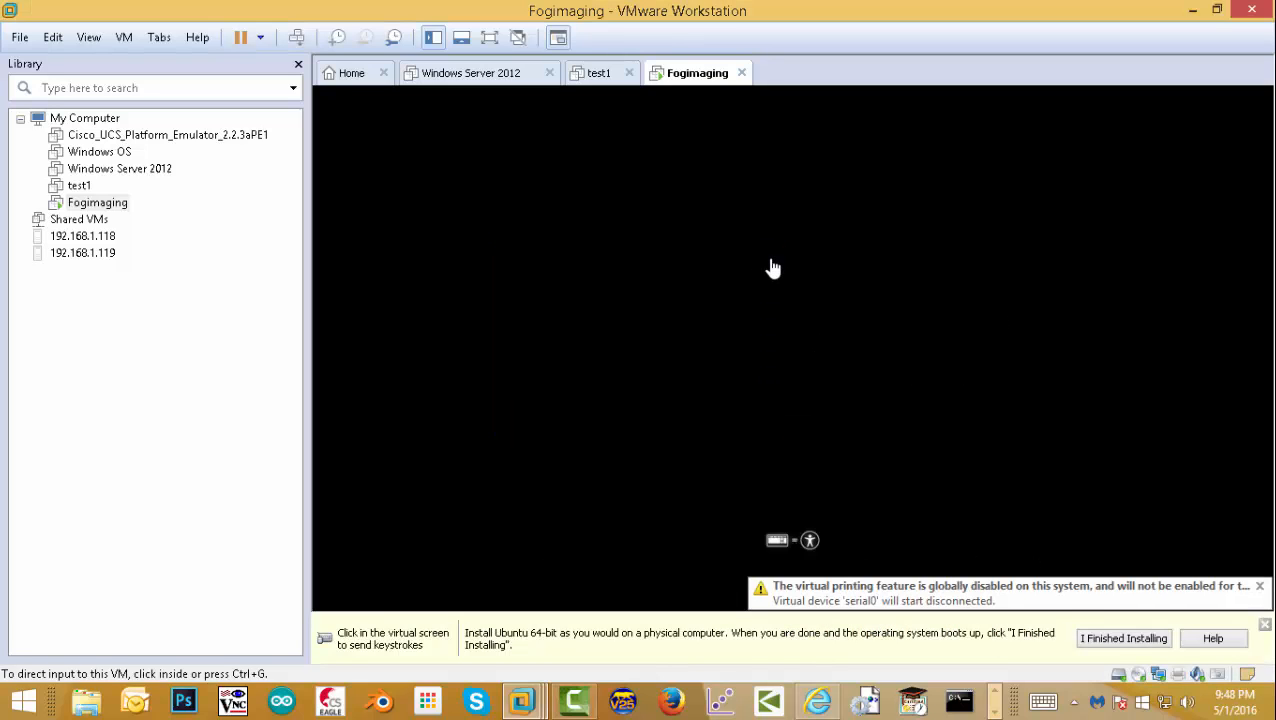
{"action": "left_click", "coordinate": [939, 301]}
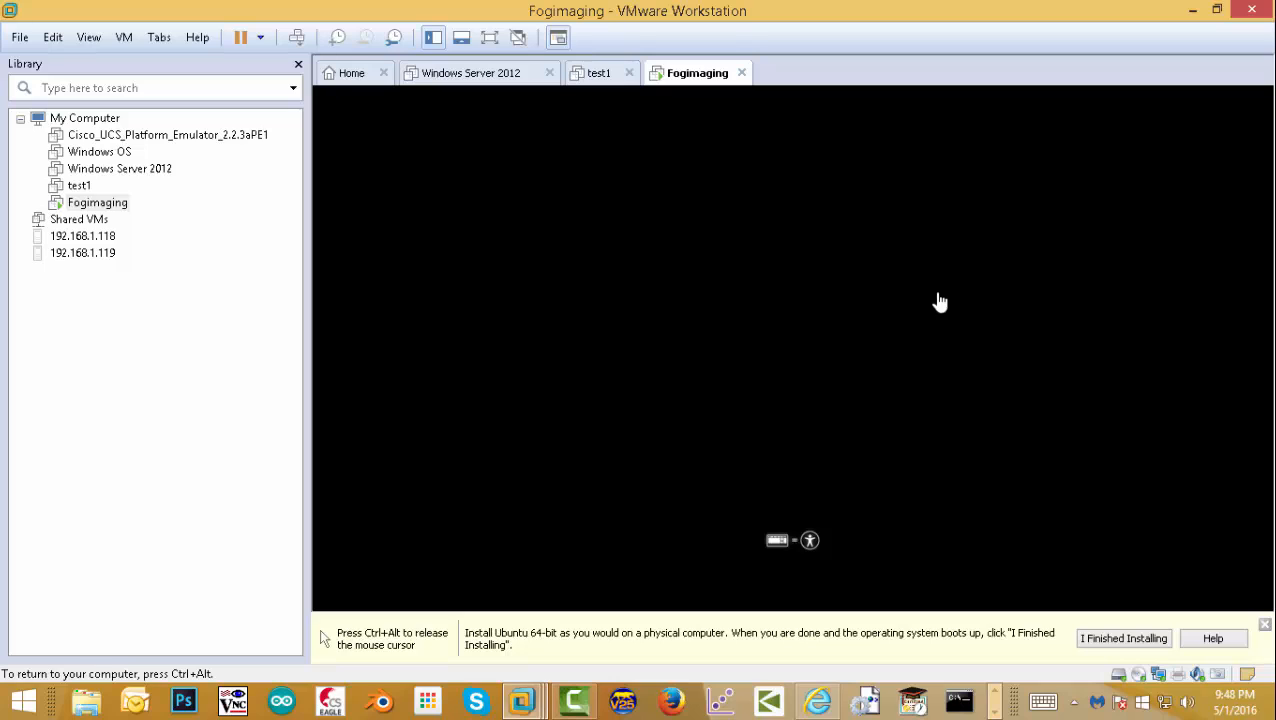
{"action": "key", "text": "ctrl+alt"}
{"action": "left_click", "coordinate": [1264, 625]}
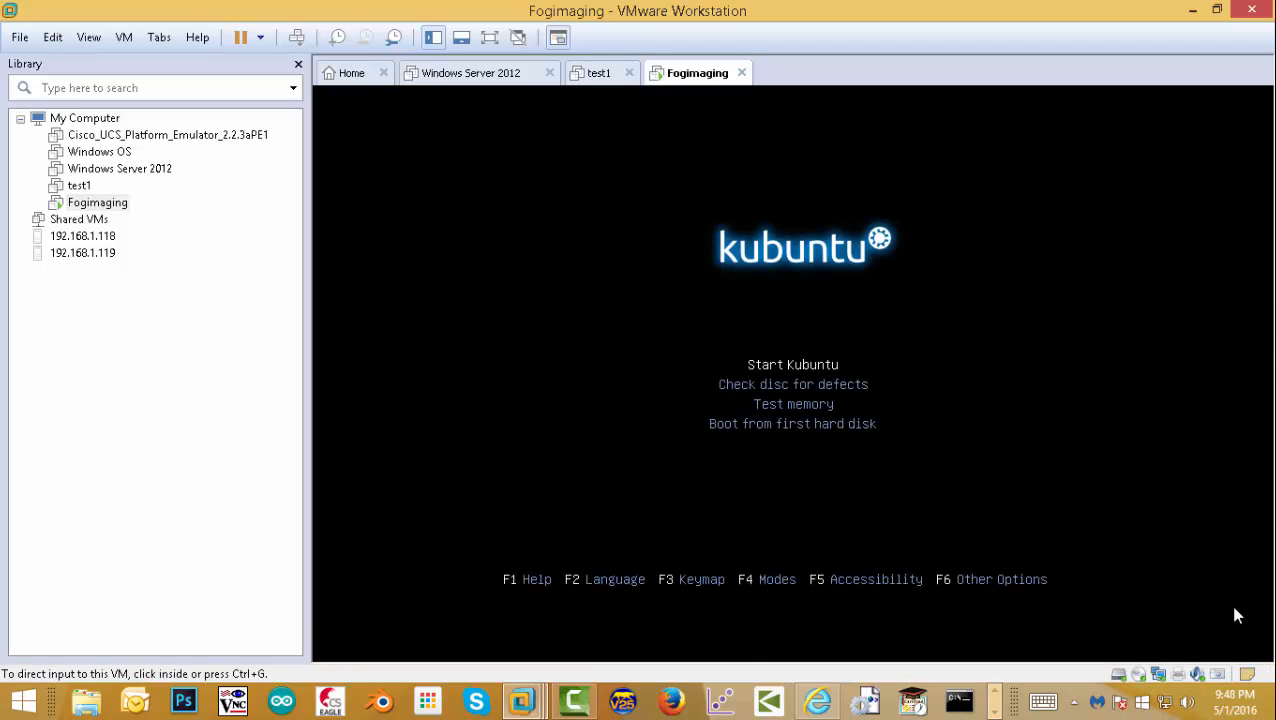
{"action": "left_click", "coordinate": [971, 379]}
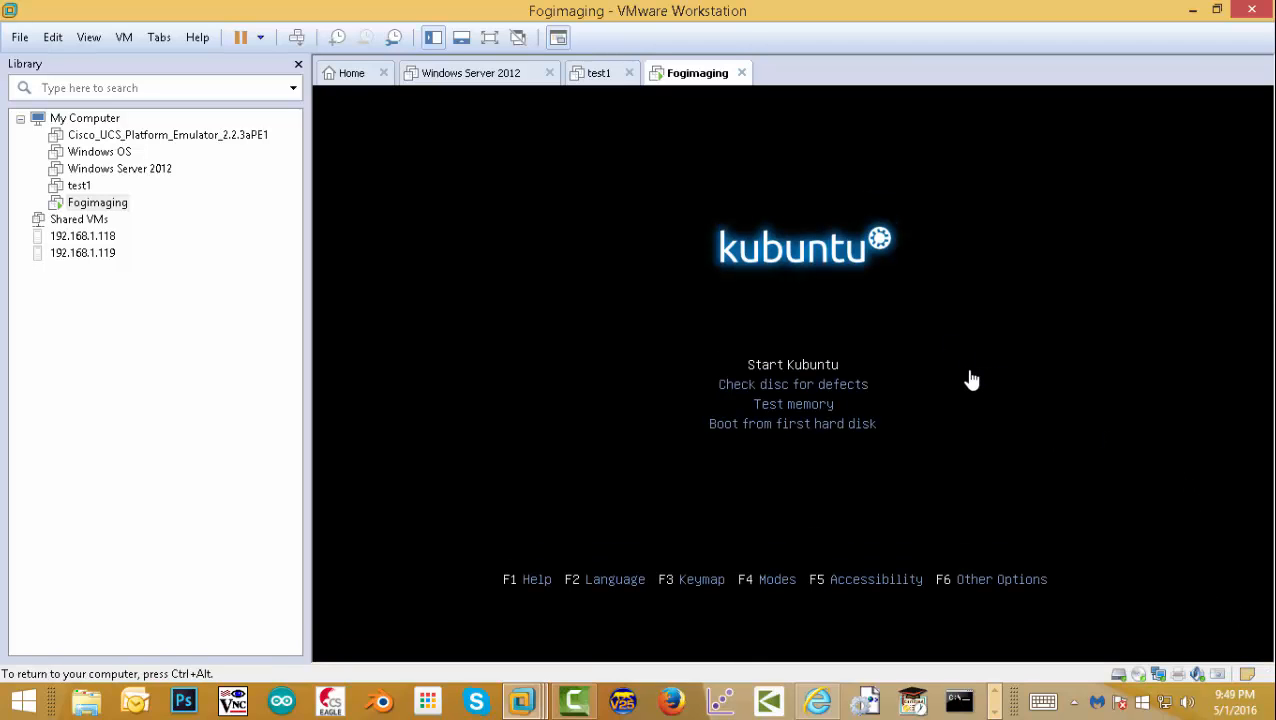
{"action": "key", "text": "Return"}
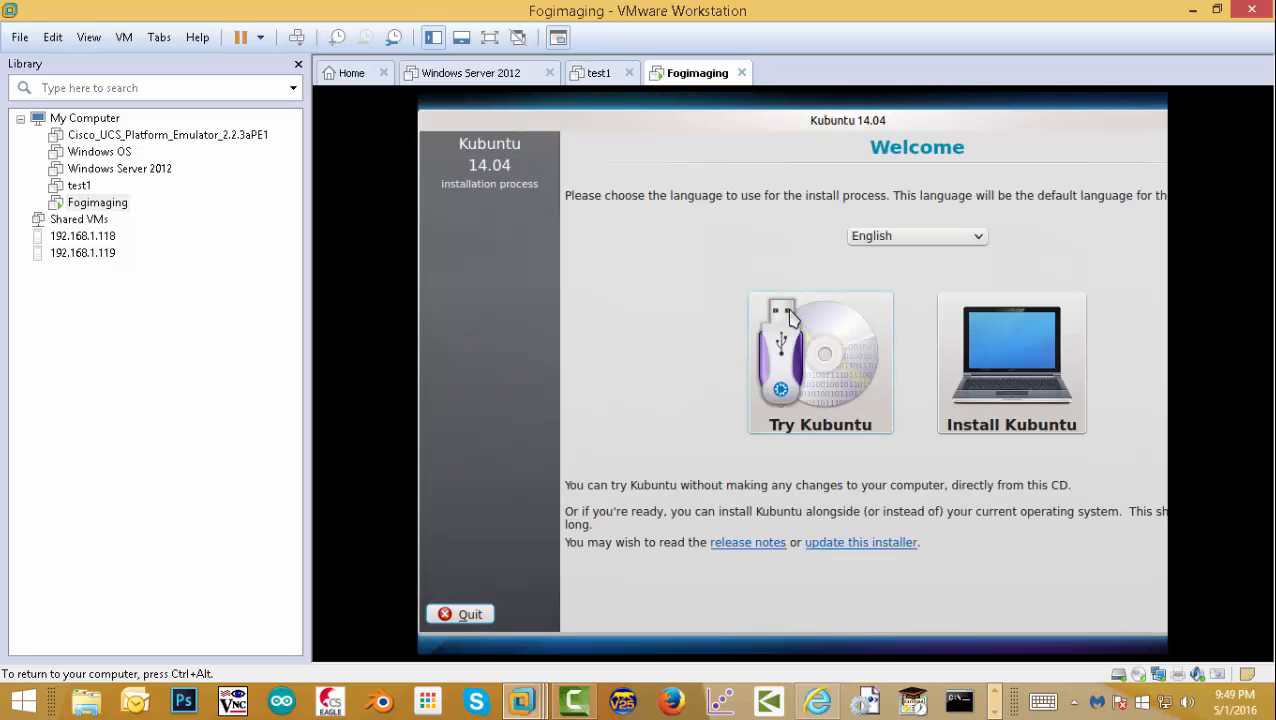
- Choose Install Kubuntu and move the installer window fully into view
{"action": "left_click", "coordinate": [1010, 366]}
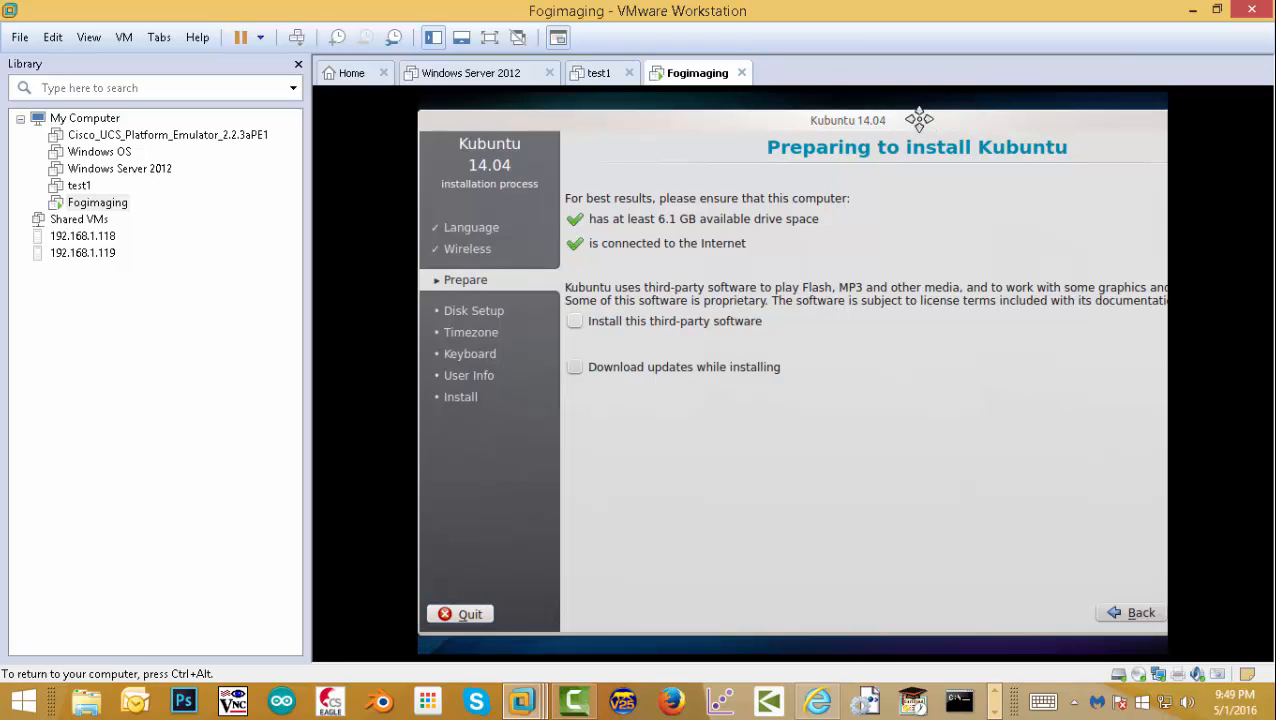
{"action": "left_click_drag", "start_coordinate": [919, 119], "coordinate": [812, 120]}
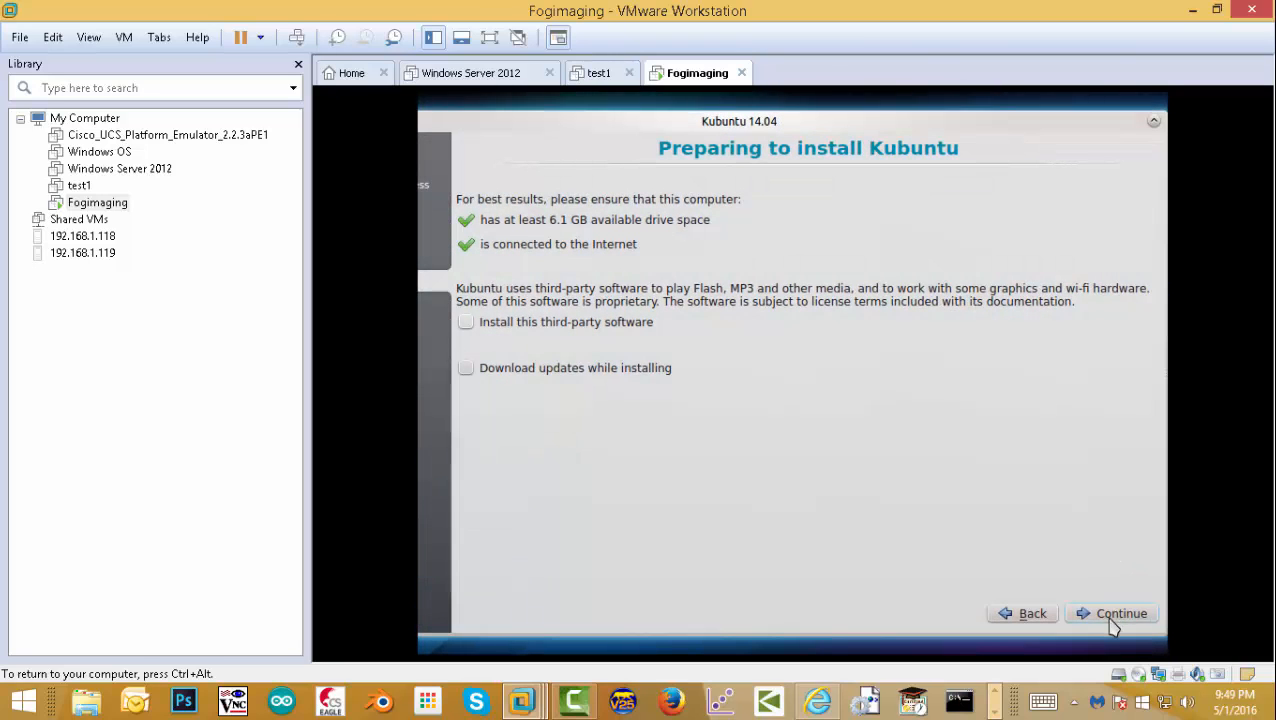
- Install over the entire disk, confirm partition changes, accept Los Angeles time and English (US) keyboard
{"action": "left_click", "coordinate": [1112, 614]}
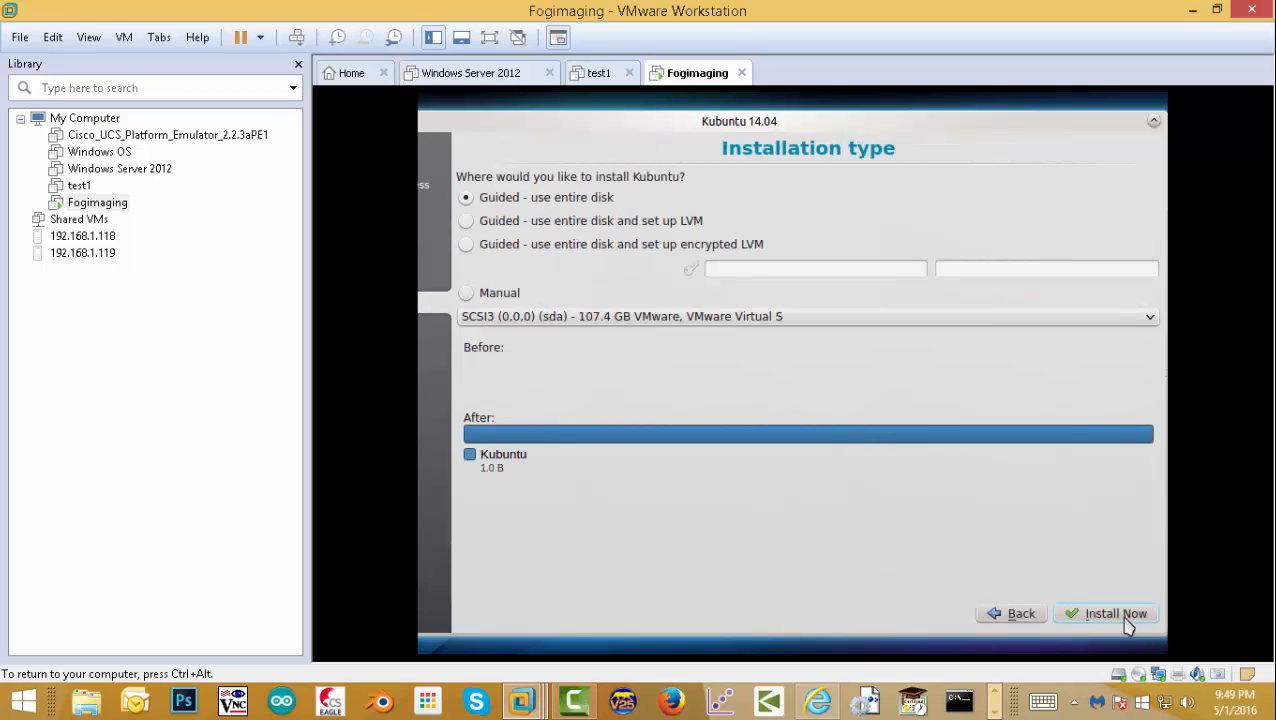
{"action": "left_click", "coordinate": [1126, 616]}
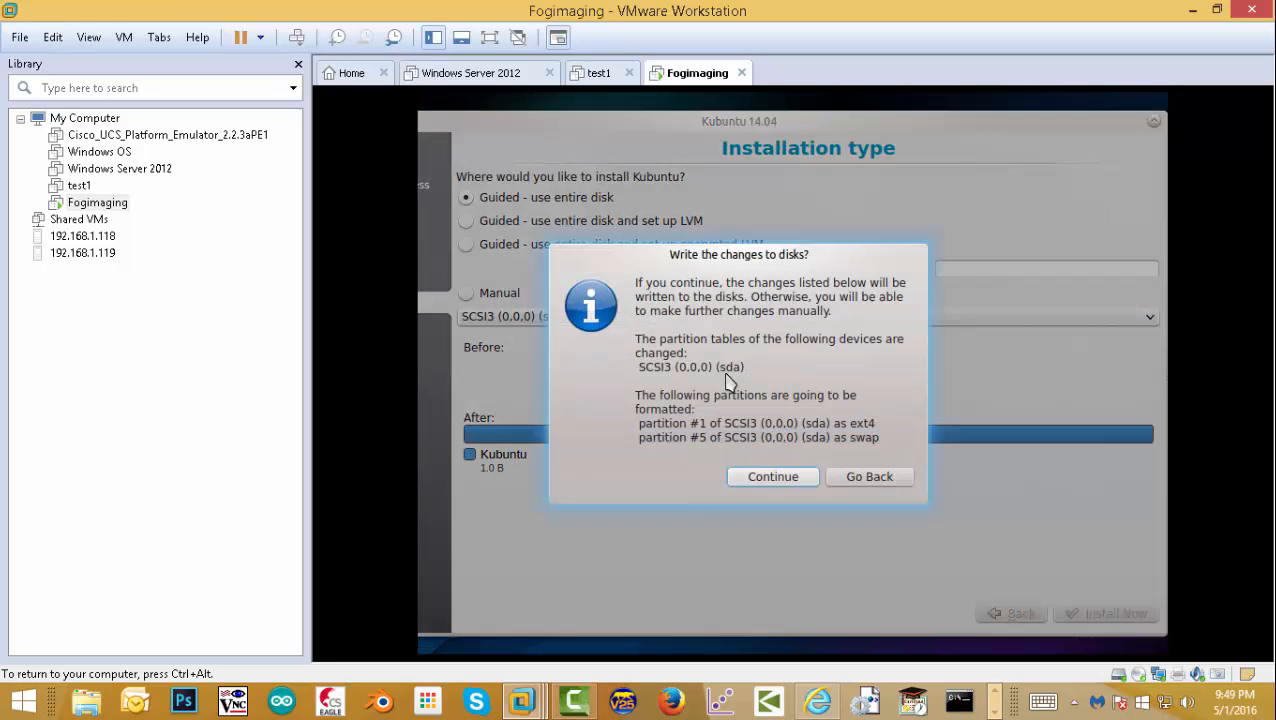
{"action": "left_click", "coordinate": [792, 481]}
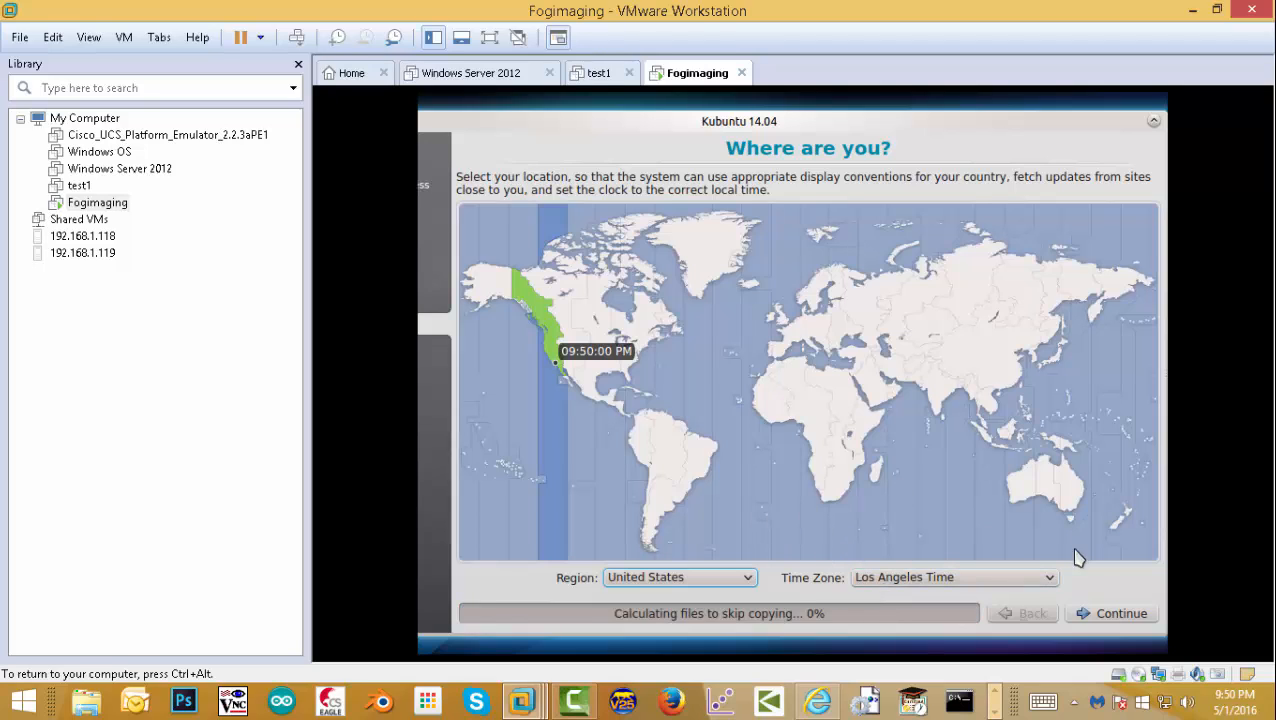
{"action": "left_click", "coordinate": [1118, 616]}
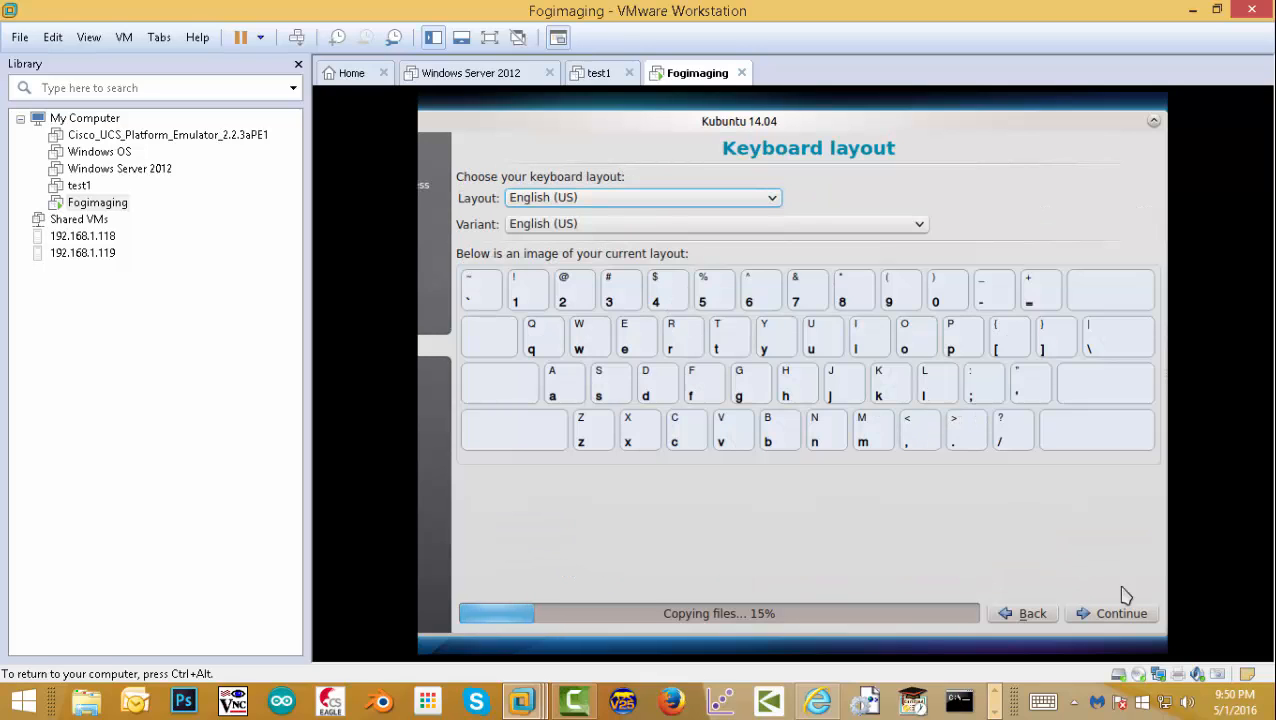
{"action": "left_click", "coordinate": [1103, 615]}
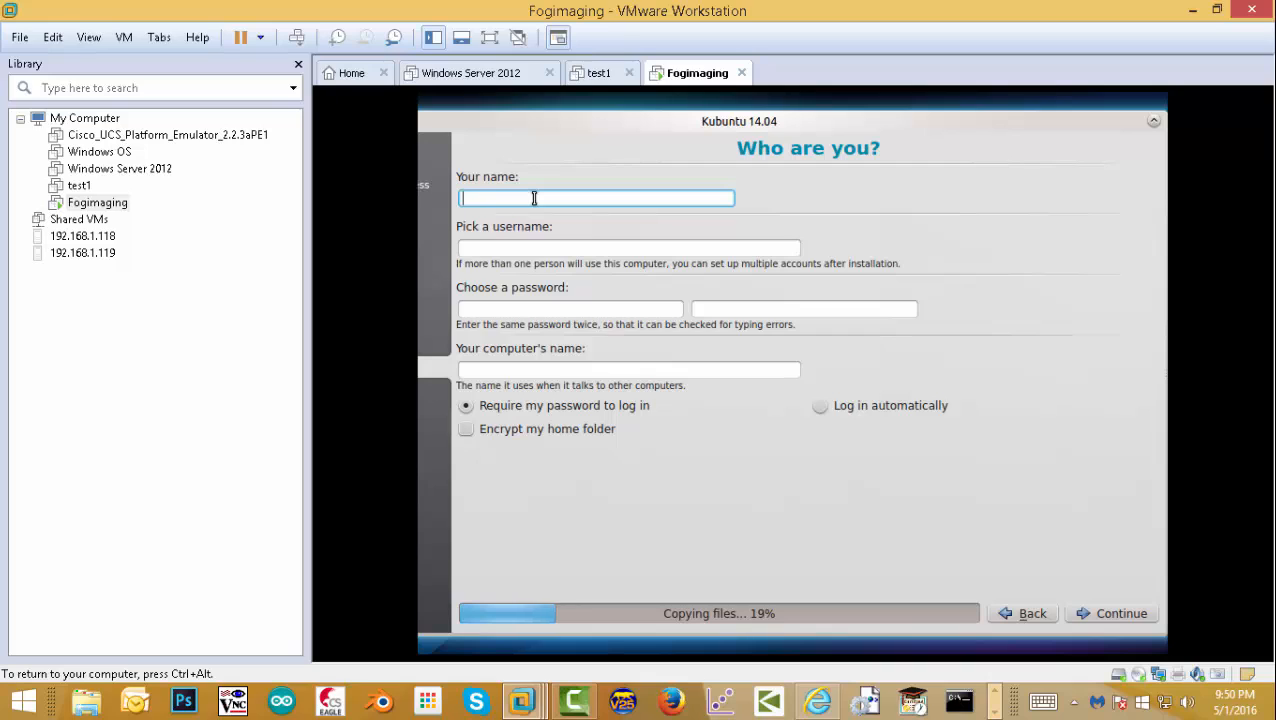
- Enter the user name and password, name the computer fogimaging, and submit the account details
{"action": "type", "text": "itadmin"}
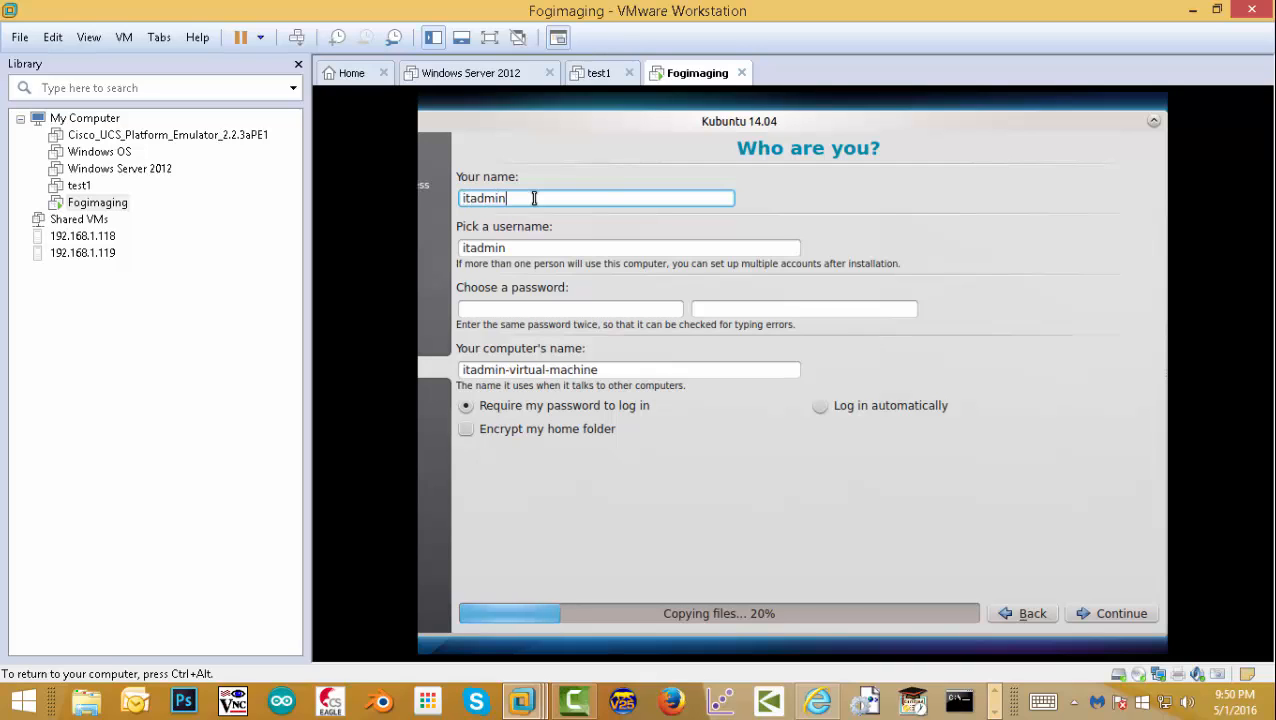
{"action": "left_click", "coordinate": [481, 311]}
{"action": "type", "text": "•••"}
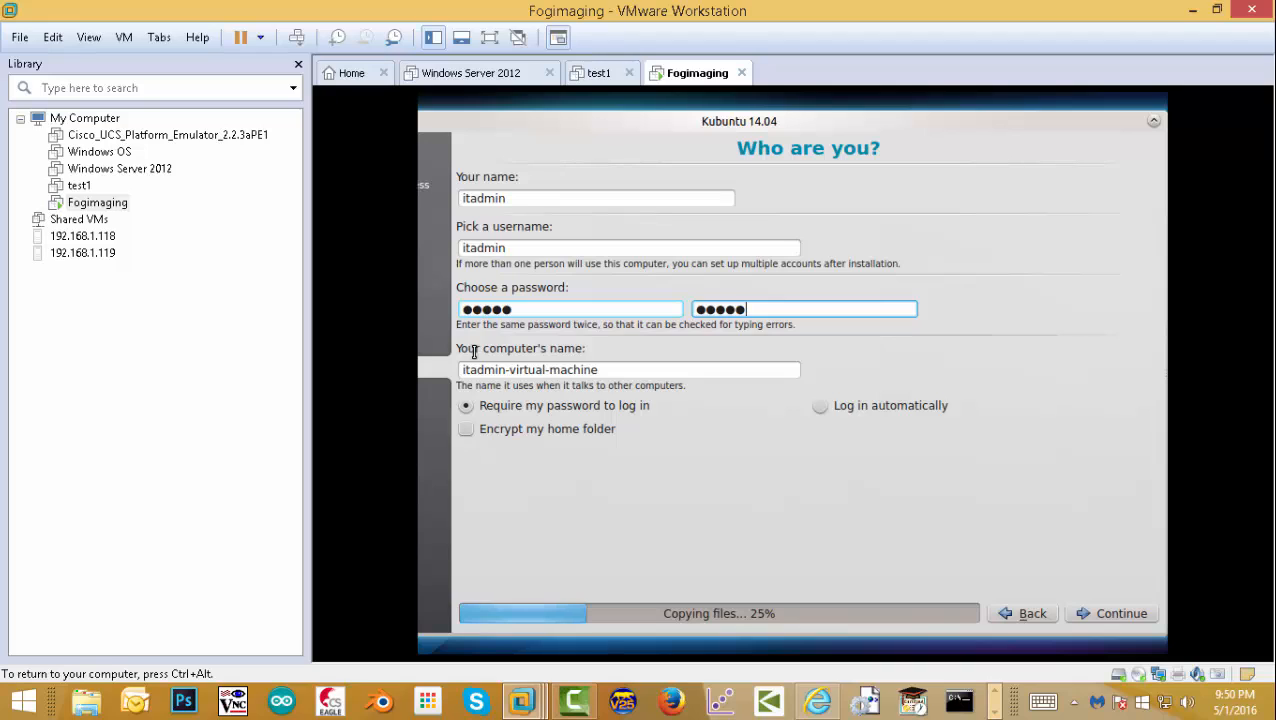
{"action": "key", "text": "Tab"}
{"action": "type", "text": "r"}
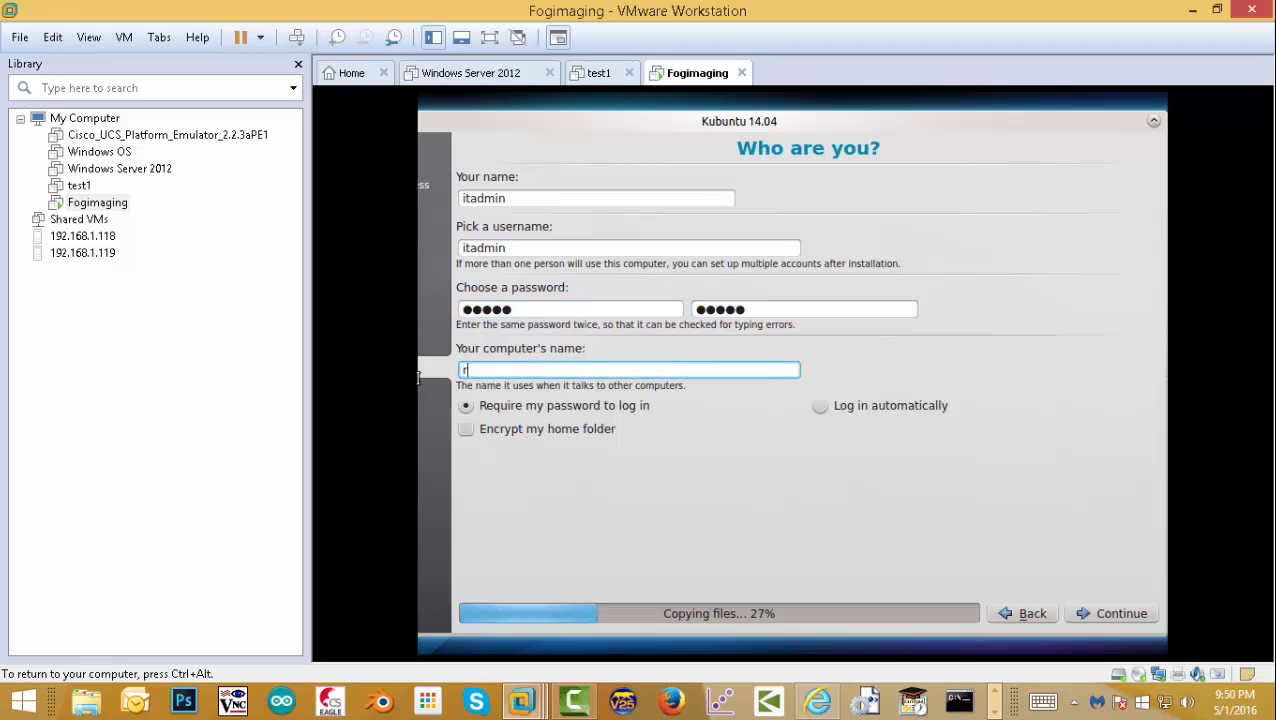
{"action": "key", "text": "BackSpace"}
{"action": "type", "text": "fogimaging"}
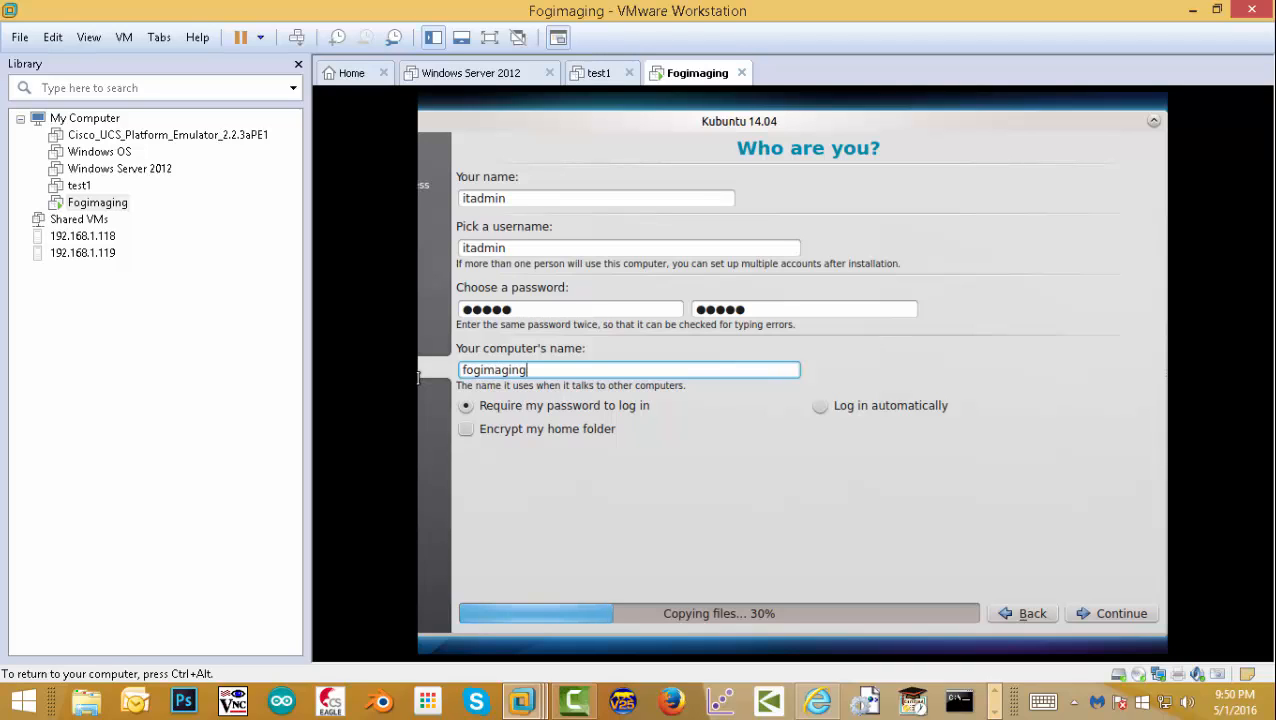
{"action": "key", "text": "ctrl+a"}
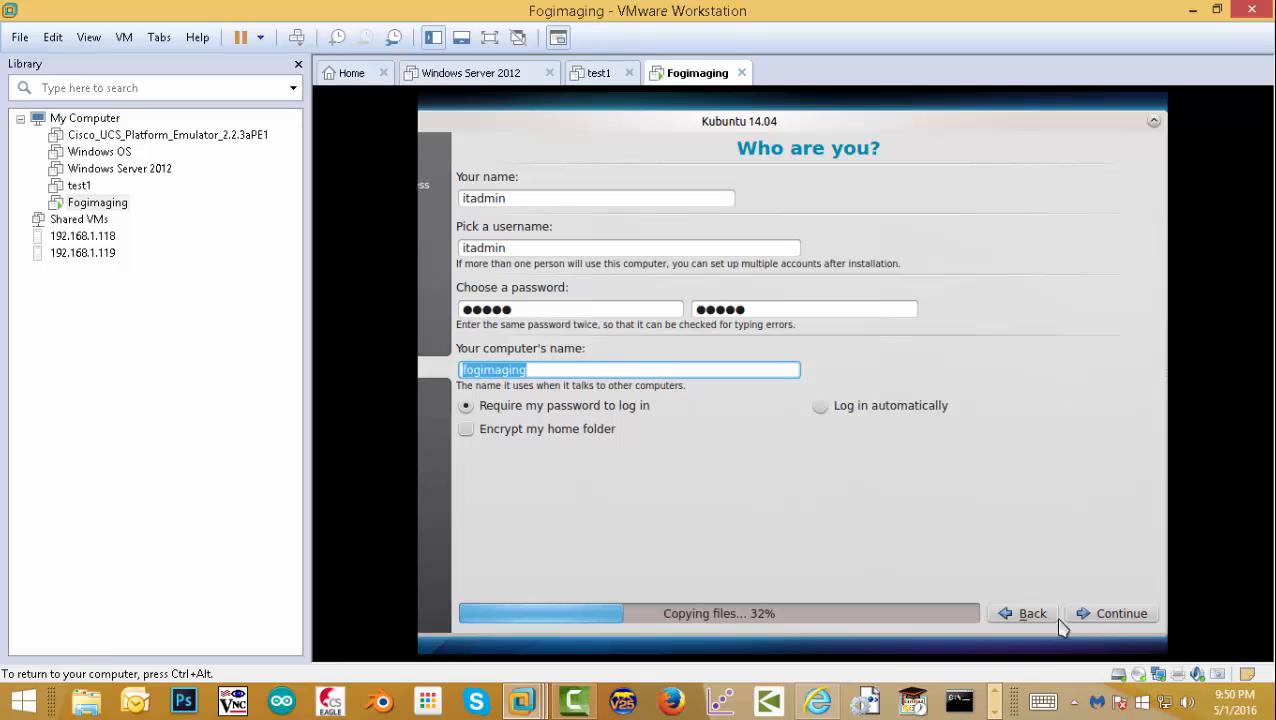
{"action": "left_click", "coordinate": [1113, 616]}
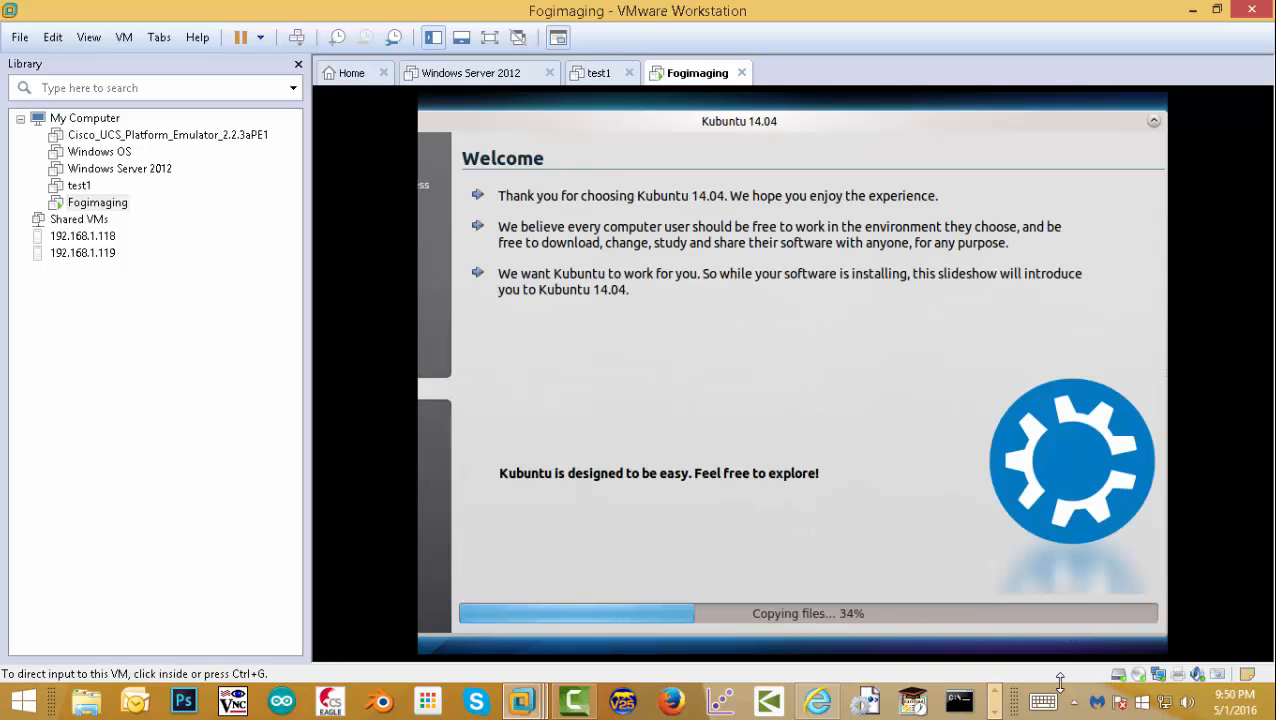
- Restart Fogimaging after the installation finishes and let it boot to the KDE login screen
{"action": "left_click", "coordinate": [566, 708]}
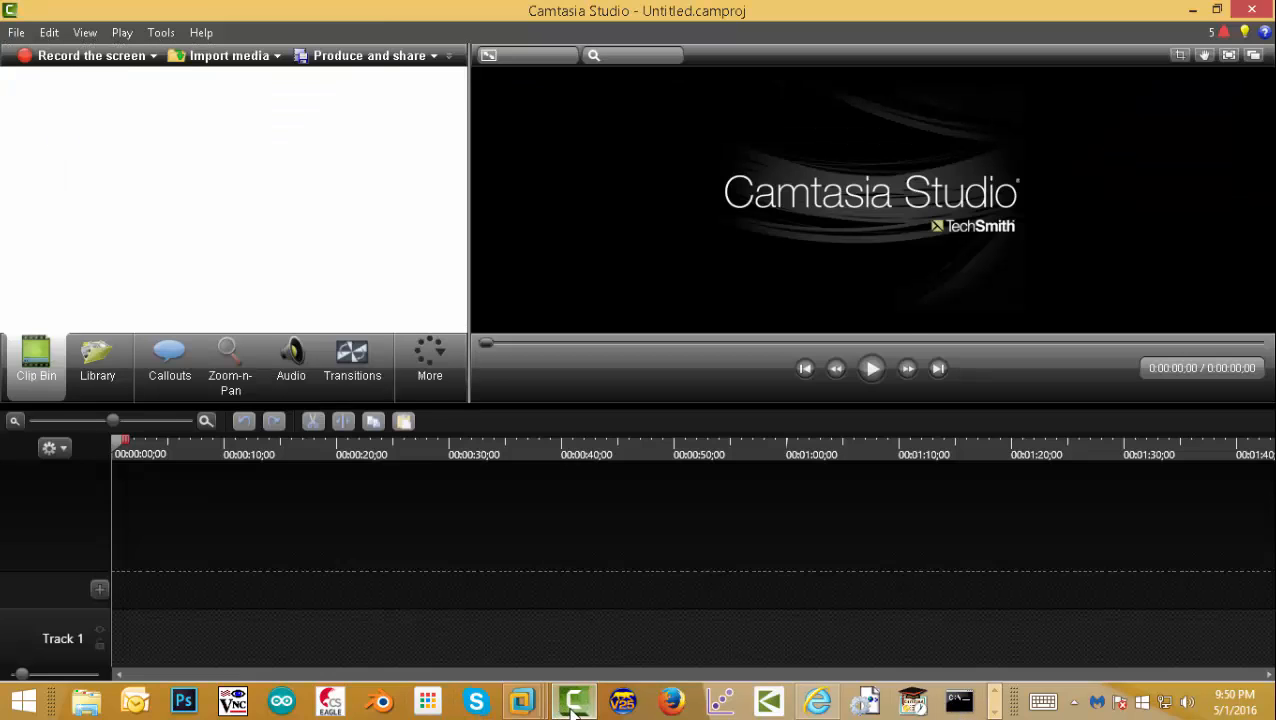
{"action": "left_click", "coordinate": [574, 710]}
{"action": "left_click", "coordinate": [576, 710]}
{"action": "left_click", "coordinate": [575, 704]}
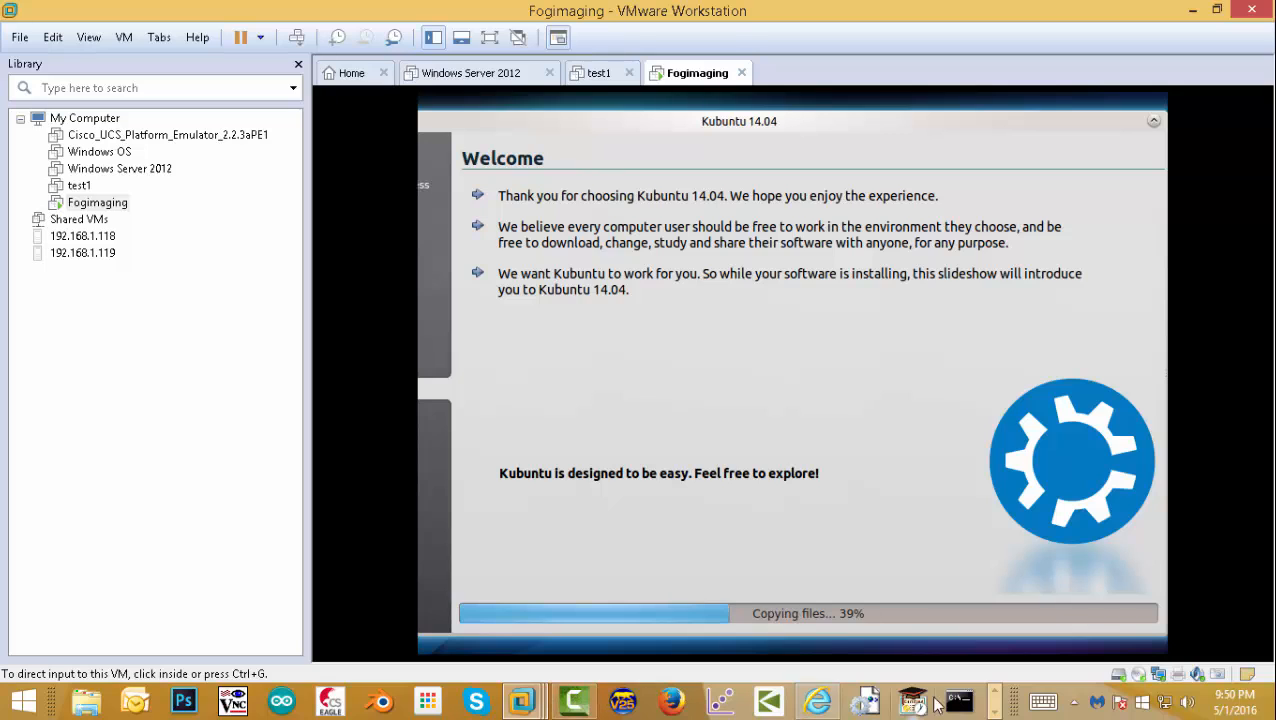
{"action": "left_click", "coordinate": [995, 712]}
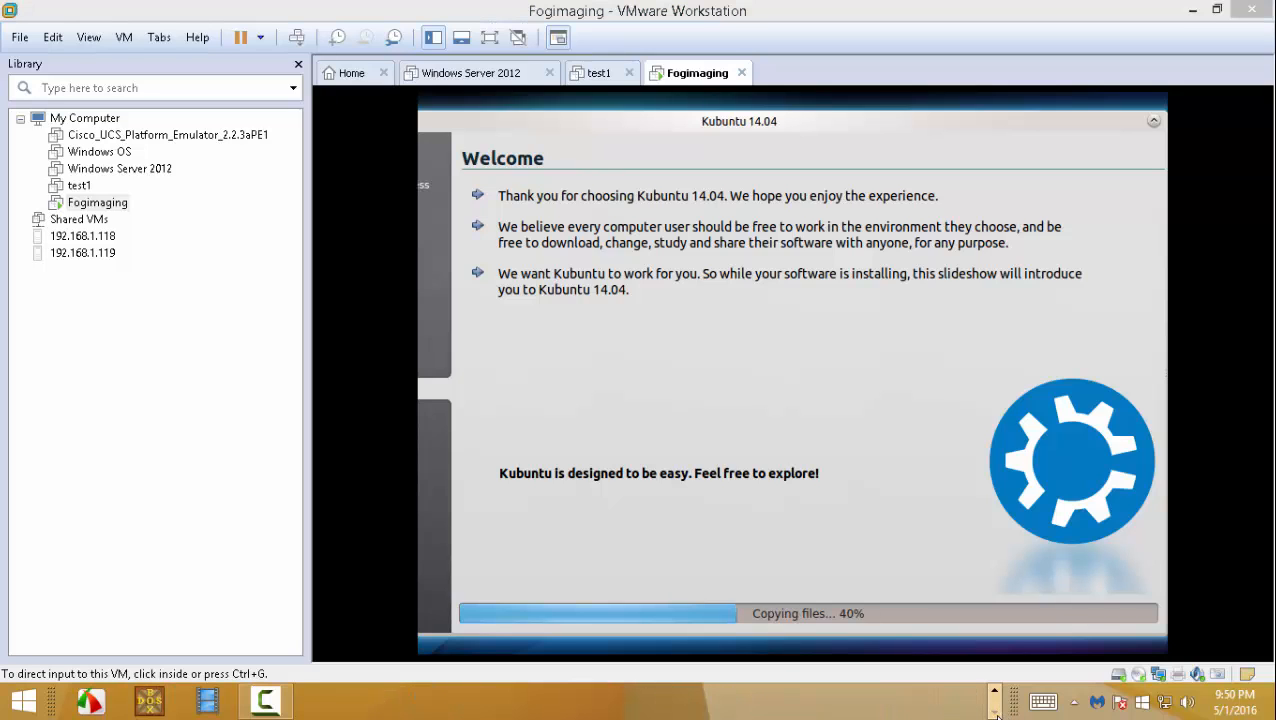
{"action": "left_click", "coordinate": [265, 700]}
{"action": "left_click", "coordinate": [1186, 615]}
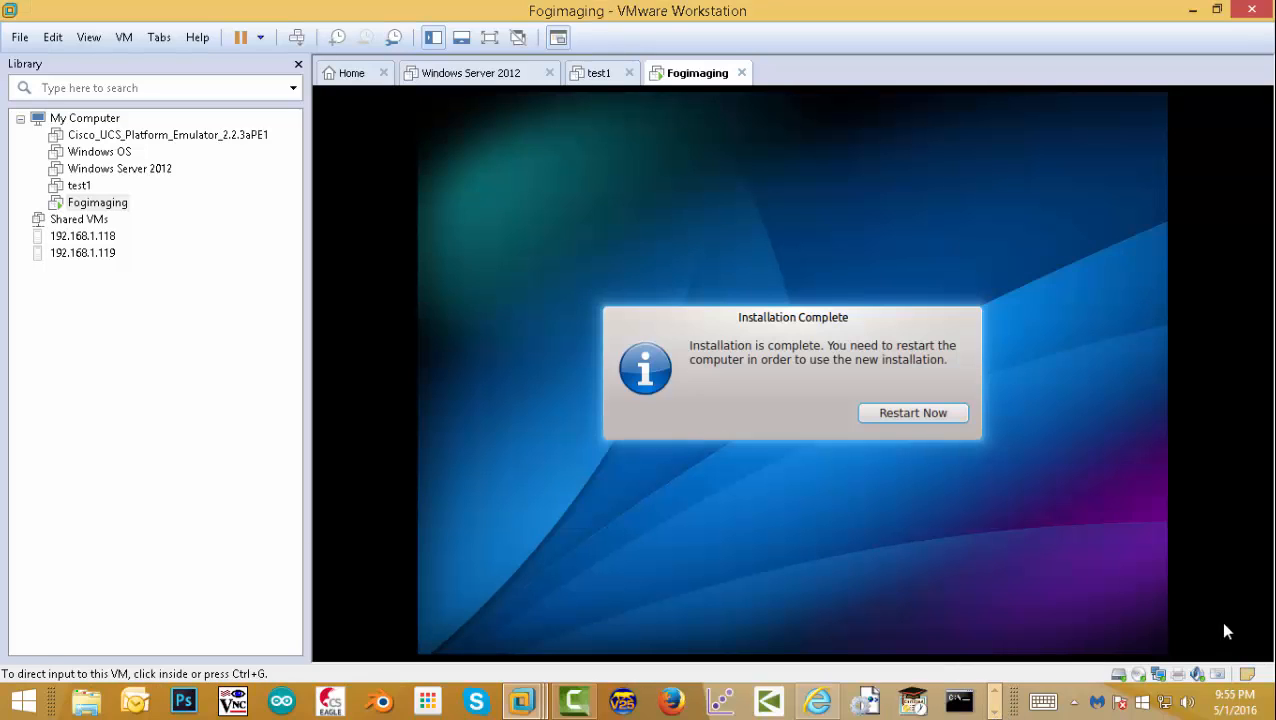
{"action": "left_click", "coordinate": [1082, 466]}
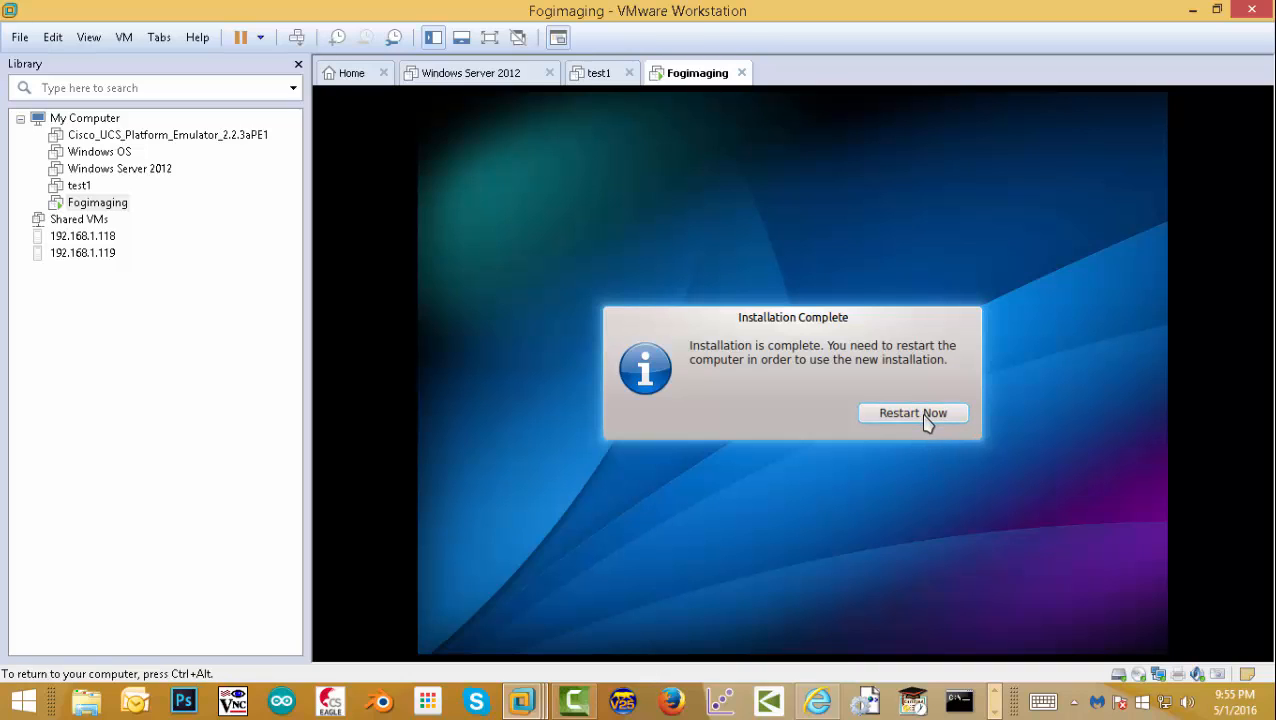
{"action": "left_click", "coordinate": [924, 413]}
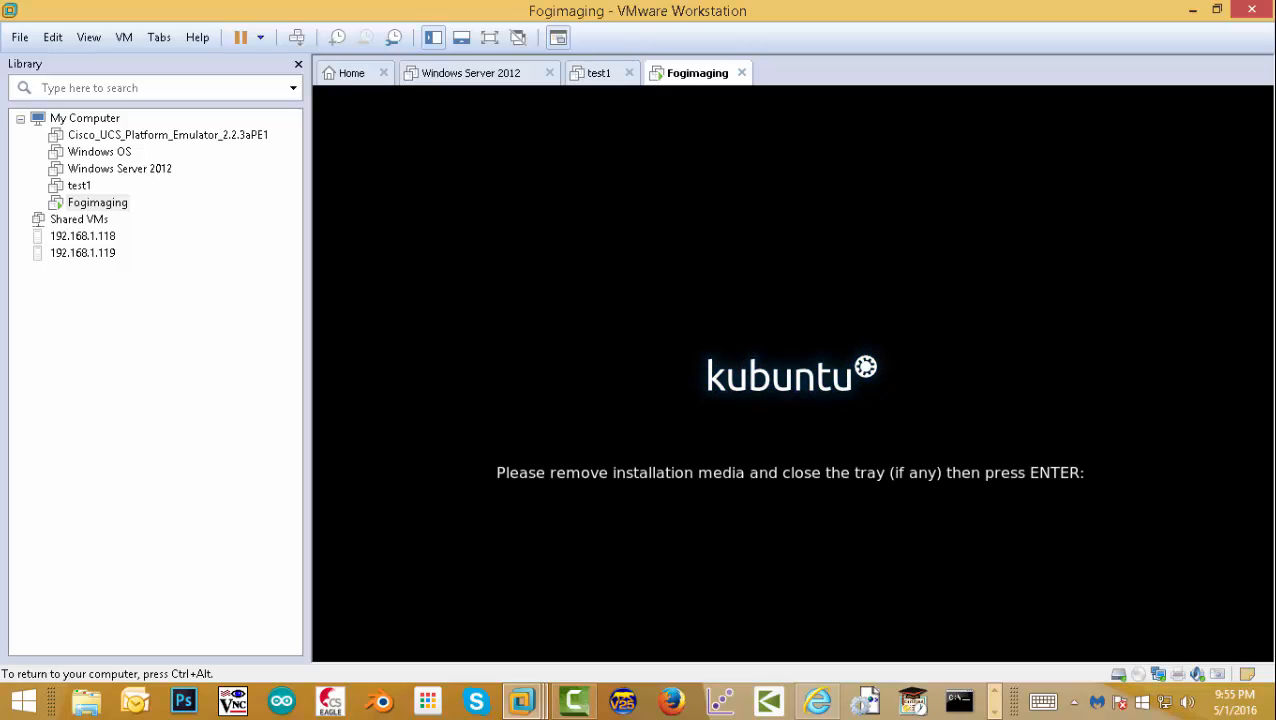
{"action": "key", "text": "Return"}
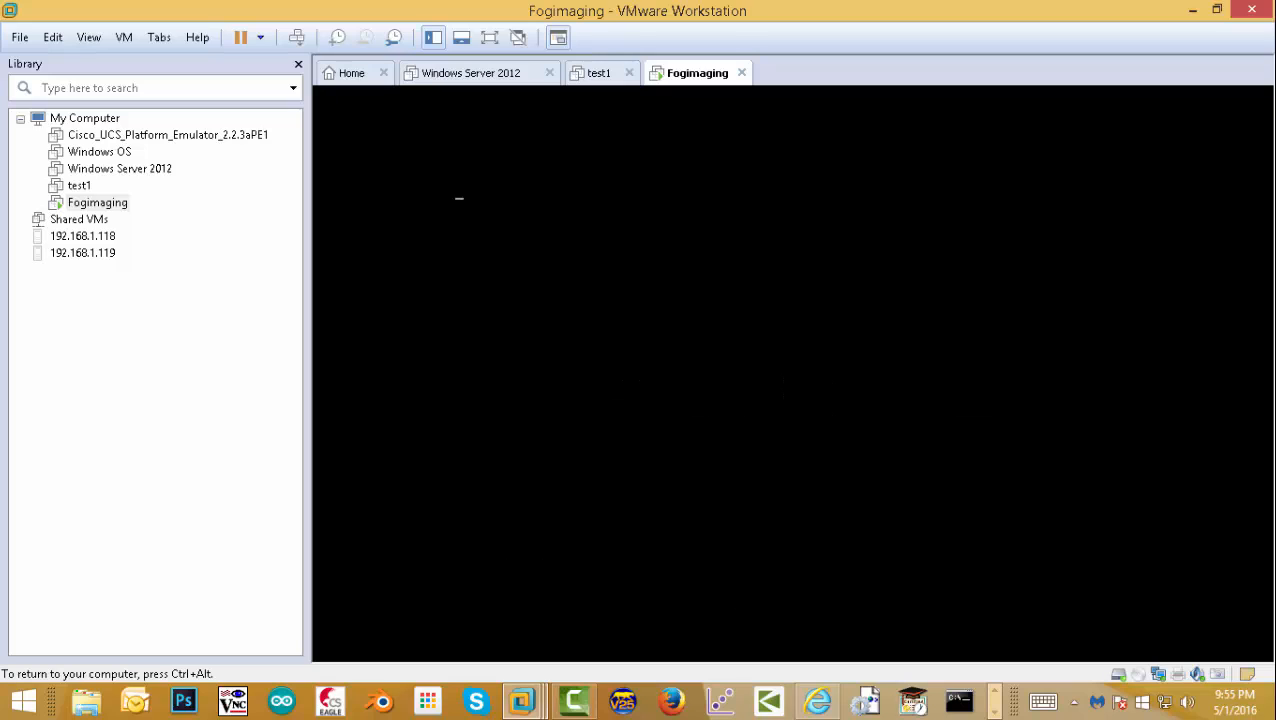
{"action": "key", "text": "ctrl+alt"}
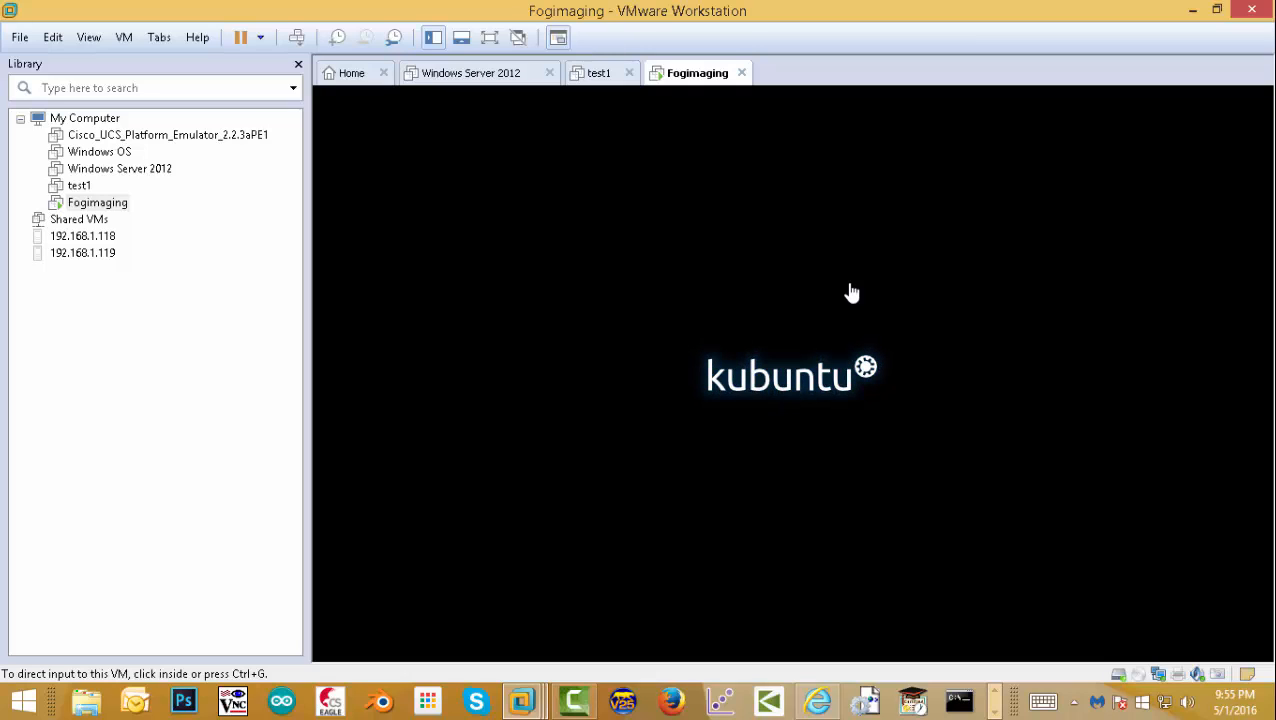
{"action": "left_click", "coordinate": [971, 265]}
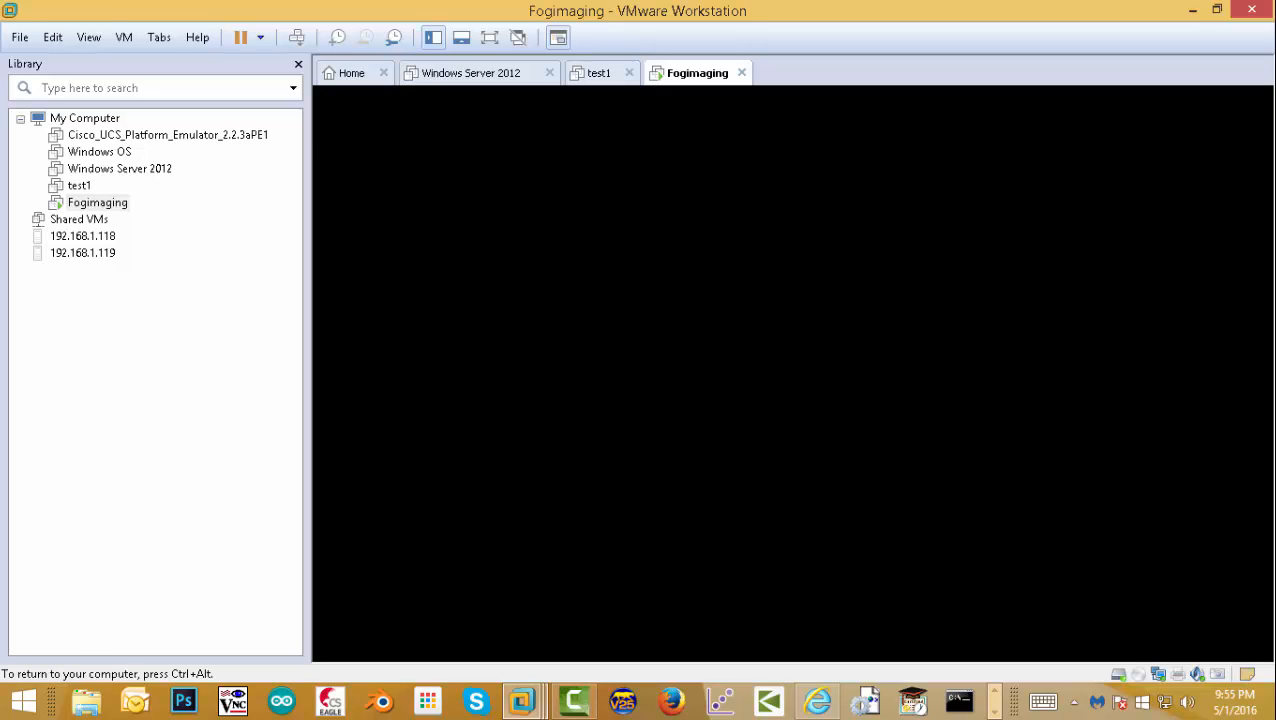
{"action": "key", "text": "ctrl+alt"}
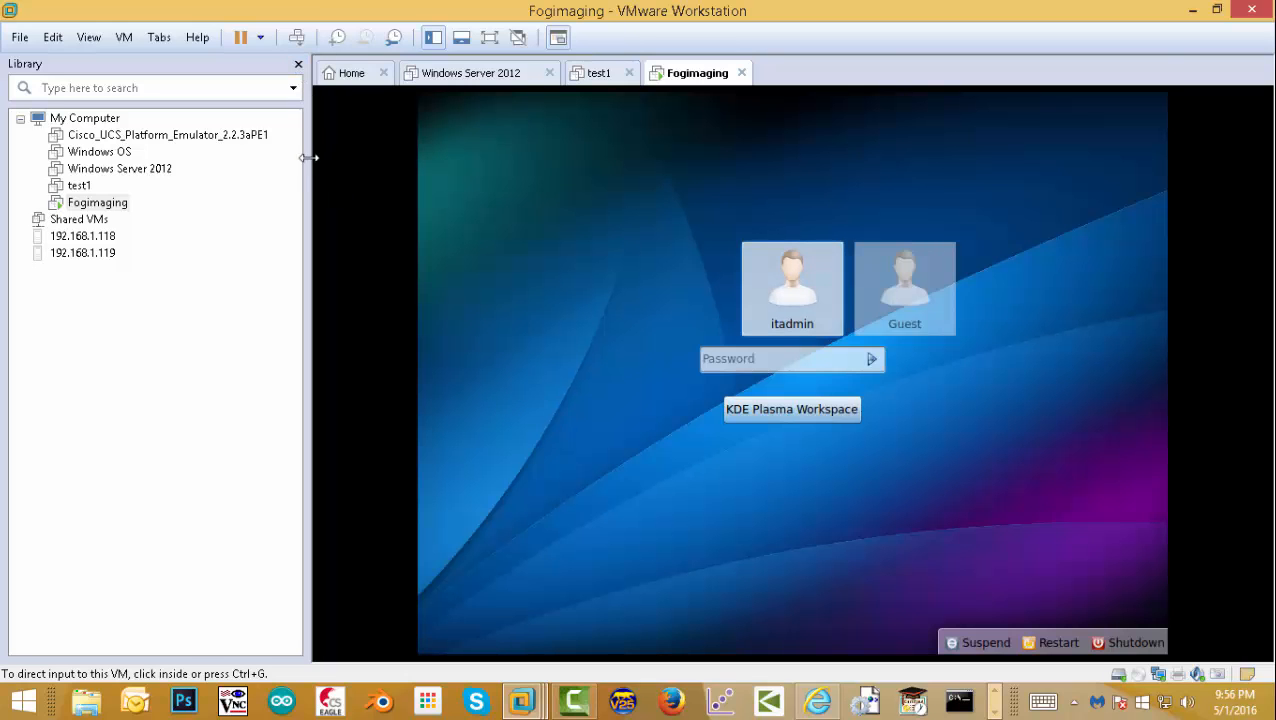
- Narrow the library panel and log into Kubuntu, re-entering the password after a failed attempt
{"action": "left_click_drag", "start_coordinate": [308, 157], "coordinate": [185, 172]}
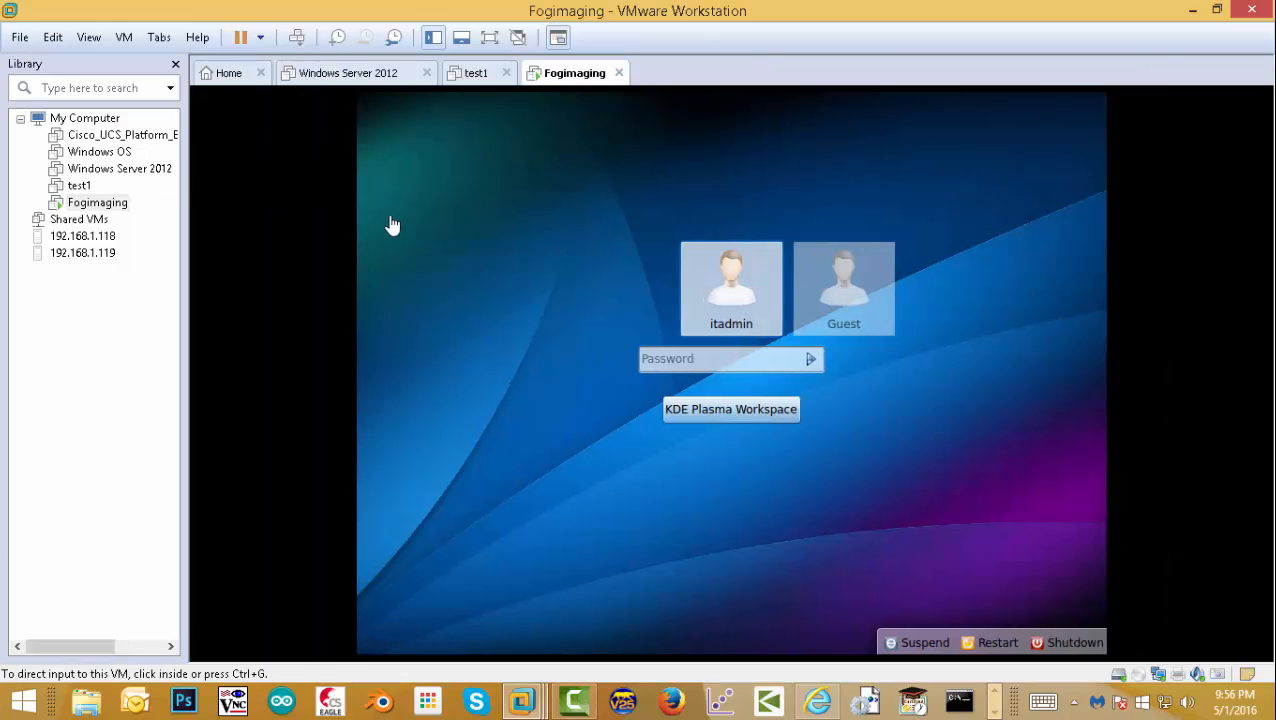
{"action": "left_click", "coordinate": [673, 362]}
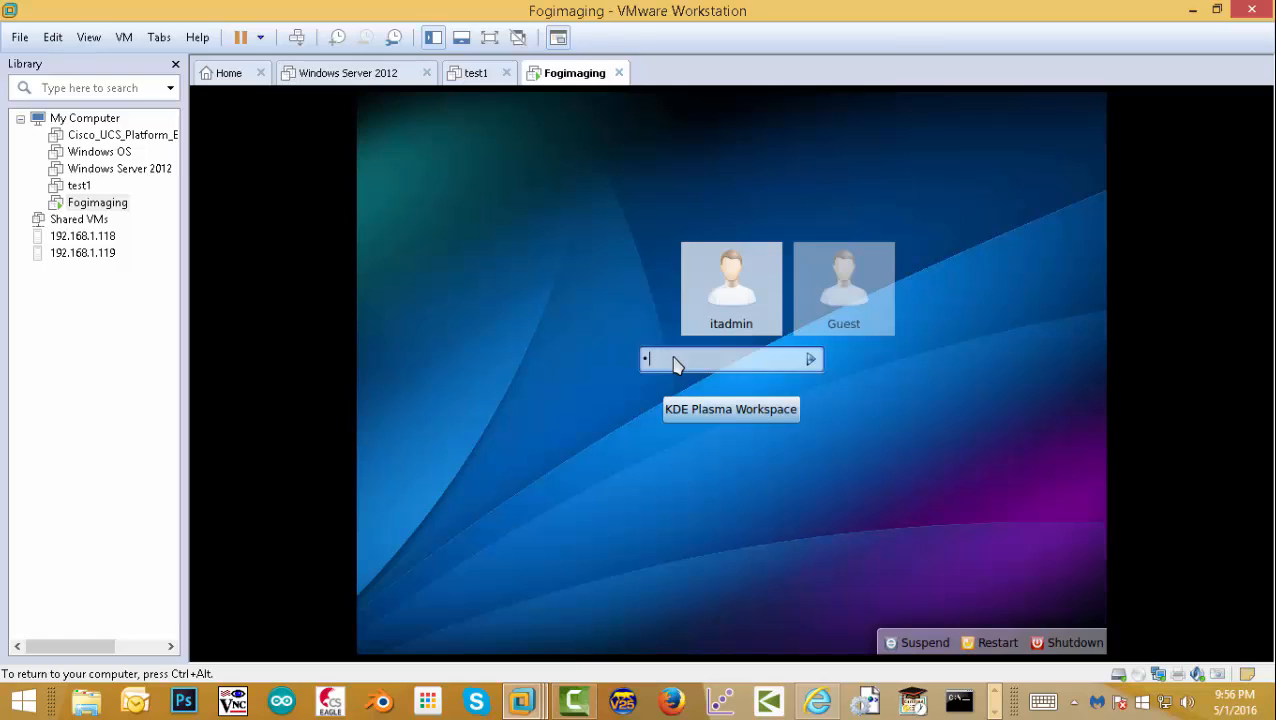
{"action": "key", "text": "Return"}
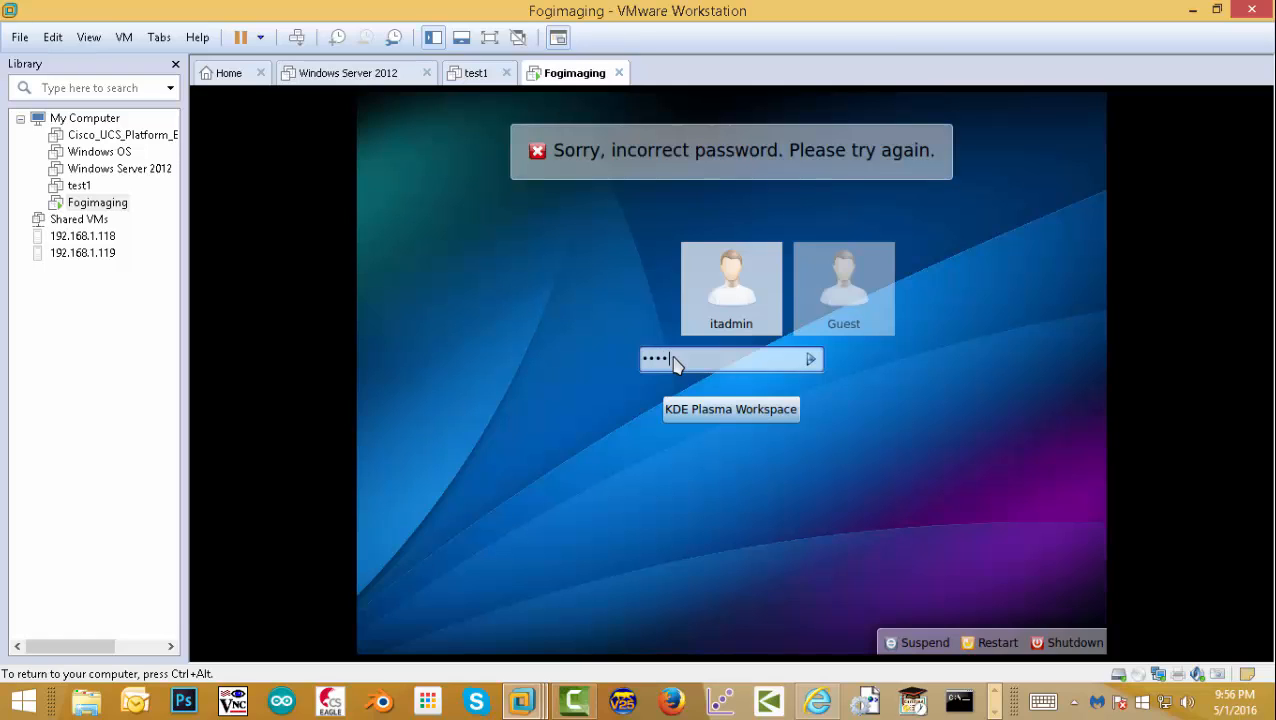
{"action": "key", "text": "Return"}
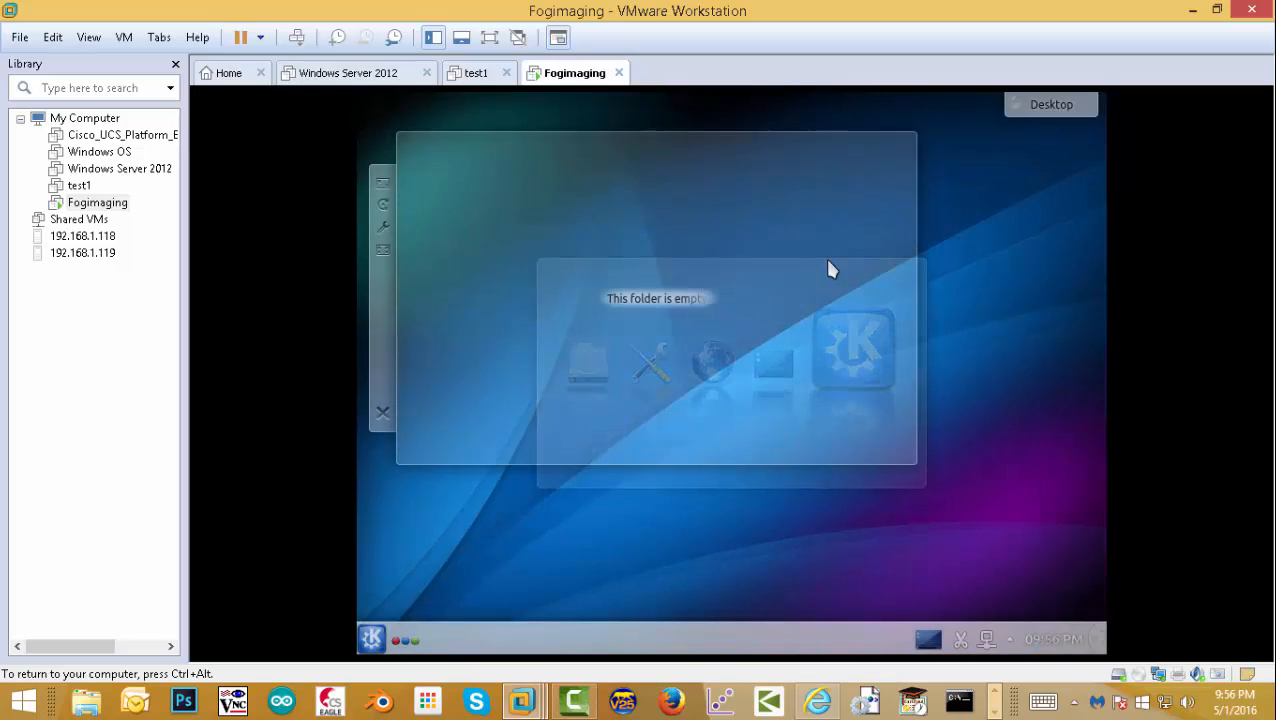
- Close the empty folder widget and add a Konsole shortcut to the desktop from Kickoff
{"action": "left_click", "coordinate": [381, 411]}
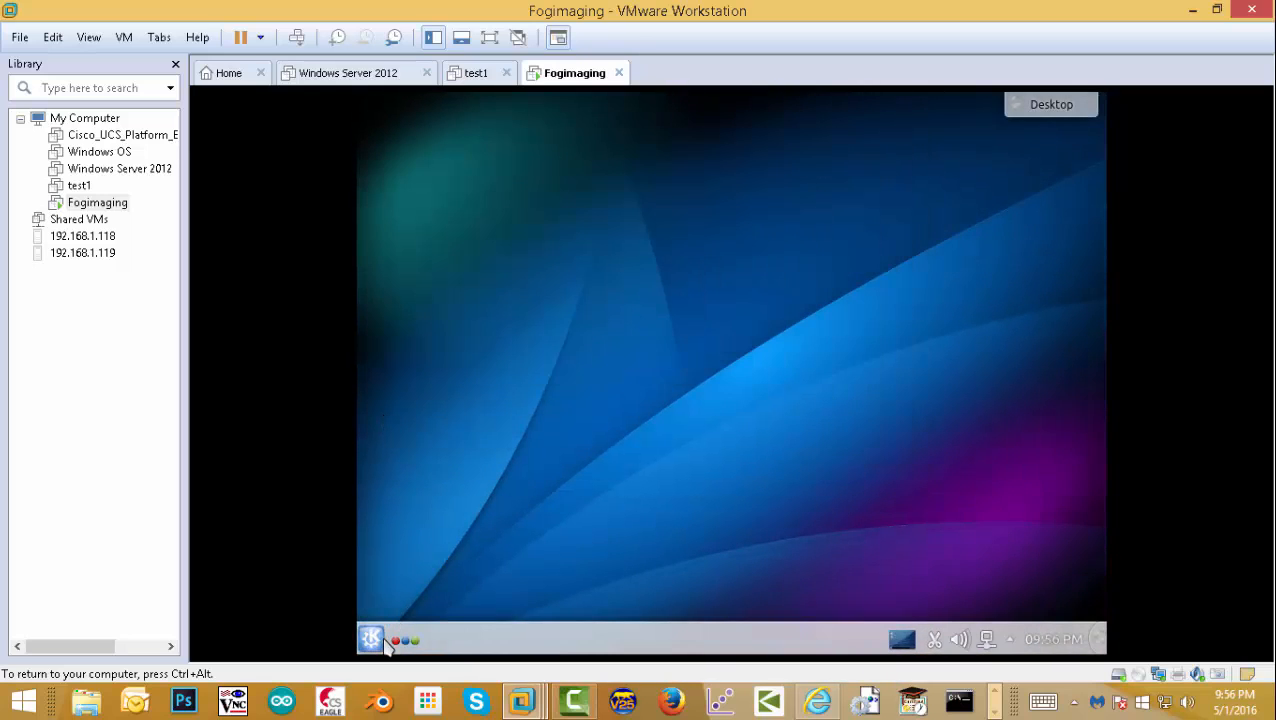
{"action": "left_click", "coordinate": [378, 640]}
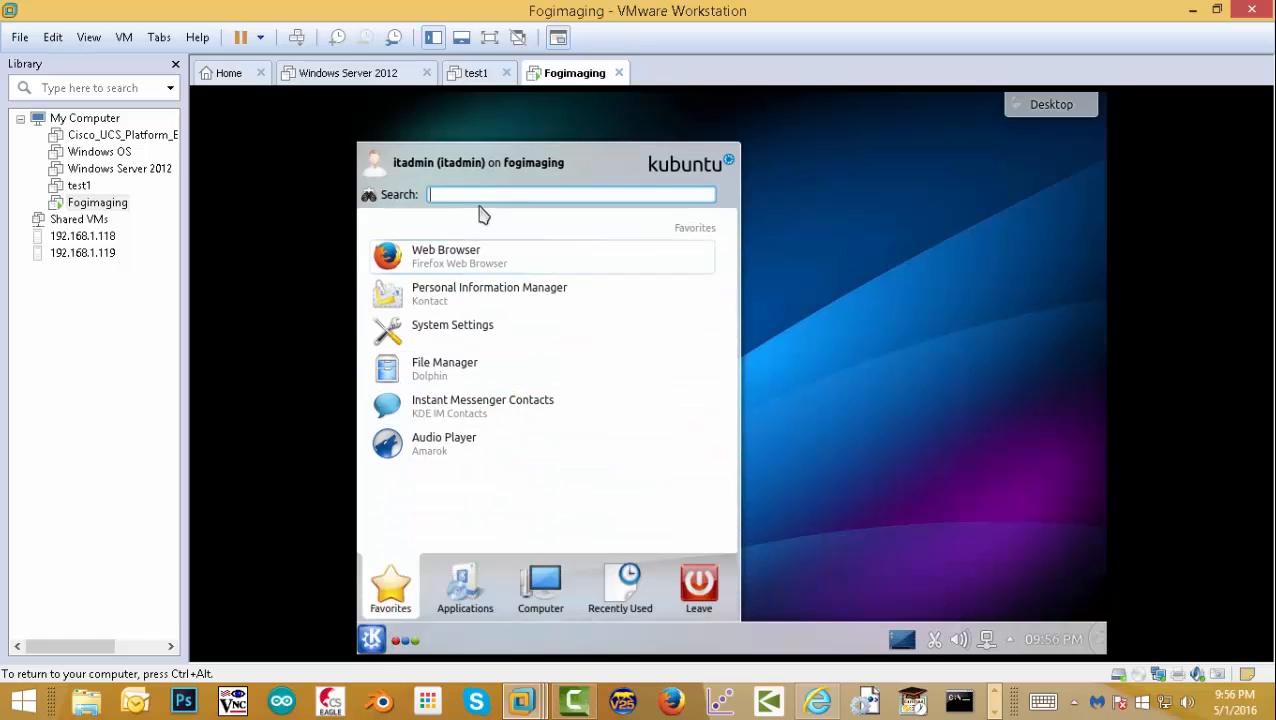
{"action": "type", "text": "ter"}
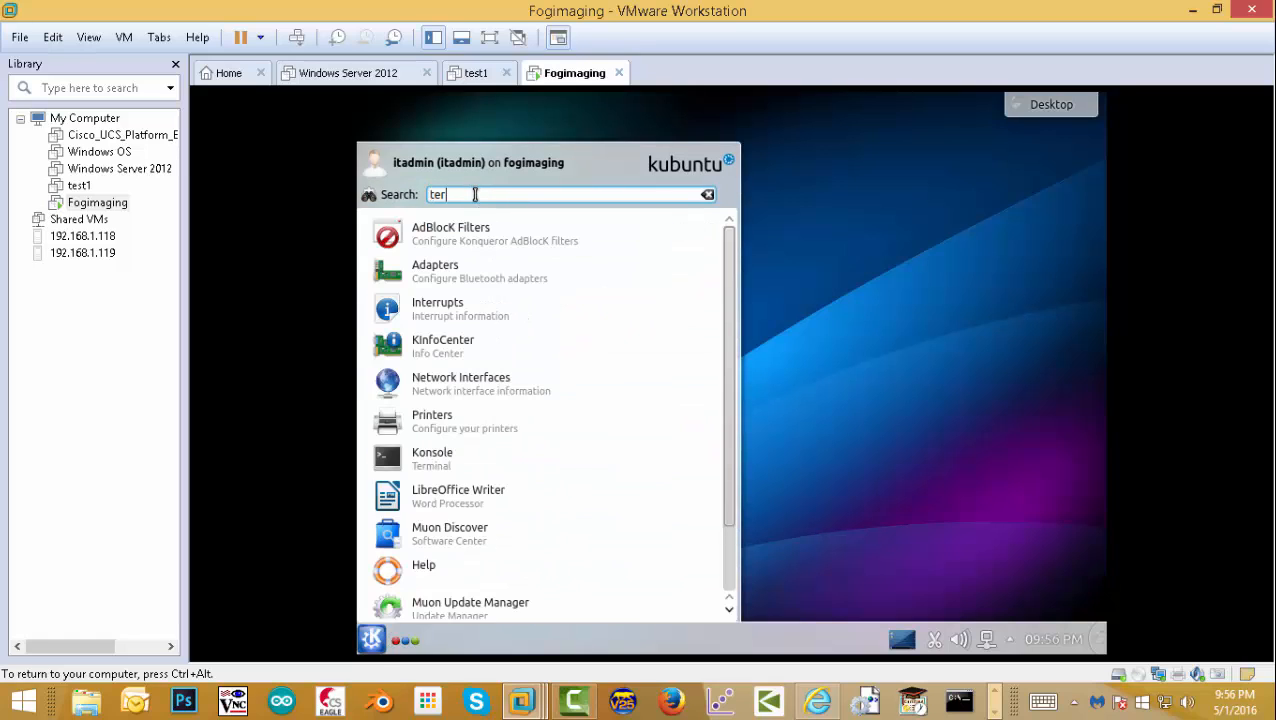
{"action": "right_click", "coordinate": [430, 461]}
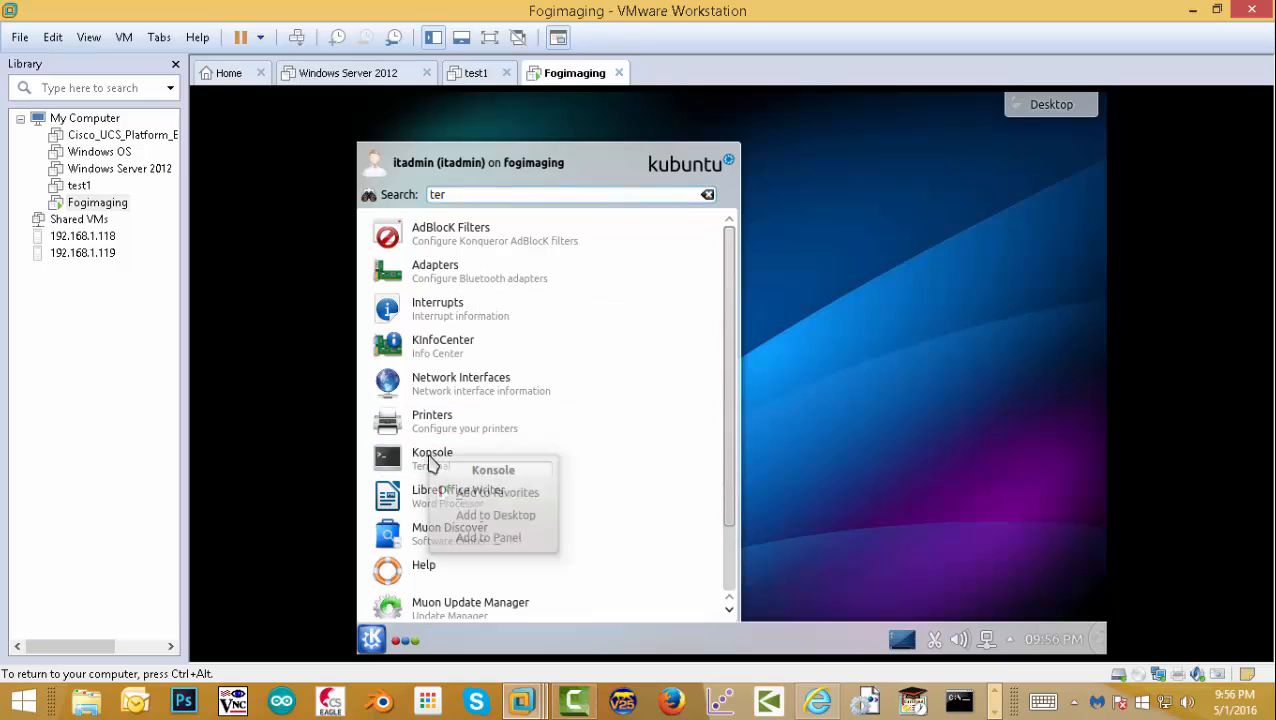
{"action": "left_click", "coordinate": [505, 515]}
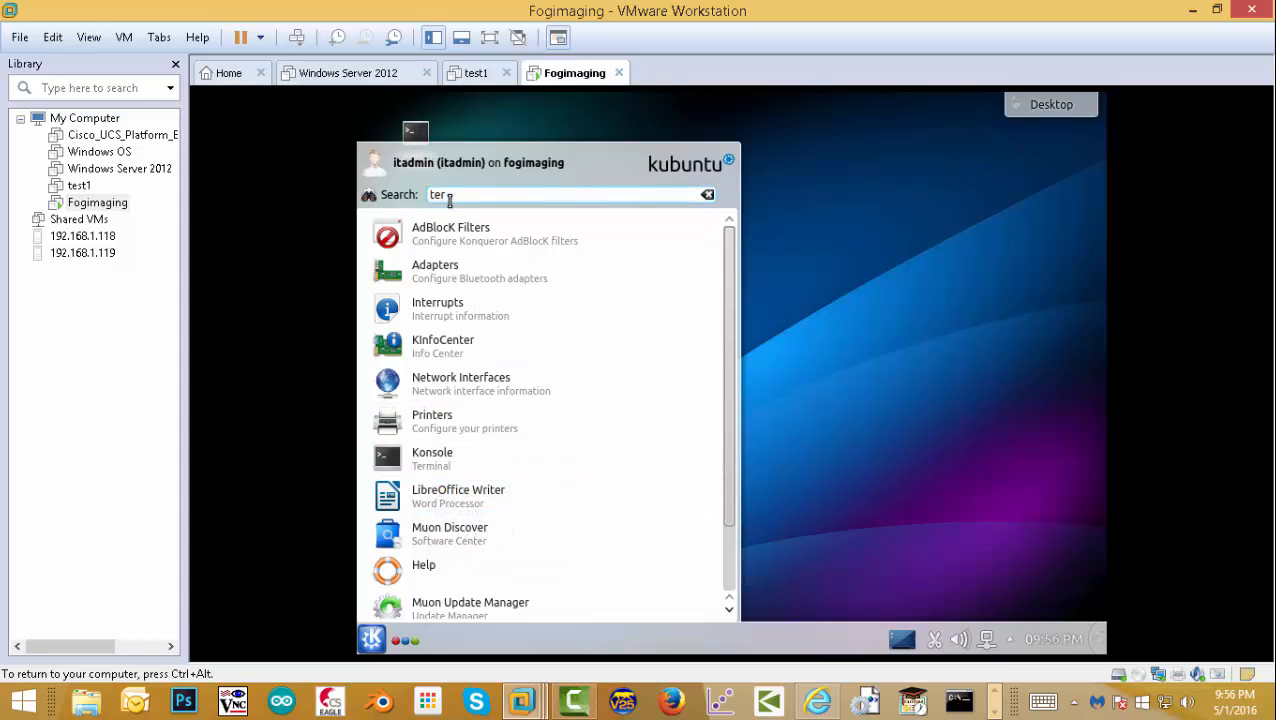
- Add a Firefox Web Browser shortcut to the desktop, then launch Konsole from its desktop icon
{"action": "left_click_drag", "start_coordinate": [446, 194], "coordinate": [410, 200]}
{"action": "type", "text": "fir"}
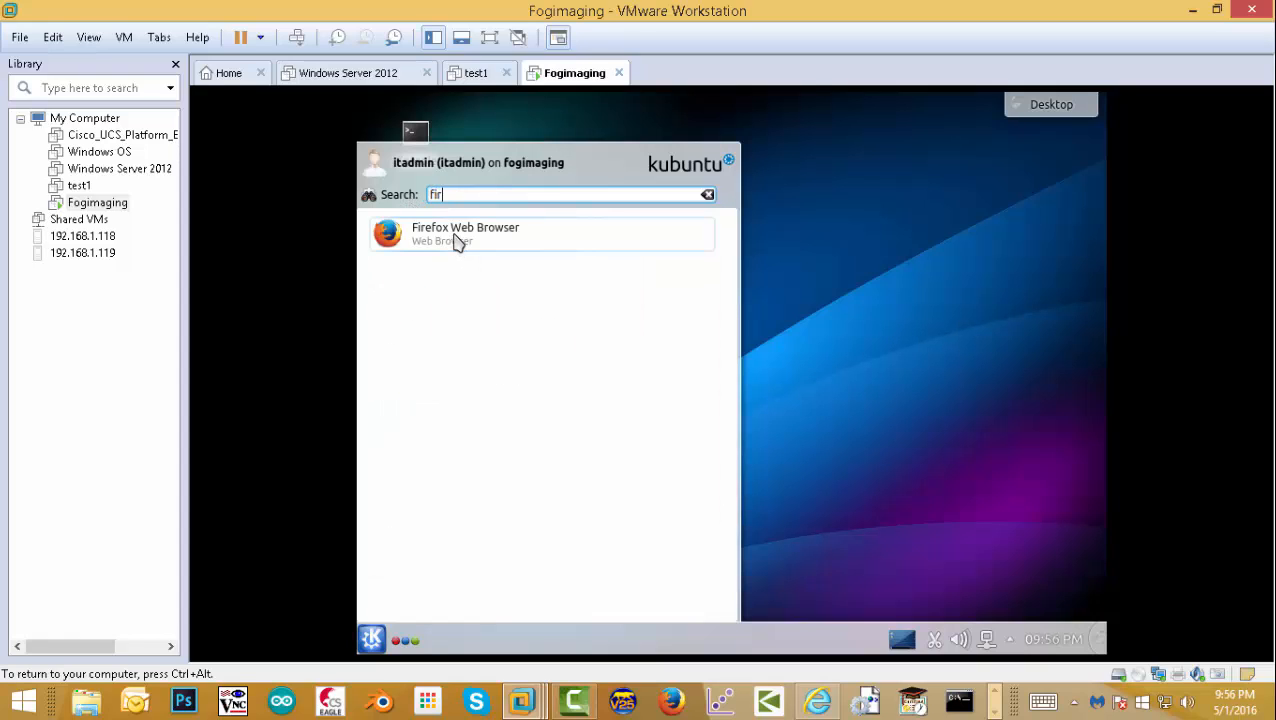
{"action": "right_click", "coordinate": [458, 241]}
{"action": "left_click", "coordinate": [551, 296]}
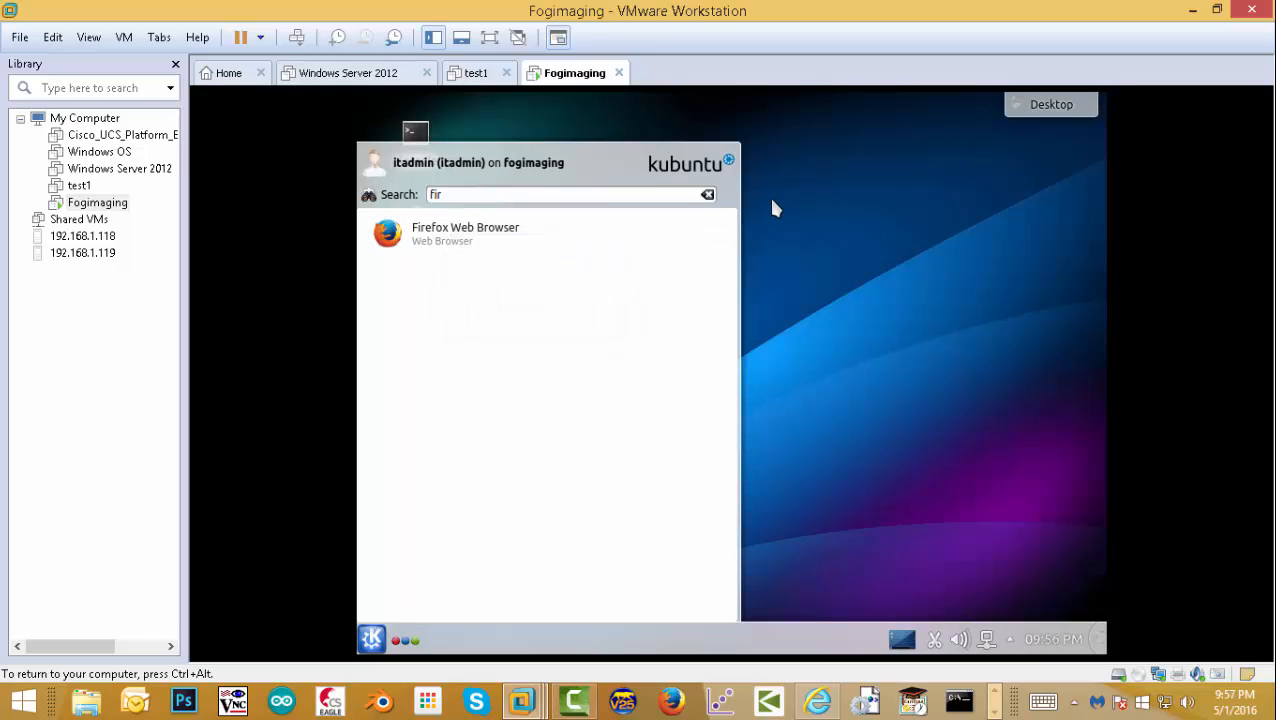
{"action": "left_click", "coordinate": [795, 212]}
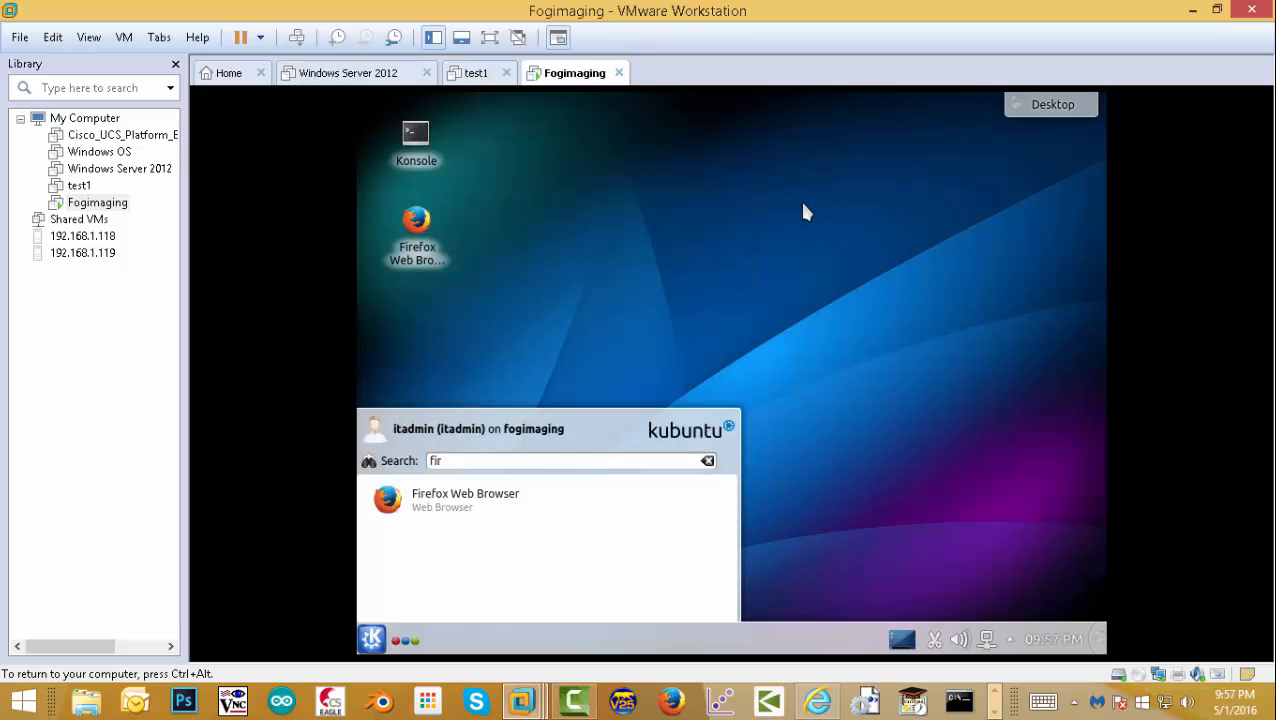
{"action": "left_click", "coordinate": [416, 142]}
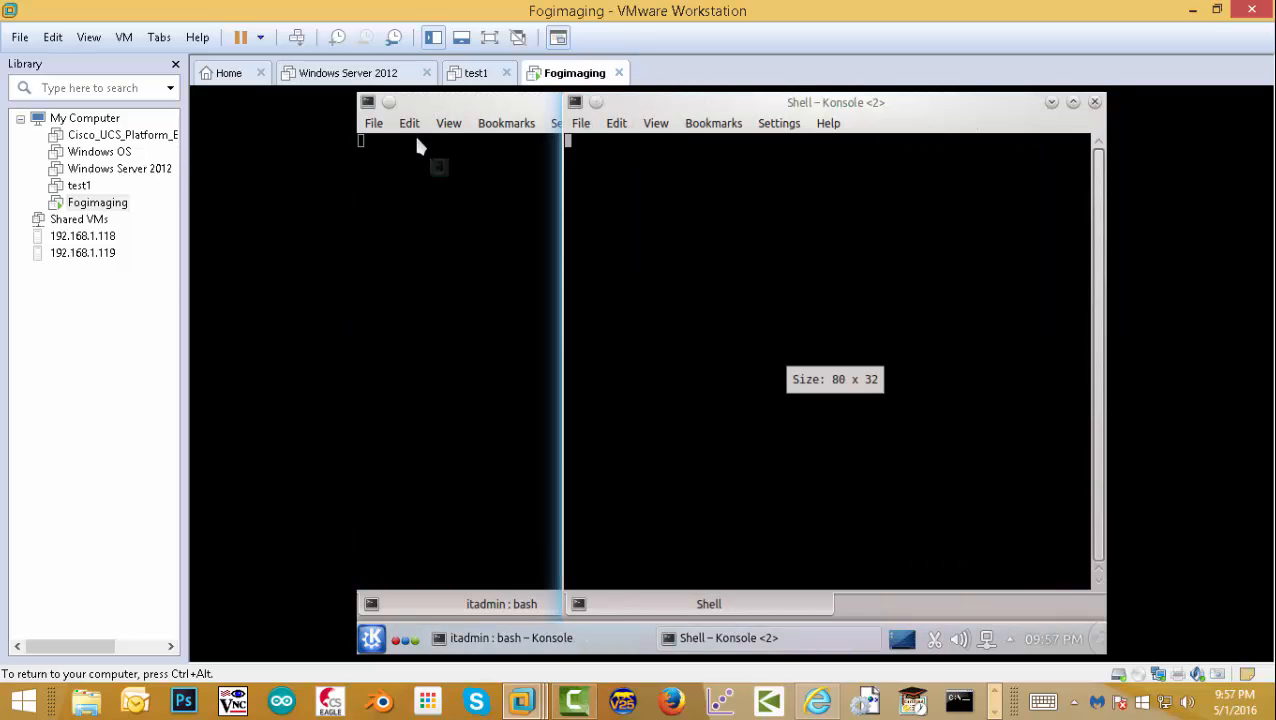
- Close the duplicate Konsole, run 'sudo apt-get update' with the sudo password, then recall the command for editing
{"action": "left_click", "coordinate": [1094, 102]}
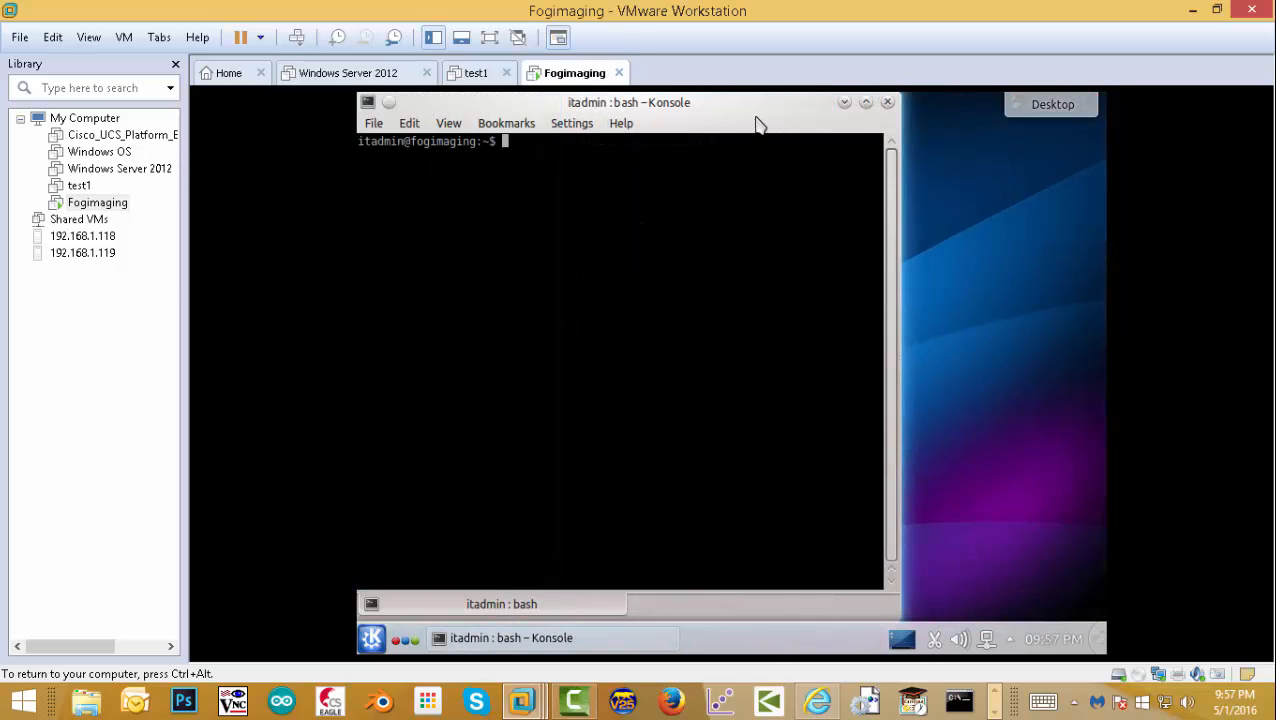
{"action": "mouse_move", "coordinate": [752, 110]}
{"action": "left_mouse_down"}
{"action": "mouse_move", "coordinate": [786, 114]}
{"action": "mouse_move", "coordinate": [770, 114]}
{"action": "left_mouse_up"}
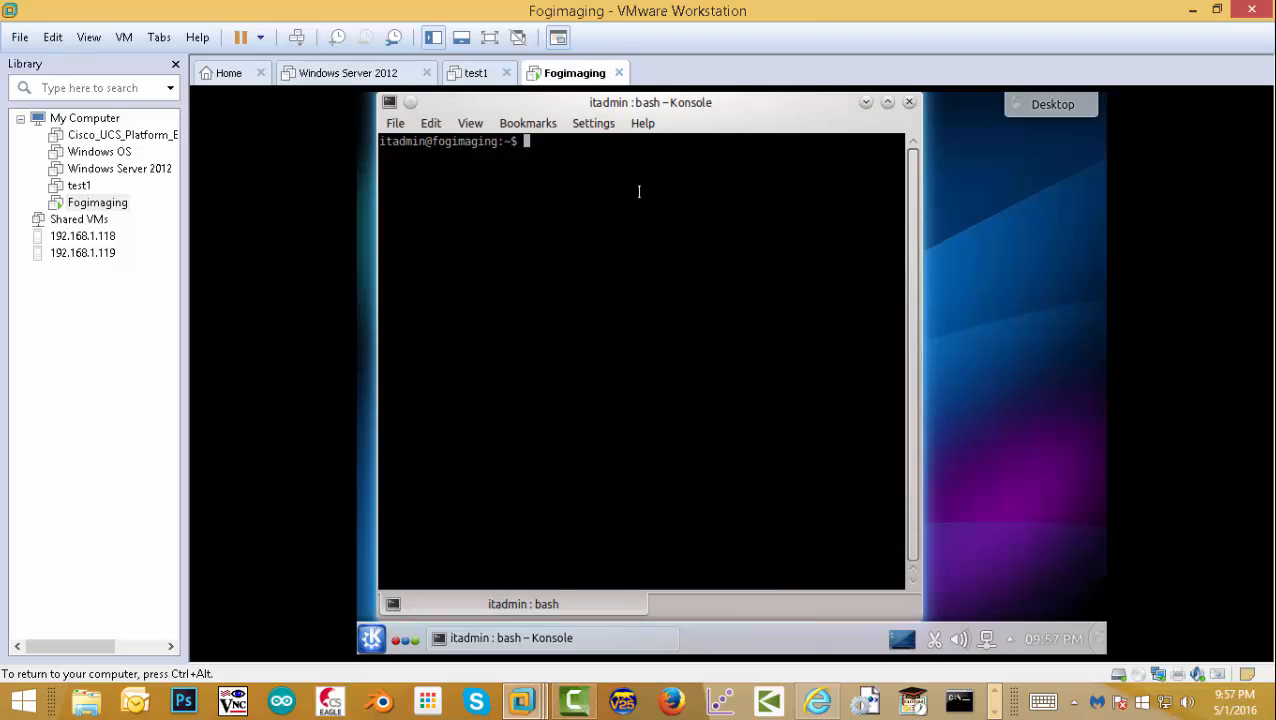
{"action": "type", "text": "do apt-get update"}
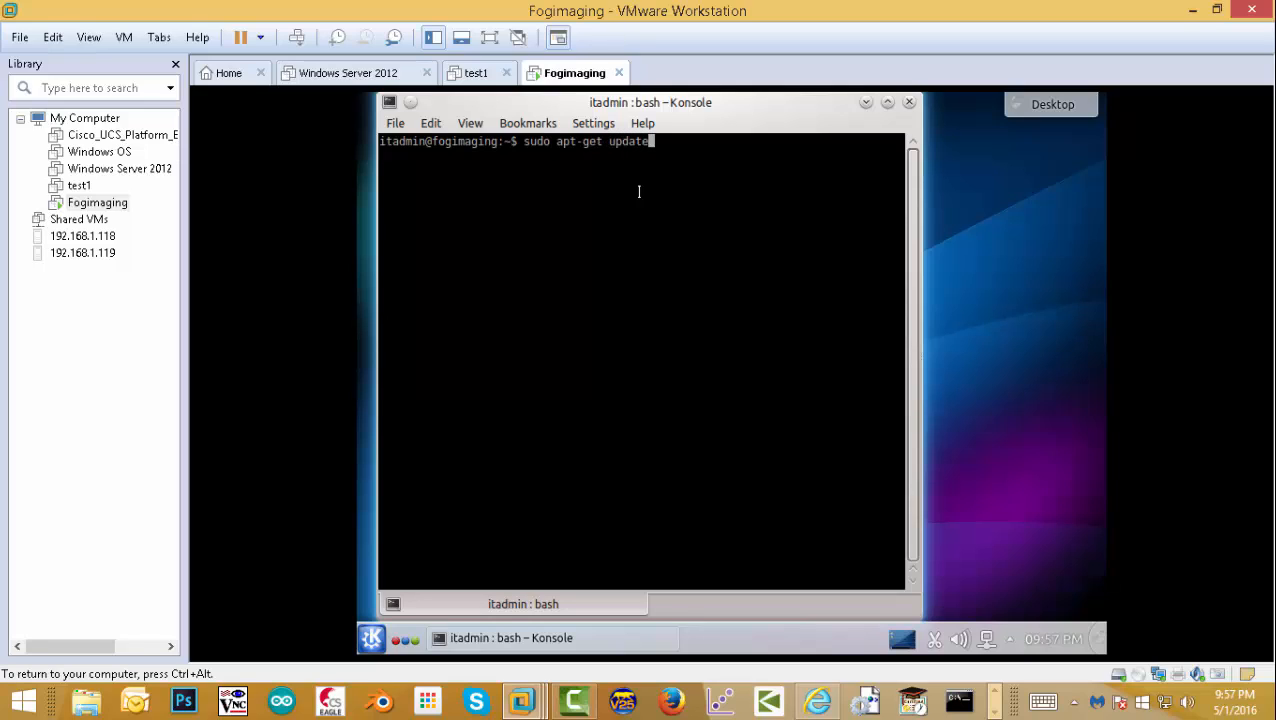
{"action": "key", "text": "Return"}
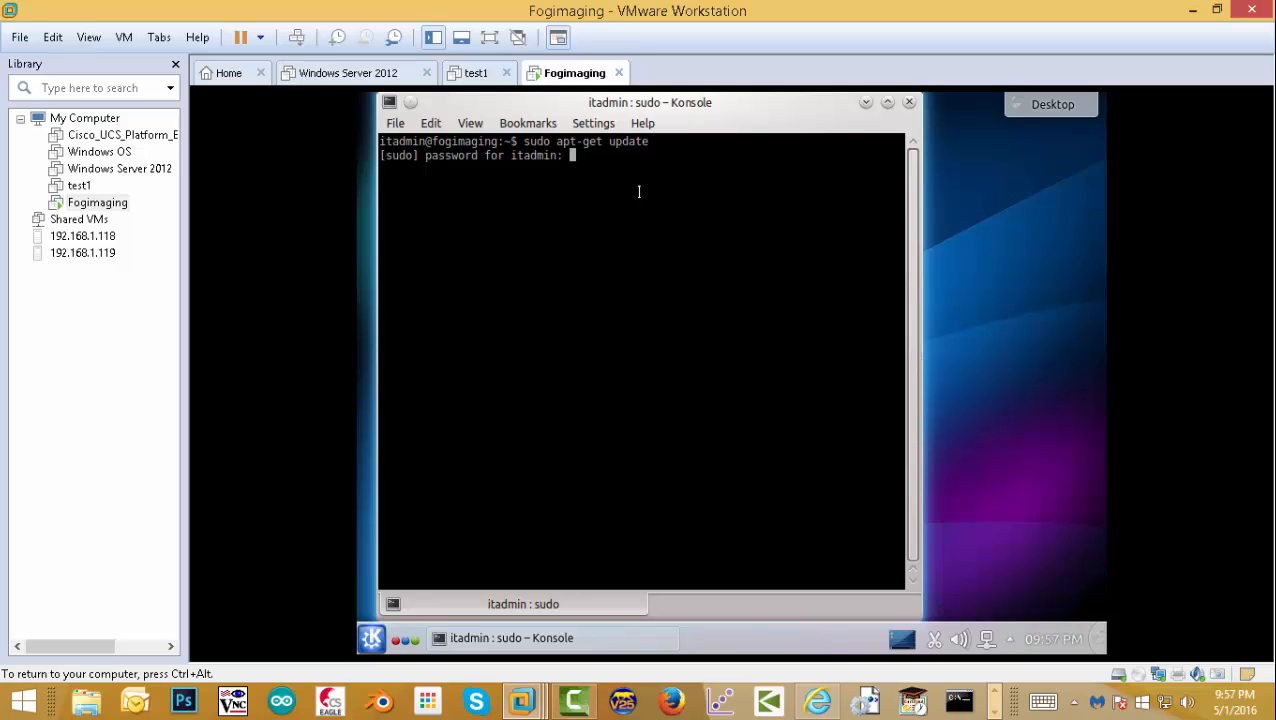
{"action": "key", "text": "Return"}
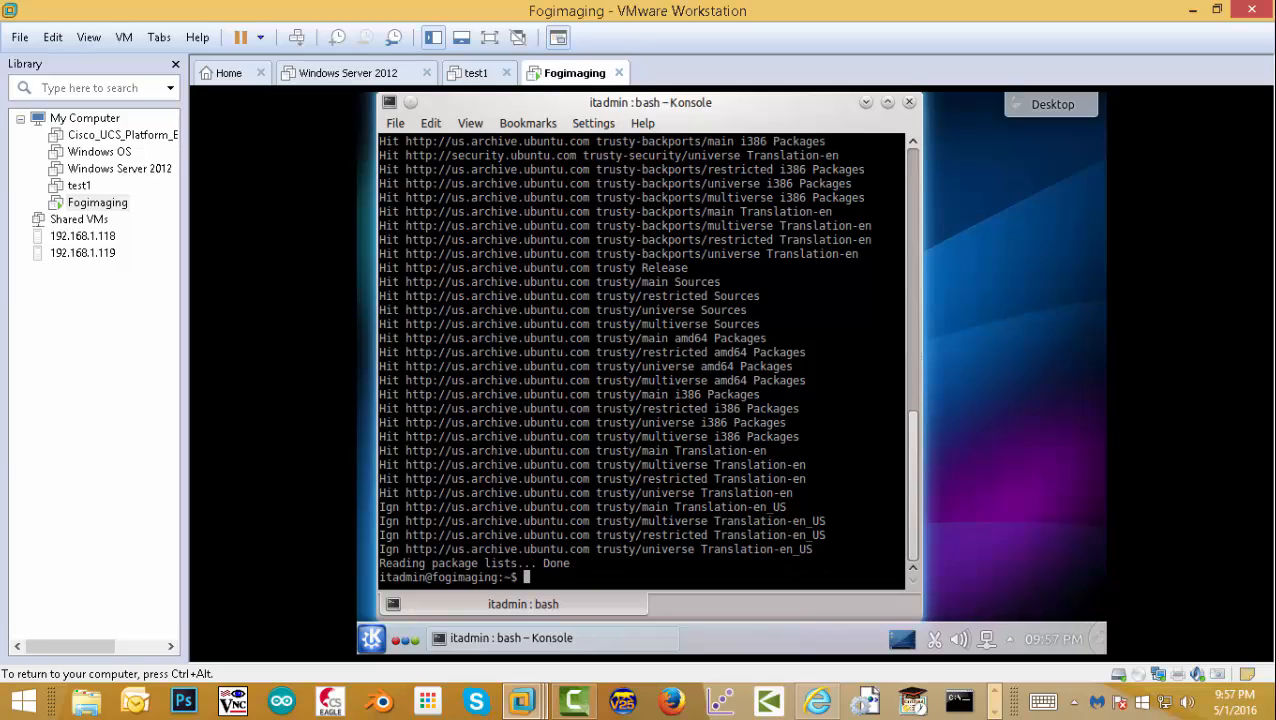
{"action": "key", "text": "Up"}
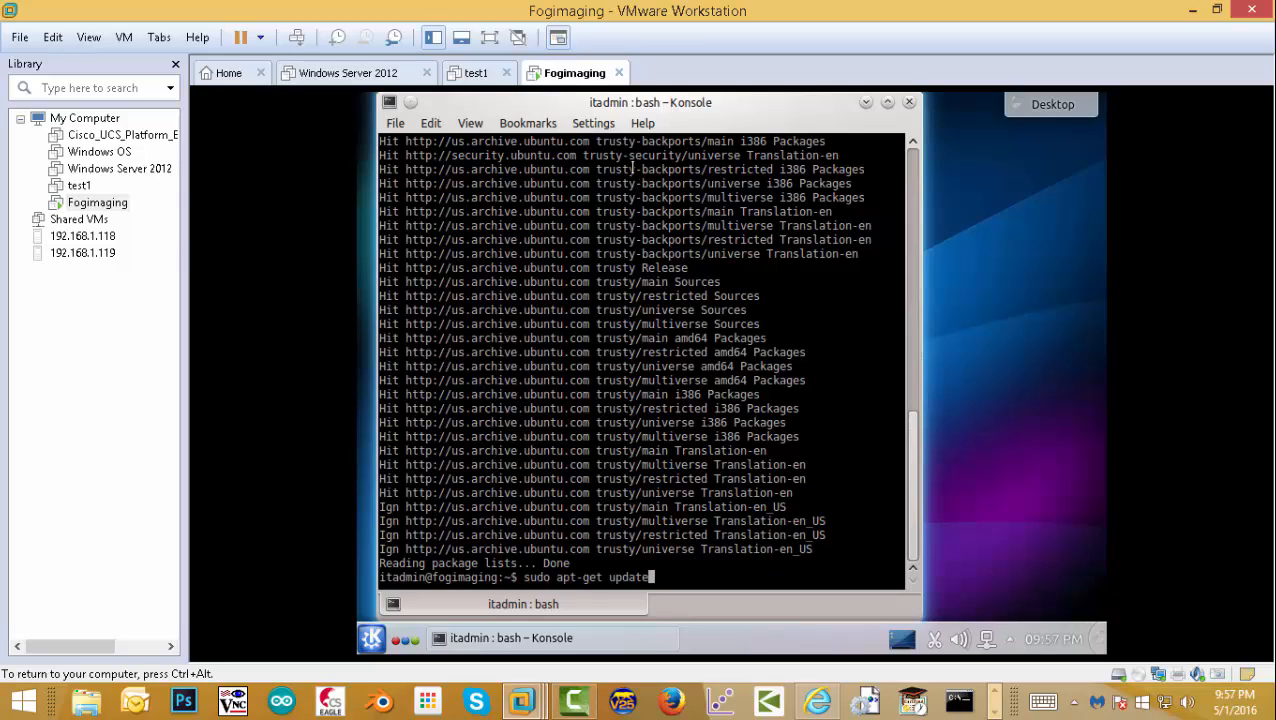
{"action": "key", "text": "BackSpace"}
{"action": "key", "text": "BackSpace"}
- Run 'sudo apt-get upgrade', answer yes, and let the 83 packages install
{"action": "type", "text": "grade"}
{"action": "key", "text": "Return"}
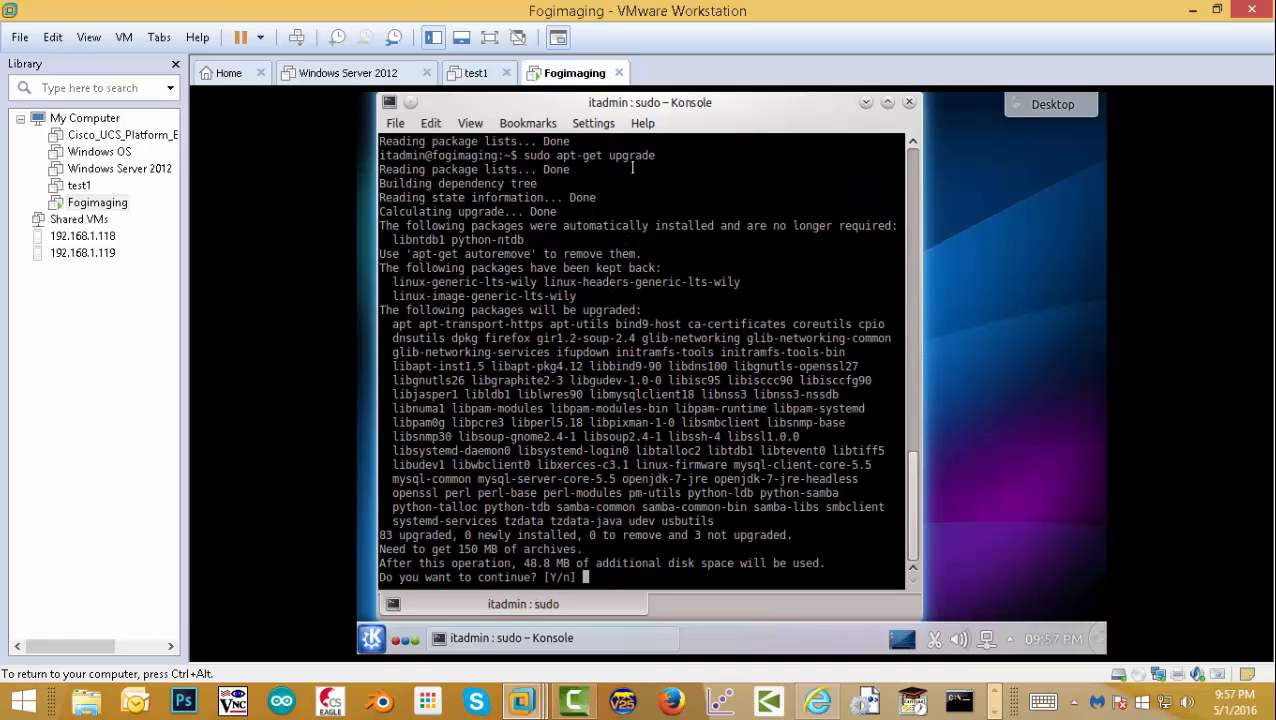
{"action": "key", "text": "Return"}
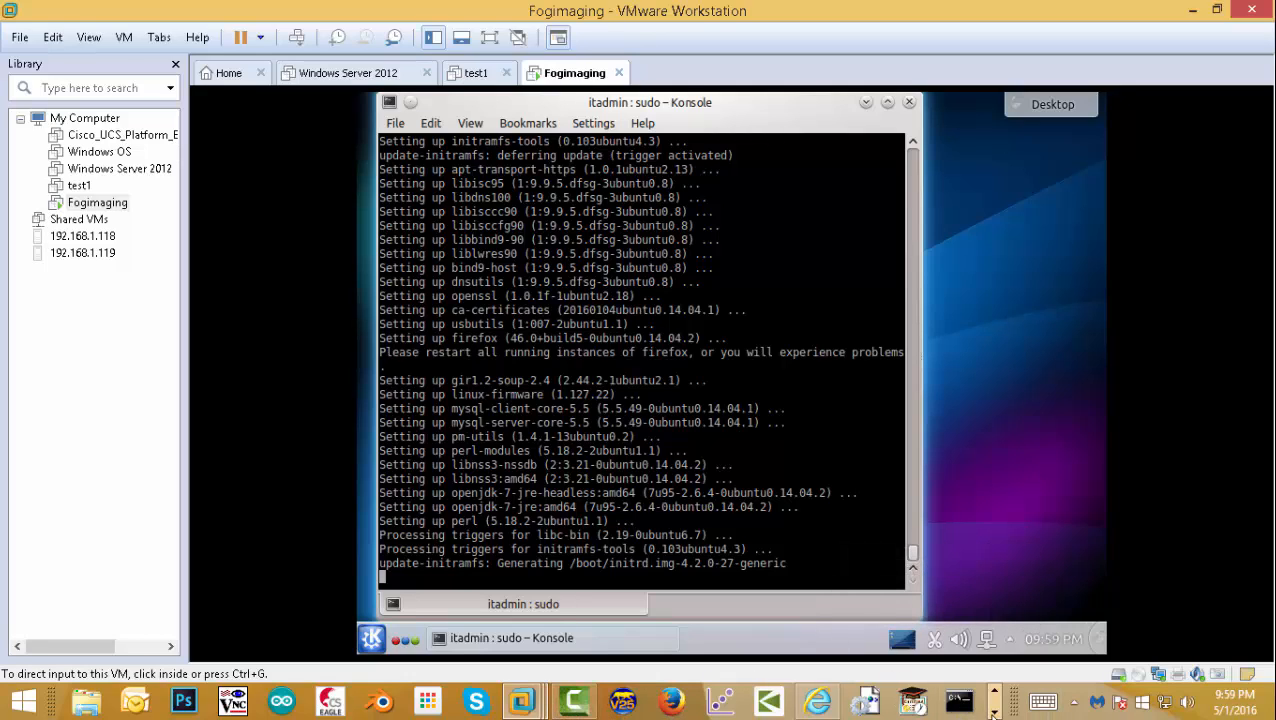
{"action": "left_click", "coordinate": [993, 712]}
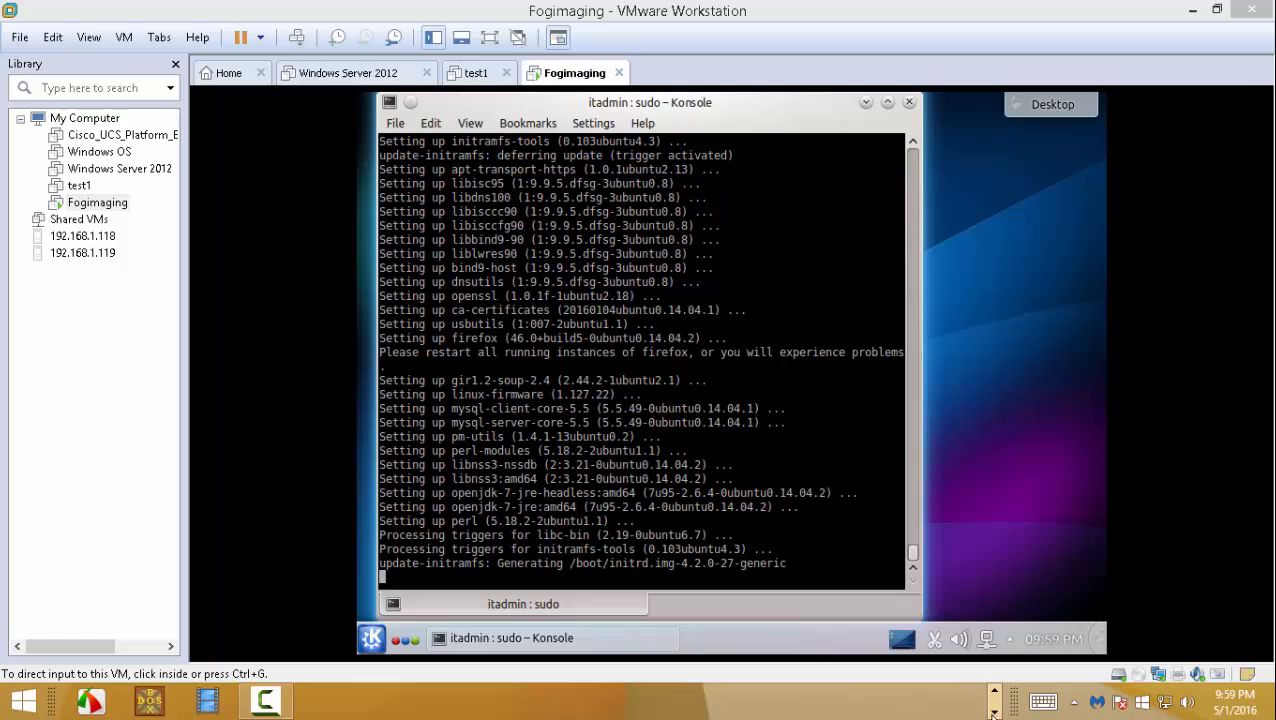
{"action": "left_click", "coordinate": [265, 702]}
- Dismiss the system update notification and restart the VM with 'sudo reboot'
{"action": "left_click", "coordinate": [336, 620]}
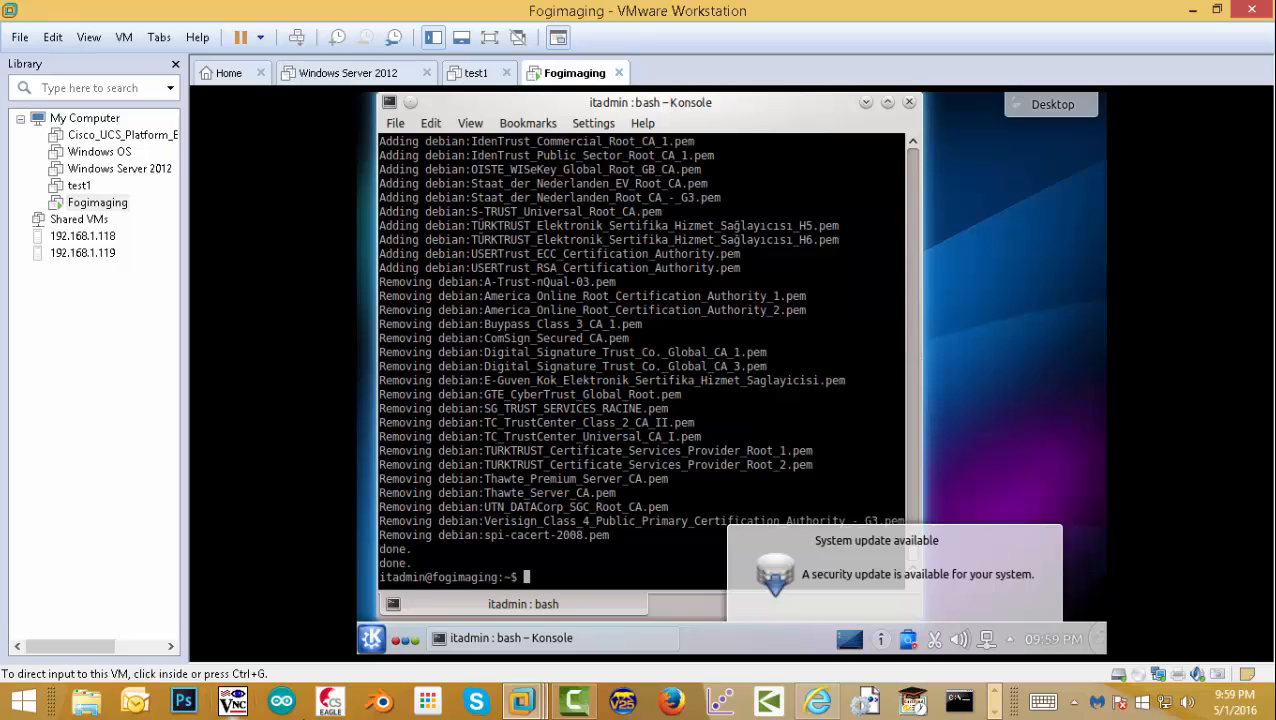
{"action": "left_click", "coordinate": [882, 641]}
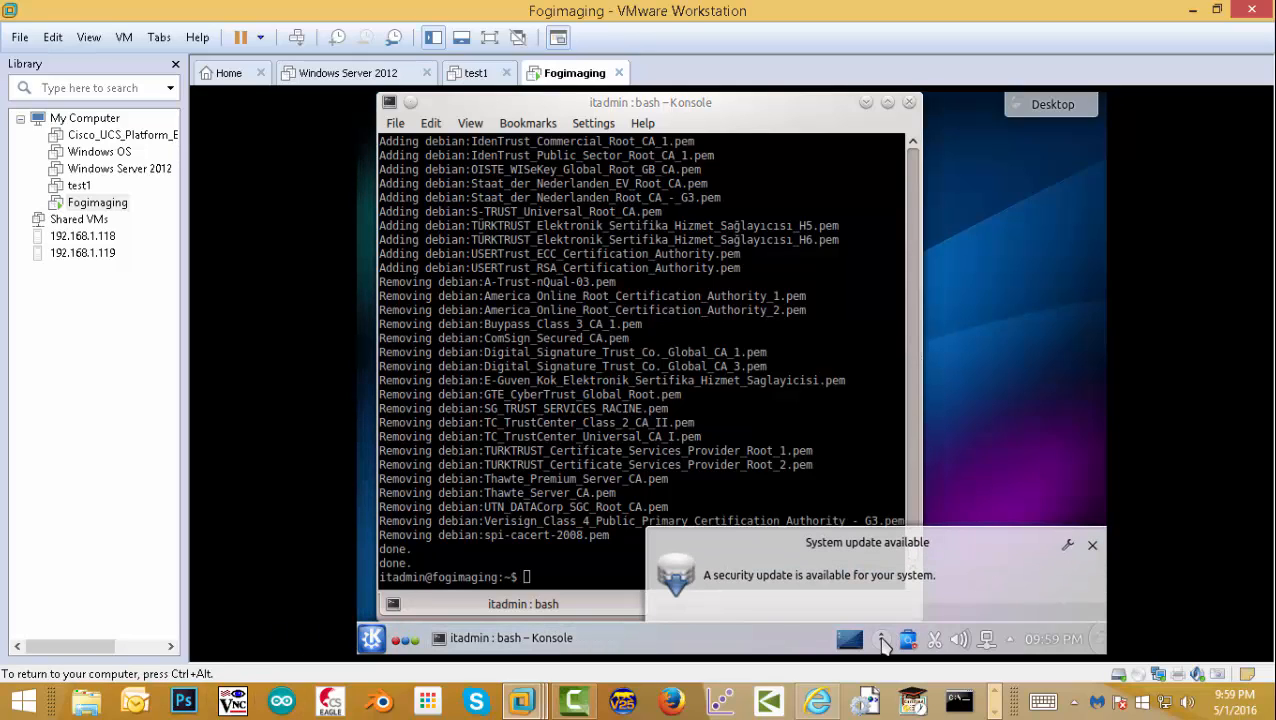
{"action": "left_click", "coordinate": [1093, 546]}
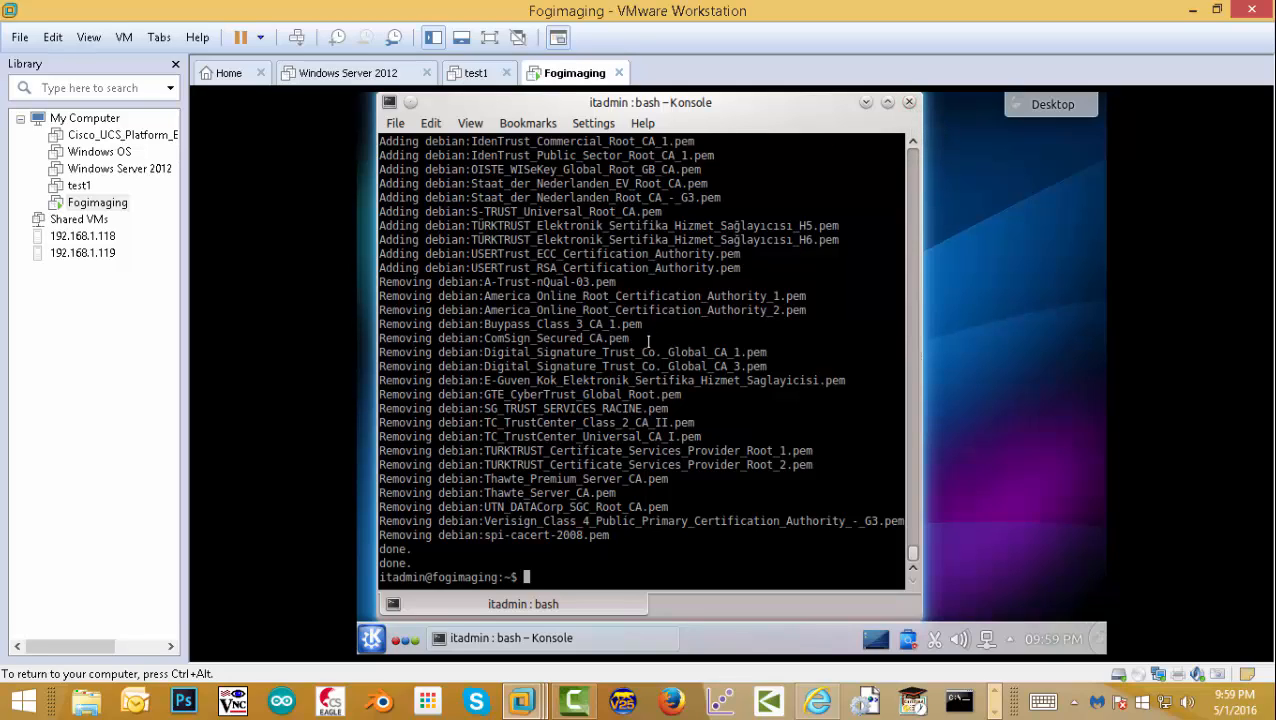
{"action": "type", "text": "sudo reboot"}
{"action": "key", "text": "Return"}
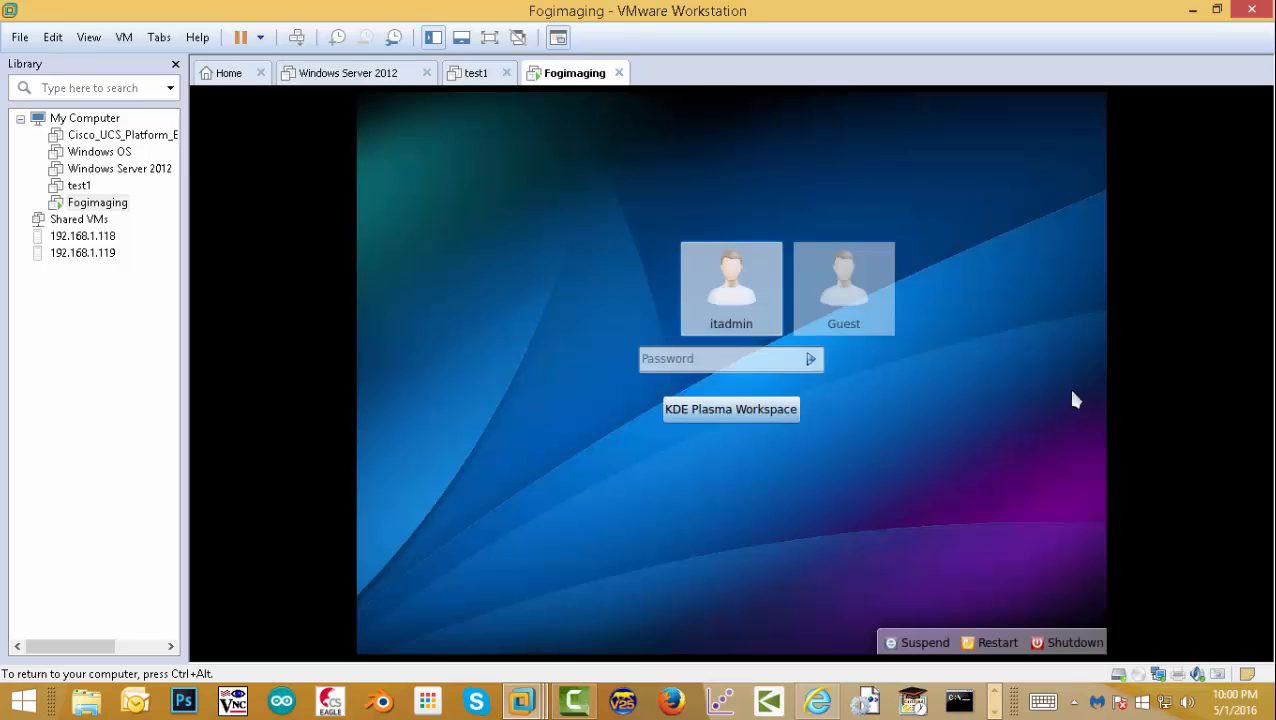
- Sign in at the KDE login screen with the user account's password
{"action": "left_click", "coordinate": [671, 367]}
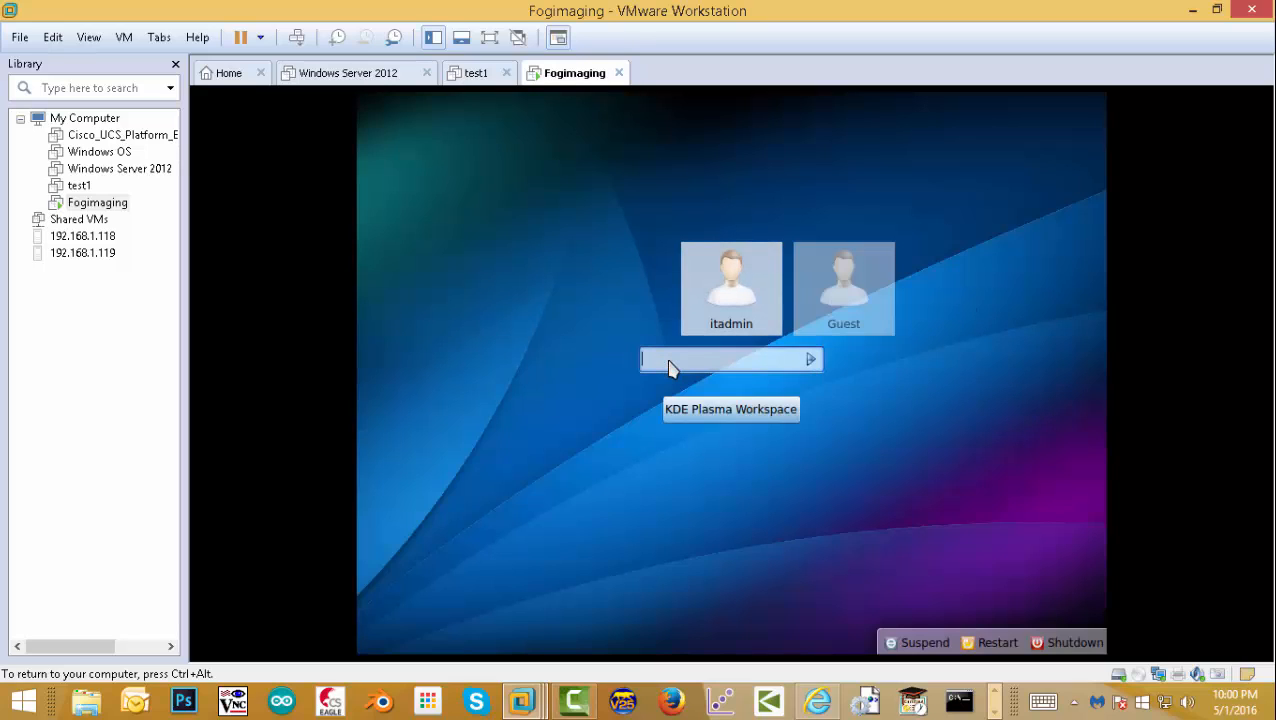
{"action": "key", "text": "Return"}
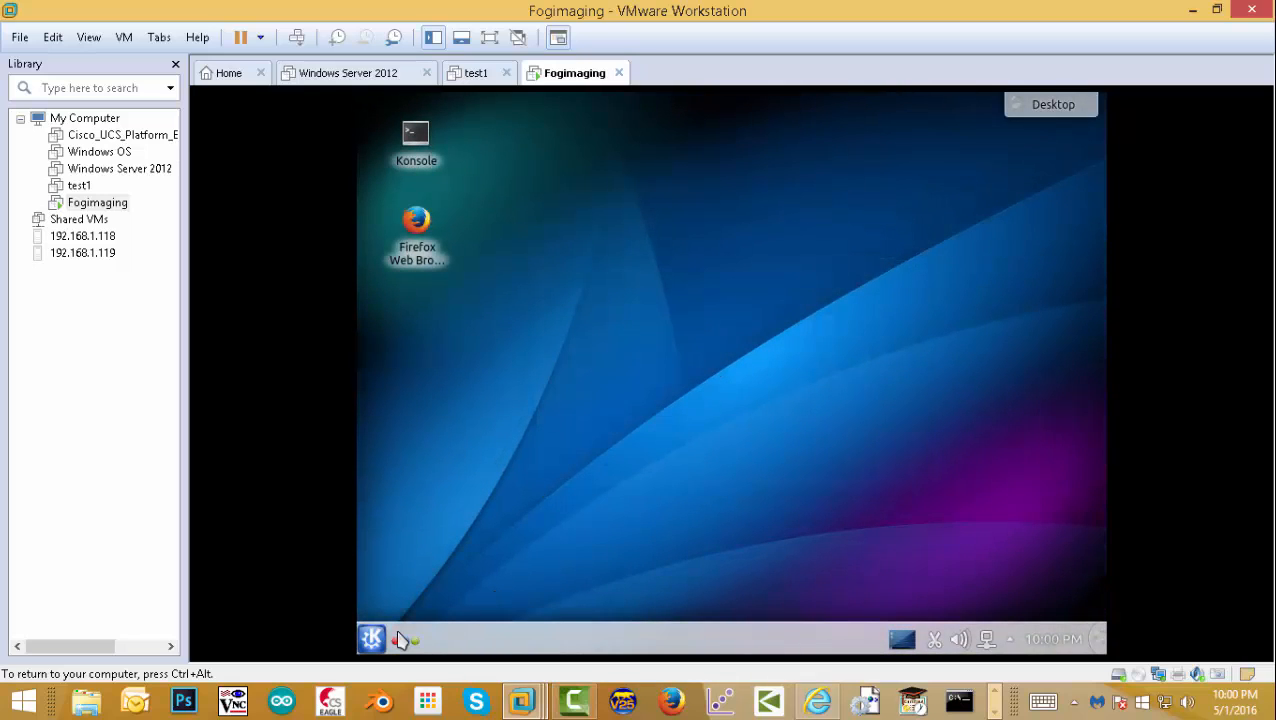
- Launch Firefox and go to google.com
{"action": "left_click", "coordinate": [414, 224]}
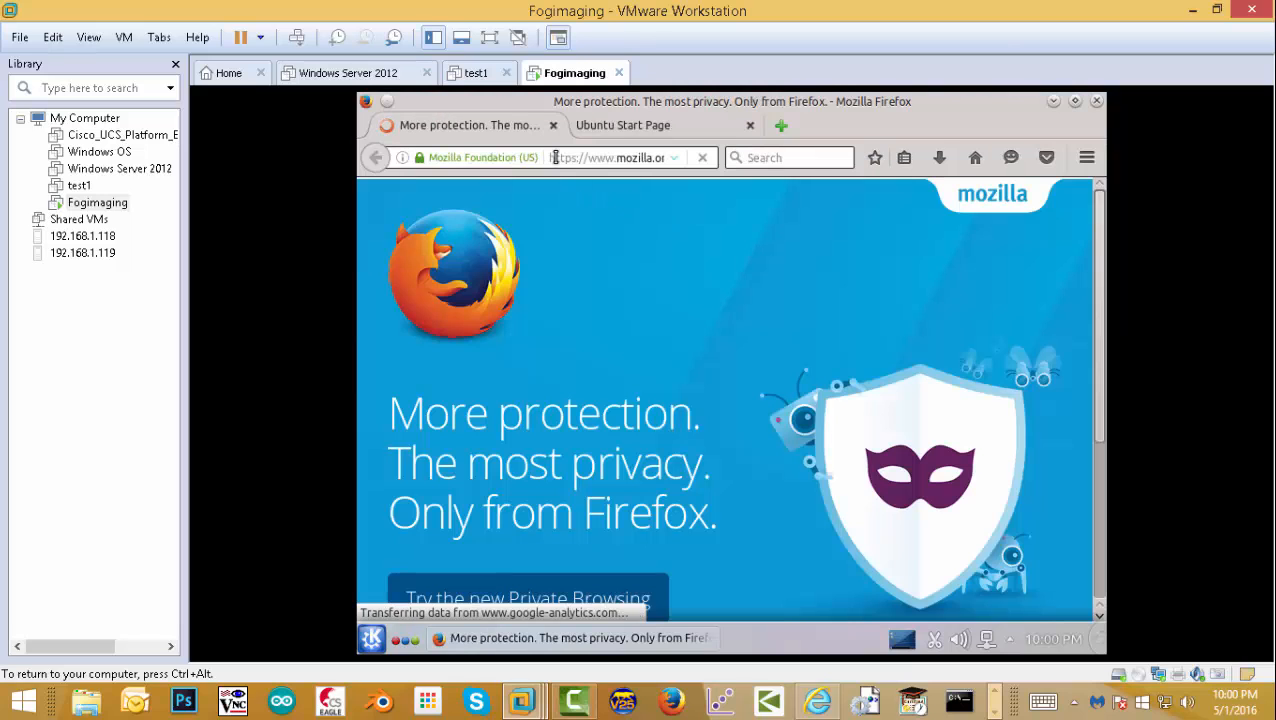
{"action": "left_click", "coordinate": [568, 158]}
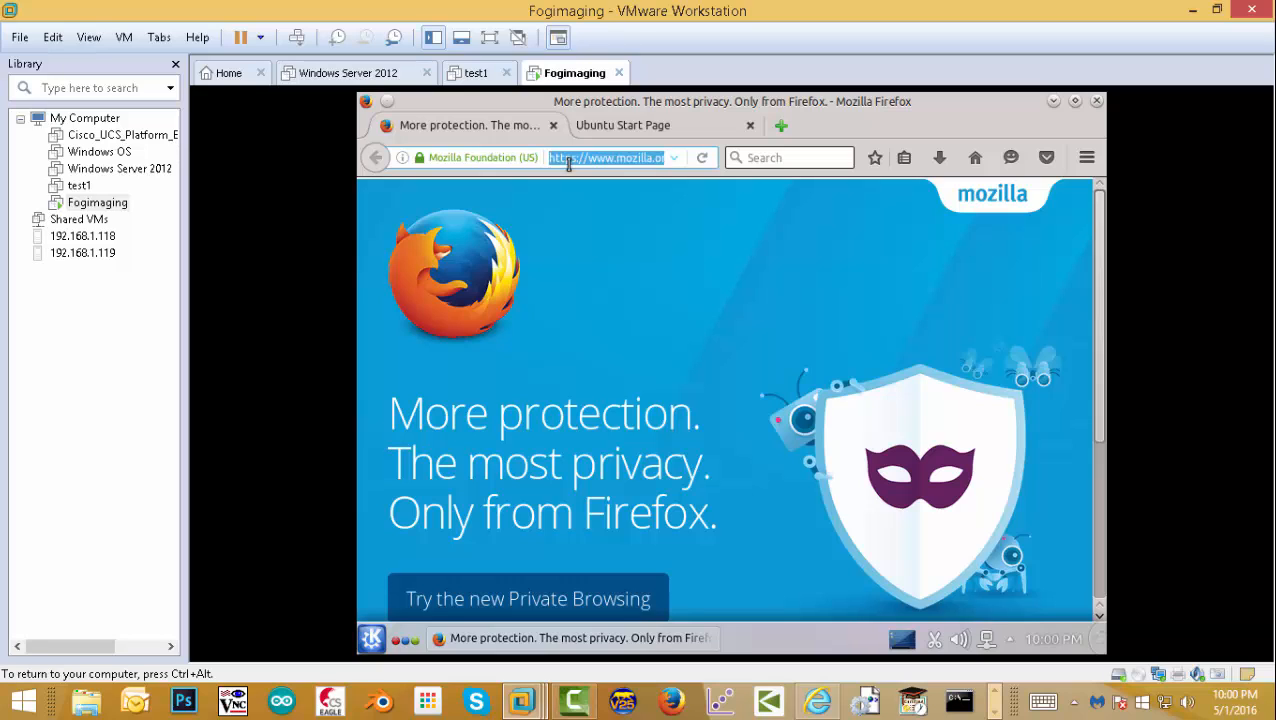
{"action": "type", "text": "google.com"}
{"action": "key", "text": "Return"}
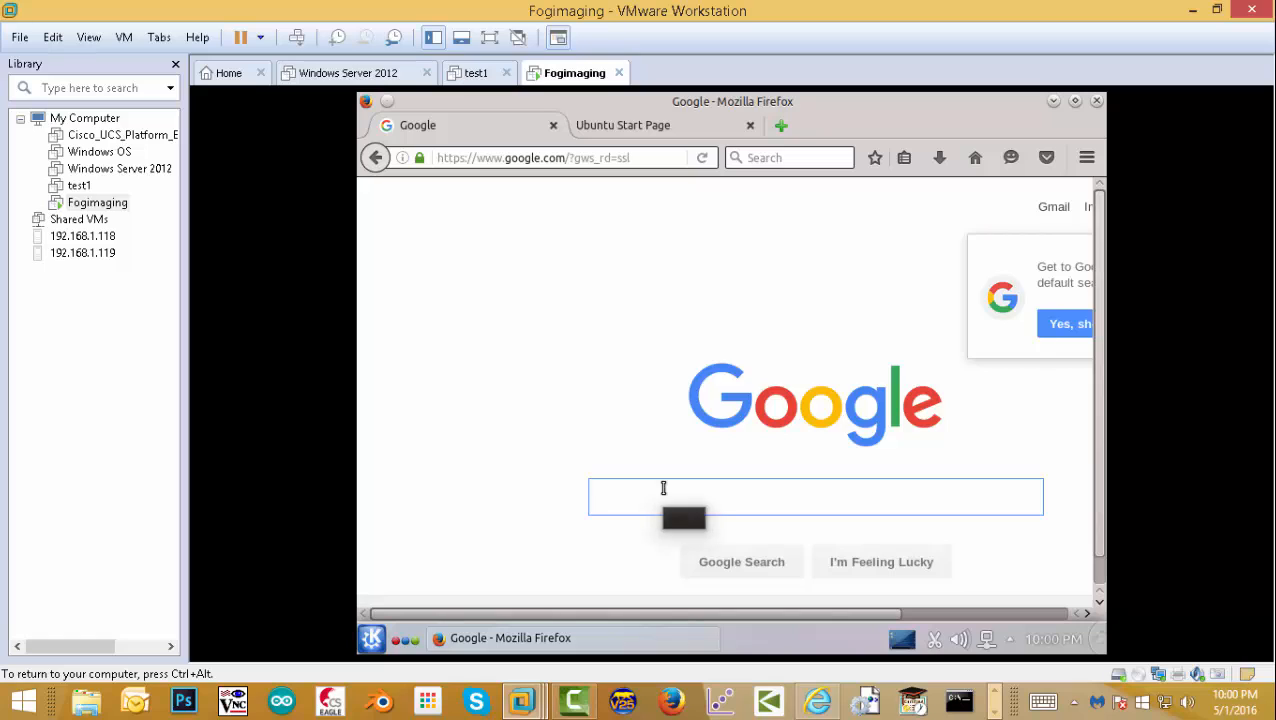
- Search 'fog imaging', open the FOG Project site, and start the SourceForge download
{"action": "type", "text": "fog ima"}
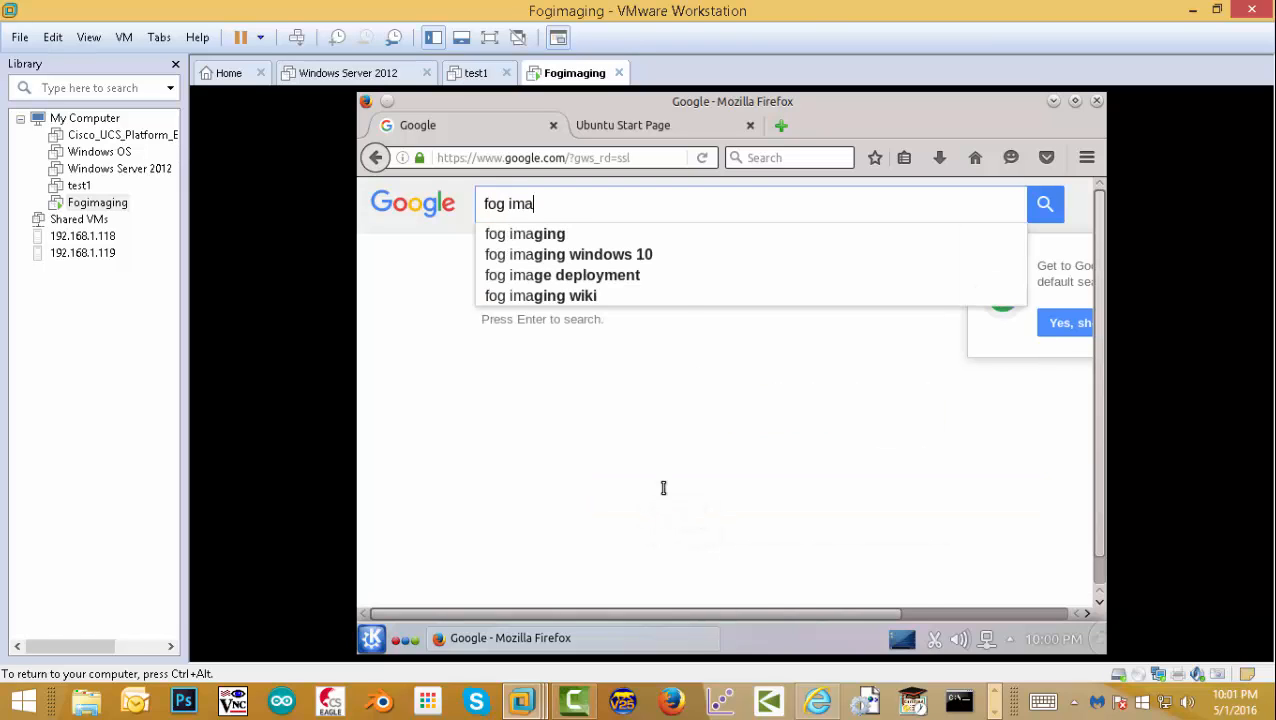
{"action": "type", "text": "ging"}
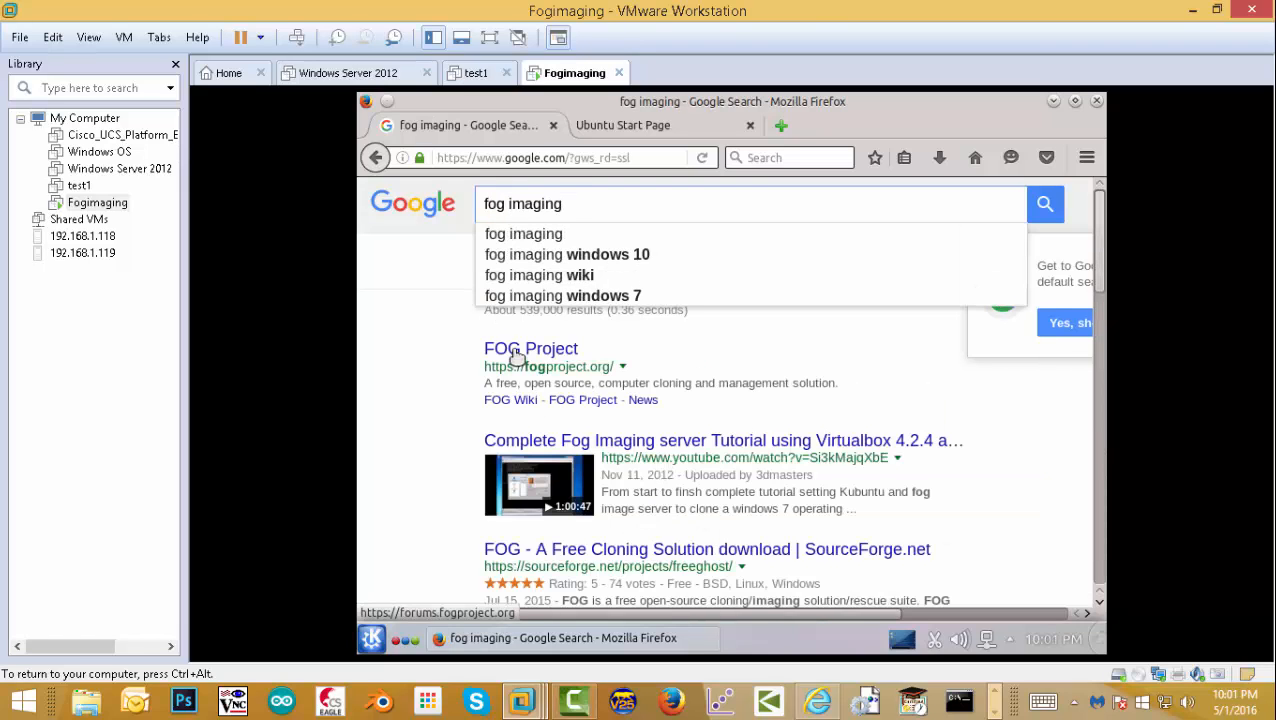
{"action": "left_click", "coordinate": [516, 352]}
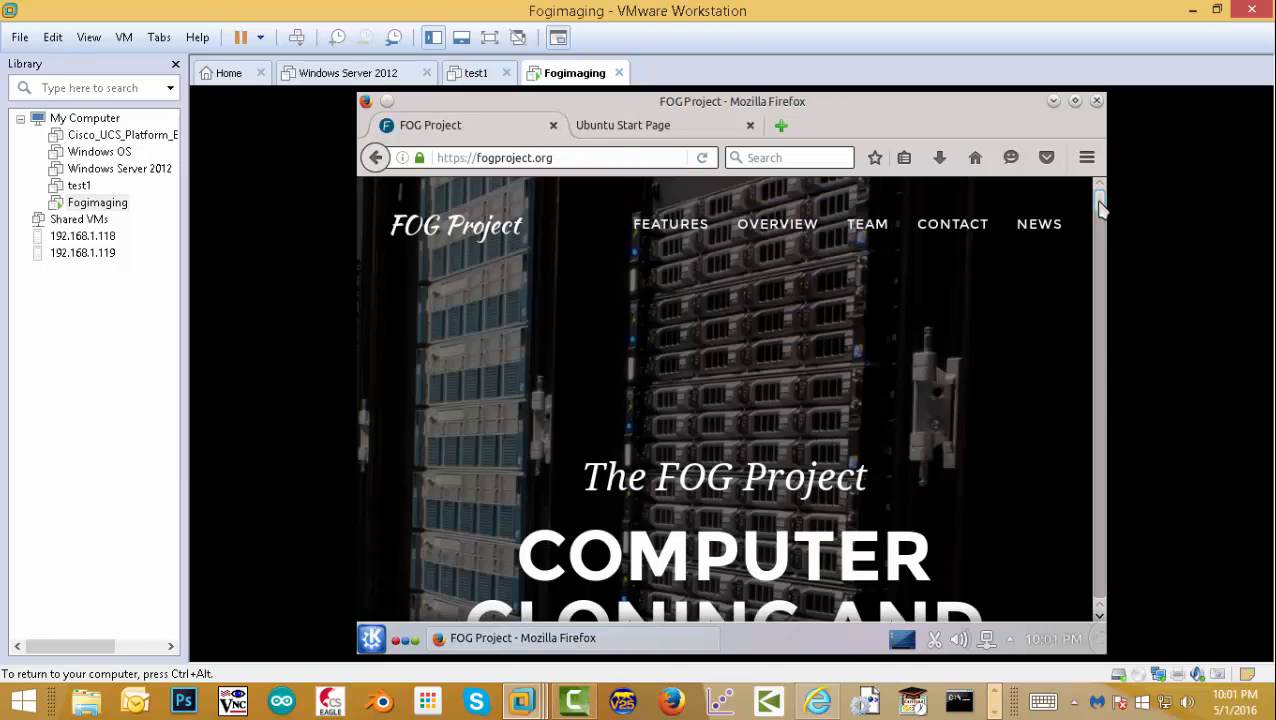
{"action": "scroll", "coordinate": [825, 350], "scroll_direction": "down", "scroll_amount": 5}
{"action": "left_click", "coordinate": [630, 456]}
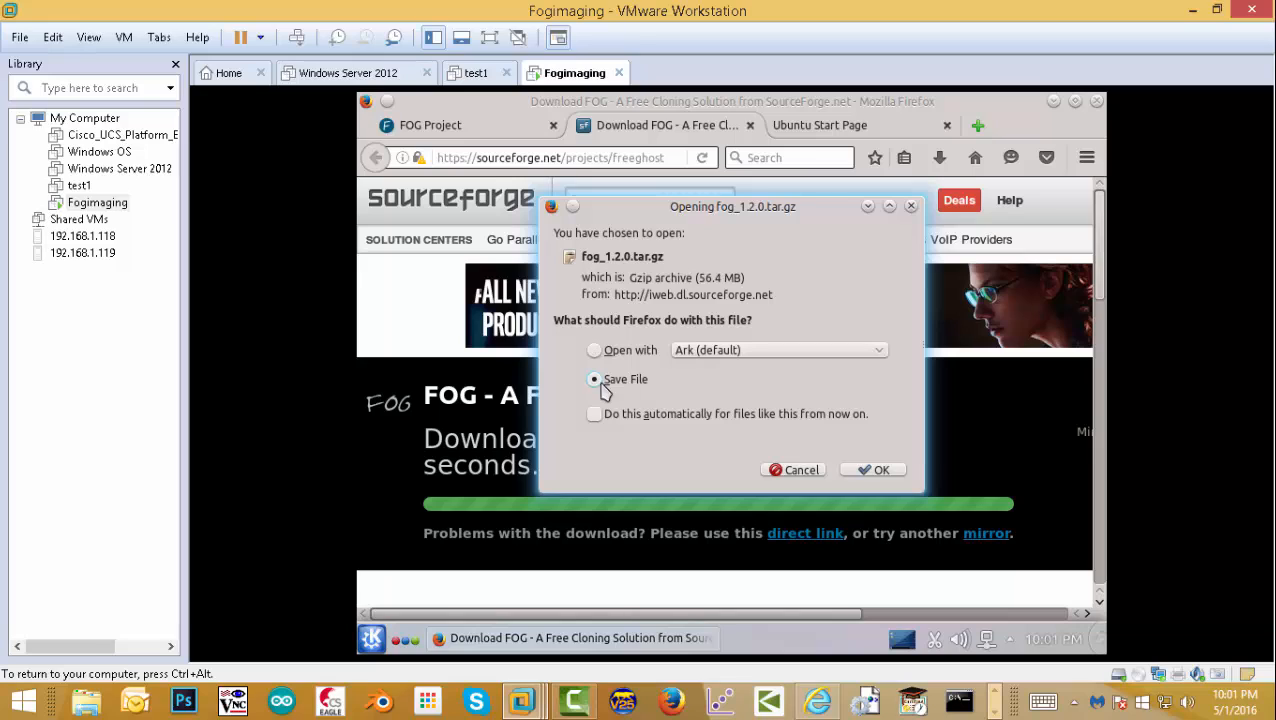
- Save fog_1.2.0.tar.gz to the VM and wait for the 56.4 MB download to complete
{"action": "left_click", "coordinate": [603, 383]}
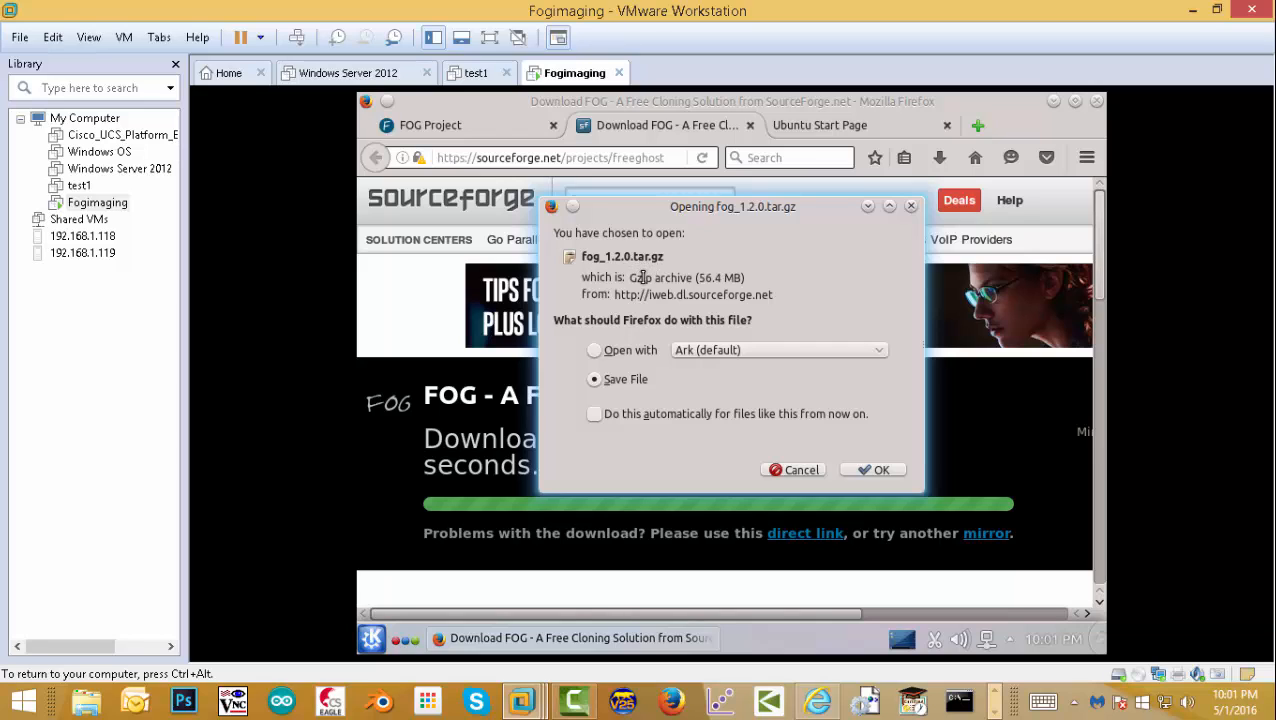
{"action": "left_click", "coordinate": [879, 474]}
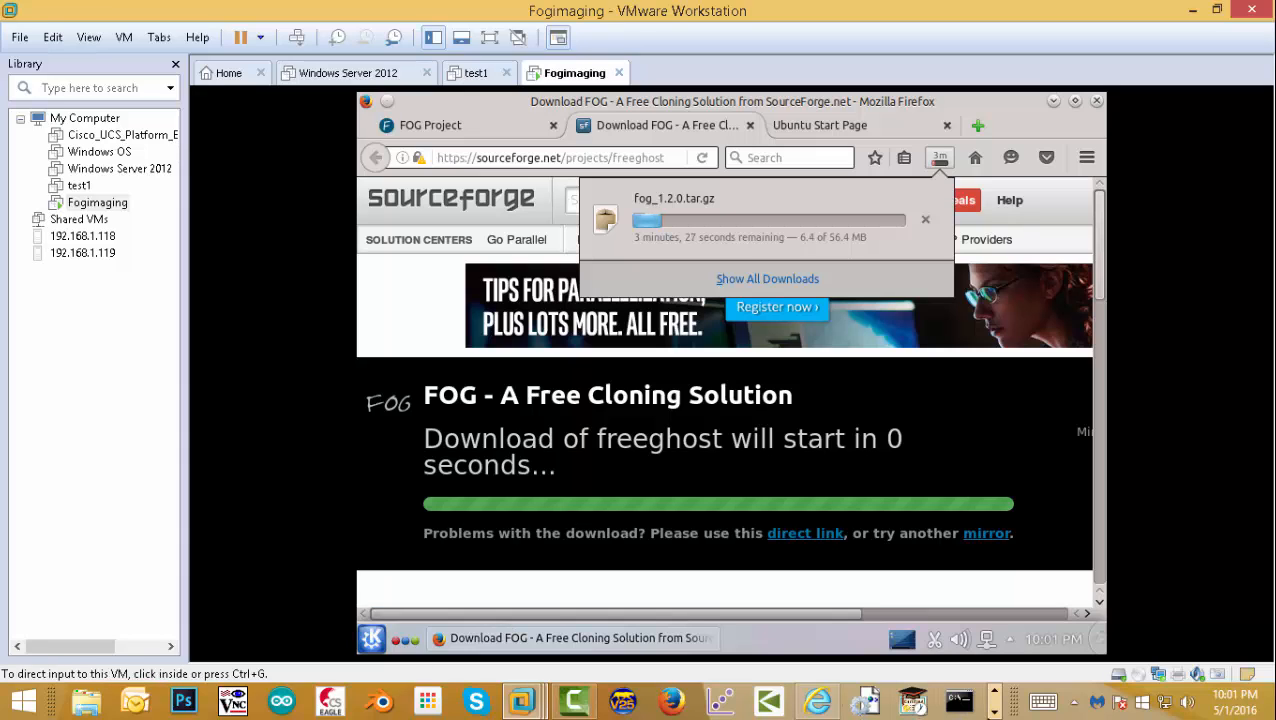
{"action": "left_click", "coordinate": [993, 712]}
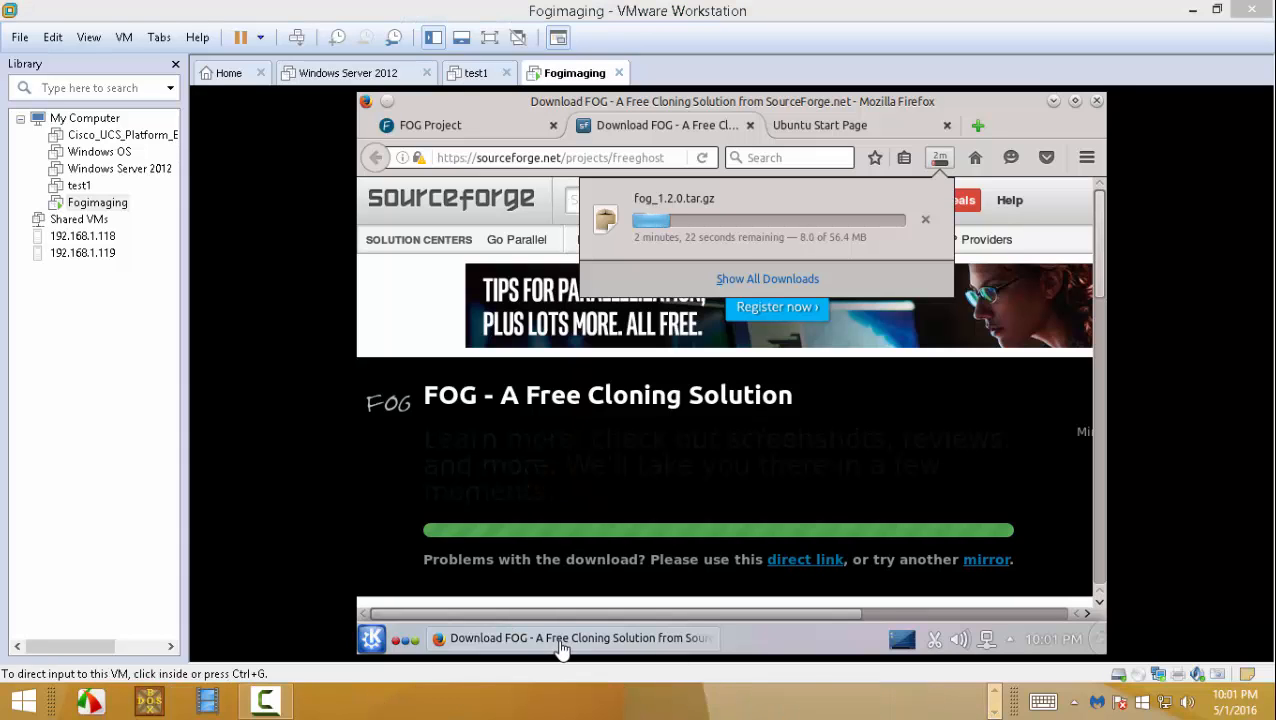
{"action": "left_click", "coordinate": [265, 705]}
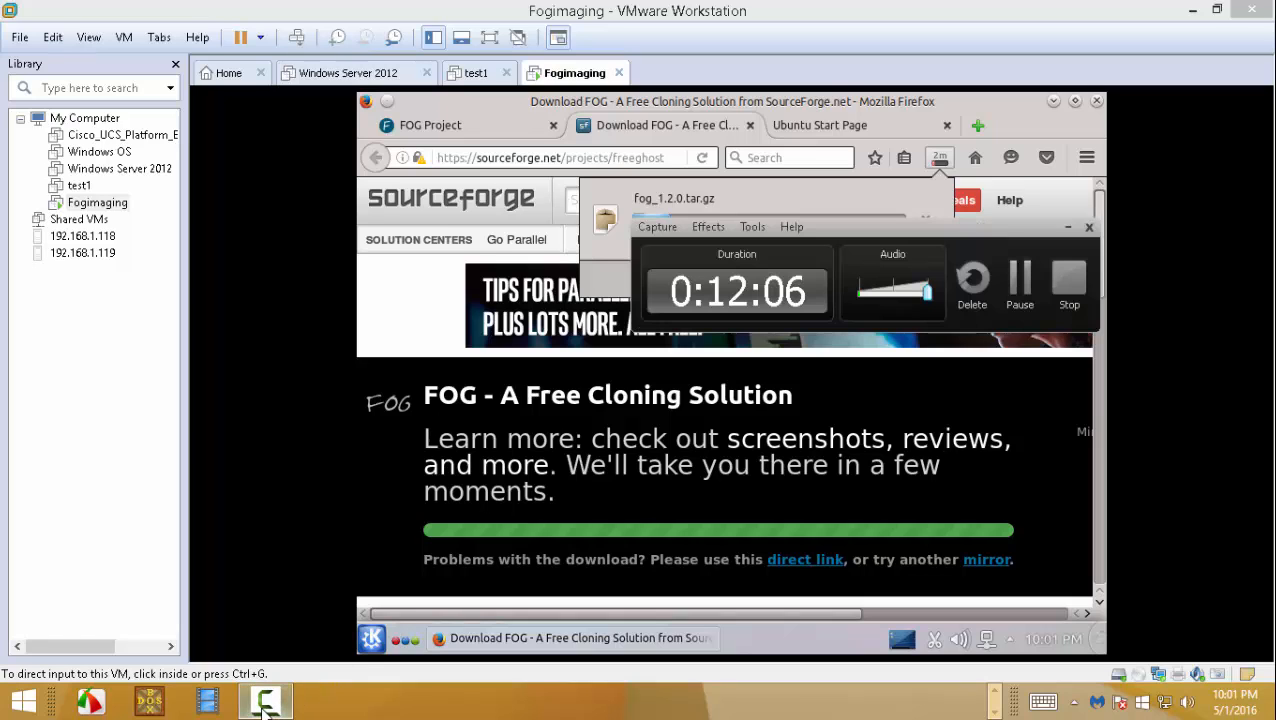
{"action": "left_click", "coordinate": [1016, 284]}
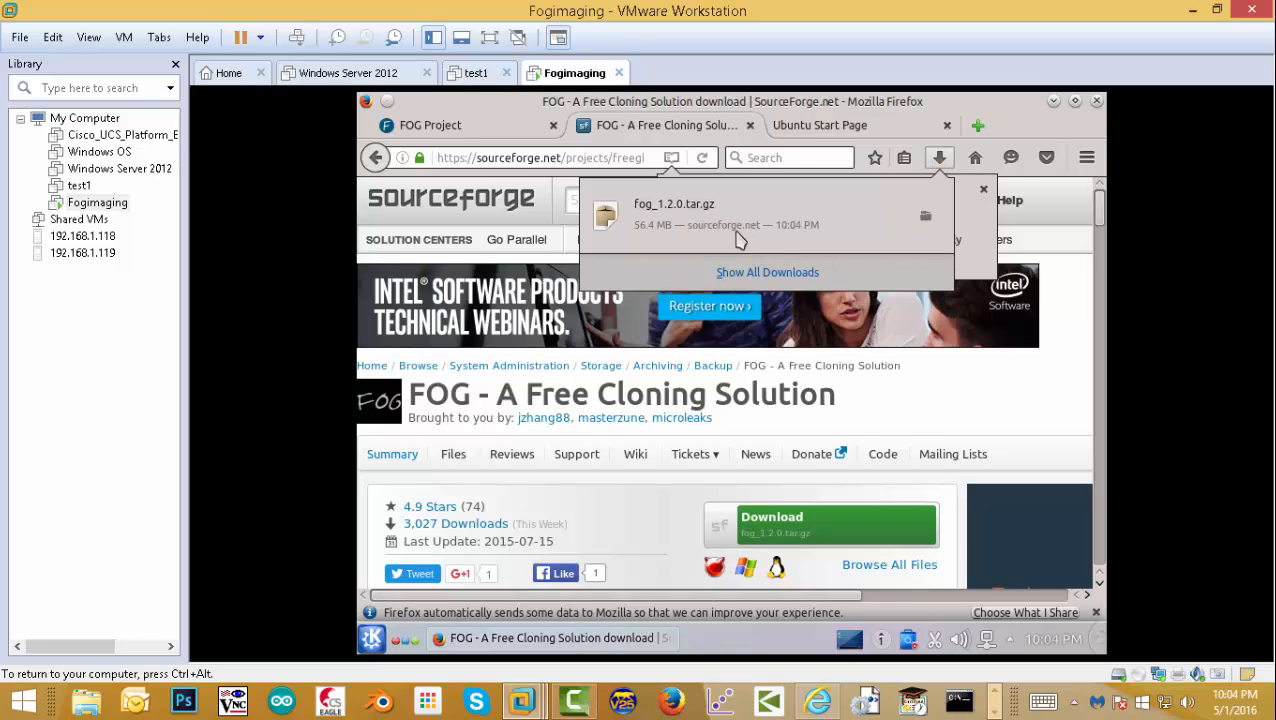
- Close Firefox's three tabs, open Konsole, and list the Downloads folder with 'ls -l'
{"action": "left_click", "coordinate": [1097, 101]}
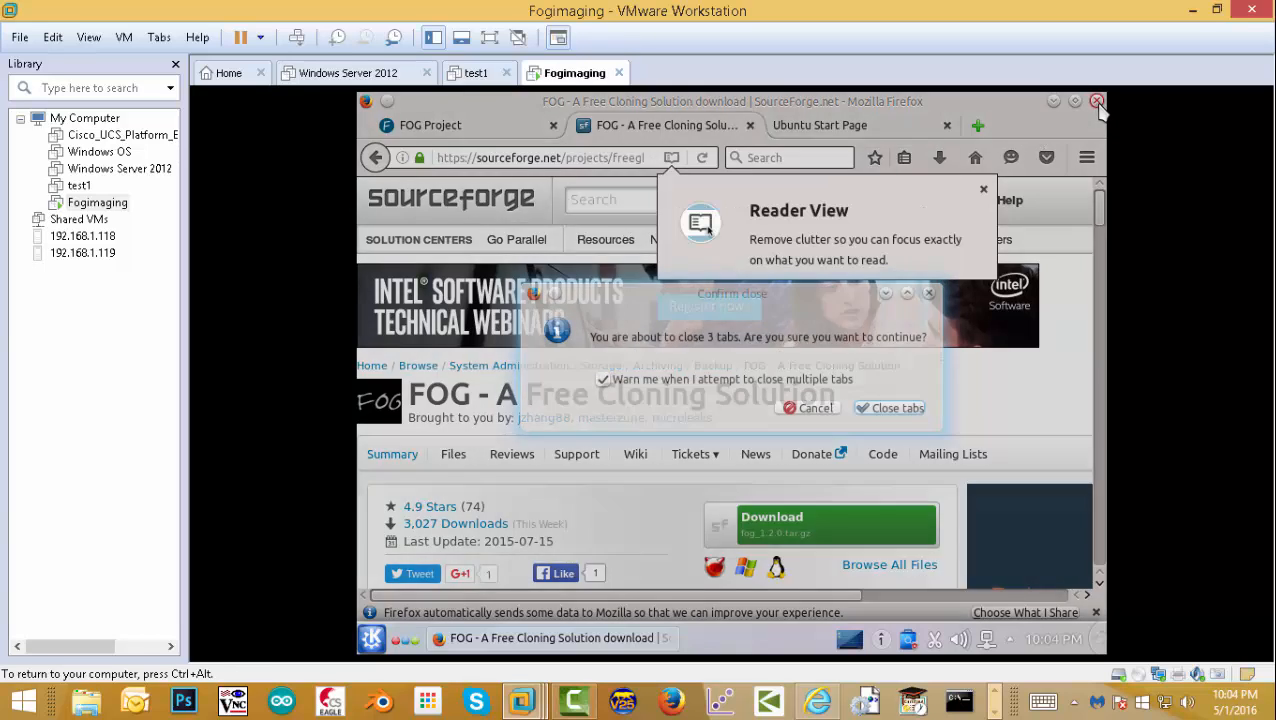
{"action": "left_click", "coordinate": [897, 408]}
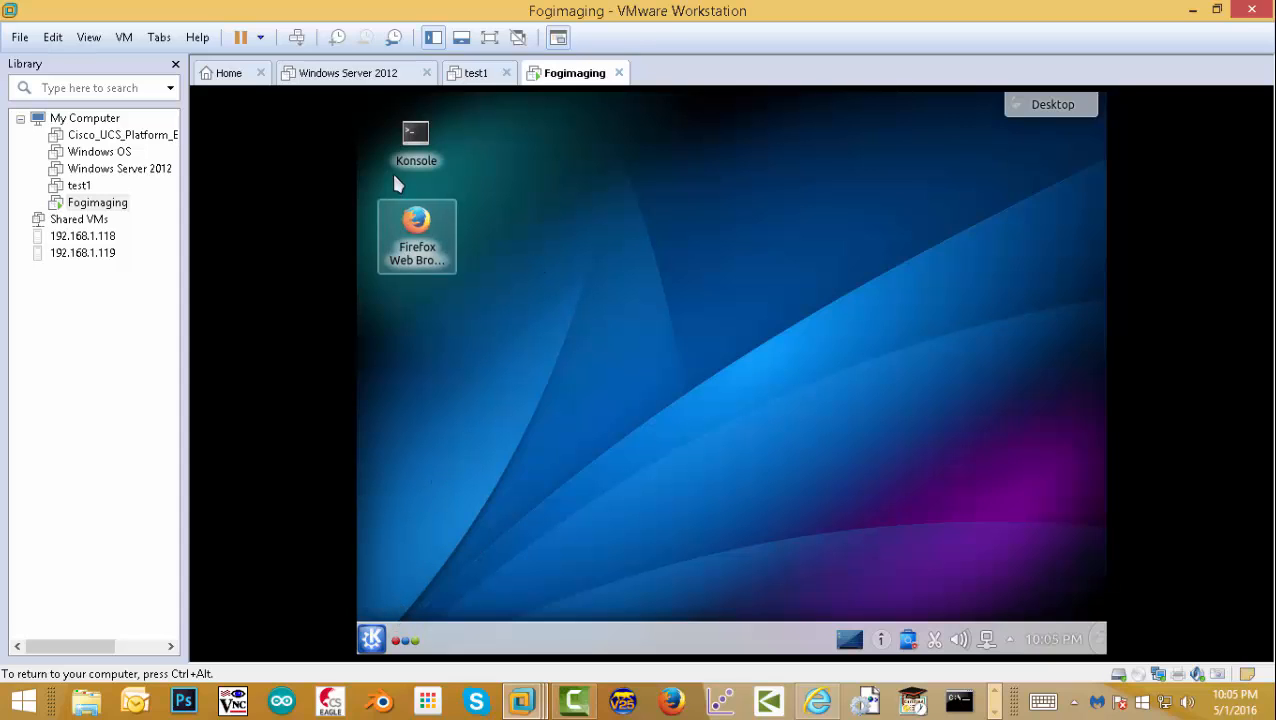
{"action": "left_click", "coordinate": [416, 155]}
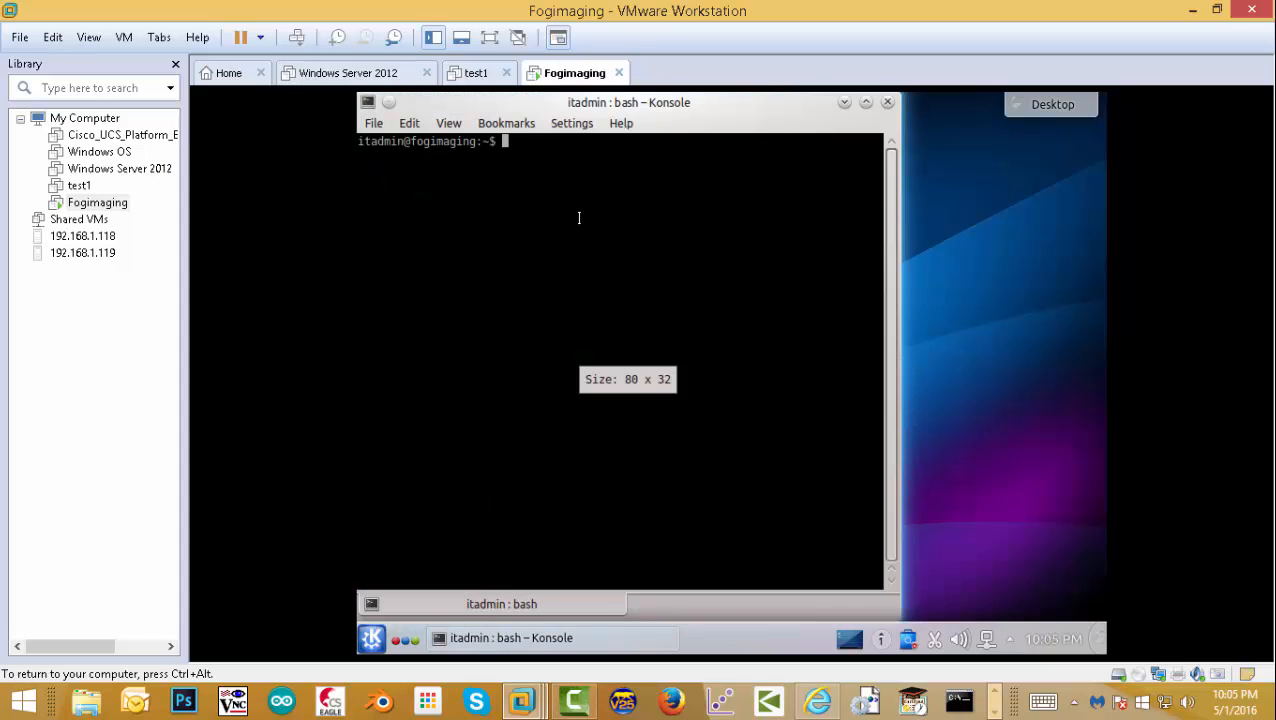
{"action": "type", "text": "cd "}
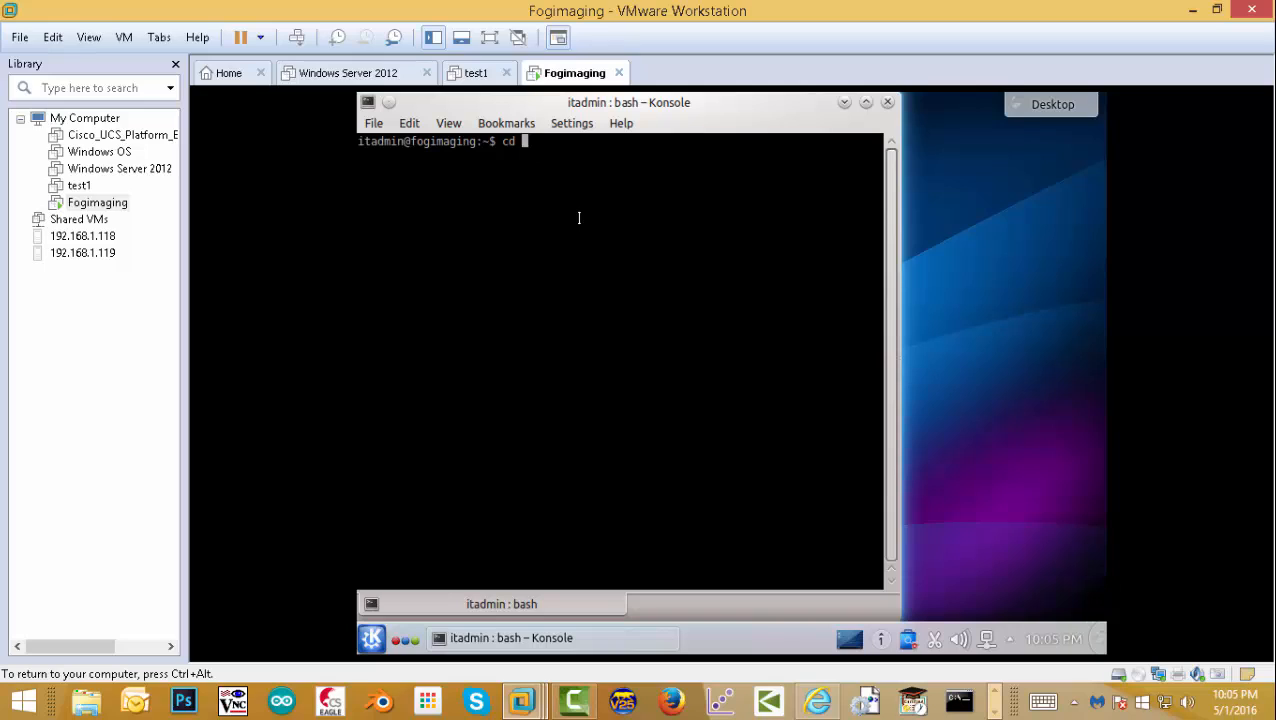
{"action": "type", "text": "Dow"}
{"action": "key", "text": "Tab"}
{"action": "key", "text": "Return"}
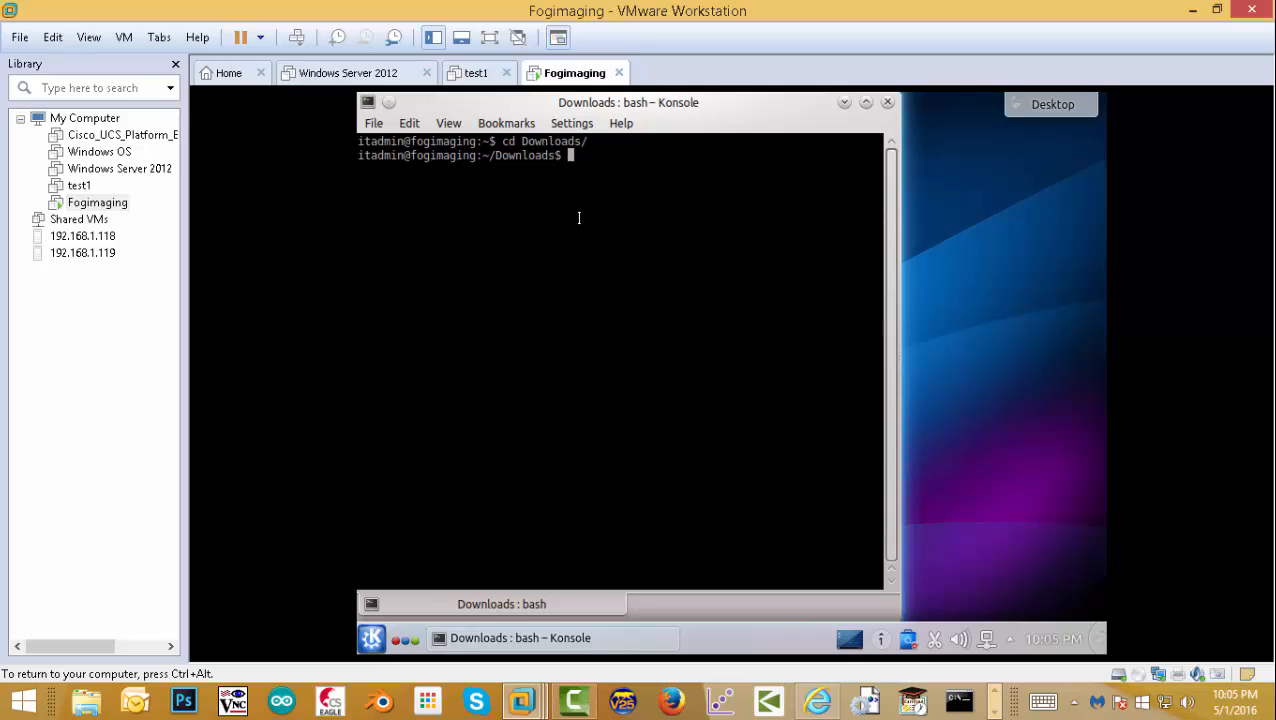
{"action": "type", "text": "ls -l"}
{"action": "key", "text": "Return"}
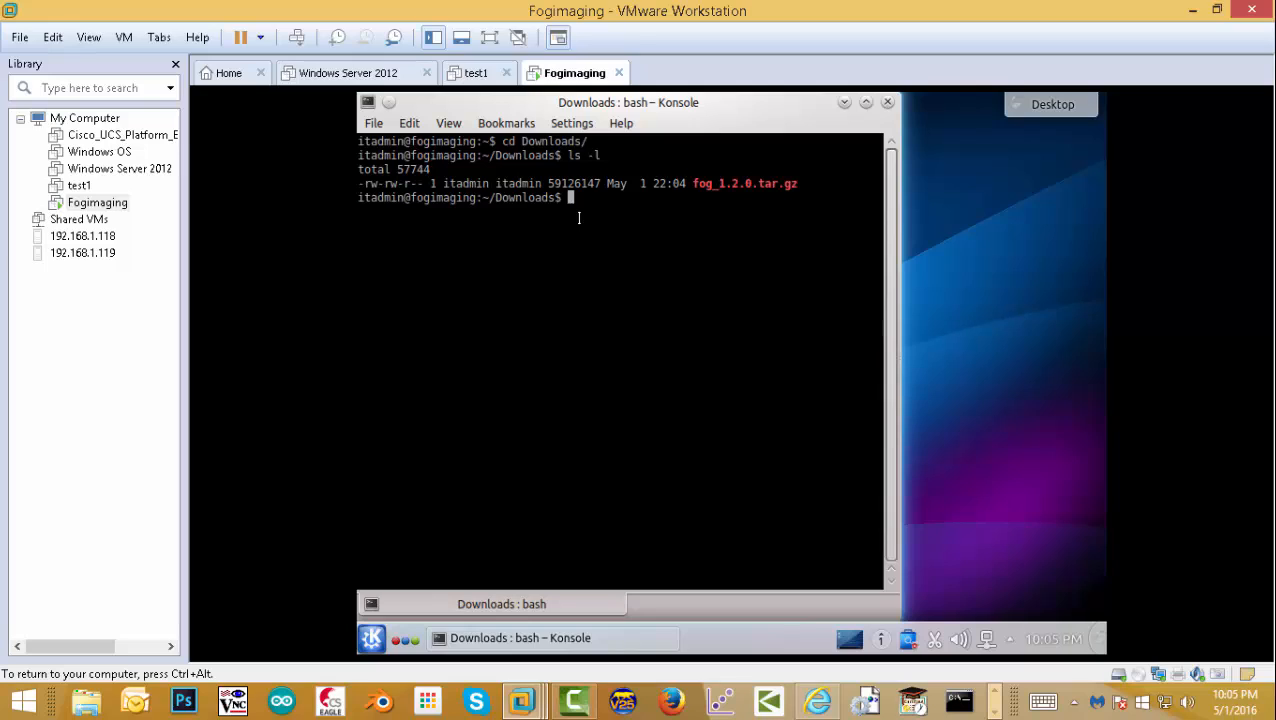
- Decompress fog_1.2.0.tar.gz with gunzip and extract fog_1.2.0.tar using 'tar -xvf'
{"action": "type", "text": "gunzip f"}
{"action": "key", "text": "Tab"}
{"action": "key", "text": "Return"}
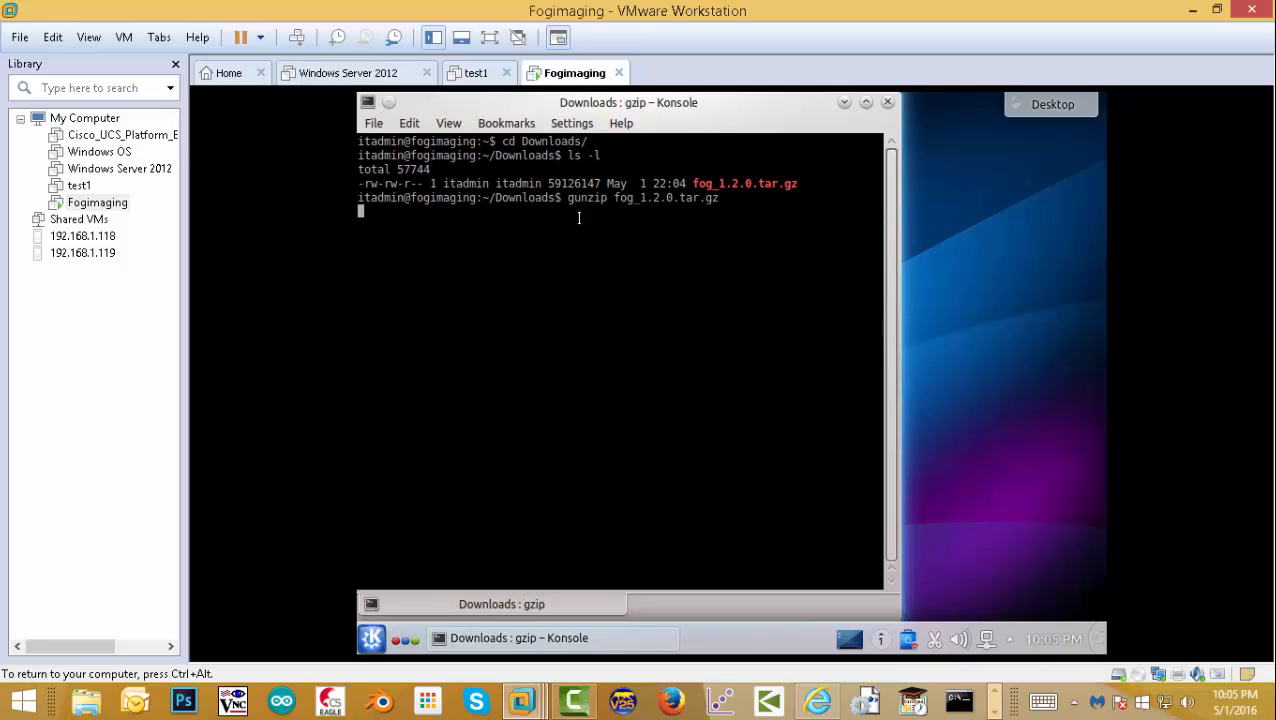
{"action": "type", "text": "ta"}
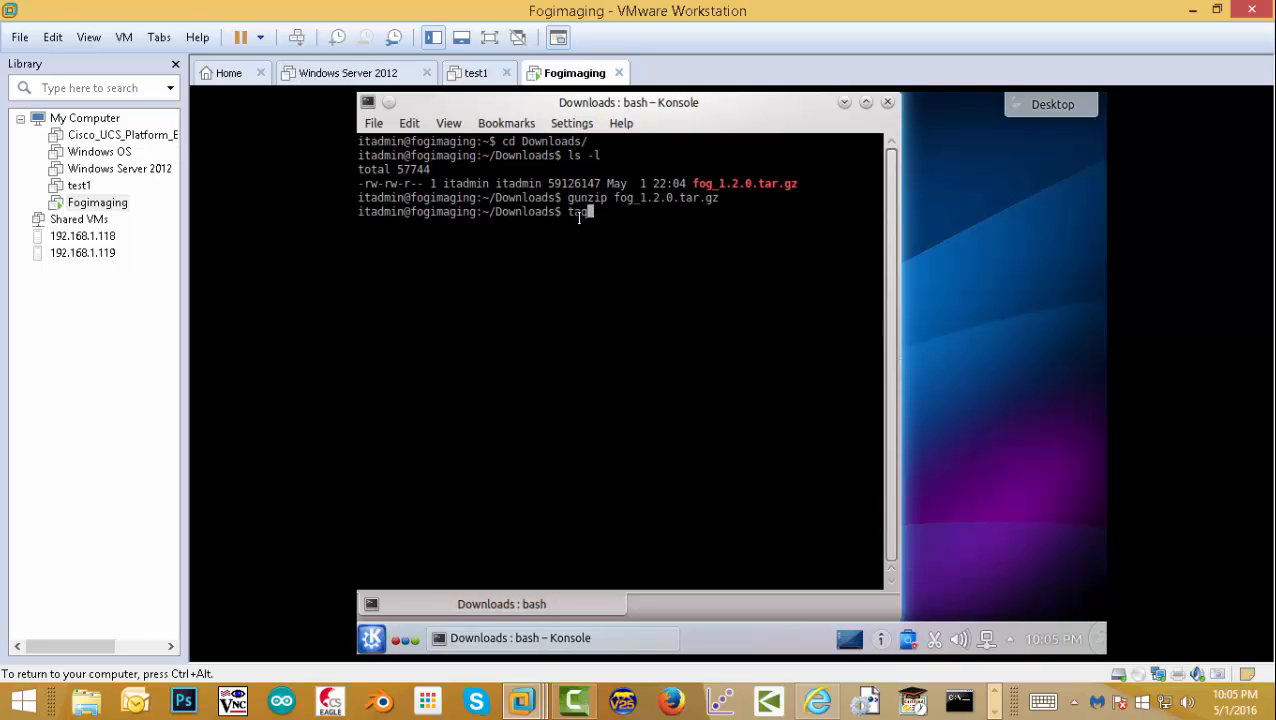
{"action": "type", "text": "r -xvf fo"}
{"action": "key", "text": "Tab"}
{"action": "key", "text": "Return"}
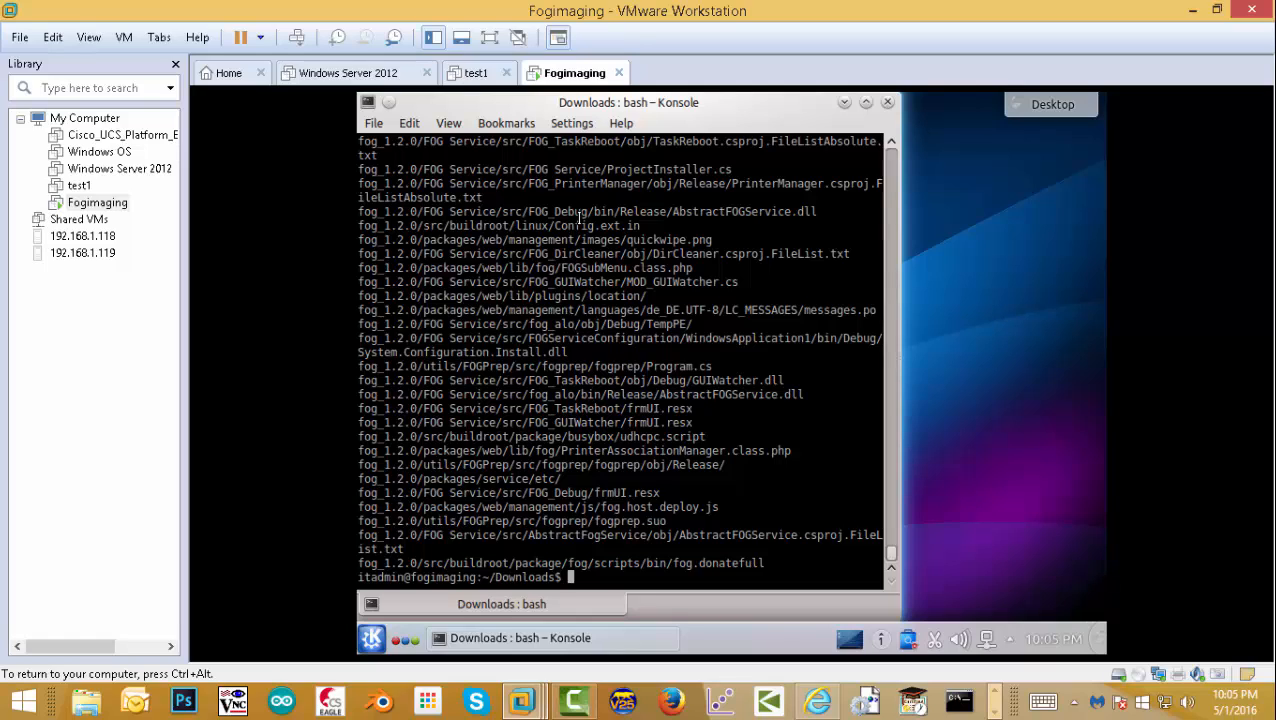
{"action": "type", "text": "ls"}
{"action": "key", "text": "Return"}
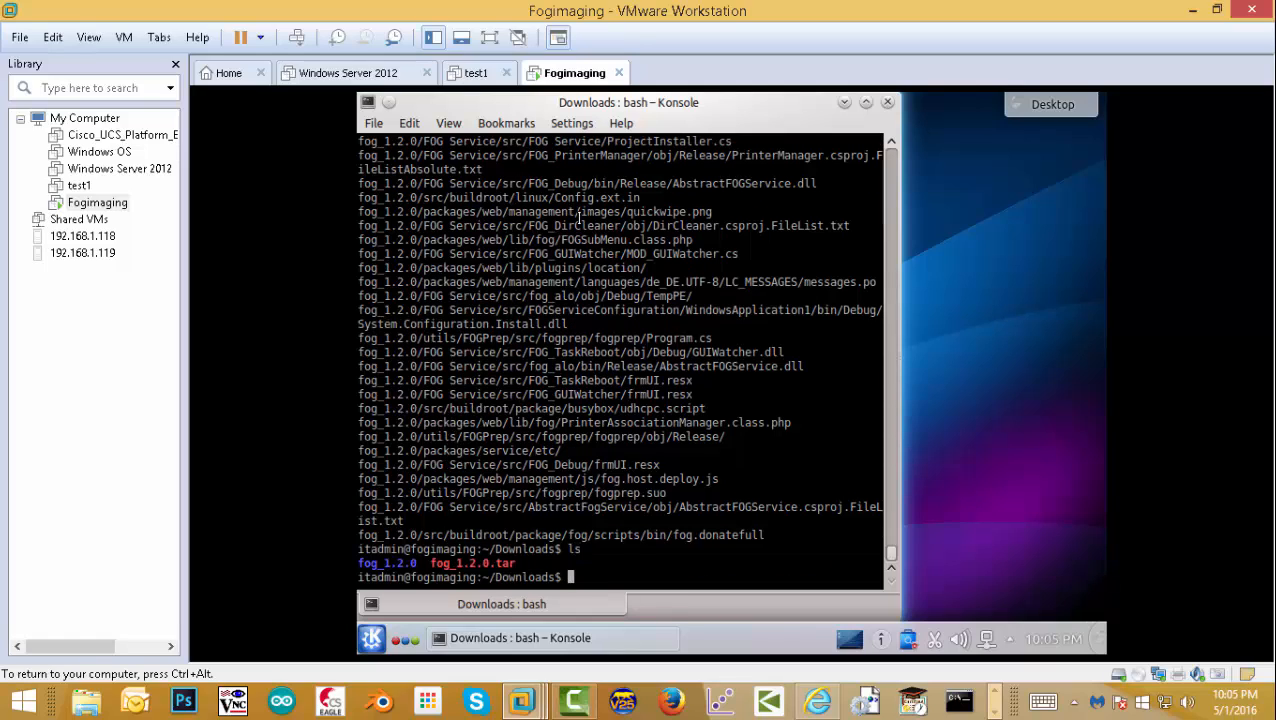
- Enter the fog_1.2.0 folder and inspect it with ls, pwd and 'ls -l'
{"action": "type", "text": "cd fog_1.2.0/"}
{"action": "key", "text": "Return"}
{"action": "type", "text": "ls"}
{"action": "key", "text": "Return"}
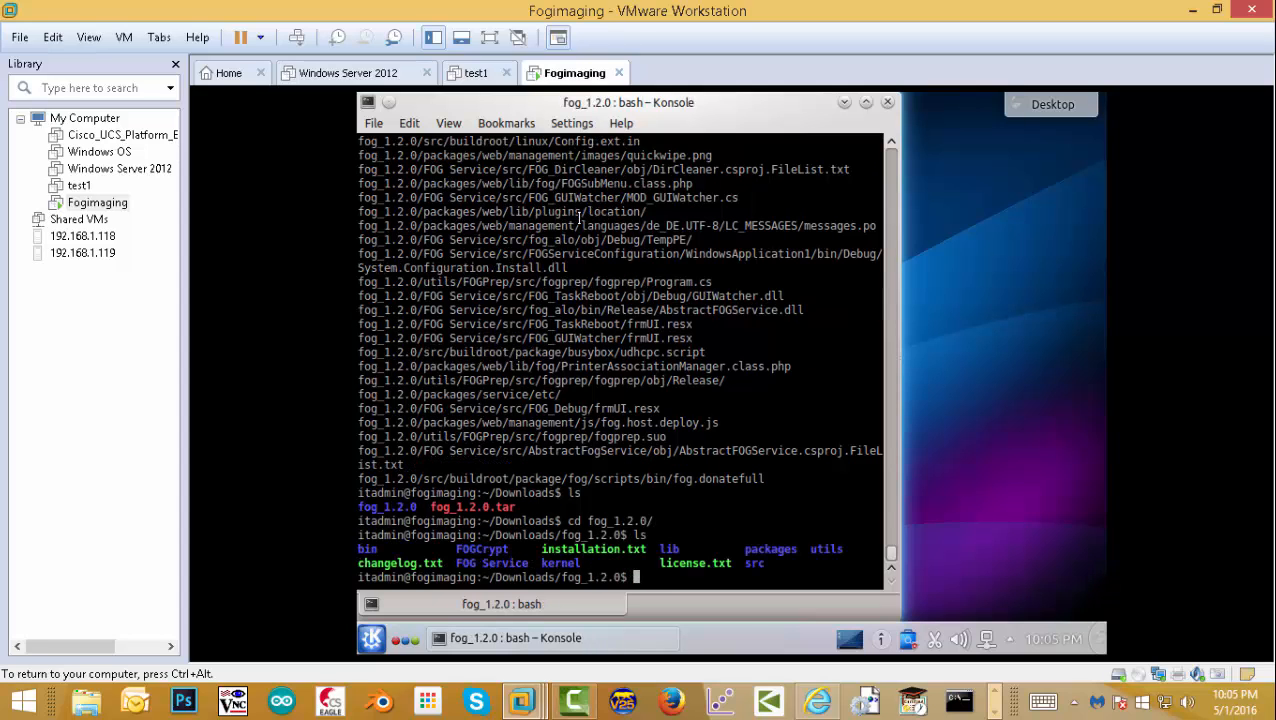
{"action": "type", "text": "pwd"}
{"action": "key", "text": "Return"}
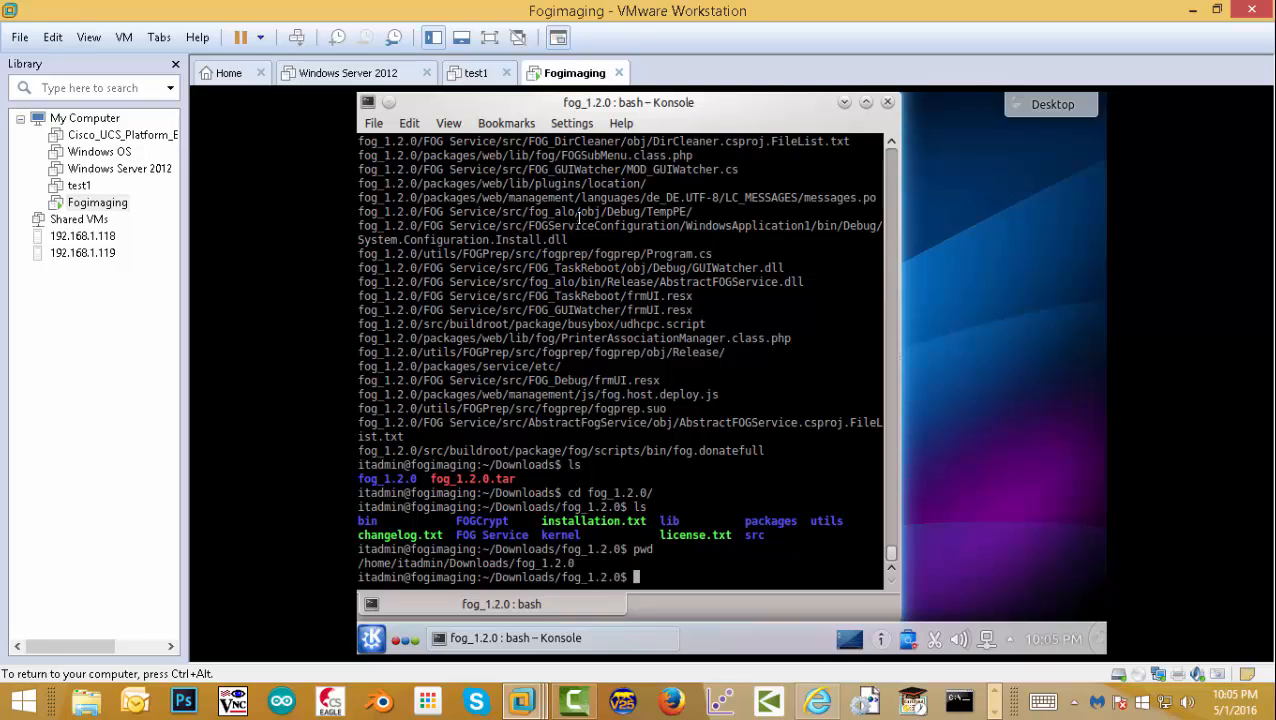
{"action": "type", "text": "ls"}
{"action": "key", "text": "Return"}
{"action": "type", "text": "ls lk-"}
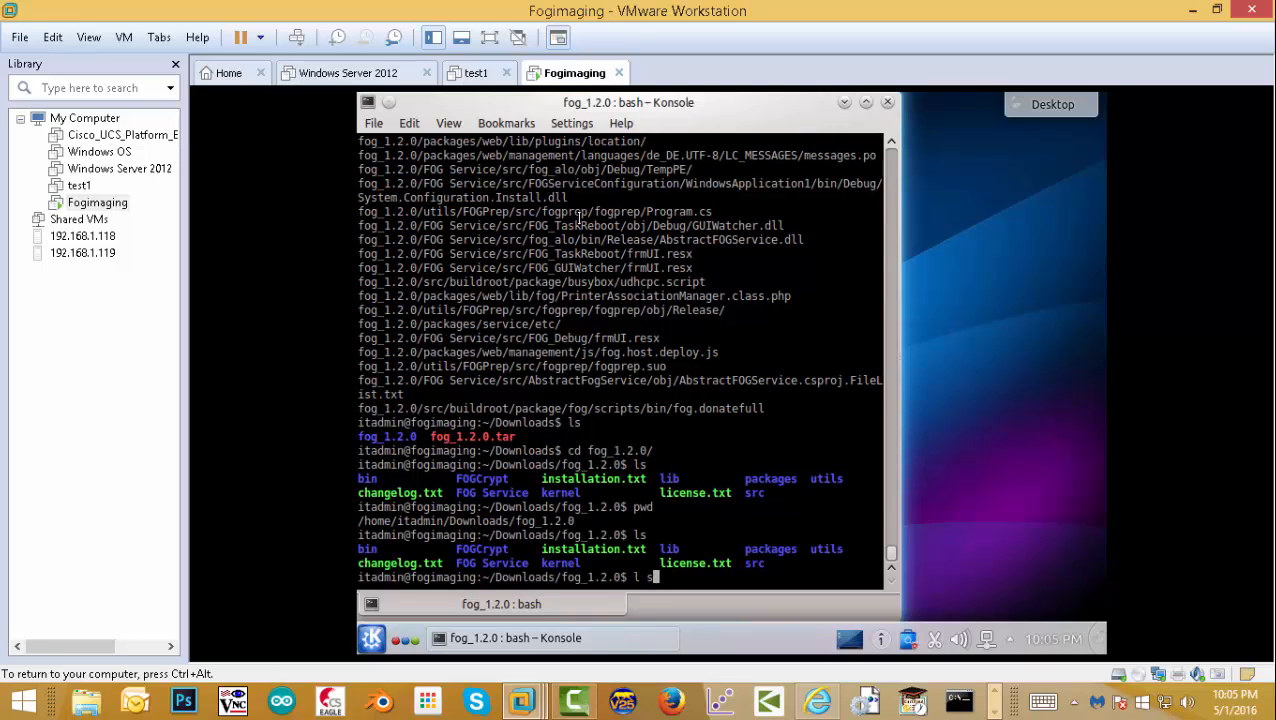
{"action": "key", "text": "BackSpace"}
{"action": "key", "text": "BackSpace"}
{"action": "key", "text": "BackSpace"}
{"action": "type", "text": "-l"}
{"action": "key", "text": "Return"}
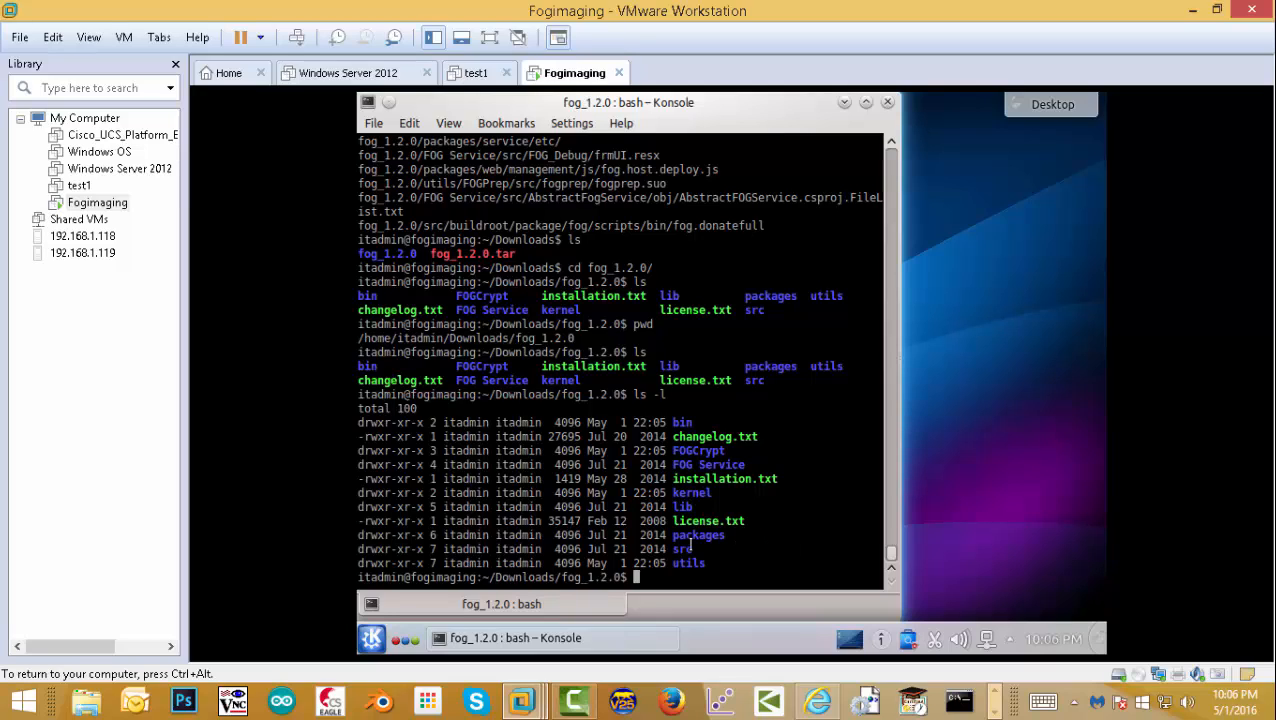
- Move into bin, list its contents, and start 'sudo ./installfog.sh'
{"action": "type", "text": "cd bin/"}
{"action": "key", "text": "Return"}
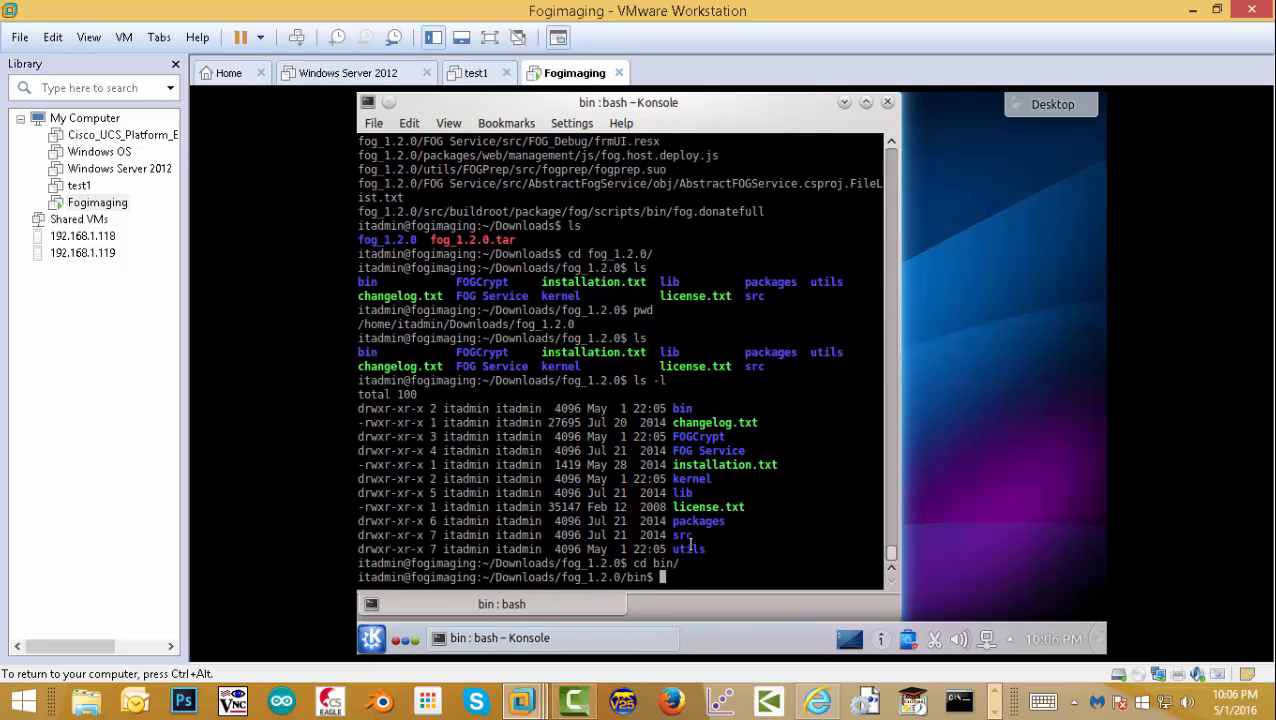
{"action": "type", "text": "ls"}
{"action": "key", "text": "Return"}
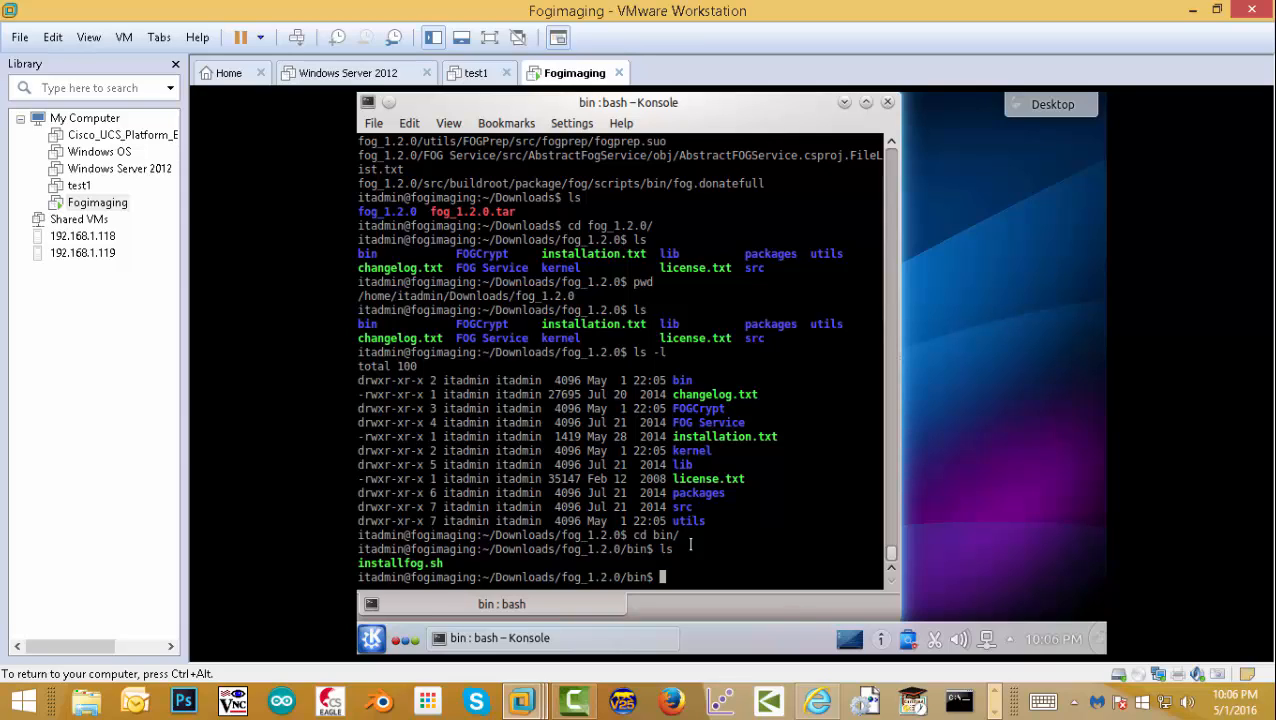
{"action": "type", "text": "sudo ./in"}
{"action": "key", "text": "Tab"}
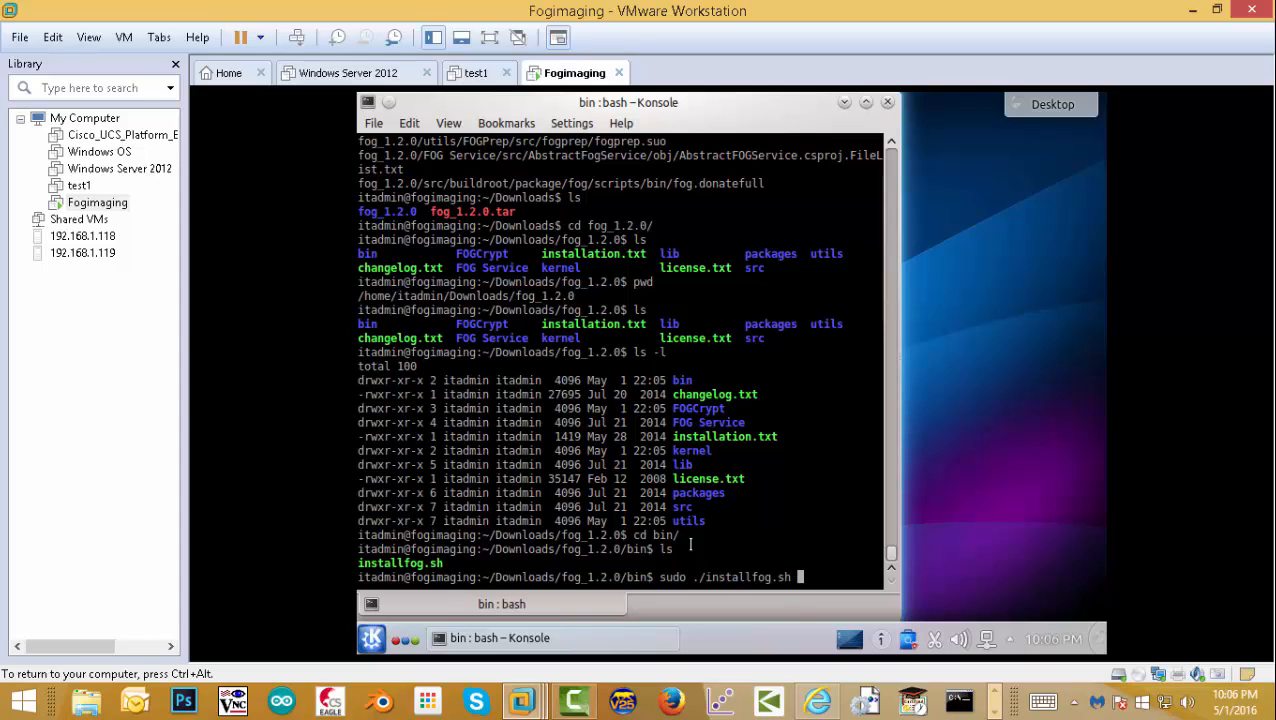
{"action": "key", "text": "Return"}
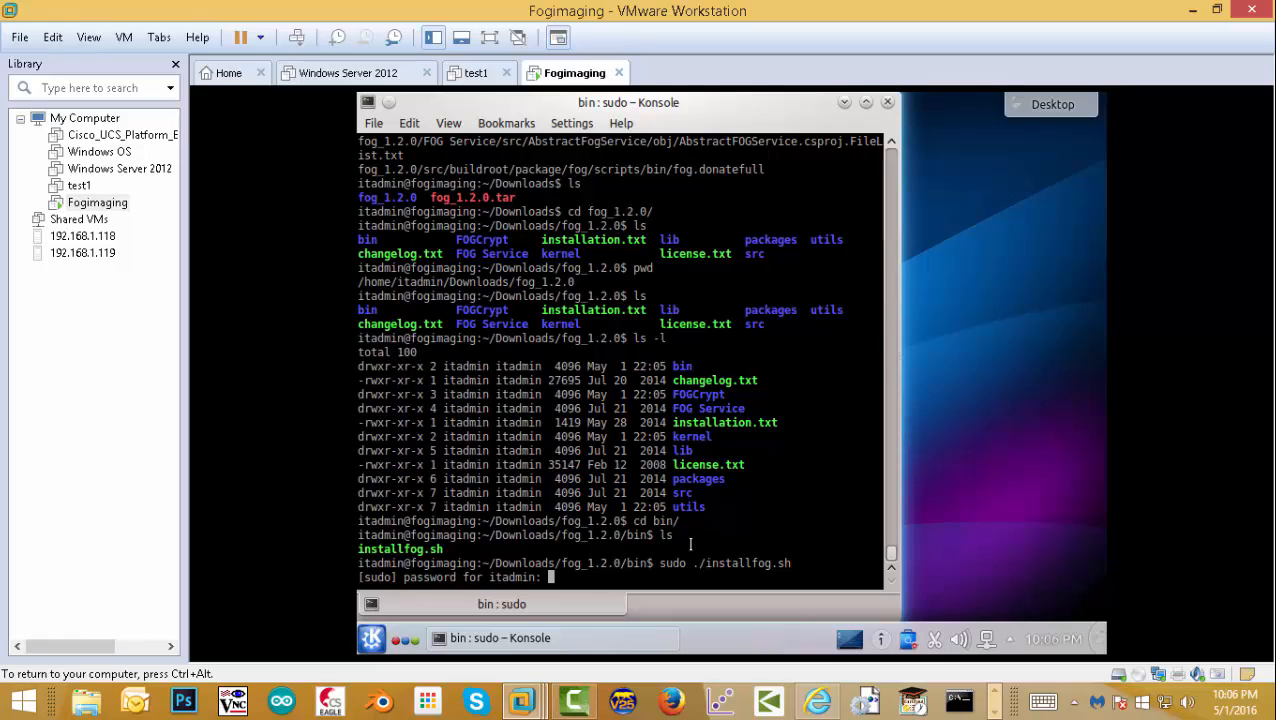
- Enter the sudo password and accept Debian-based, Normal Server, IP 192.168.72.162 and router 192.168.72.2
{"action": "key", "text": "Return"}
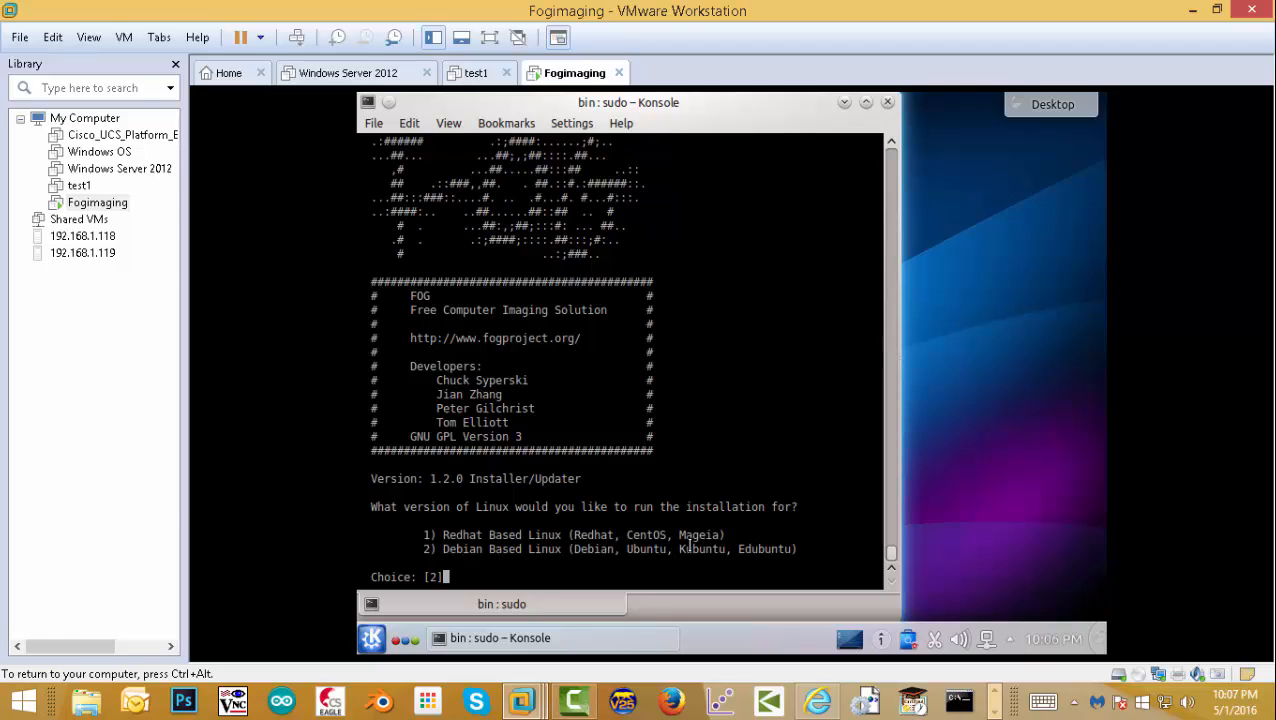
{"action": "key", "text": "Return"}
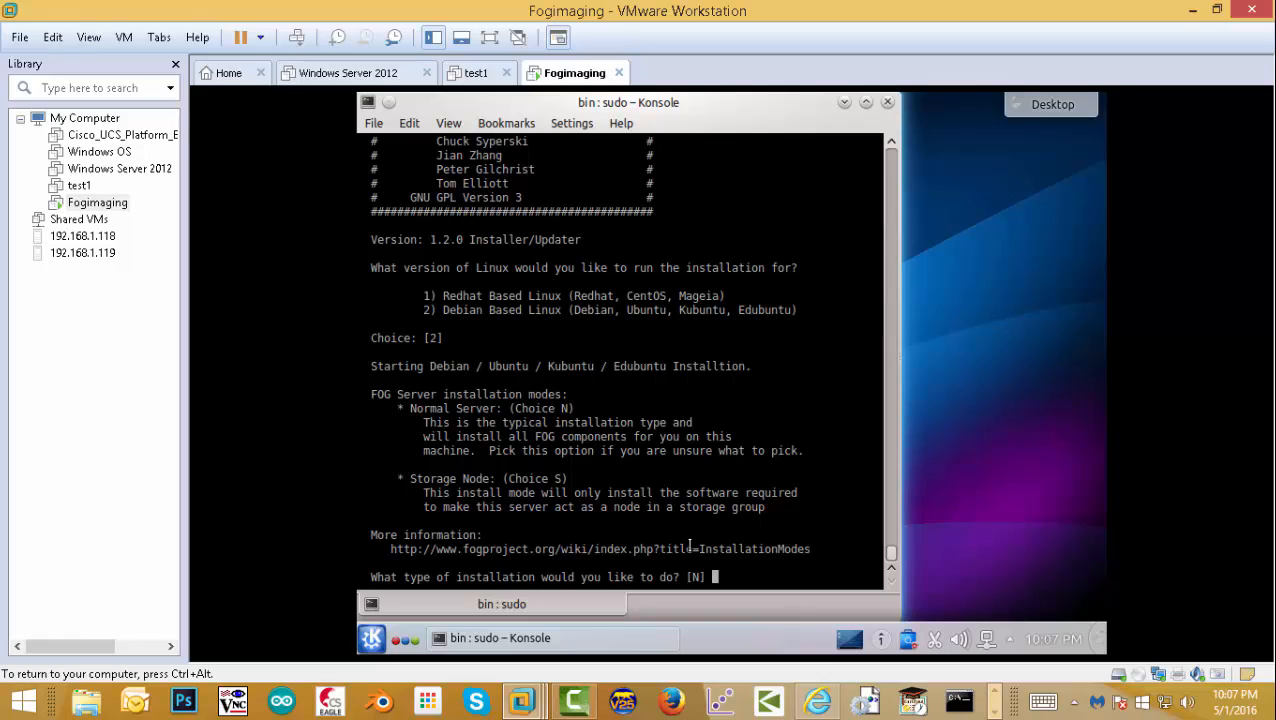
{"action": "key", "text": "Return"}
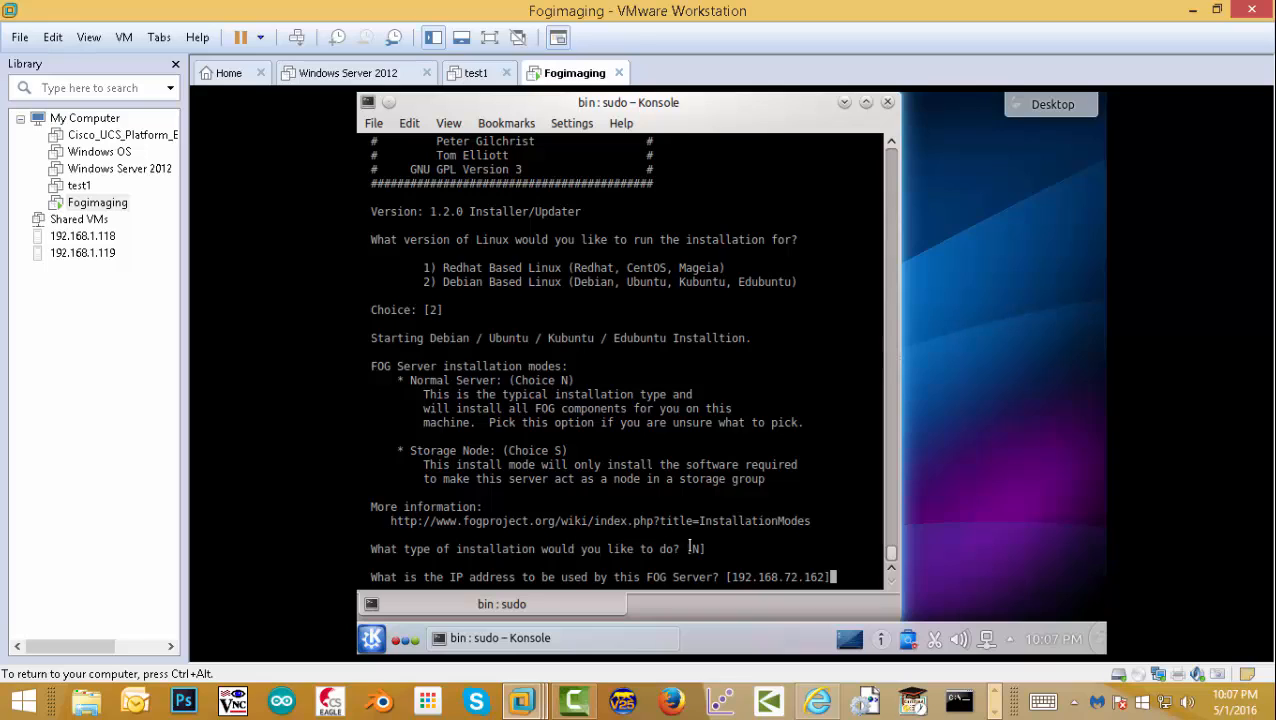
{"action": "key", "text": "Return"}
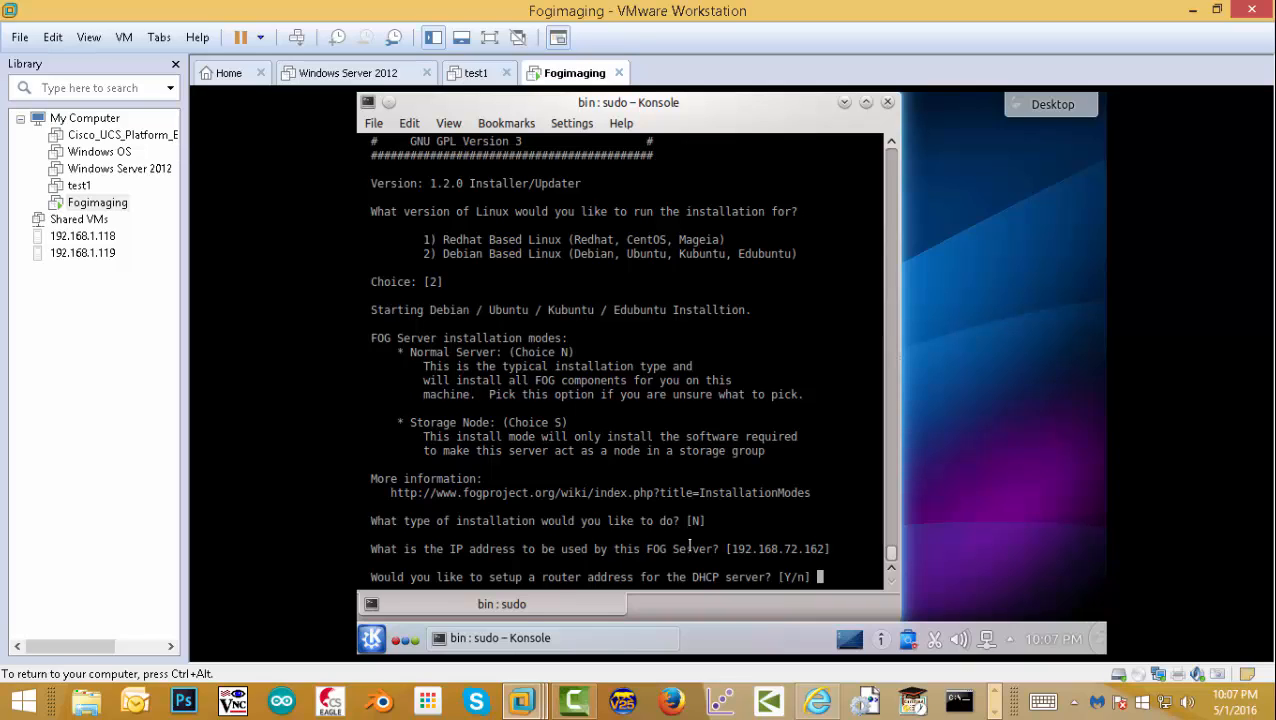
{"action": "key", "text": "Return"}
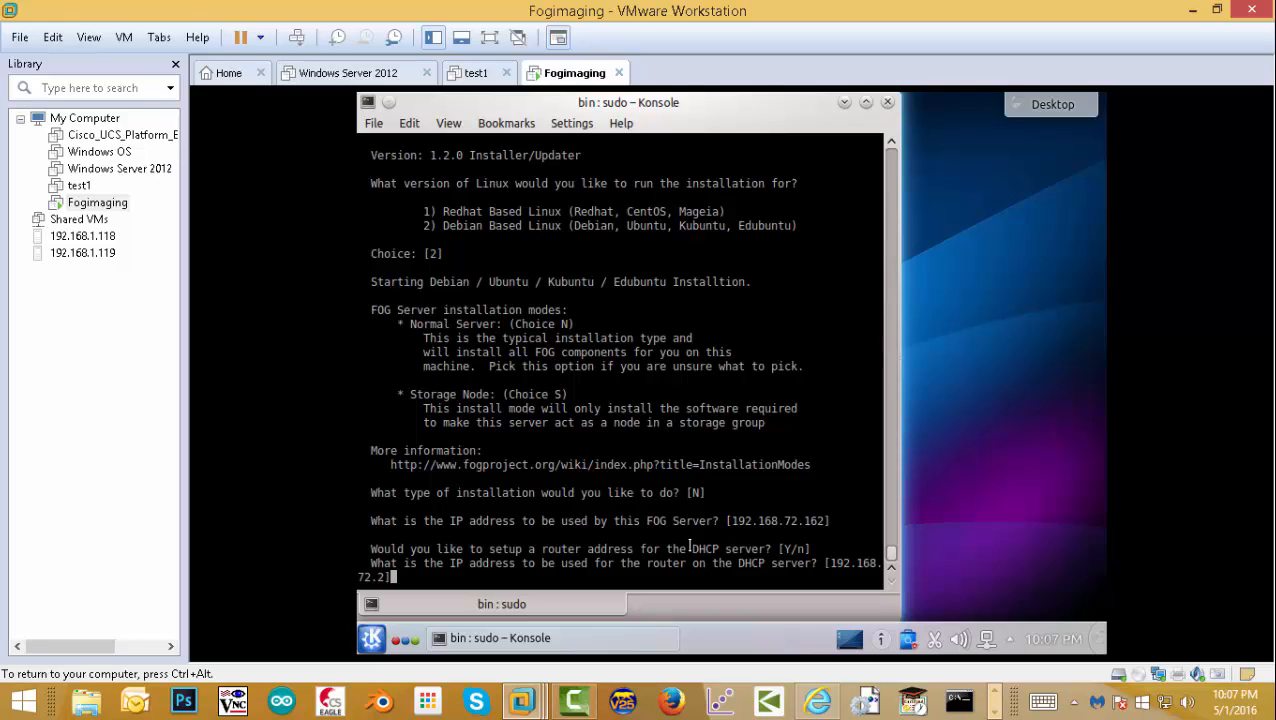
{"action": "key", "text": "Return"}
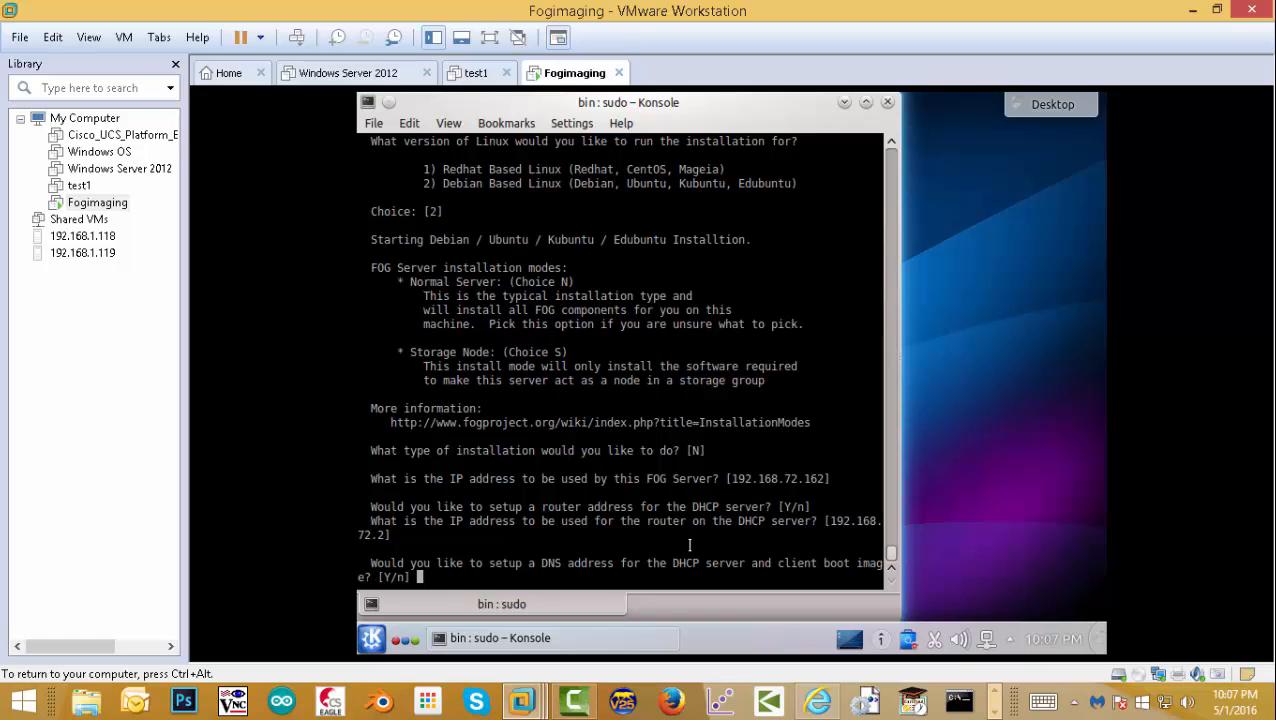
{"action": "key", "text": "Return"}
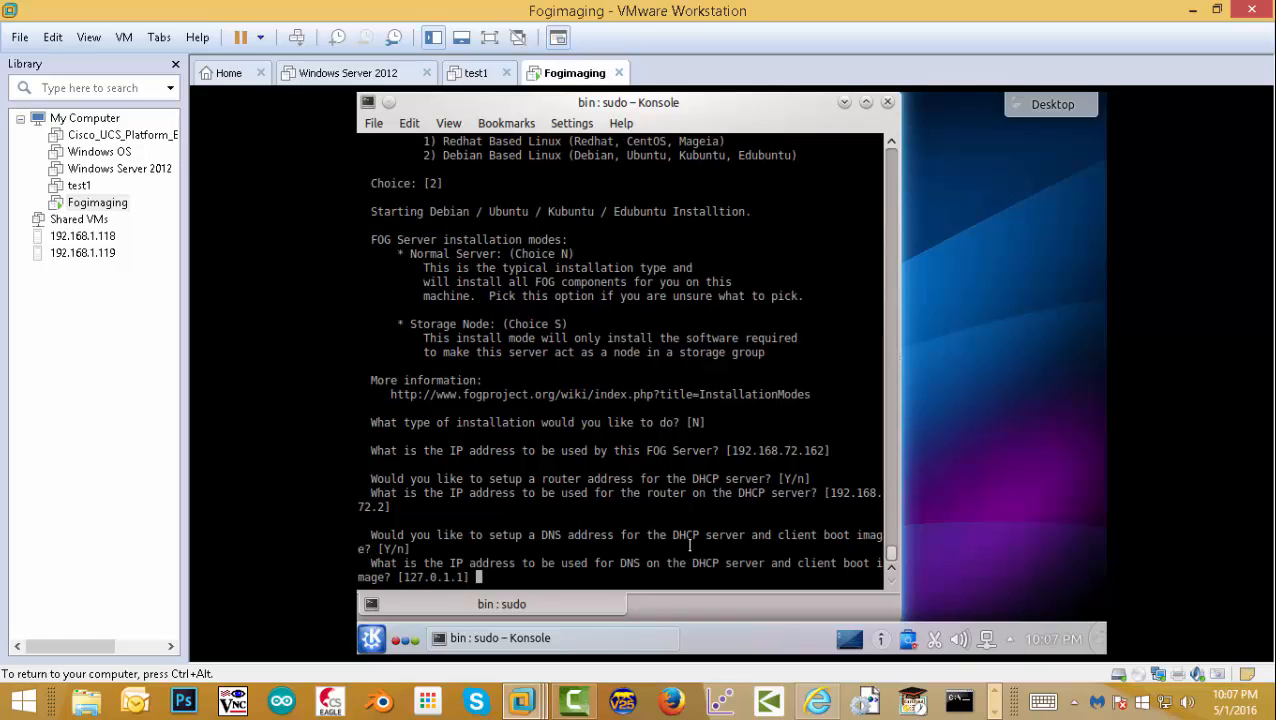
- Set DNS 192.168.72.2, keep eth0, enable FOG as DHCP server, and decline language packs and donation
{"action": "type", "text": "192.168.72.2"}
{"action": "key", "text": "Return"}
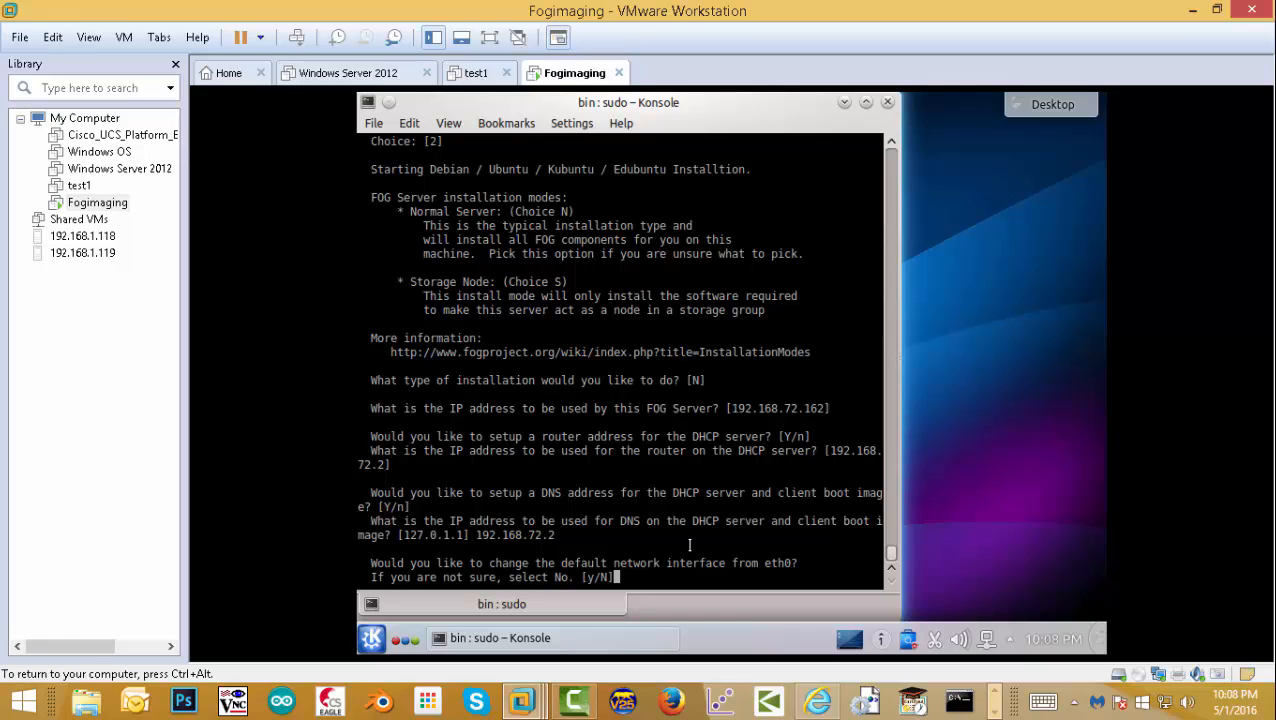
{"action": "key", "text": "Return"}
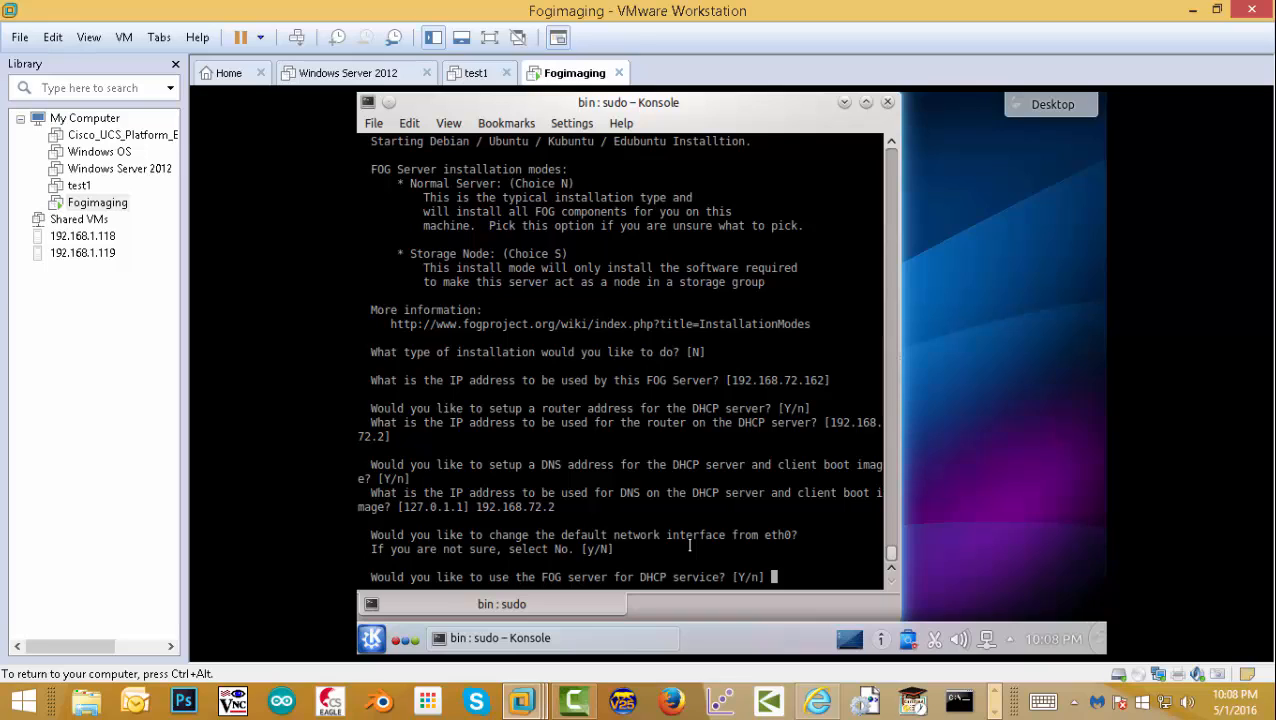
{"action": "type", "text": "y"}
{"action": "key", "text": "Return"}
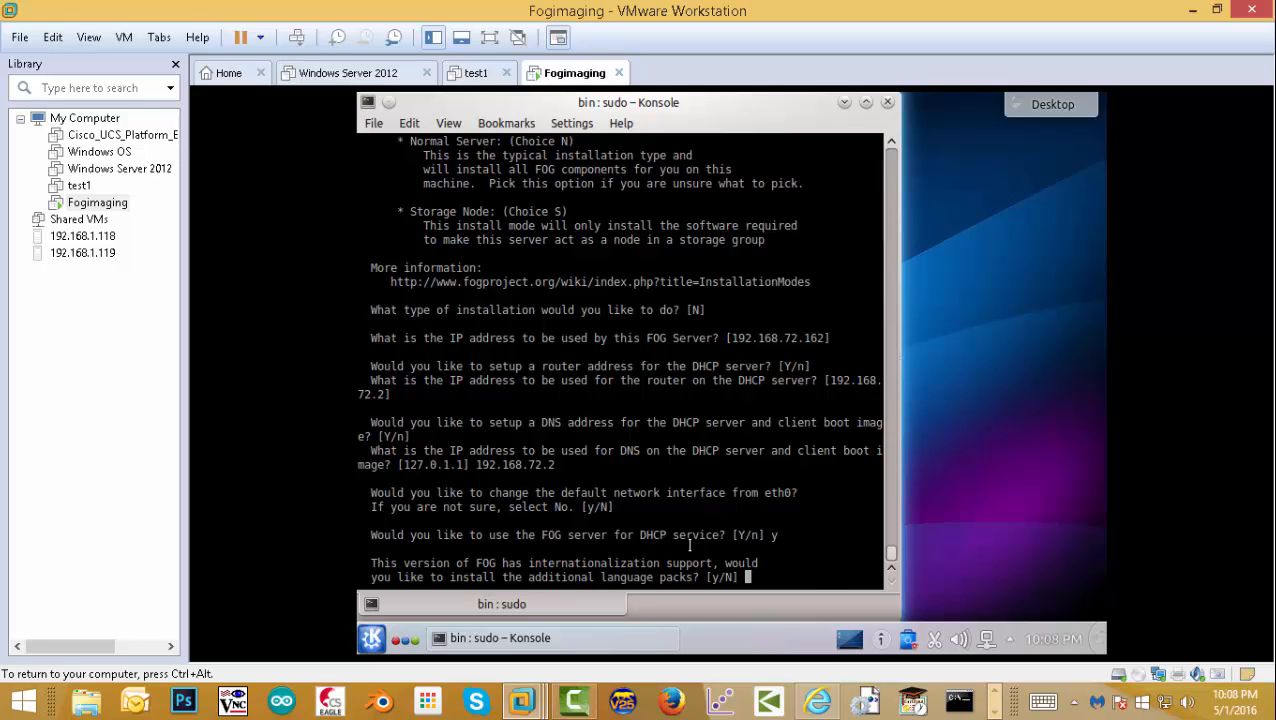
{"action": "key", "text": "Return"}
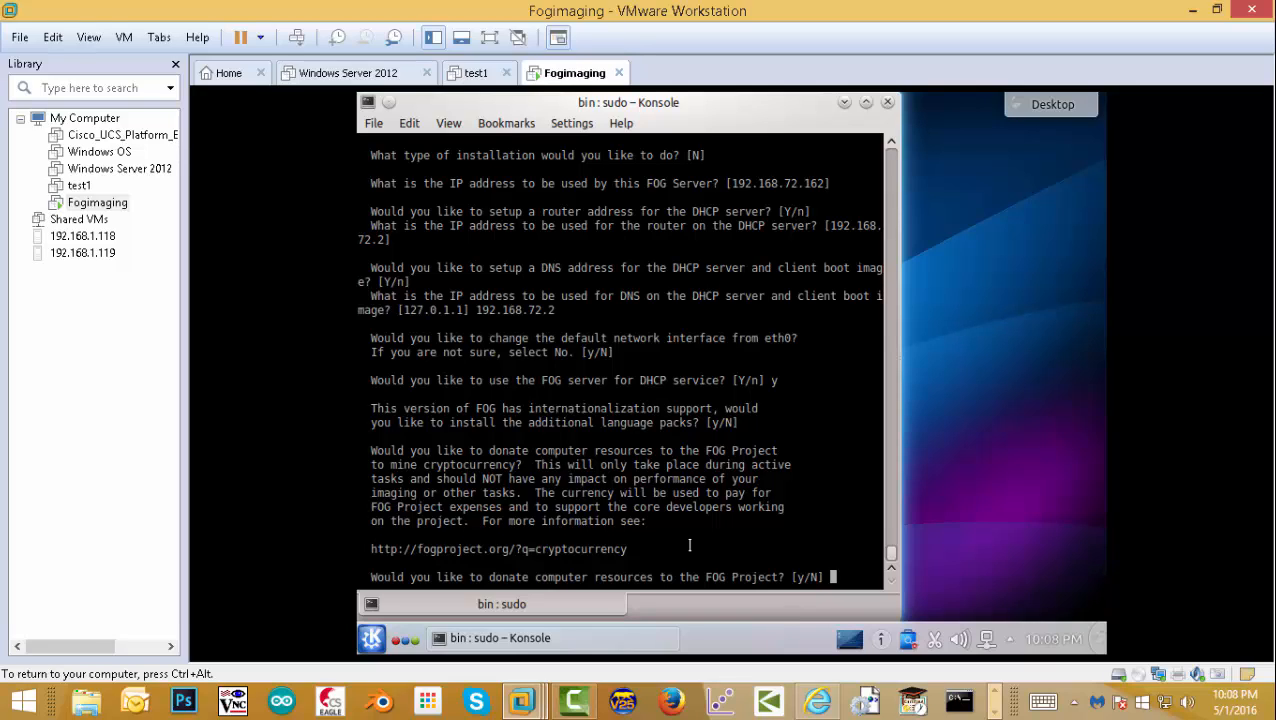
{"action": "key", "text": "Return"}
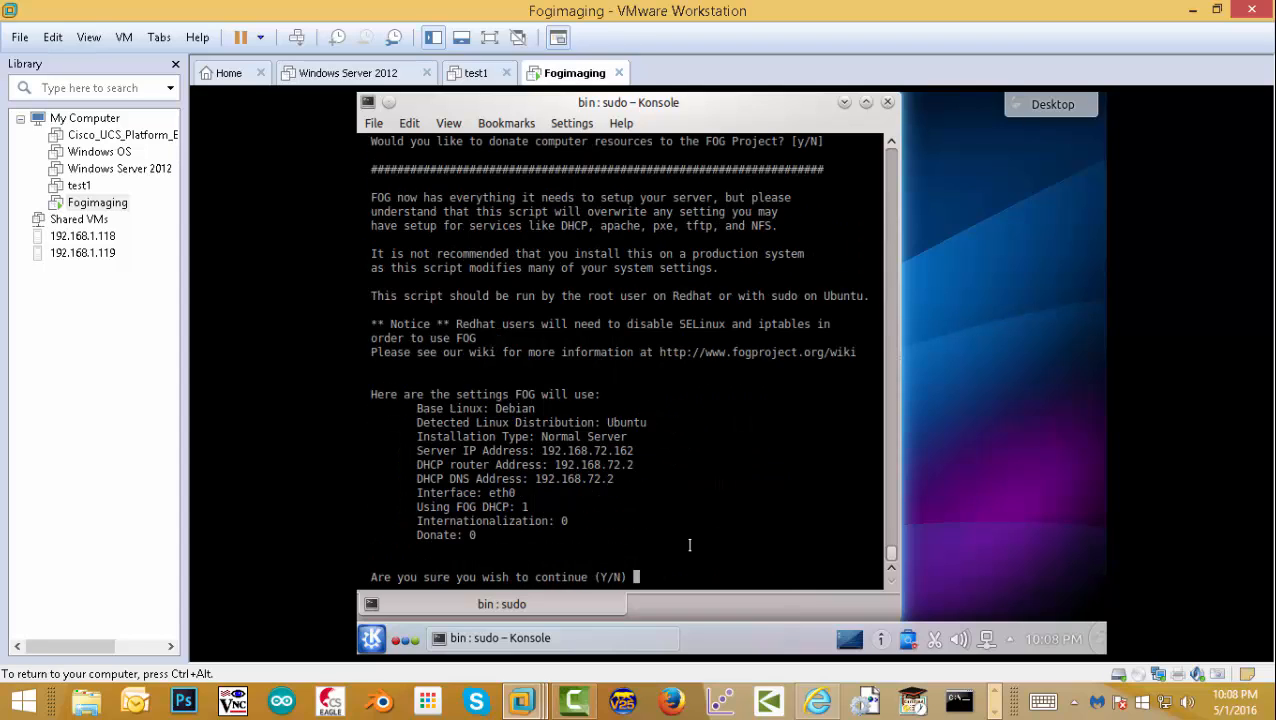
- Answer y to start the FOG install, let the packages download, and acknowledge the MySQL Server notice
{"action": "type", "text": "y"}
{"action": "key", "text": "Return"}
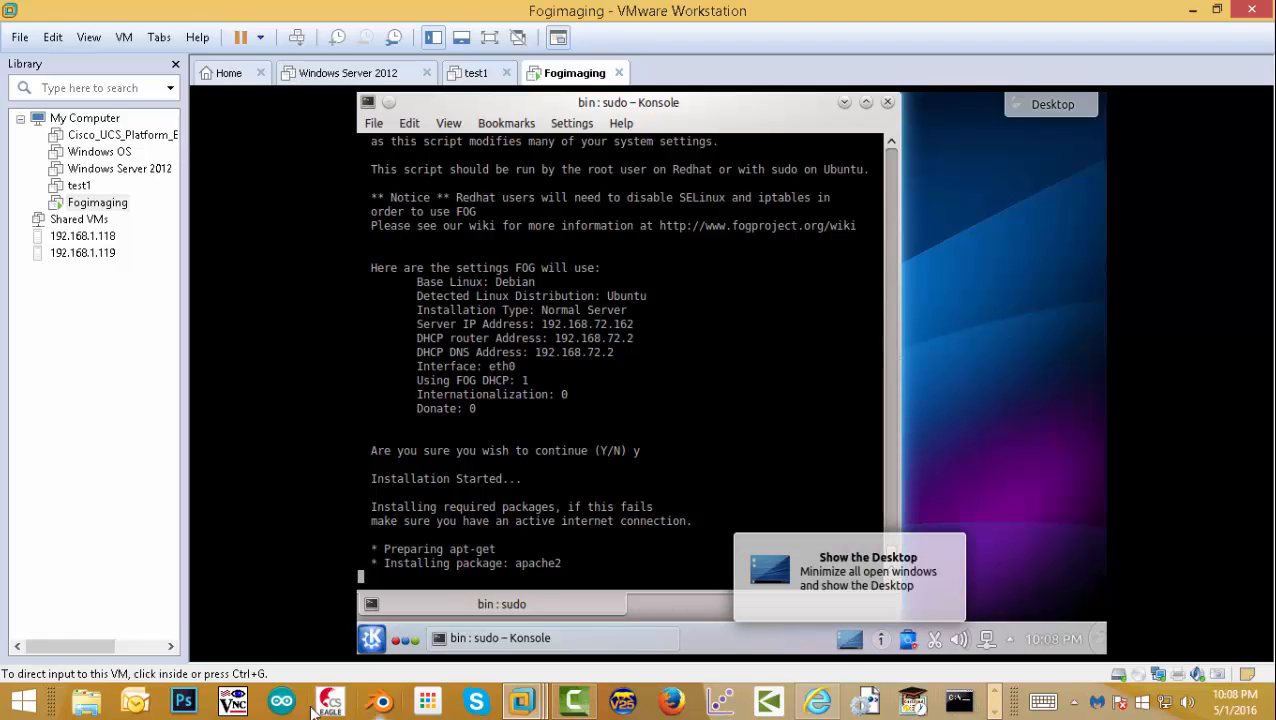
{"action": "left_click", "coordinate": [994, 712]}
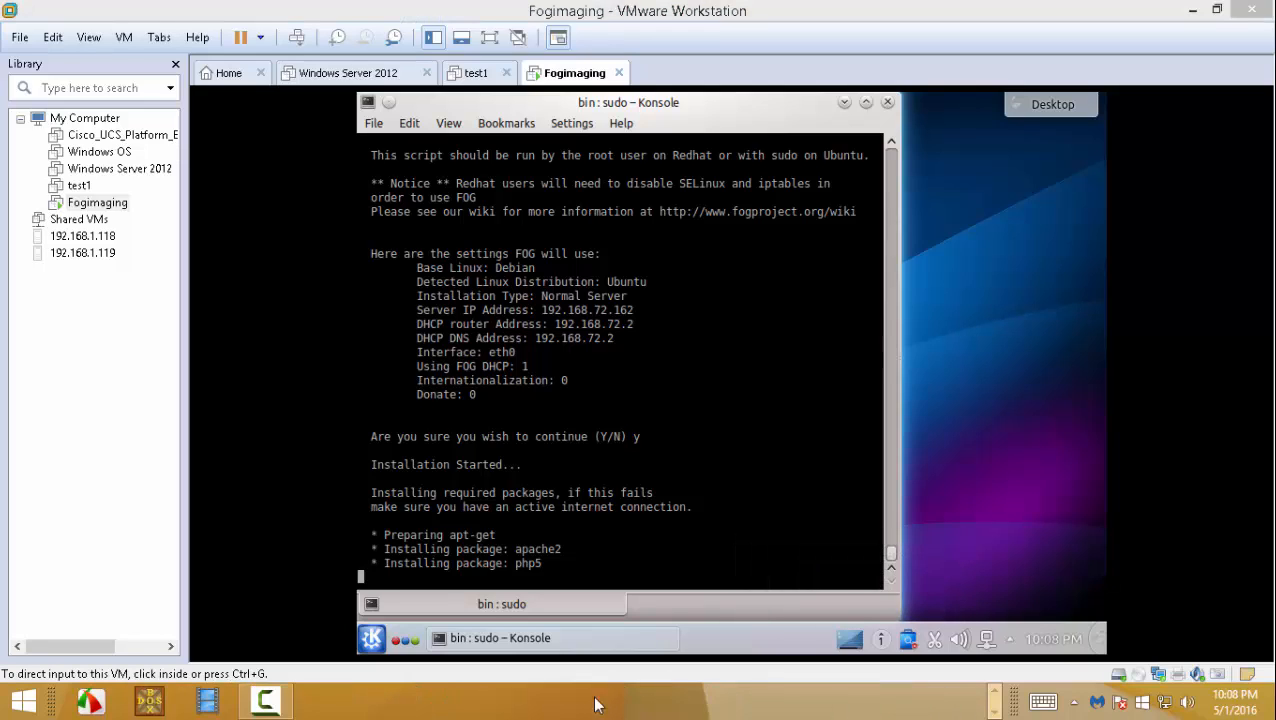
{"action": "left_click", "coordinate": [265, 700]}
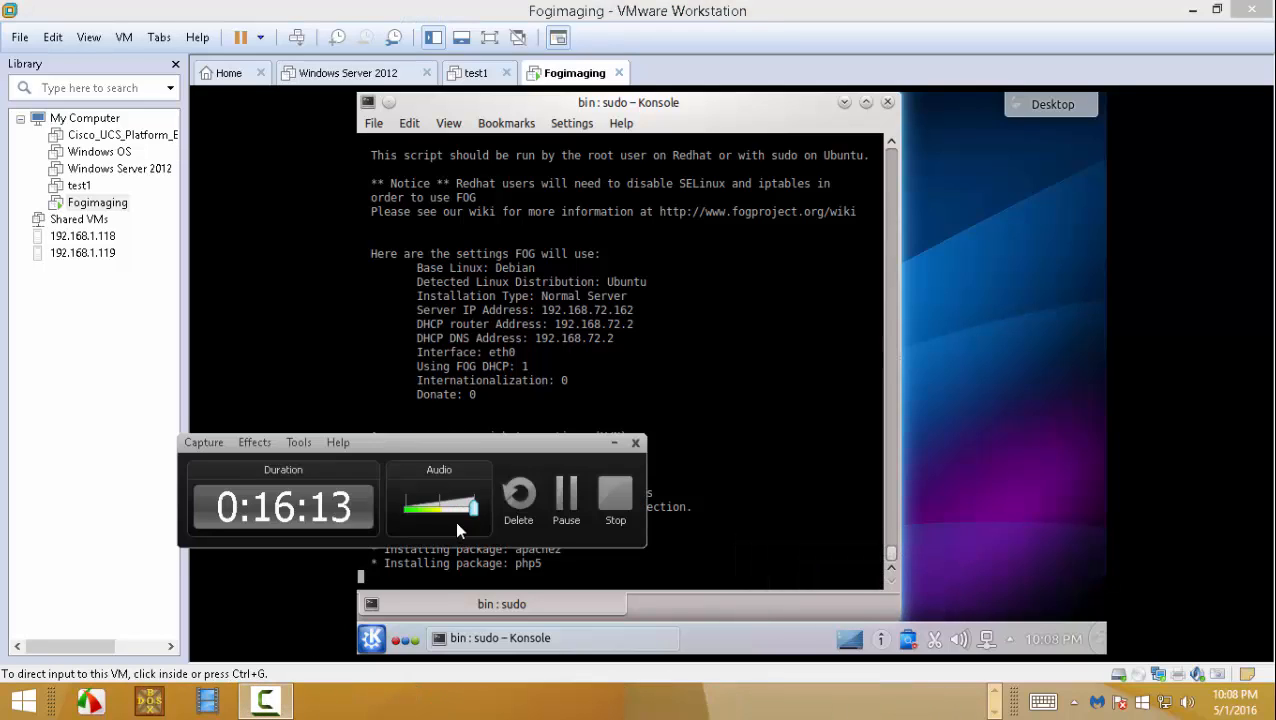
{"action": "left_click_drag", "start_coordinate": [484, 447], "coordinate": [1030, 316]}
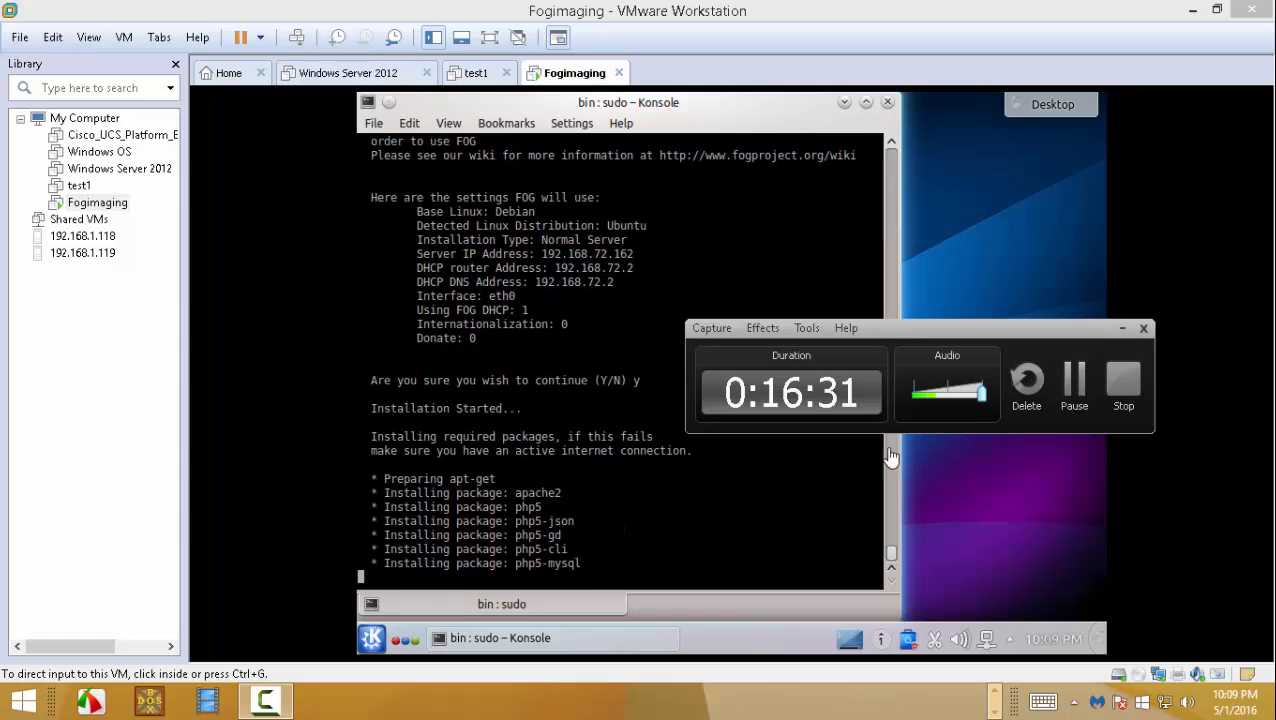
{"action": "left_click", "coordinate": [1070, 385]}
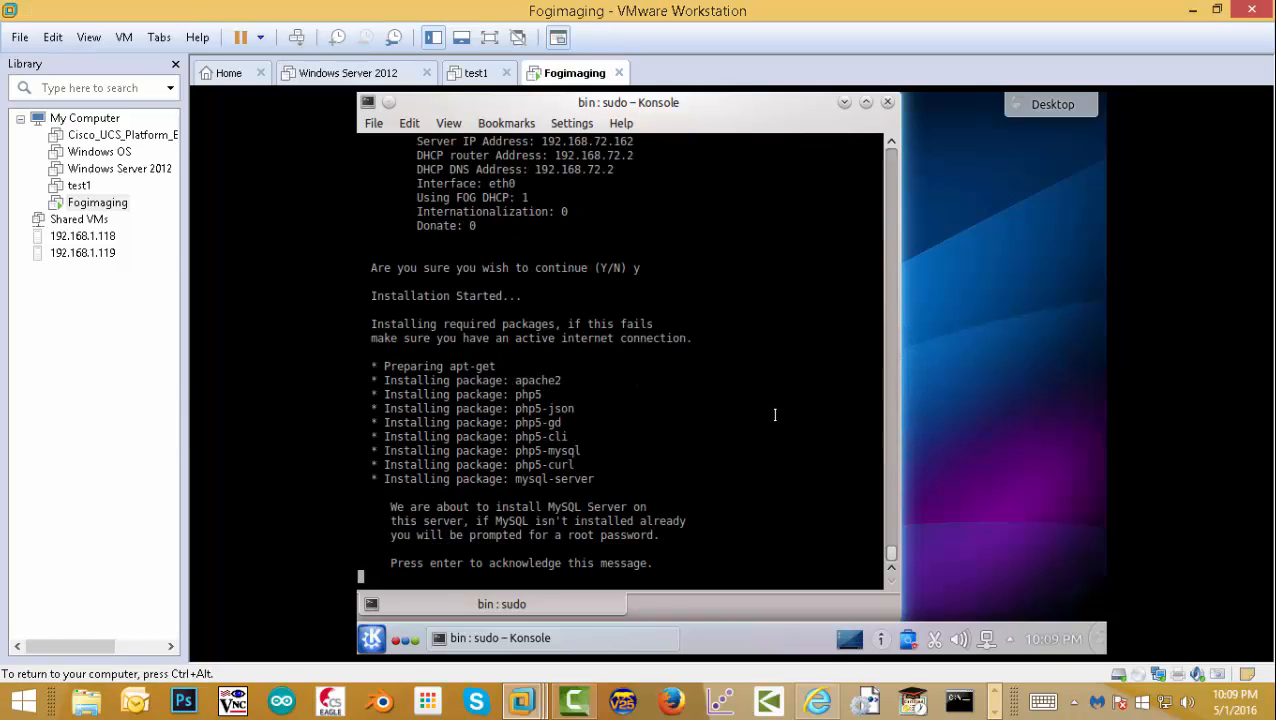
{"action": "key", "text": "Return"}
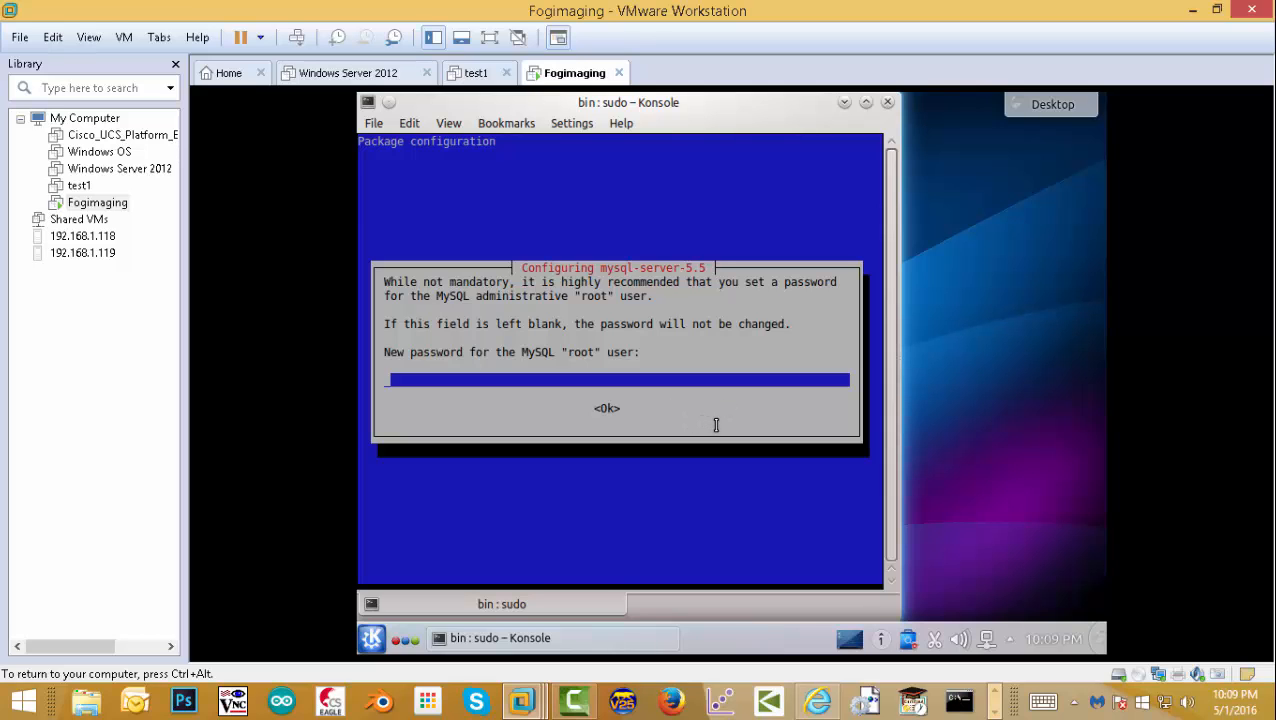
- Leave the MySQL root password blank and continue
{"action": "key", "text": "Return"}
{"action": "key", "text": "Return"}
{"action": "key", "text": "Return"}
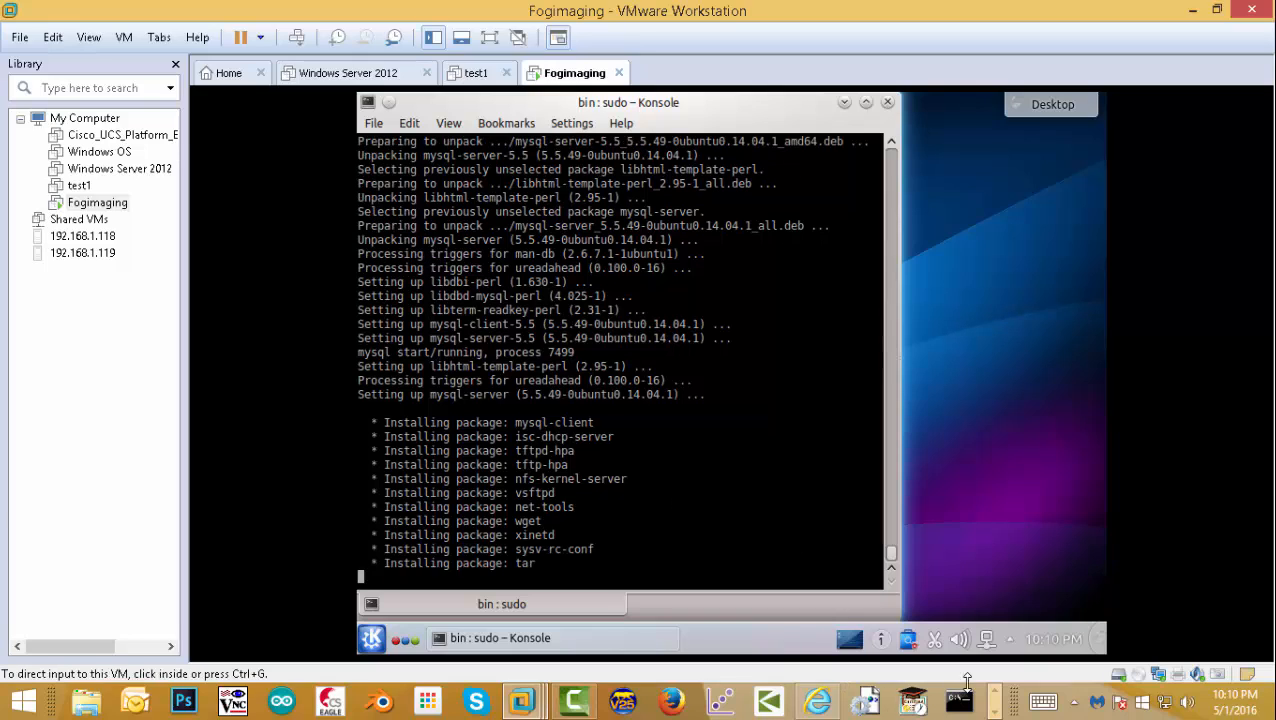
- Confirm the blank MySQL password, pass the schema notice, and answer n to the notification prompt
{"action": "left_click", "coordinate": [994, 712]}
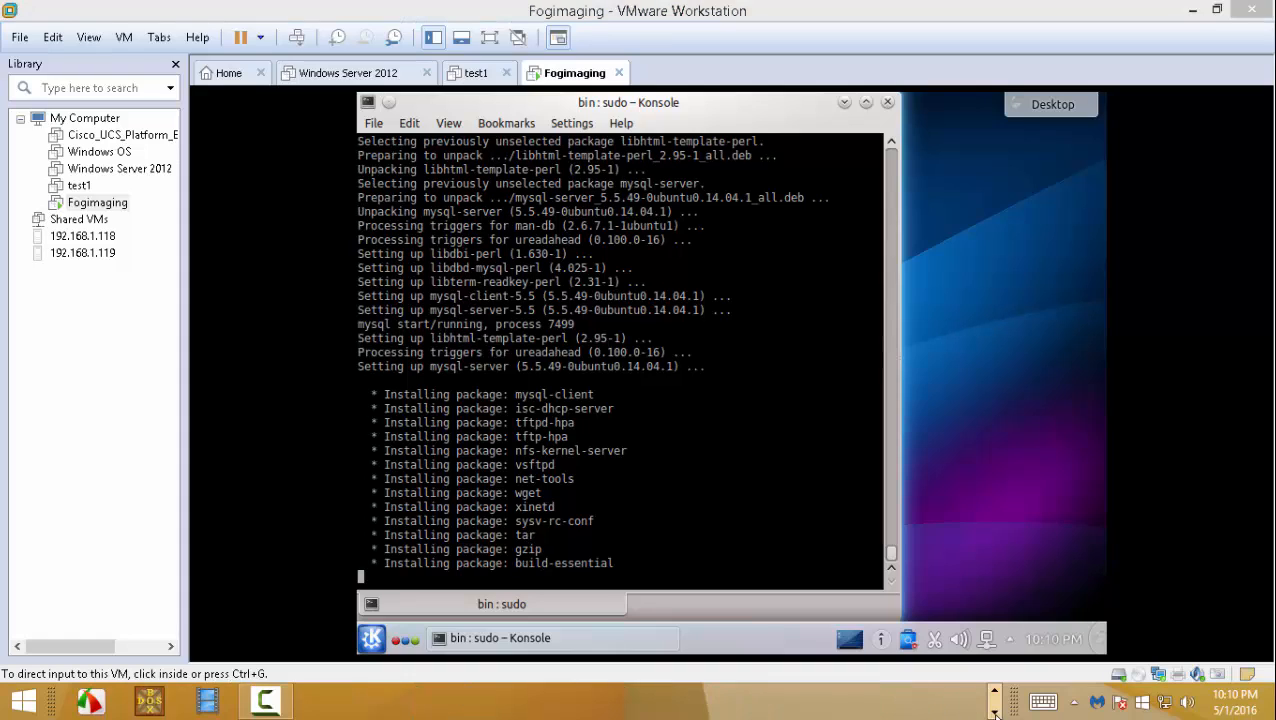
{"action": "left_click", "coordinate": [268, 704]}
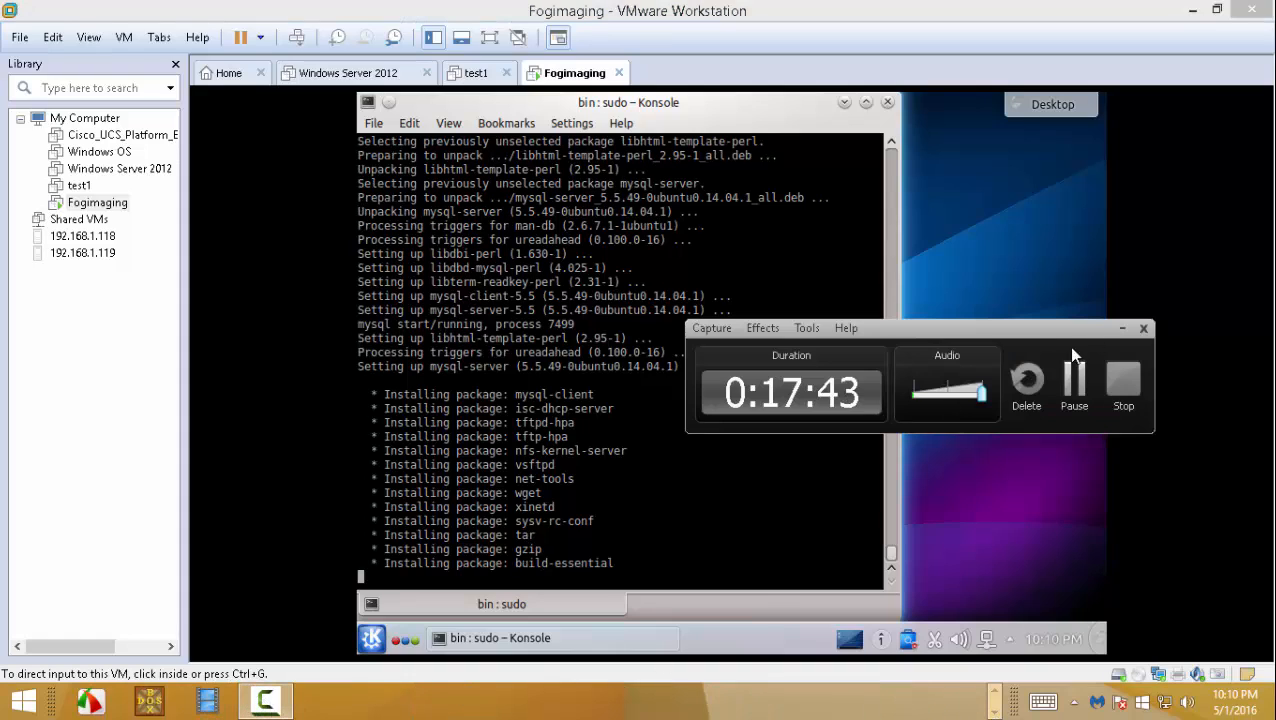
{"action": "left_click", "coordinate": [1074, 383]}
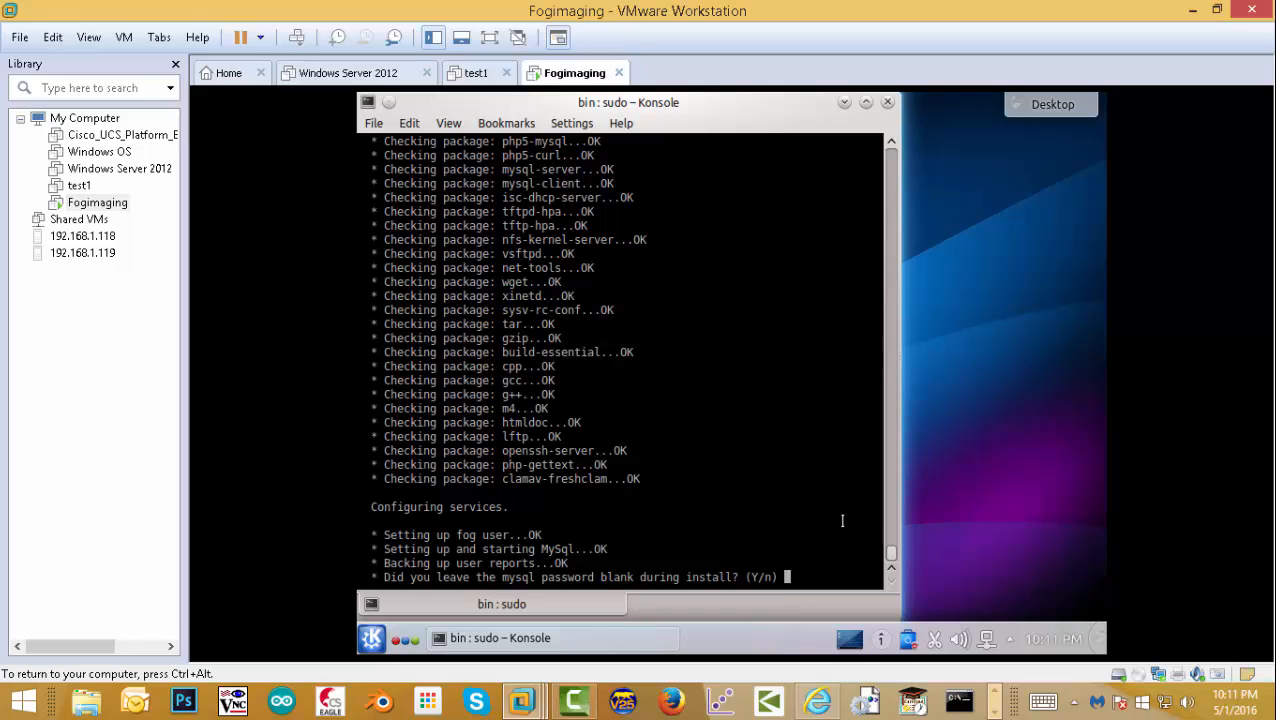
{"action": "key", "text": "Return"}
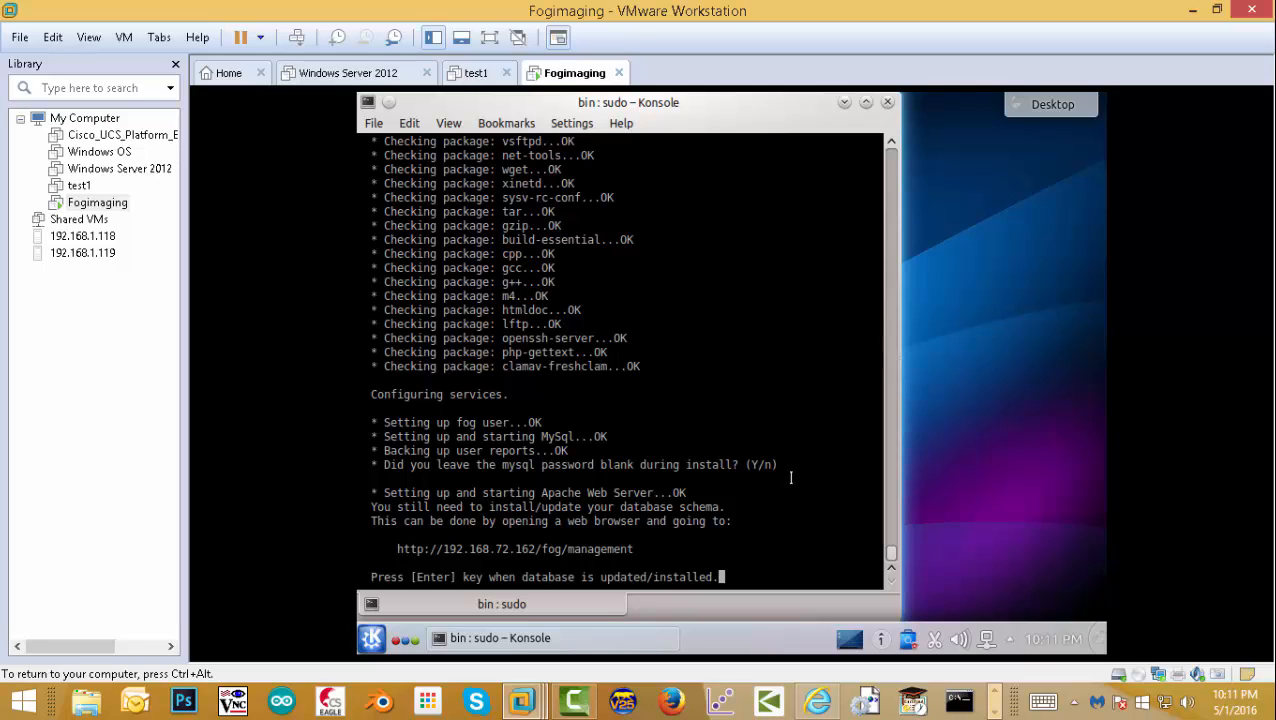
{"action": "key", "text": "Return"}
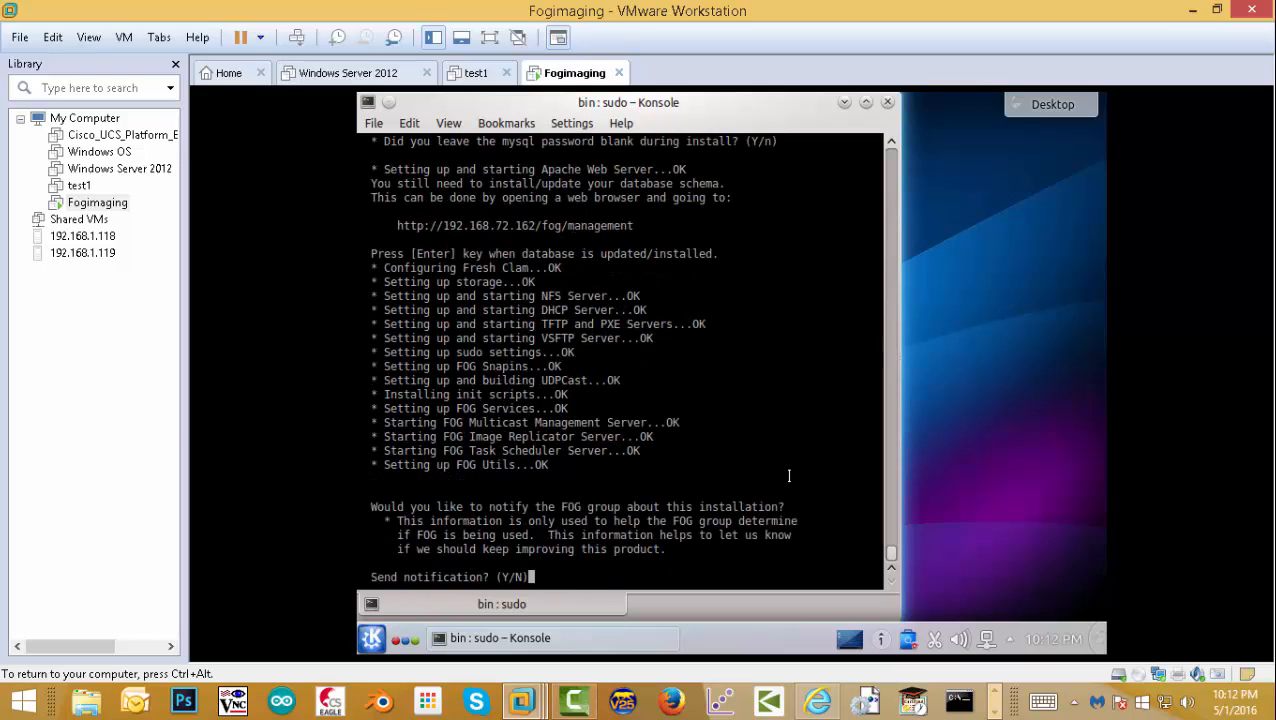
{"action": "type", "text": "n"}
{"action": "key", "text": "Return"}
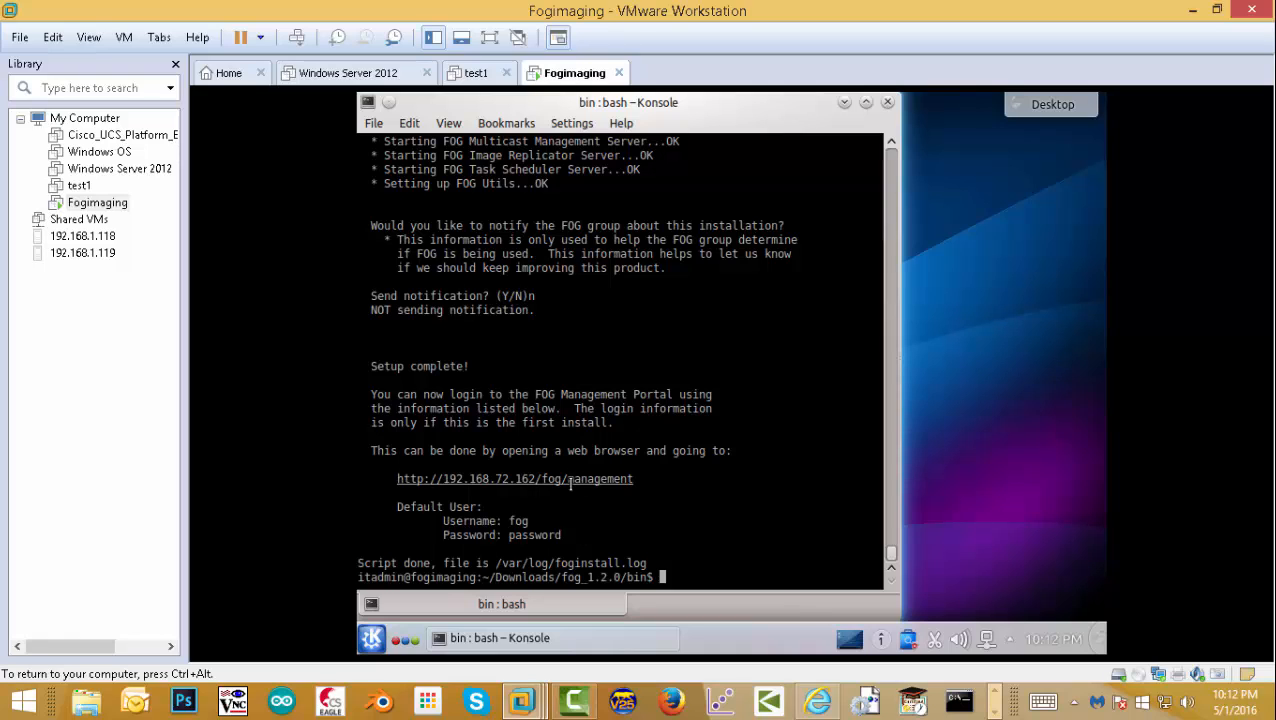
- Open the fog/management link from Konsole in Firefox and run the database schema Install/Upgrade
{"action": "right_click", "coordinate": [570, 479]}
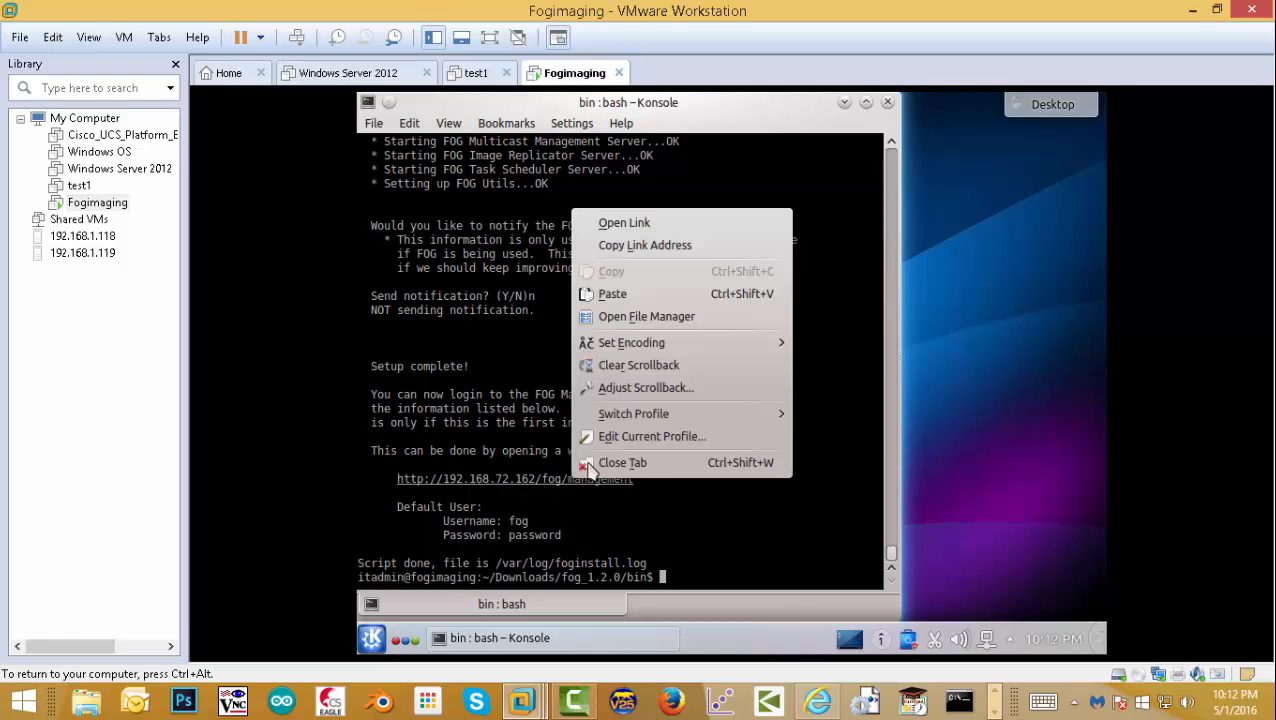
{"action": "left_click", "coordinate": [630, 223]}
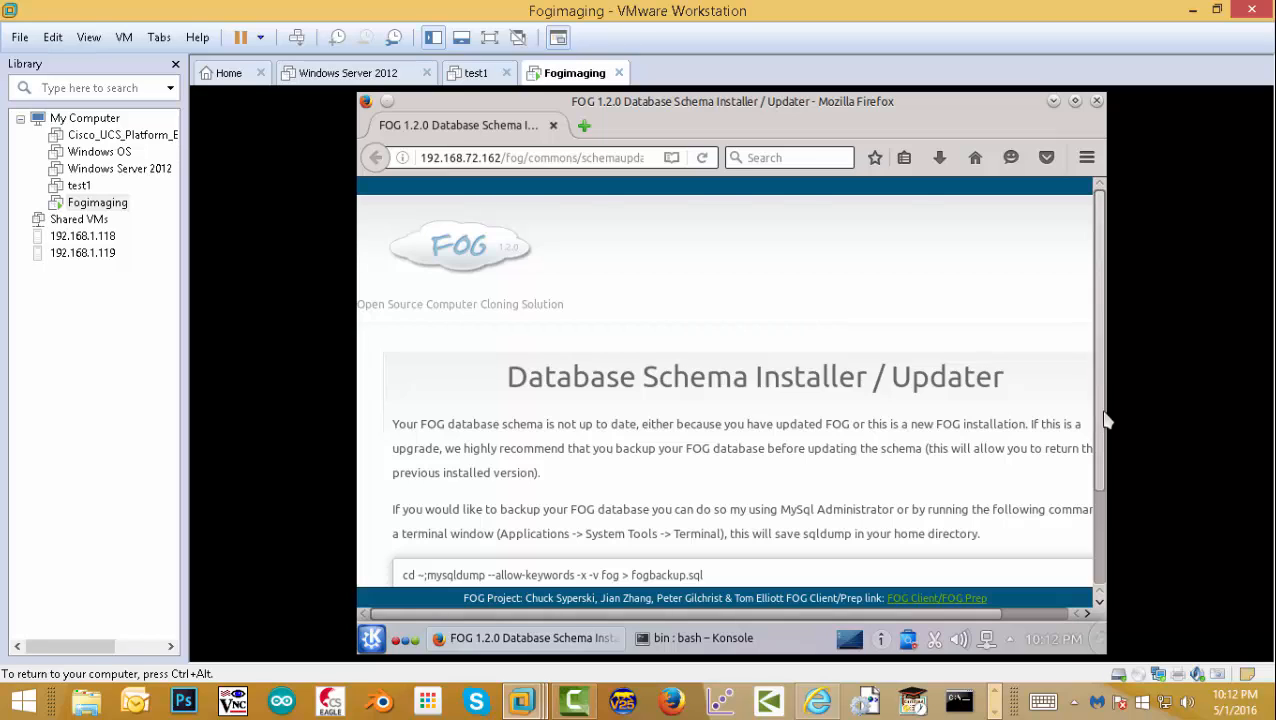
{"action": "scroll", "coordinate": [1106, 420], "scroll_direction": "down", "scroll_amount": 3}
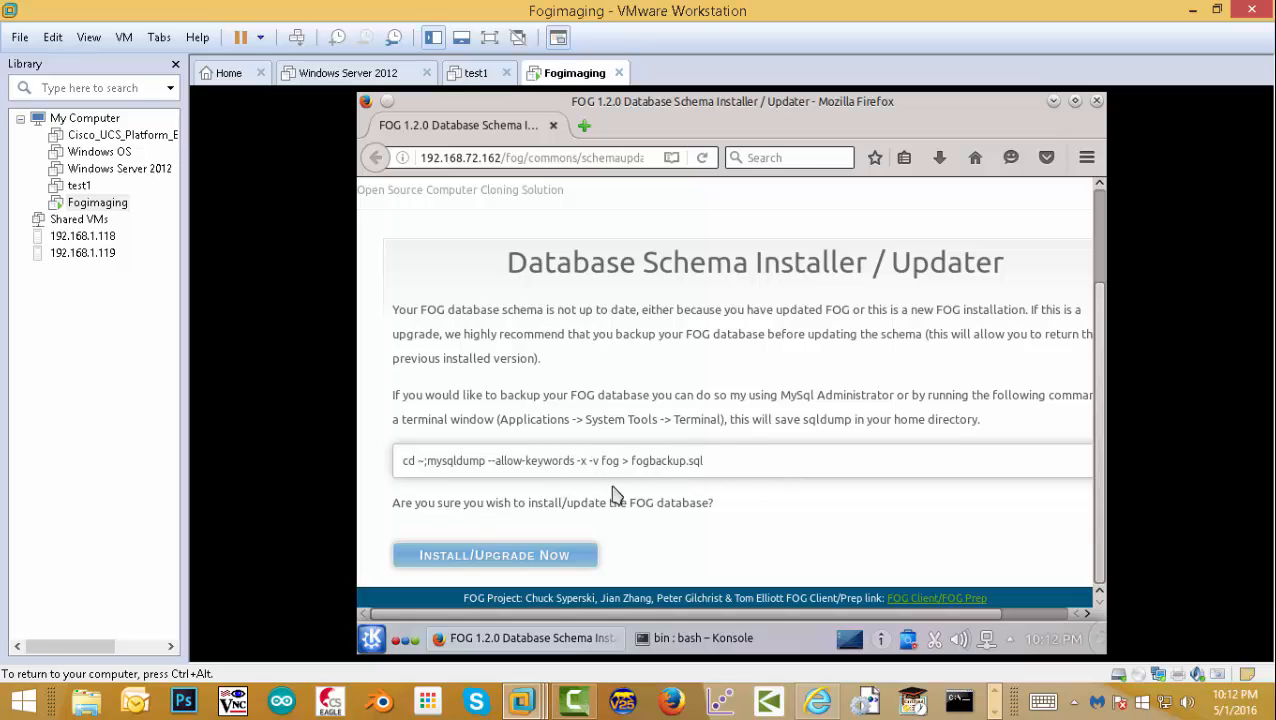
{"action": "left_click", "coordinate": [517, 565]}
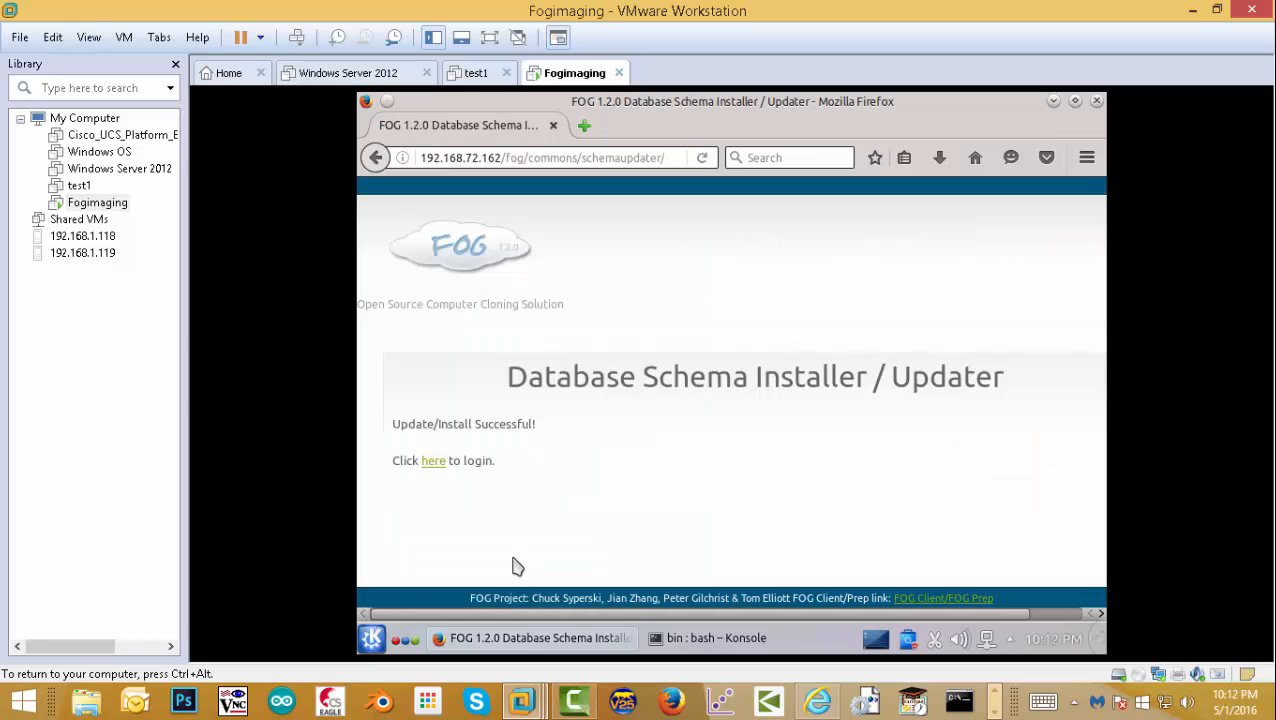
- Sign in to FOG Management with the default FOG username and password, declining to save the login
{"action": "left_click", "coordinate": [436, 462]}
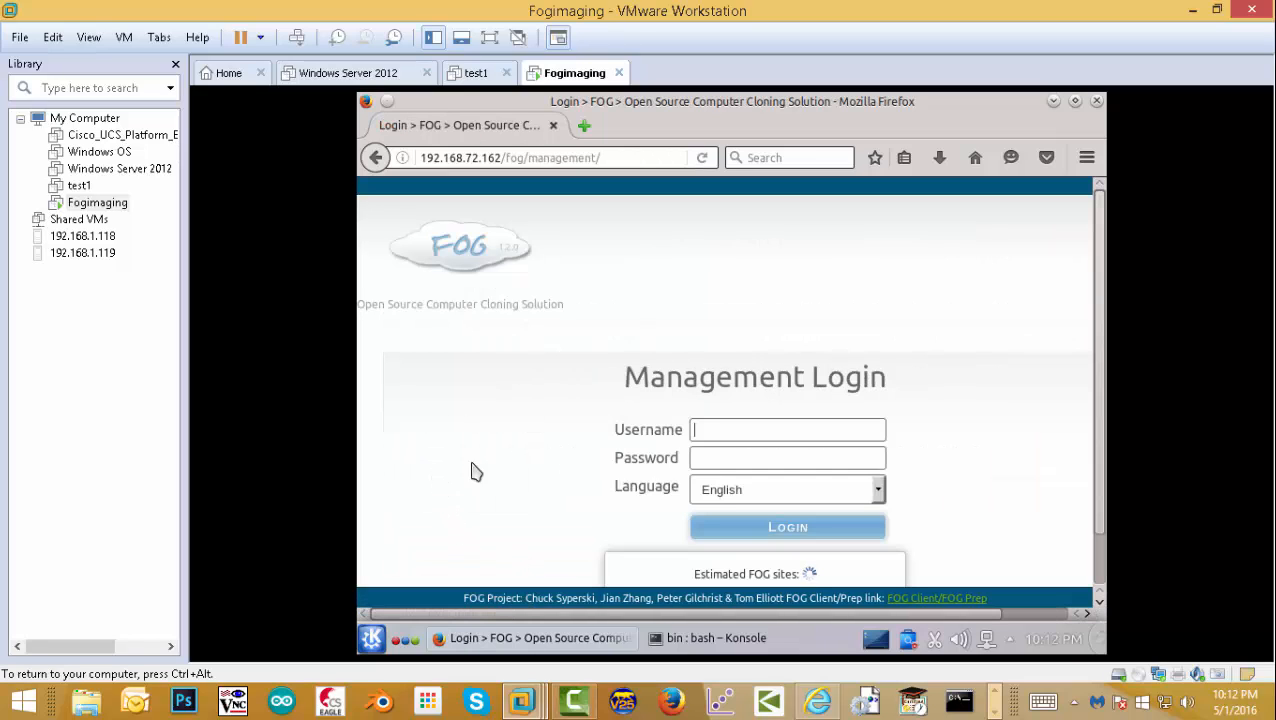
{"action": "left_click", "coordinate": [702, 430]}
{"action": "type", "text": "fog"}
{"action": "key", "text": "Tab"}
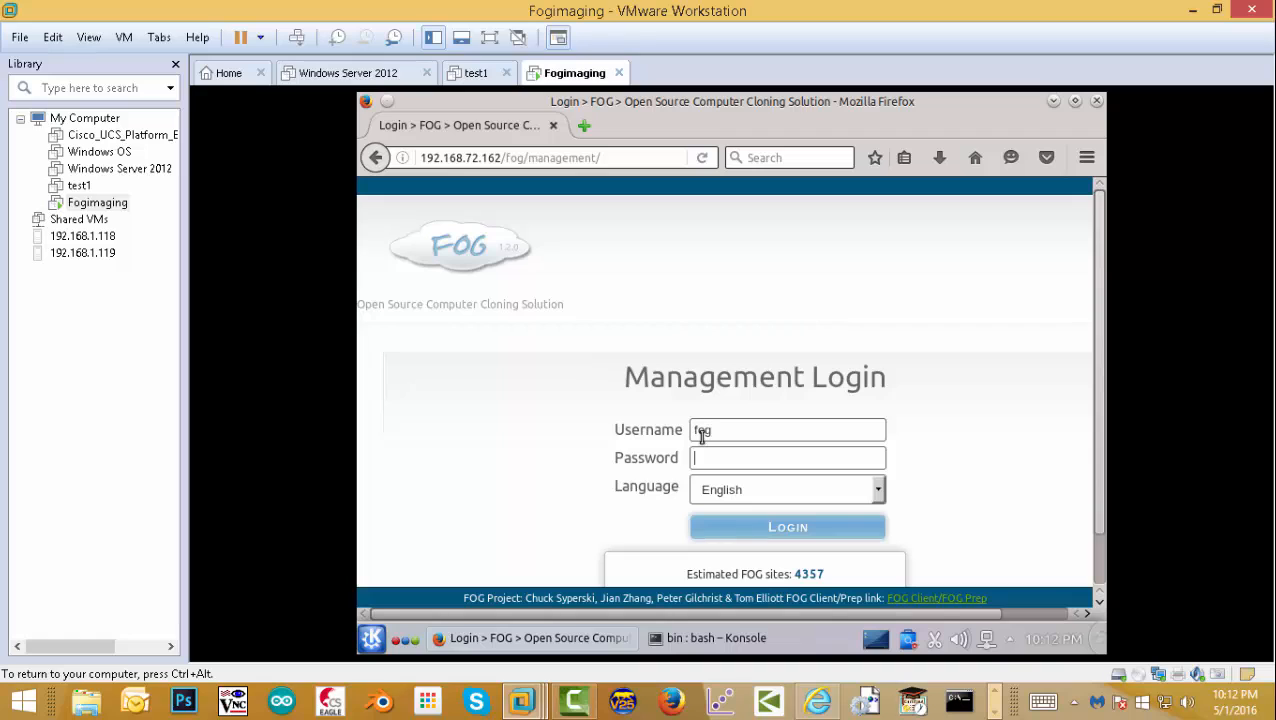
{"action": "type", "text": "password"}
{"action": "key", "text": "Return"}
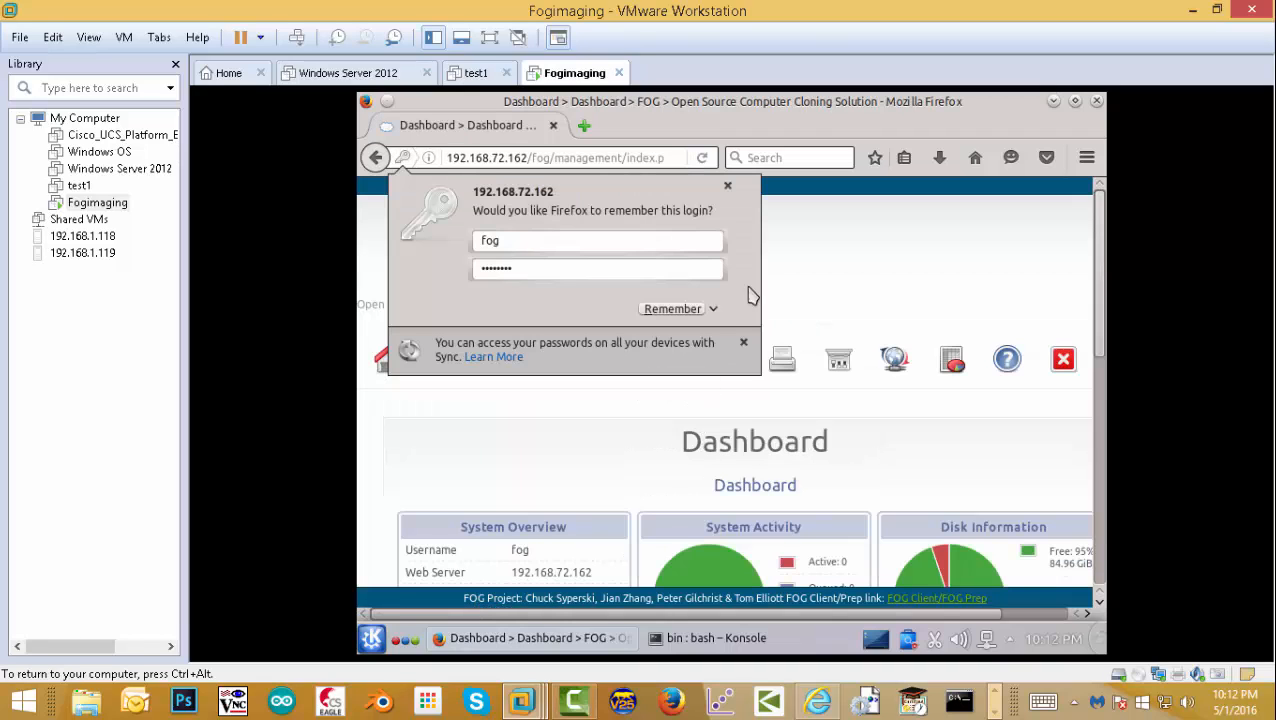
{"action": "left_click", "coordinate": [728, 190]}
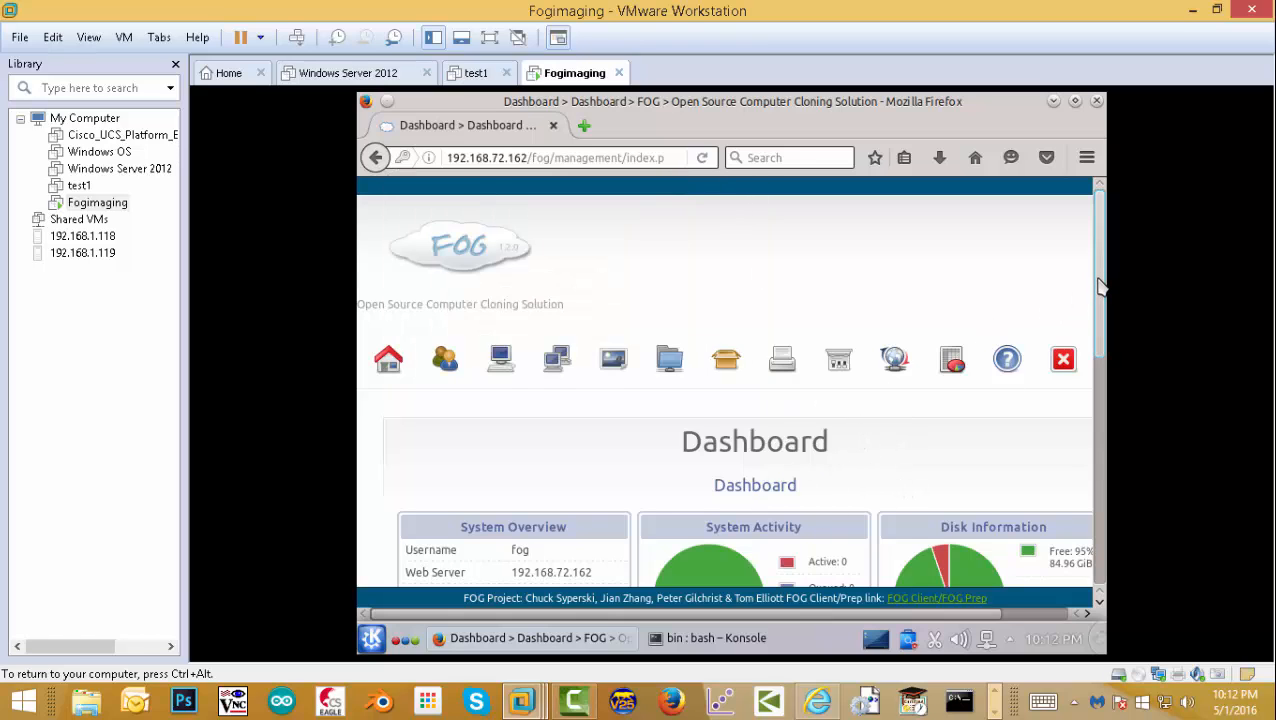
- Look over the Dashboard's system overview, activity and disk usage, then go to FOG Configuration
{"action": "left_click_drag", "start_coordinate": [1098, 281], "coordinate": [1101, 348]}
{"action": "left_click_drag", "start_coordinate": [588, 615], "coordinate": [803, 614]}
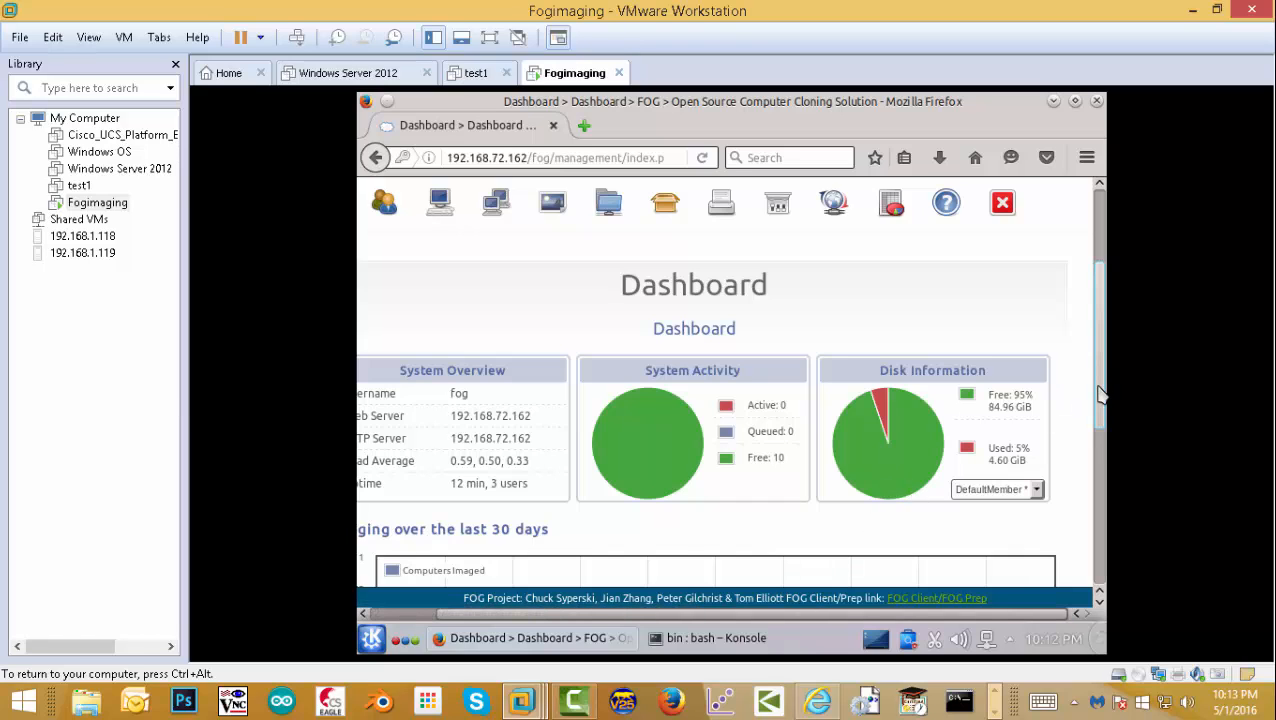
{"action": "scroll", "coordinate": [1090, 548], "scroll_direction": "down", "scroll_amount": 3}
{"action": "left_click_drag", "start_coordinate": [1094, 464], "coordinate": [1108, 279]}
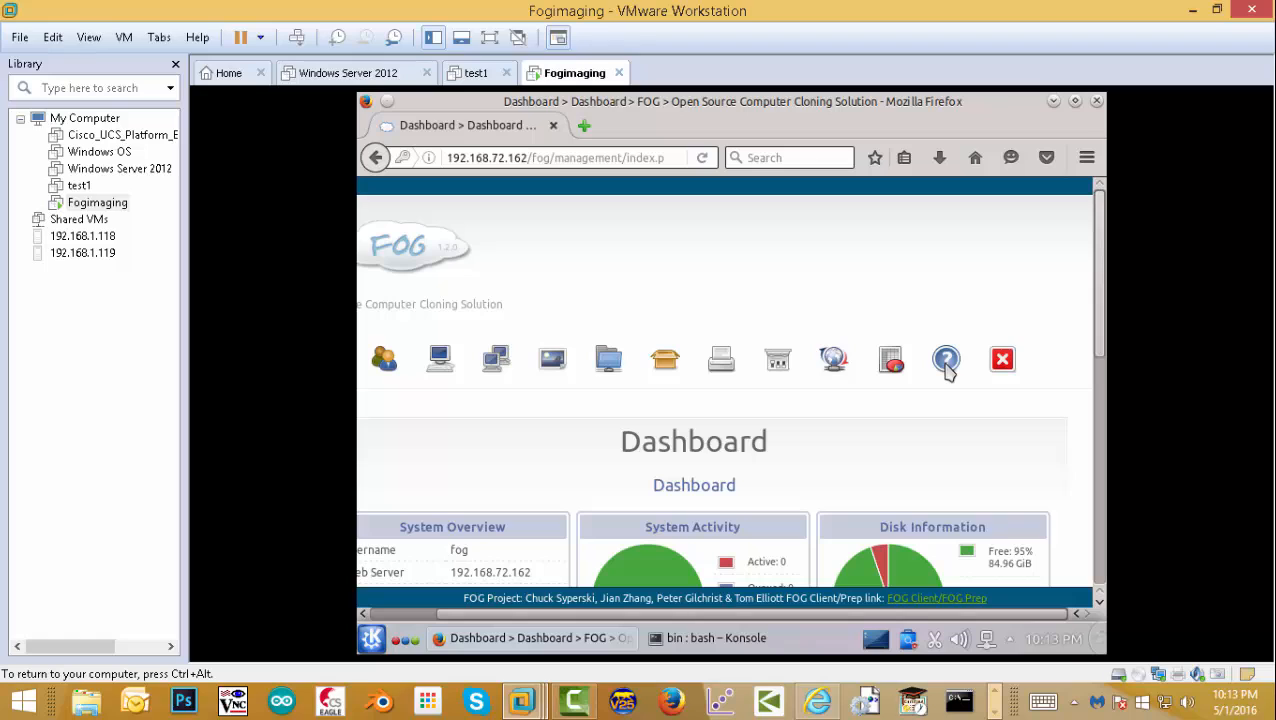
{"action": "scroll", "coordinate": [948, 368], "scroll_direction": "down", "scroll_amount": 2}
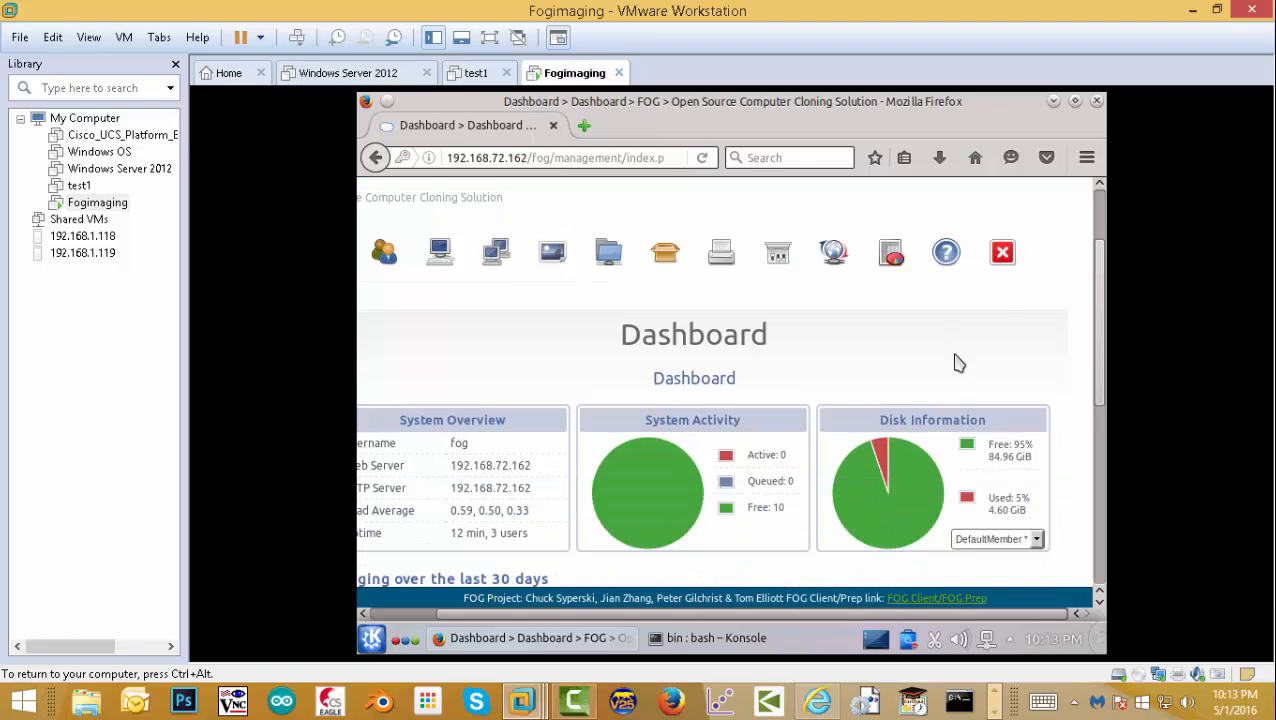
{"action": "left_click", "coordinate": [944, 258]}
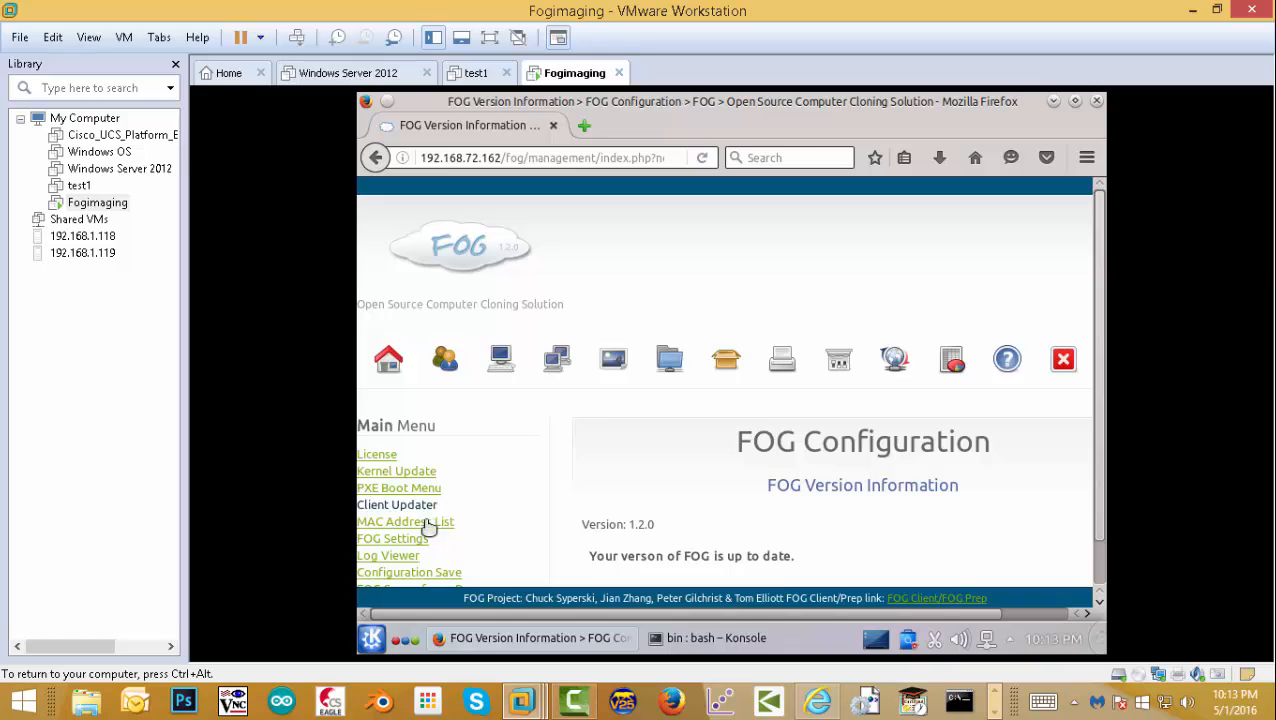
- Enable Advanced Menu Login on the PXE Boot Menu configuration page
{"action": "left_click", "coordinate": [419, 497]}
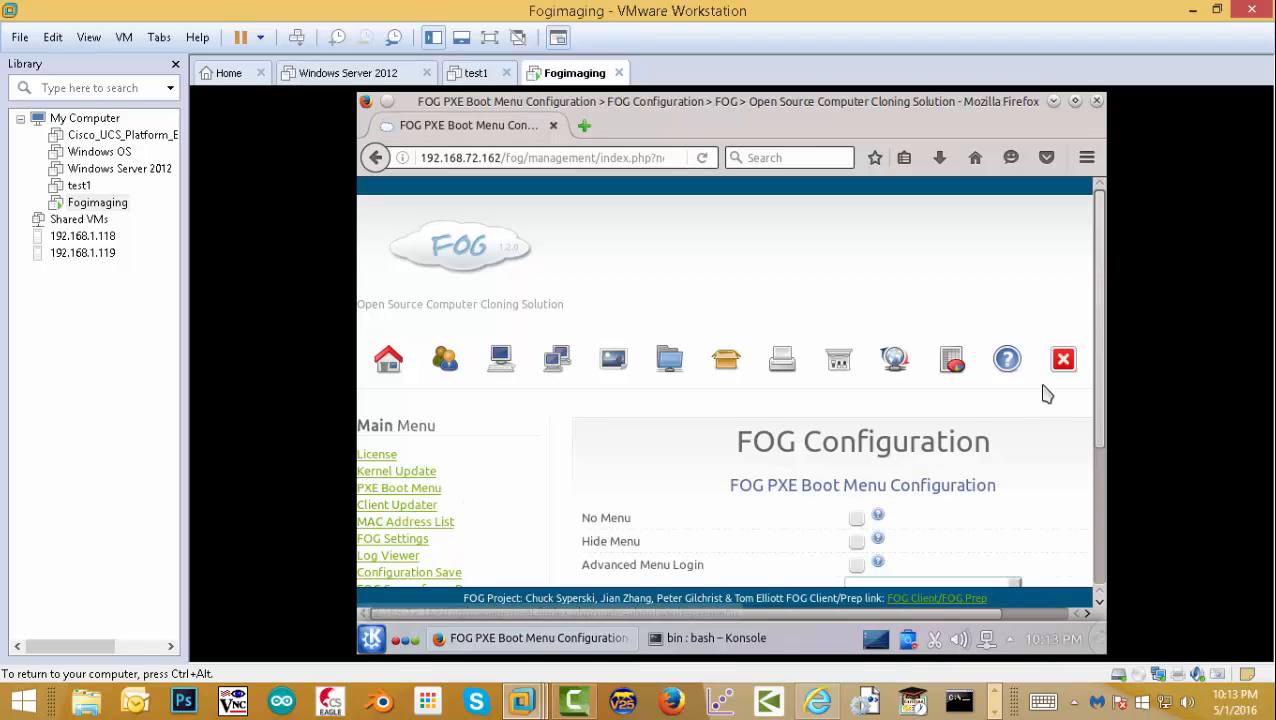
{"action": "scroll", "coordinate": [1100, 380], "scroll_direction": "down", "scroll_amount": 1}
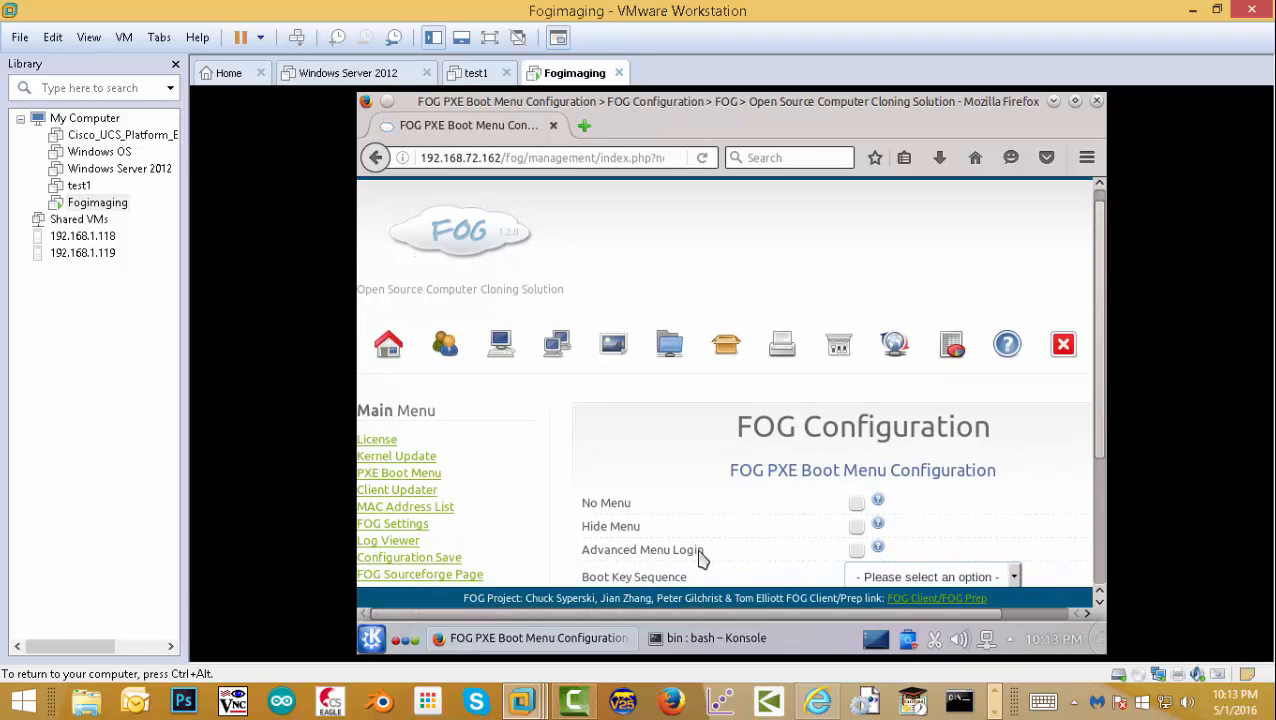
{"action": "scroll", "coordinate": [857, 562], "scroll_direction": "down", "scroll_amount": 3}
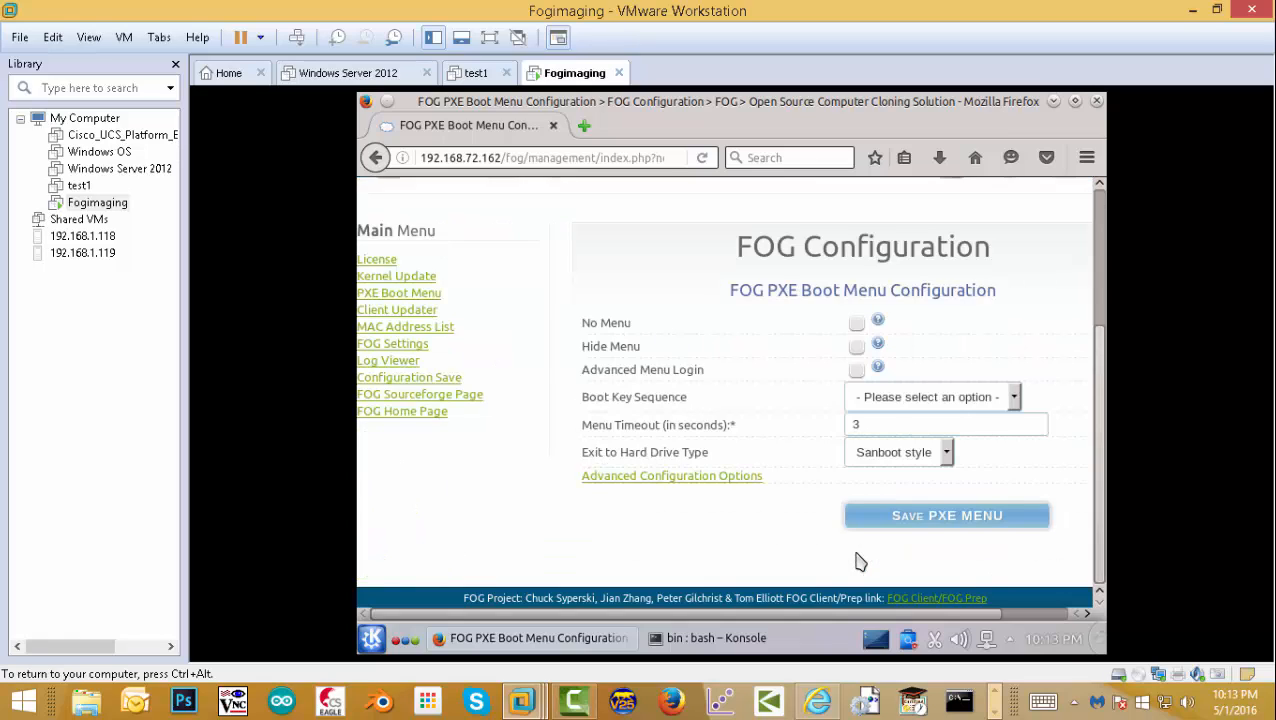
{"action": "left_click", "coordinate": [857, 370]}
- Select the whole page address in Firefox's address bar
{"action": "left_click_drag", "start_coordinate": [1099, 345], "coordinate": [1100, 200]}
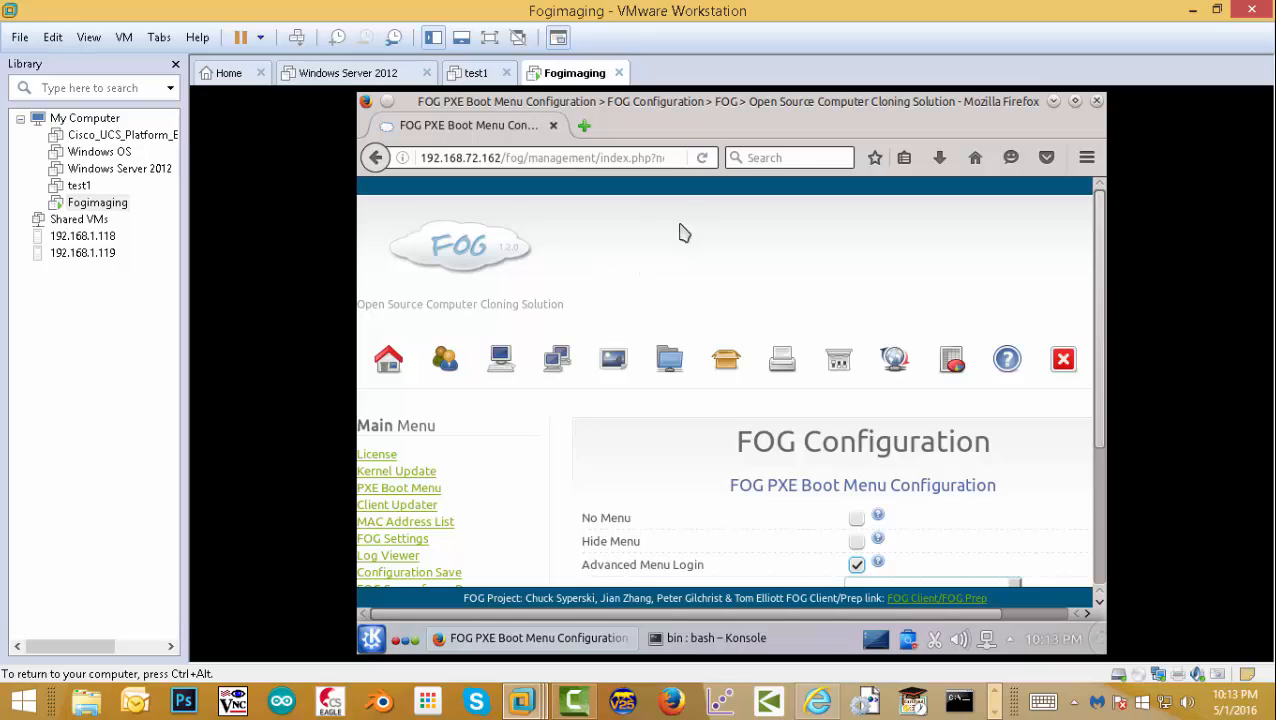
{"action": "left_click", "coordinate": [566, 157]}
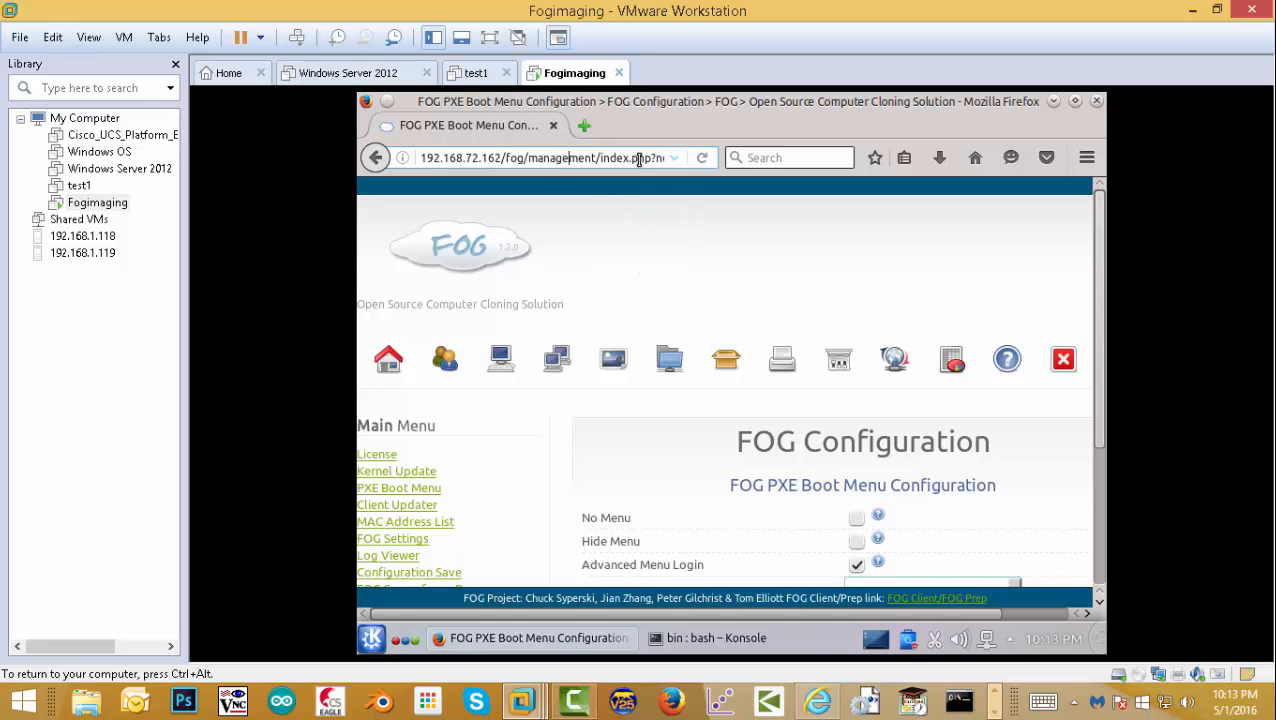
{"action": "left_click_drag", "start_coordinate": [426, 160], "coordinate": [690, 158]}
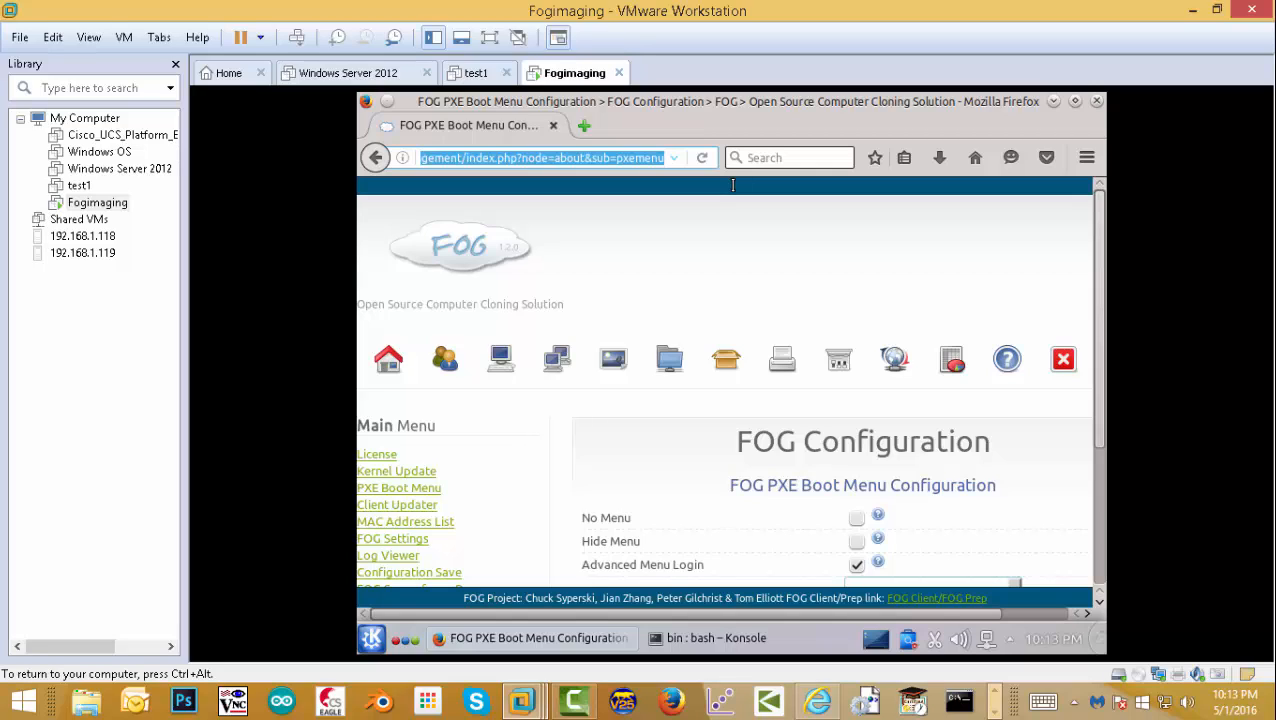
- Trim the address back to the server root and load the default web page
{"action": "key", "text": "Right"}
{"action": "key", "text": "Left"}
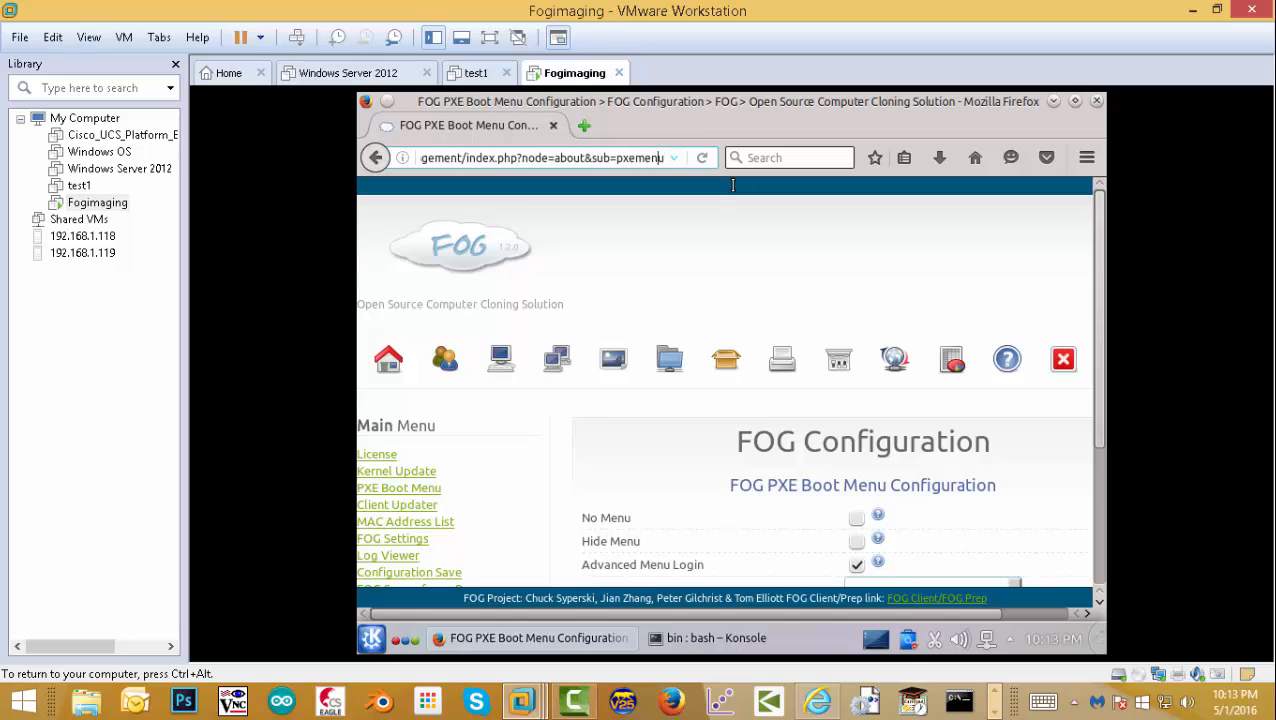
{"action": "key", "text": "BackSpace"}
{"action": "key", "text": "BackSpace"}
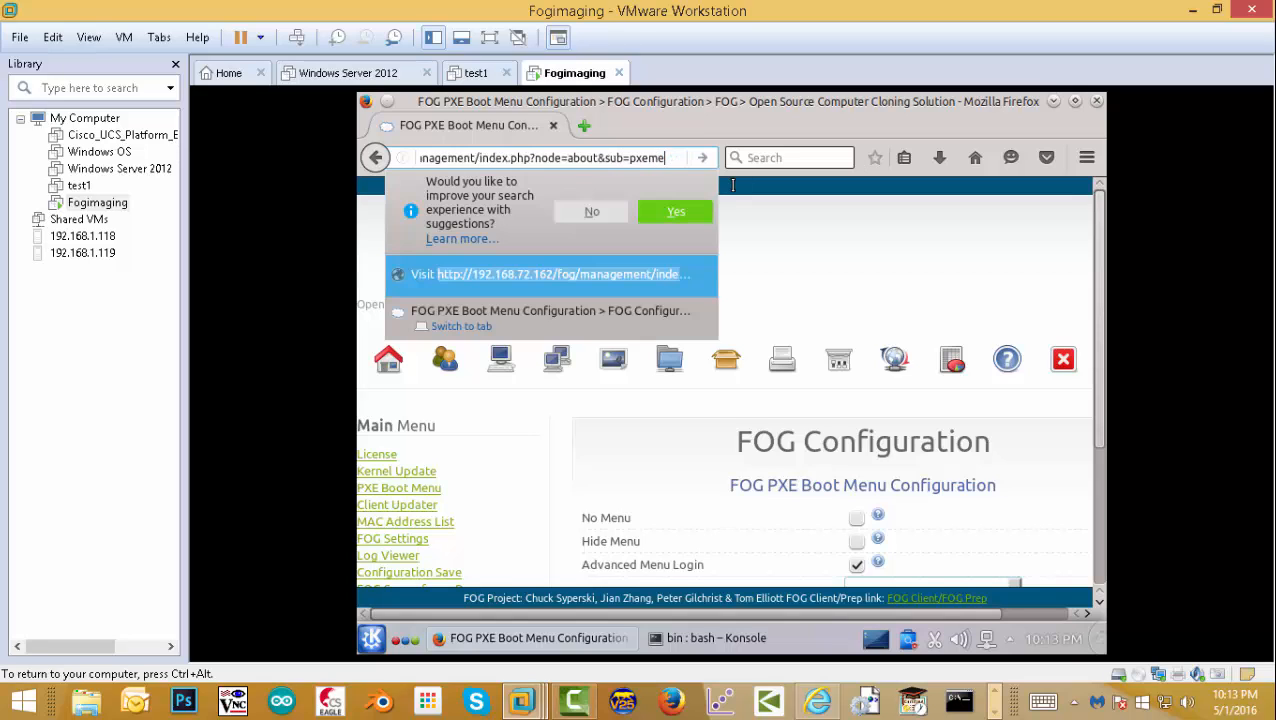
{"action": "key", "text": "ctrl+shift+k"}
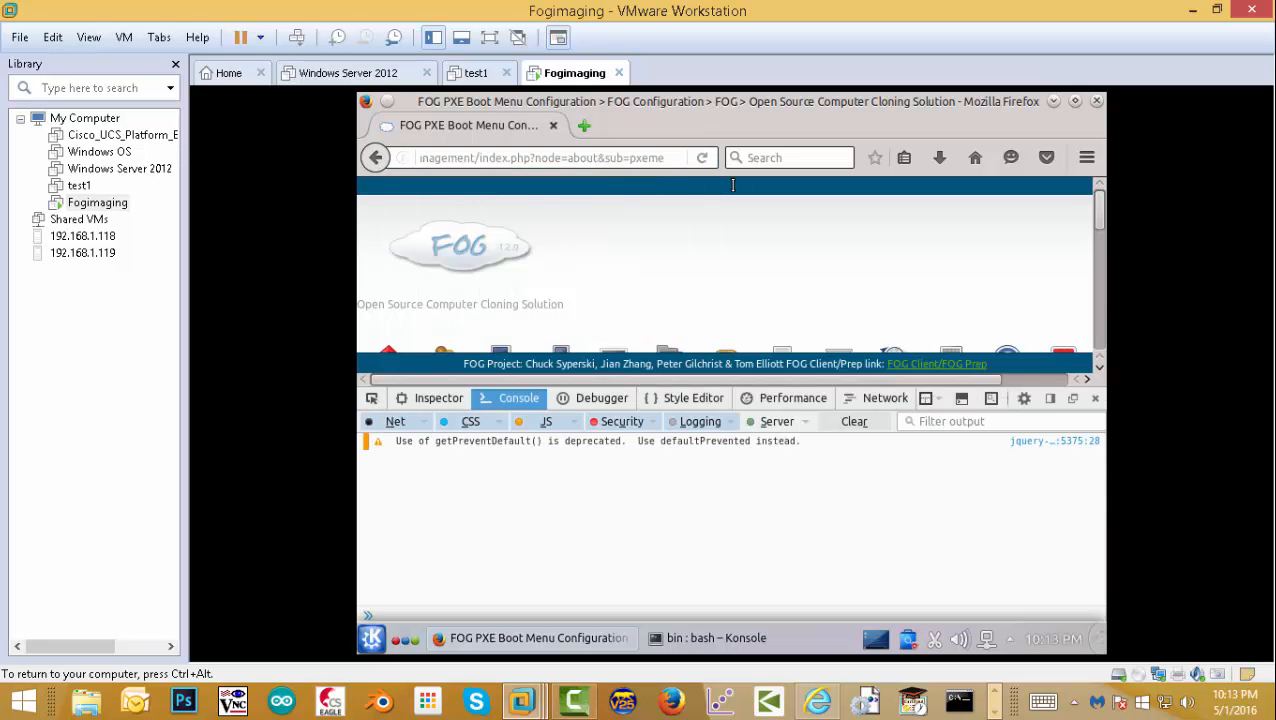
{"action": "left_click", "coordinate": [1096, 399]}
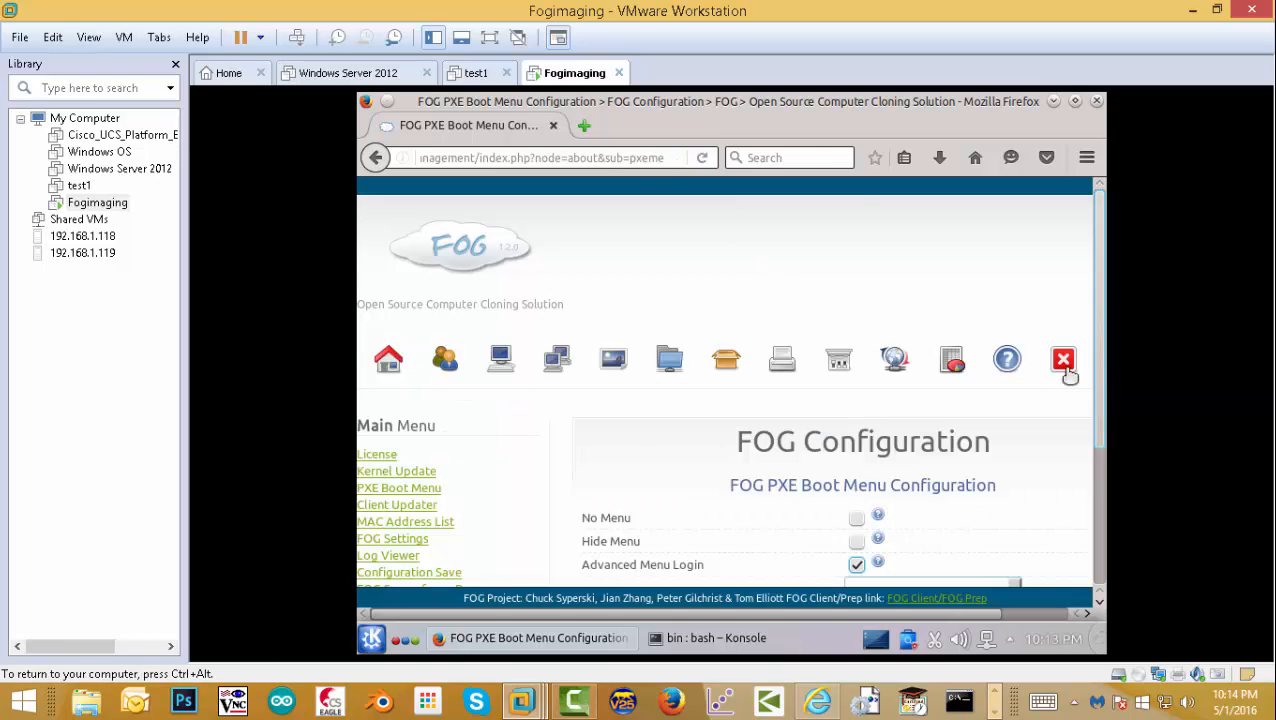
{"action": "left_click", "coordinate": [660, 160]}
{"action": "key", "text": "BackSpace"}
{"action": "key", "text": "BackSpace"}
{"action": "key", "text": "BackSpace"}
{"action": "key", "text": "BackSpace"}
{"action": "key", "text": "BackSpace"}
{"action": "key", "text": "BackSpace"}
{"action": "key", "text": "BackSpace"}
{"action": "key", "text": "BackSpace"}
{"action": "key", "text": "BackSpace"}
{"action": "key", "text": "BackSpace"}
{"action": "key", "text": "BackSpace"}
{"action": "key", "text": "BackSpace"}
{"action": "key", "text": "BackSpace"}
{"action": "key", "text": "BackSpace"}
{"action": "key", "text": "BackSpace"}
{"action": "key", "text": "BackSpace"}
{"action": "key", "text": "BackSpace"}
{"action": "key", "text": "BackSpace"}
{"action": "key", "text": "BackSpace"}
{"action": "key", "text": "BackSpace"}
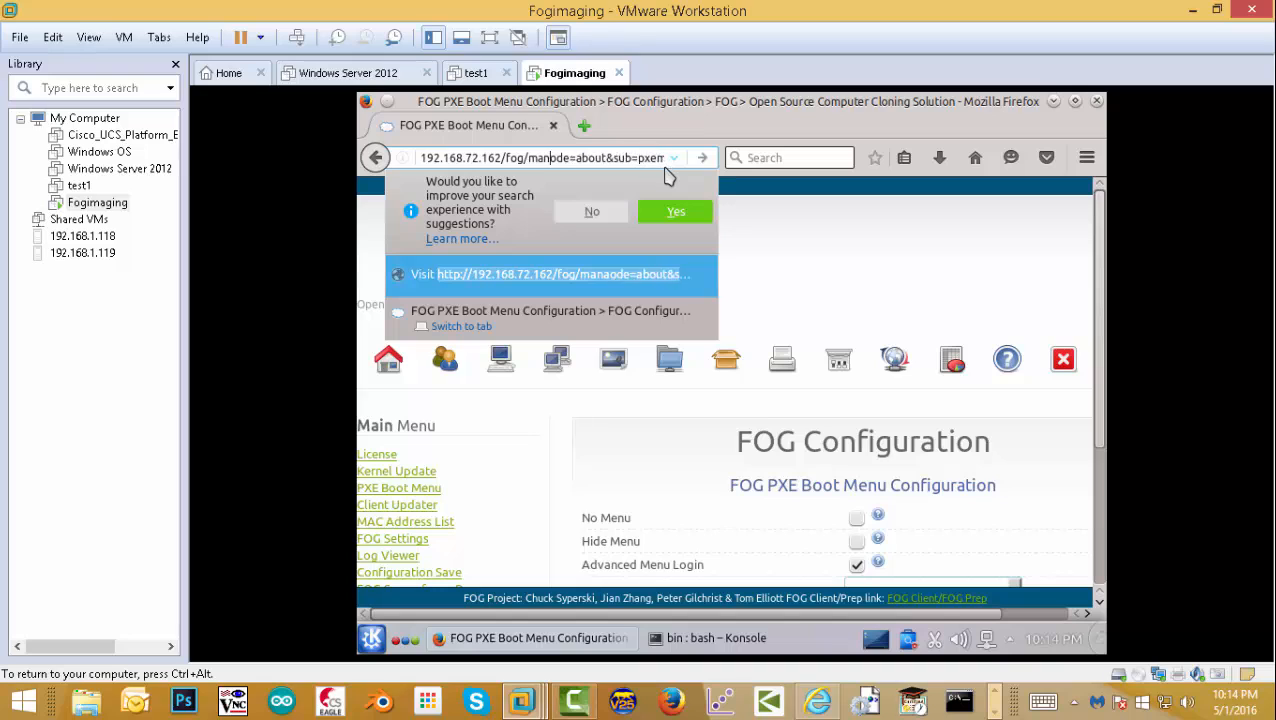
{"action": "left_click", "coordinate": [659, 157]}
{"action": "key", "text": "BackSpace"}
{"action": "key", "text": "BackSpace"}
{"action": "key", "text": "BackSpace"}
{"action": "key", "text": "BackSpace"}
{"action": "key", "text": "BackSpace"}
{"action": "key", "text": "BackSpace"}
{"action": "key", "text": "BackSpace"}
{"action": "key", "text": "BackSpace"}
{"action": "key", "text": "BackSpace"}
{"action": "key", "text": "BackSpace"}
{"action": "key", "text": "BackSpace"}
{"action": "key", "text": "BackSpace"}
{"action": "key", "text": "BackSpace"}
{"action": "key", "text": "BackSpace"}
{"action": "key", "text": "BackSpace"}
{"action": "key", "text": "BackSpace"}
{"action": "key", "text": "BackSpace"}
{"action": "key", "text": "BackSpace"}
{"action": "key", "text": "BackSpace"}
{"action": "key", "text": "BackSpace"}
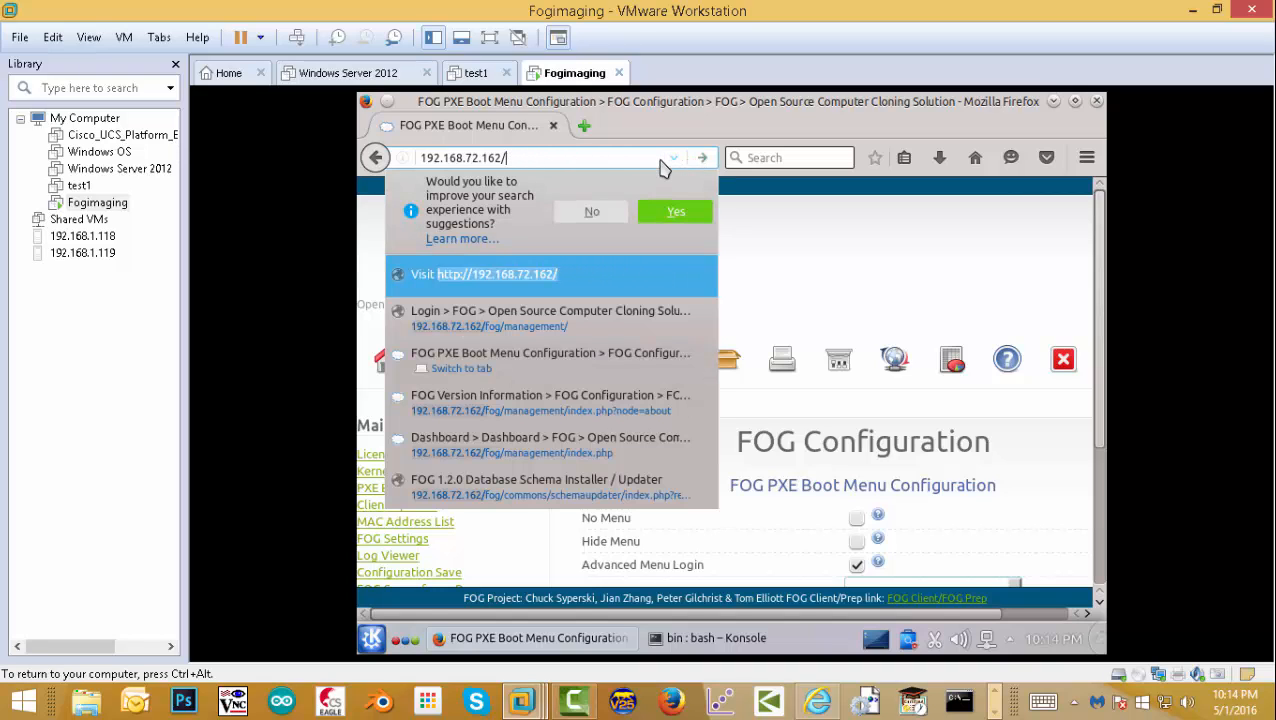
{"action": "key", "text": "Return"}
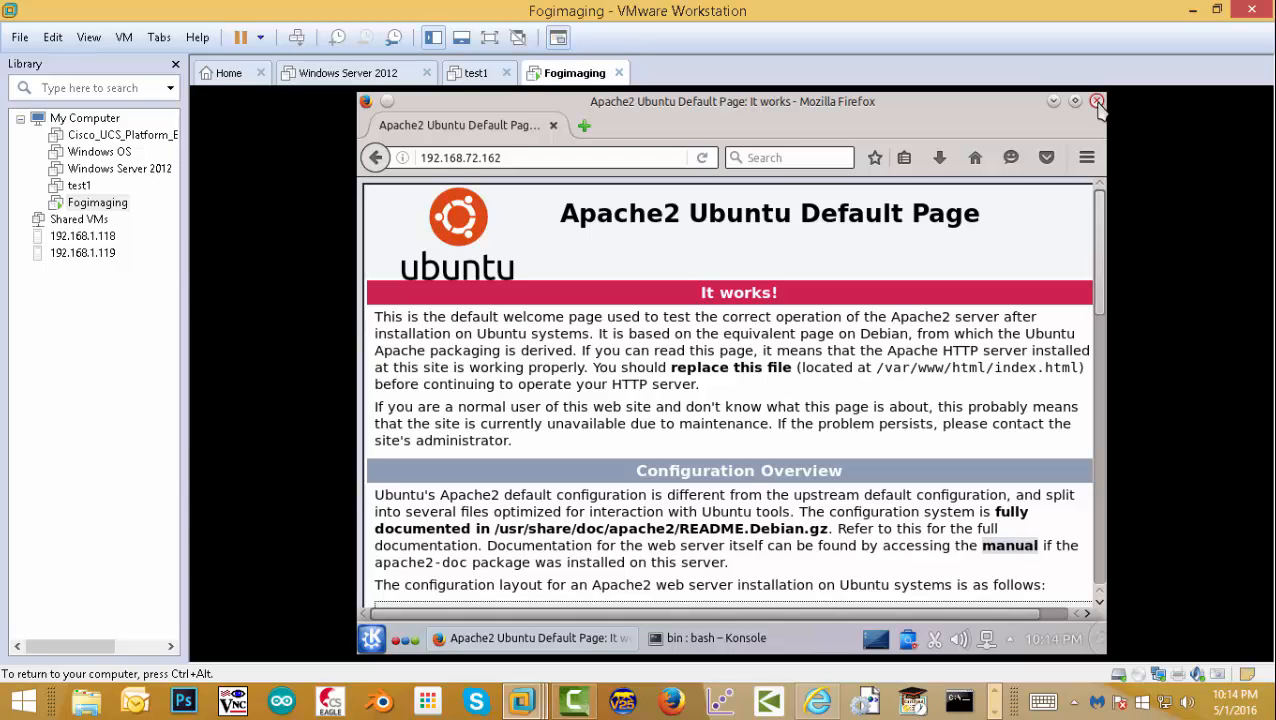
- Append /fog to the address to reach FOG Management and view FOG Configuration's version information
{"action": "left_click", "coordinate": [537, 157]}
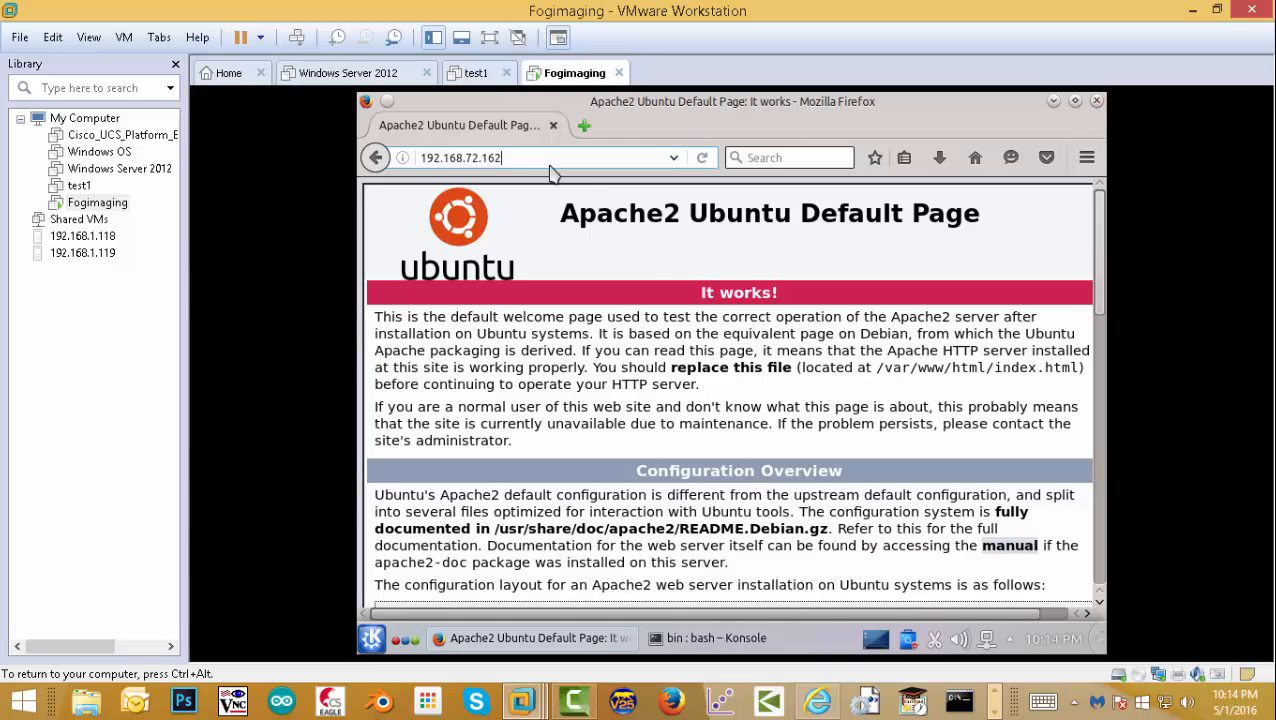
{"action": "type", "text": "/f"}
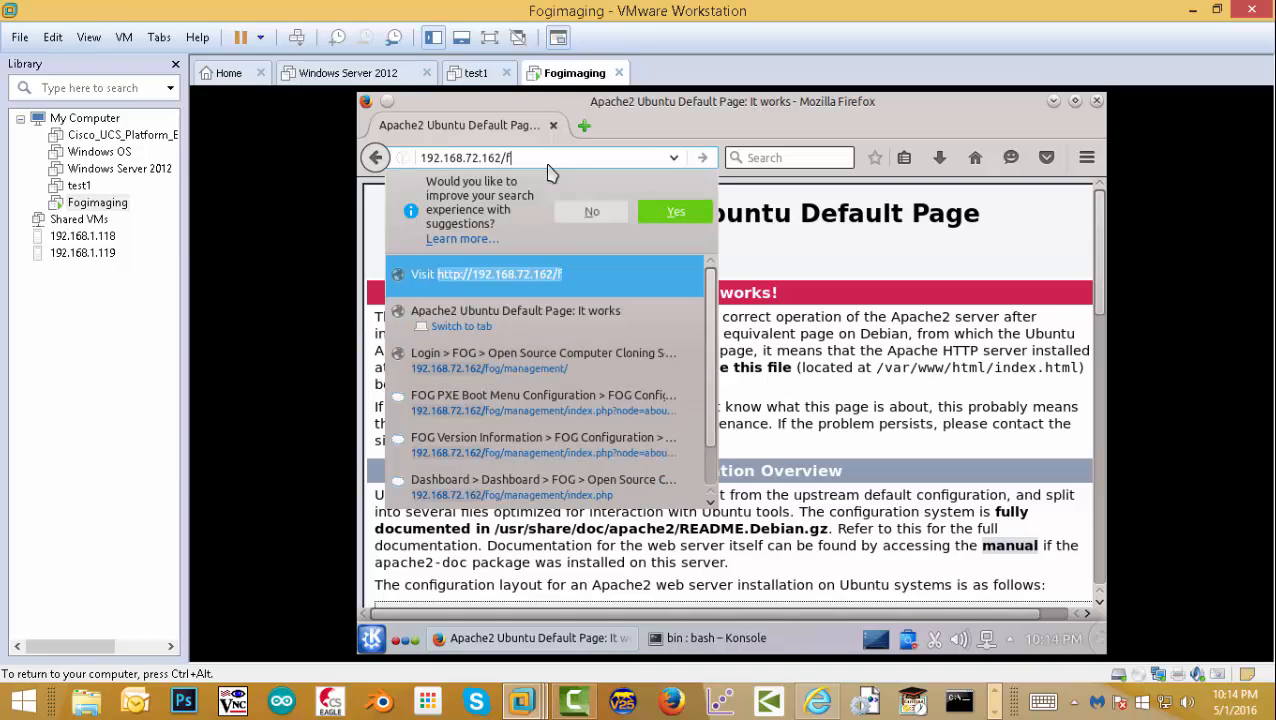
{"action": "type", "text": "og"}
{"action": "key", "text": "Return"}
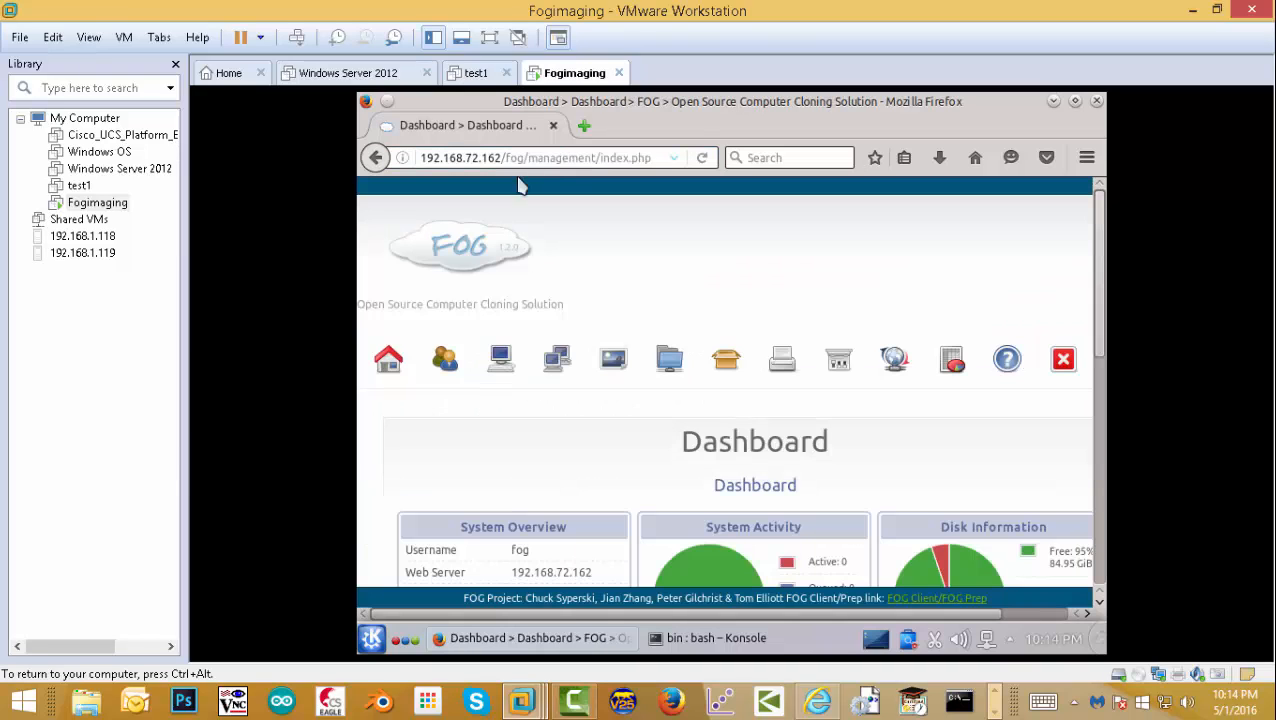
{"action": "left_click", "coordinate": [1007, 362]}
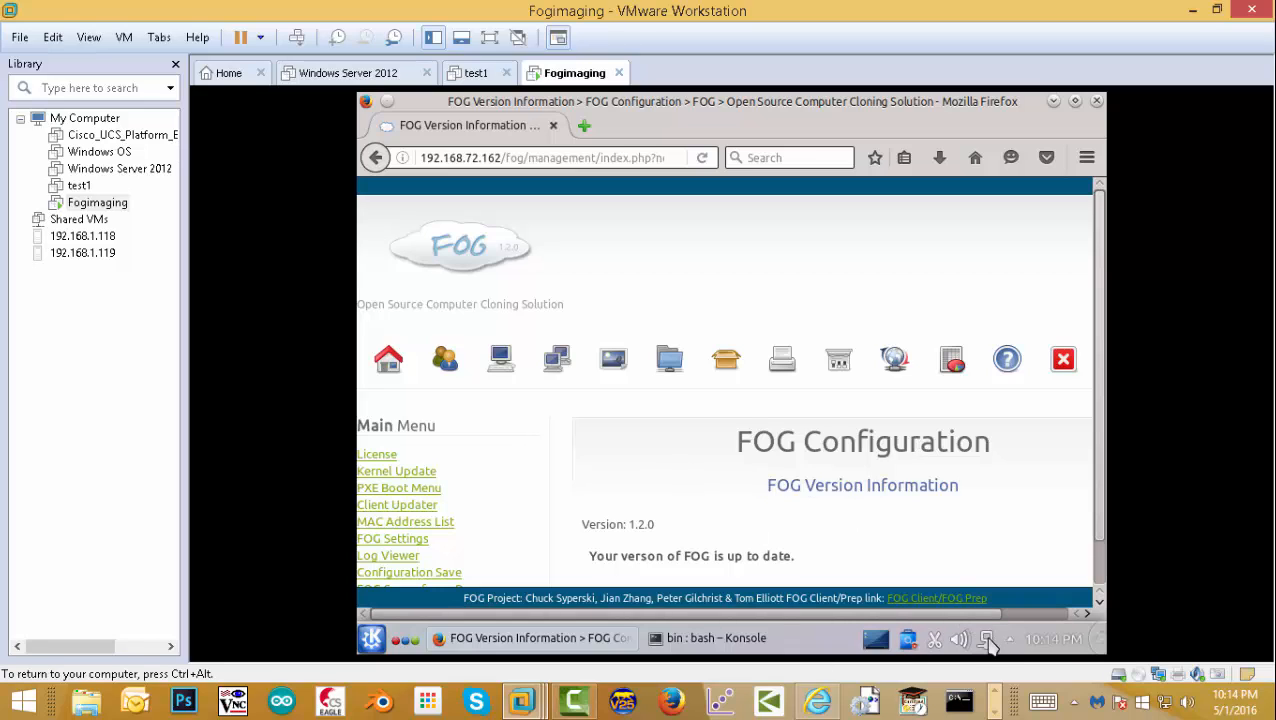
- Set Wired connection 1 to manual IPv4 with address 10.0.0.1 and netmask 255.0.0.0
{"action": "left_click", "coordinate": [987, 642]}
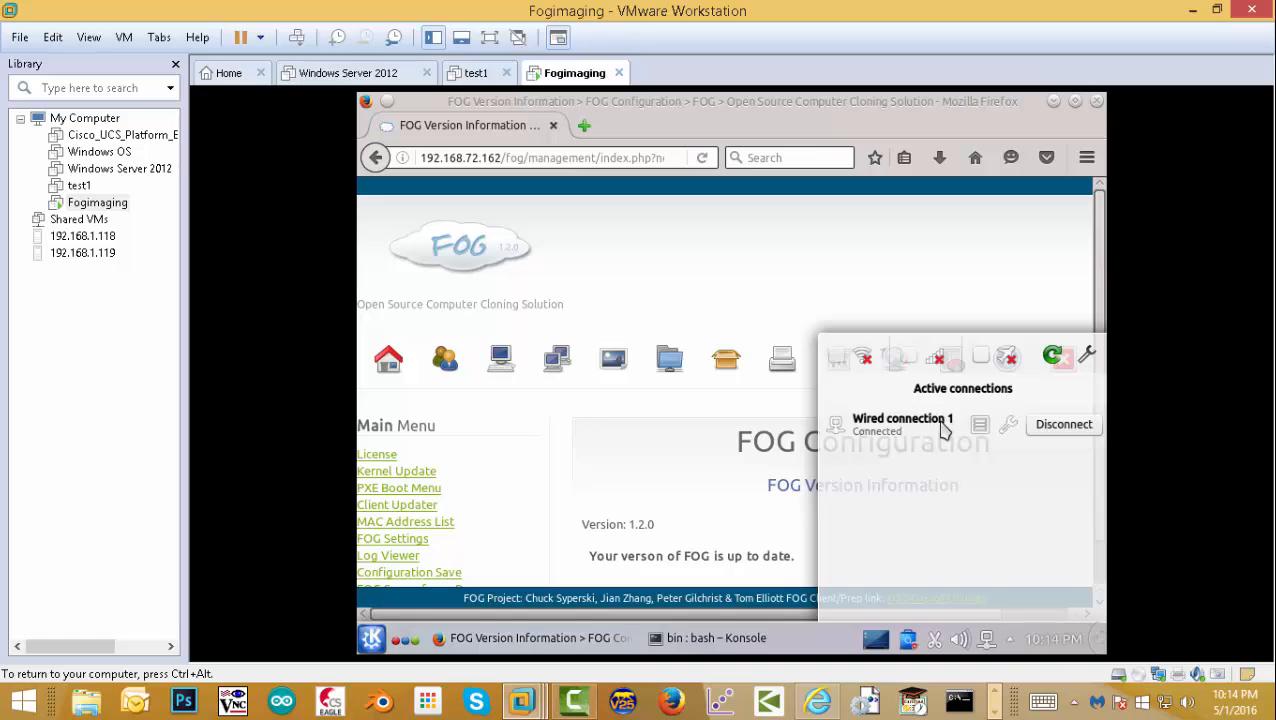
{"action": "left_click", "coordinate": [1010, 427]}
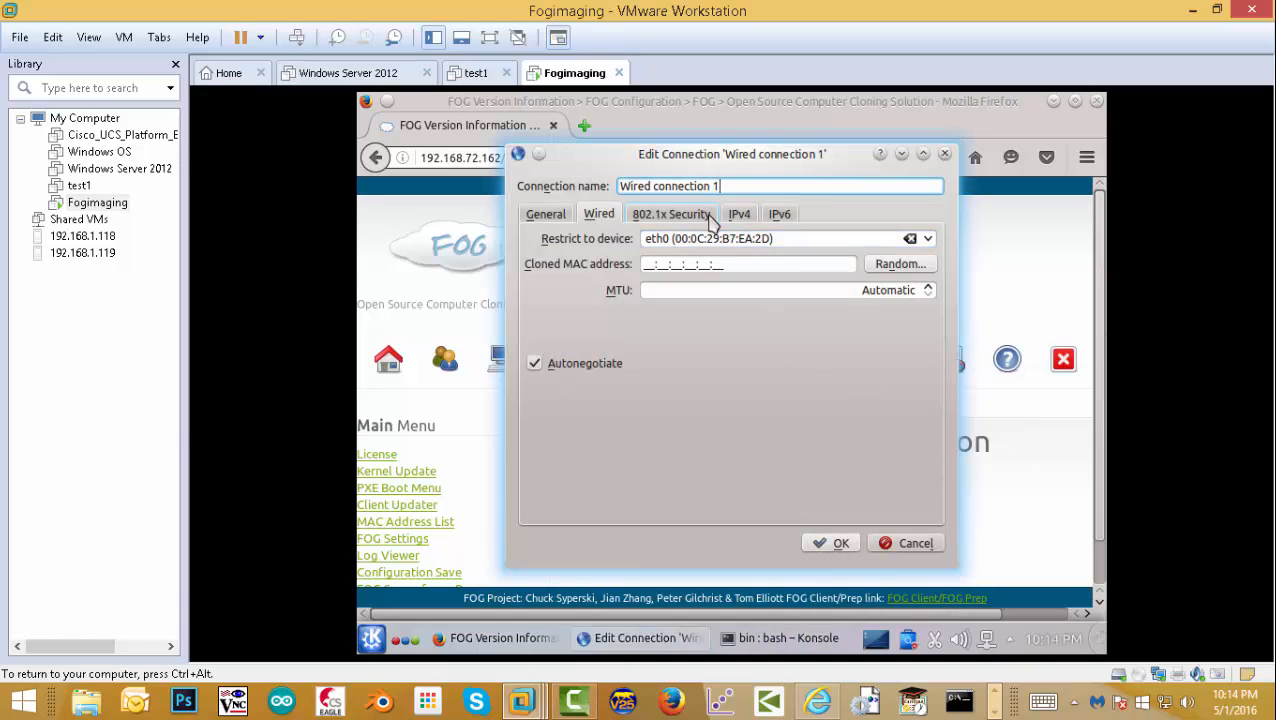
{"action": "left_click", "coordinate": [740, 215]}
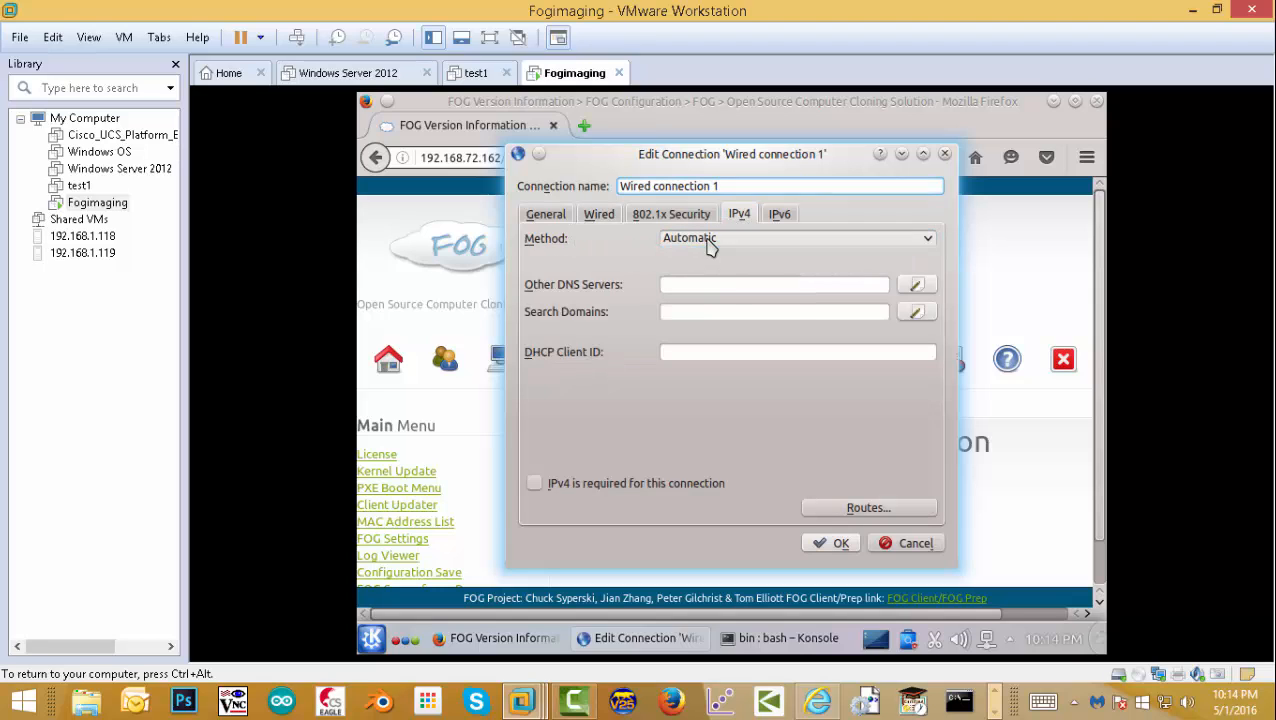
{"action": "left_click", "coordinate": [708, 240]}
{"action": "left_click", "coordinate": [717, 302]}
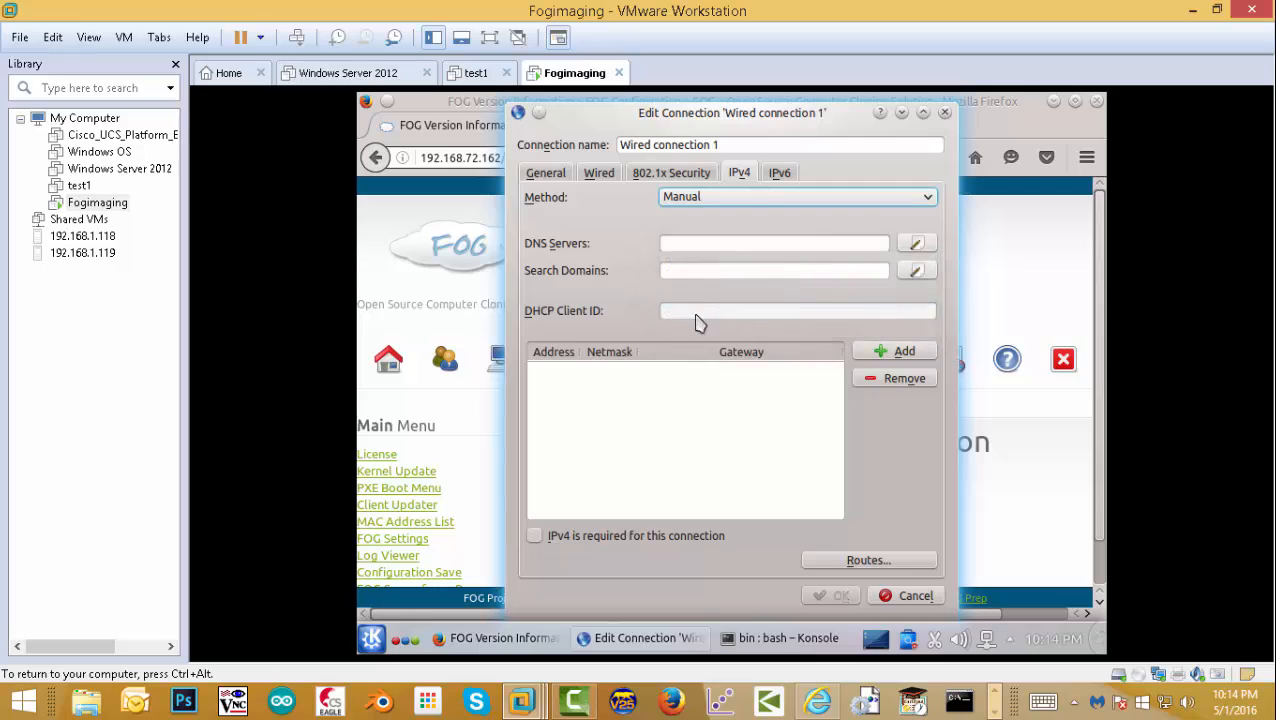
{"action": "left_click", "coordinate": [891, 356]}
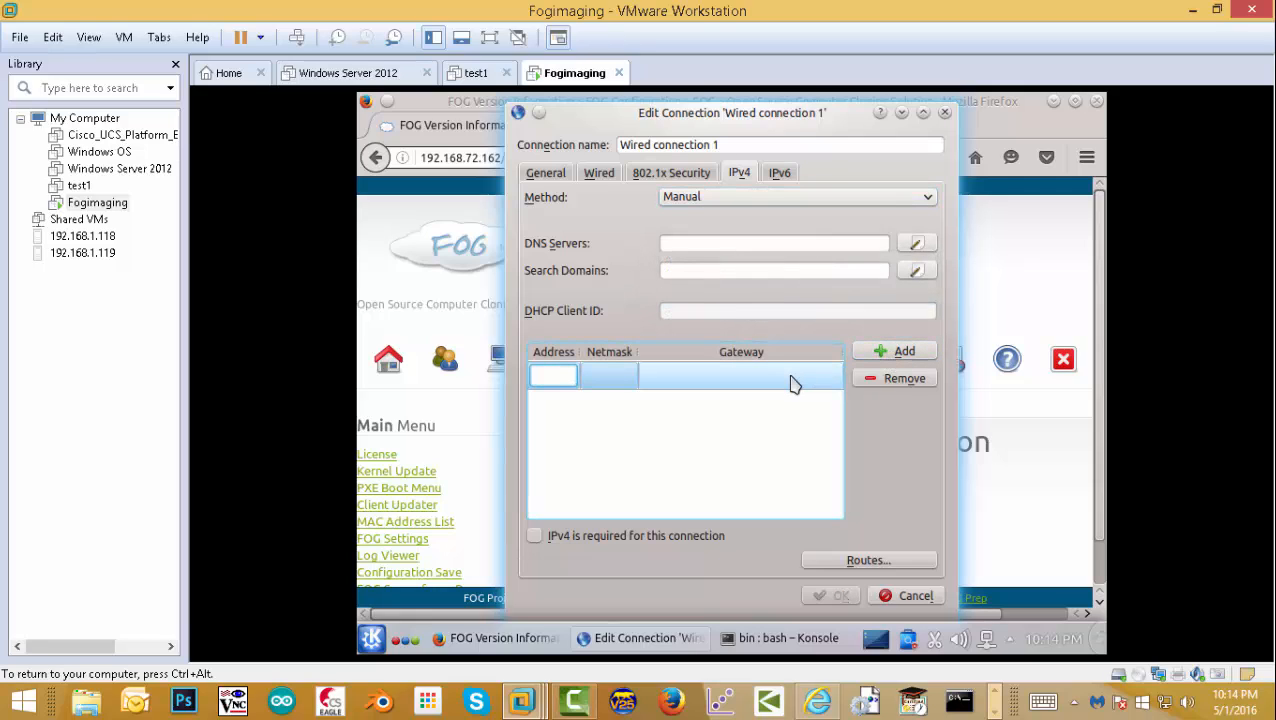
{"action": "type", "text": "10"}
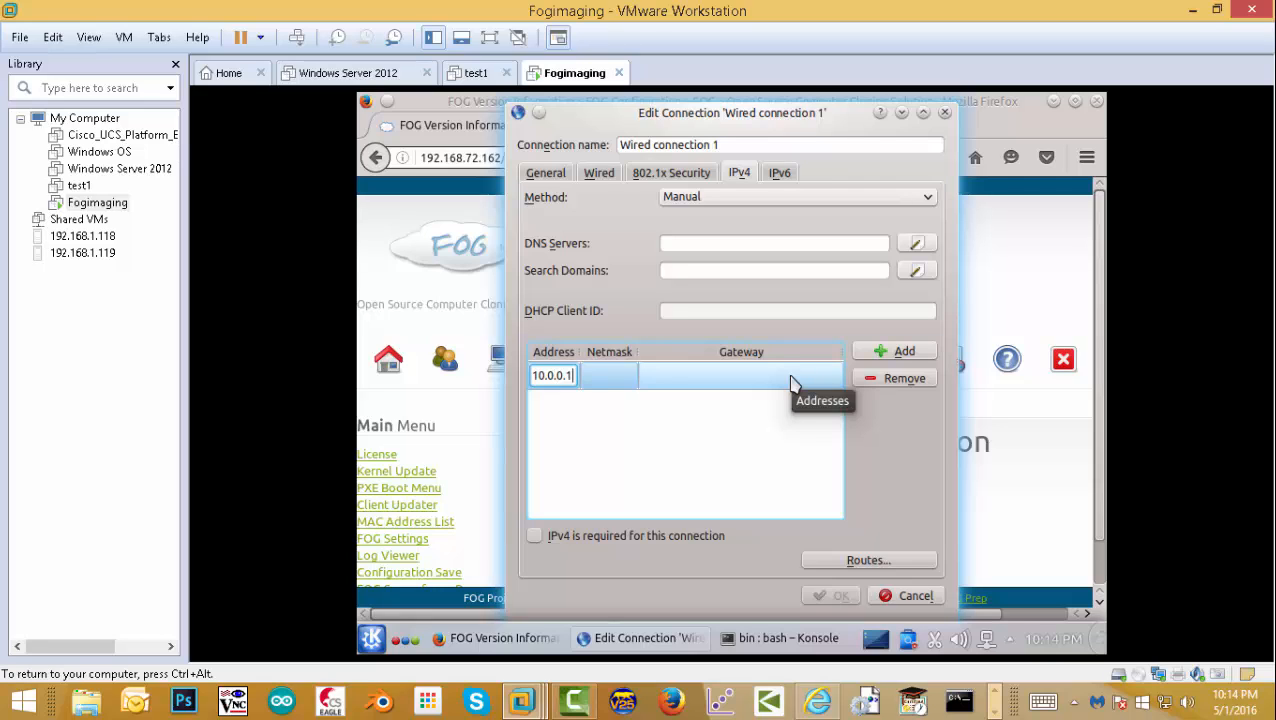
{"action": "type", "text": ".0.0.1"}
{"action": "key", "text": "Tab"}
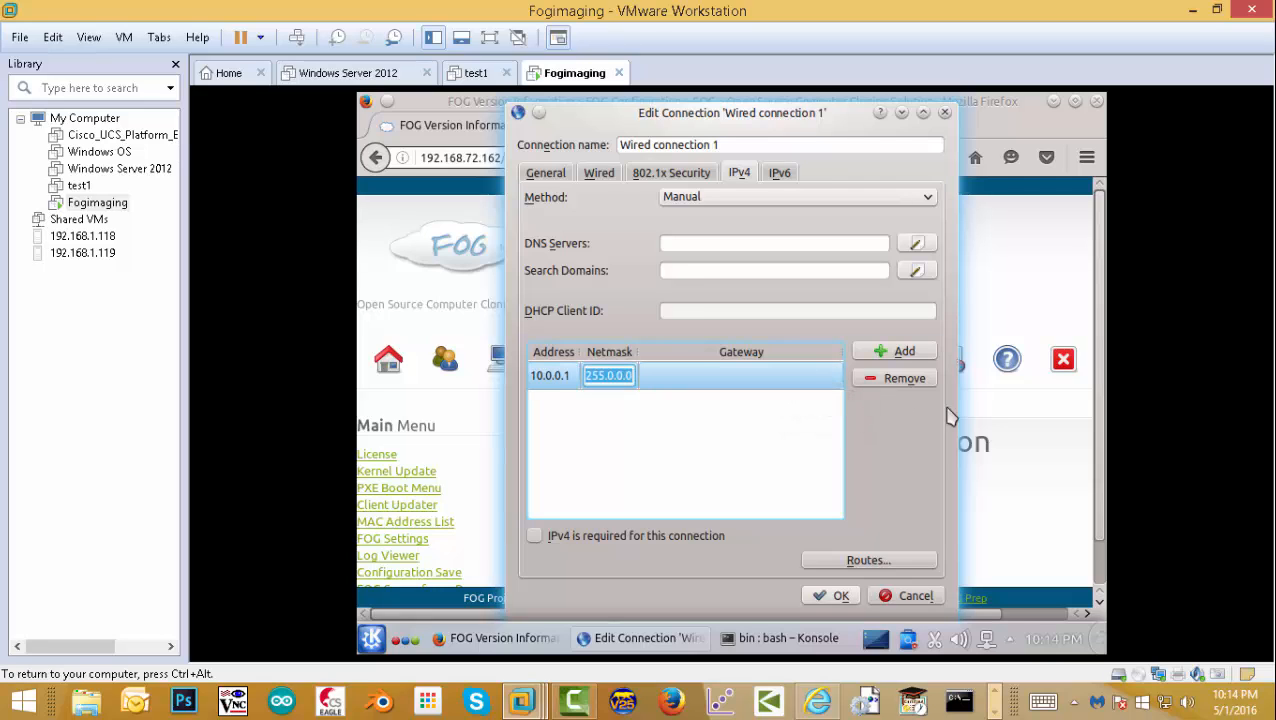
{"action": "left_click", "coordinate": [829, 596]}
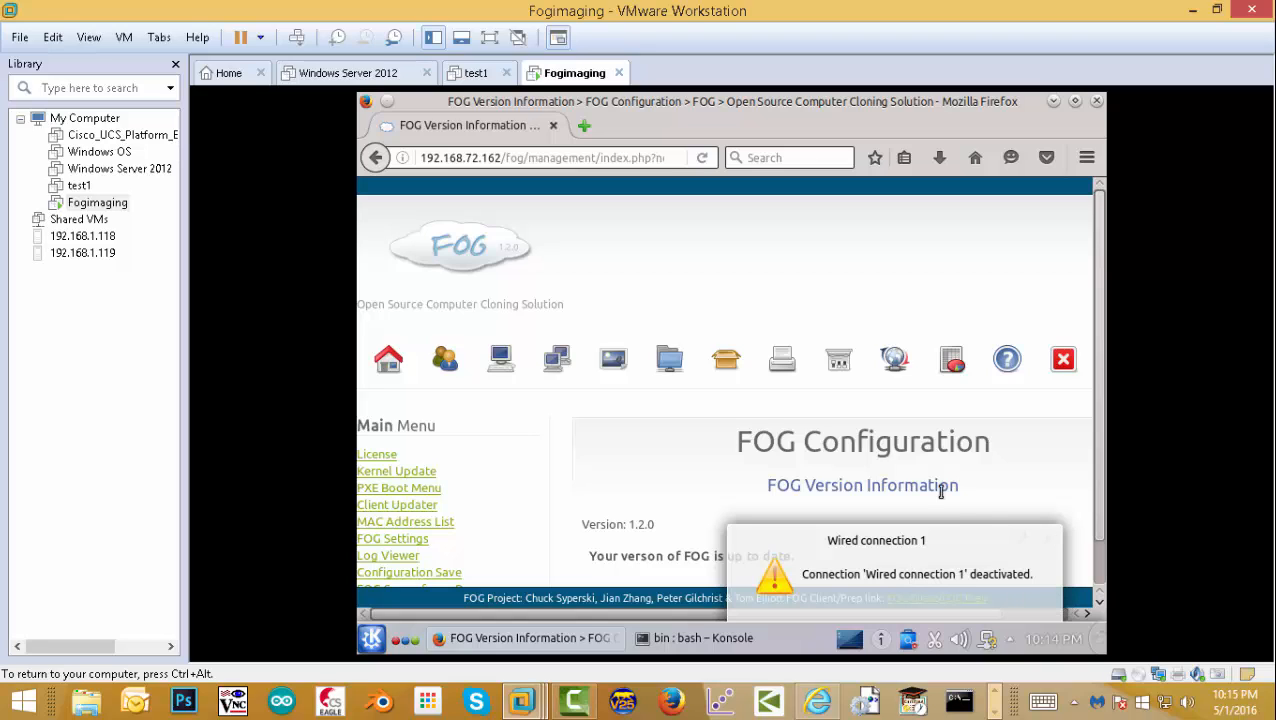
- Verify the saved IPv4 settings of Wired connection 1, then close Firefox
{"action": "left_click", "coordinate": [1047, 537]}
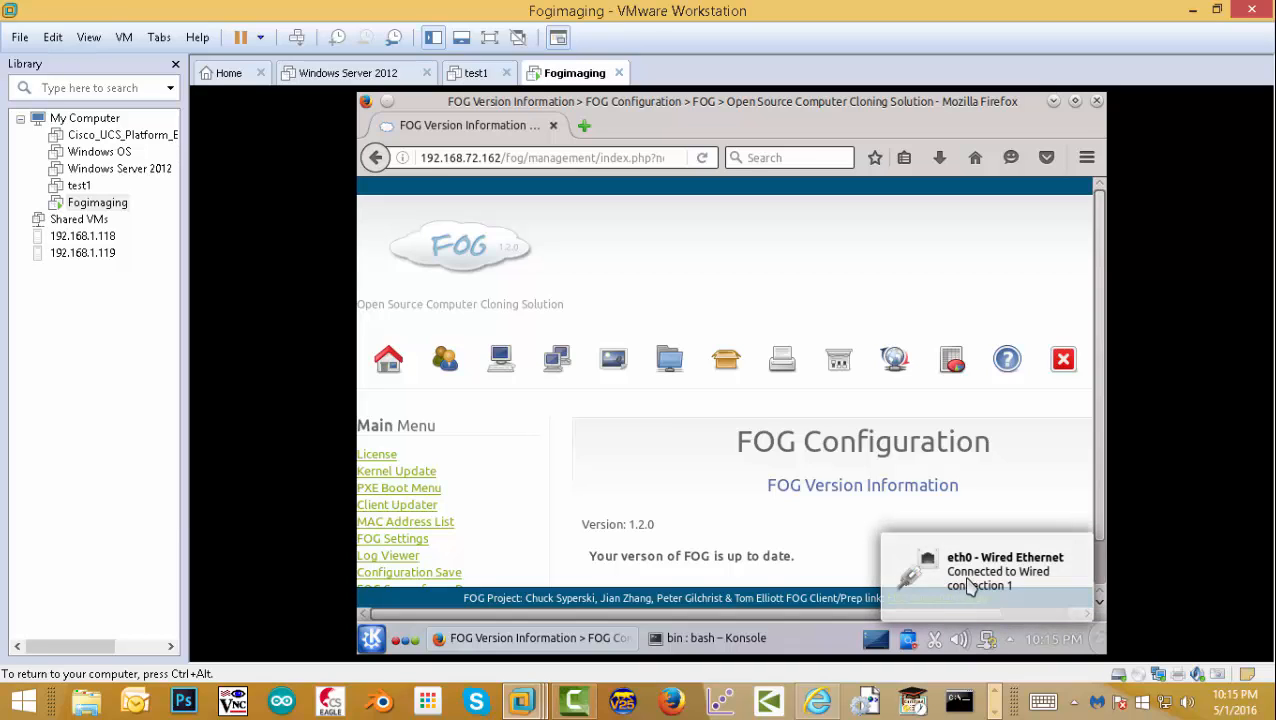
{"action": "left_click", "coordinate": [984, 642]}
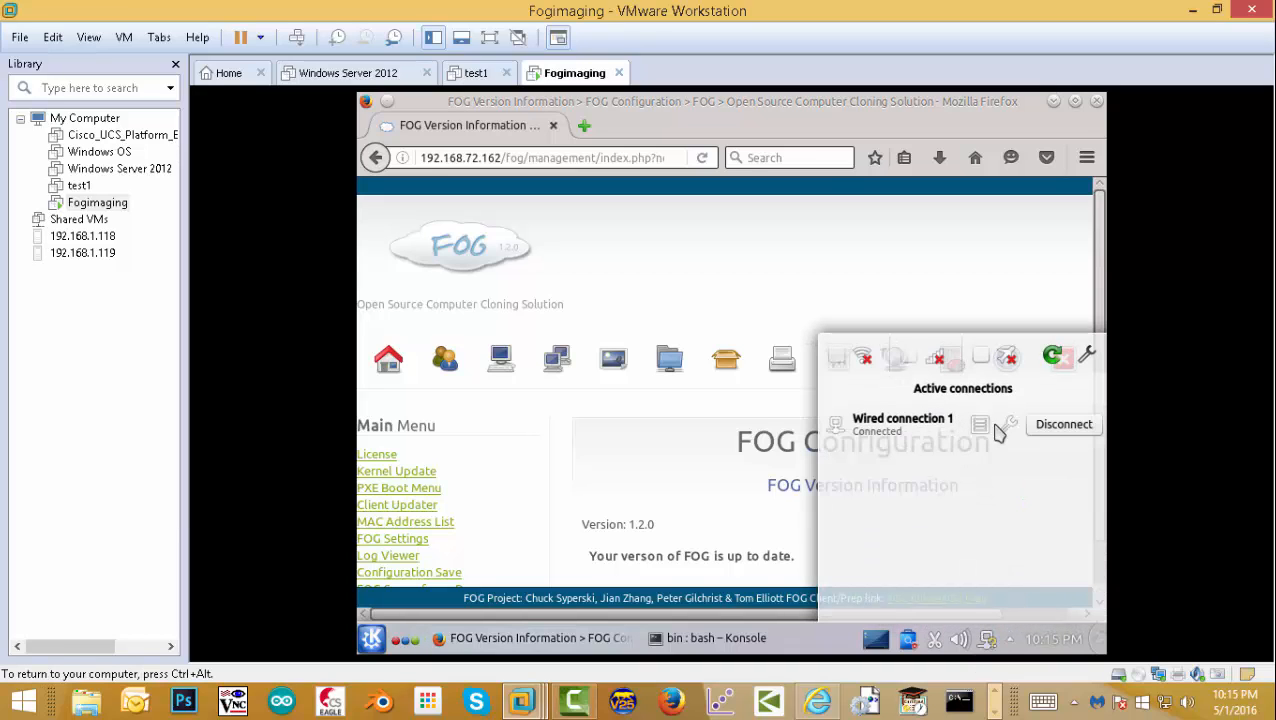
{"action": "left_click", "coordinate": [1007, 427]}
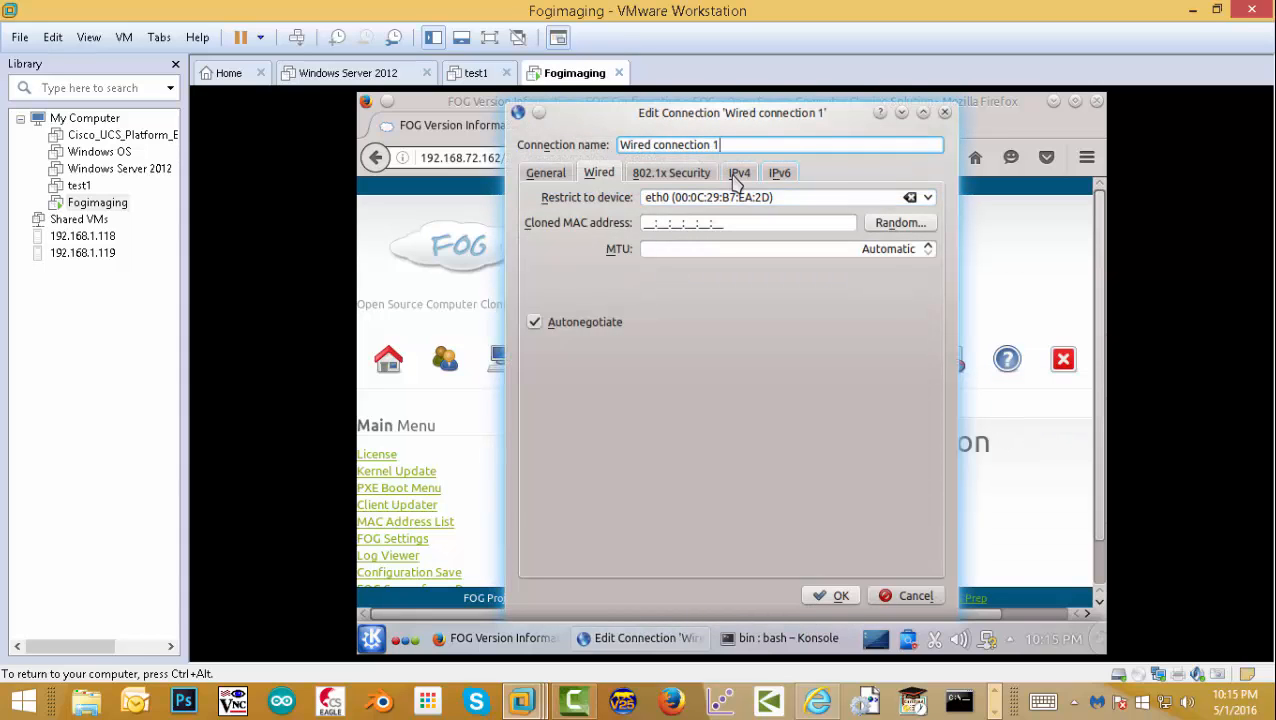
{"action": "left_click", "coordinate": [737, 174]}
{"action": "left_click", "coordinate": [944, 112]}
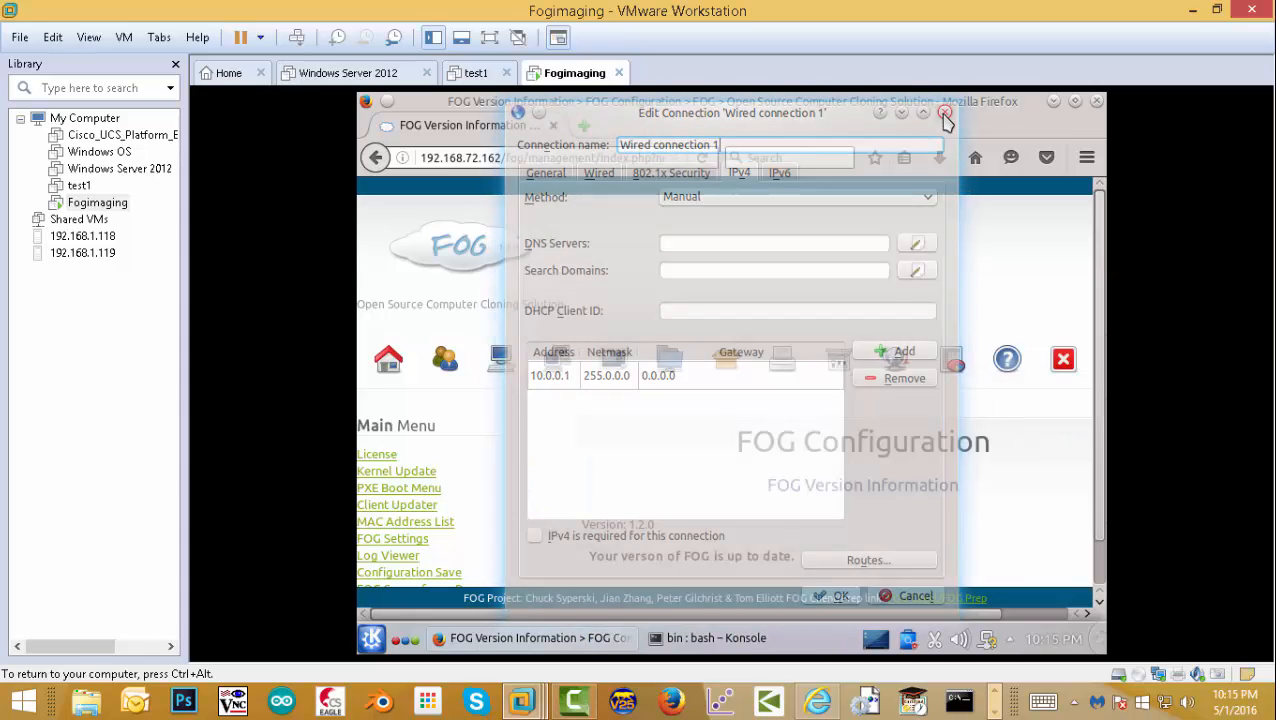
{"action": "left_click", "coordinate": [1096, 102]}
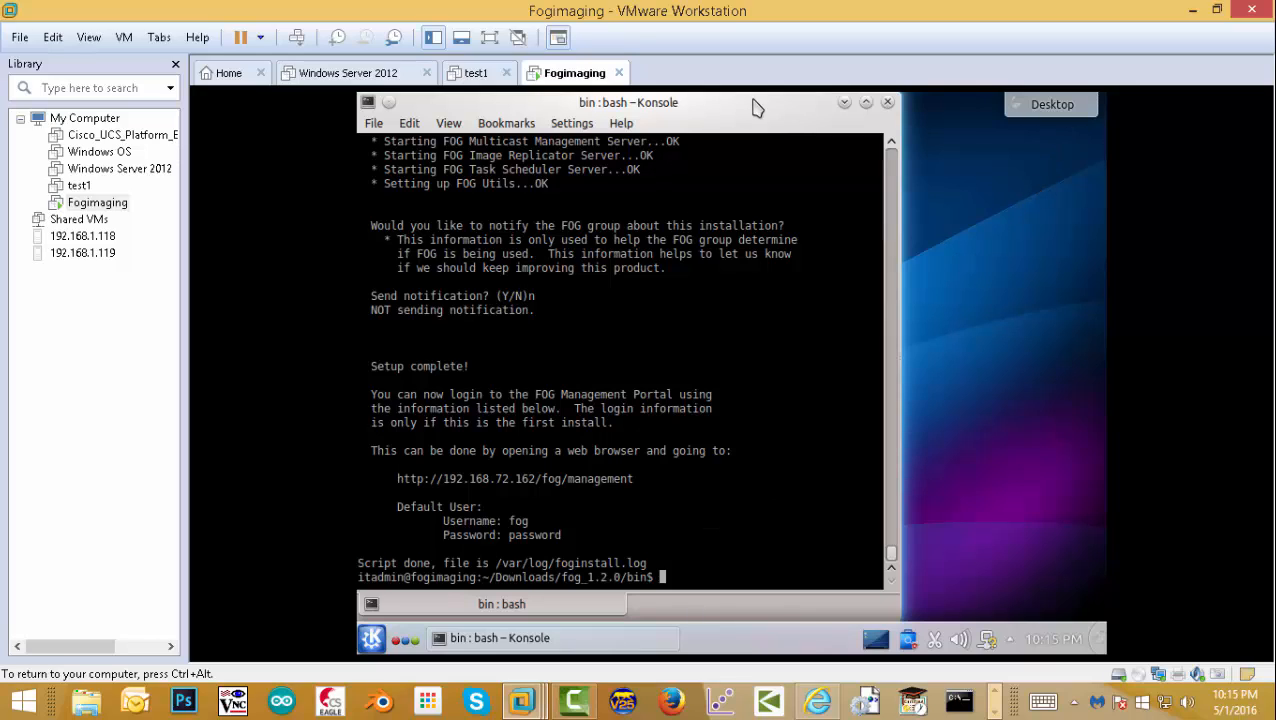
{"action": "left_click_drag", "start_coordinate": [755, 113], "coordinate": [806, 112]}
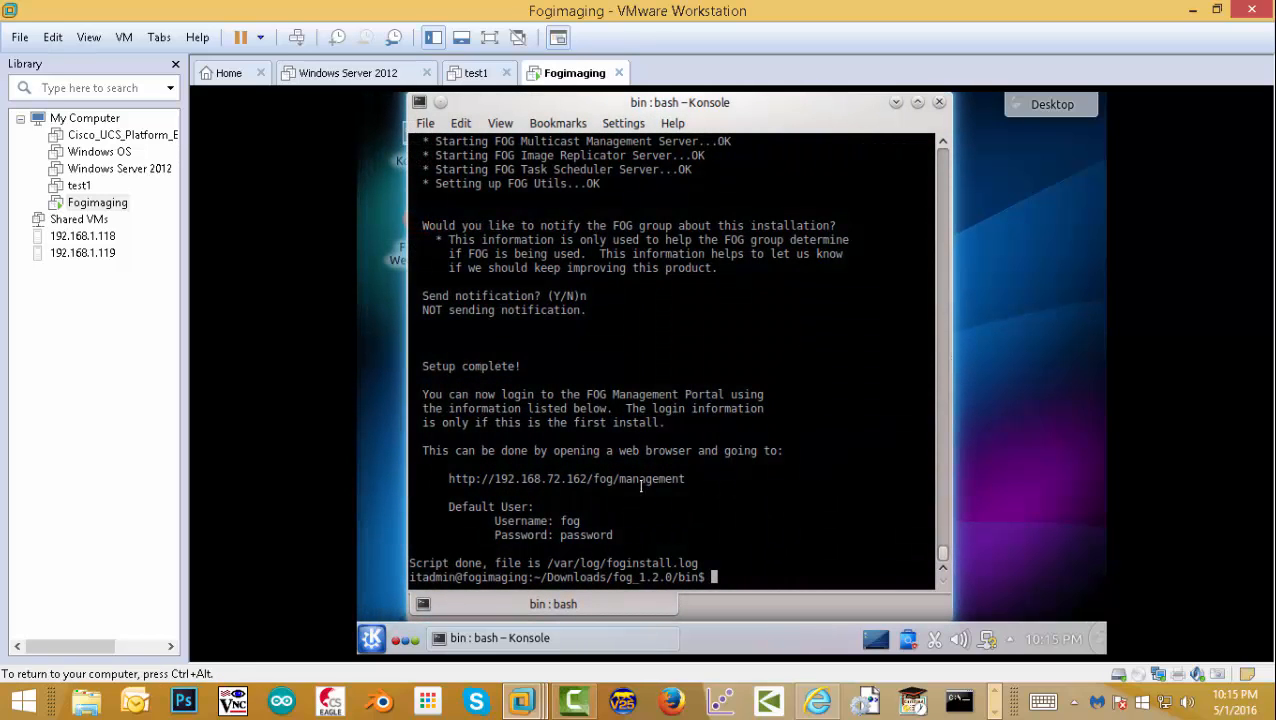
{"action": "right_click", "coordinate": [611, 476]}
{"action": "left_click", "coordinate": [614, 479]}
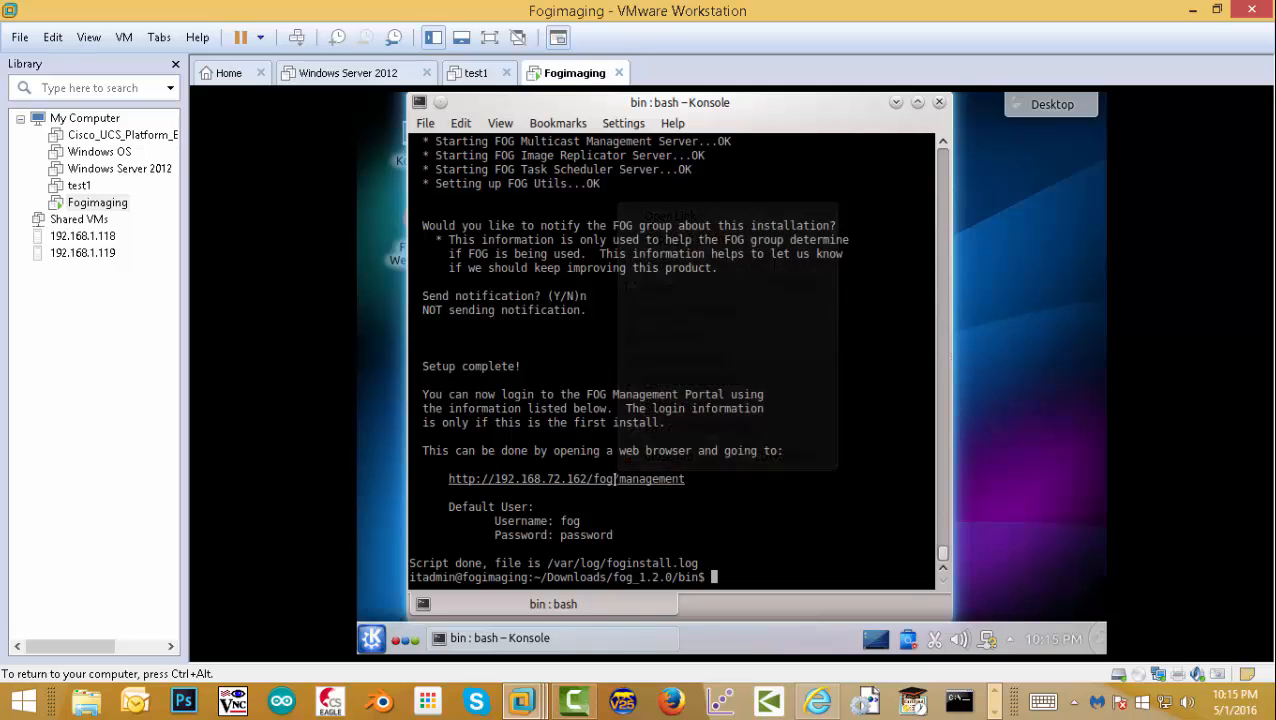
{"action": "right_click", "coordinate": [611, 475]}
{"action": "left_click", "coordinate": [724, 224]}
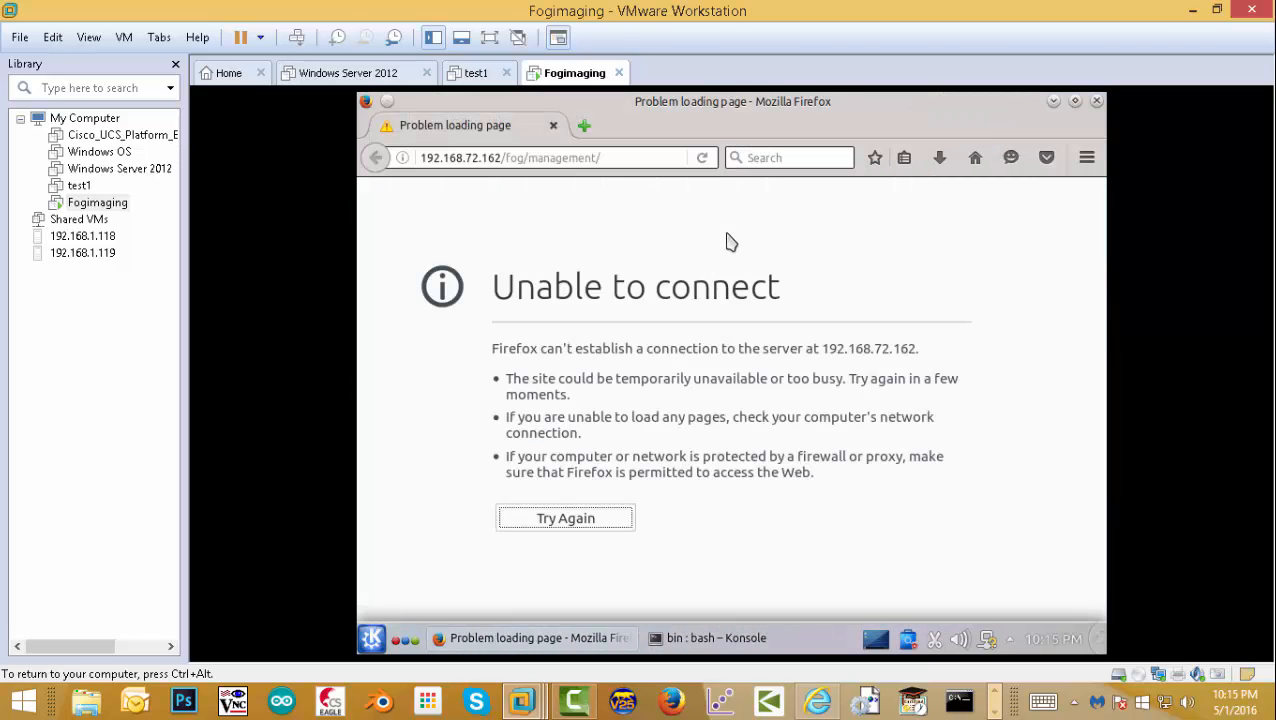
- Replace 192.168.72.162 with 10.0.0.1 in the address and load the management page
{"action": "left_click", "coordinate": [501, 161]}
{"action": "key", "text": "shift+End"}
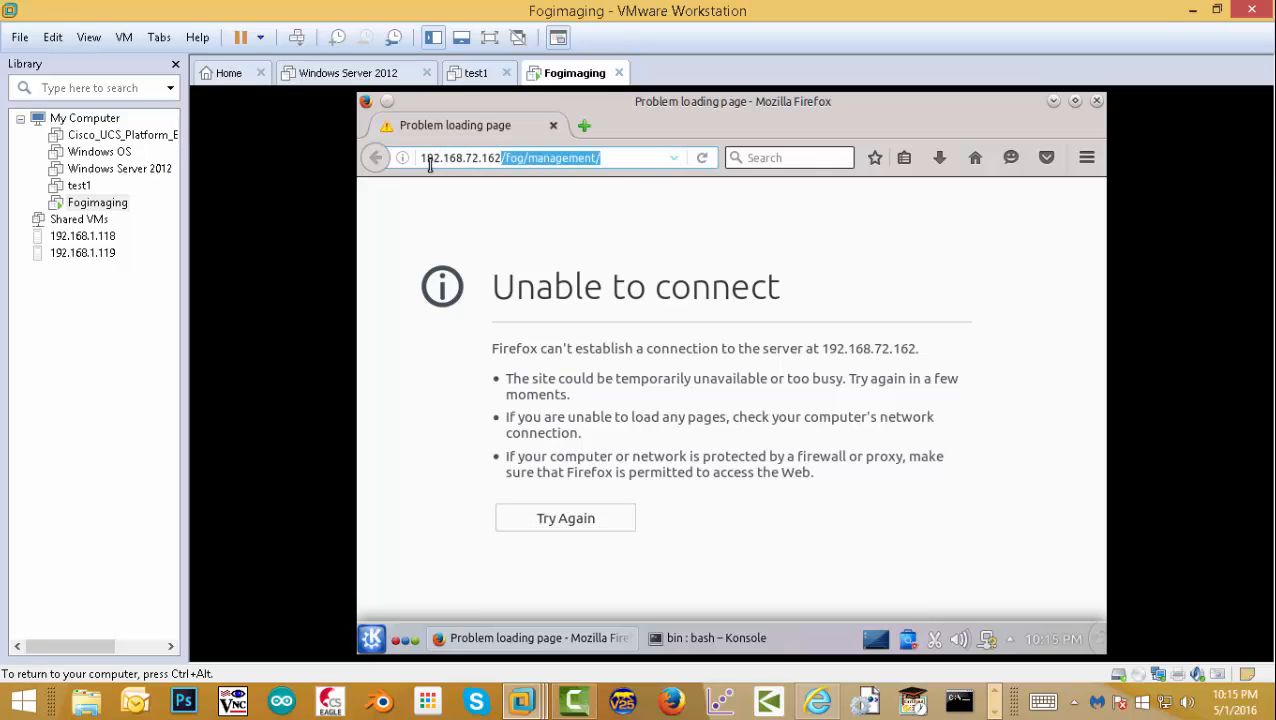
{"action": "key", "text": "shift+Home"}
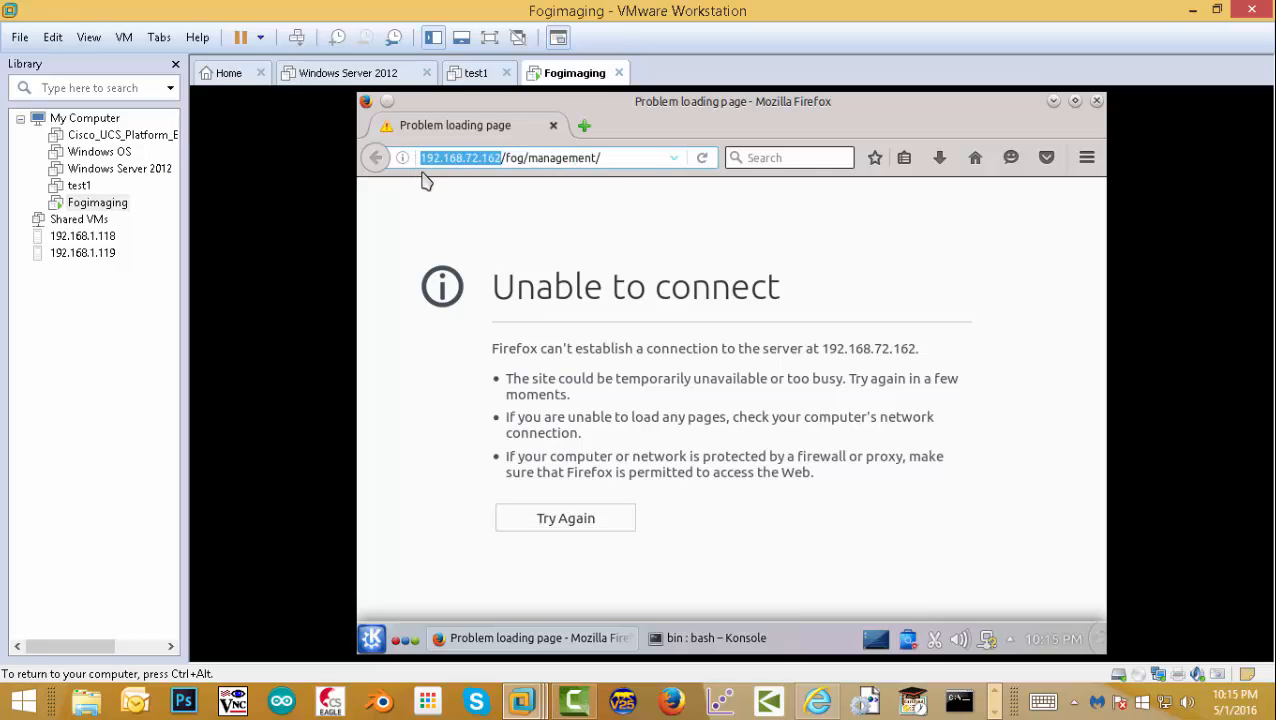
{"action": "type", "text": "10."}
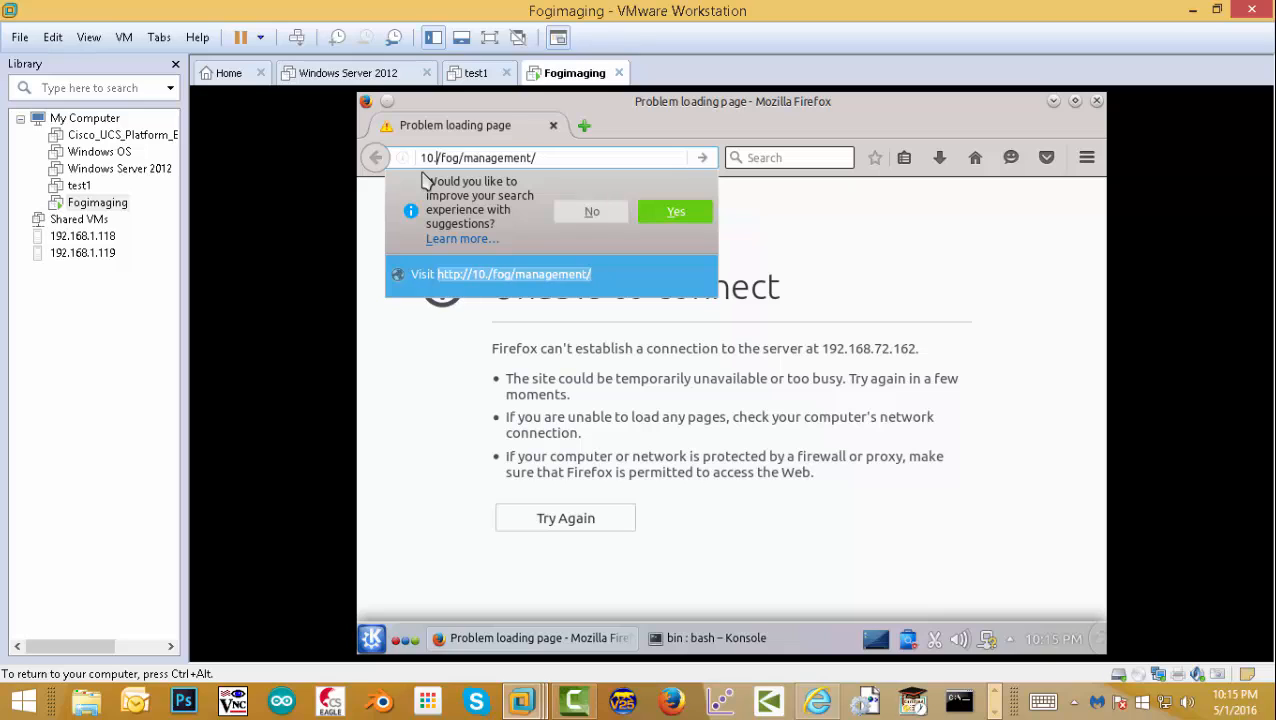
{"action": "type", "text": "0."}
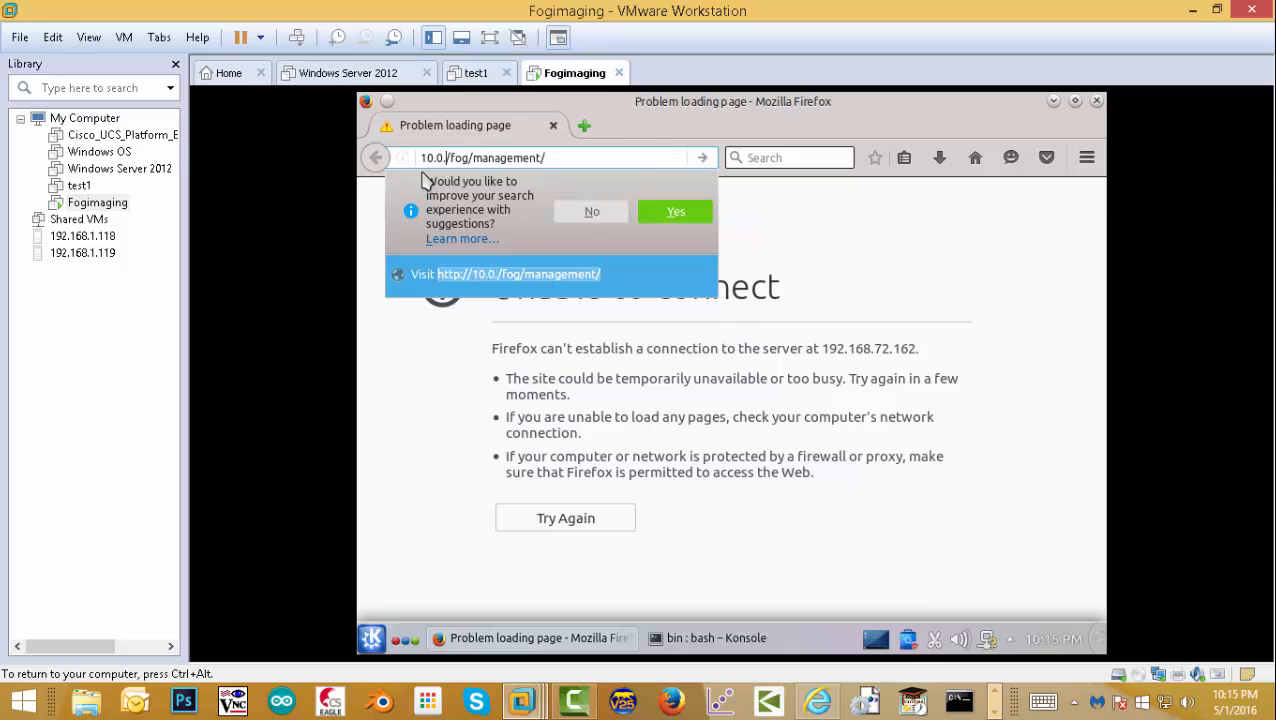
{"action": "type", "text": "0.1"}
{"action": "key", "text": "Return"}
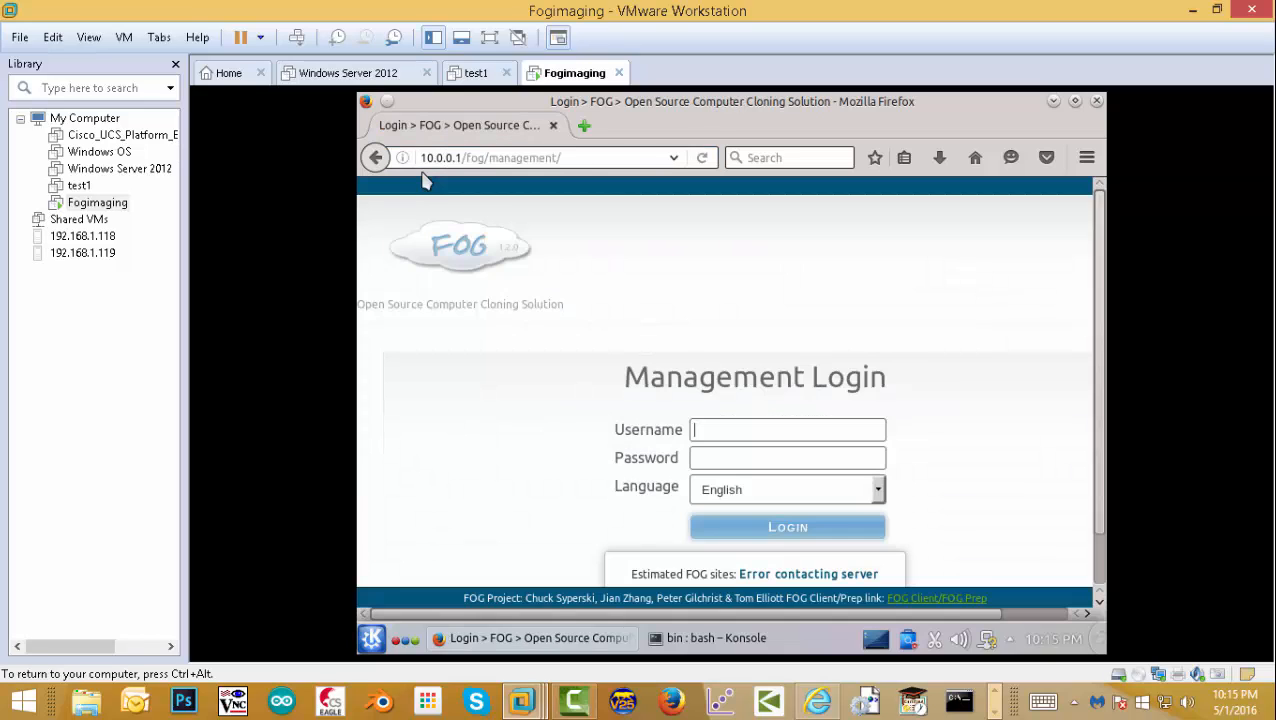
- Log in with the default FOG username and password, declining Firefox's save-login offer
{"action": "type", "text": "fog"}
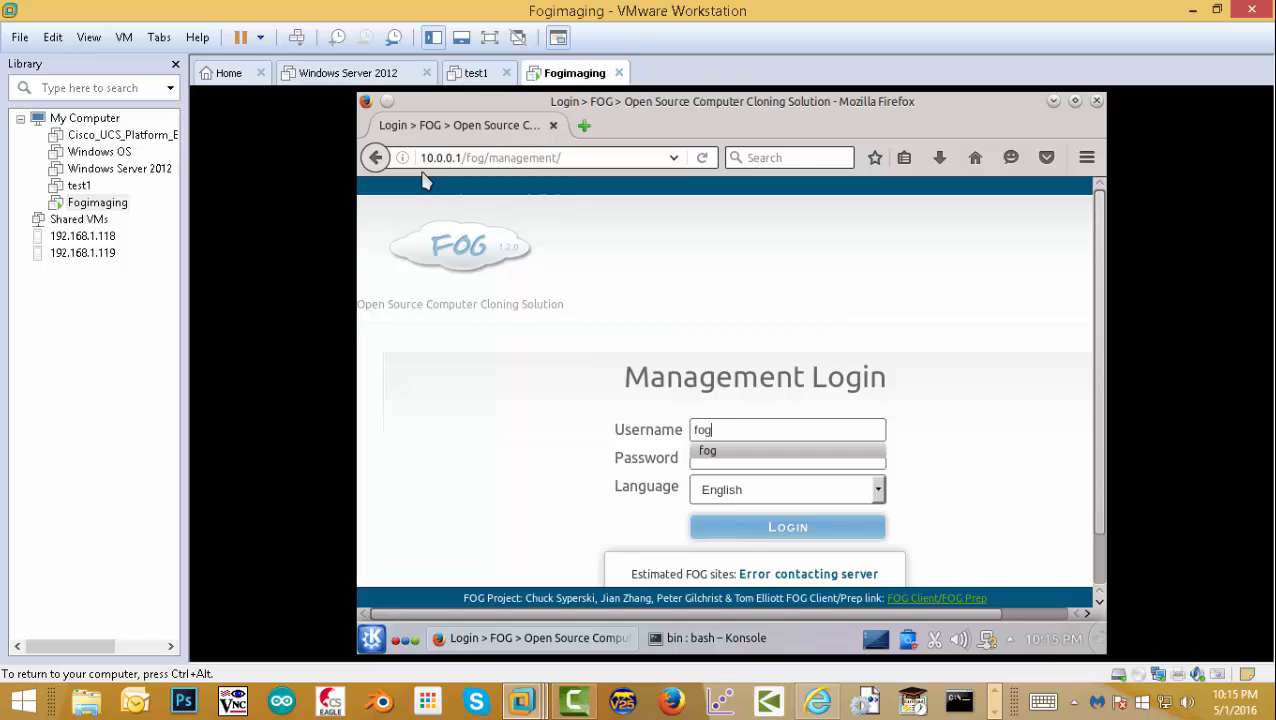
{"action": "key", "text": "Tab"}
{"action": "type", "text": "p"}
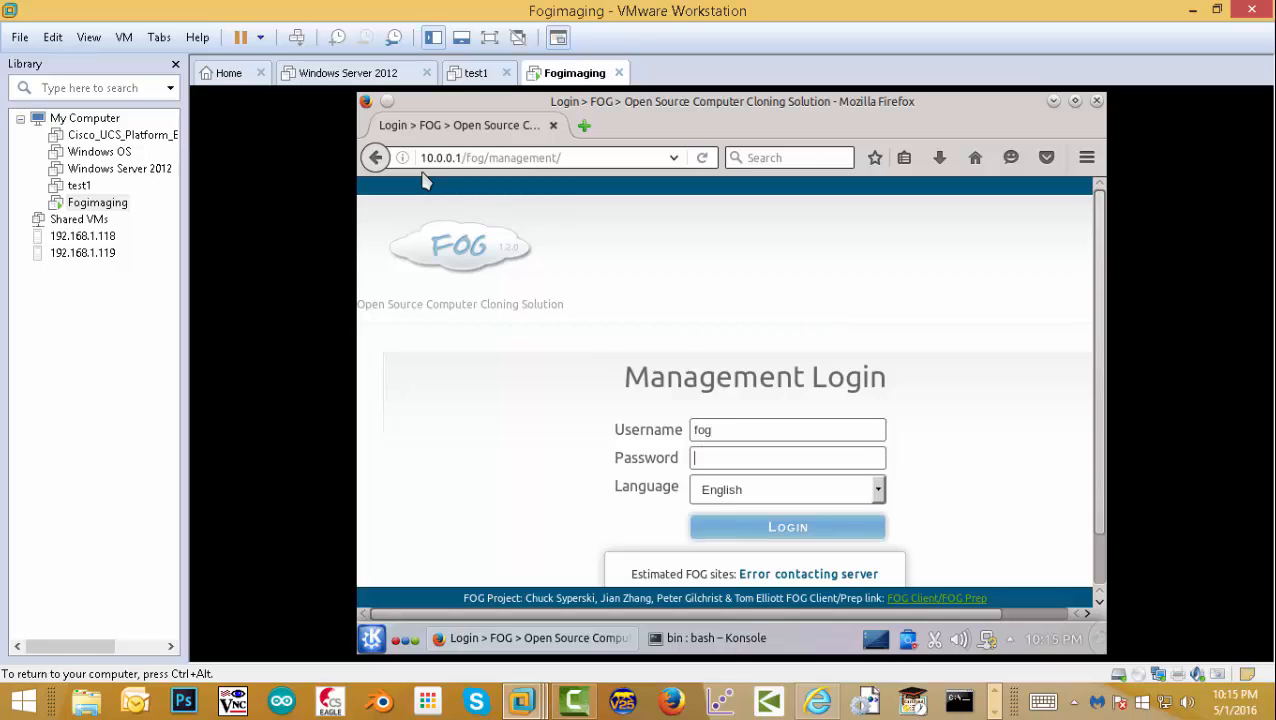
{"action": "type", "text": "pp"}
{"action": "key", "text": "Return"}
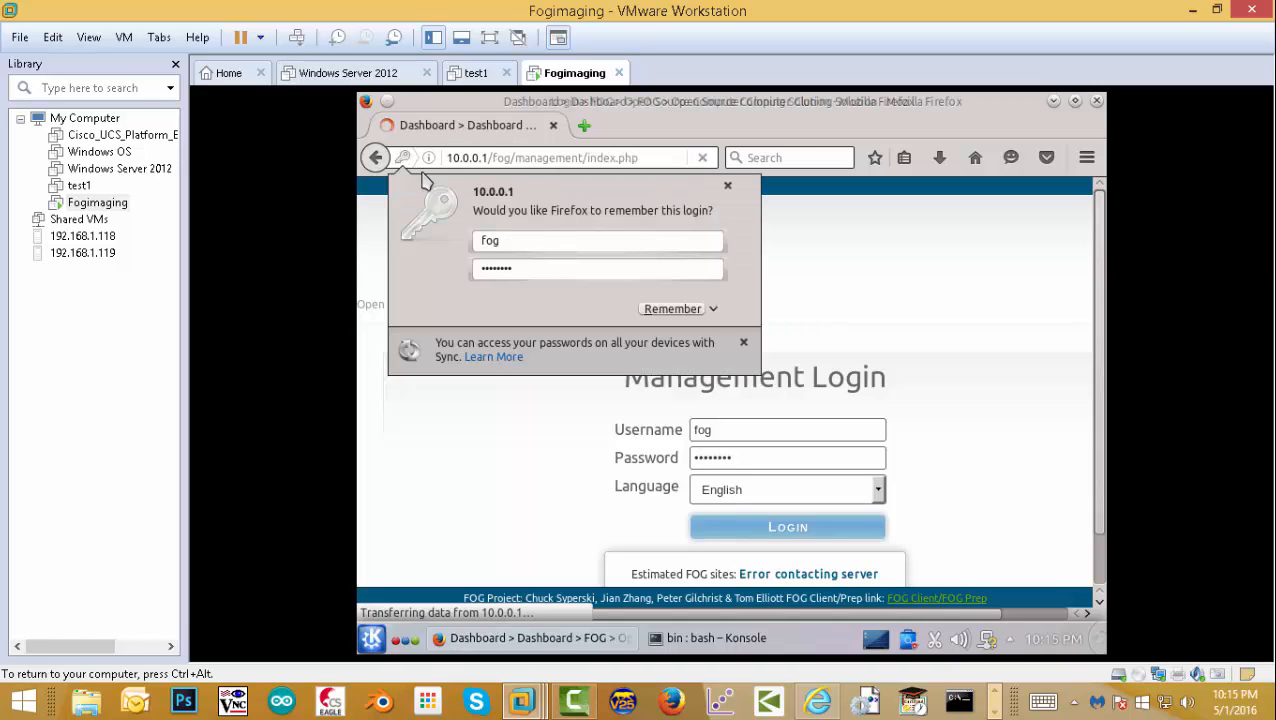
{"action": "left_click", "coordinate": [727, 190]}
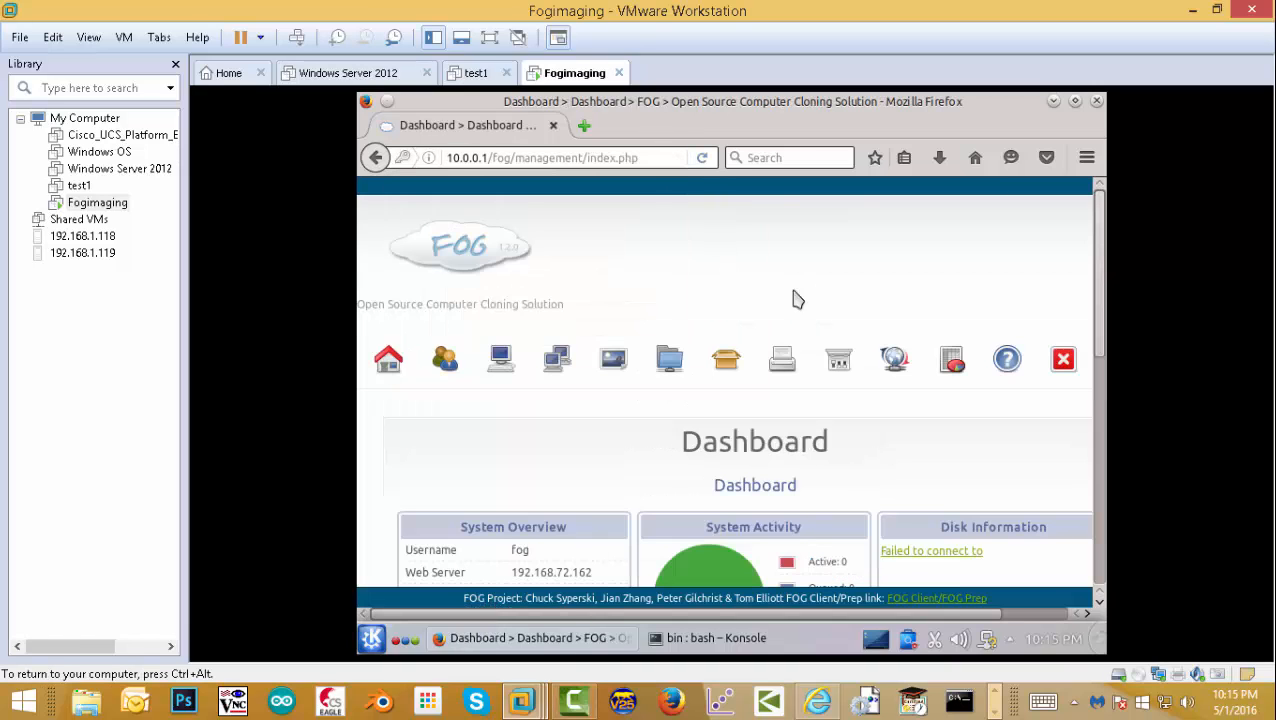
{"action": "scroll", "coordinate": [1100, 283], "scroll_direction": "down", "scroll_amount": 2}
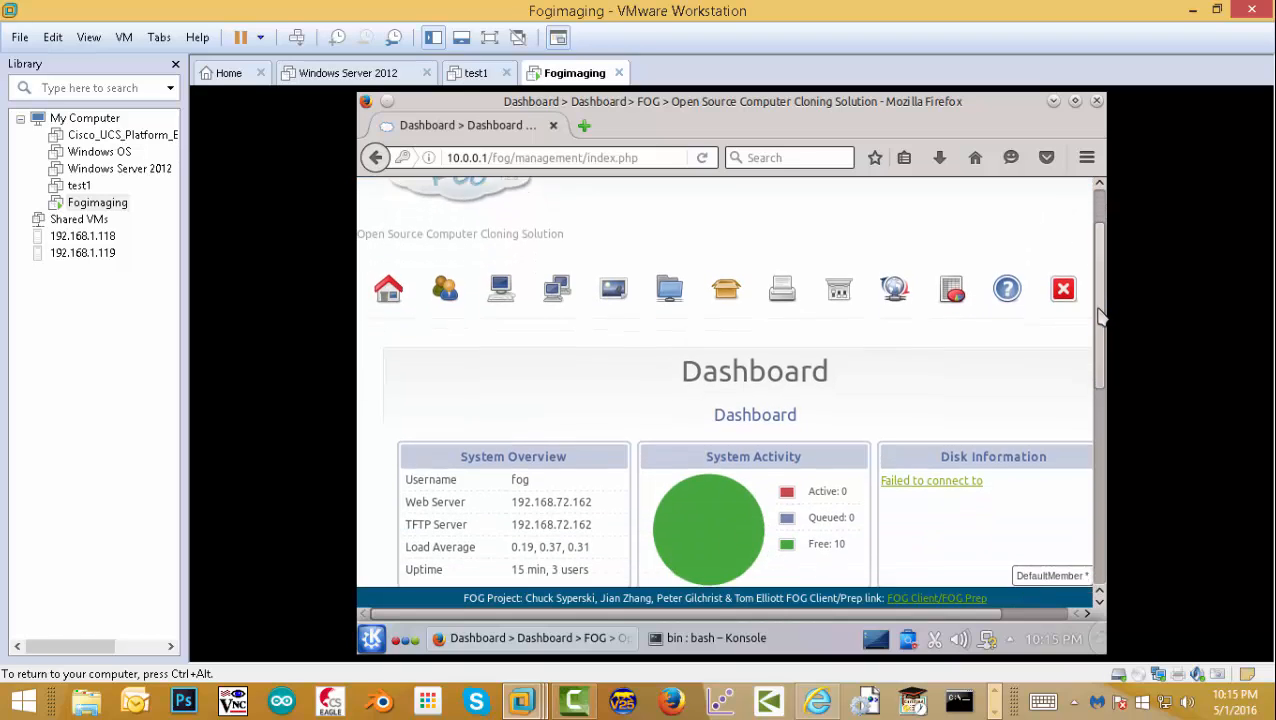
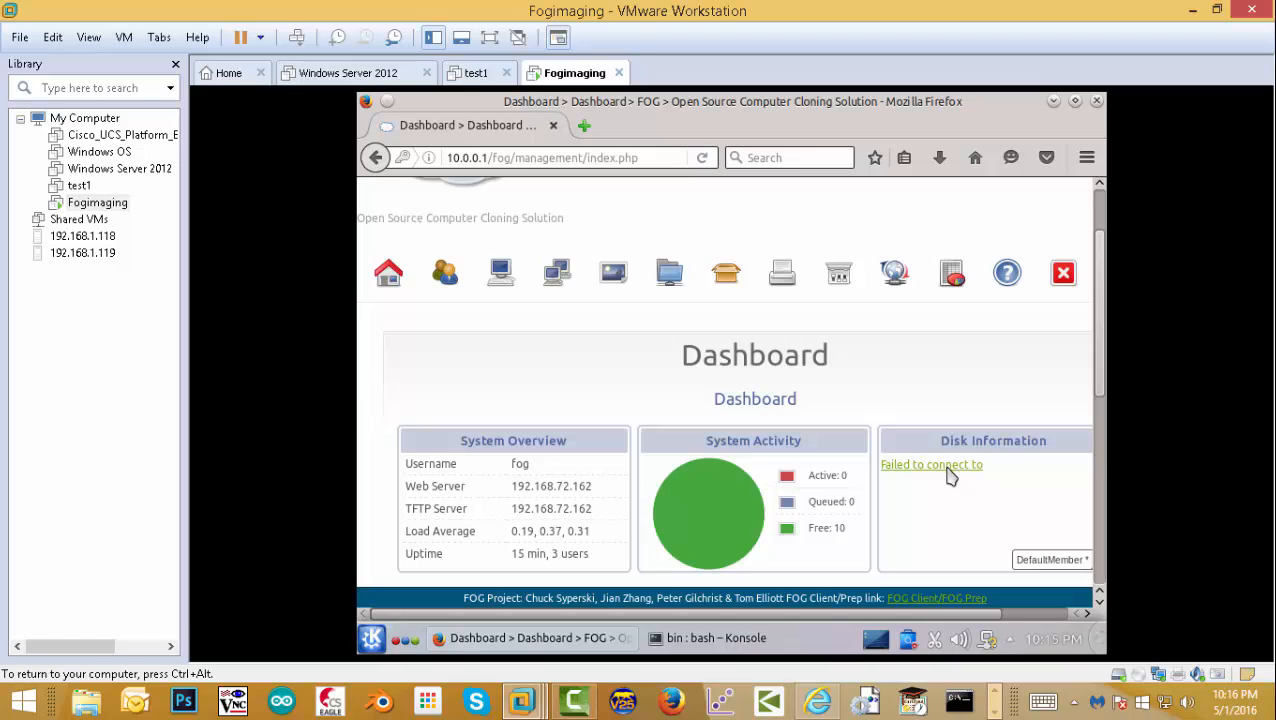
- Open the FOG Settings page from the FOG Configuration section
{"action": "scroll", "coordinate": [1091, 450], "scroll_direction": "down", "scroll_amount": 3}
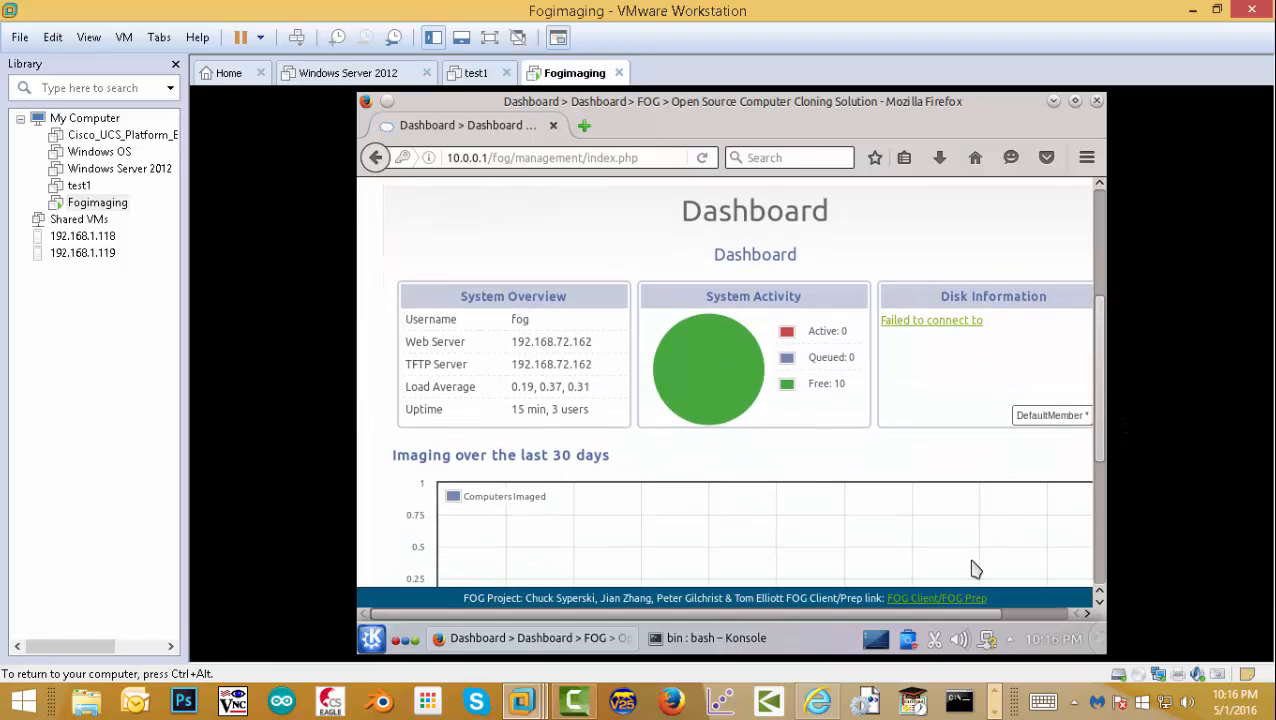
{"action": "left_click_drag", "start_coordinate": [960, 613], "coordinate": [1034, 615]}
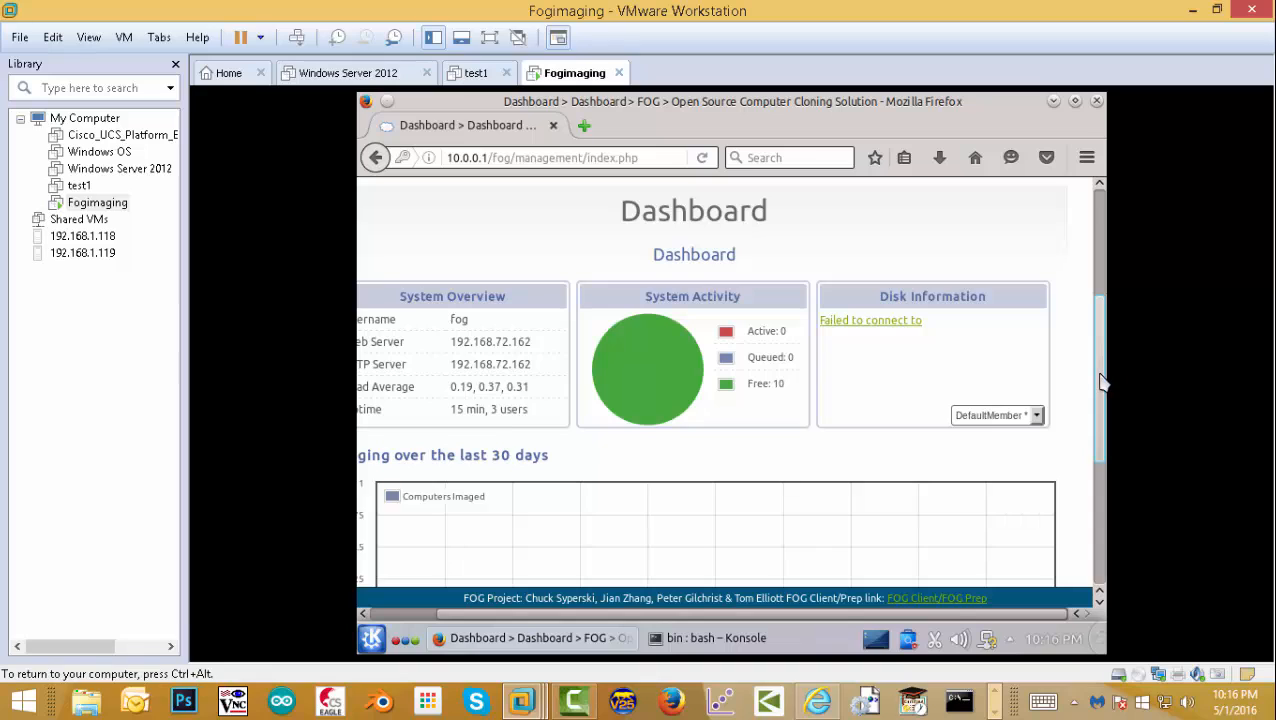
{"action": "scroll", "coordinate": [1100, 382], "scroll_direction": "up", "scroll_amount": 2}
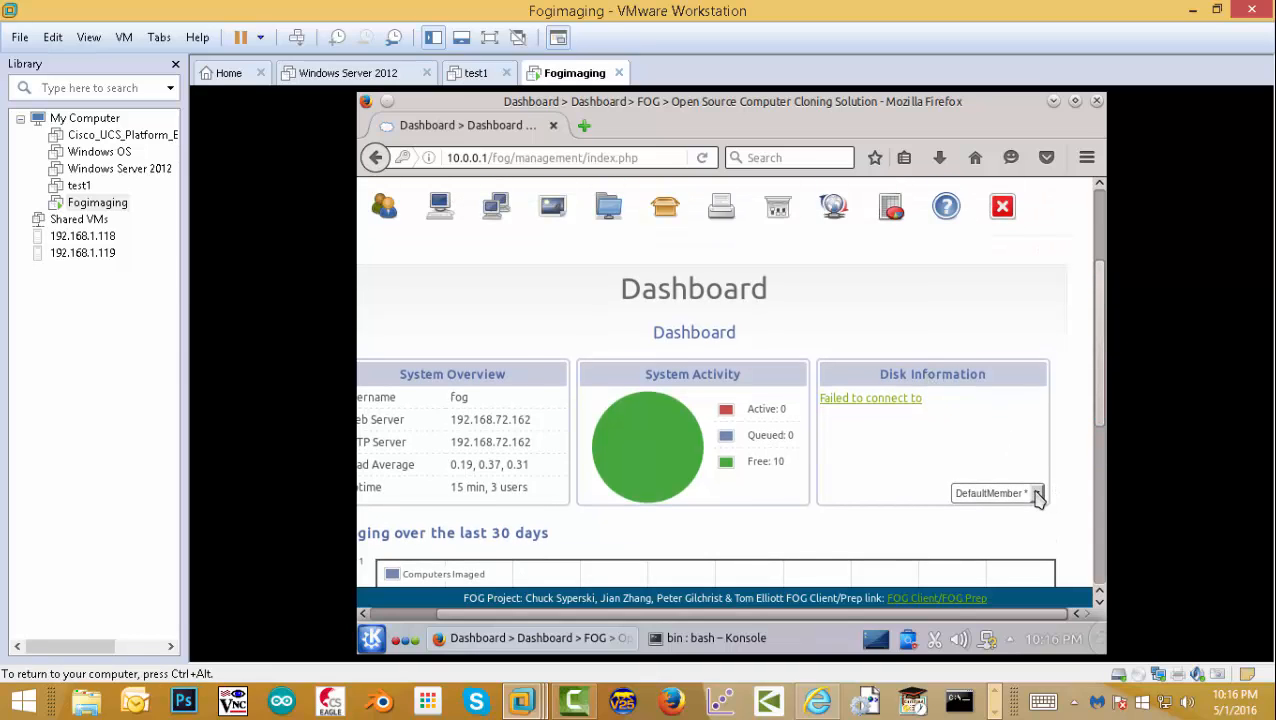
{"action": "scroll", "coordinate": [868, 410], "scroll_direction": "down", "scroll_amount": 3}
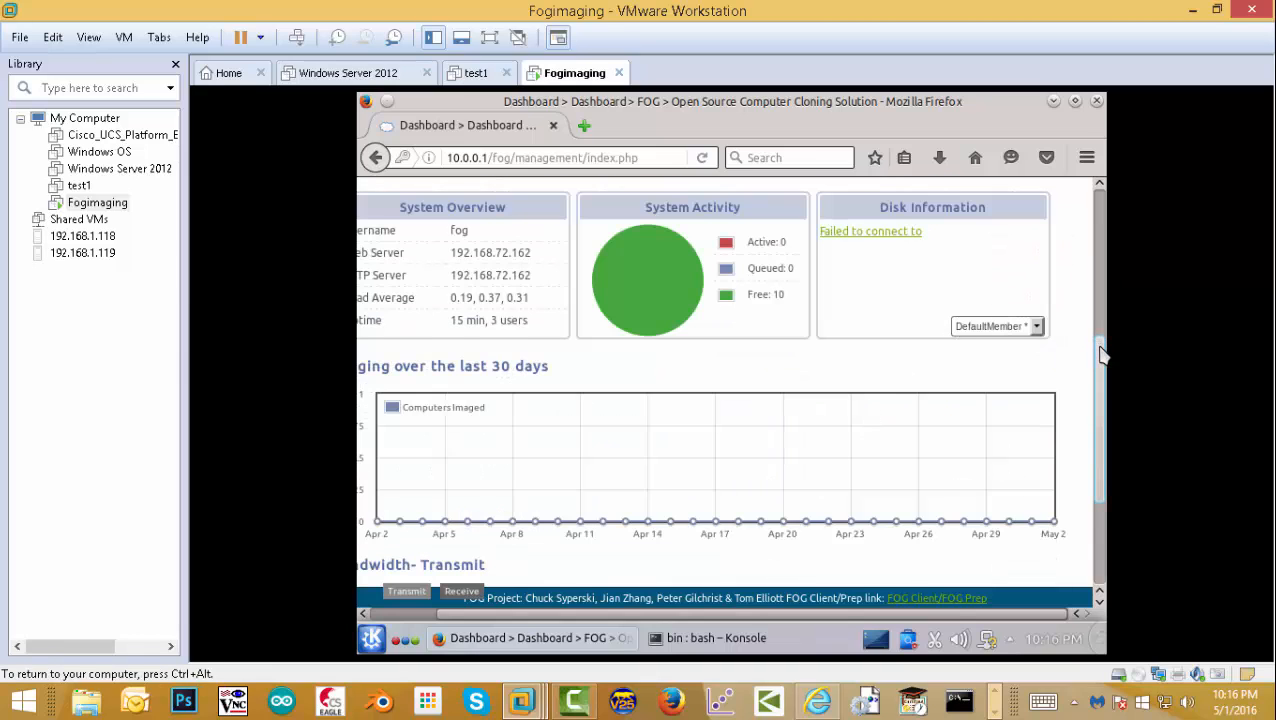
{"action": "left_click_drag", "start_coordinate": [1105, 356], "coordinate": [1100, 274]}
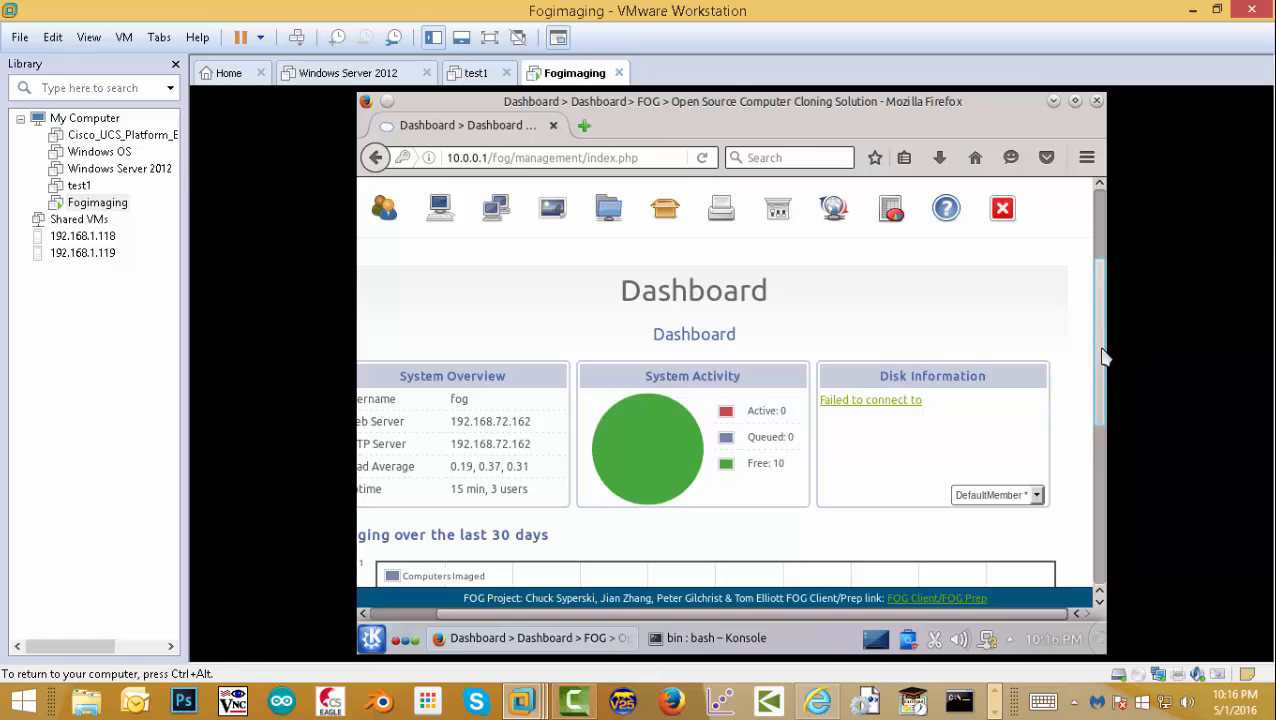
{"action": "left_click_drag", "start_coordinate": [1105, 356], "coordinate": [1105, 484]}
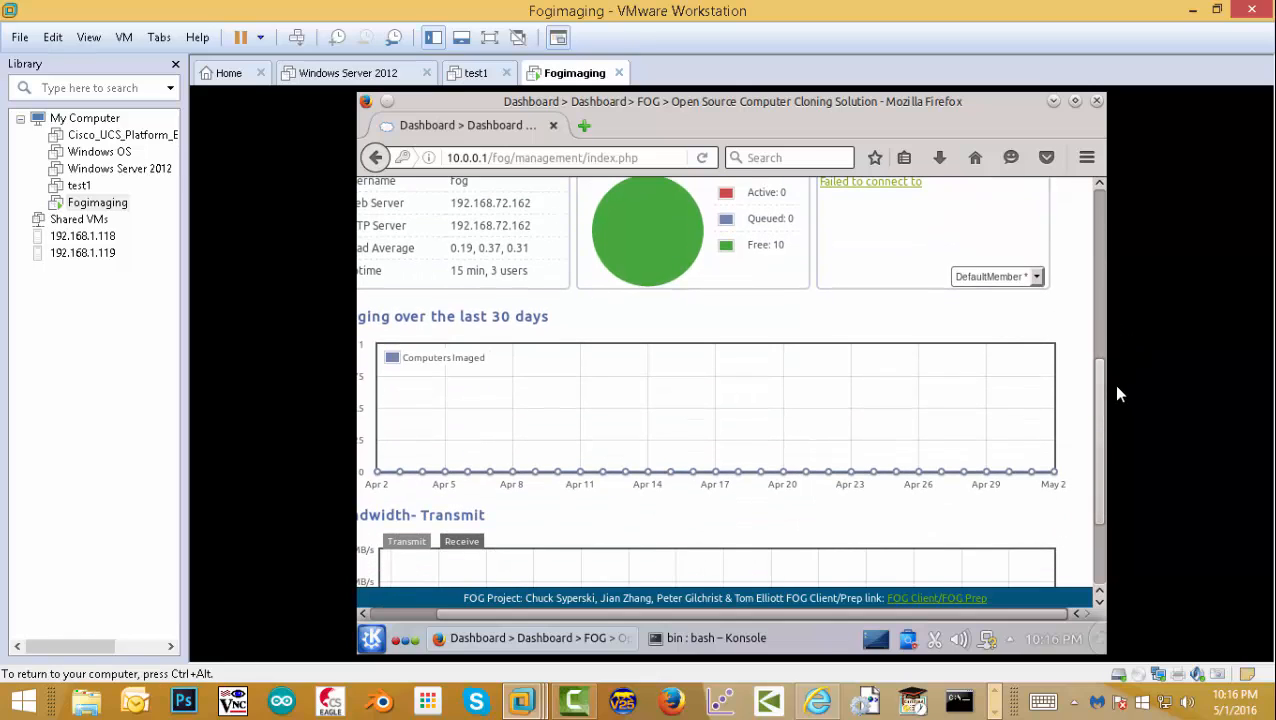
{"action": "left_click_drag", "start_coordinate": [1101, 436], "coordinate": [1094, 233]}
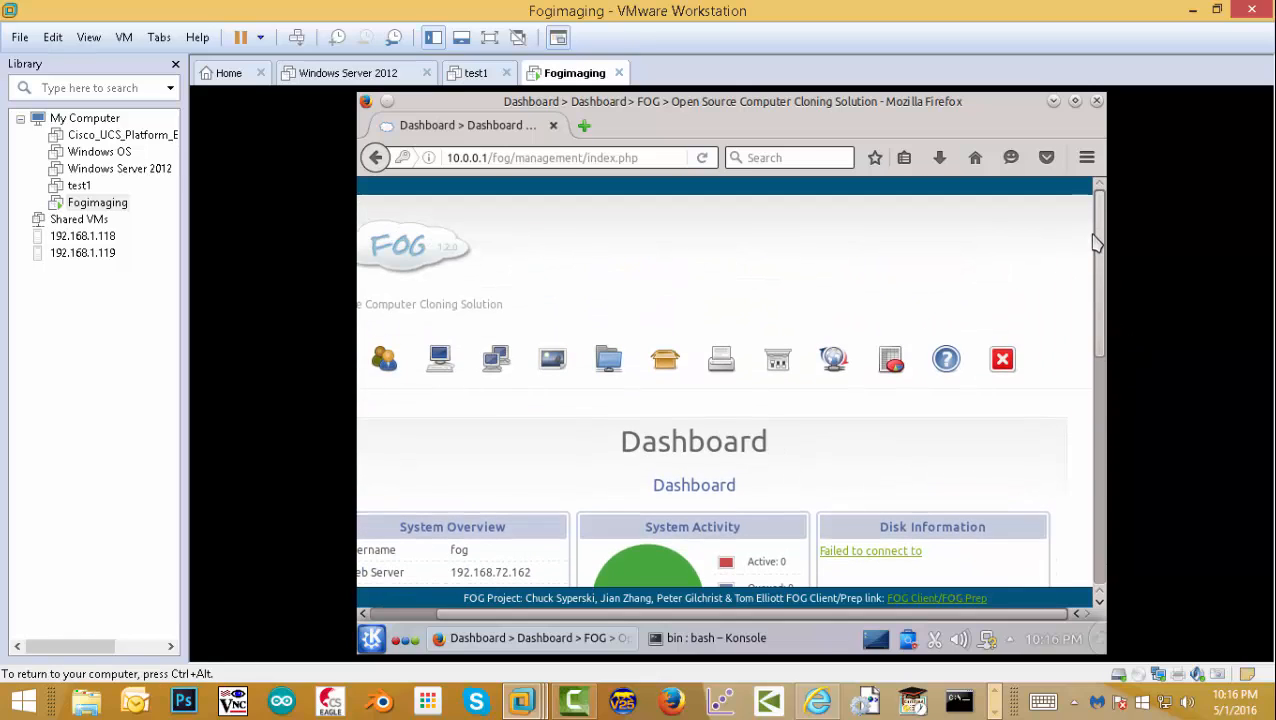
{"action": "left_click", "coordinate": [949, 363]}
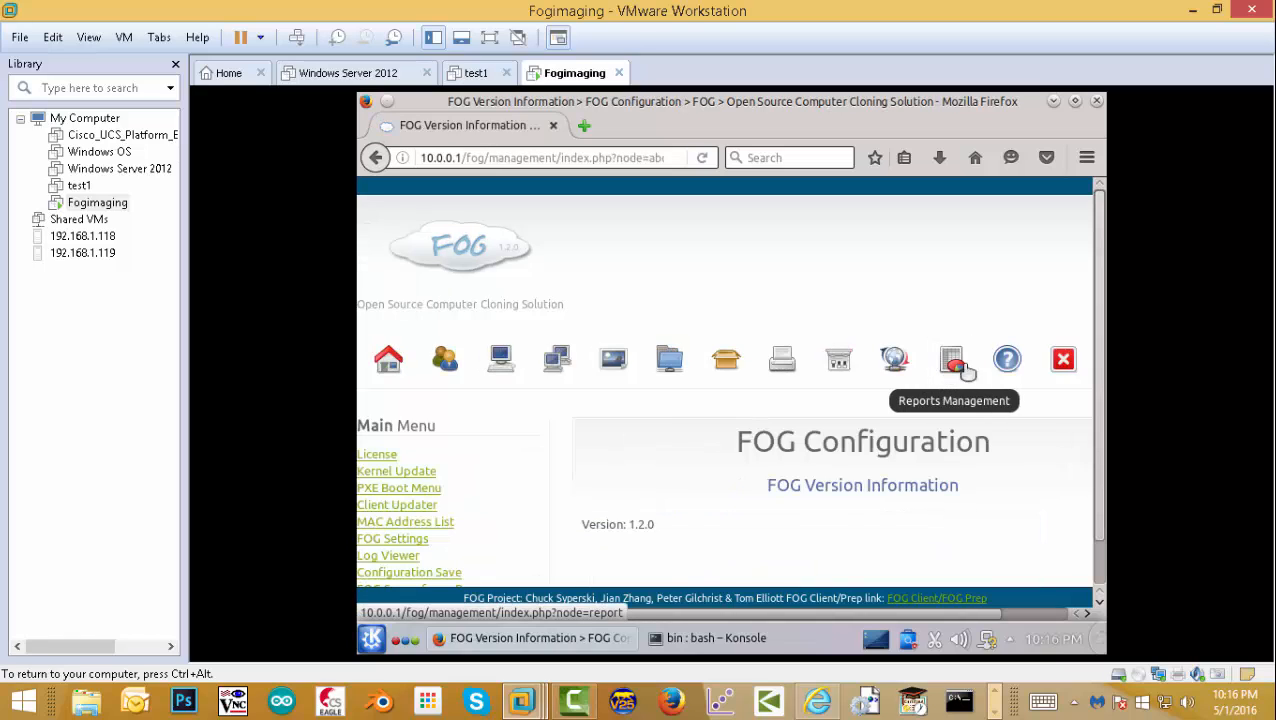
{"action": "left_click", "coordinate": [400, 540]}
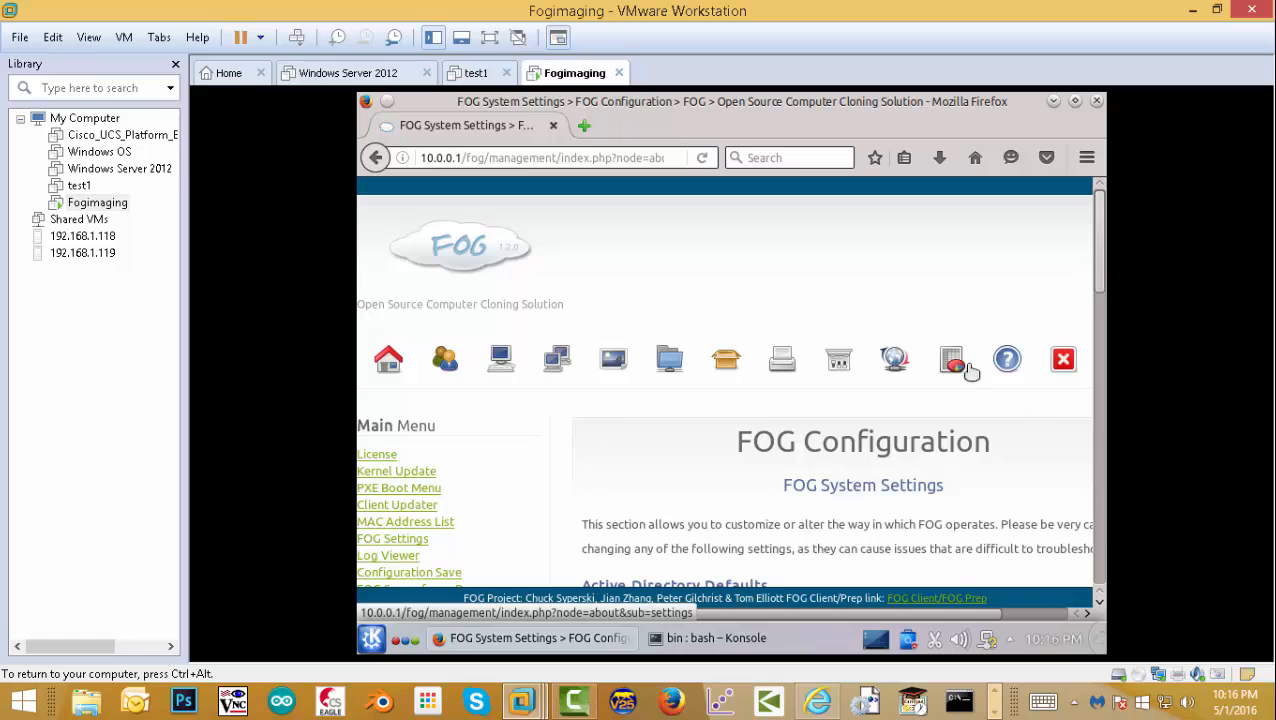
- Expand FOG Boot Settings and scroll through its options
{"action": "left_click_drag", "start_coordinate": [1100, 268], "coordinate": [1100, 362]}
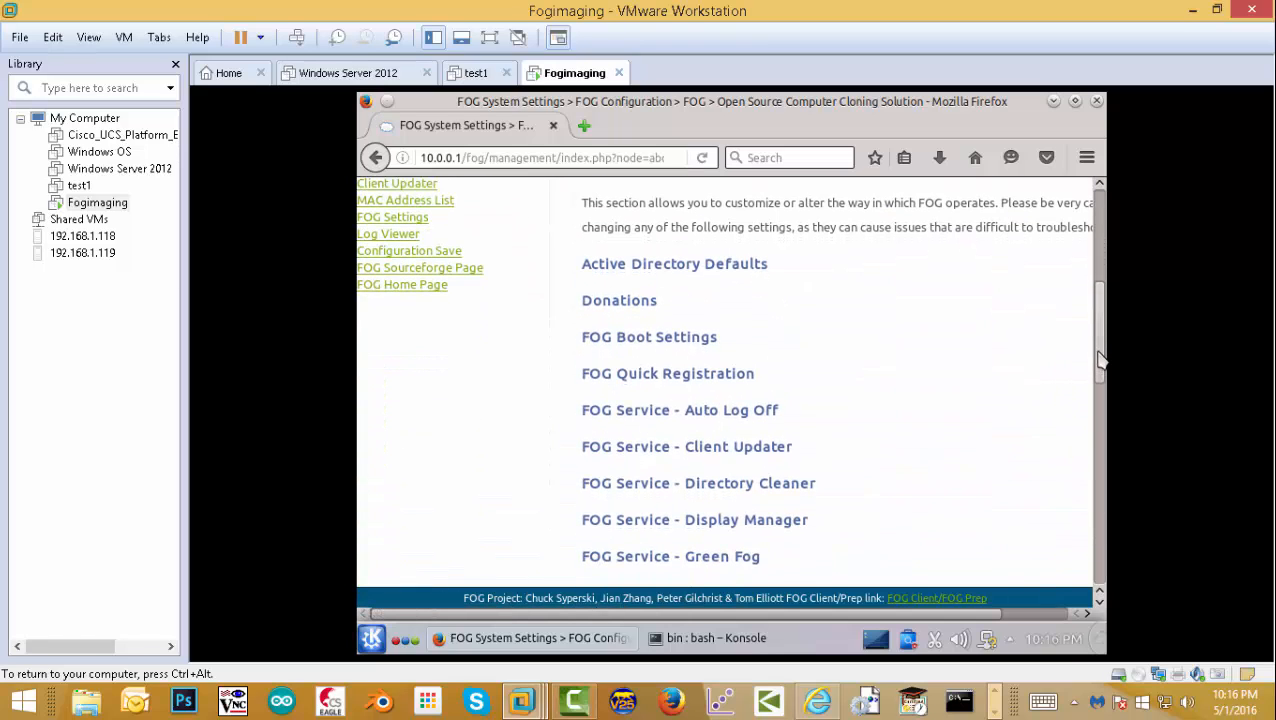
{"action": "left_click", "coordinate": [690, 340]}
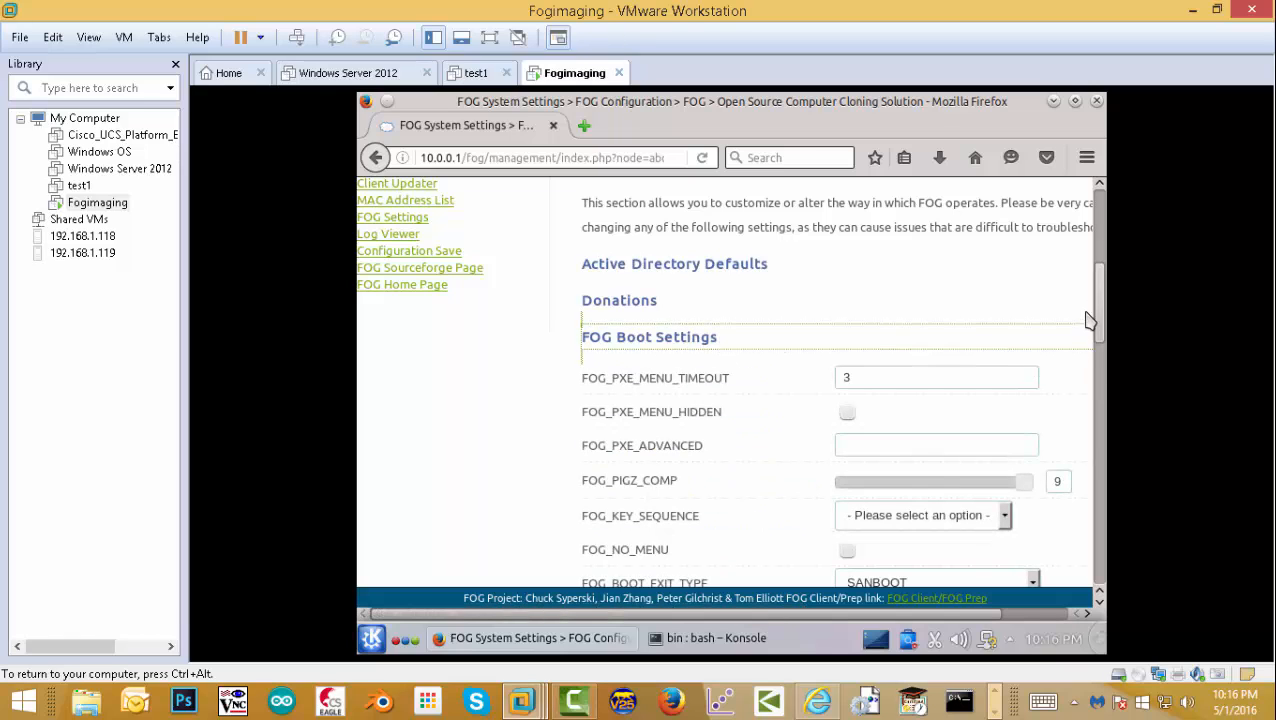
{"action": "left_click_drag", "start_coordinate": [1105, 331], "coordinate": [1102, 522]}
- Change FOG_WOL_HOST under General Settings to 10.0.0.1, save, and decline the login prompt
{"action": "left_click", "coordinate": [635, 452]}
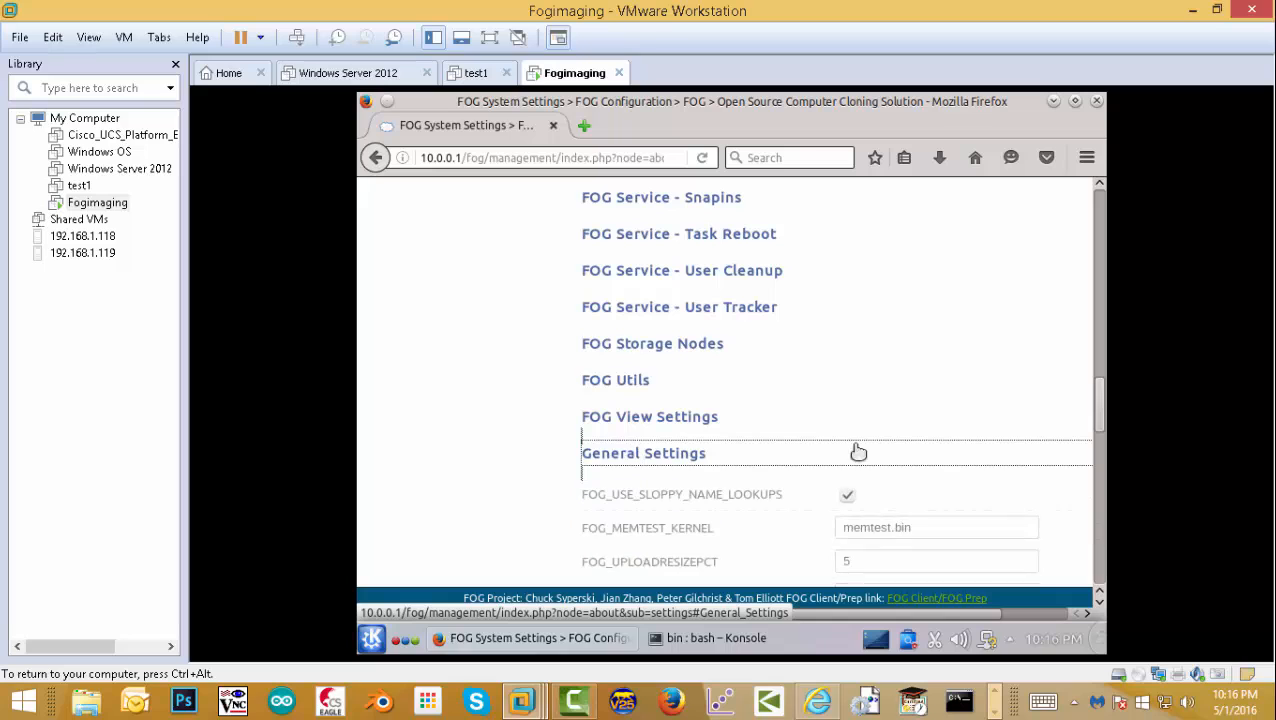
{"action": "left_click_drag", "start_coordinate": [1107, 410], "coordinate": [1100, 455]}
{"action": "left_click_drag", "start_coordinate": [927, 360], "coordinate": [817, 347]}
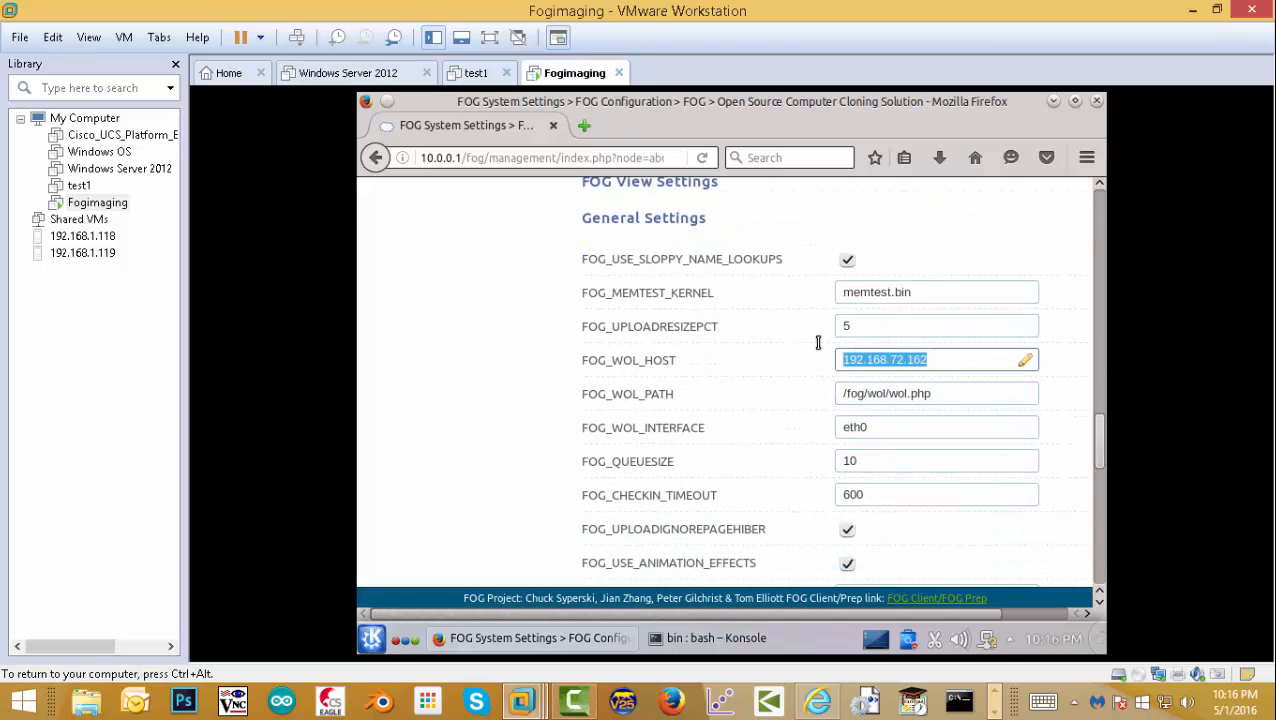
{"action": "type", "text": "10.0.0.1"}
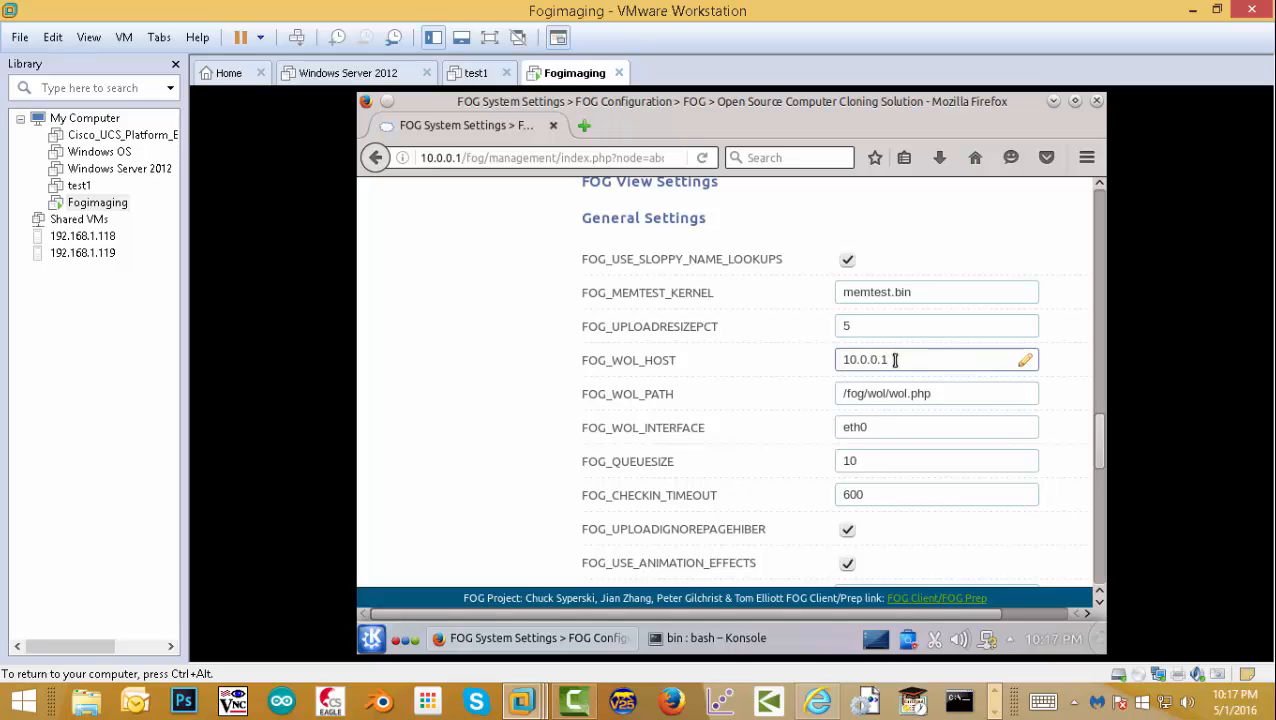
{"action": "left_click_drag", "start_coordinate": [895, 360], "coordinate": [807, 354]}
{"action": "key", "text": "ctrl+c"}
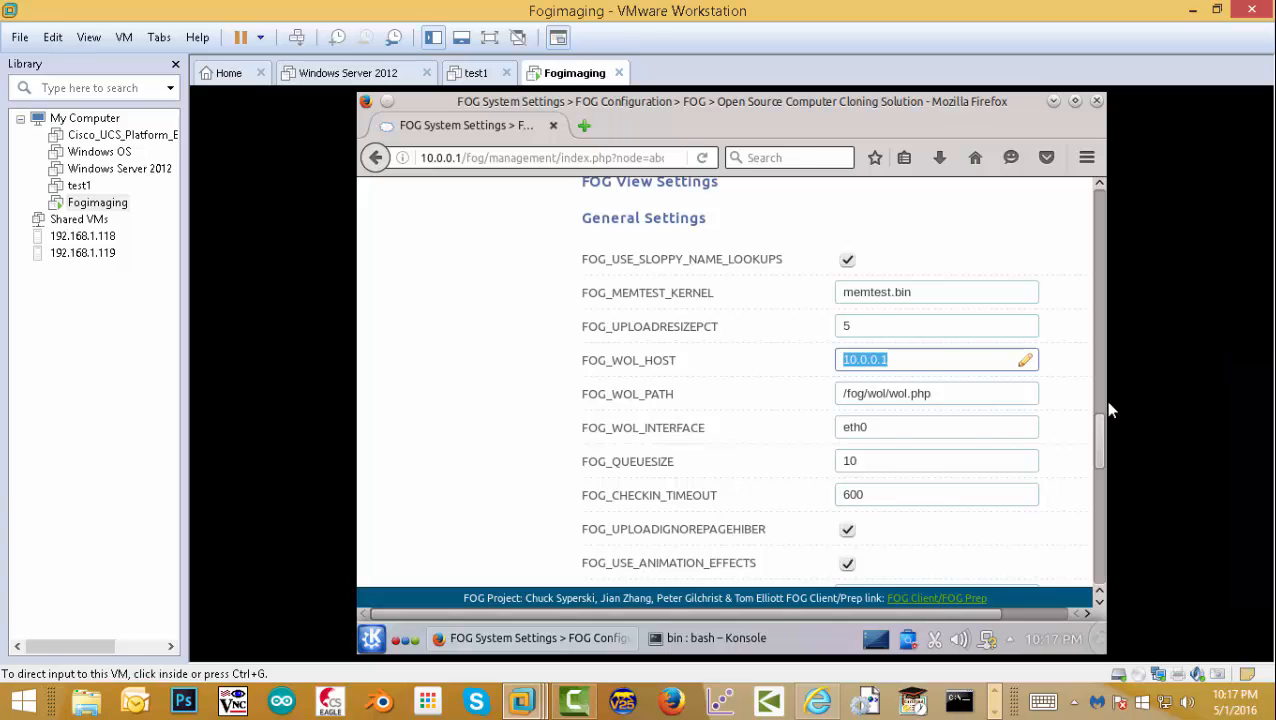
{"action": "left_click_drag", "start_coordinate": [1102, 433], "coordinate": [1092, 505]}
{"action": "left_click", "coordinate": [962, 442]}
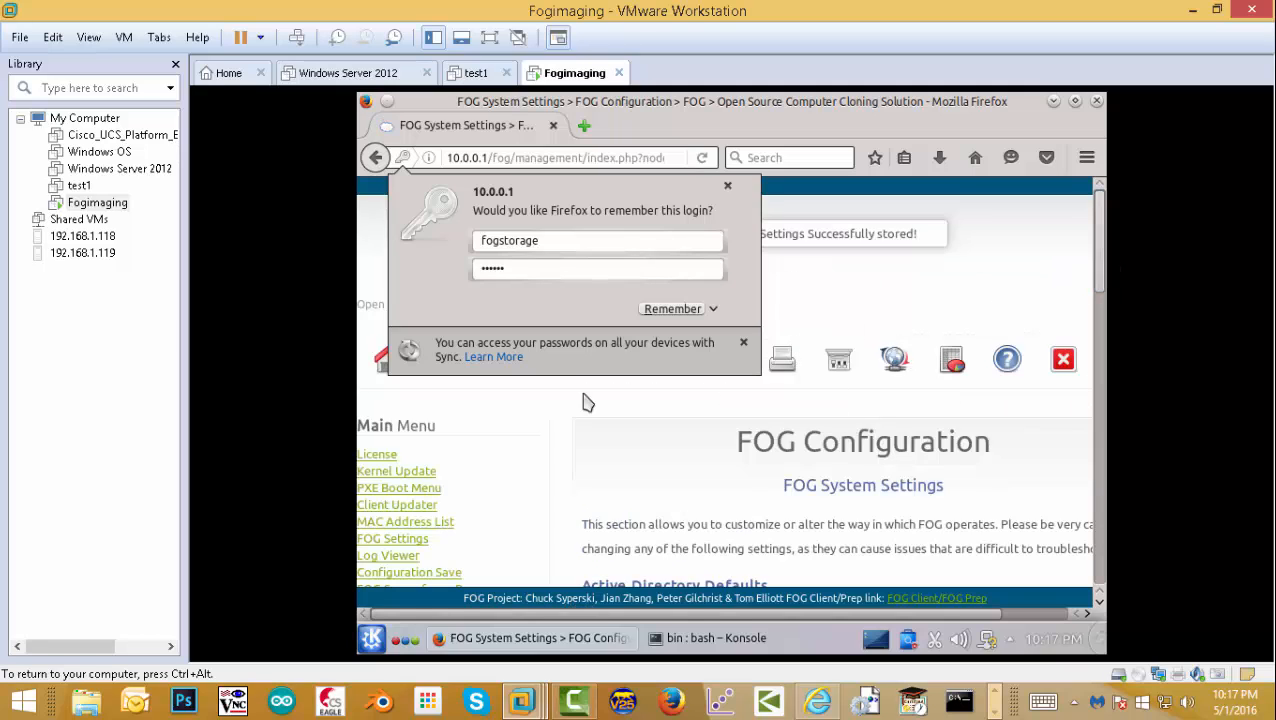
{"action": "left_click", "coordinate": [395, 540]}
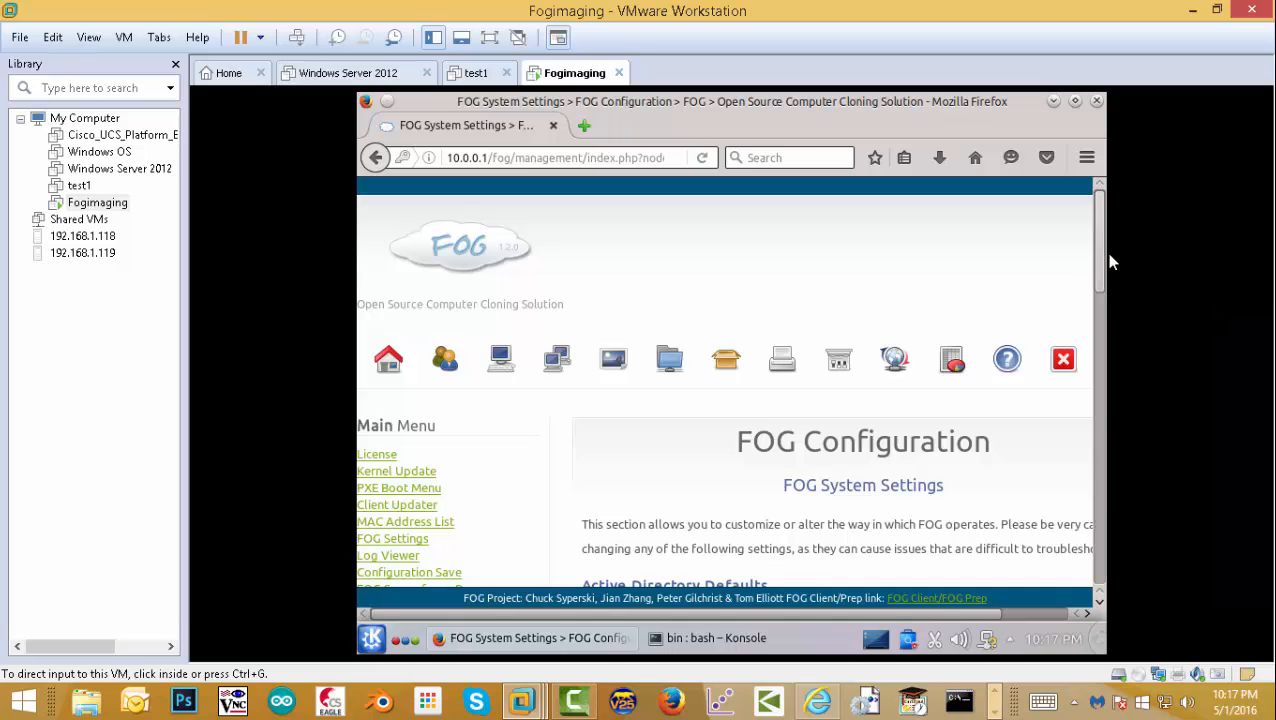
{"action": "left_click_drag", "start_coordinate": [1104, 270], "coordinate": [1062, 544]}
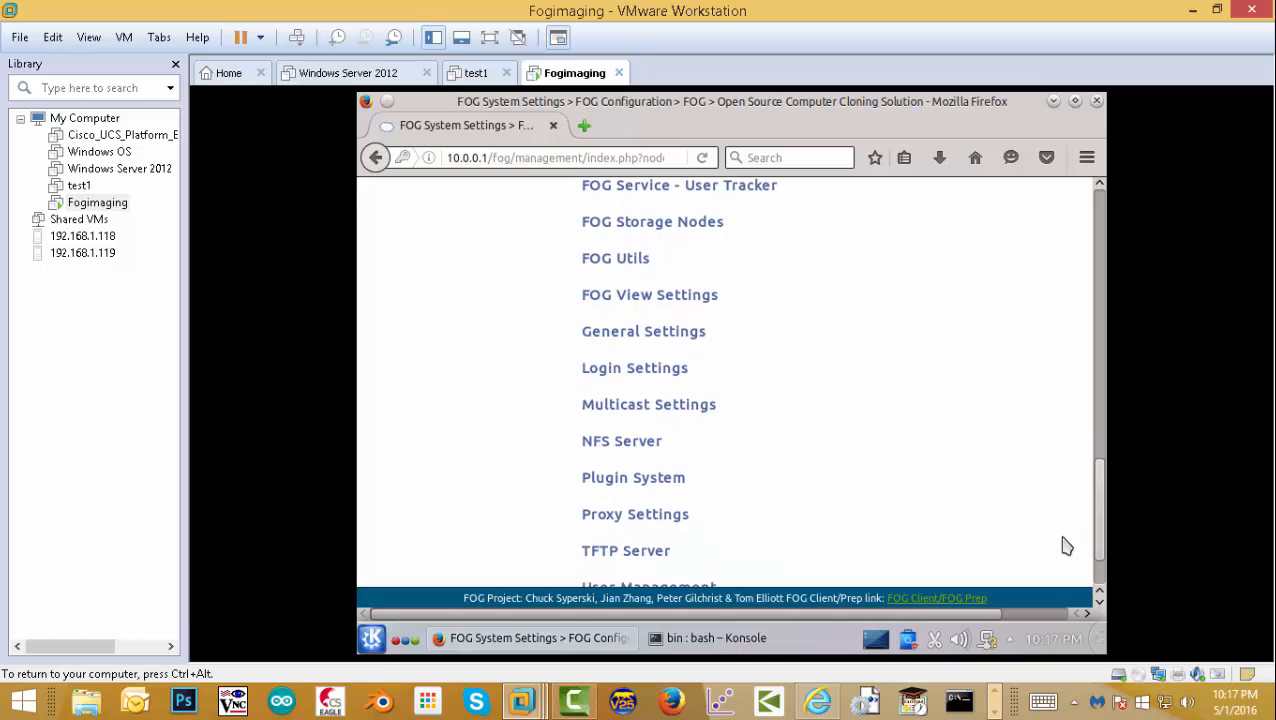
- Set FOG_TFTP_HOST in the TFTP Server section to 10.0.0.1
{"action": "left_click", "coordinate": [618, 433]}
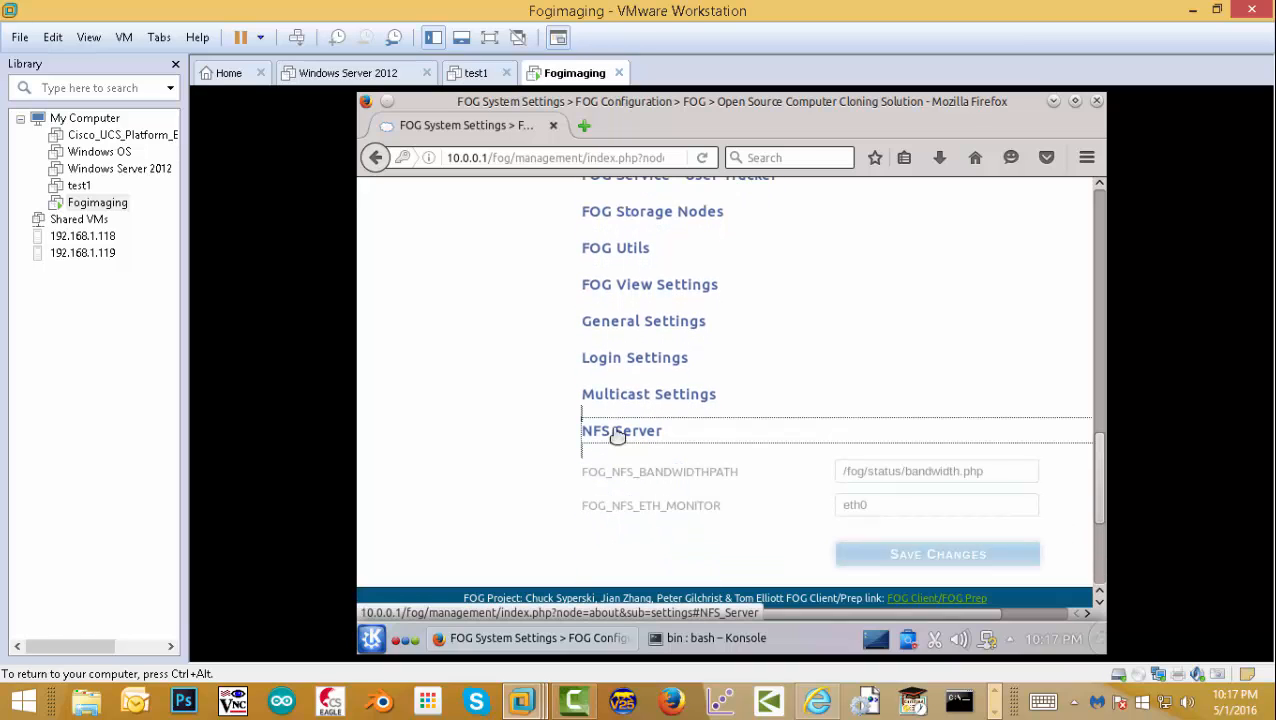
{"action": "left_click_drag", "start_coordinate": [1101, 448], "coordinate": [1101, 530]}
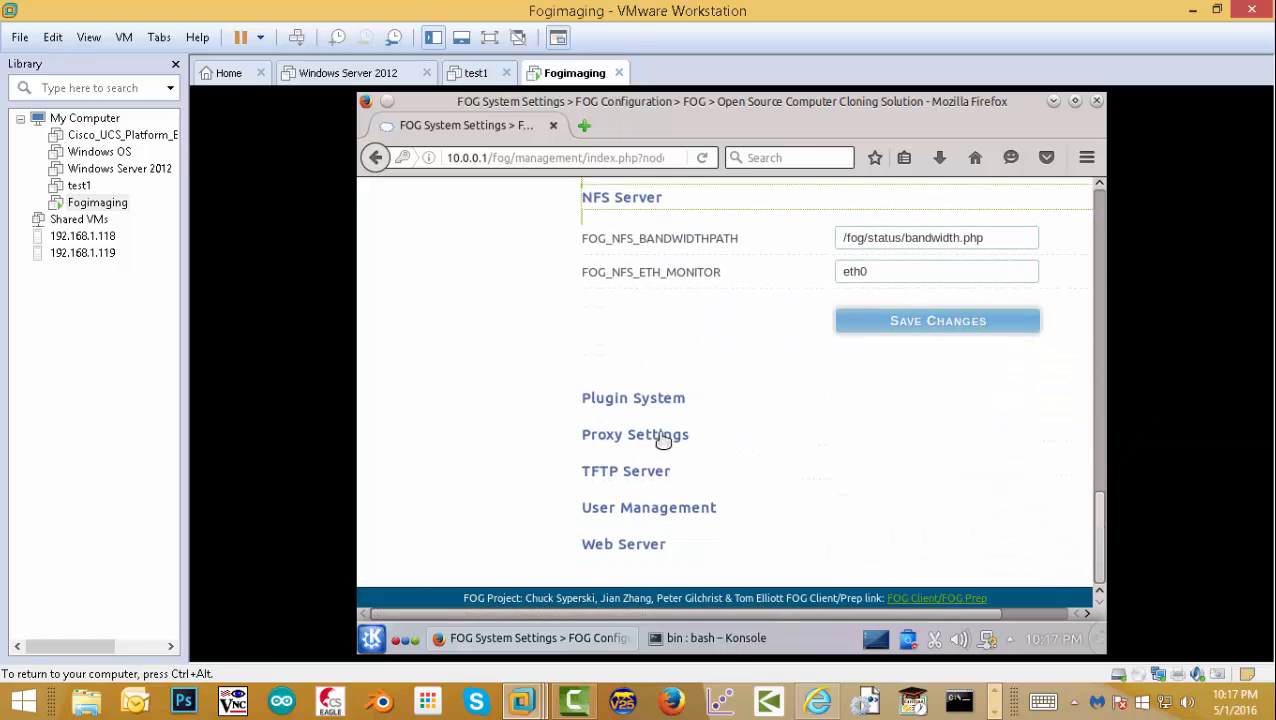
{"action": "left_click", "coordinate": [627, 476]}
{"action": "left_click", "coordinate": [954, 503]}
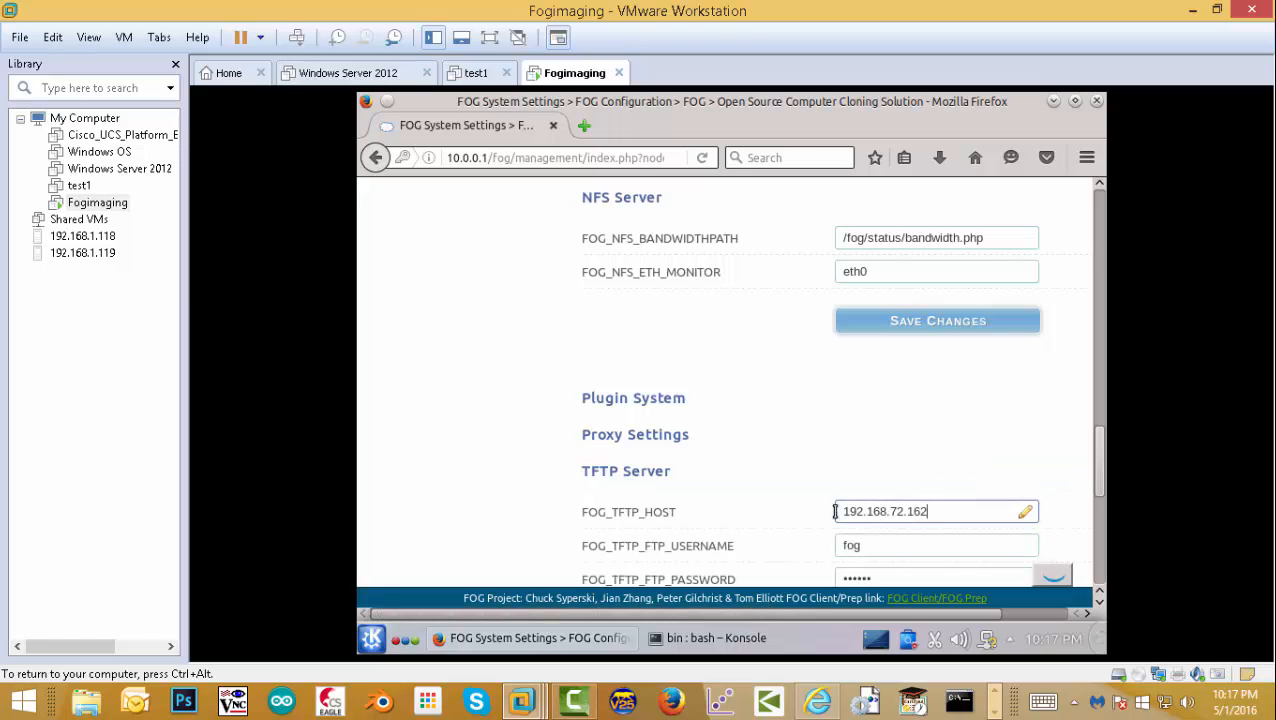
{"action": "left_click_drag", "start_coordinate": [954, 503], "coordinate": [780, 515]}
{"action": "type", "text": "10.0.0.1"}
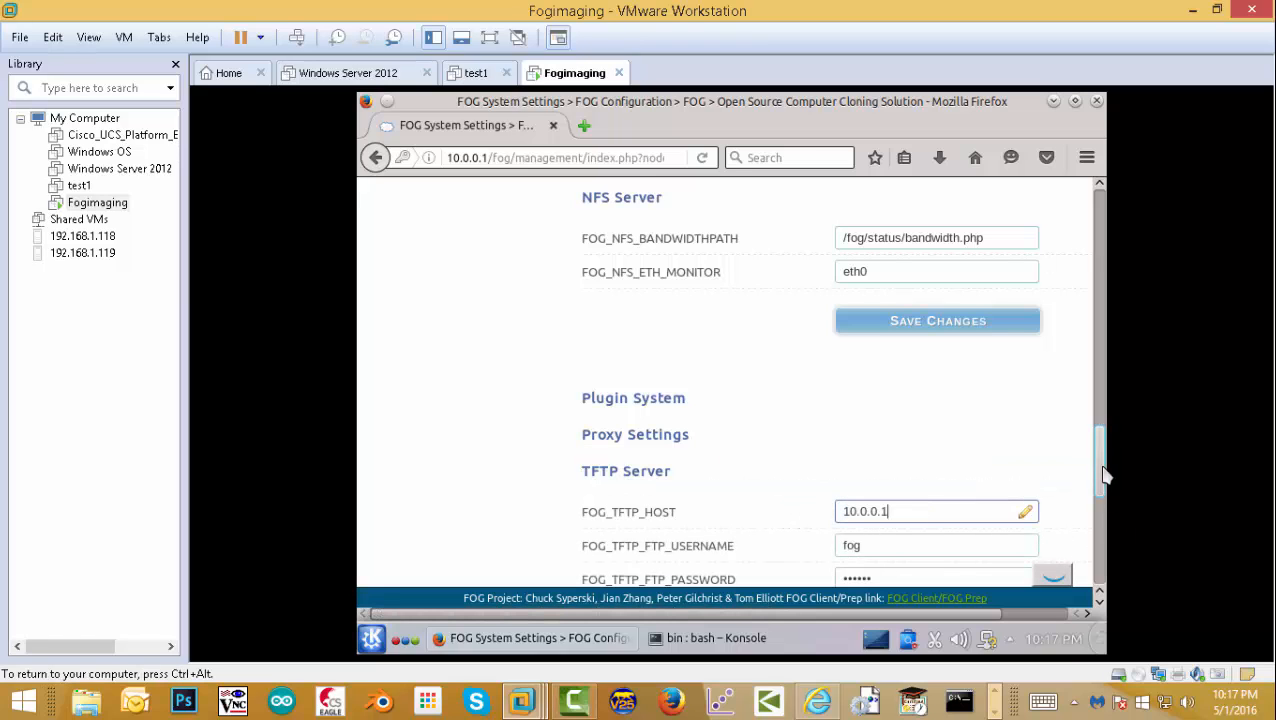
- Set FOG_PXE_IMAGE_DNSADDRESS to 10.0.0.1 and save the TFTP settings
{"action": "left_click_drag", "start_coordinate": [1101, 465], "coordinate": [1097, 540]}
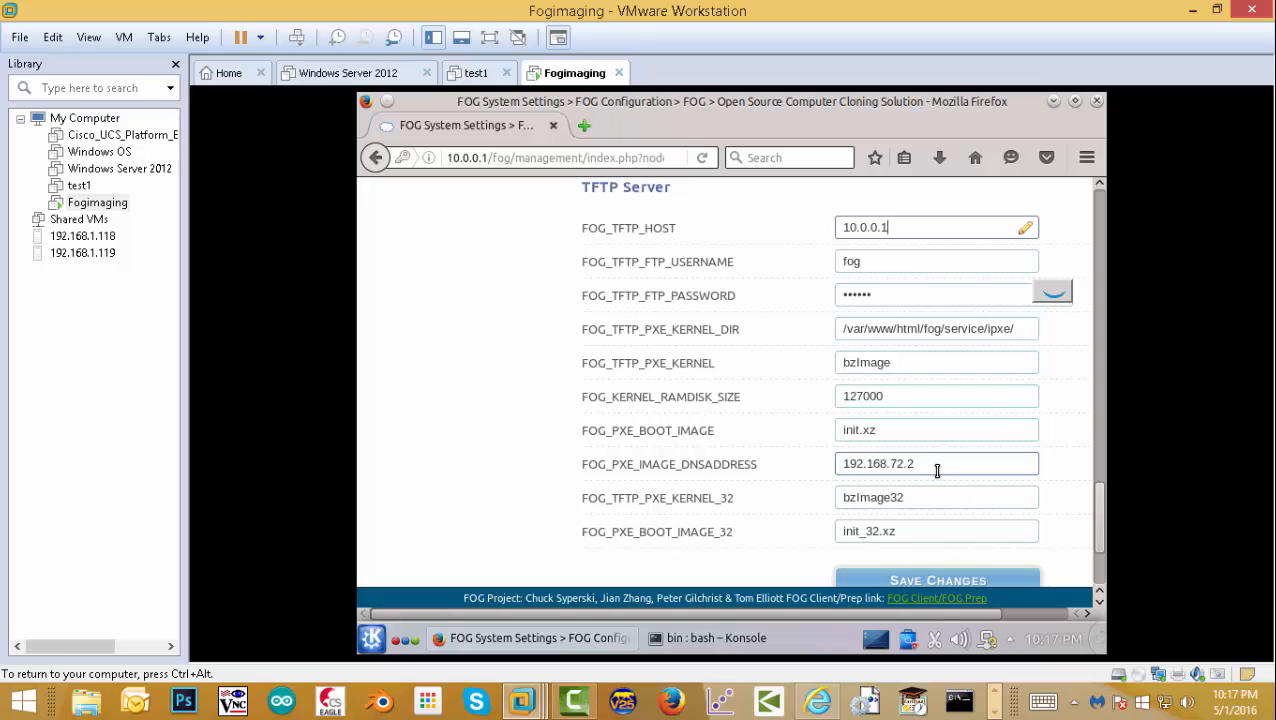
{"action": "left_click_drag", "start_coordinate": [934, 468], "coordinate": [824, 459]}
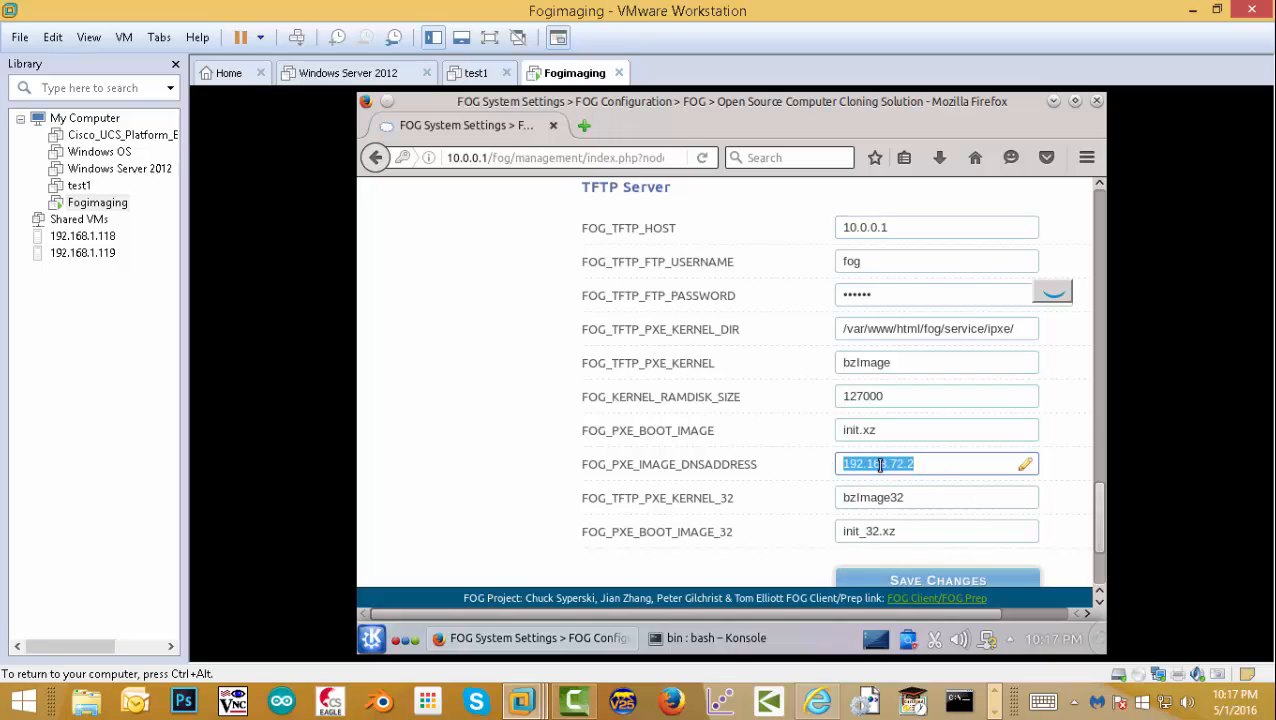
{"action": "key", "text": "ctrl+v"}
{"action": "mouse_move", "coordinate": [1102, 522]}
{"action": "left_mouse_down"}
{"action": "mouse_move", "coordinate": [1103, 503]}
{"action": "mouse_move", "coordinate": [1100, 540]}
{"action": "left_mouse_up"}
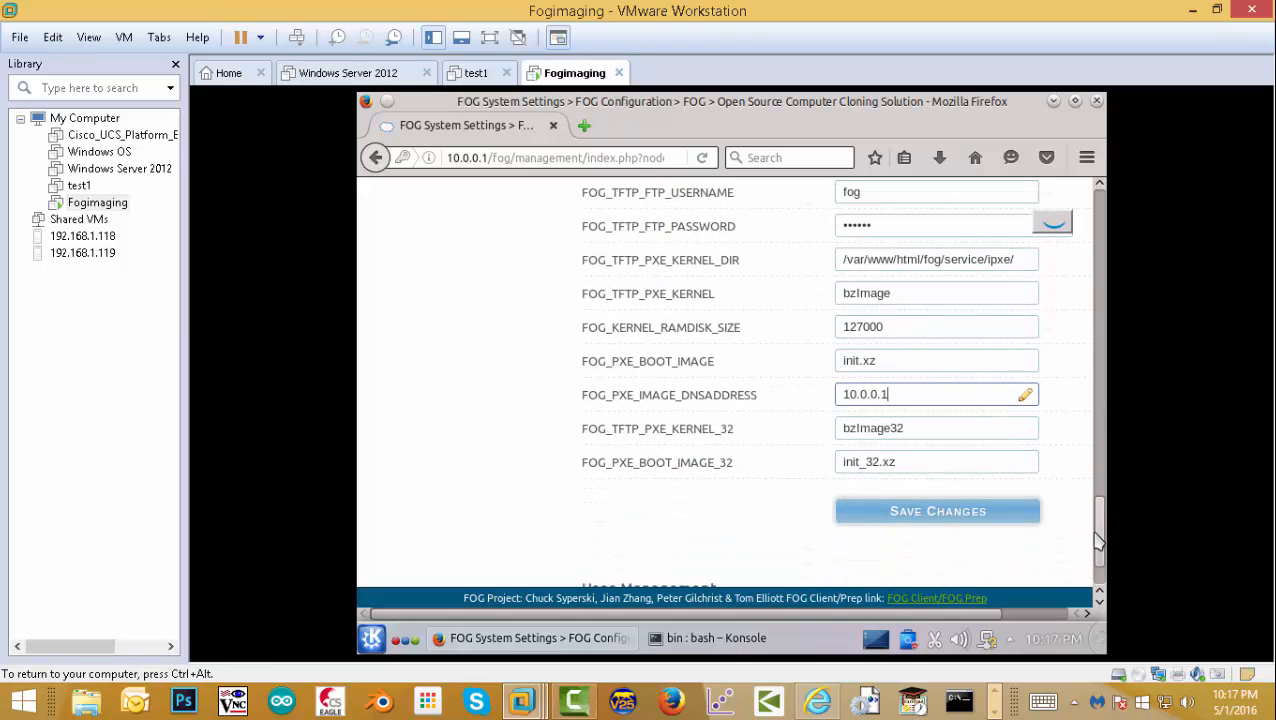
{"action": "left_click", "coordinate": [938, 512]}
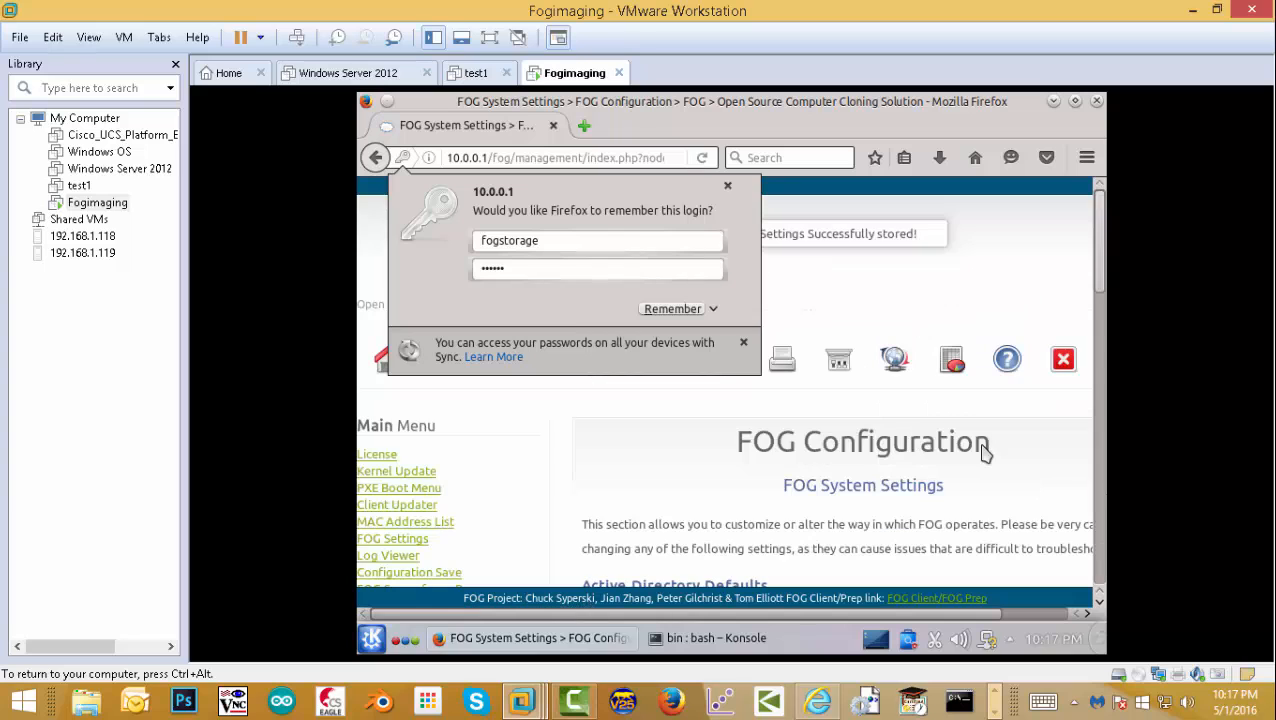
{"action": "left_click_drag", "start_coordinate": [1106, 285], "coordinate": [1085, 586]}
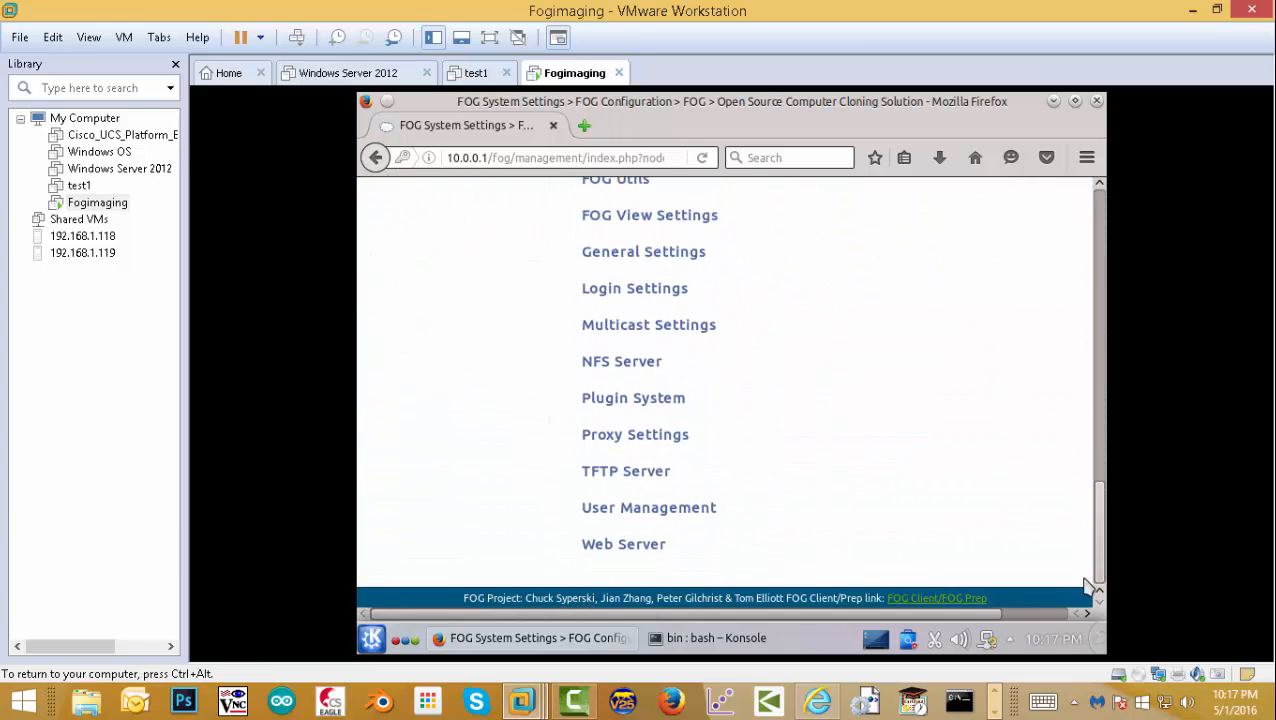
- Change FOG_WEB_HOST in the Web Server section to 10.0.0.1 and save
{"action": "left_click", "coordinate": [627, 548]}
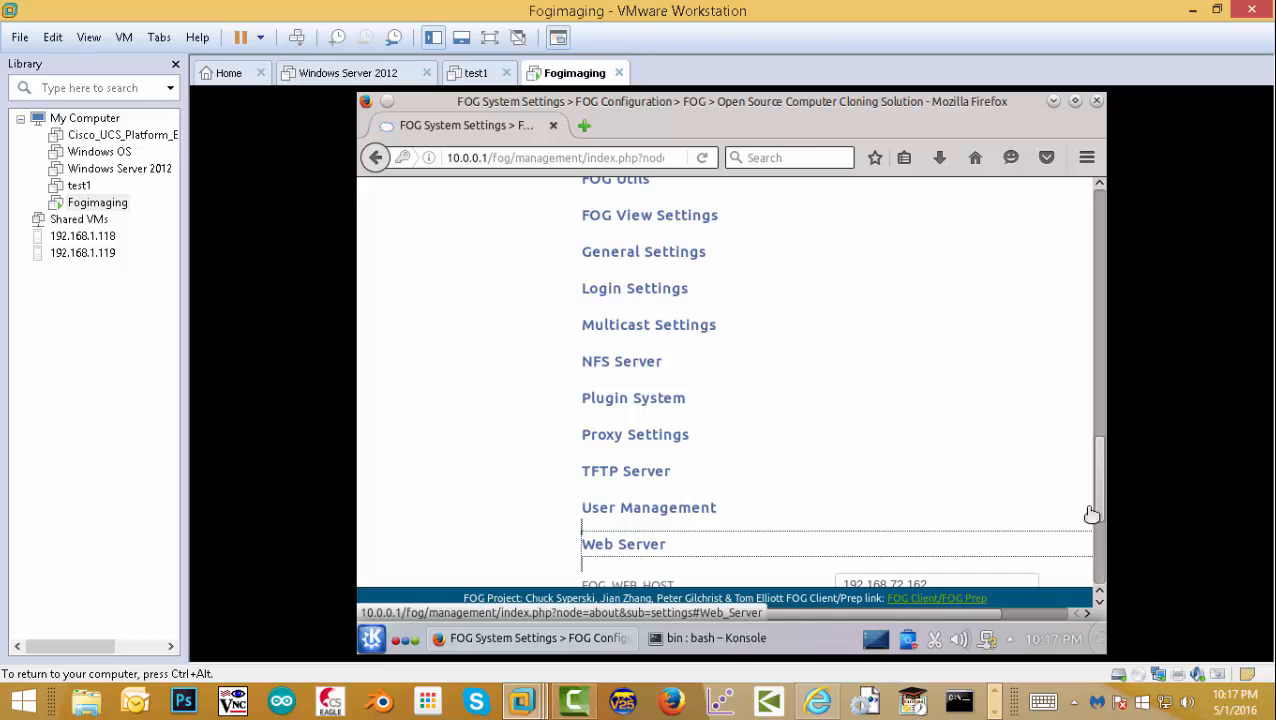
{"action": "left_click_drag", "start_coordinate": [1104, 508], "coordinate": [1091, 564]}
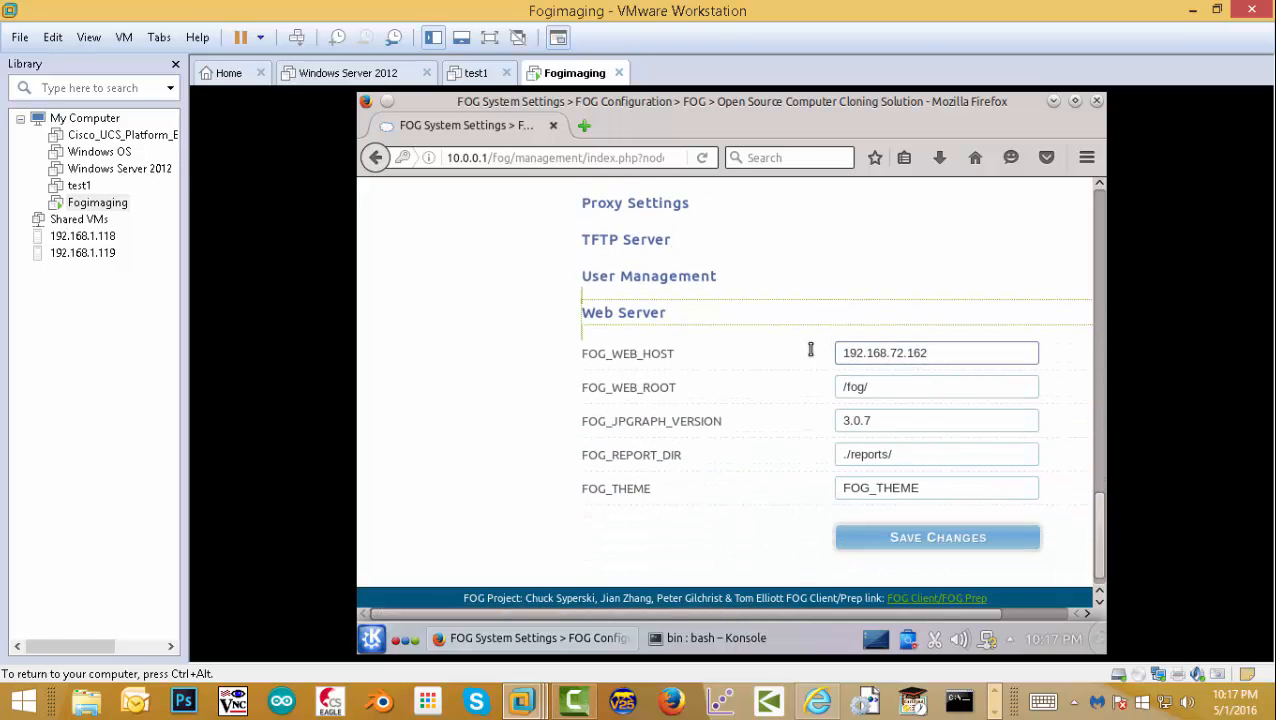
{"action": "key", "text": "Tab"}
{"action": "type", "text": "10.0.0.1"}
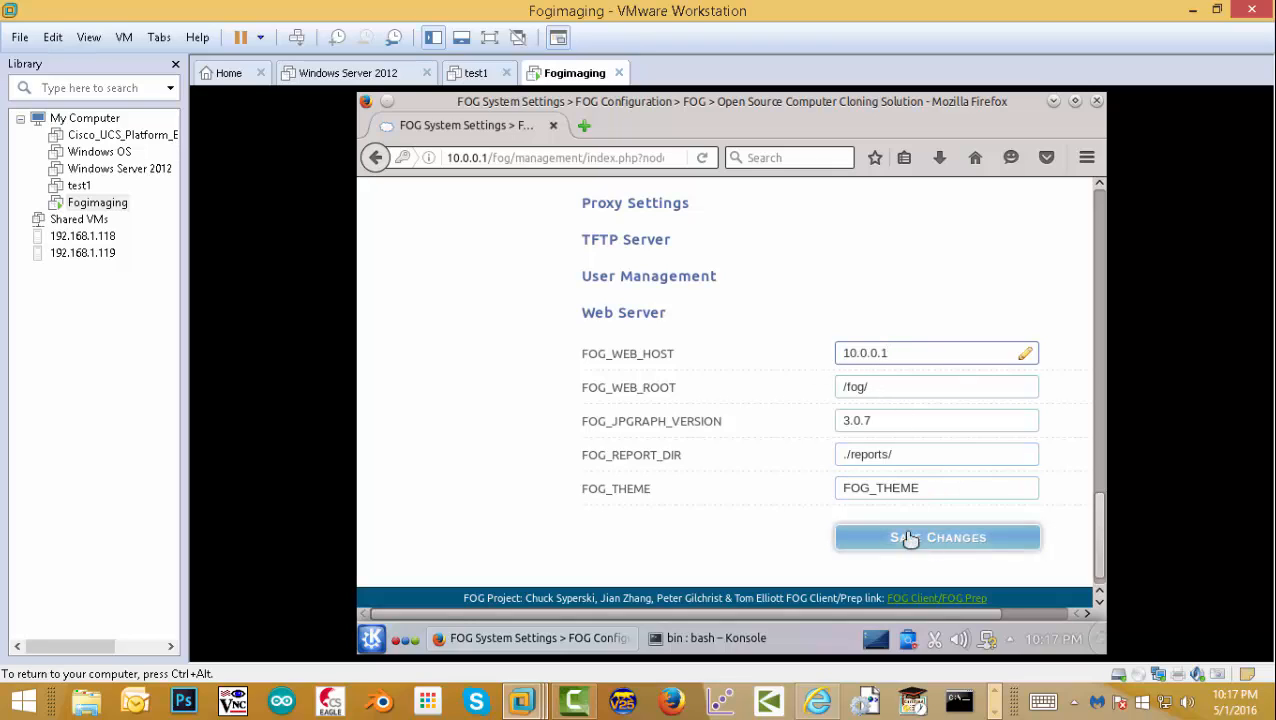
{"action": "key", "text": "ctrl+z"}
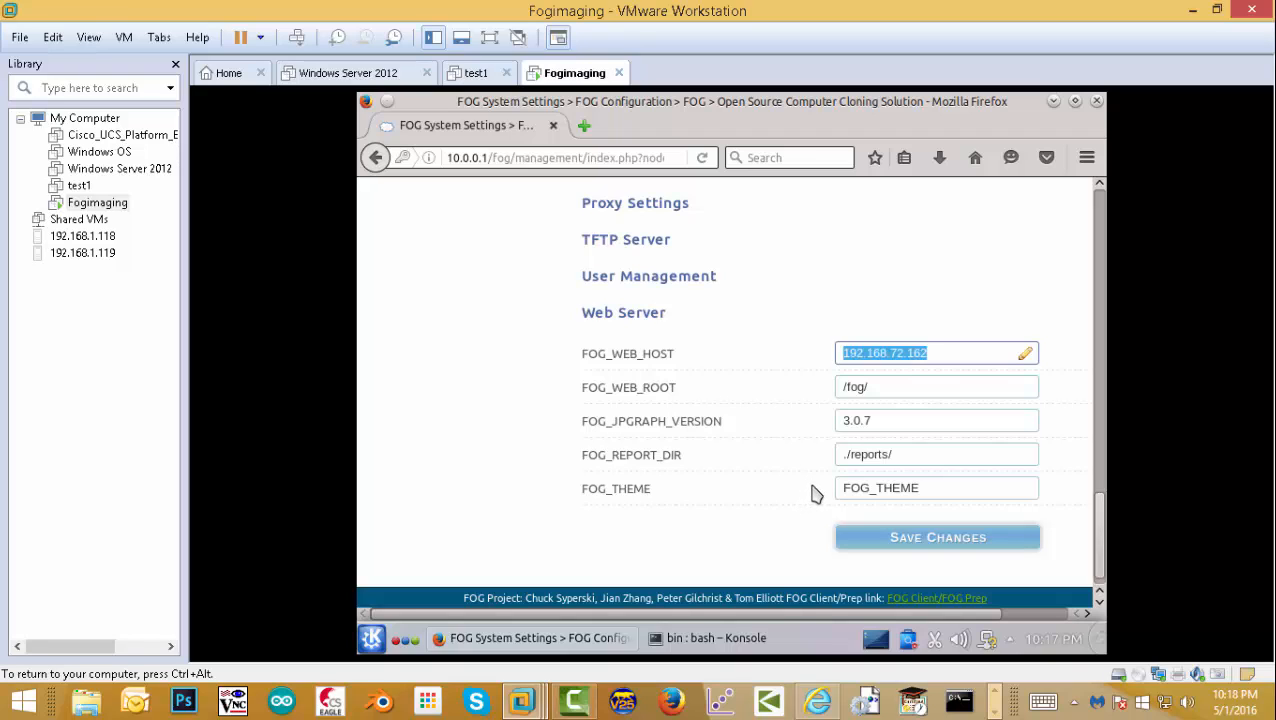
{"action": "key", "text": "ctrl+shift+z"}
{"action": "left_click", "coordinate": [915, 540]}
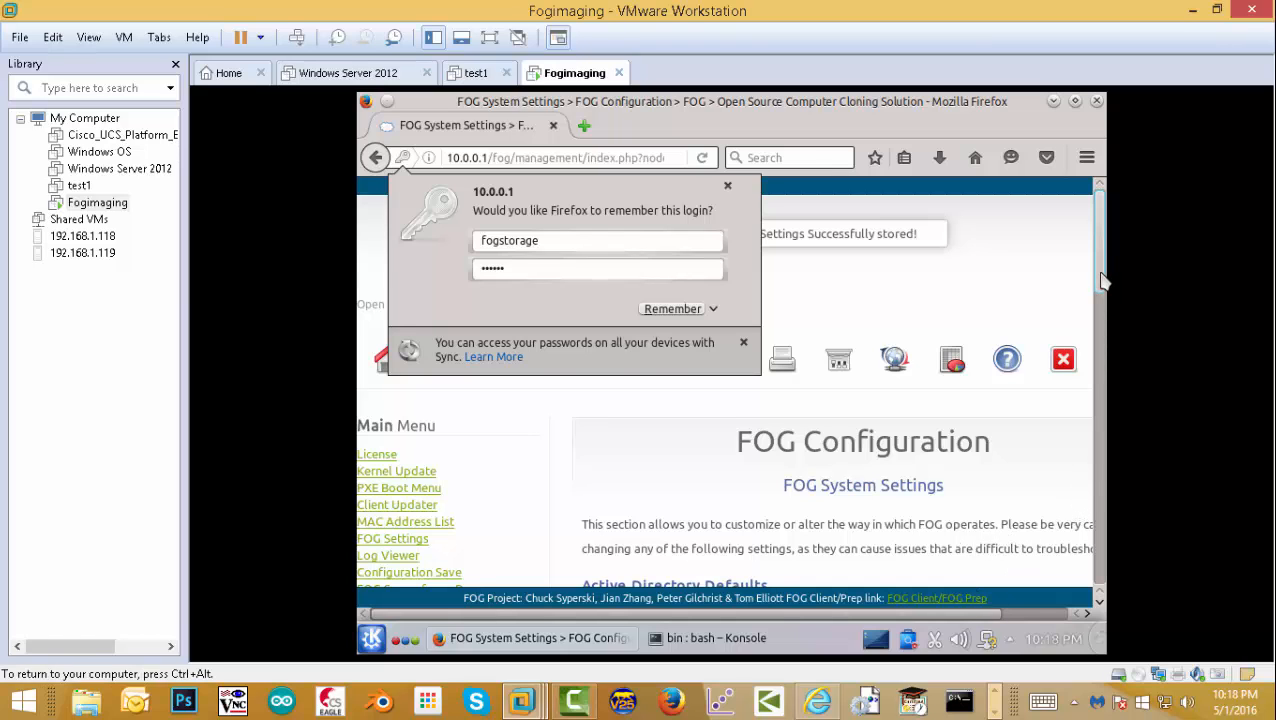
- Close the remember-login popup, check the NFS Server fields, then return to the top
{"action": "left_click_drag", "start_coordinate": [1102, 277], "coordinate": [1105, 568]}
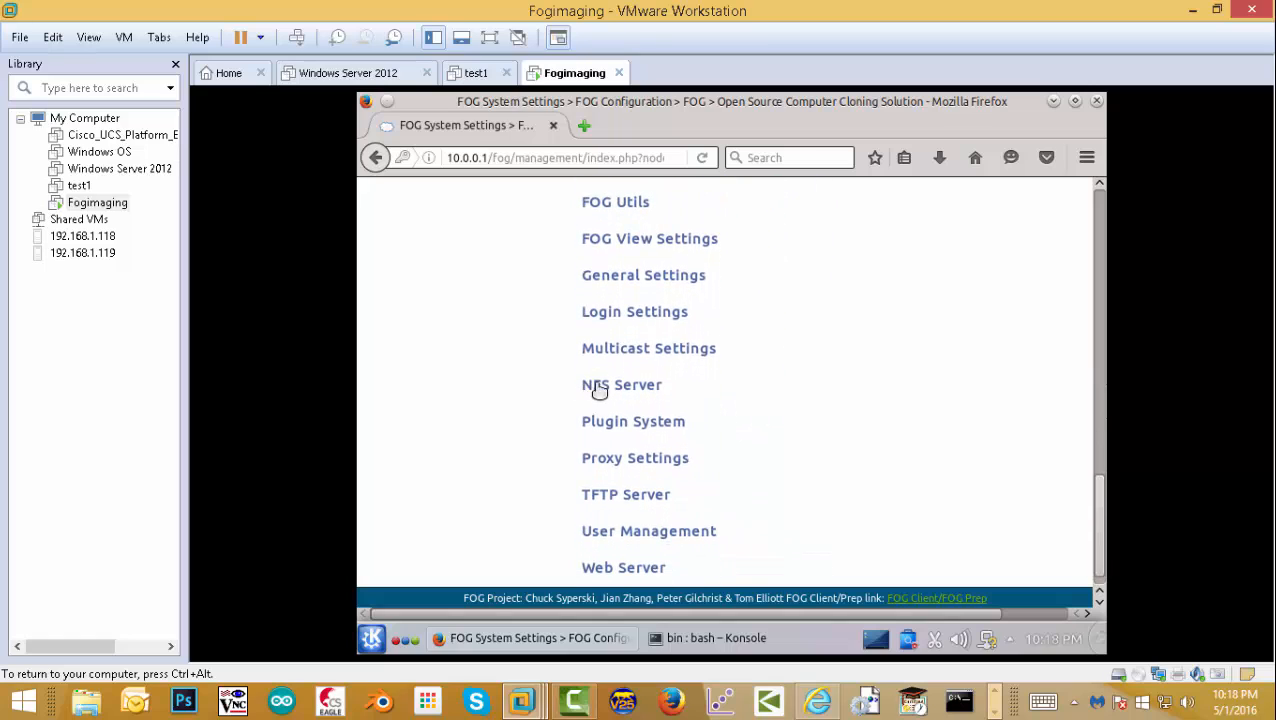
{"action": "left_click_drag", "start_coordinate": [1099, 510], "coordinate": [1108, 176]}
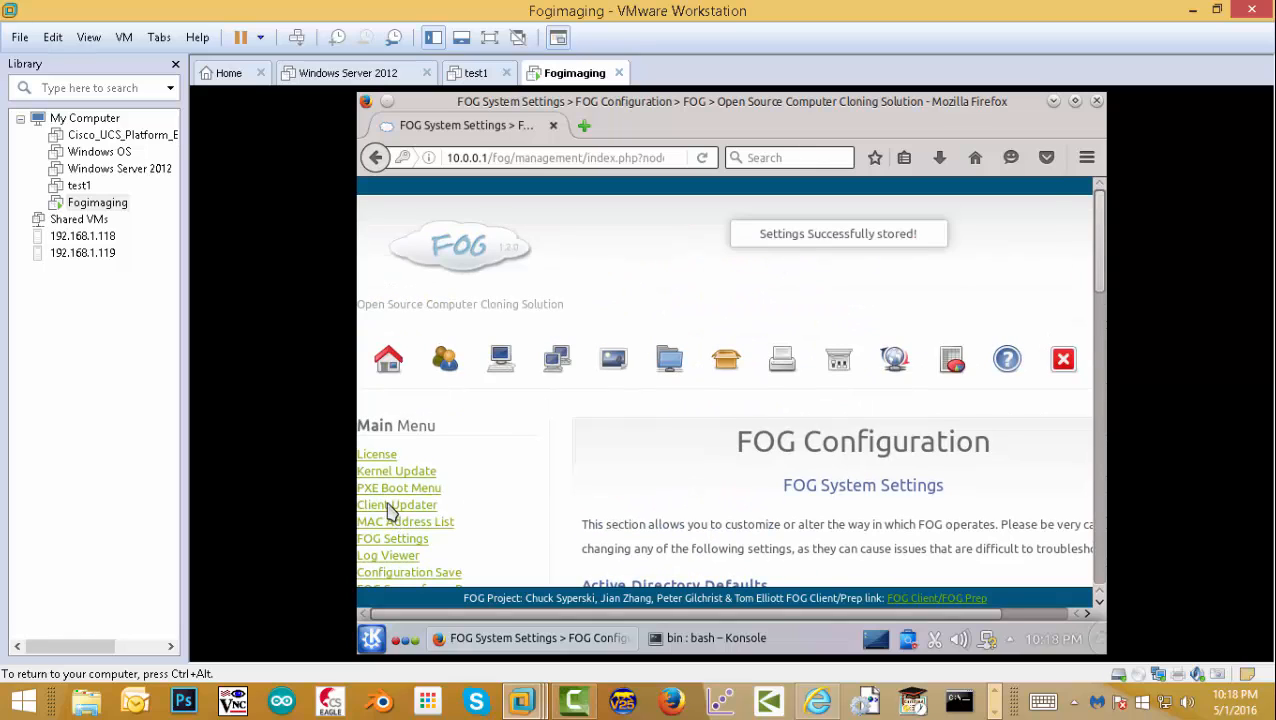
{"action": "scroll", "coordinate": [390, 505], "scroll_direction": "down", "scroll_amount": 10}
{"action": "left_click", "coordinate": [607, 428]}
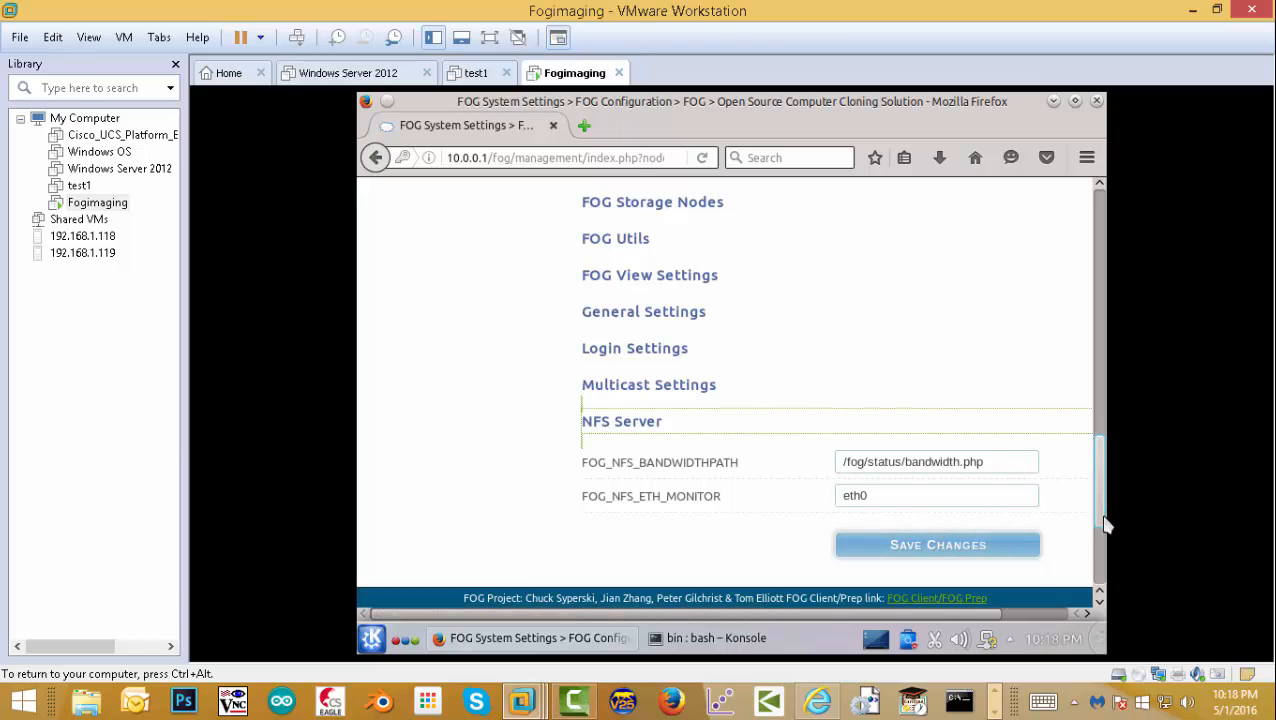
{"action": "left_click_drag", "start_coordinate": [1105, 524], "coordinate": [1100, 200]}
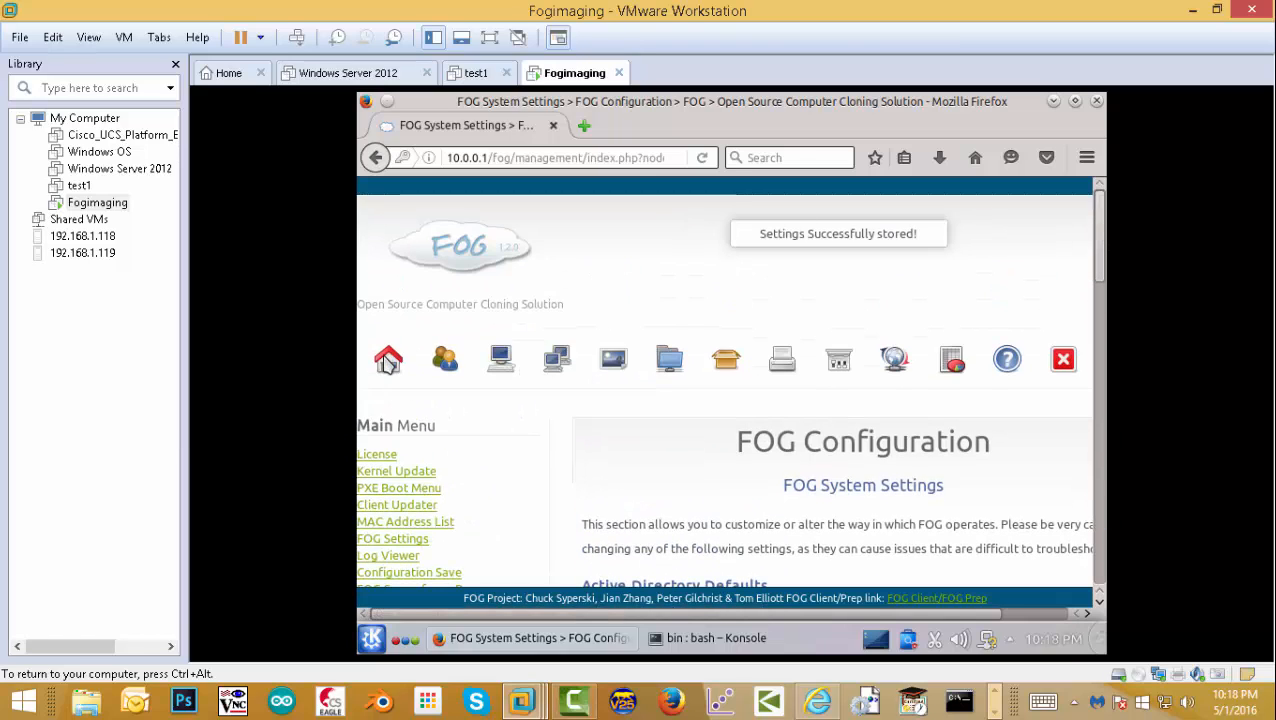
{"action": "scroll", "coordinate": [395, 370], "scroll_direction": "down", "scroll_amount": 5}
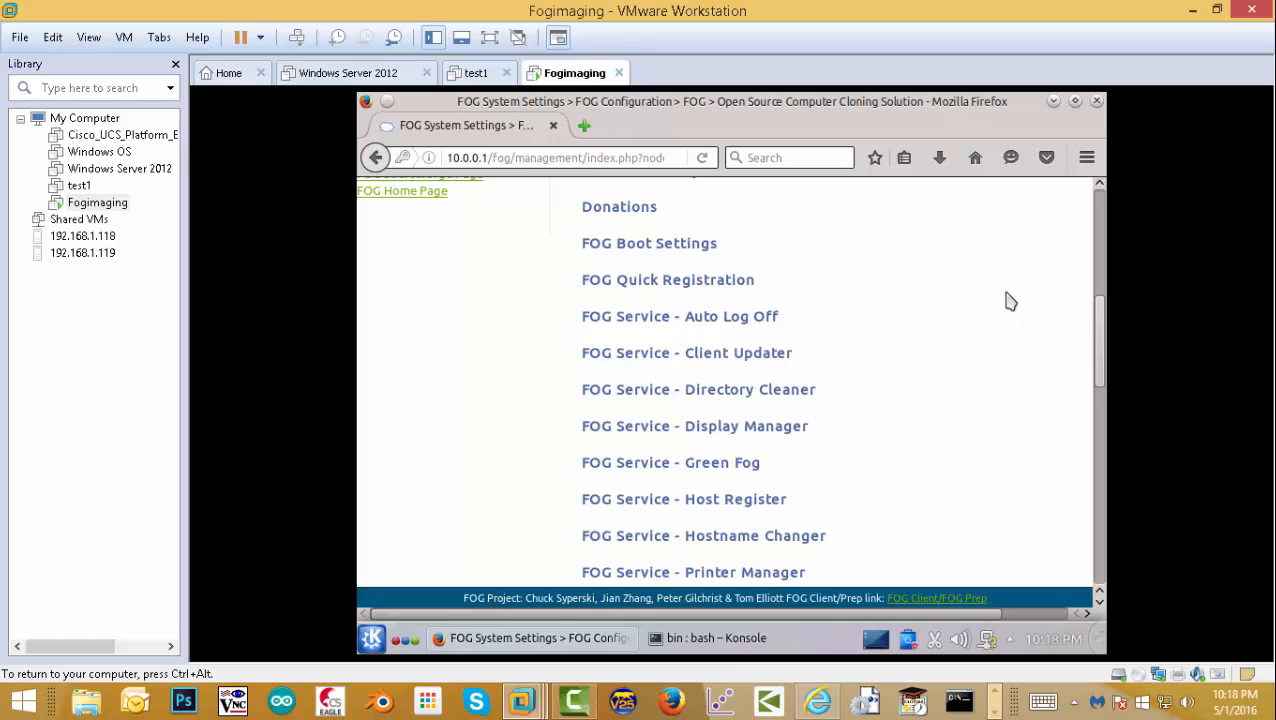
{"action": "left_click_drag", "start_coordinate": [1095, 325], "coordinate": [1104, 178]}
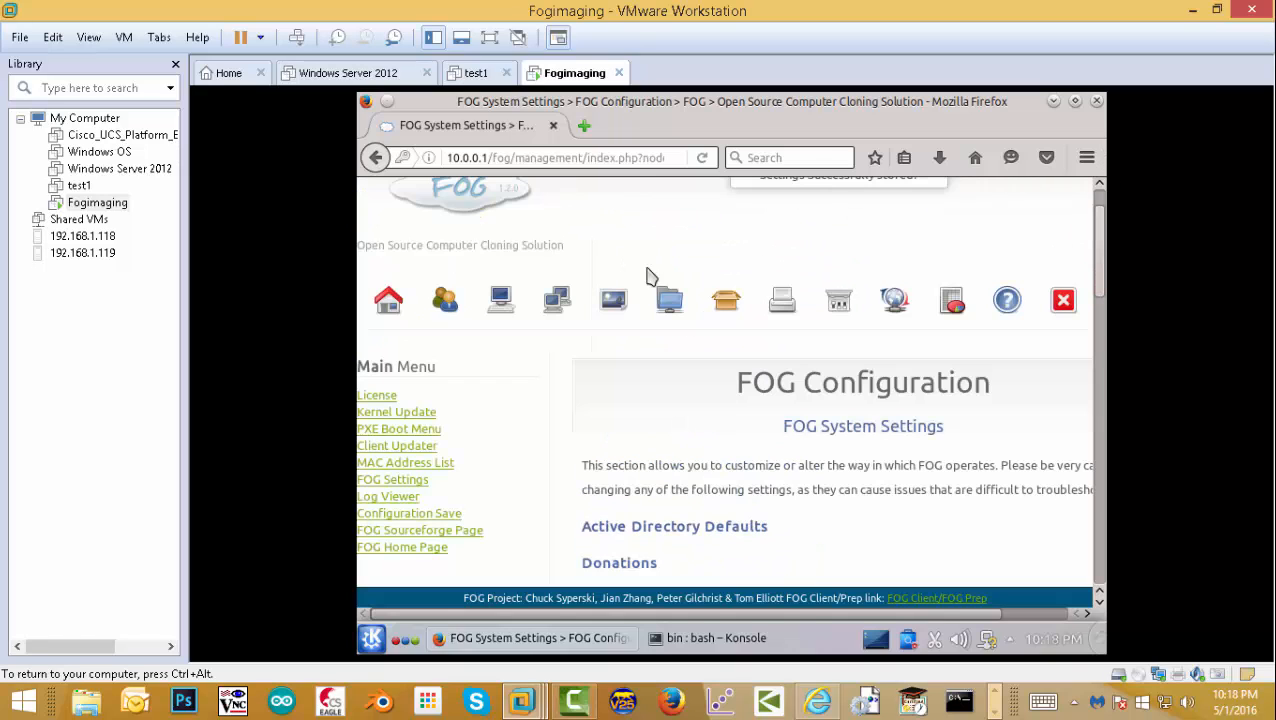
{"action": "scroll", "coordinate": [402, 427], "scroll_direction": "down", "scroll_amount": 10}
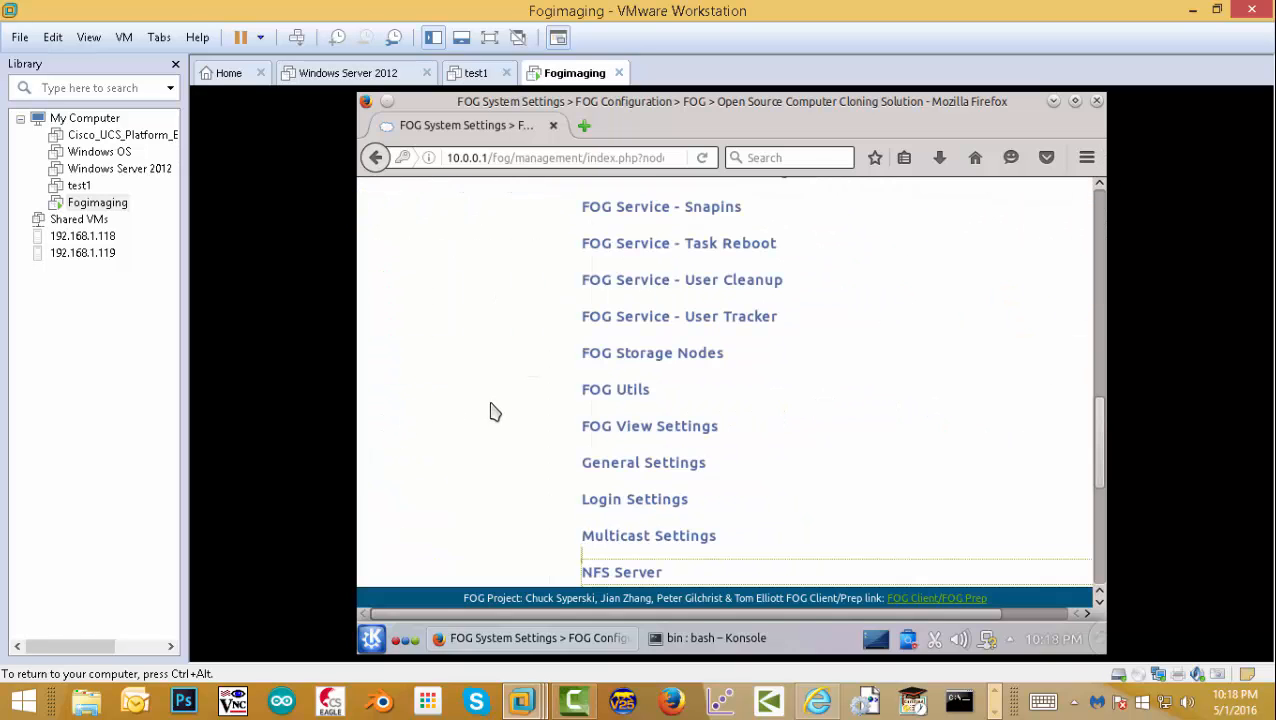
{"action": "left_click_drag", "start_coordinate": [1101, 478], "coordinate": [1104, 240]}
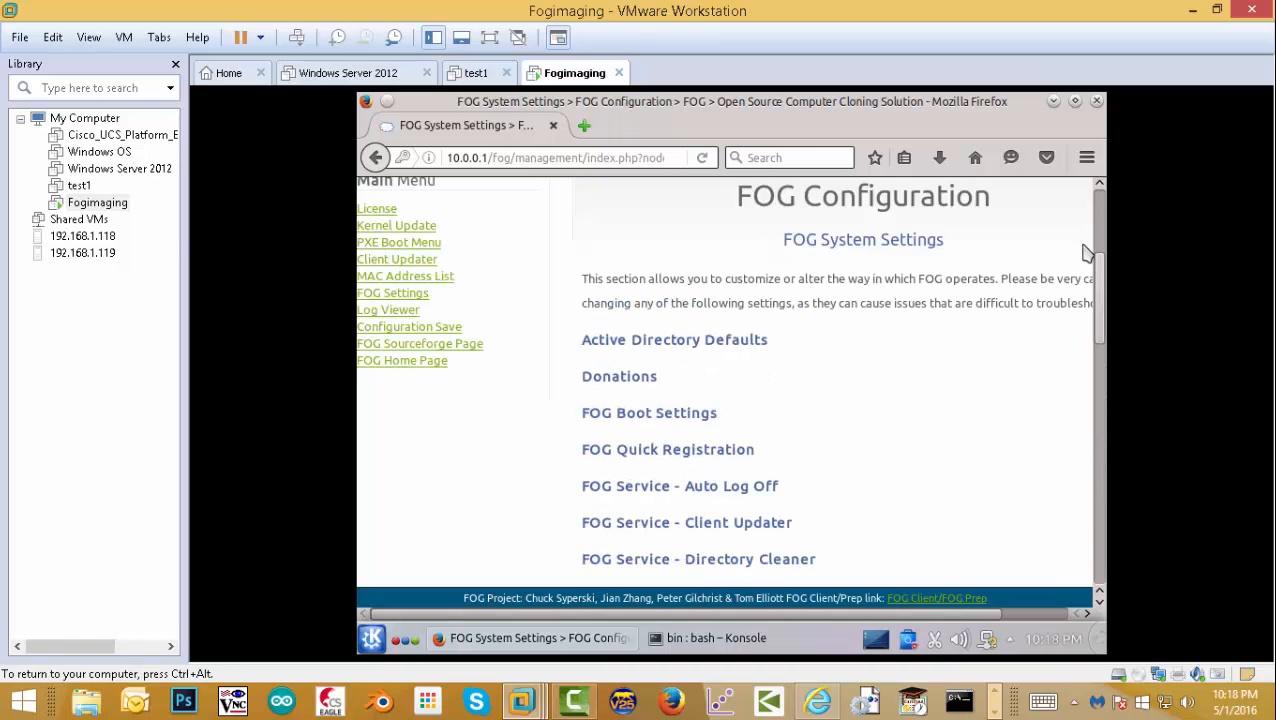
{"action": "scroll", "coordinate": [1105, 228], "scroll_direction": "up", "scroll_amount": 4}
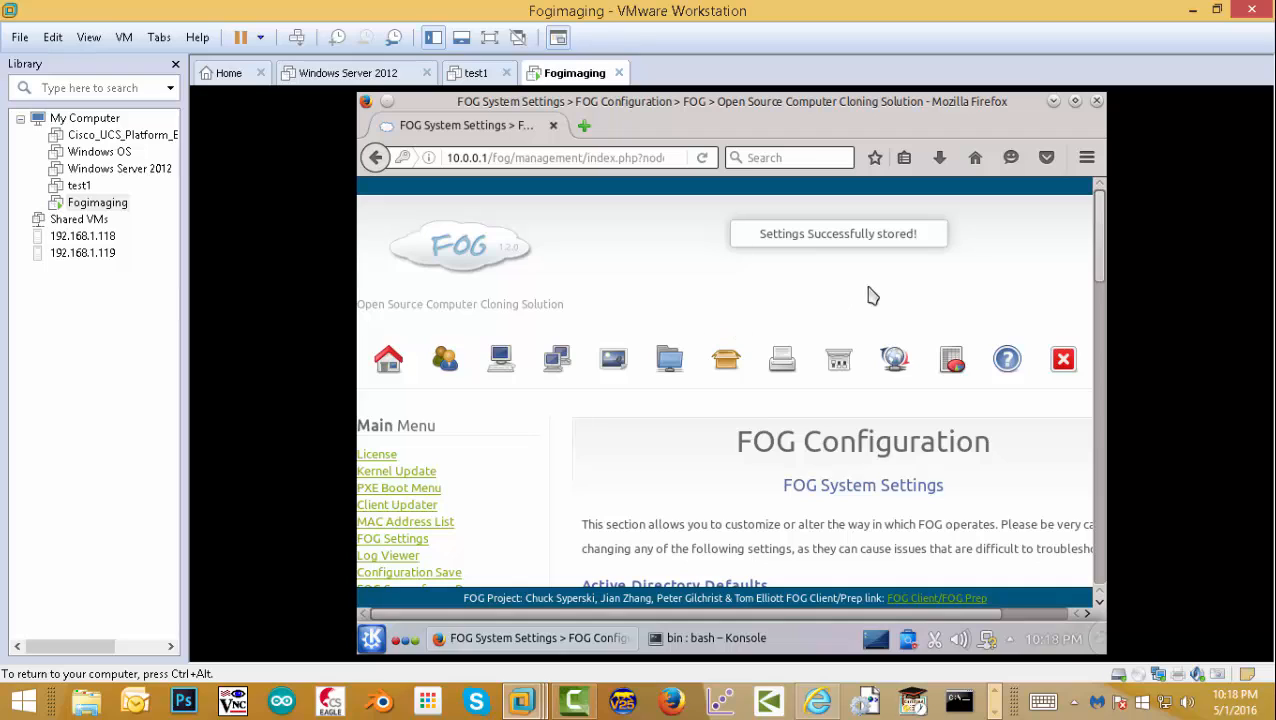
- Open Service Configuration and scroll through its client modules, Auto Logout to User Tracker
{"action": "left_click", "coordinate": [840, 368]}
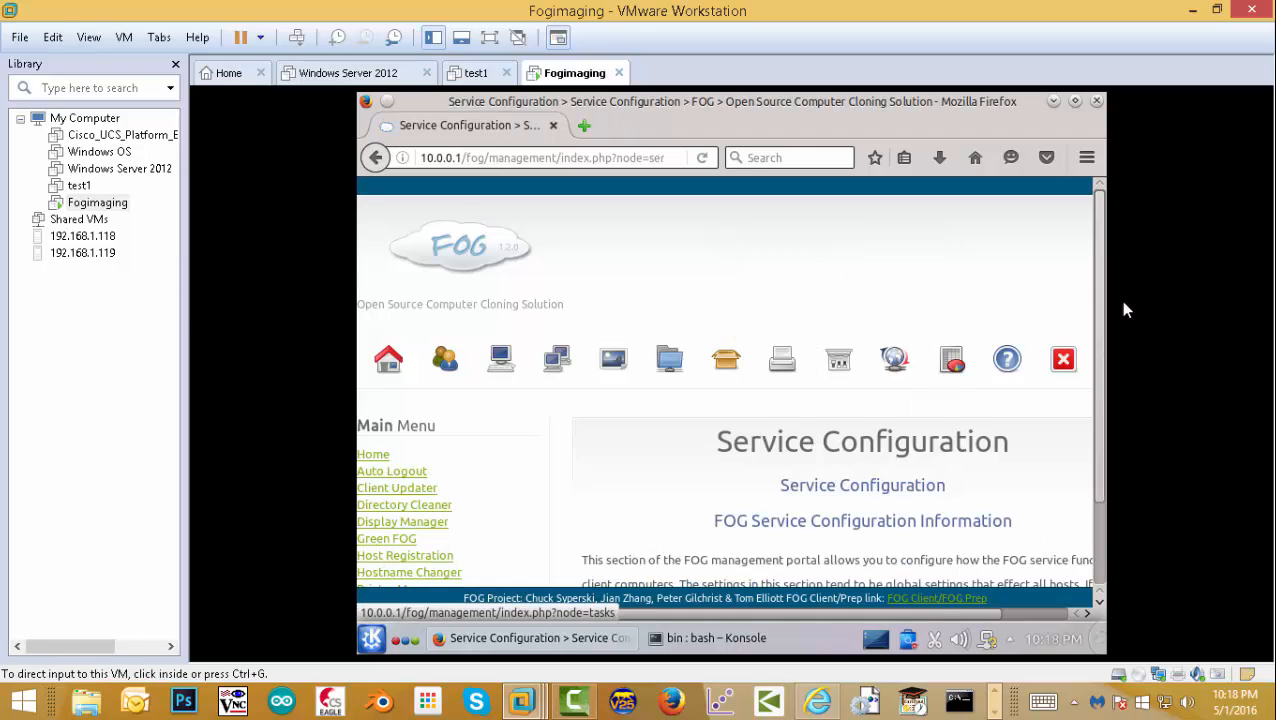
{"action": "scroll", "coordinate": [1106, 330], "scroll_direction": "down", "scroll_amount": 2}
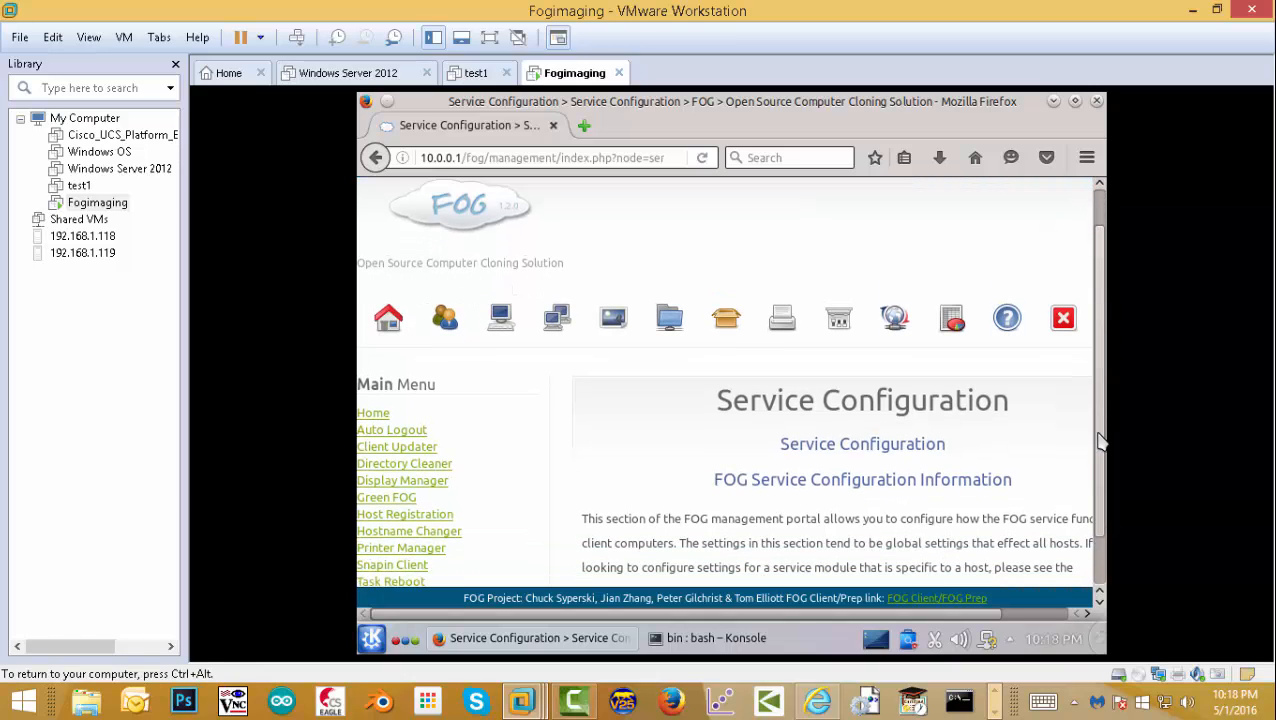
{"action": "scroll", "coordinate": [440, 550], "scroll_direction": "down", "scroll_amount": 1}
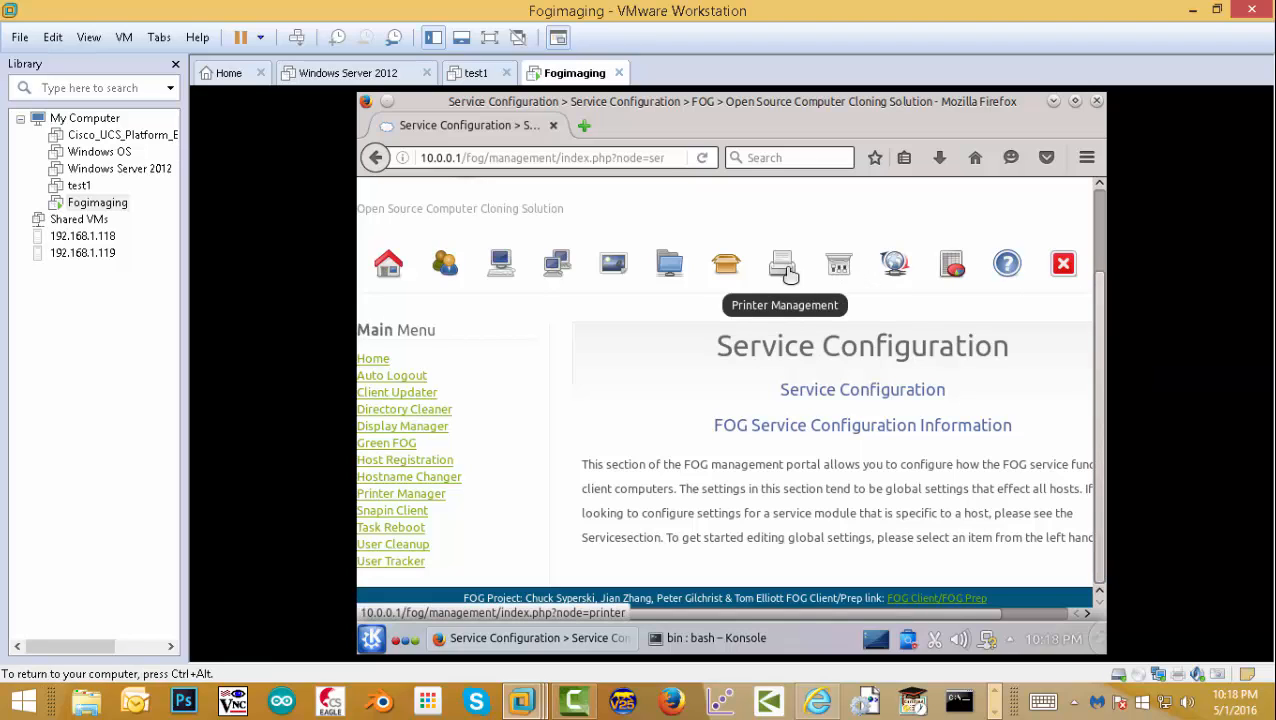
- Open the DefaultMember storage node from the Storage Management list for editing
{"action": "left_click", "coordinate": [670, 268]}
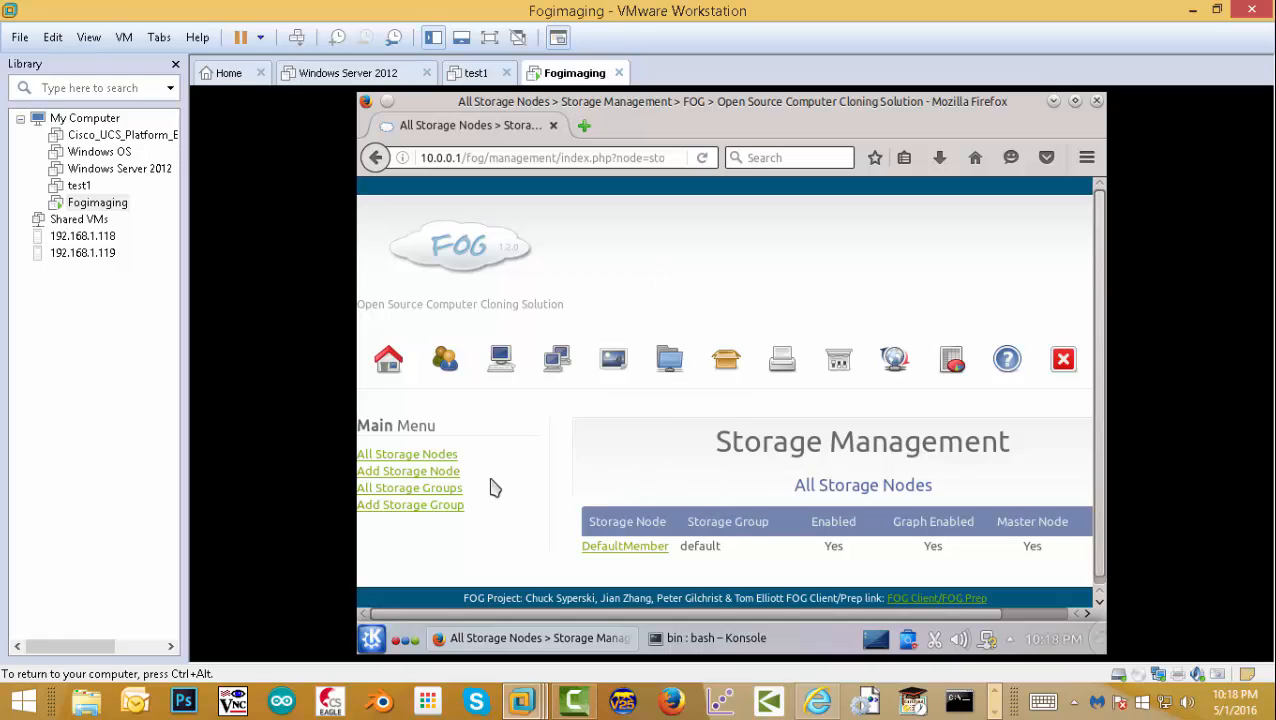
{"action": "scroll", "coordinate": [1092, 518], "scroll_direction": "down", "scroll_amount": 1}
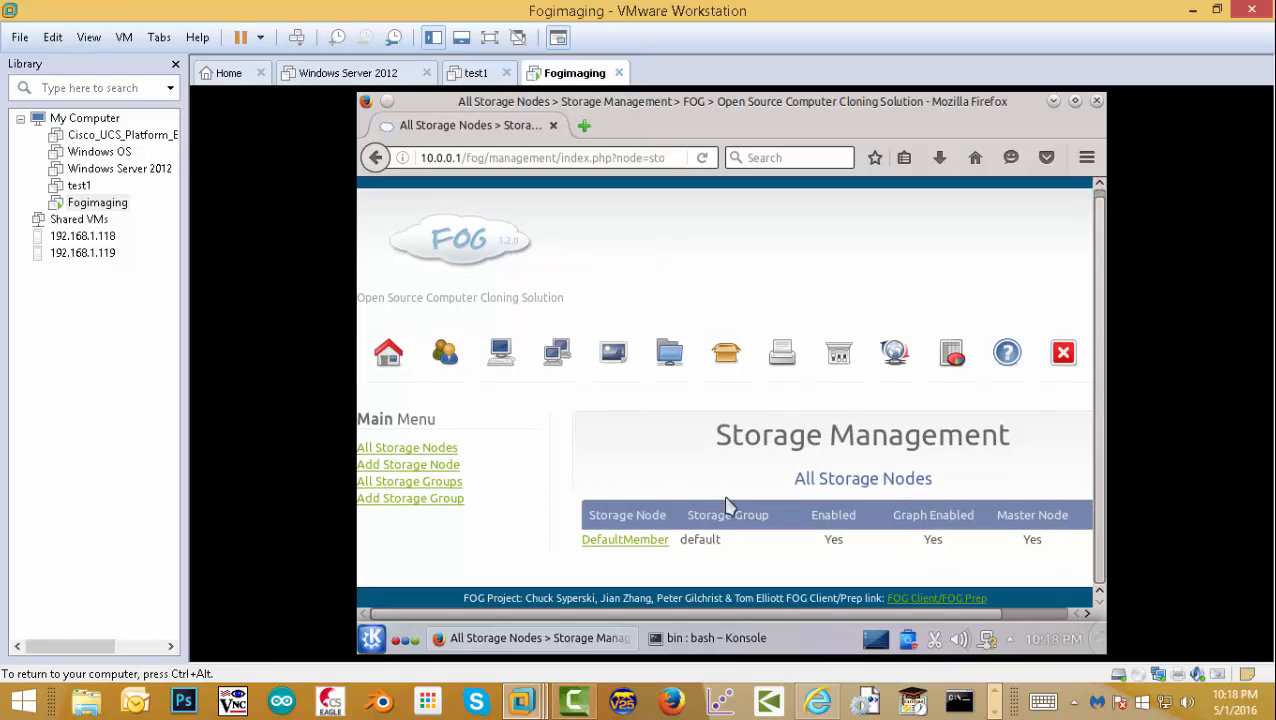
{"action": "left_click", "coordinate": [644, 545]}
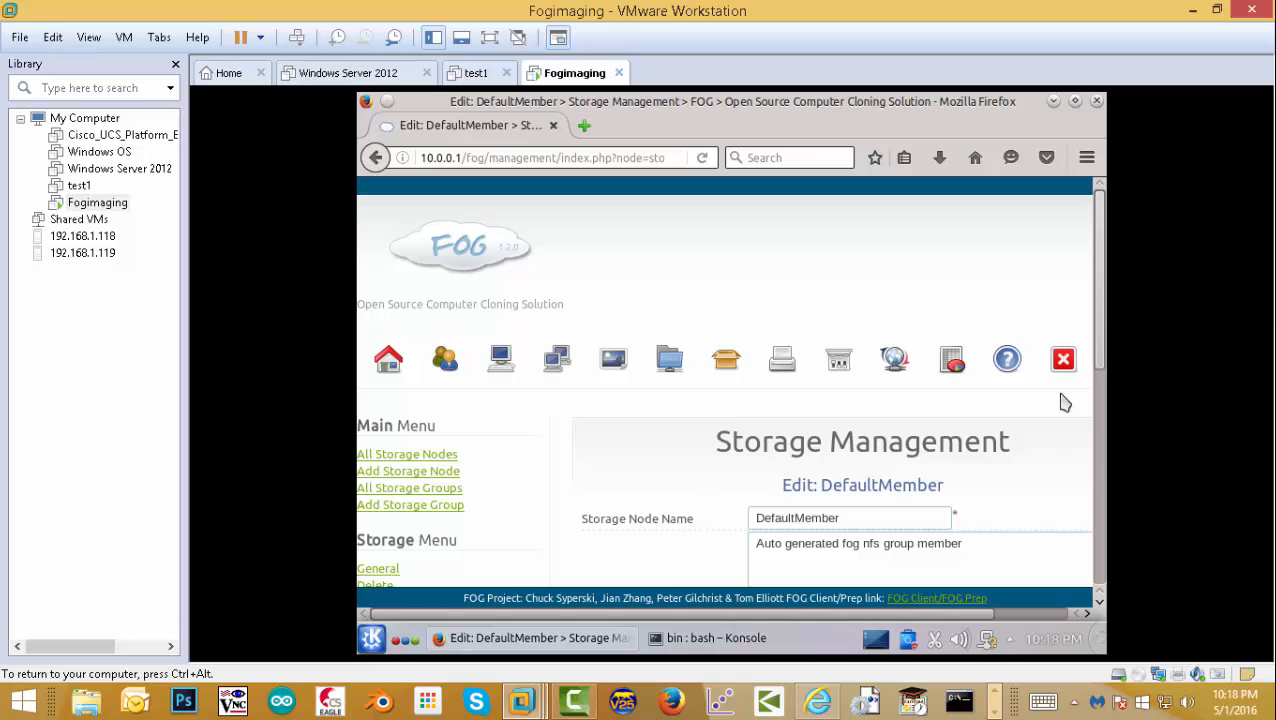
{"action": "mouse_move", "coordinate": [1099, 359]}
{"action": "left_mouse_down"}
{"action": "mouse_move", "coordinate": [1095, 478]}
{"action": "mouse_move", "coordinate": [1108, 365]}
{"action": "left_mouse_up"}
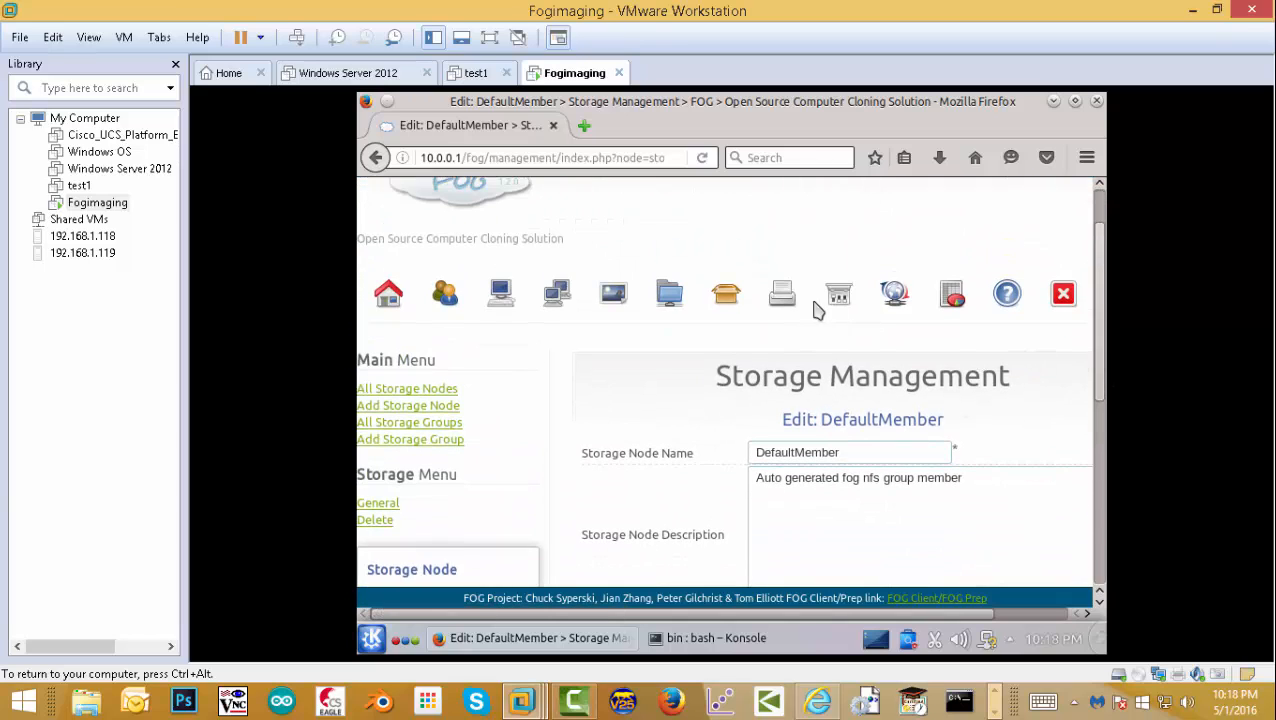
{"action": "scroll", "coordinate": [790, 302], "scroll_direction": "up", "scroll_amount": 2}
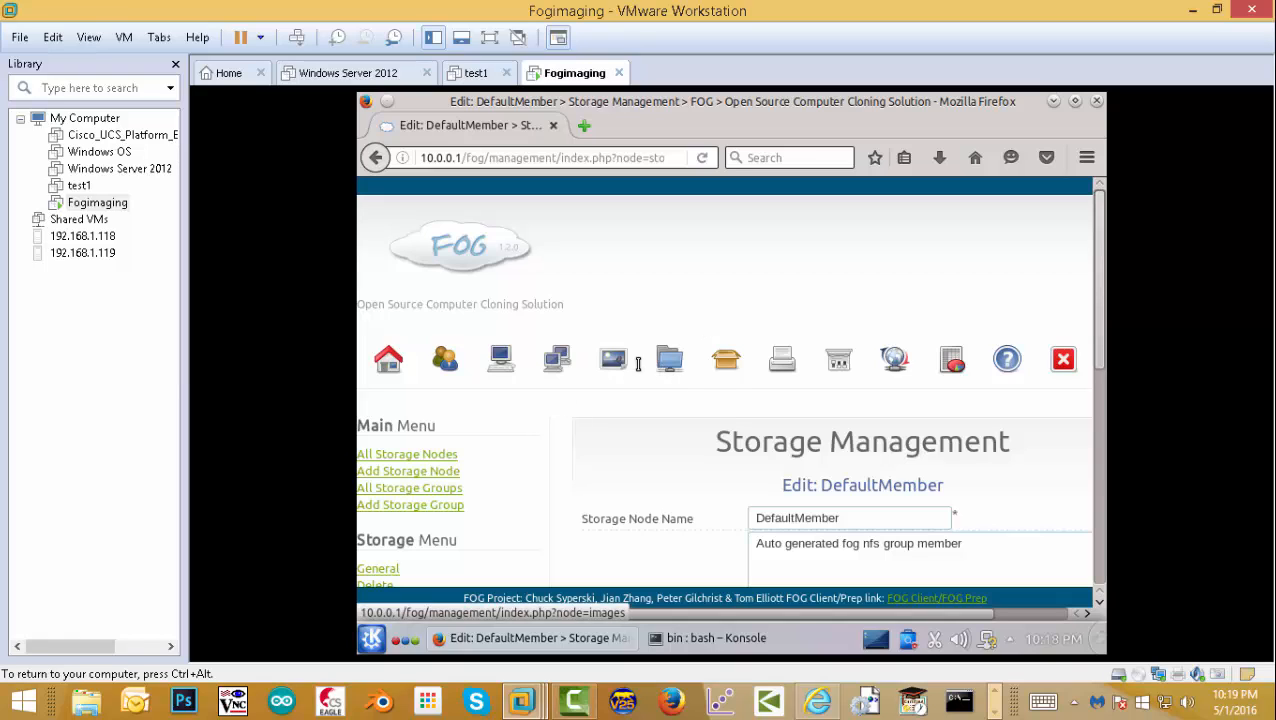
{"action": "left_click", "coordinate": [669, 370]}
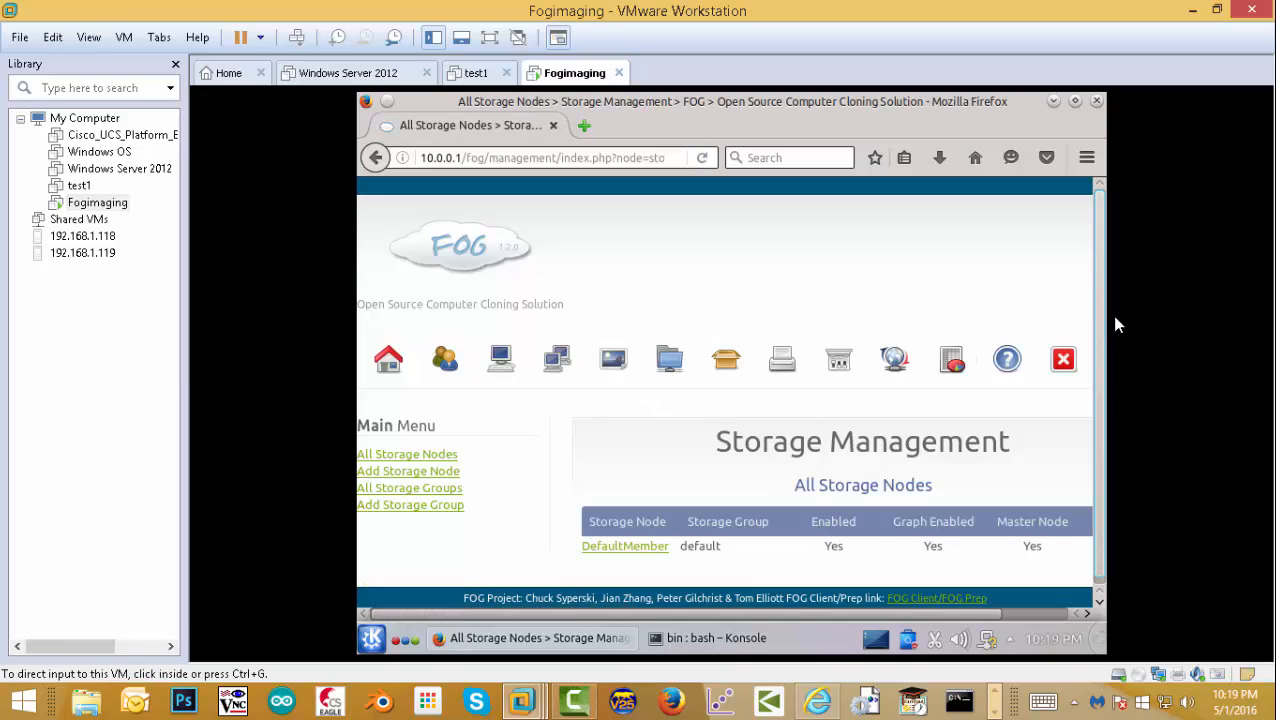
{"action": "left_click", "coordinate": [615, 547]}
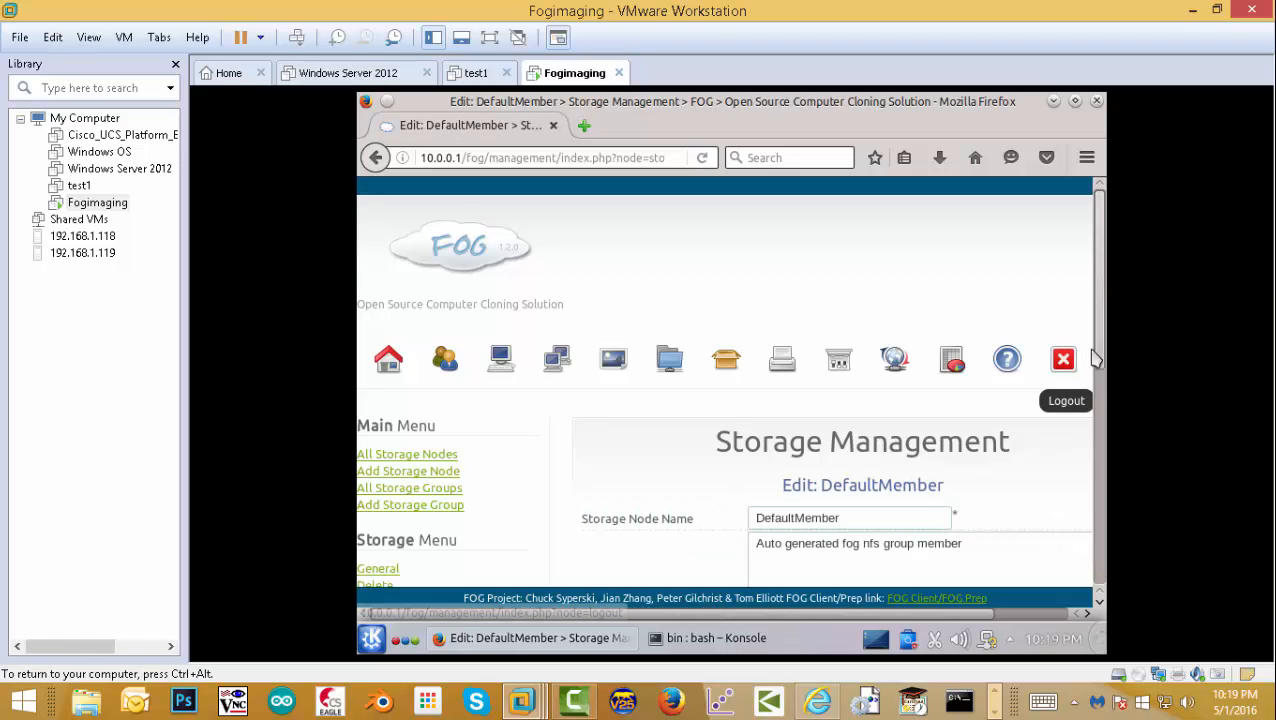
{"action": "left_click_drag", "start_coordinate": [1097, 360], "coordinate": [1074, 491]}
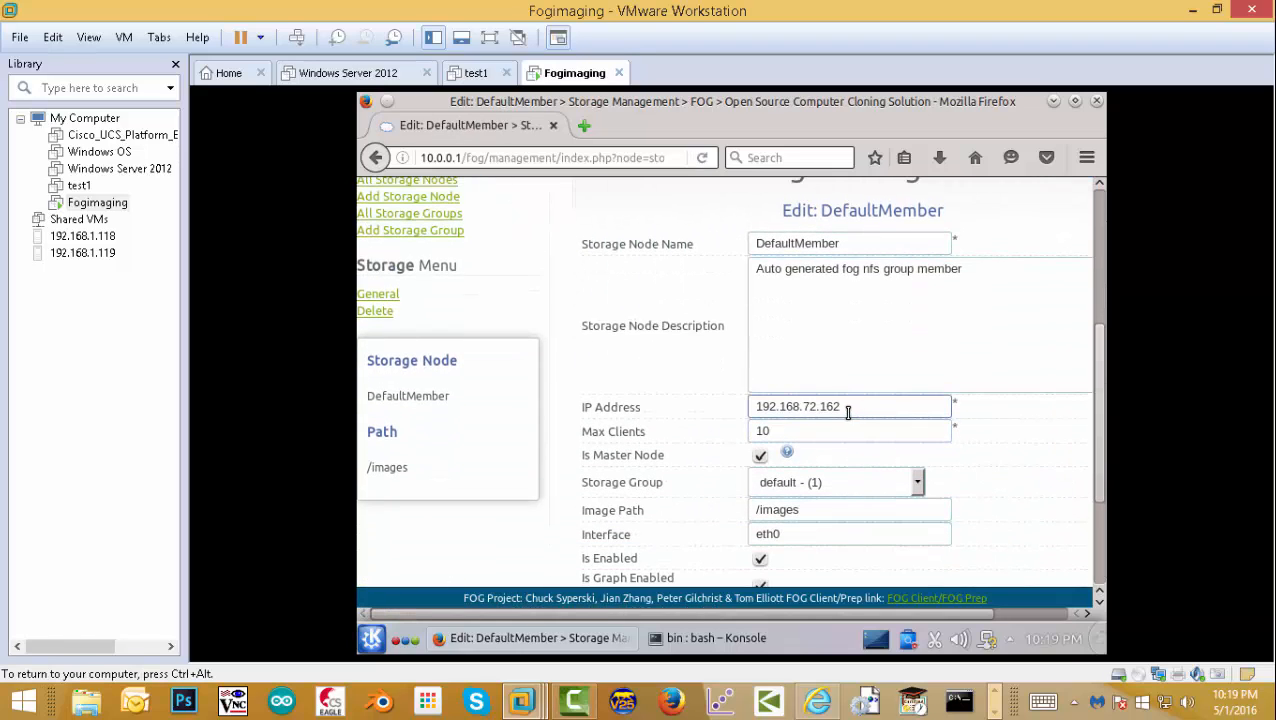
- Change the DefaultMember node's IP Address to 10.0.0.1 and update it
{"action": "left_click_drag", "start_coordinate": [843, 407], "coordinate": [723, 398]}
{"action": "type", "text": "10.0.0.1"}
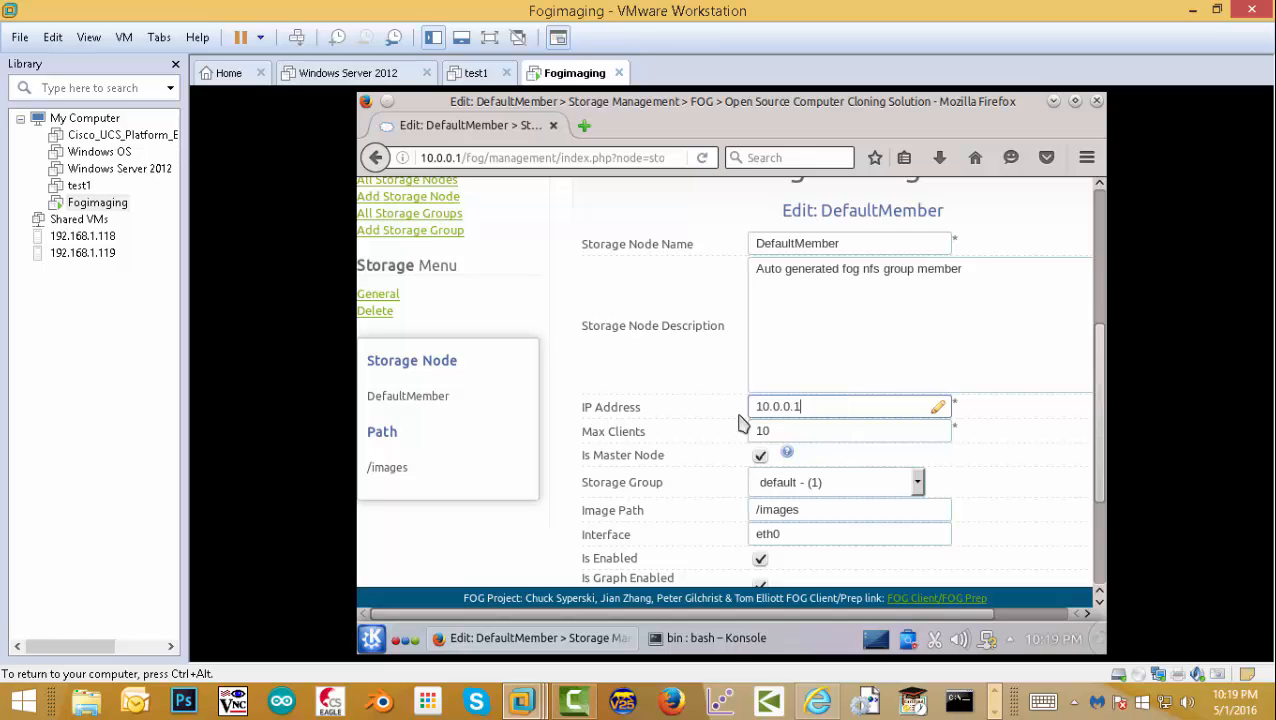
{"action": "left_click_drag", "start_coordinate": [1100, 488], "coordinate": [1095, 555]}
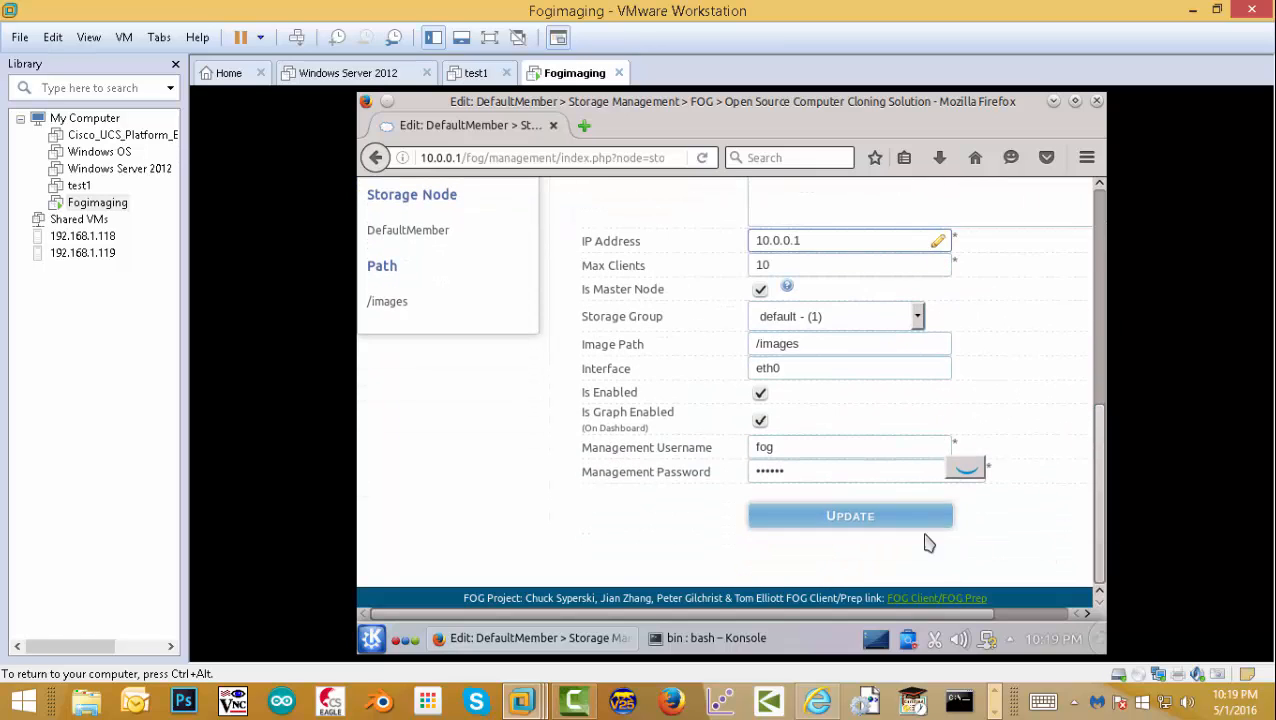
{"action": "left_click", "coordinate": [880, 526]}
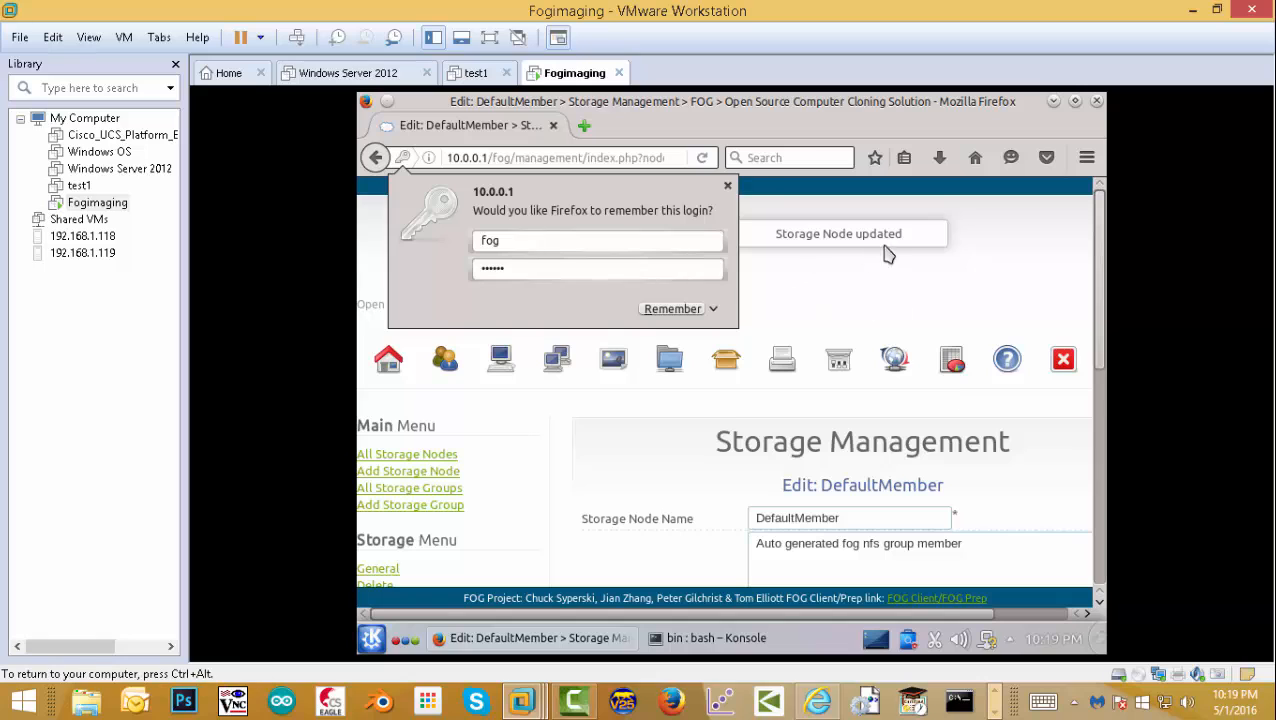
- Dismiss the remember-login prompt and close Firefox
{"action": "left_click", "coordinate": [728, 190]}
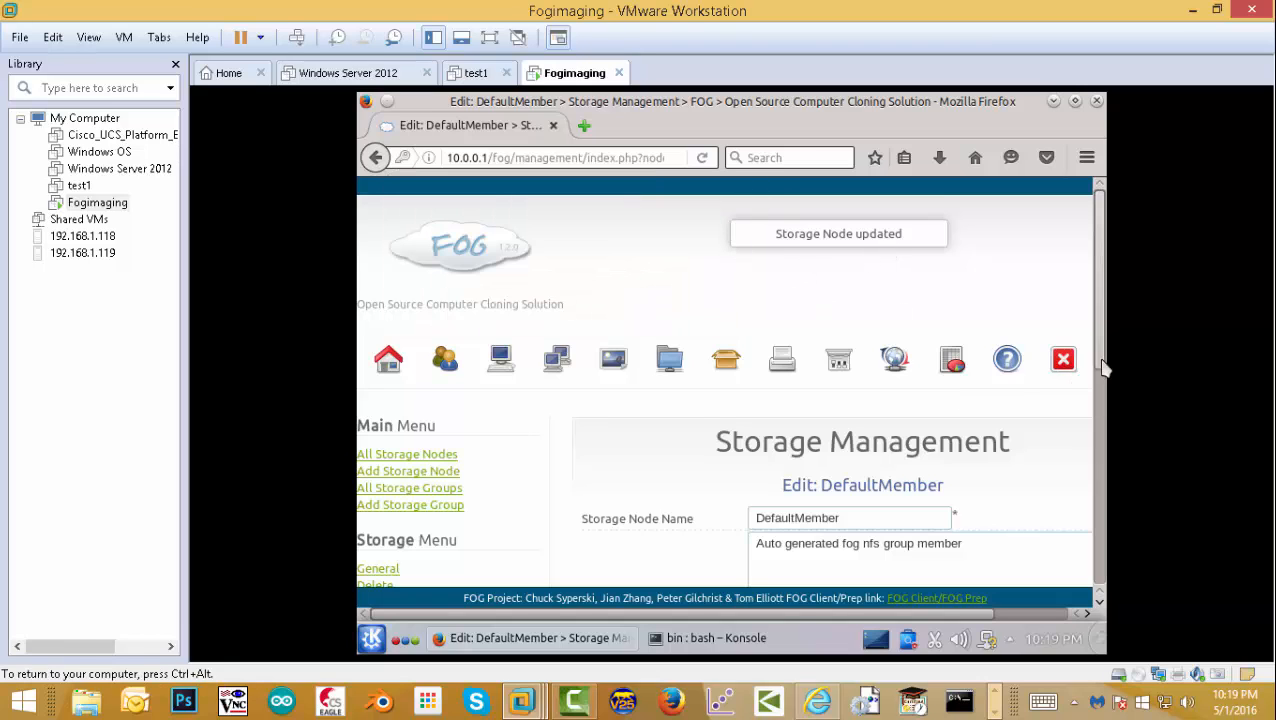
{"action": "left_click_drag", "start_coordinate": [1102, 367], "coordinate": [1102, 546]}
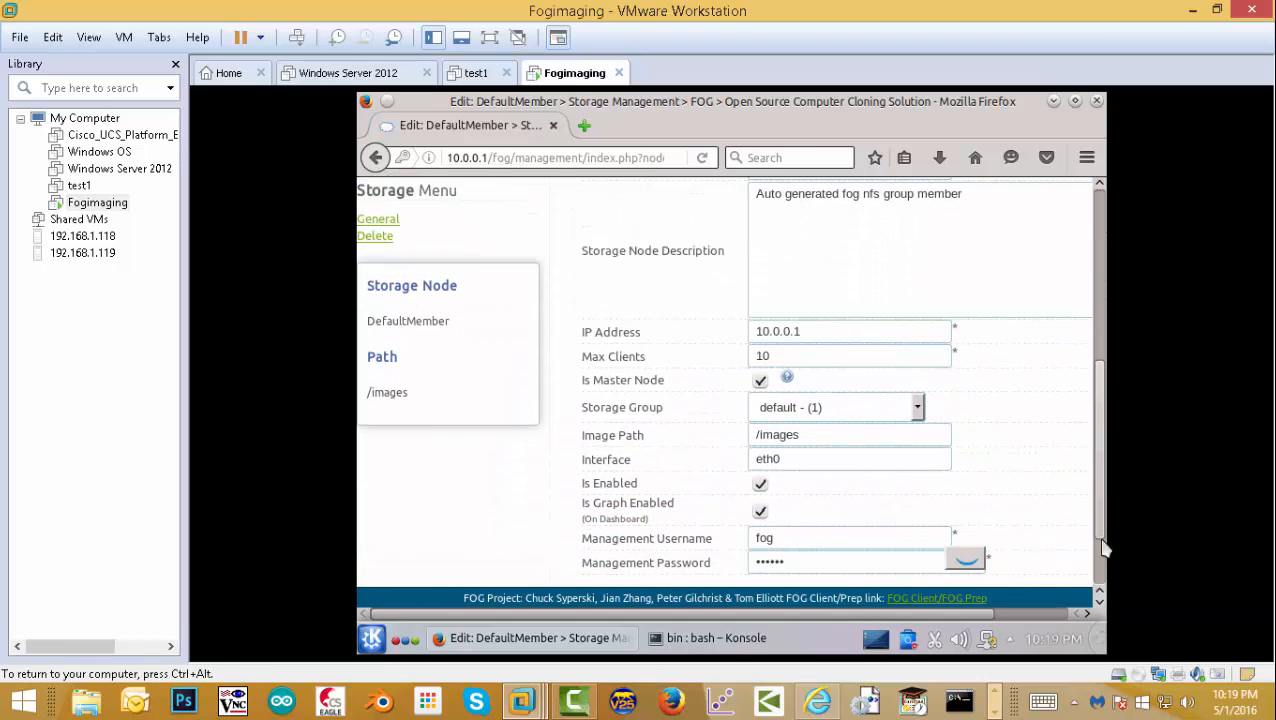
{"action": "key", "text": "Return"}
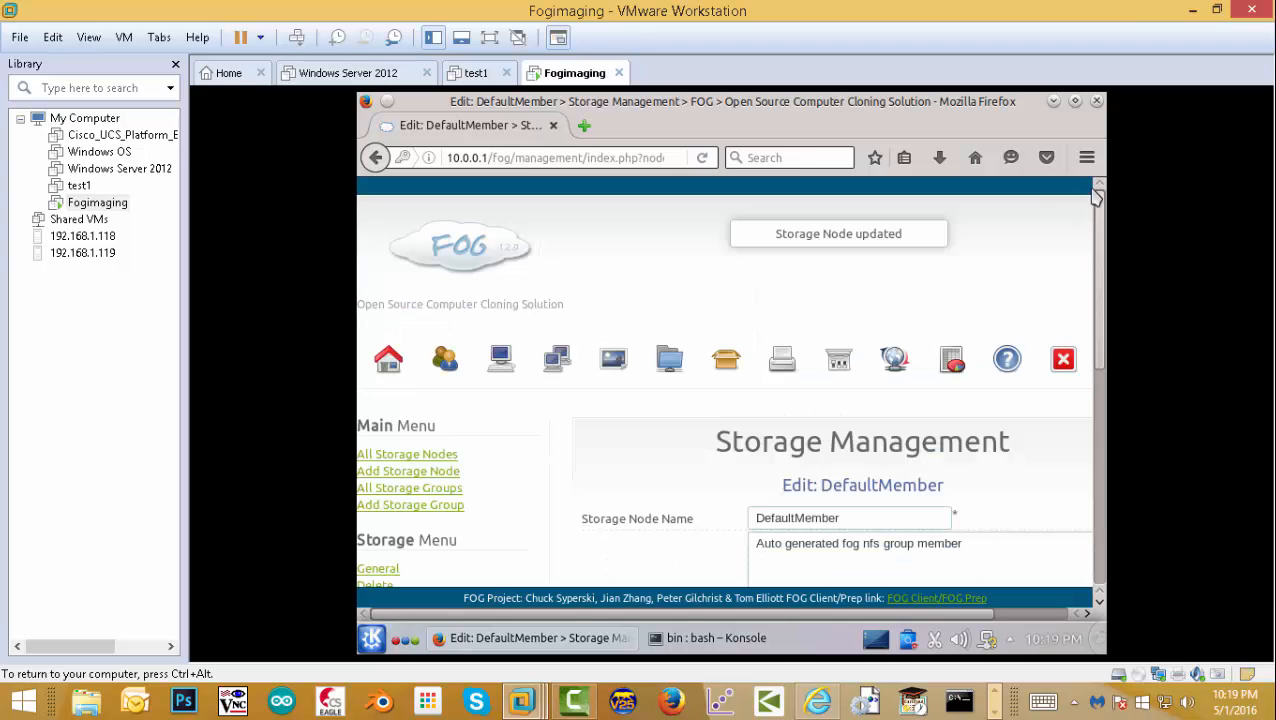
{"action": "left_click", "coordinate": [1097, 101]}
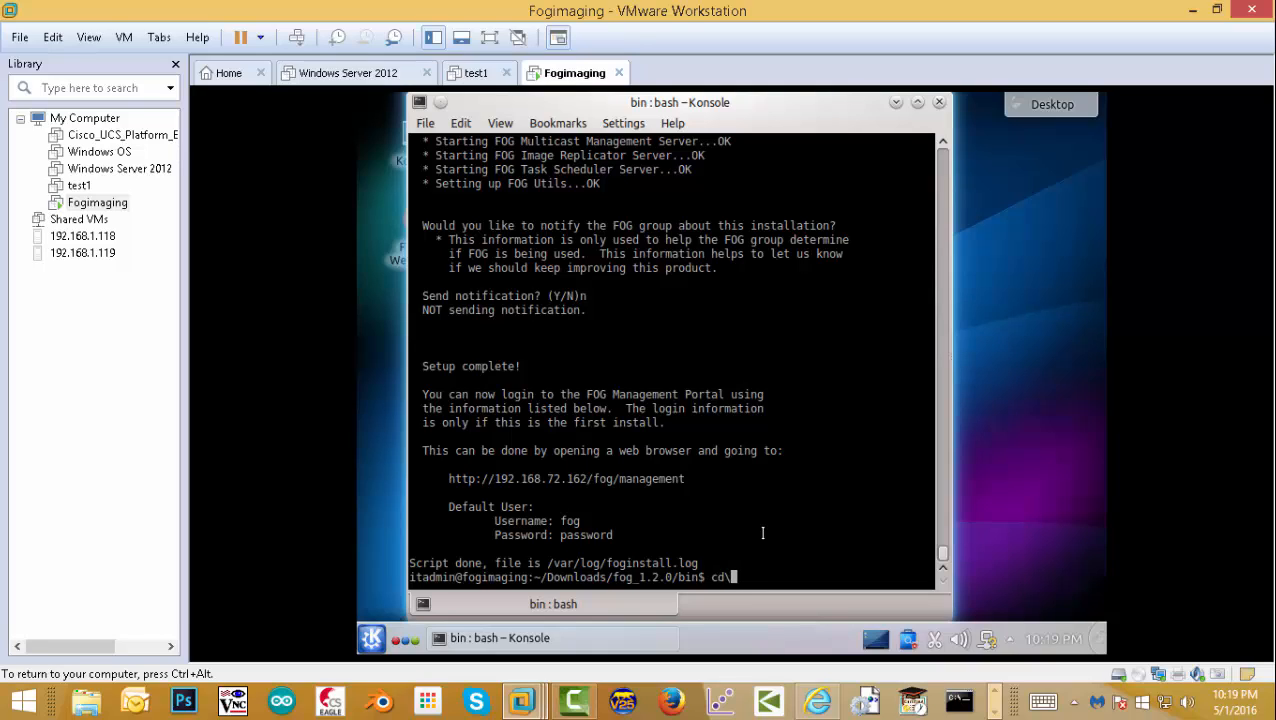
- Run sudo kate /opt/fog/.fogsettings in Konsole to edit the file as root
{"action": "key", "text": "Return"}
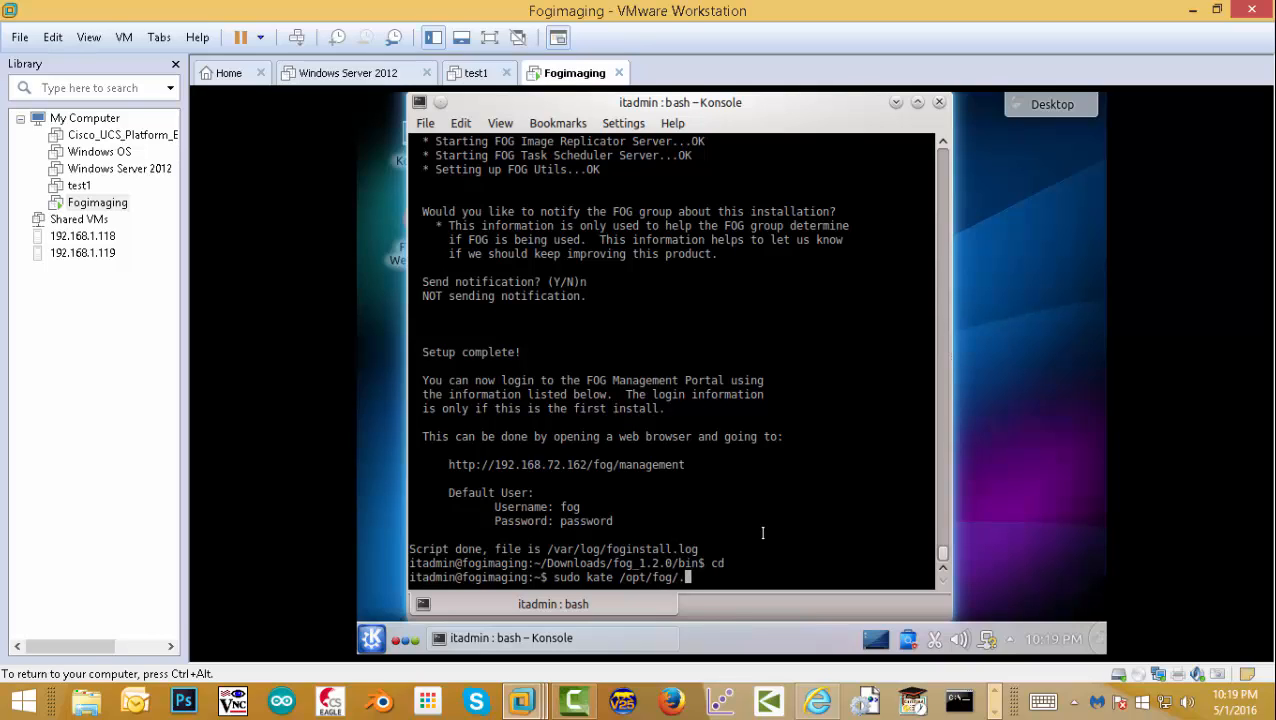
{"action": "key", "text": "Tab"}
{"action": "key", "text": "Return"}
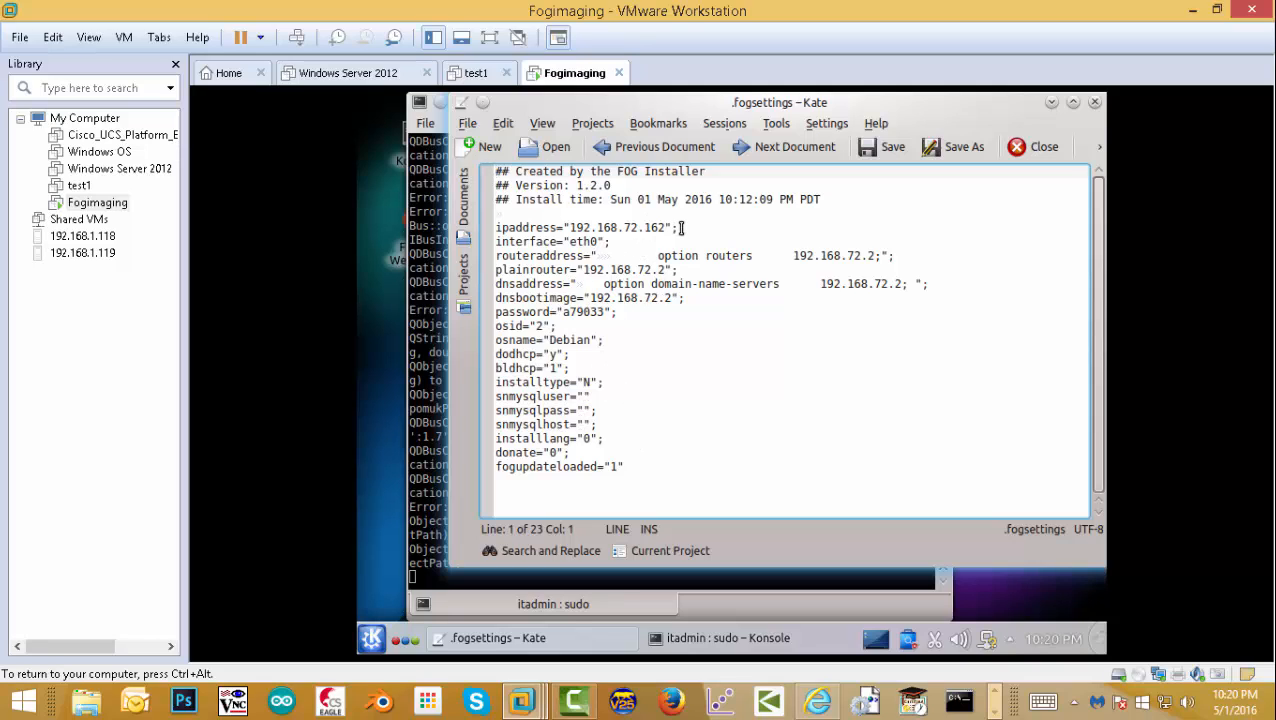
- Change the ipaddress value from 192.168.72.162 to 10.0.0.1
{"action": "left_click_drag", "start_coordinate": [663, 229], "coordinate": [571, 228]}
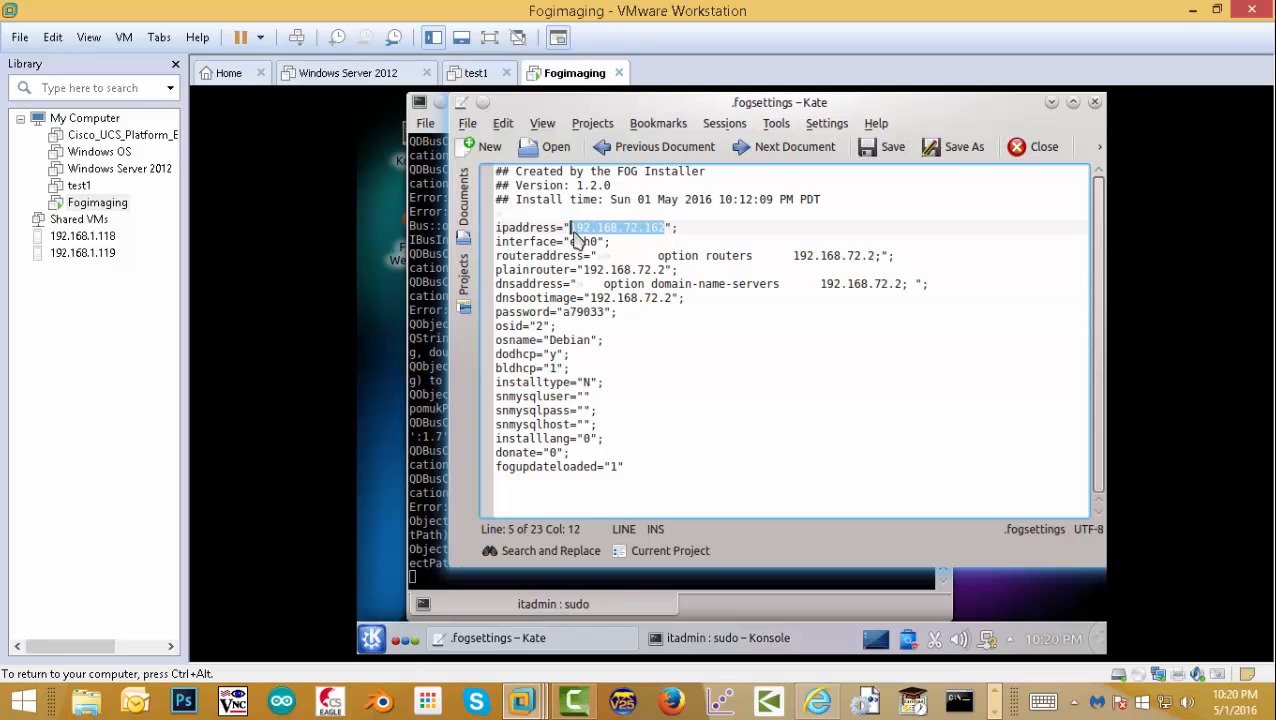
{"action": "type", "text": "192.168.72.162"}
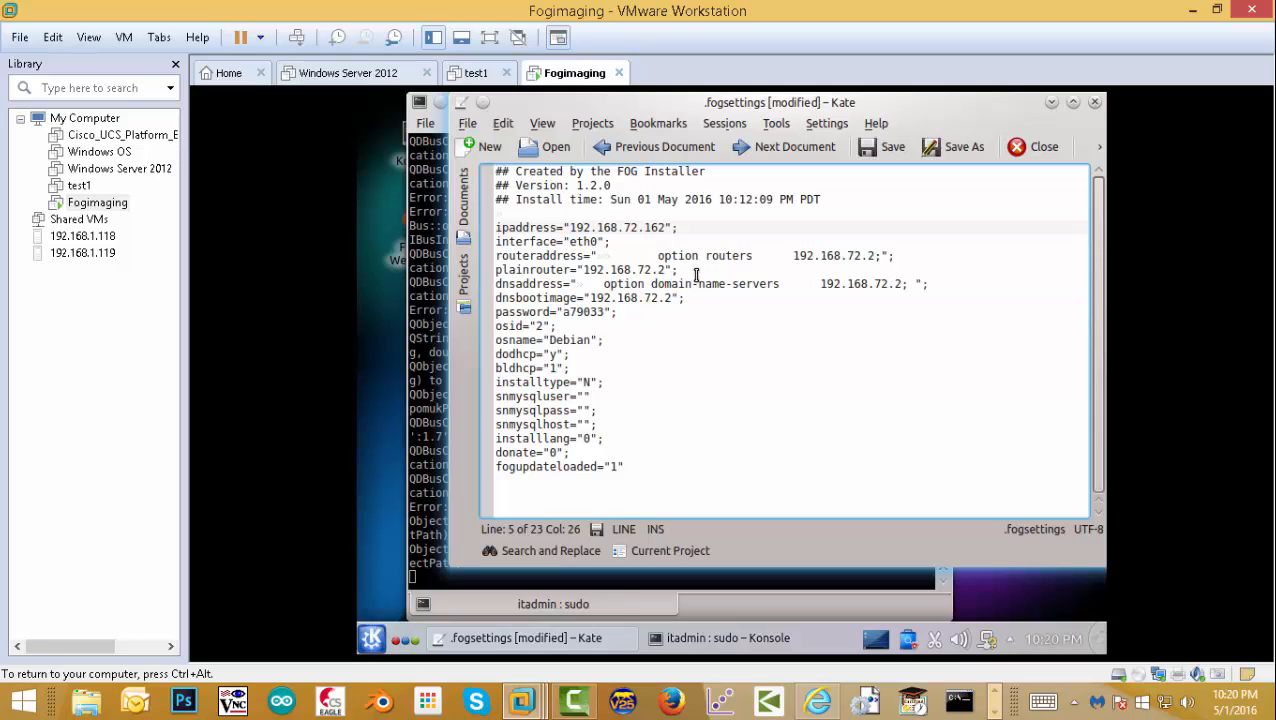
{"action": "left_click_drag", "start_coordinate": [663, 228], "coordinate": [571, 228]}
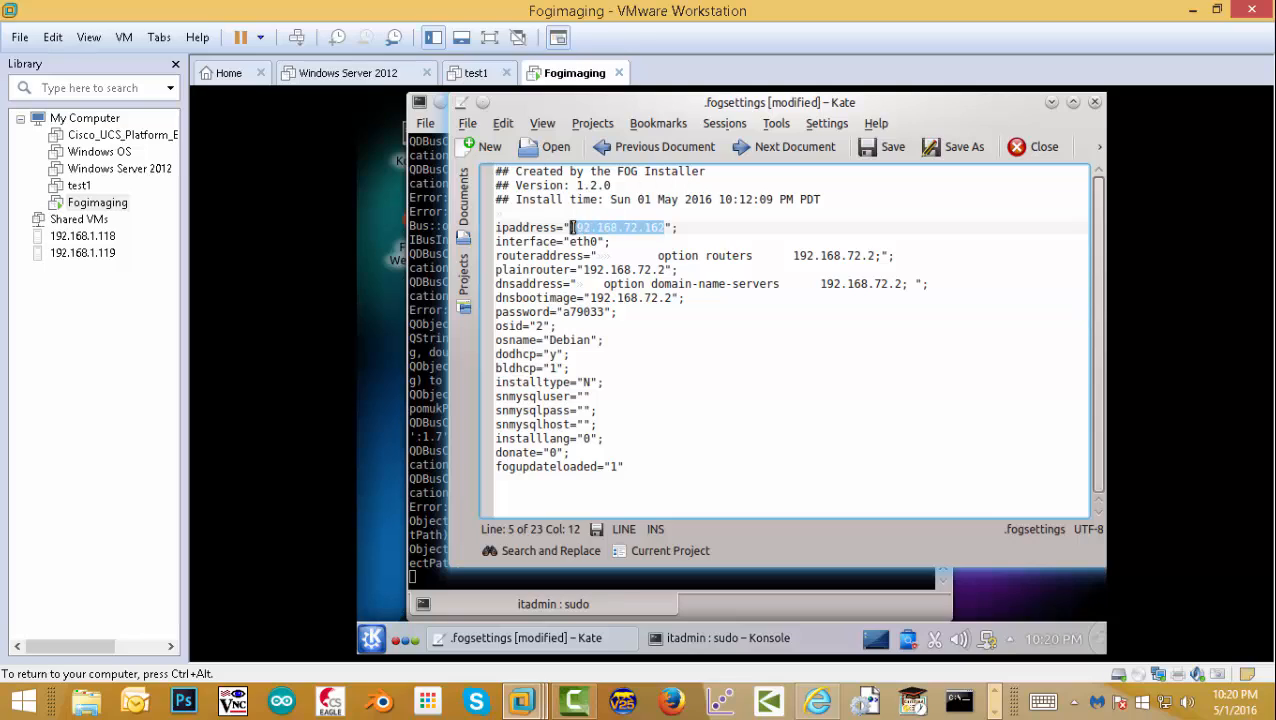
{"action": "type", "text": "1"}
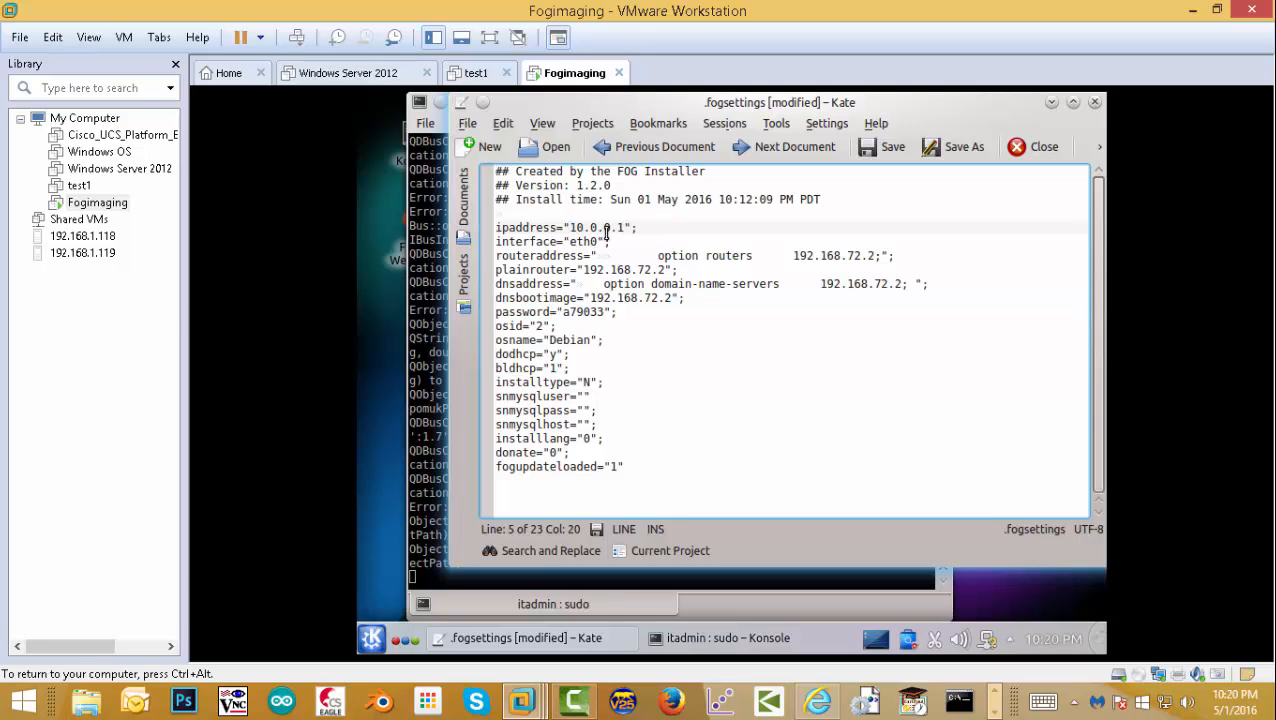
{"action": "left_click_drag", "start_coordinate": [628, 227], "coordinate": [598, 228]}
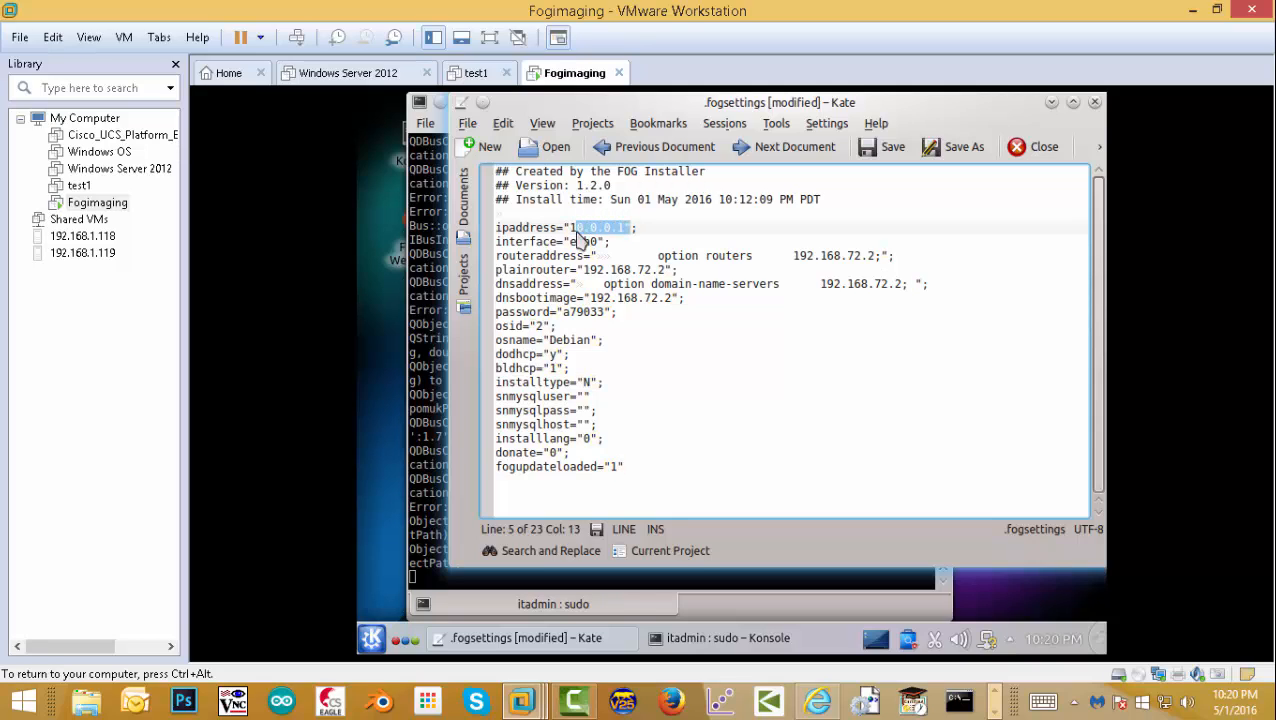
{"action": "left_click", "coordinate": [590, 228]}
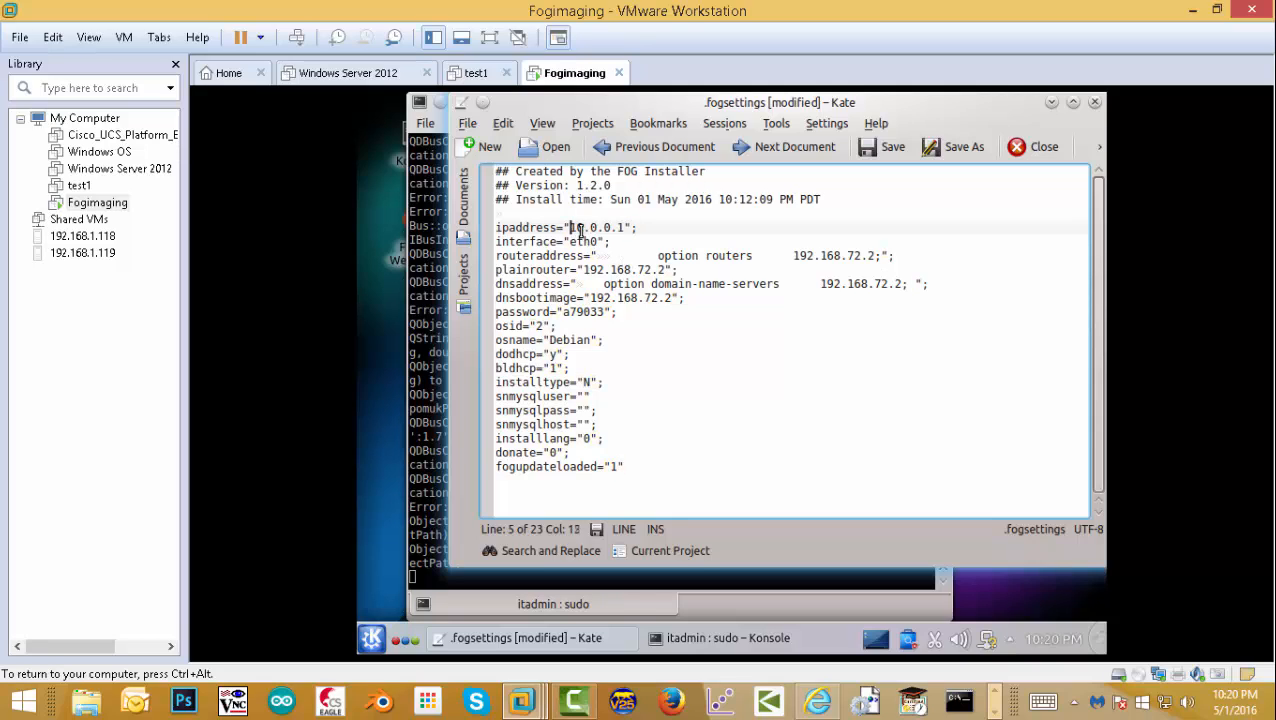
{"action": "left_click_drag", "start_coordinate": [570, 228], "coordinate": [613, 229]}
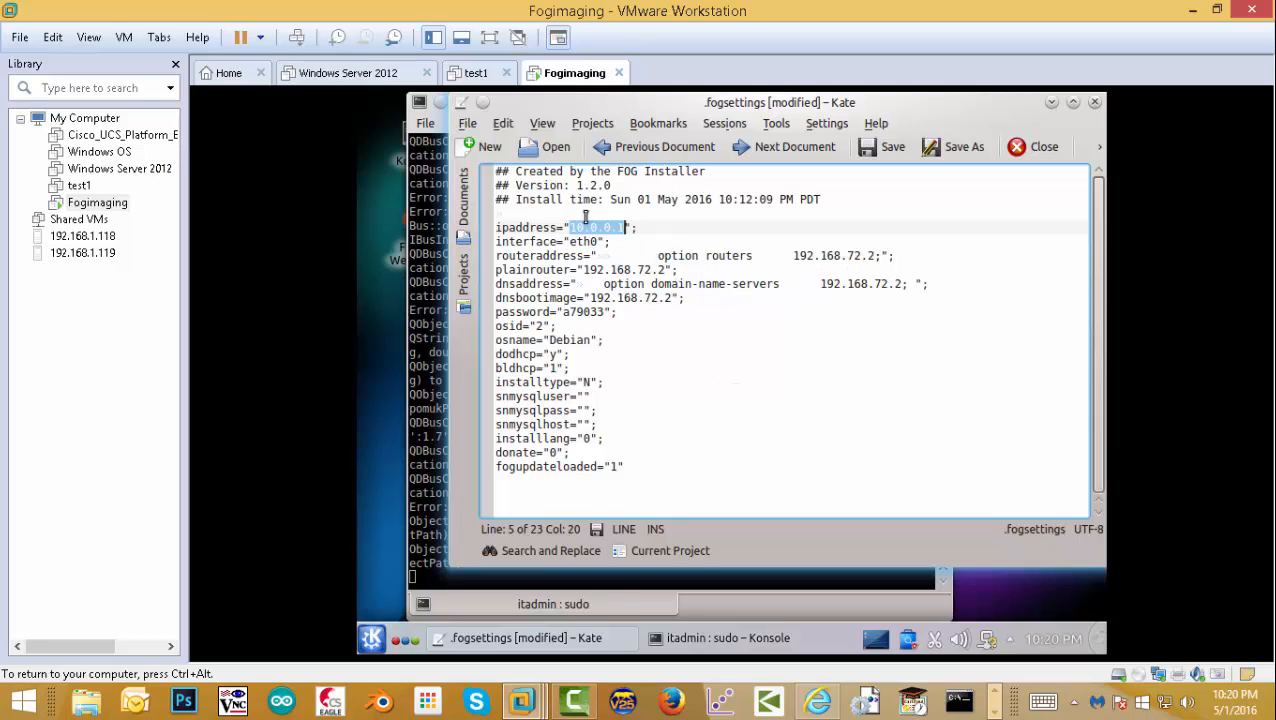
- Replace all 192.168.72.2 with 10.0.0.1, save .fogsettings and close Kate
{"action": "left_click", "coordinate": [502, 123]}
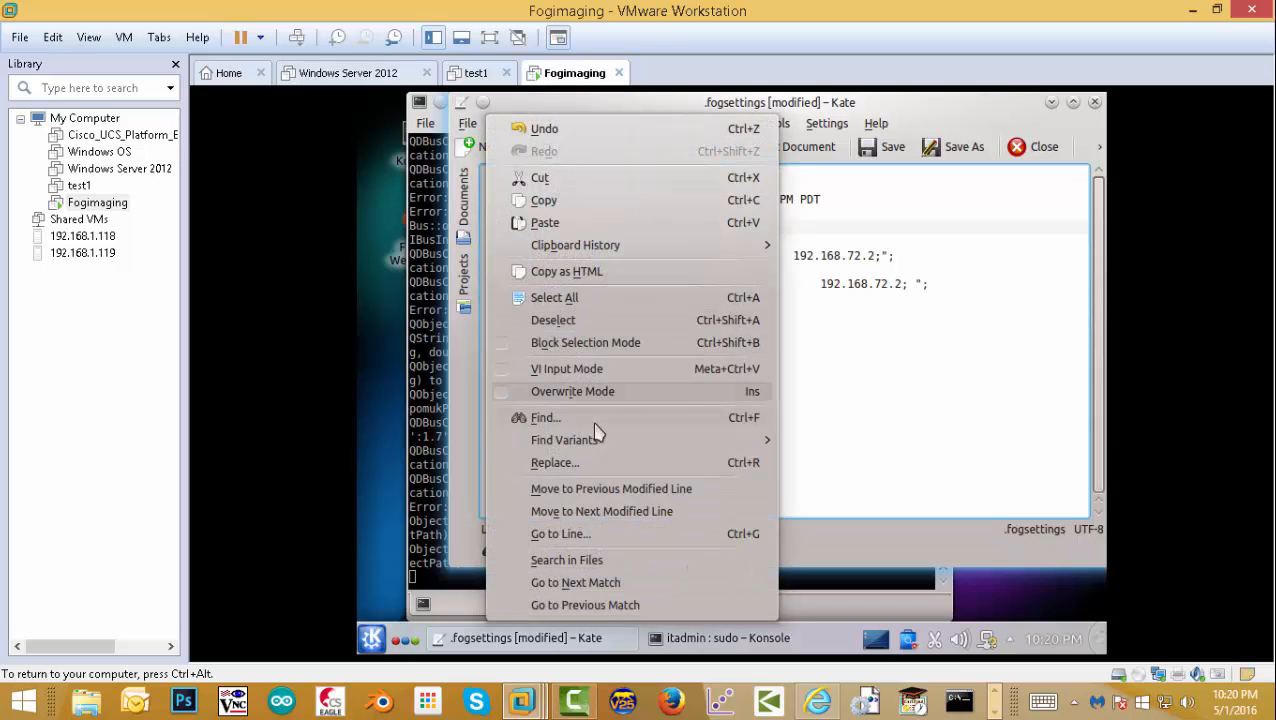
{"action": "left_click", "coordinate": [584, 463]}
{"action": "key", "text": "ctrl+c"}
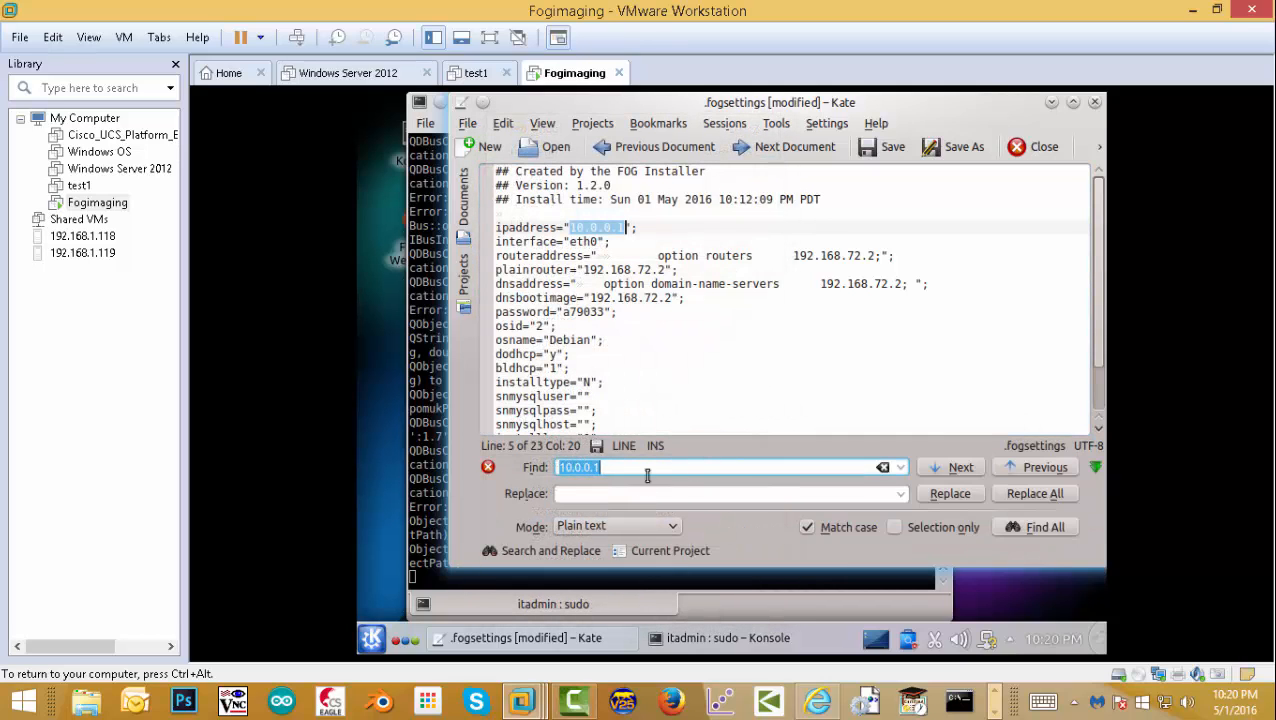
{"action": "left_click", "coordinate": [581, 493]}
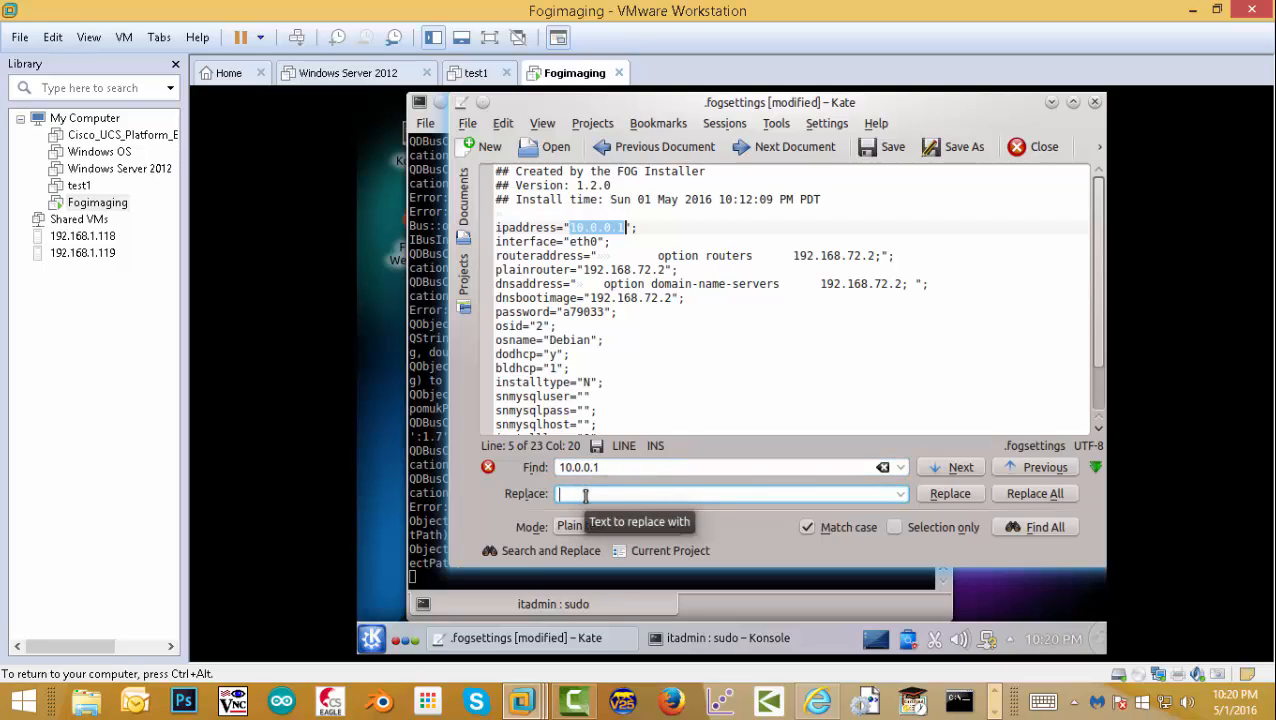
{"action": "key", "text": "ctrl+v"}
{"action": "left_click_drag", "start_coordinate": [612, 468], "coordinate": [524, 467]}
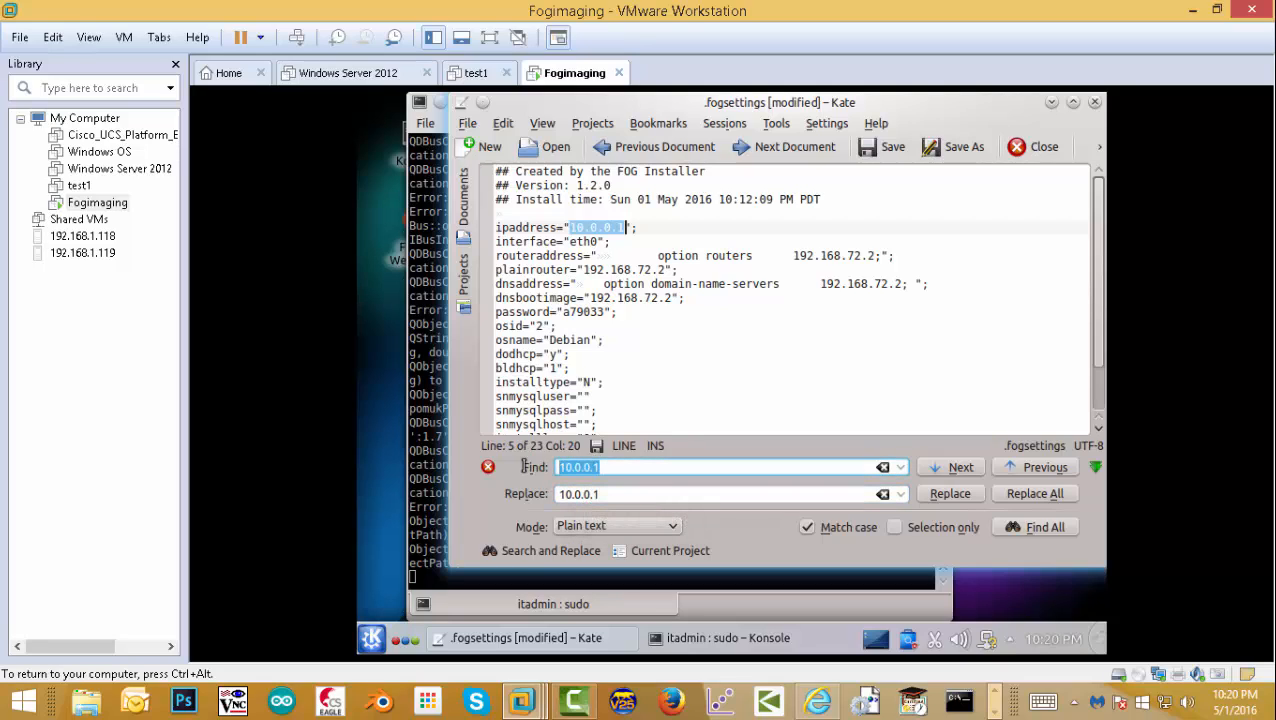
{"action": "type", "text": "192.168.72.2"}
{"action": "left_click", "coordinate": [1026, 495]}
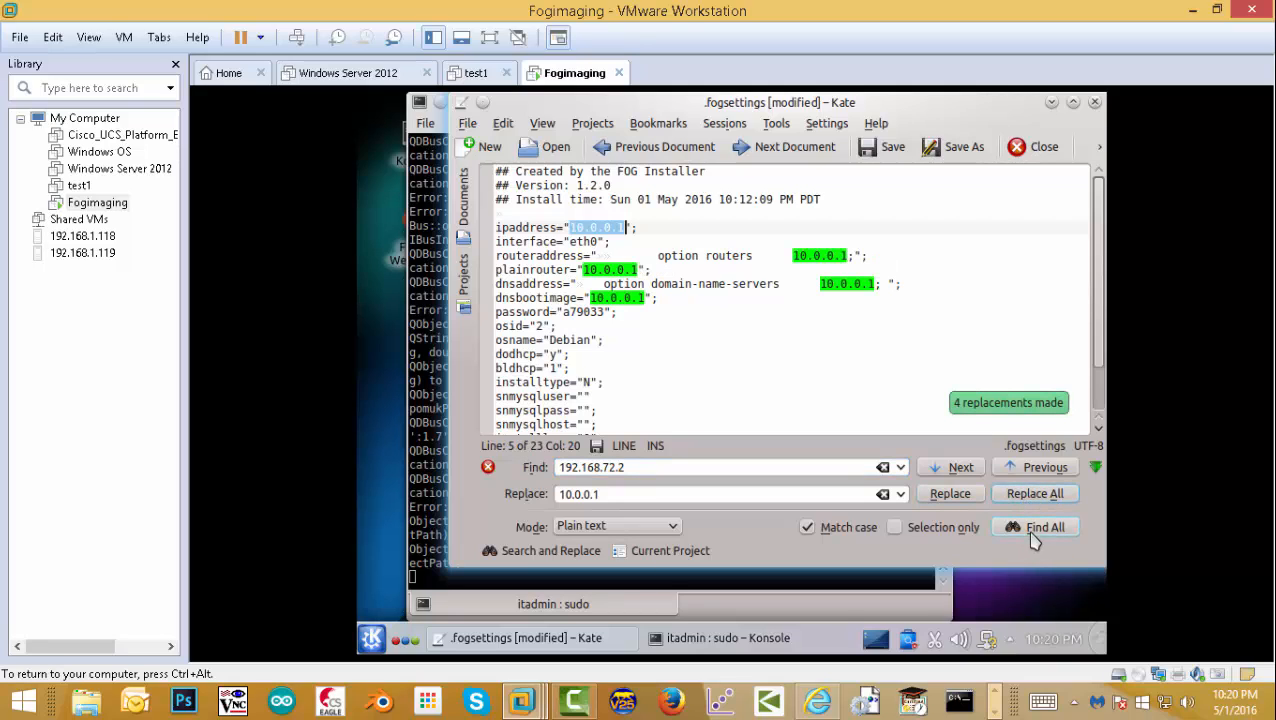
{"action": "left_click", "coordinate": [893, 150]}
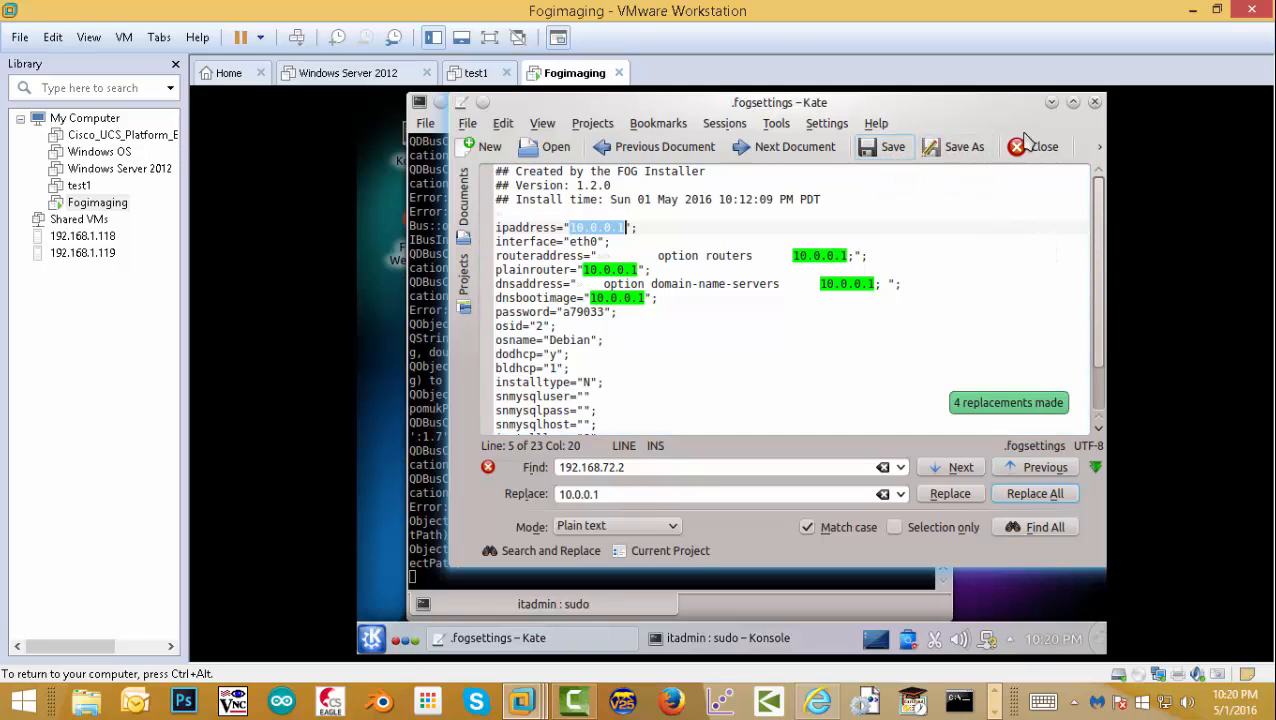
{"action": "left_click", "coordinate": [1095, 102]}
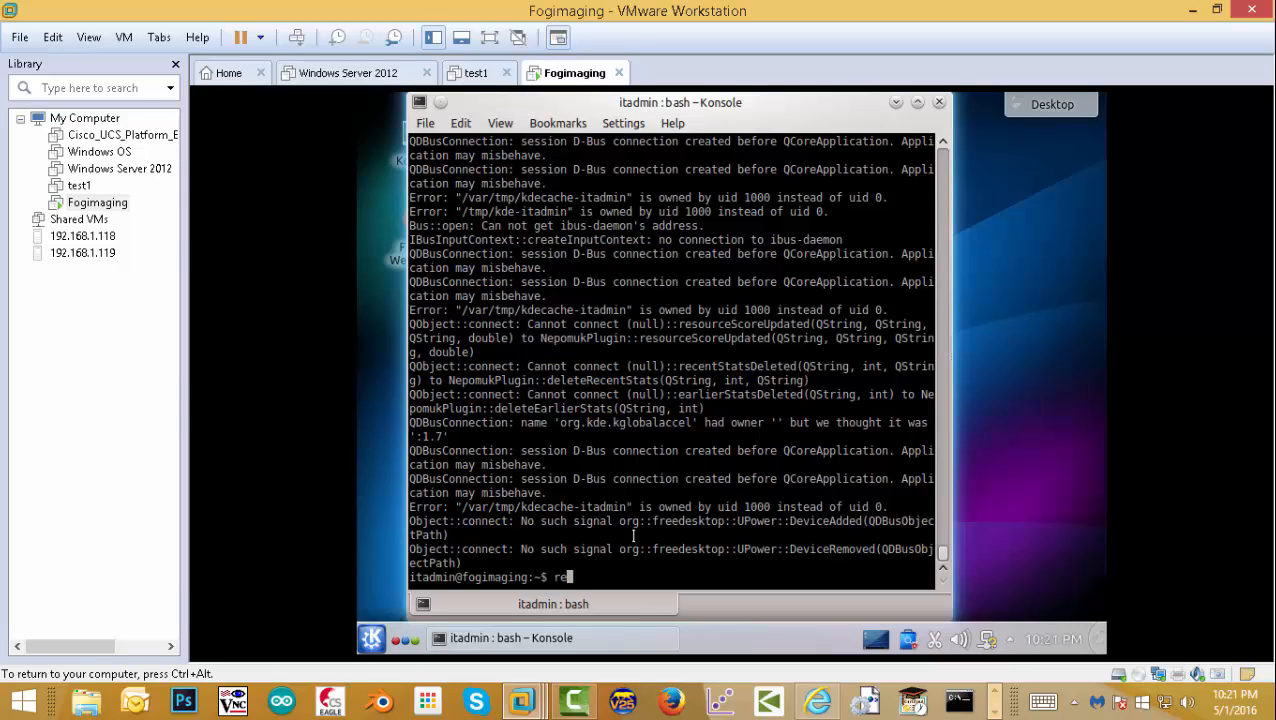
- Run sudo reboot to restart the Fogimaging VM to its login screen
{"action": "type", "text": "sudo reboot"}
{"action": "key", "text": "BackSpace"}
{"action": "key", "text": "BackSpace"}
{"action": "key", "text": "BackSpace"}
{"action": "key", "text": "BackSpace"}
{"action": "key", "text": "BackSpace"}
{"action": "key", "text": "BackSpace"}
{"action": "key", "text": "BackSpace"}
{"action": "key", "text": "BackSpace"}
{"action": "key", "text": "BackSpace"}
{"action": "key", "text": "BackSpace"}
{"action": "key", "text": "BackSpace"}
{"action": "type", "text": "sudo reboot"}
{"action": "key", "text": "Return"}
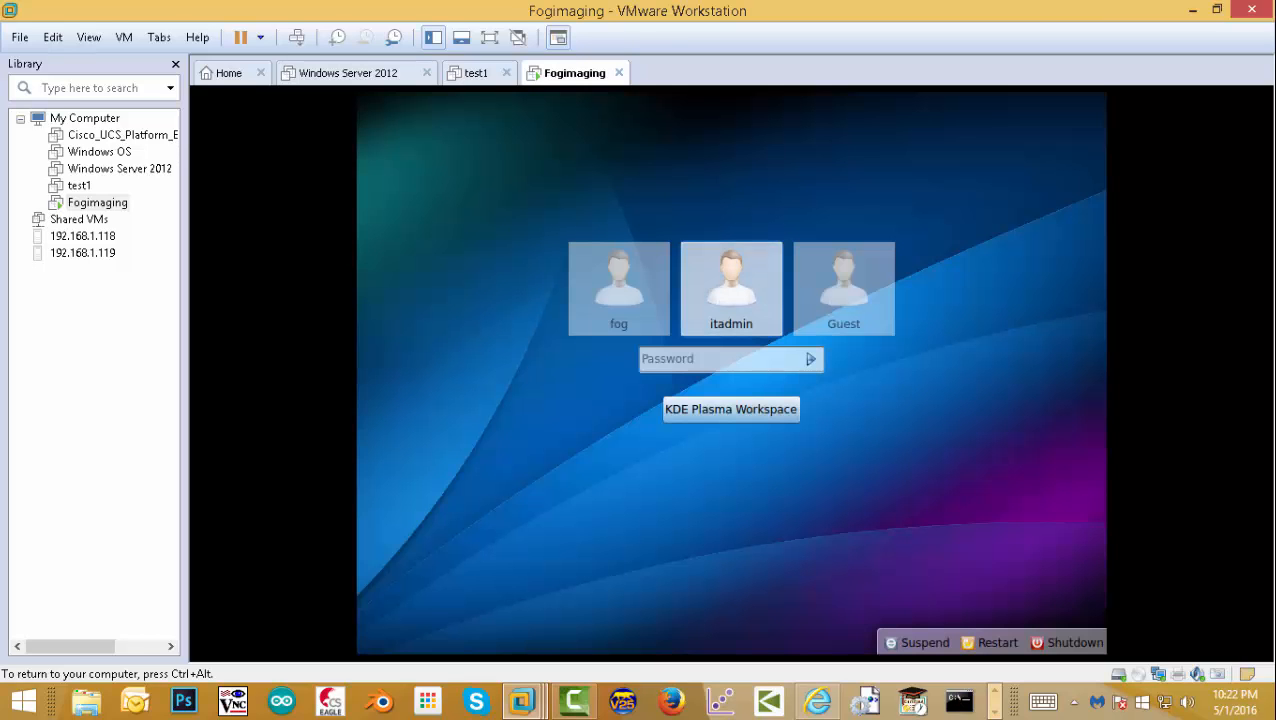
- Log back in to the Fogimaging VM's KDE session with the account password
{"action": "left_click", "coordinate": [652, 360]}
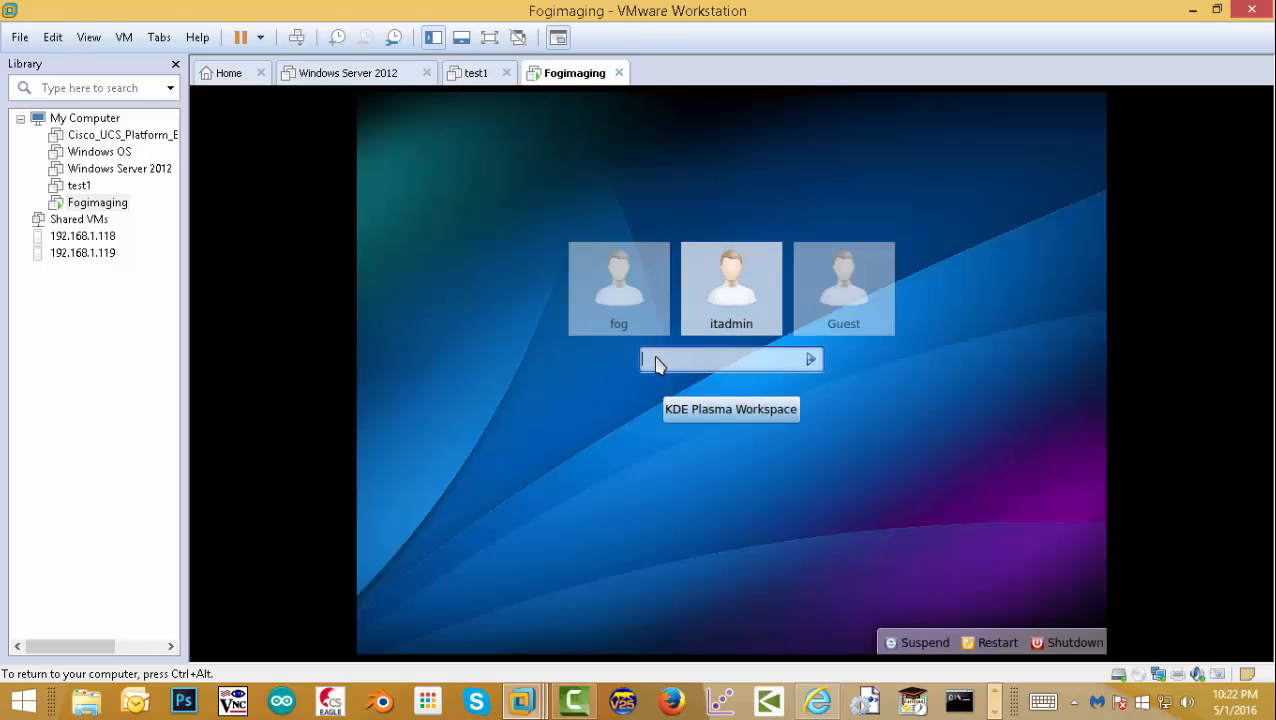
{"action": "type", "text": "*****"}
{"action": "key", "text": "Return"}
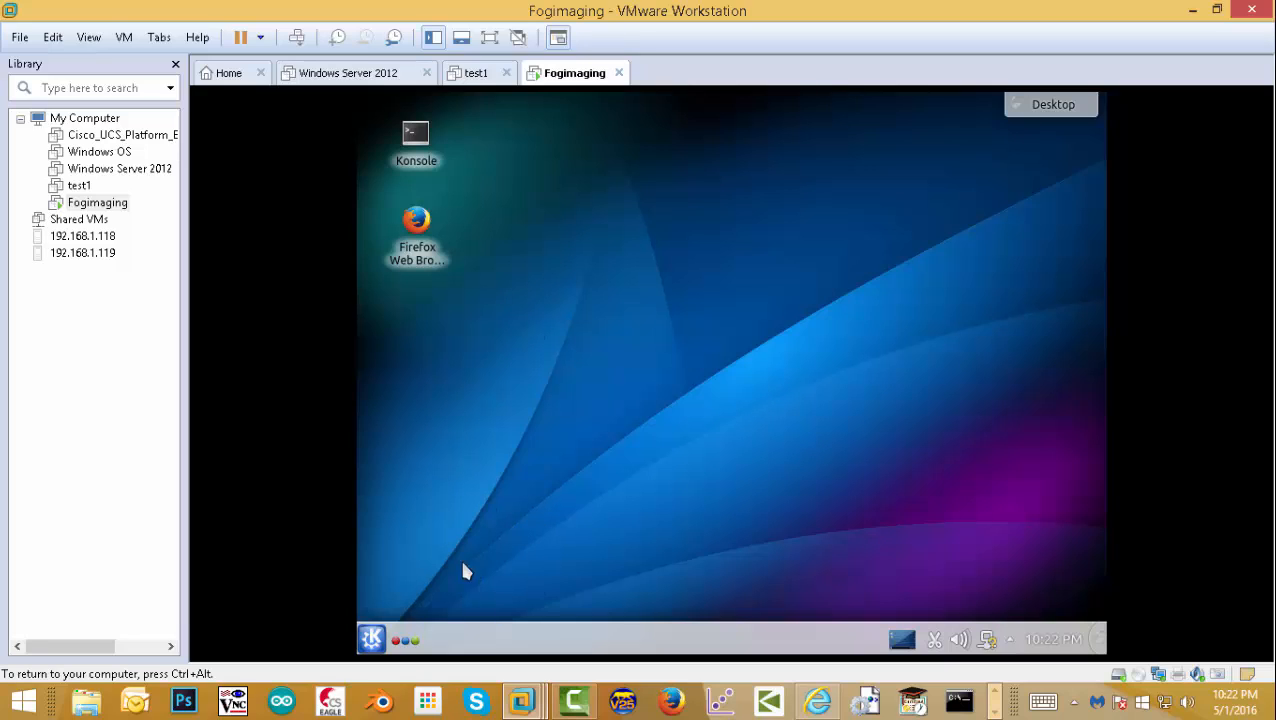
- In Konsole, change into the Downloads/fog_1.2.0/bin folder
{"action": "left_click", "coordinate": [421, 120]}
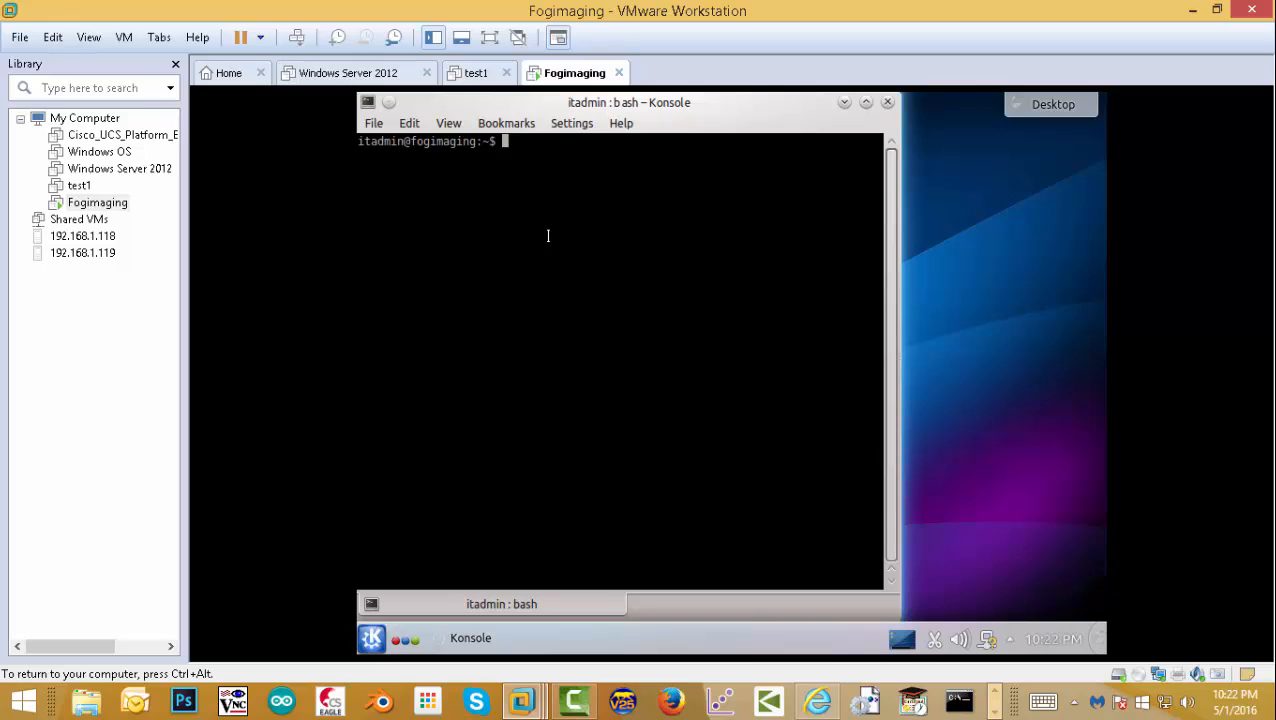
{"action": "type", "text": "s"}
{"action": "type", "text": "udo"}
{"action": "type", "text": " ta"}
{"action": "key", "text": "BackSpace"}
{"action": "key", "text": "BackSpace"}
{"action": "key", "text": "BackSpace"}
{"action": "key", "text": "BackSpace"}
{"action": "key", "text": "BackSpace"}
{"action": "key", "text": "BackSpace"}
{"action": "key", "text": "BackSpace"}
{"action": "type", "text": "cd Dow"}
{"action": "key", "text": "Tab"}
{"action": "key", "text": "Return"}
{"action": "type", "text": "cd"}
{"action": "type", "text": " fo"}
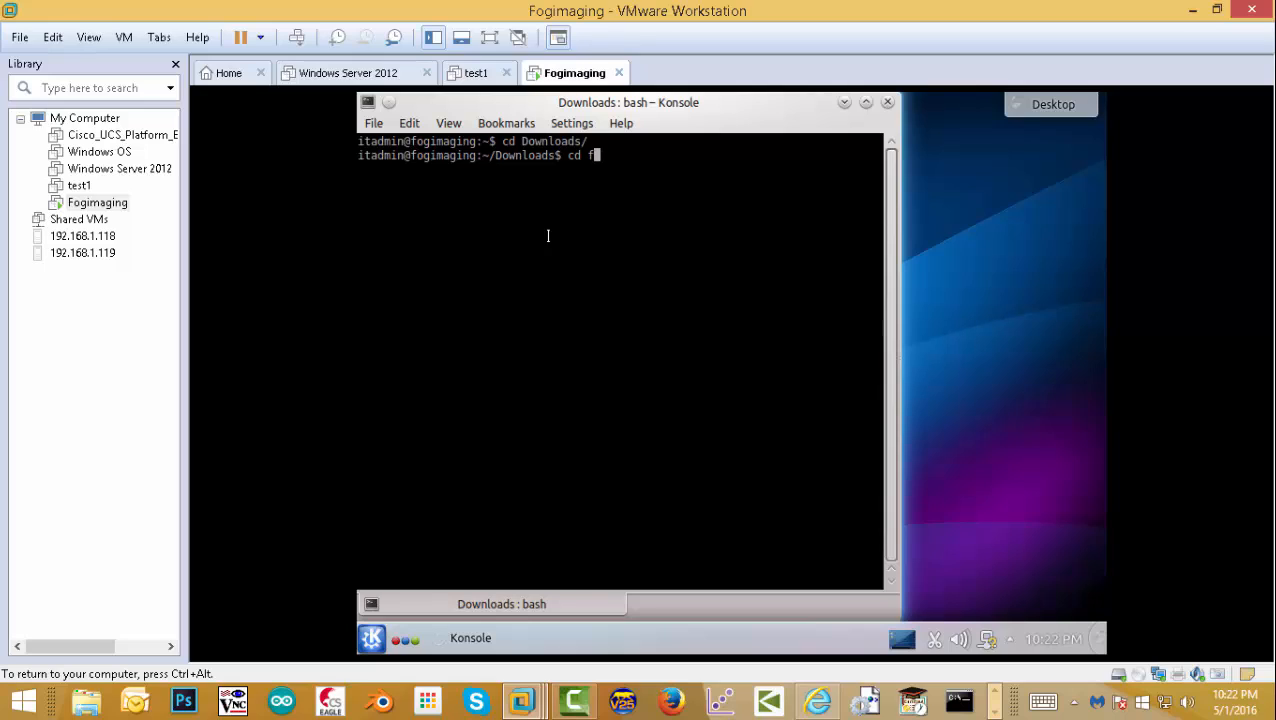
{"action": "key", "text": "Tab"}
{"action": "type", "text": "cd"}
{"action": "type", "text": "bin"}
{"action": "key", "text": "Return"}
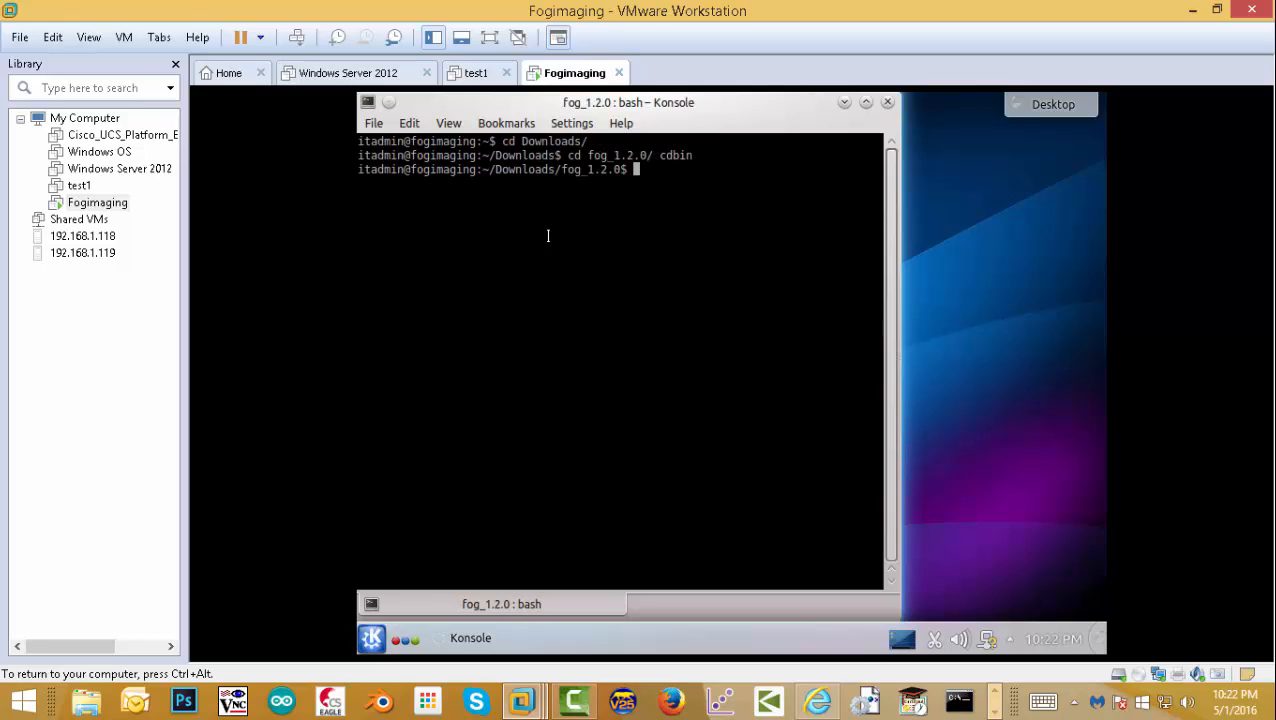
{"action": "type", "text": "cd bin/"}
{"action": "key", "text": "Return"}
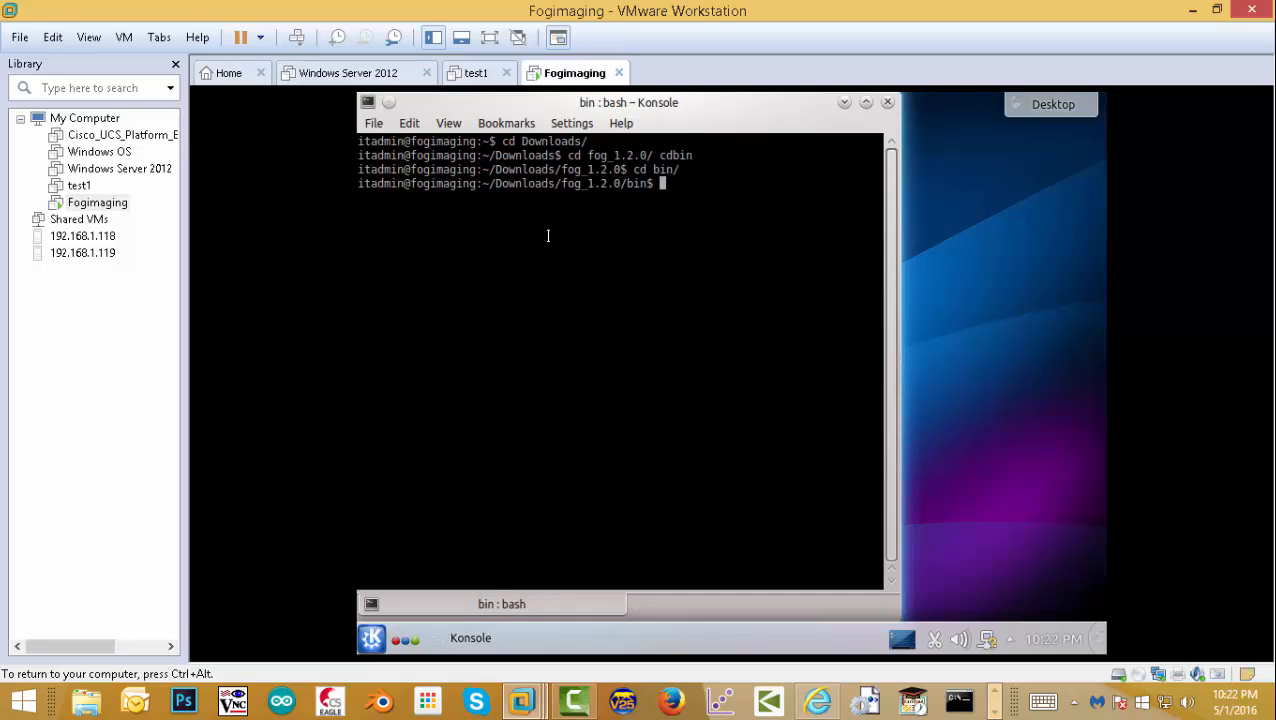
- Run sudo ./installfog.sh and enter the sudo password to start the FOG upgrade
{"action": "type", "text": "sudo ./in"}
{"action": "key", "text": "Tab"}
{"action": "key", "text": "Return"}
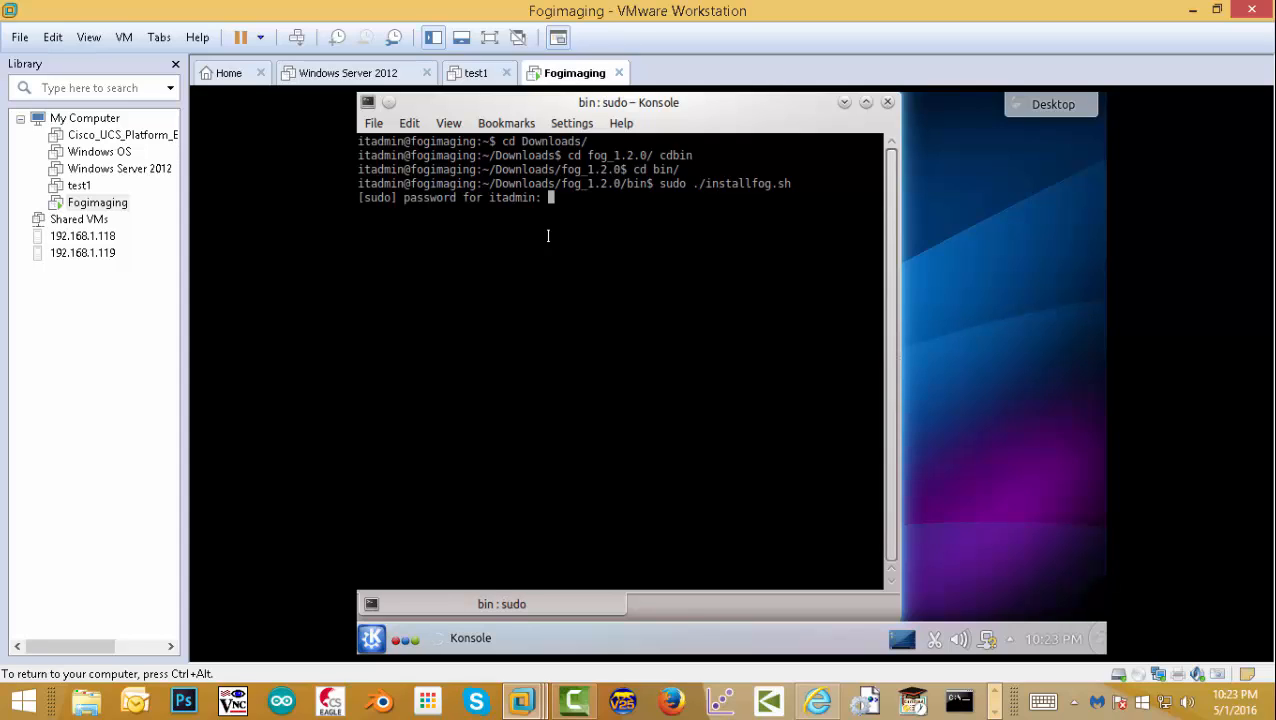
{"action": "key", "text": "Return"}
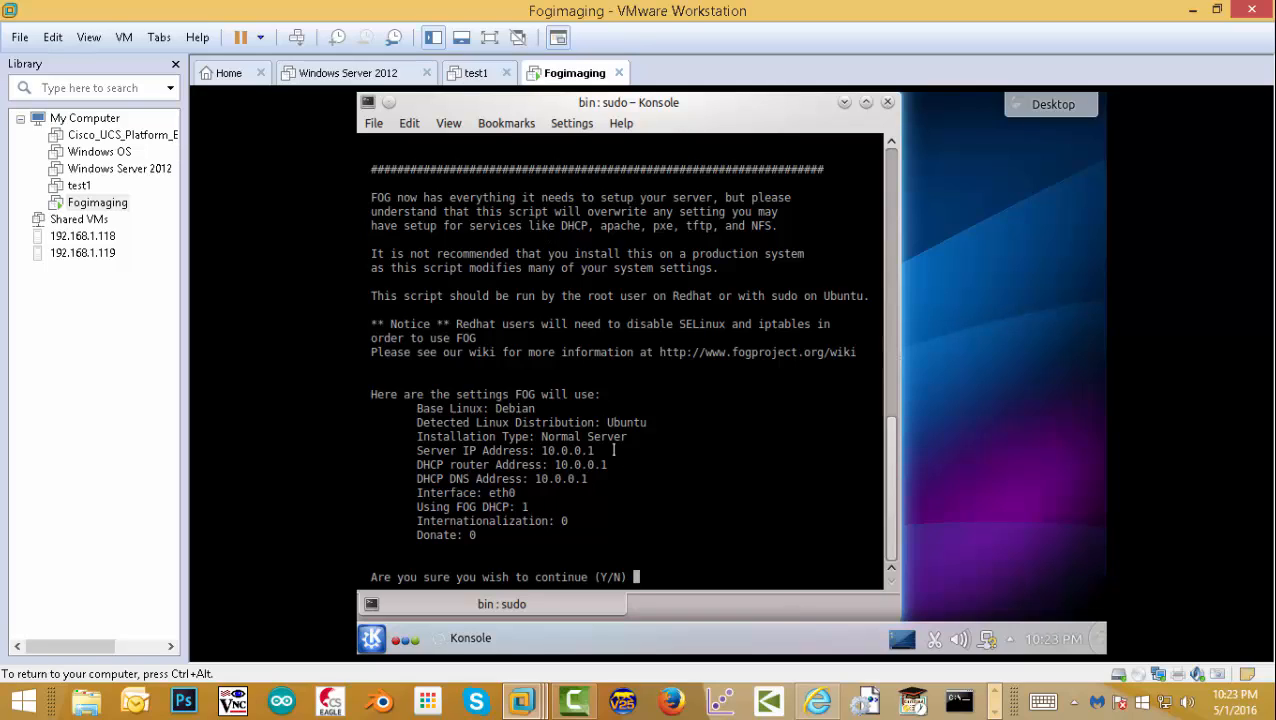
- Confirm the settings with y, accept the MySQL and schema prompts, then answer n to notification
{"action": "type", "text": "y"}
{"action": "key", "text": "Return"}
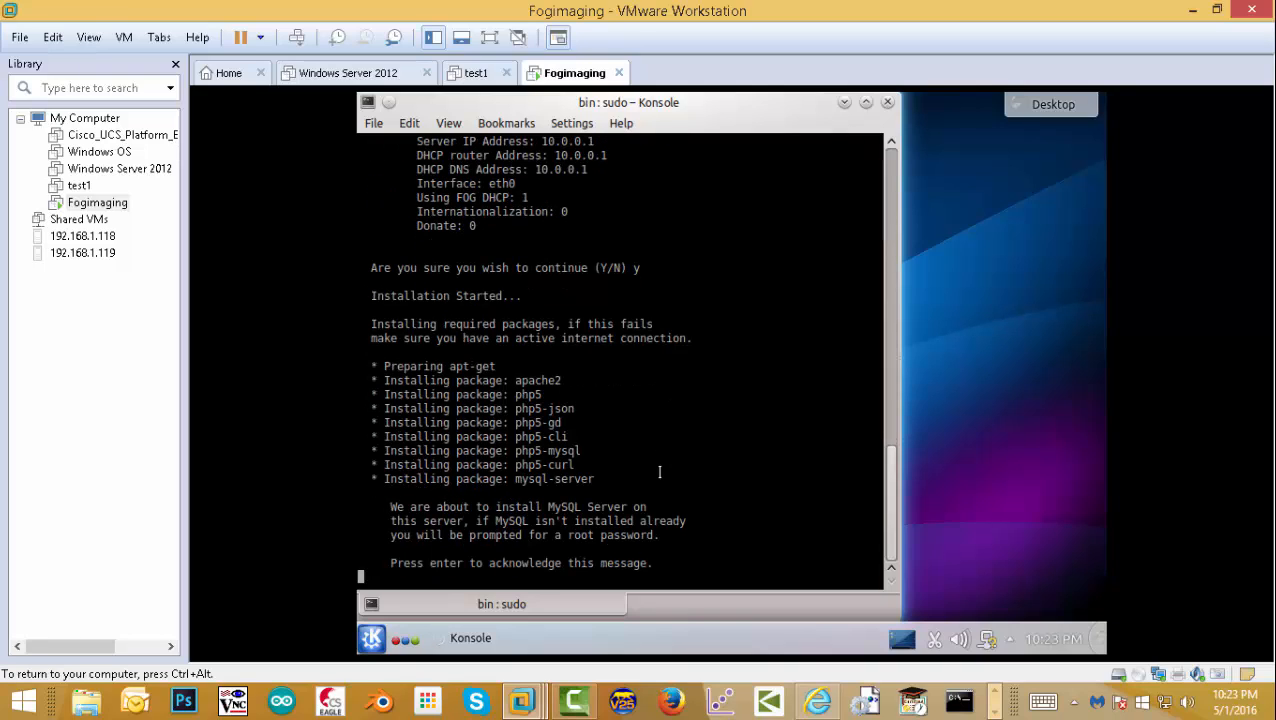
{"action": "key", "text": "Return"}
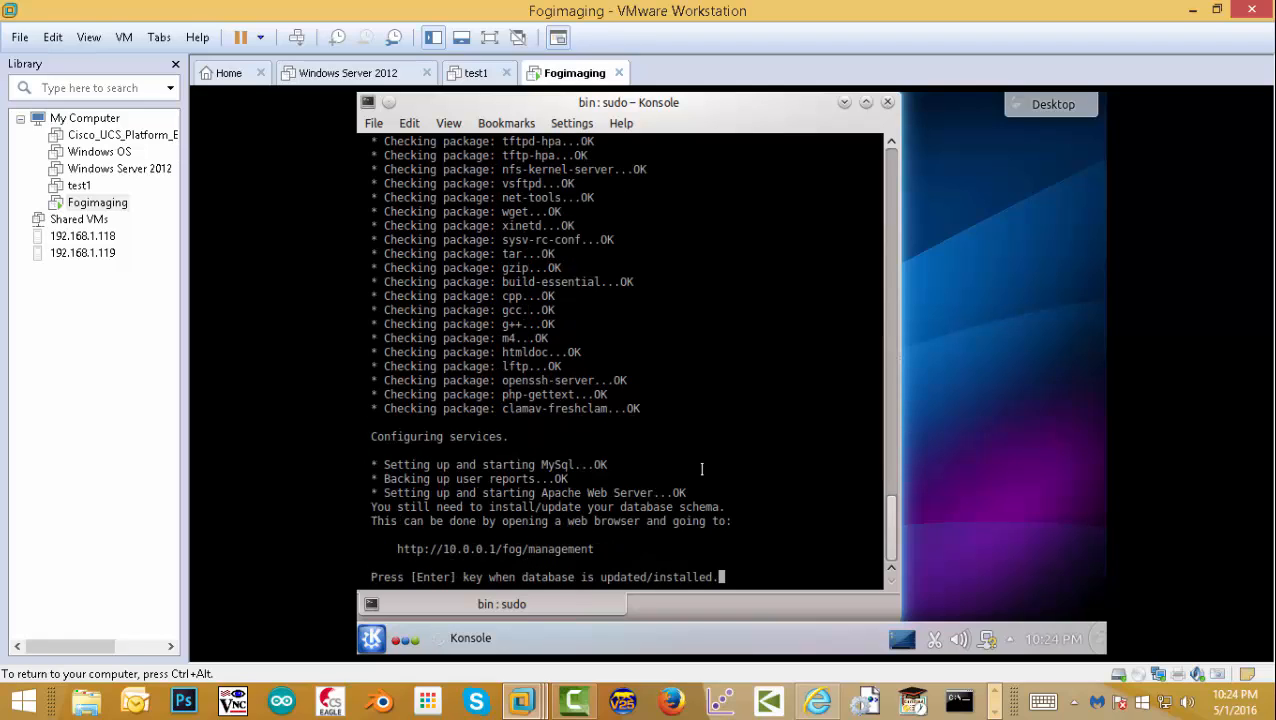
{"action": "key", "text": "Return"}
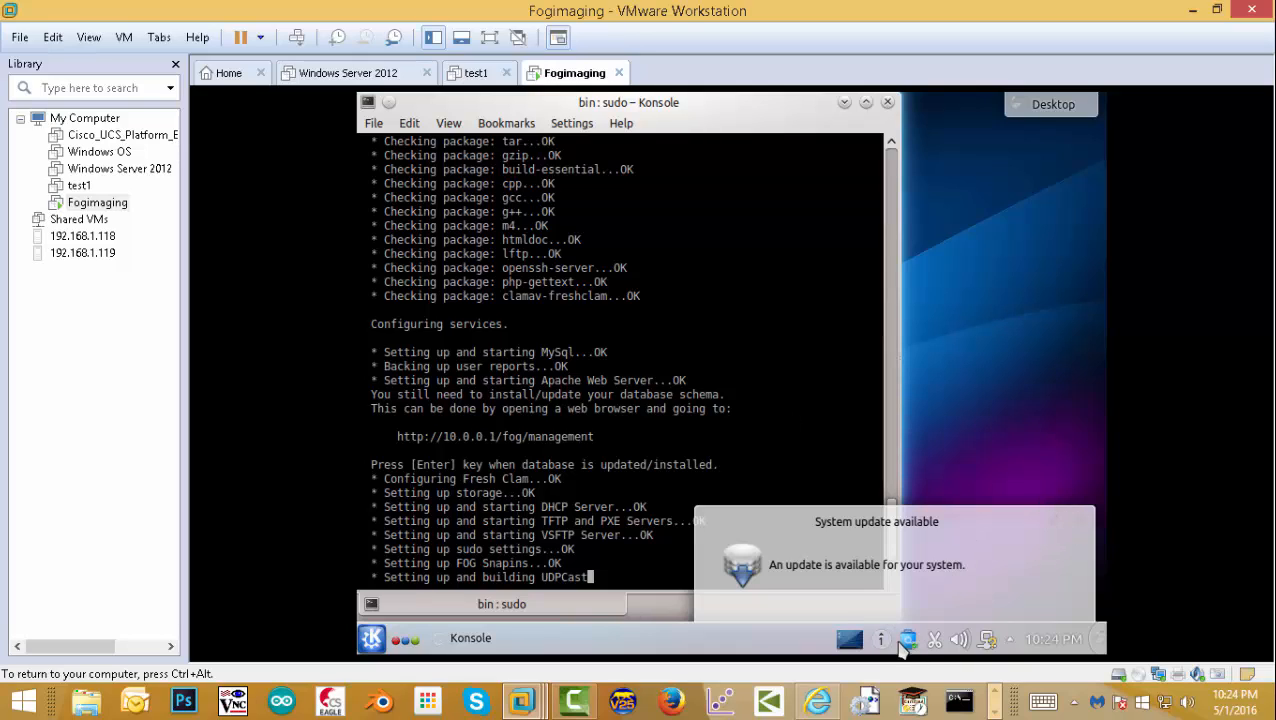
{"action": "left_click", "coordinate": [1081, 521]}
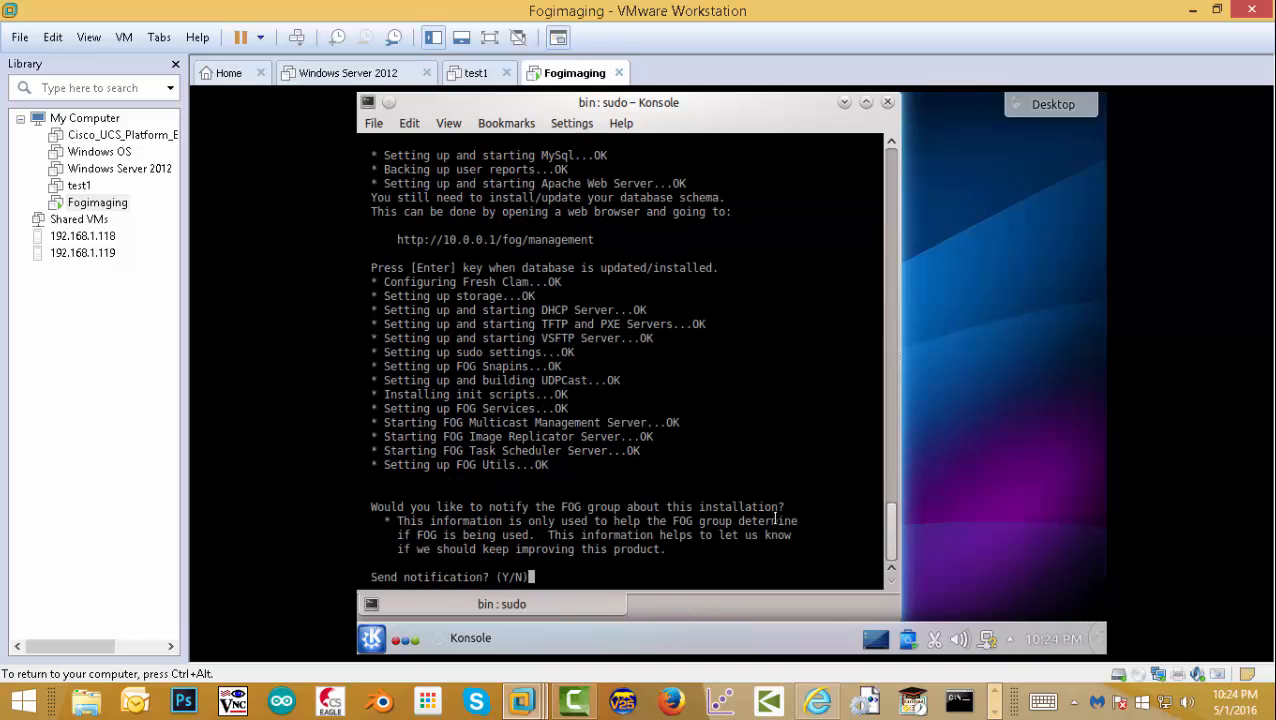
{"action": "type", "text": "n"}
{"action": "key", "text": "Return"}
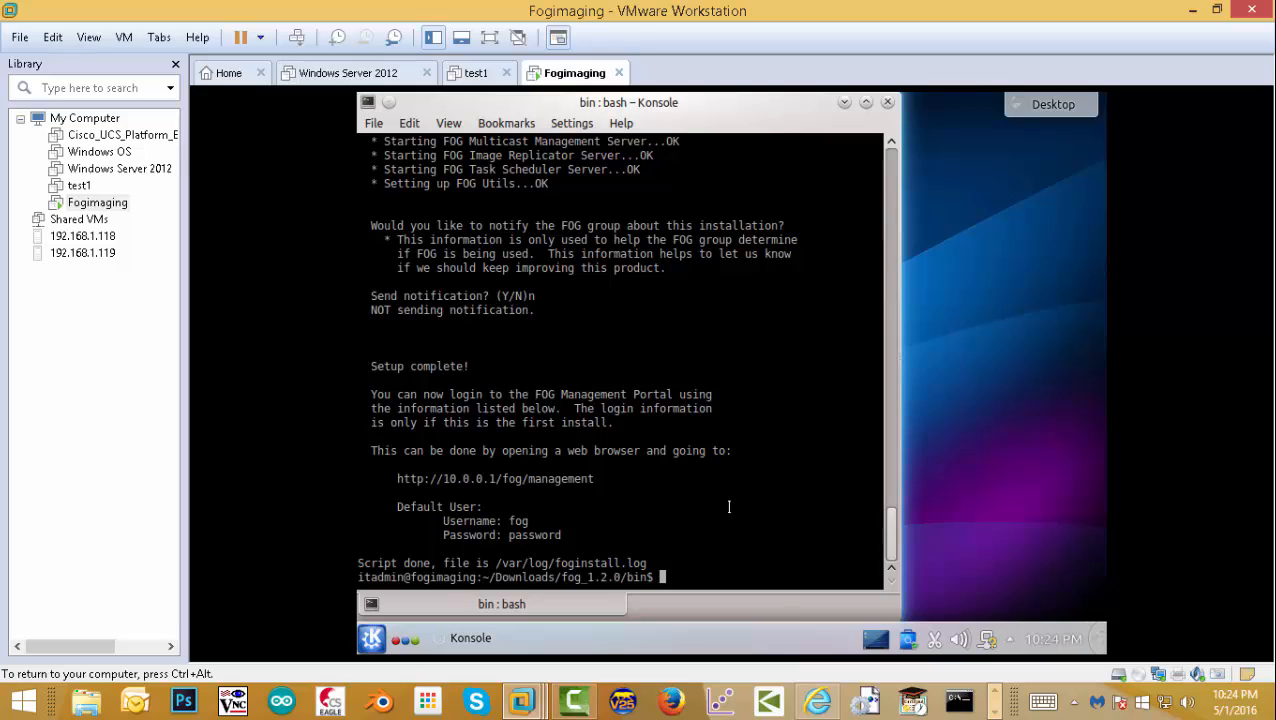
- Open the FOG management URL in Firefox and log in with the default username and password
{"action": "right_click", "coordinate": [525, 477]}
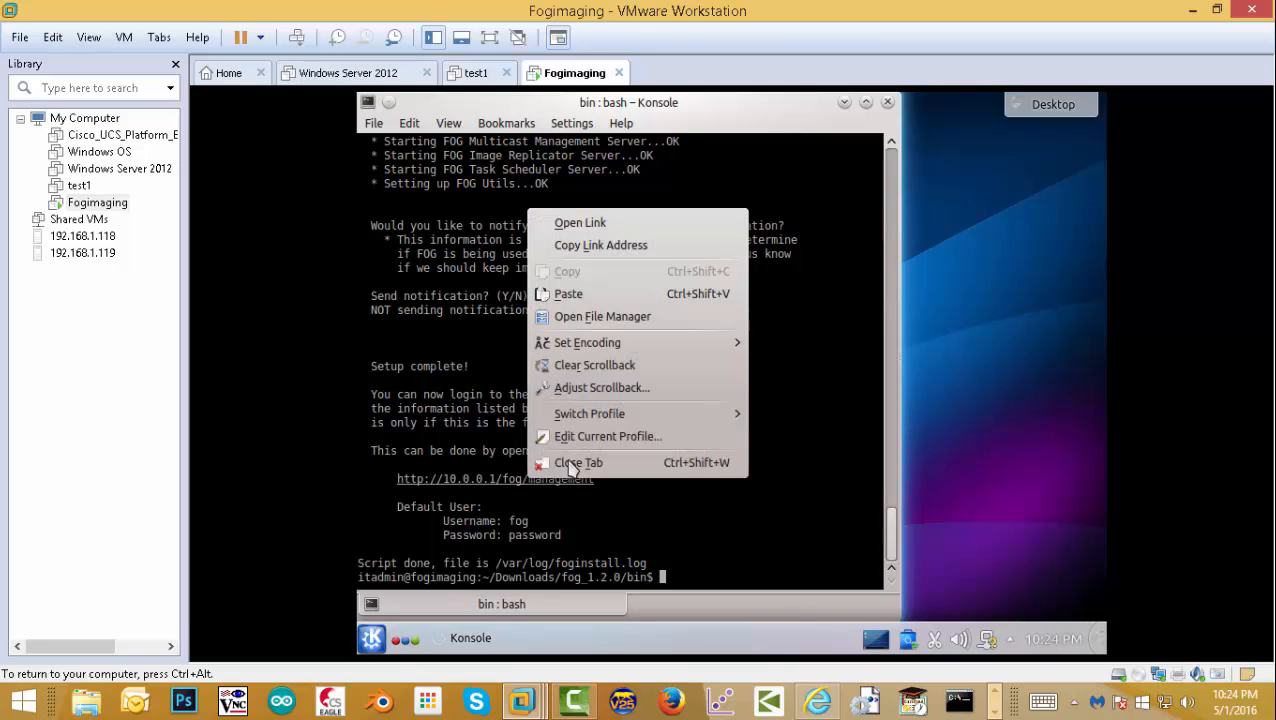
{"action": "left_click", "coordinate": [568, 224]}
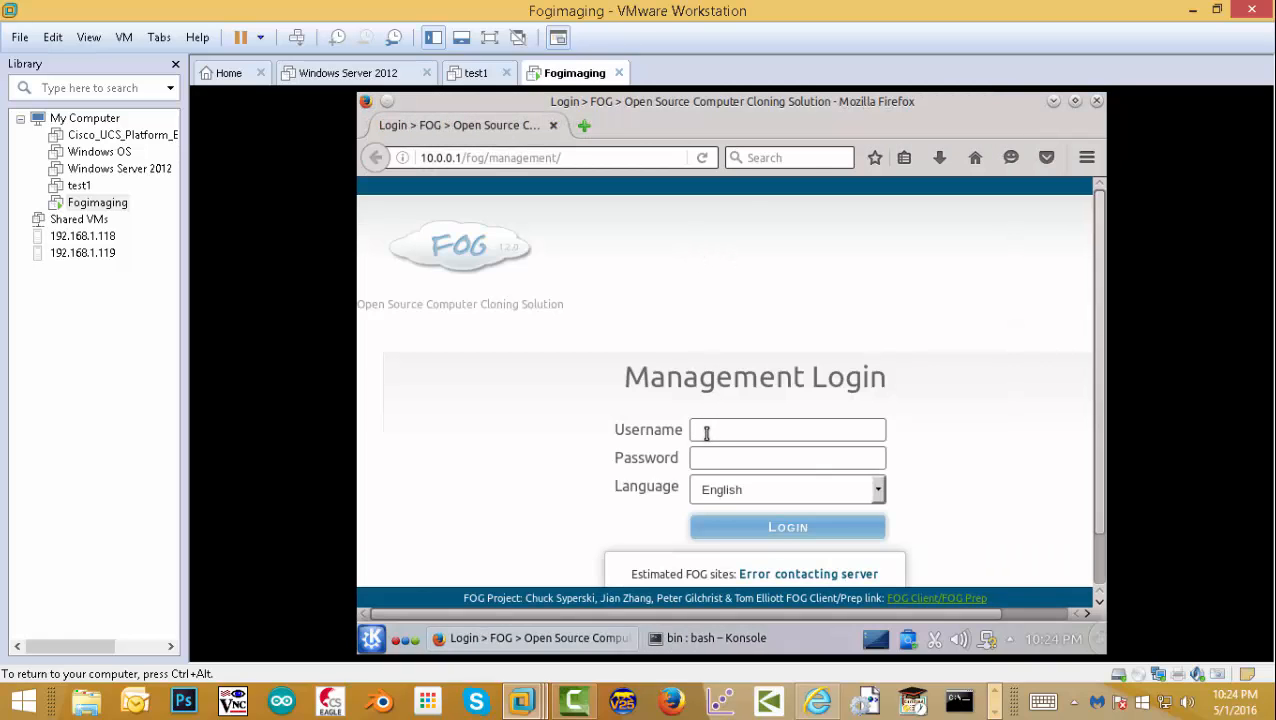
{"action": "left_click", "coordinate": [706, 432]}
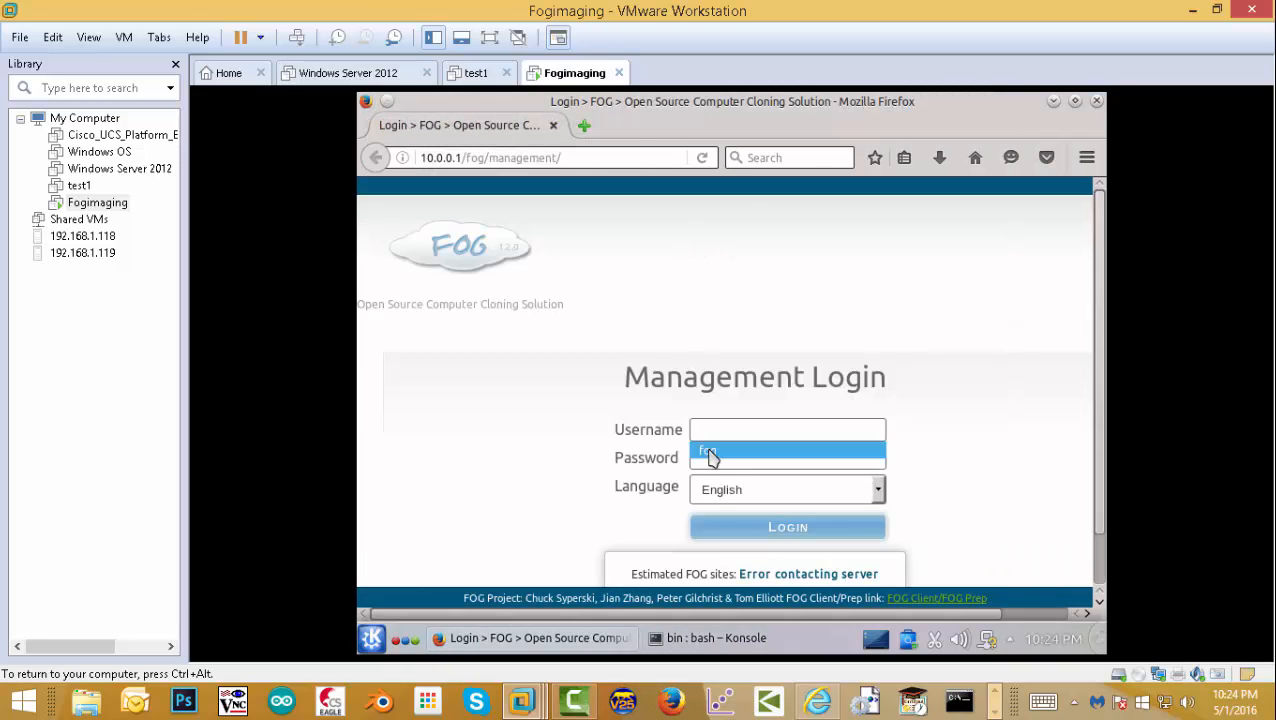
{"action": "left_click", "coordinate": [710, 452]}
{"action": "left_click", "coordinate": [710, 460]}
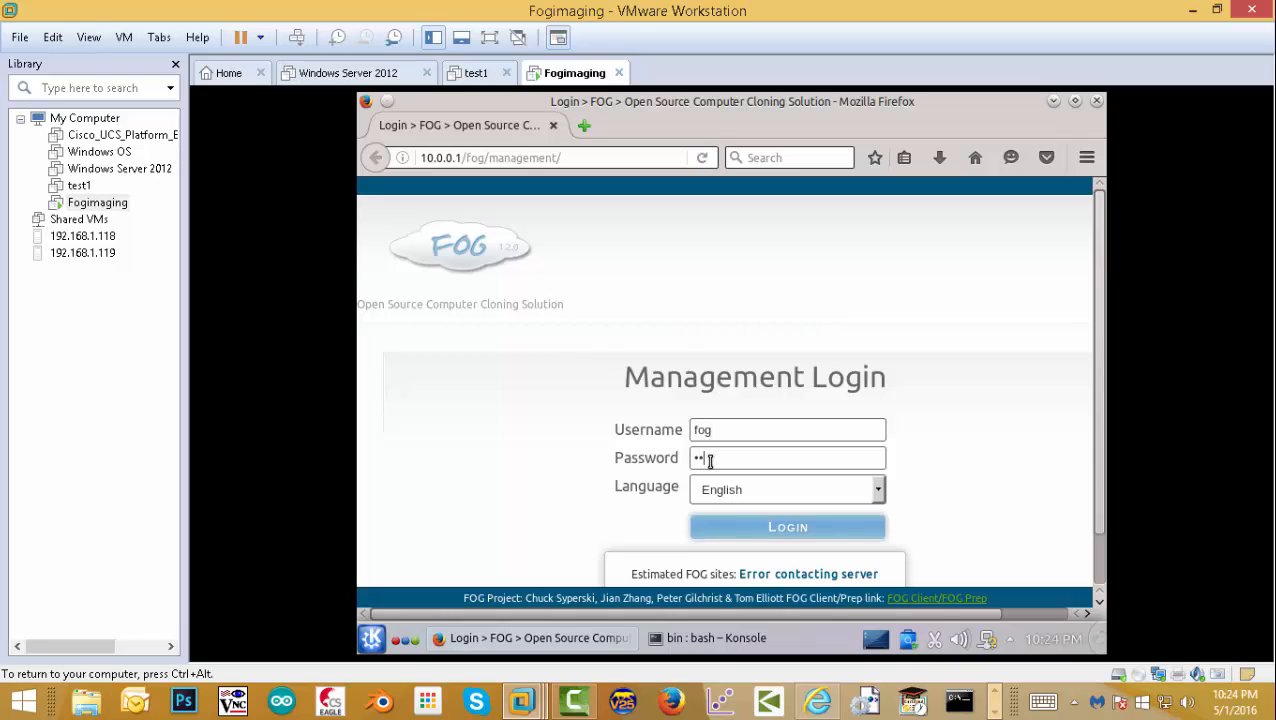
{"action": "type", "text": "password"}
{"action": "key", "text": "Return"}
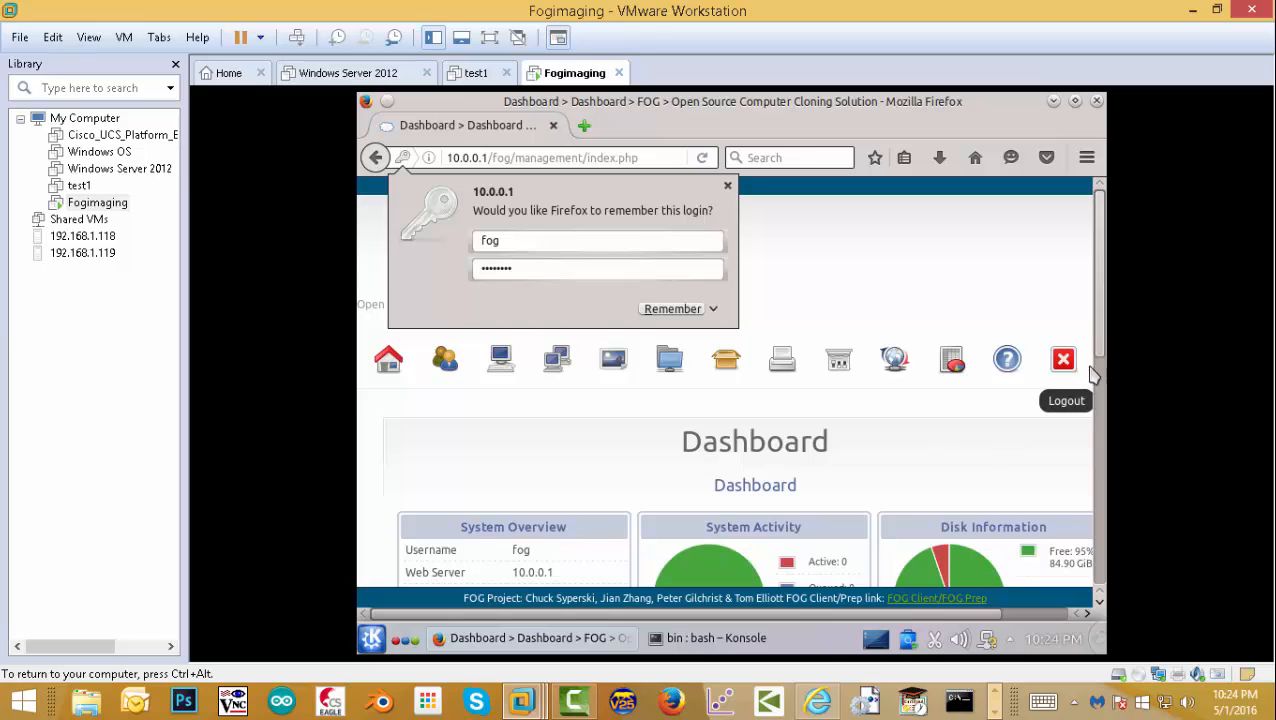
- Look over the FOG Dashboard, then close Firefox
{"action": "left_click_drag", "start_coordinate": [1097, 352], "coordinate": [1072, 500]}
{"action": "left_click_drag", "start_coordinate": [840, 614], "coordinate": [992, 605]}
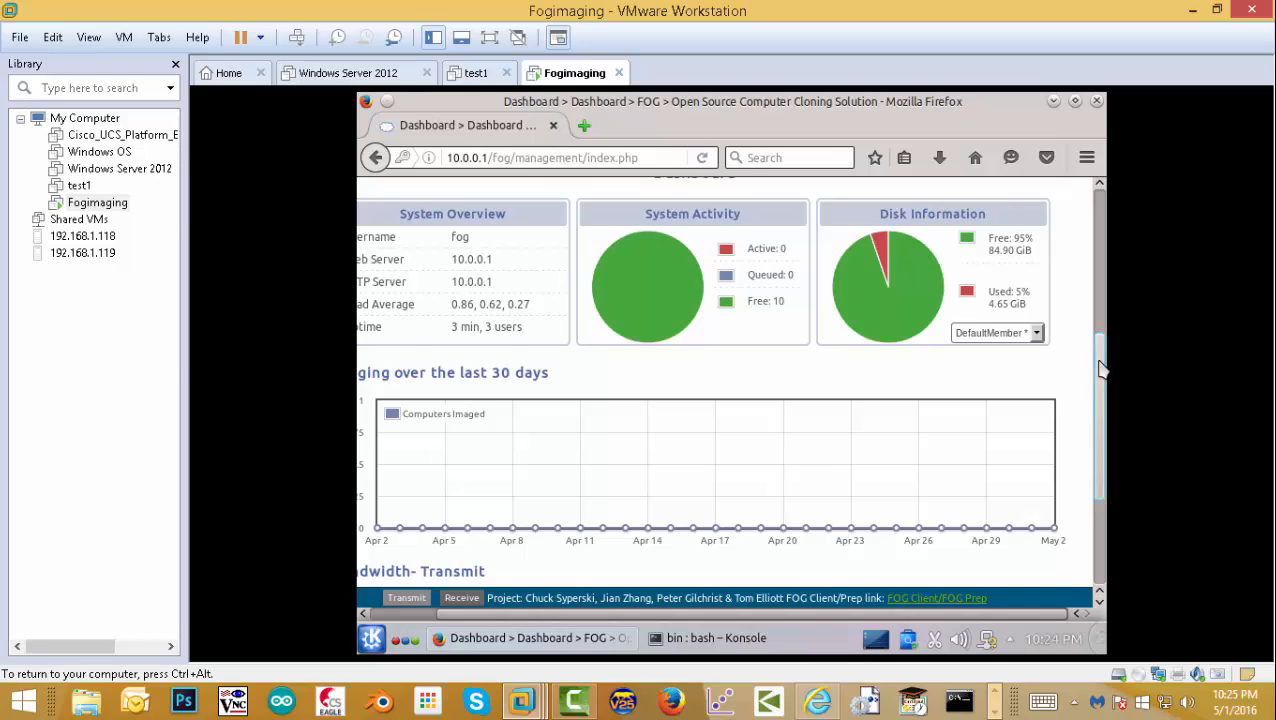
{"action": "left_click_drag", "start_coordinate": [1098, 361], "coordinate": [1106, 197]}
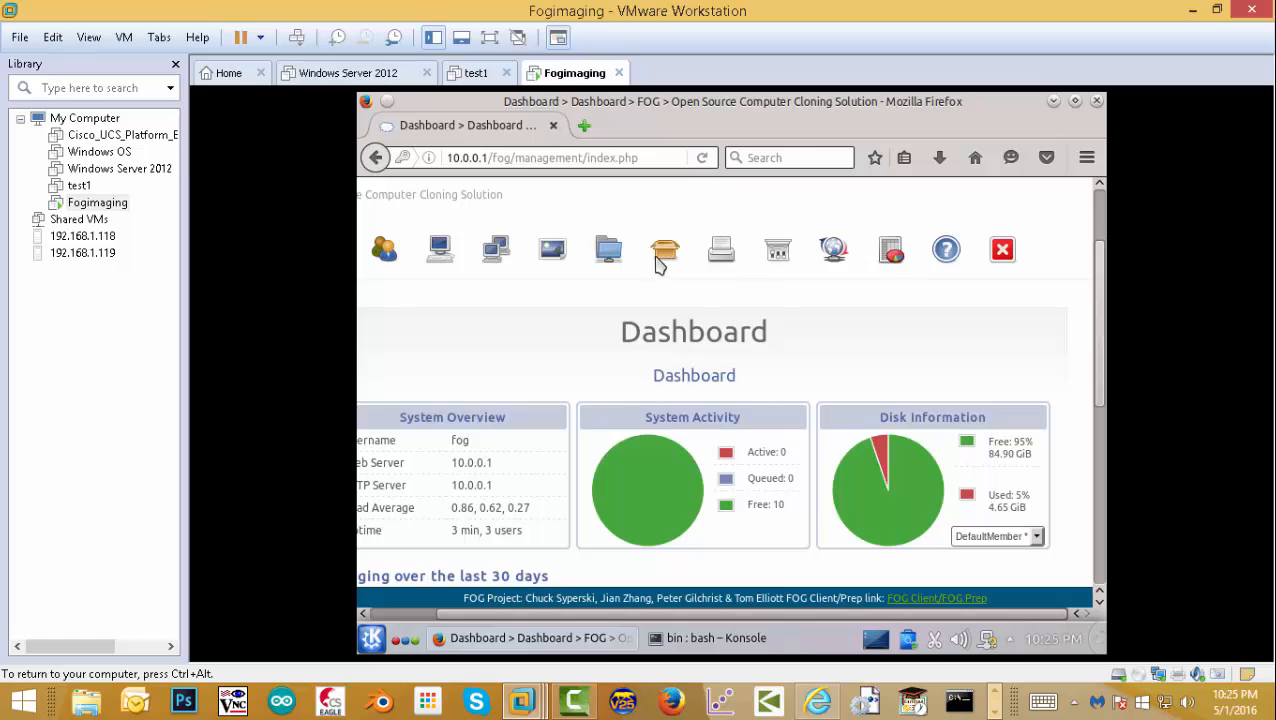
{"action": "scroll", "coordinate": [685, 222], "scroll_direction": "up", "scroll_amount": 2}
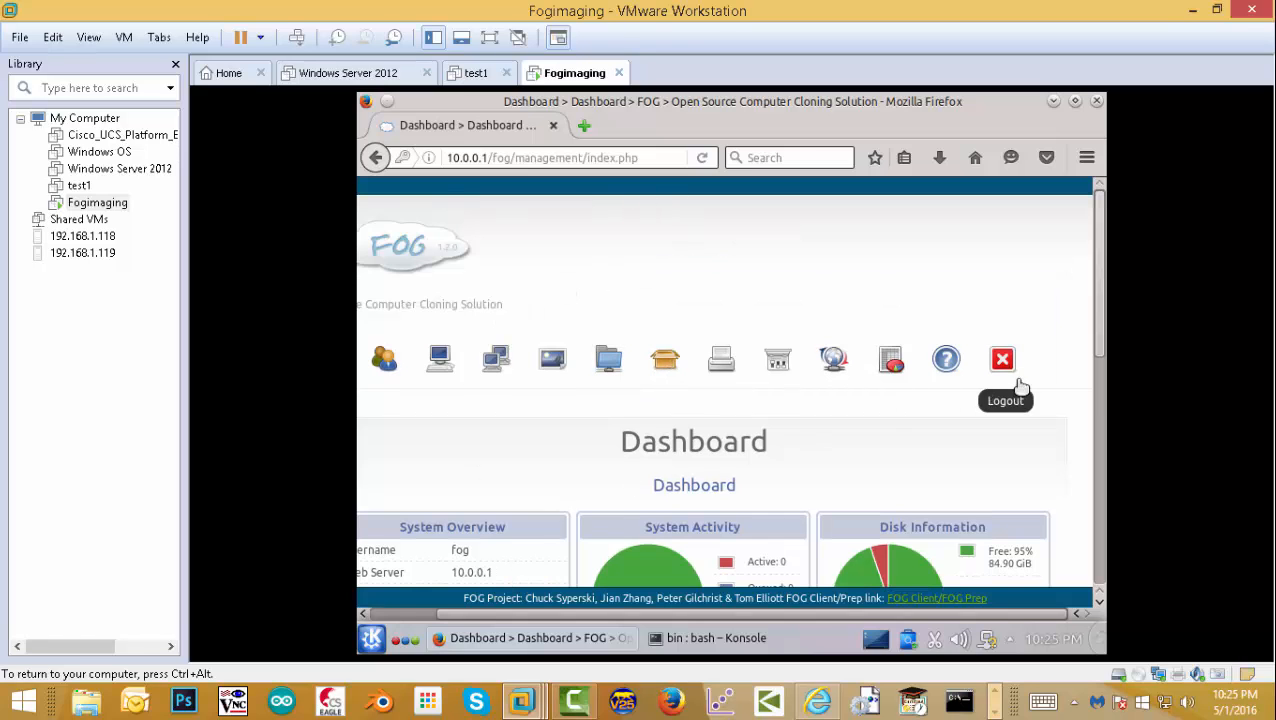
{"action": "left_click_drag", "start_coordinate": [1099, 305], "coordinate": [1098, 186]}
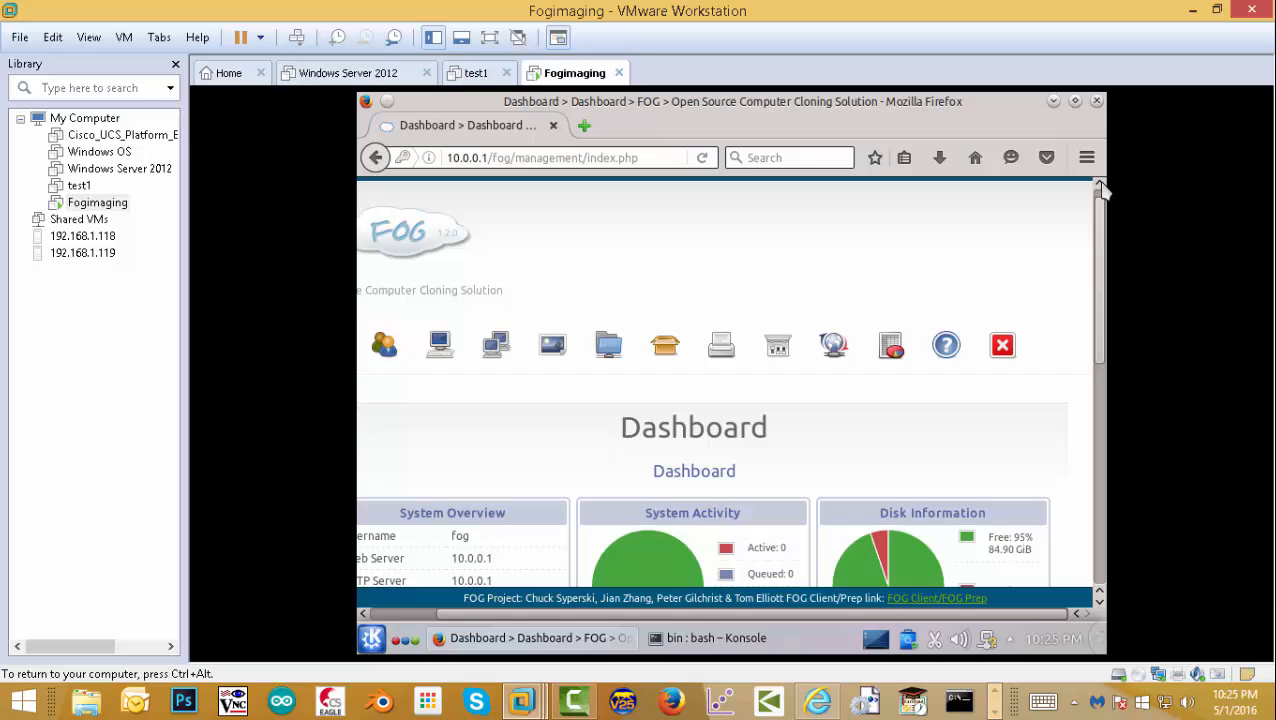
{"action": "left_click", "coordinate": [1097, 104]}
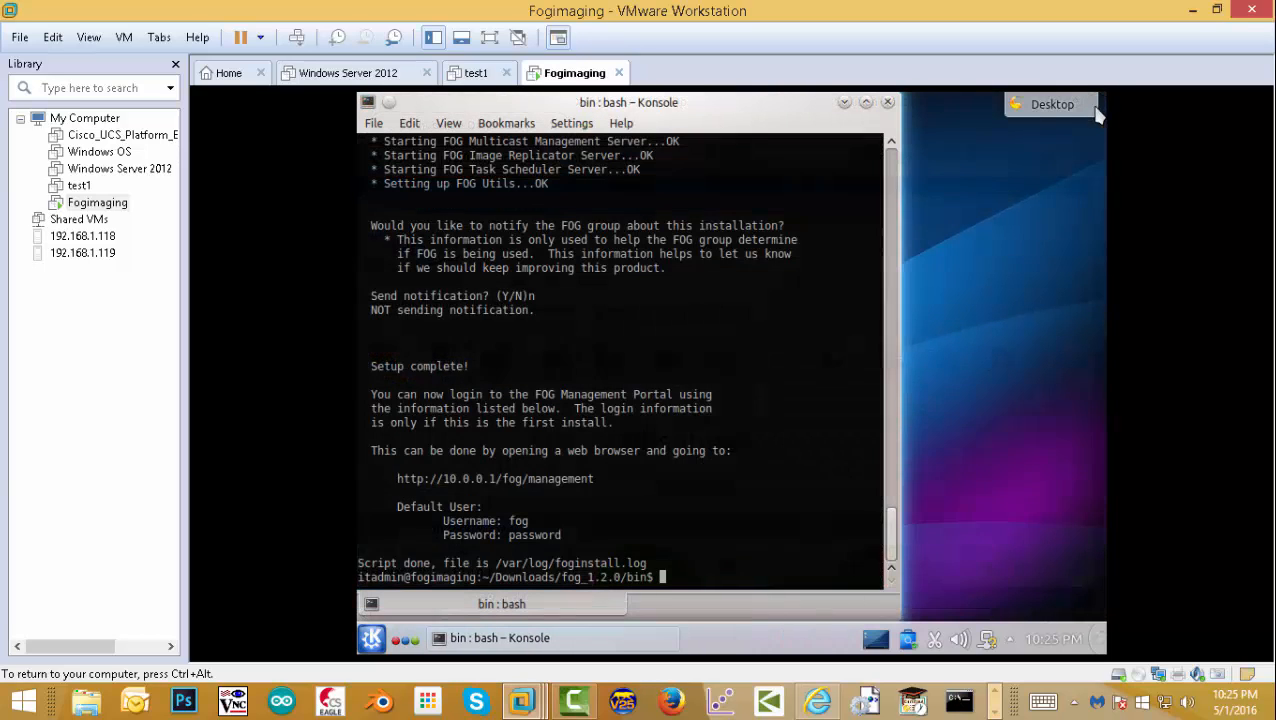
- Switch the Fogimaging network adapter from NAT to LAN segment Kubunt101 in VM Settings
{"action": "left_click", "coordinate": [888, 103]}
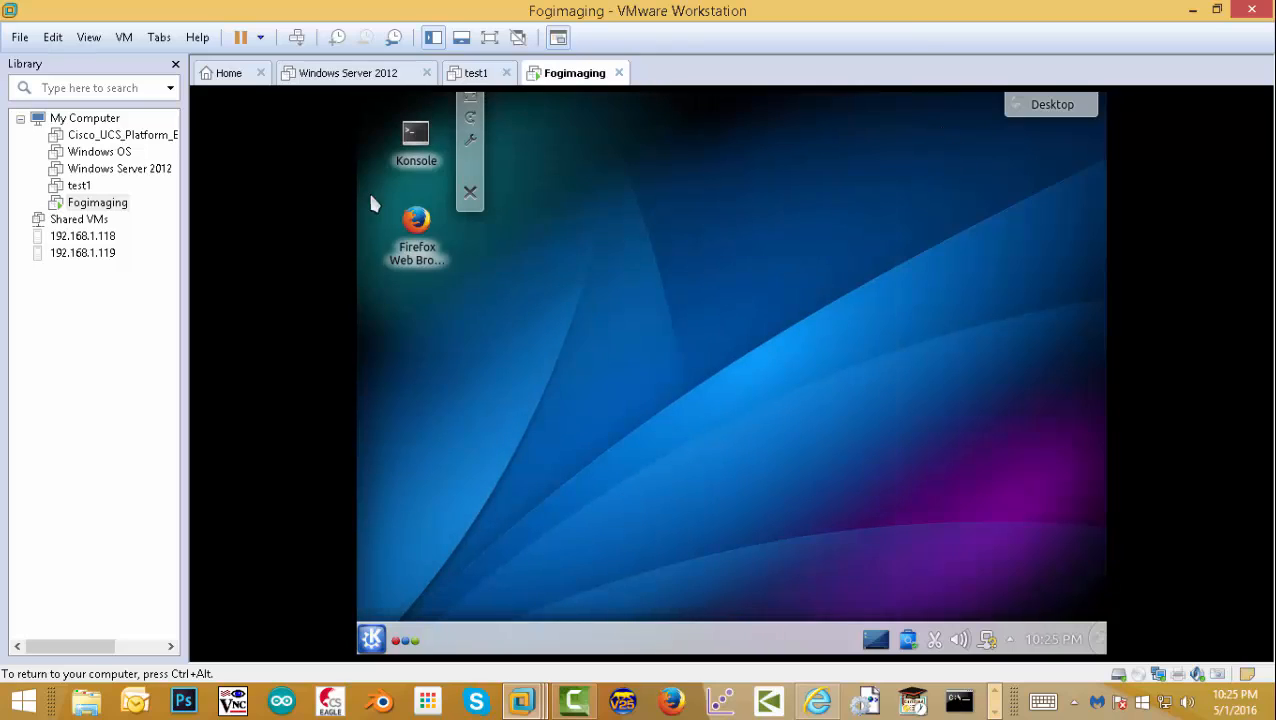
{"action": "right_click", "coordinate": [94, 202]}
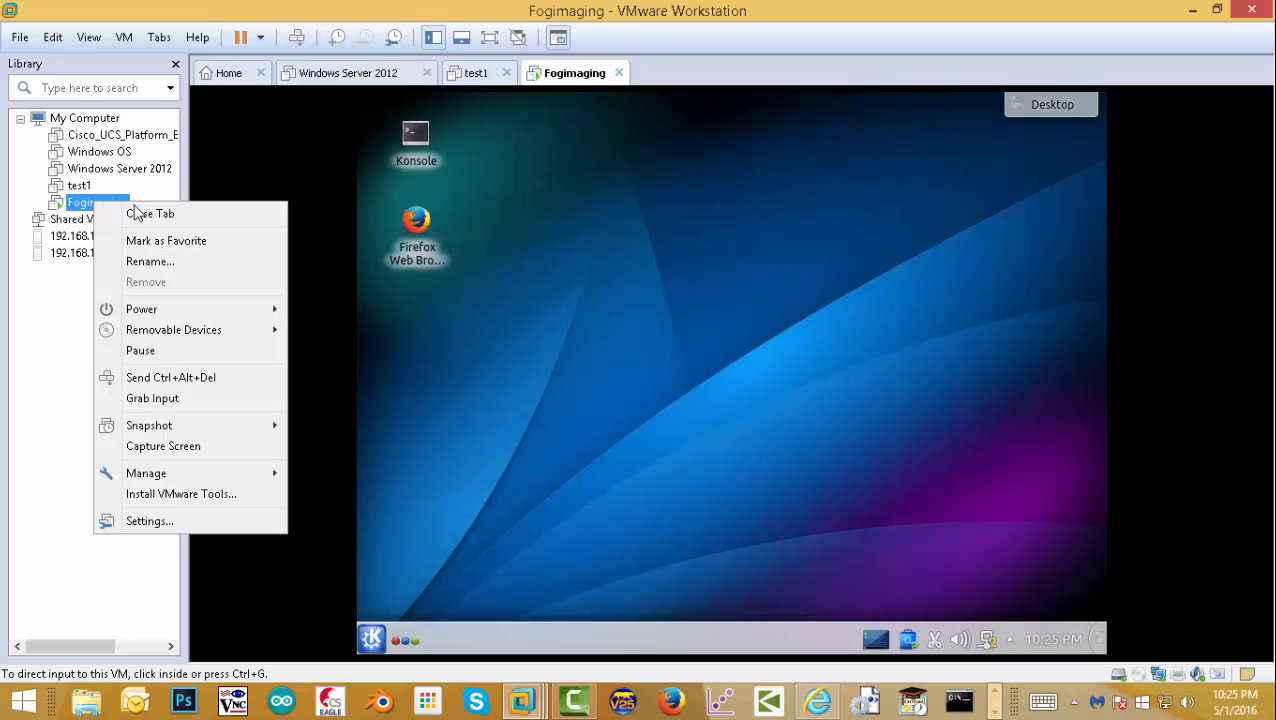
{"action": "mouse_move", "coordinate": [186, 481]}
{"action": "mouse_move", "coordinate": [140, 480]}
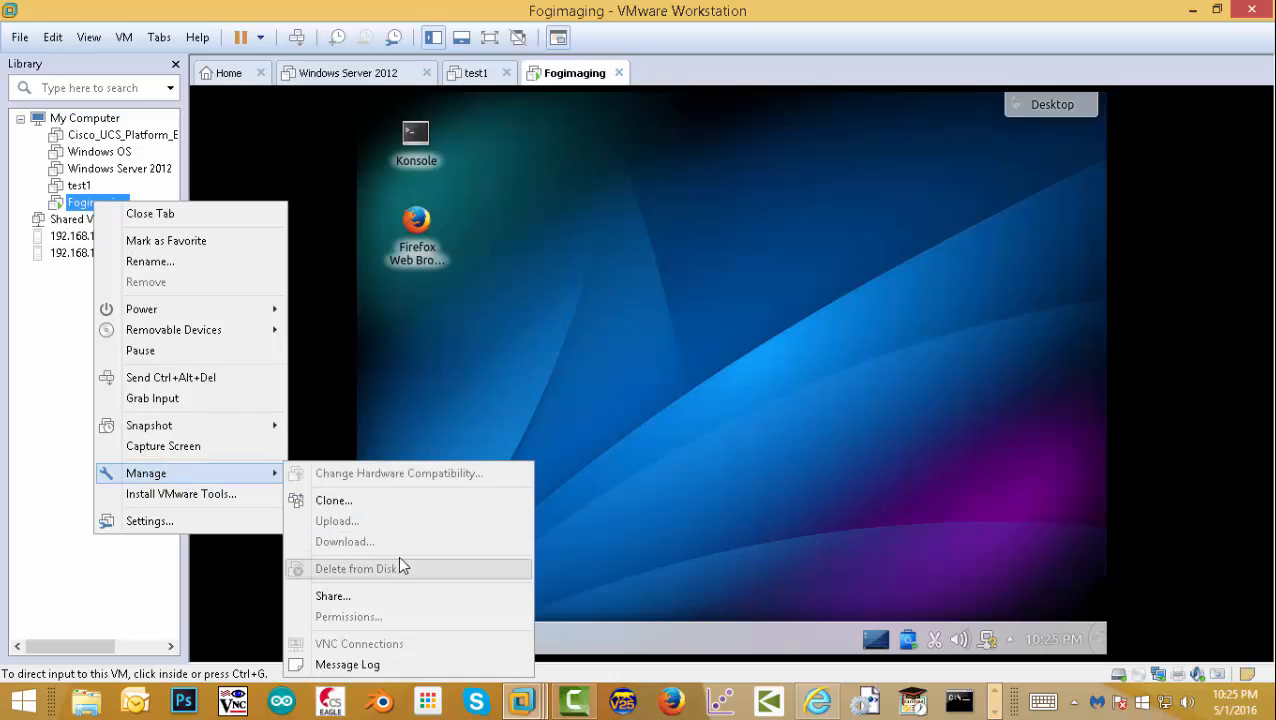
{"action": "left_click", "coordinate": [192, 528]}
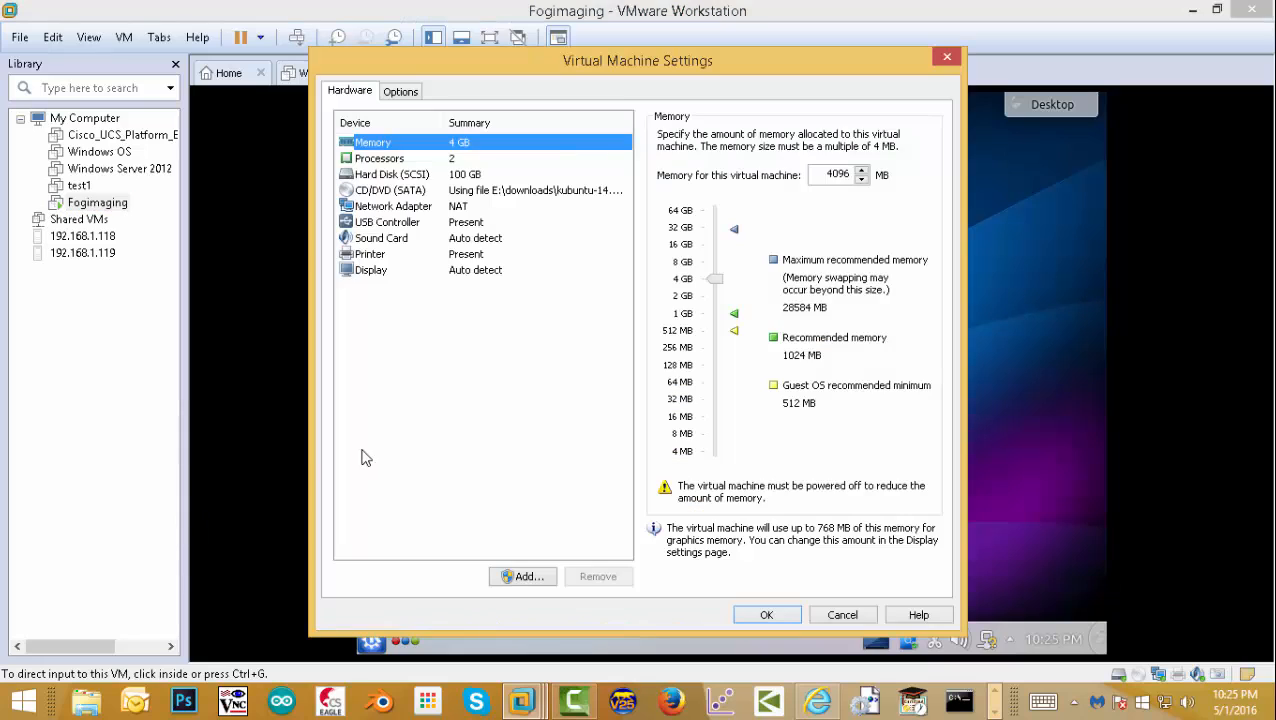
{"action": "left_click", "coordinate": [443, 210]}
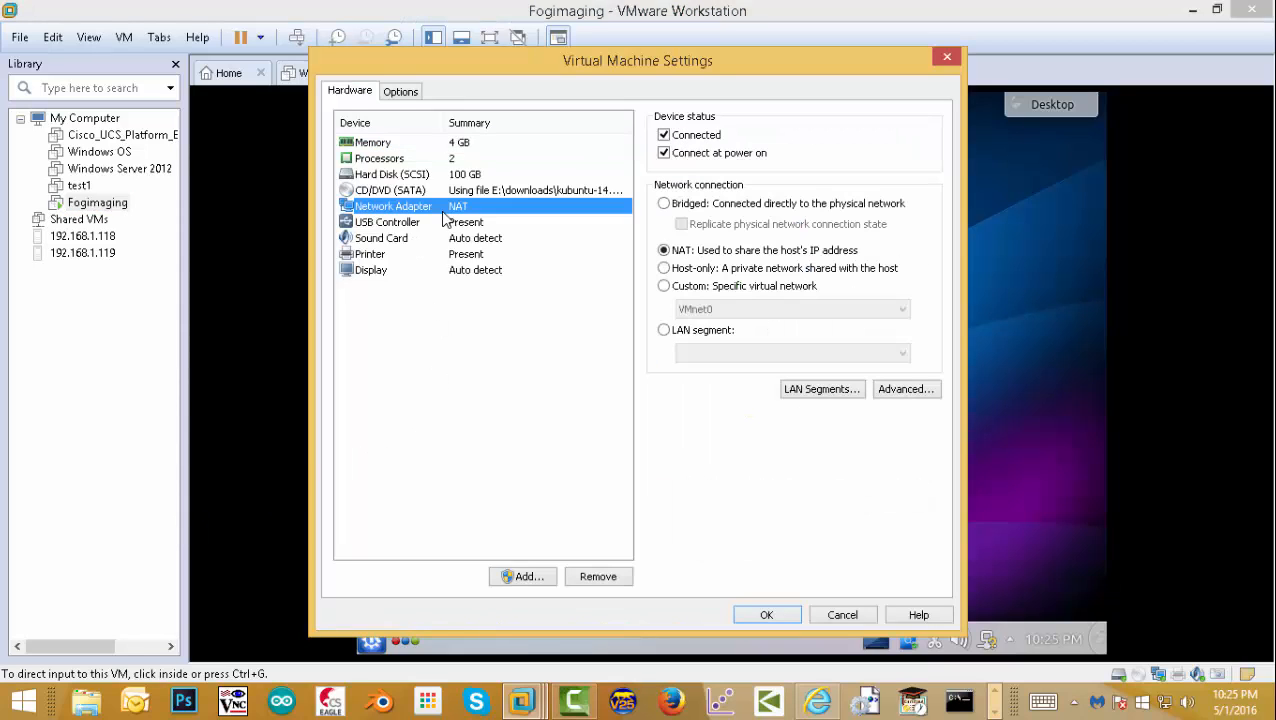
{"action": "left_click", "coordinate": [664, 330]}
{"action": "left_click", "coordinate": [693, 352]}
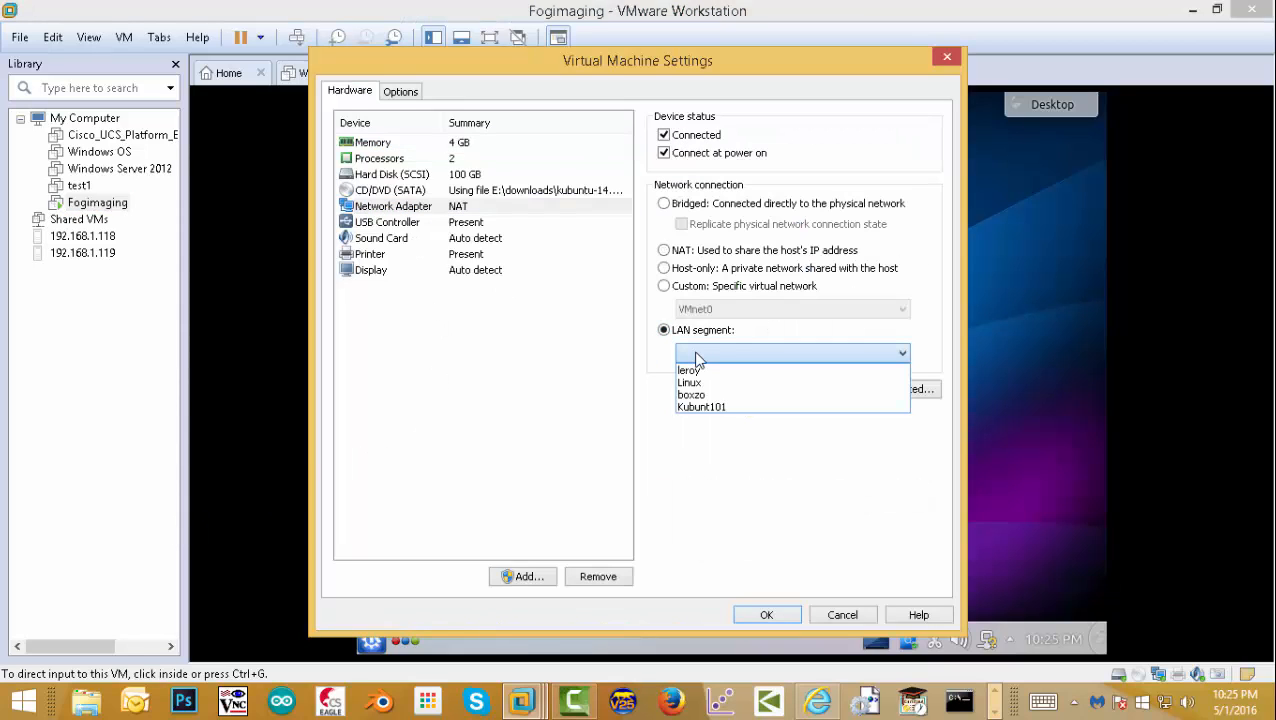
{"action": "left_click", "coordinate": [714, 408]}
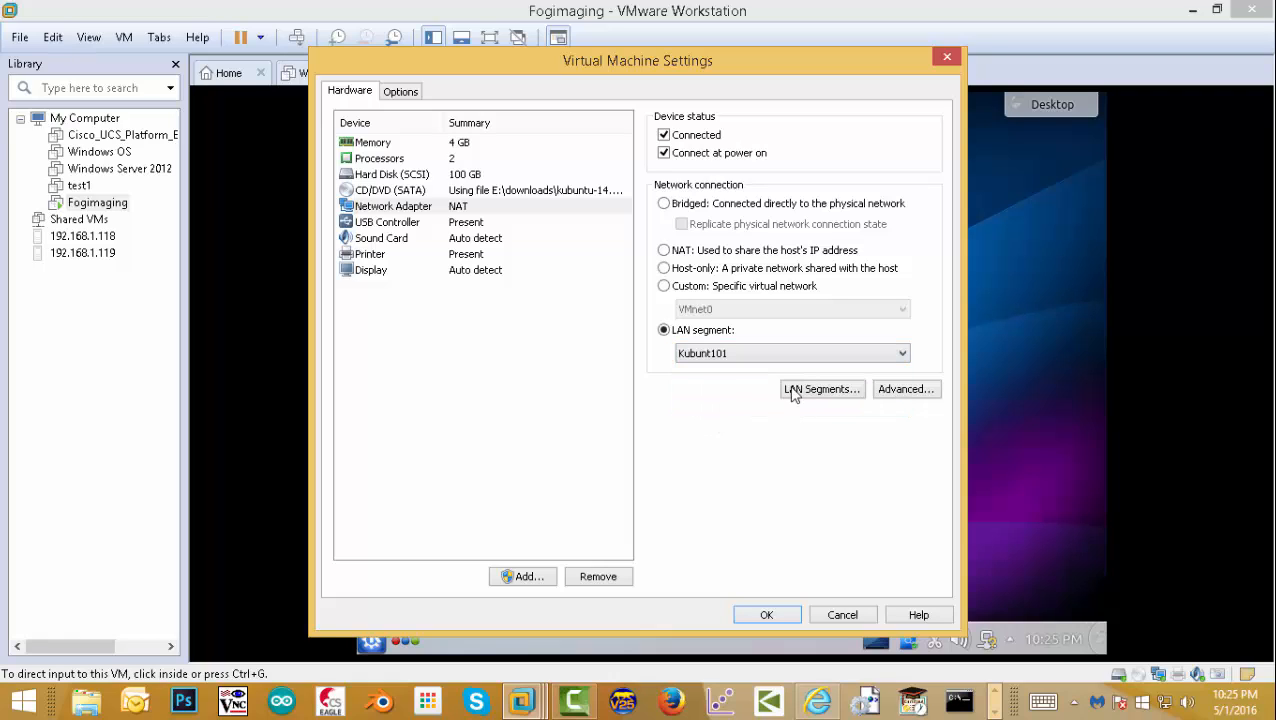
{"action": "left_click", "coordinate": [826, 390]}
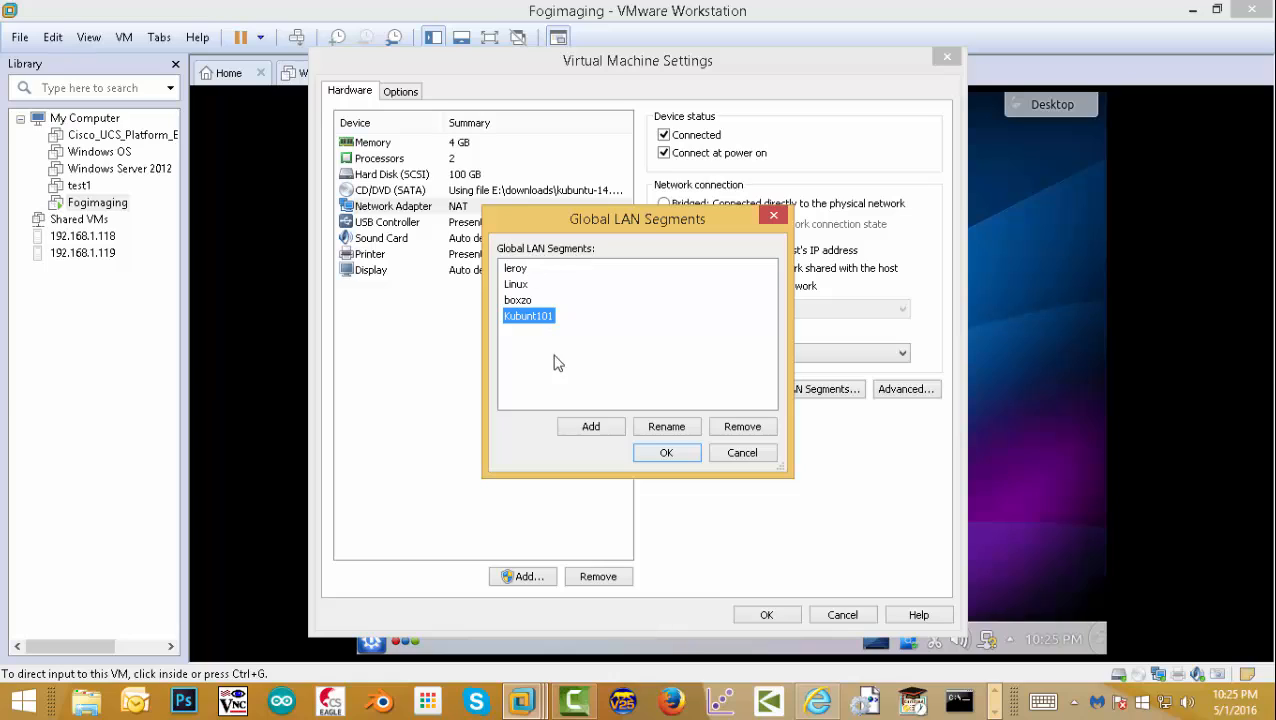
{"action": "left_click", "coordinate": [743, 457]}
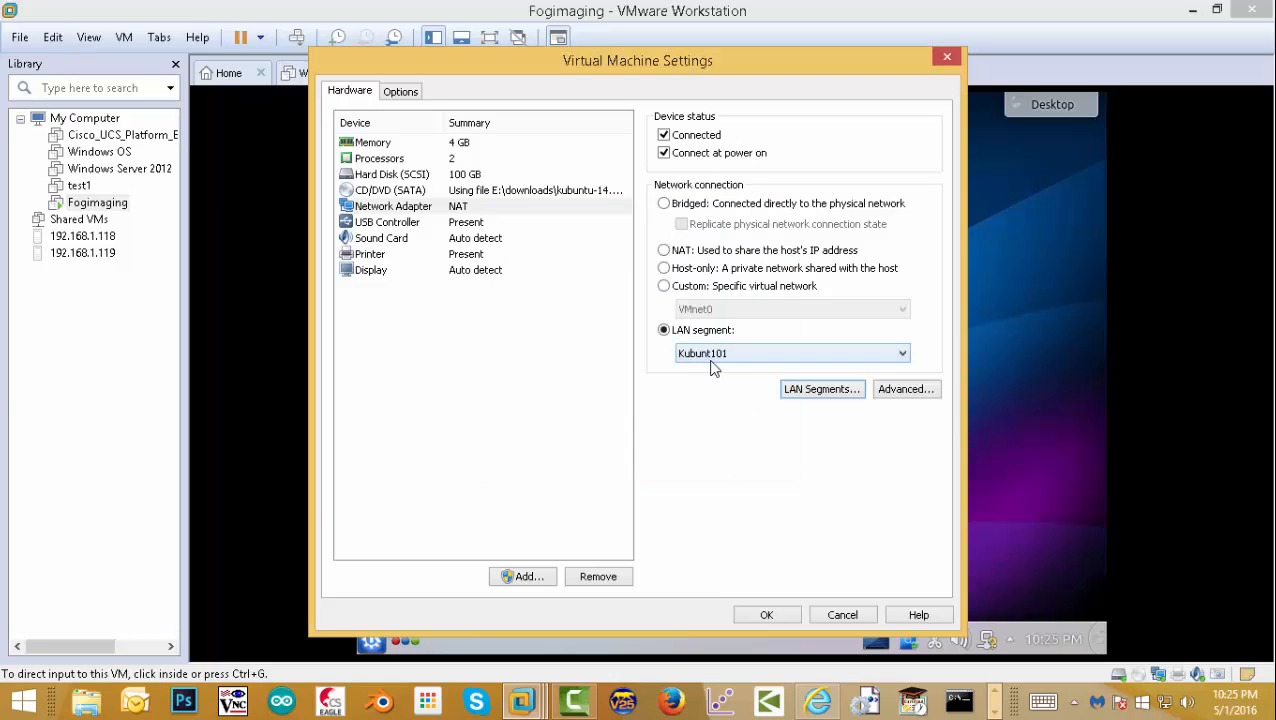
{"action": "left_click", "coordinate": [766, 615]}
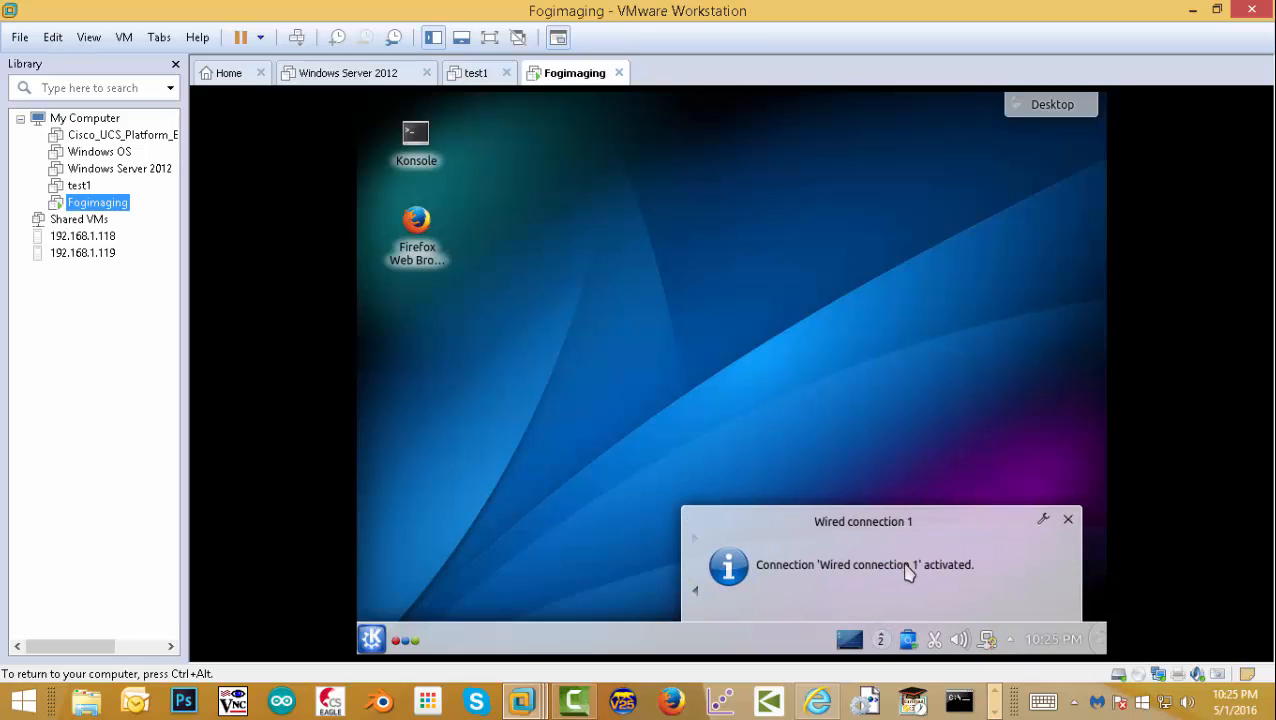
- Set test1's network adapter to LAN segment Kubunt101, then return to Fogimaging
{"action": "left_click", "coordinate": [1066, 520]}
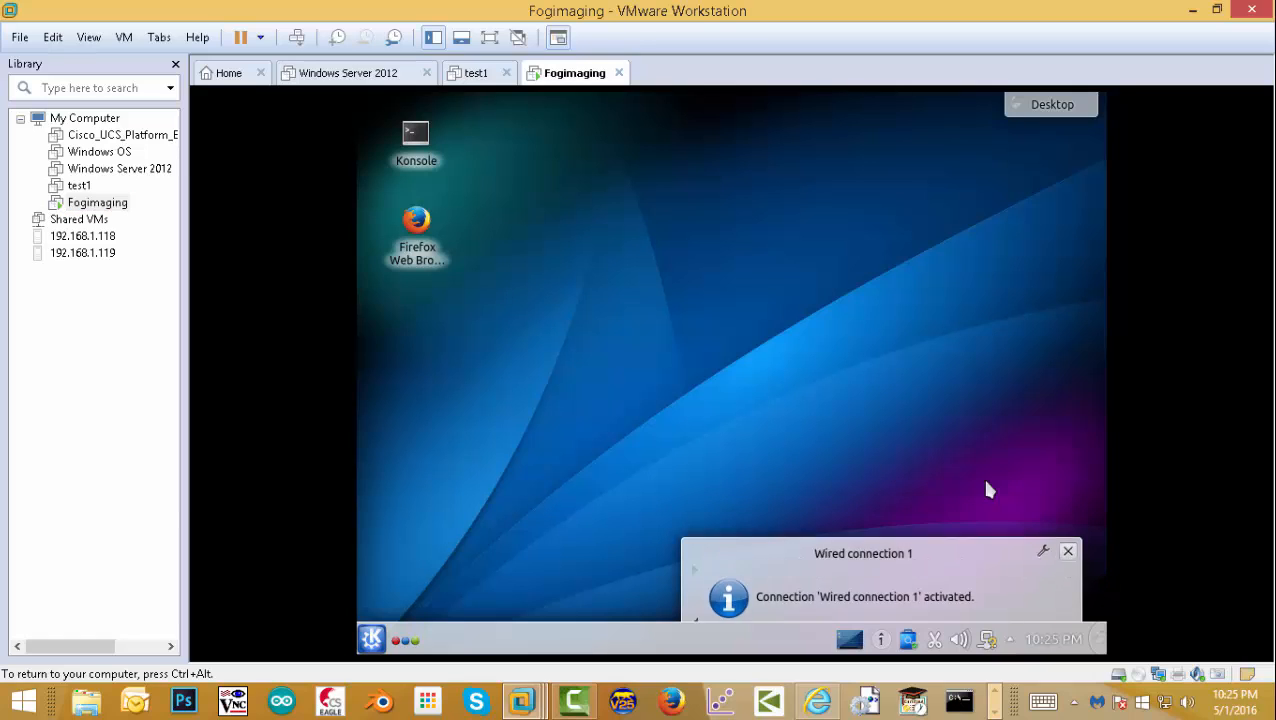
{"action": "left_click", "coordinate": [82, 188]}
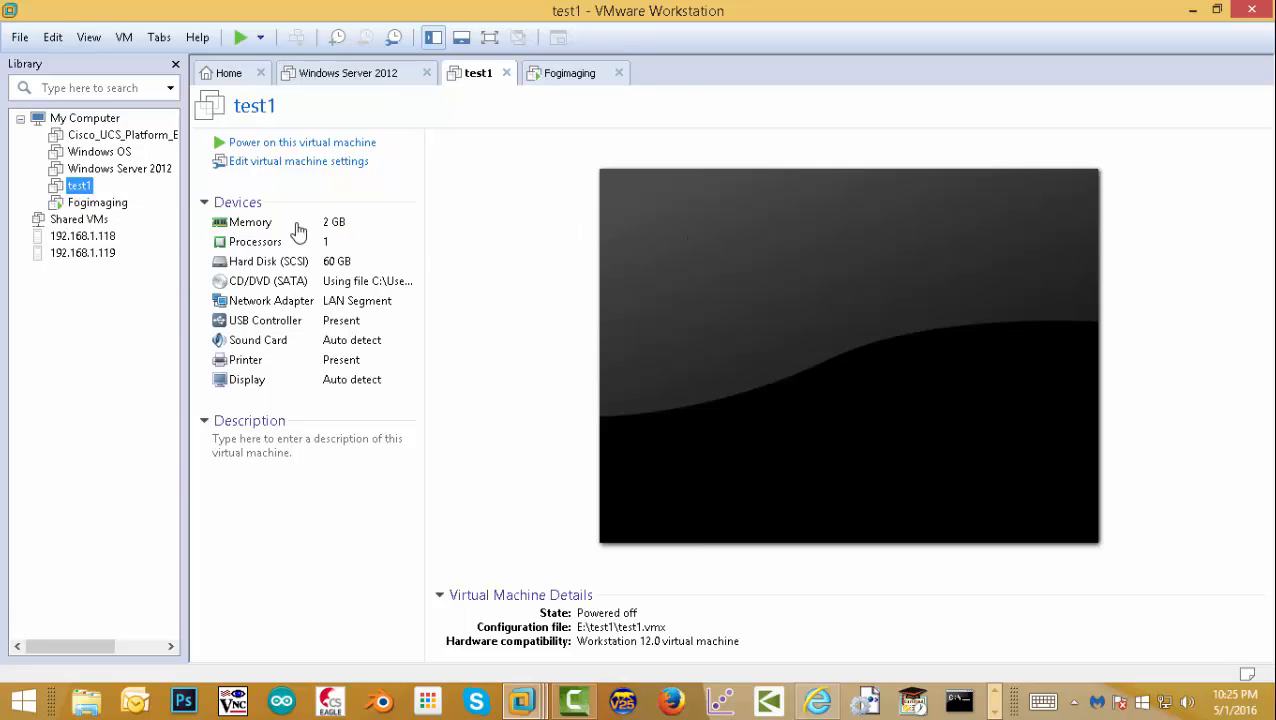
{"action": "right_click", "coordinate": [75, 188]}
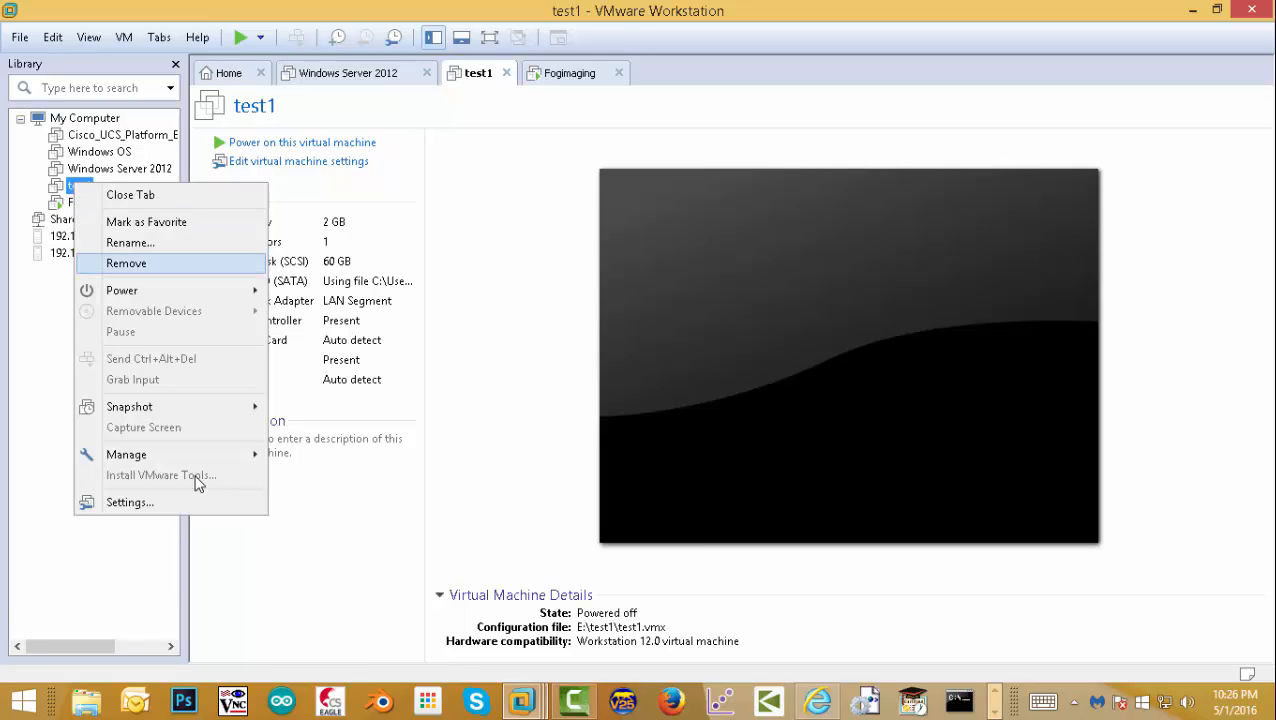
{"action": "left_click", "coordinate": [141, 502]}
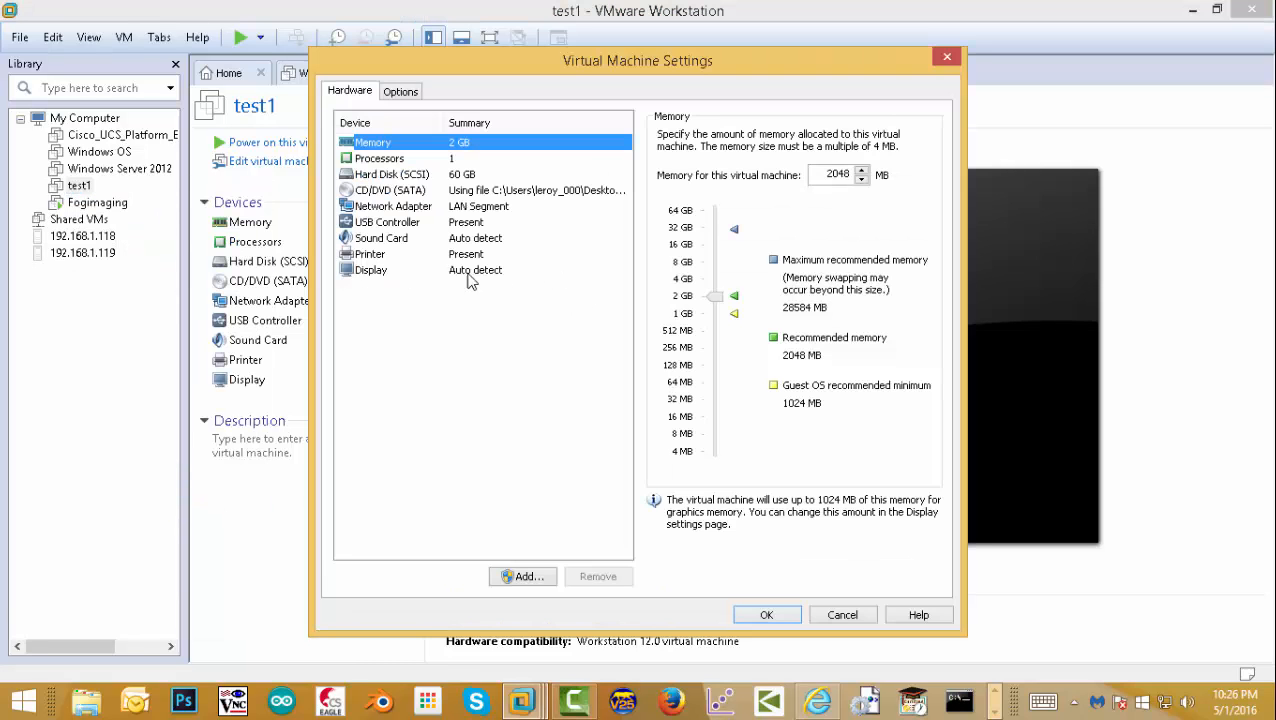
{"action": "left_click", "coordinate": [402, 206]}
{"action": "left_click", "coordinate": [714, 332]}
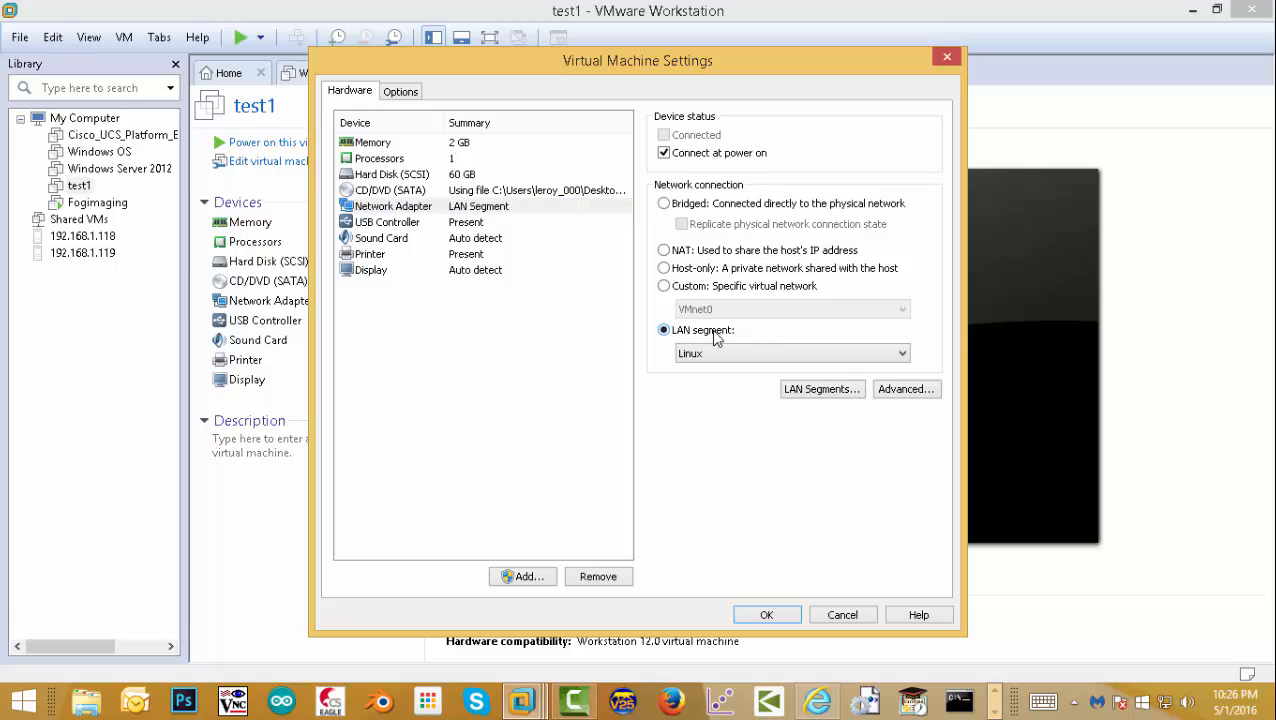
{"action": "left_click", "coordinate": [724, 352]}
{"action": "left_click", "coordinate": [712, 407]}
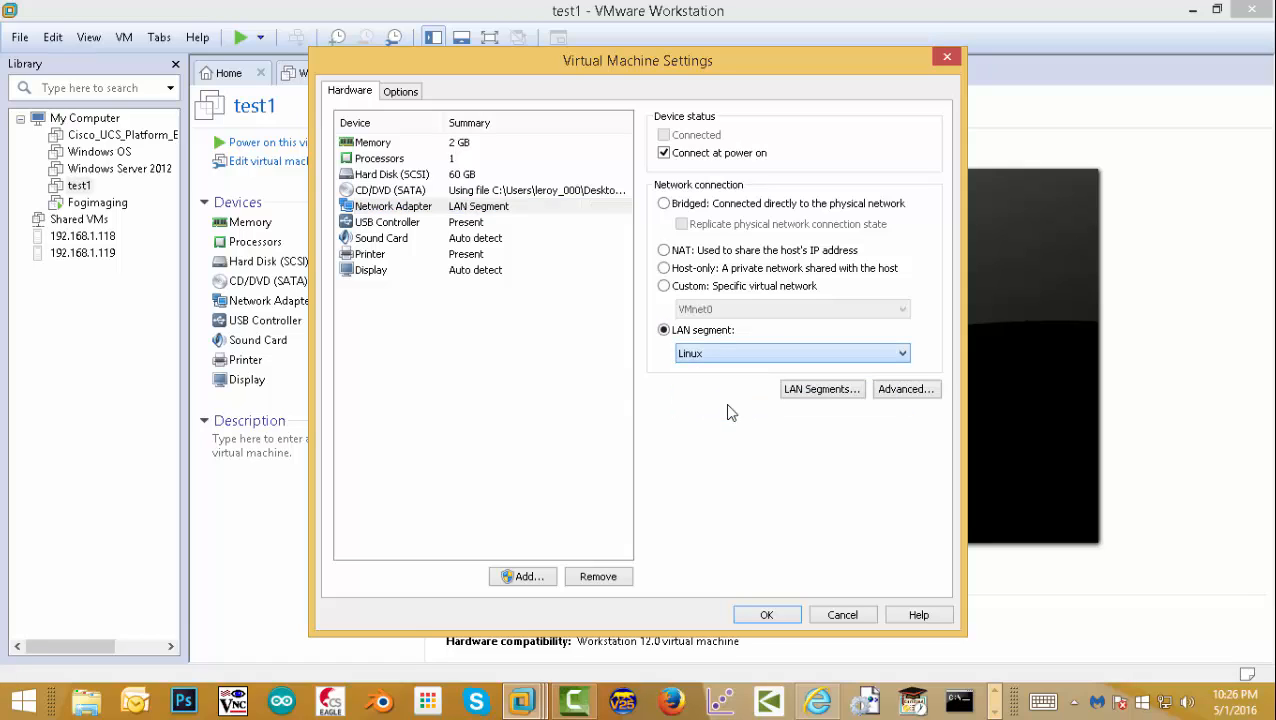
{"action": "left_click", "coordinate": [766, 616]}
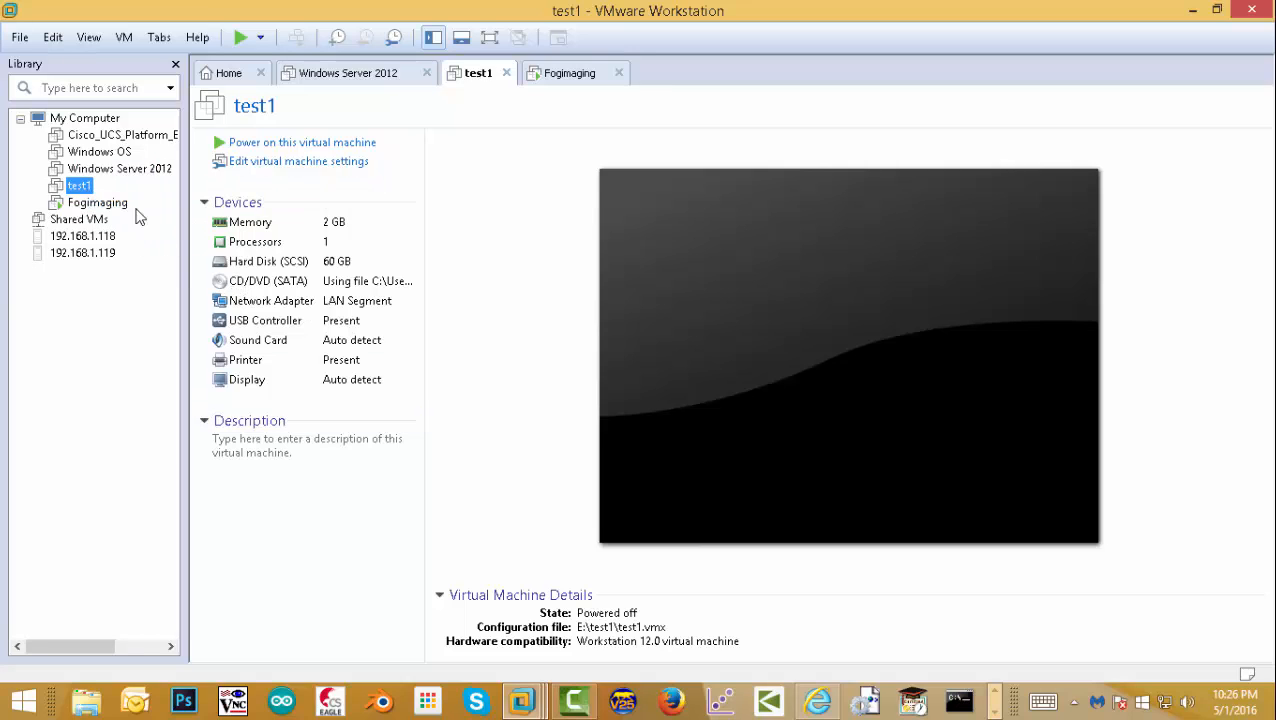
{"action": "left_click", "coordinate": [92, 204]}
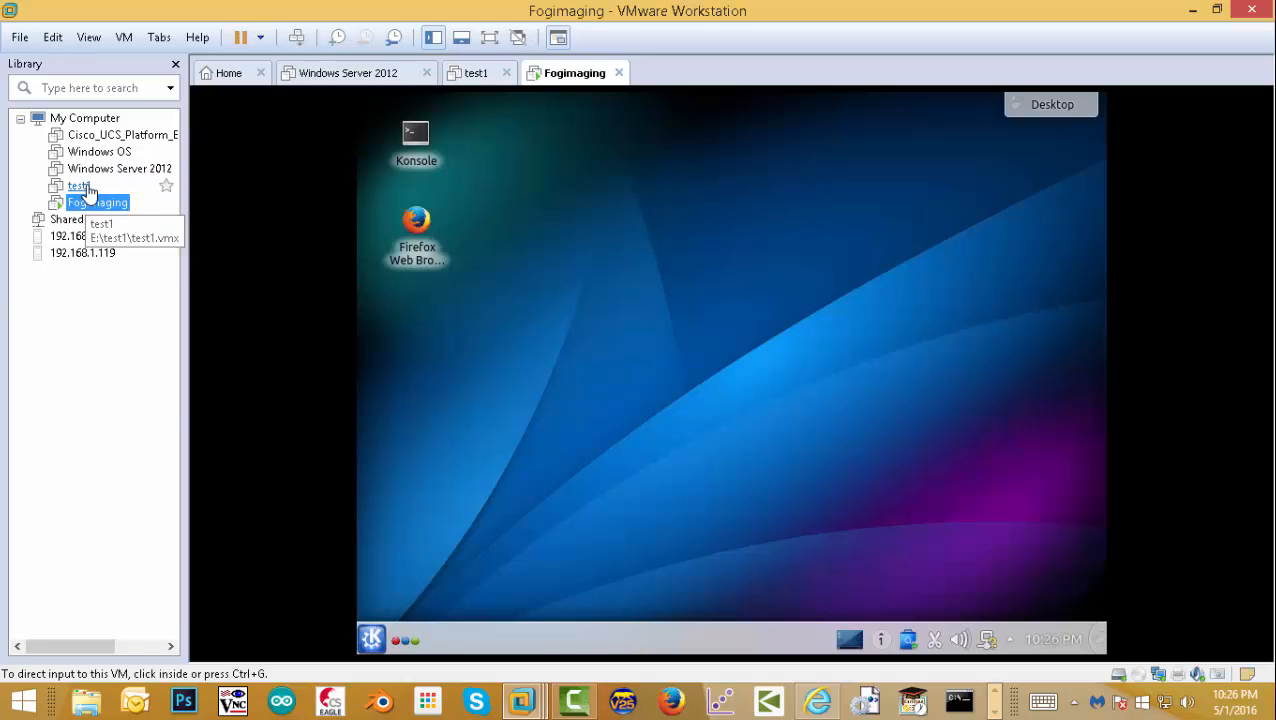
- Power on test1 directly into its BIOS firmware setup
{"action": "left_click", "coordinate": [77, 187]}
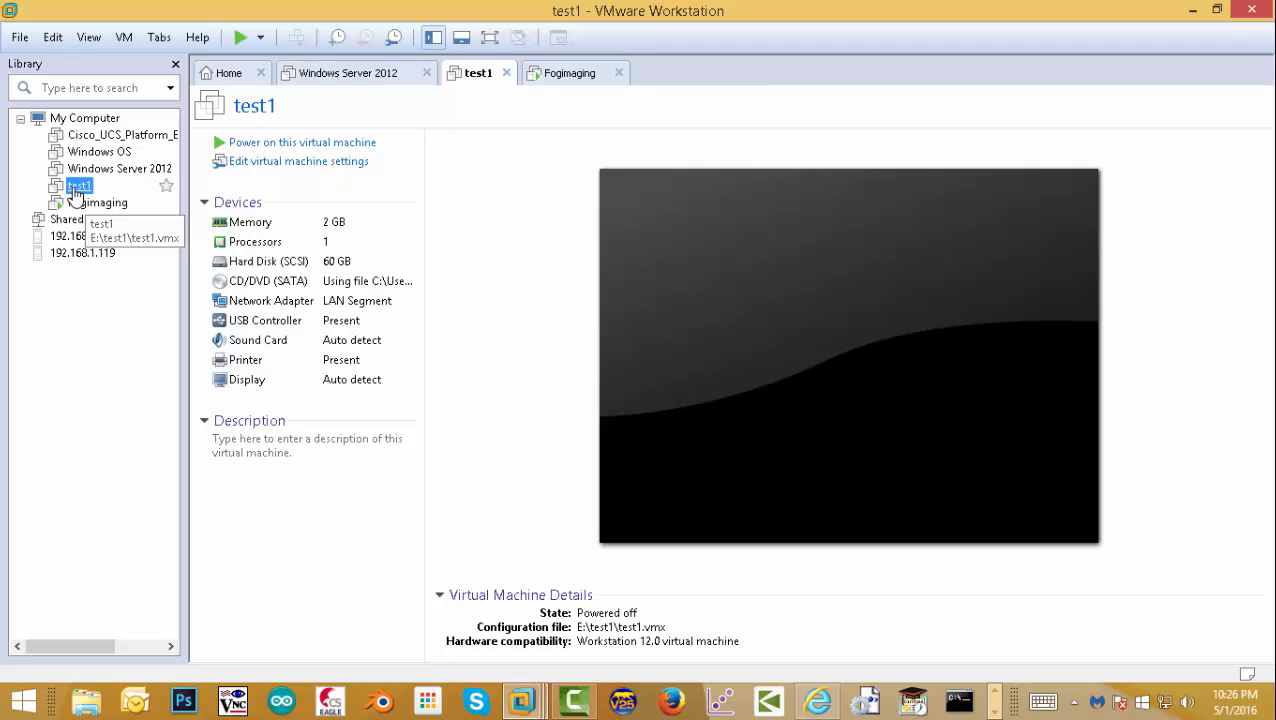
{"action": "right_click", "coordinate": [75, 194]}
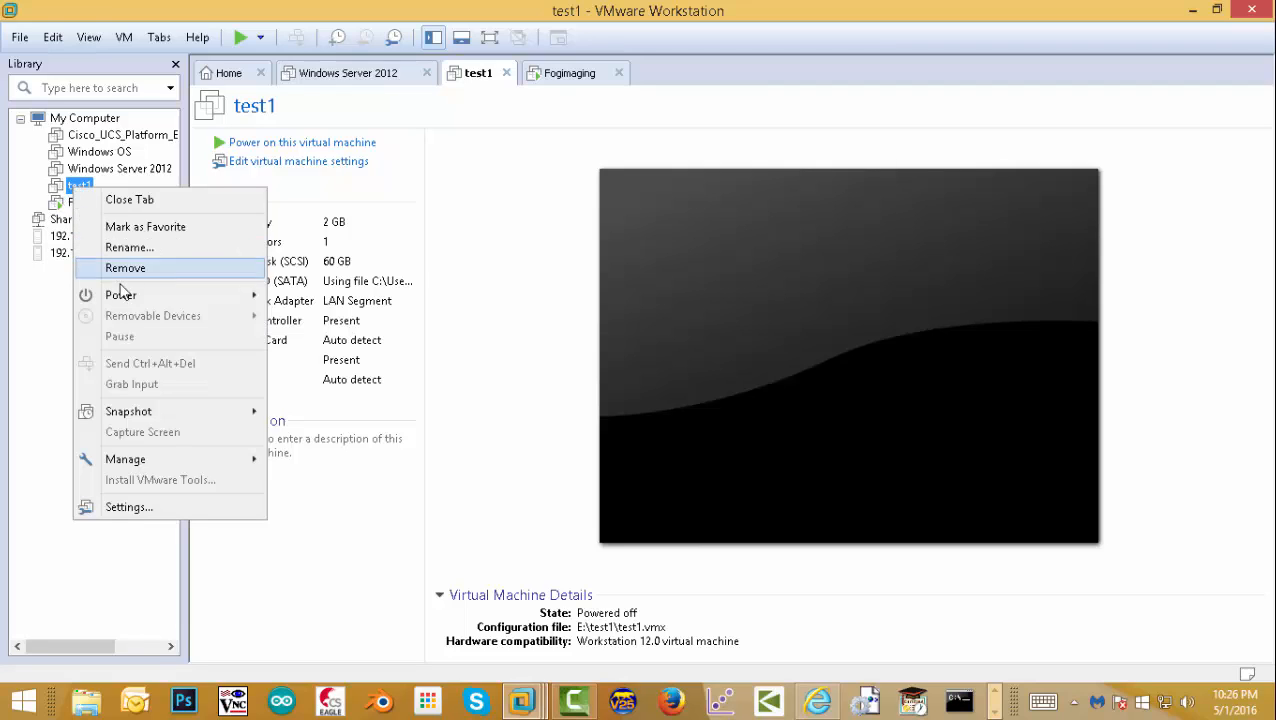
{"action": "mouse_move", "coordinate": [106, 296]}
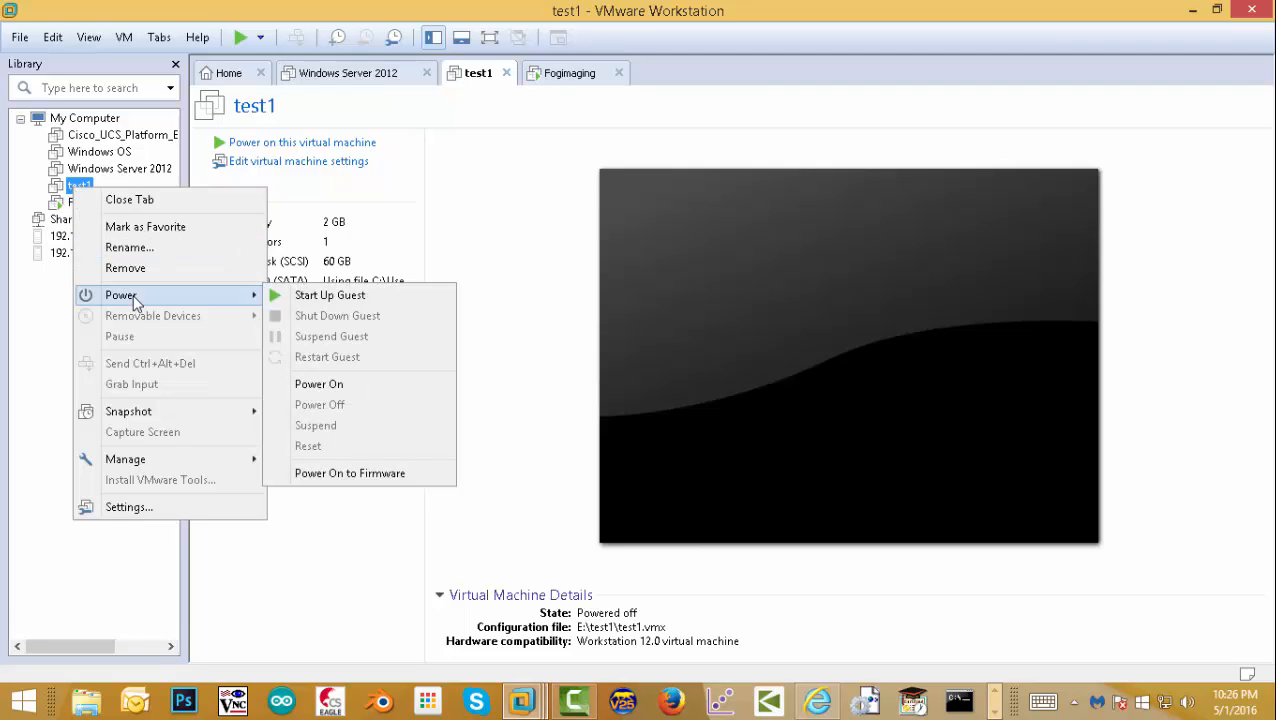
{"action": "left_click", "coordinate": [374, 476]}
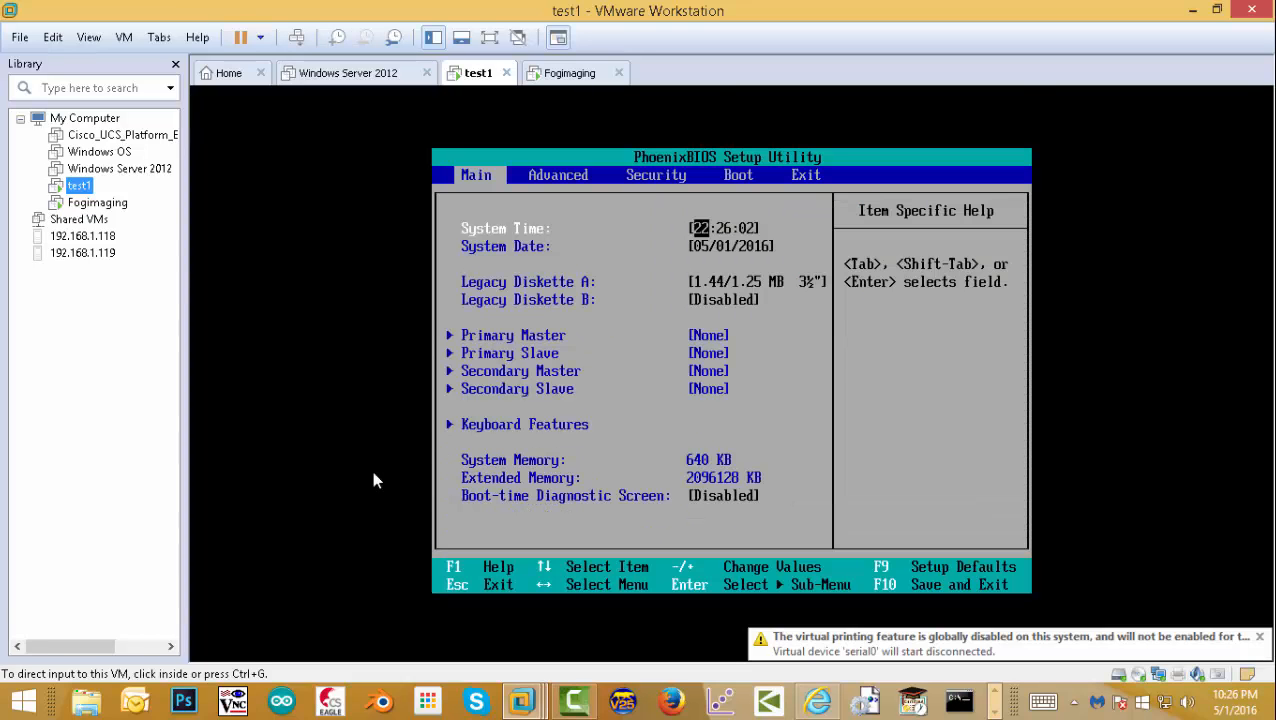
- Move Network boot to the top of the Boot order, then save with F10 and restart
{"action": "left_click", "coordinate": [745, 236]}
{"action": "key", "text": "Right"}
{"action": "key", "text": "Right"}
{"action": "key", "text": "Right"}
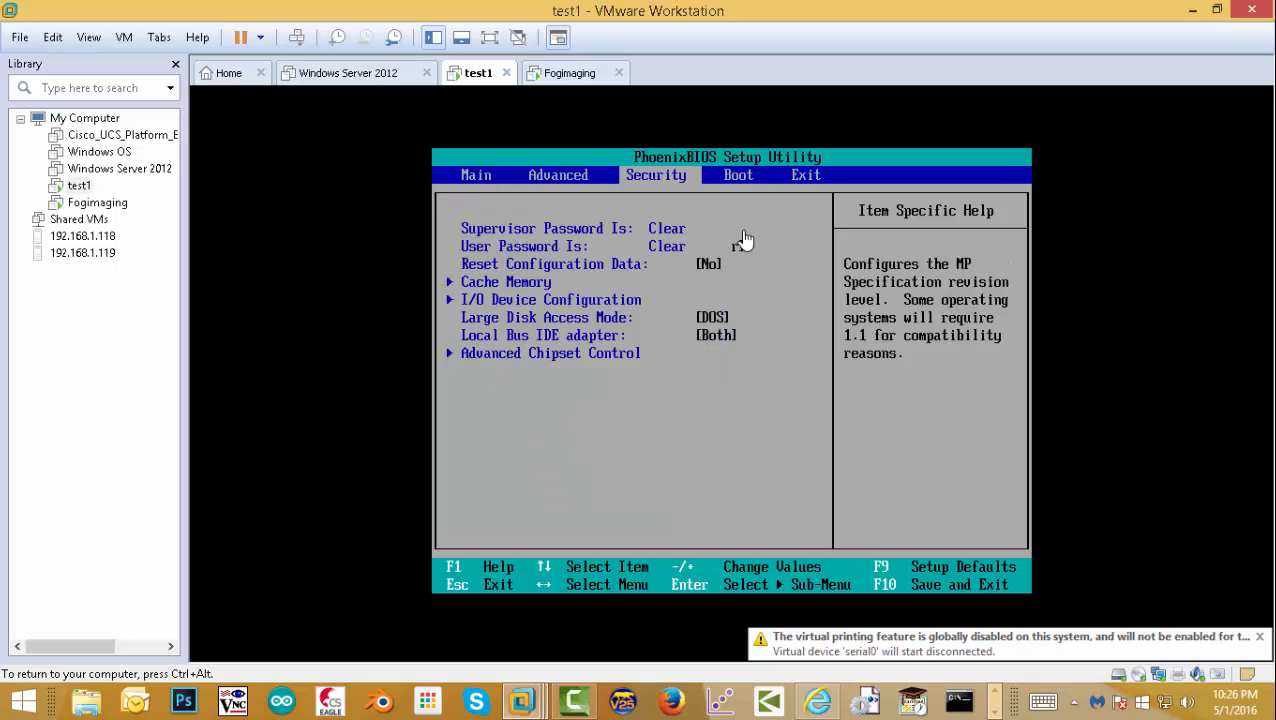
{"action": "key", "text": "Left"}
{"action": "key", "text": "Left"}
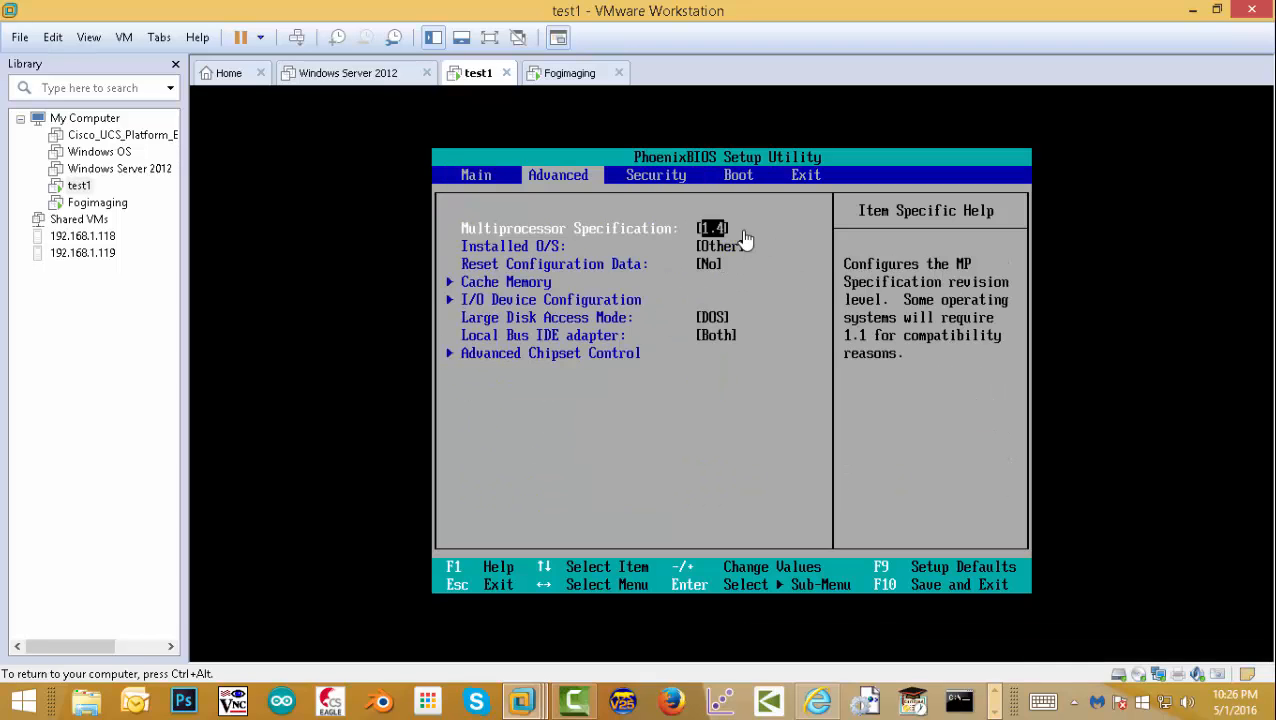
{"action": "key", "text": "Right"}
{"action": "key", "text": "Right"}
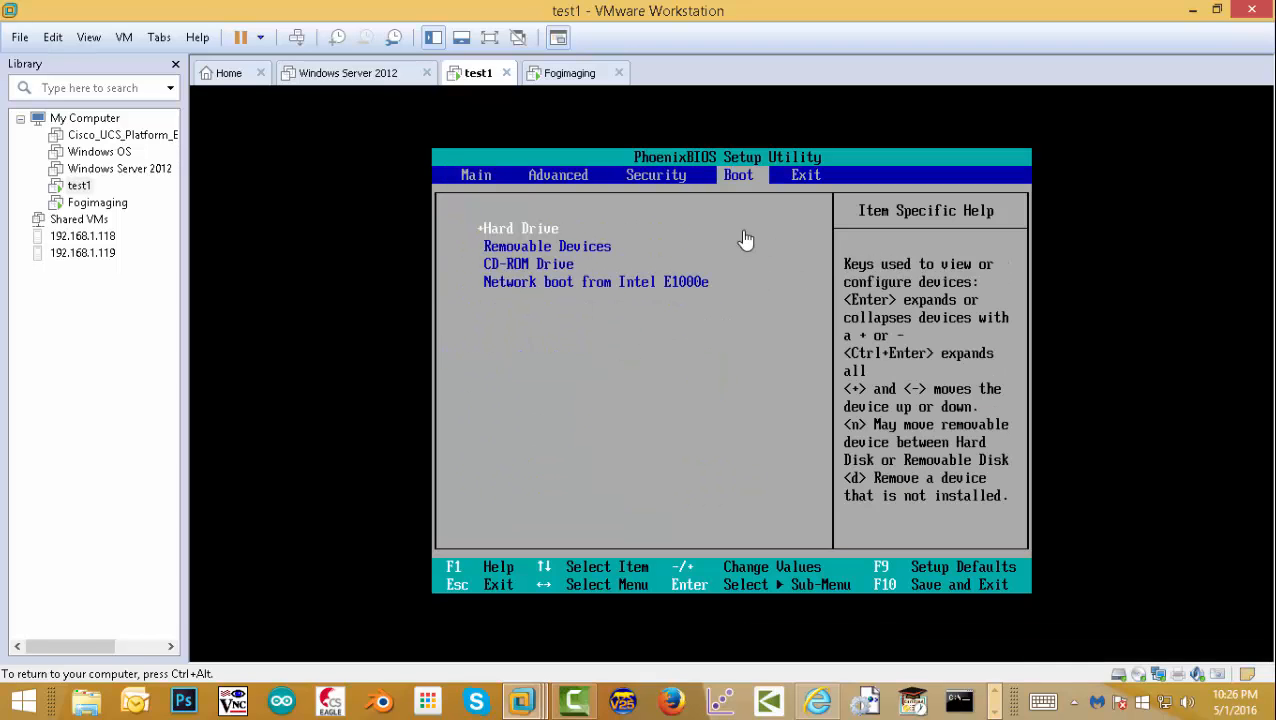
{"action": "key", "text": "Down"}
{"action": "key", "text": "Down"}
{"action": "key", "text": "Down"}
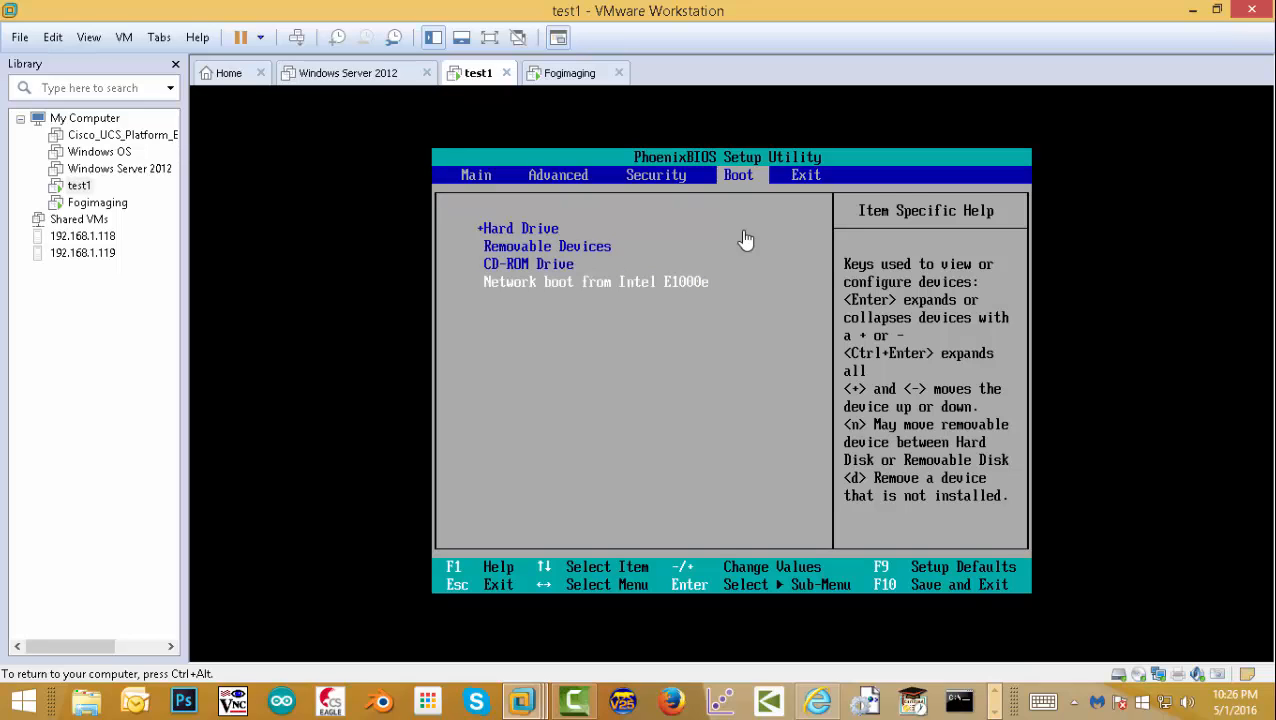
{"action": "key", "text": "plus"}
{"action": "key", "text": "plus"}
{"action": "key", "text": "plus"}
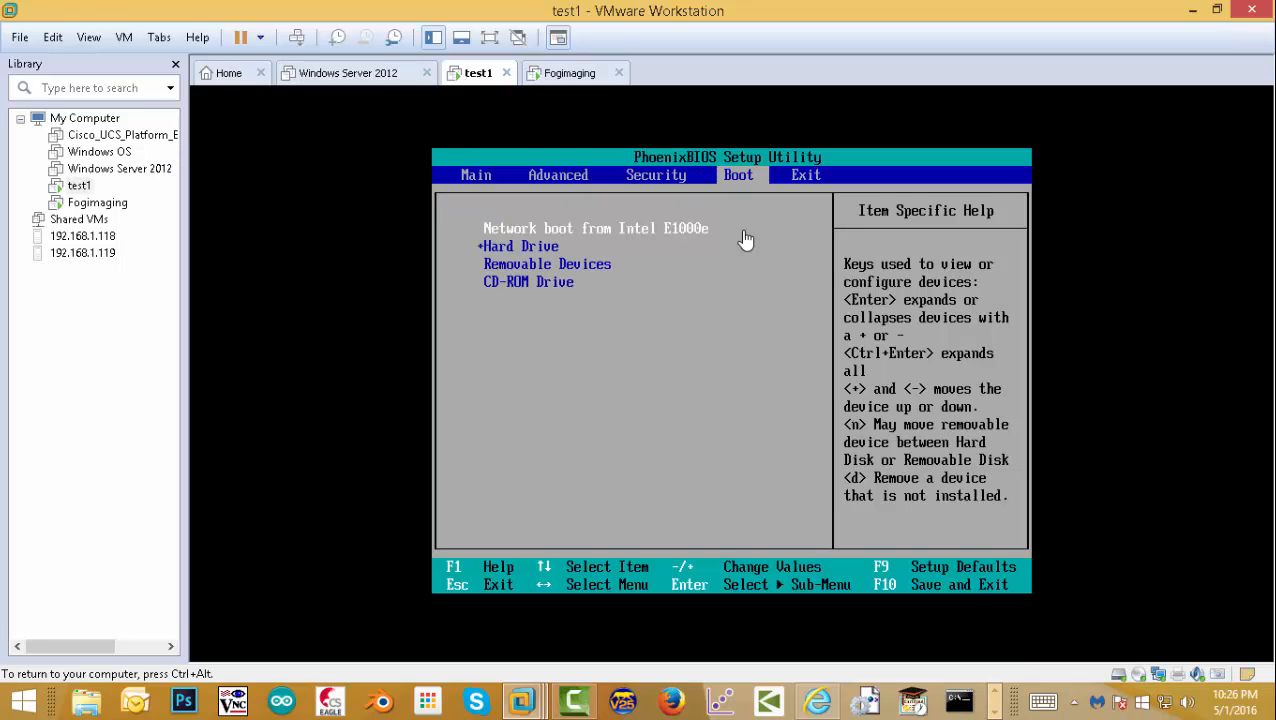
{"action": "key", "text": "F10"}
{"action": "key", "text": "Return"}
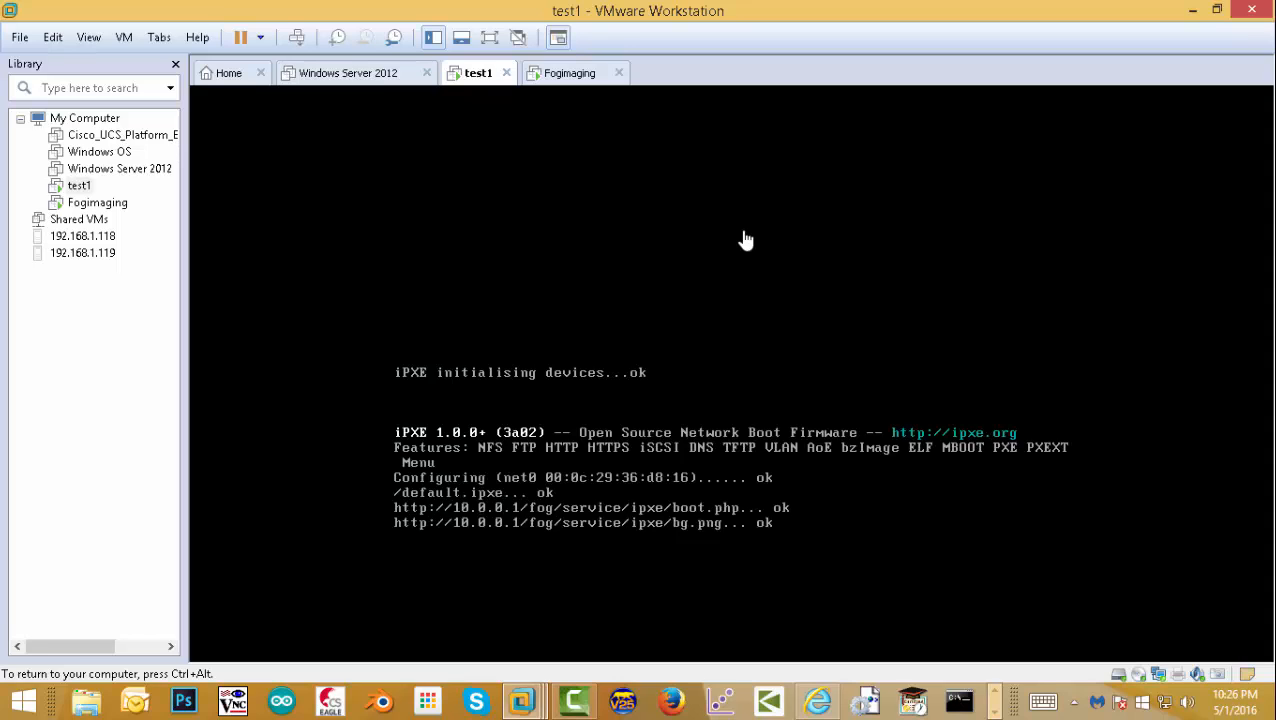
- Run Full Host Registration from the FOG menu with hostname win10, accepting remaining defaults
{"action": "key", "text": "Down"}
{"action": "key", "text": "Down"}
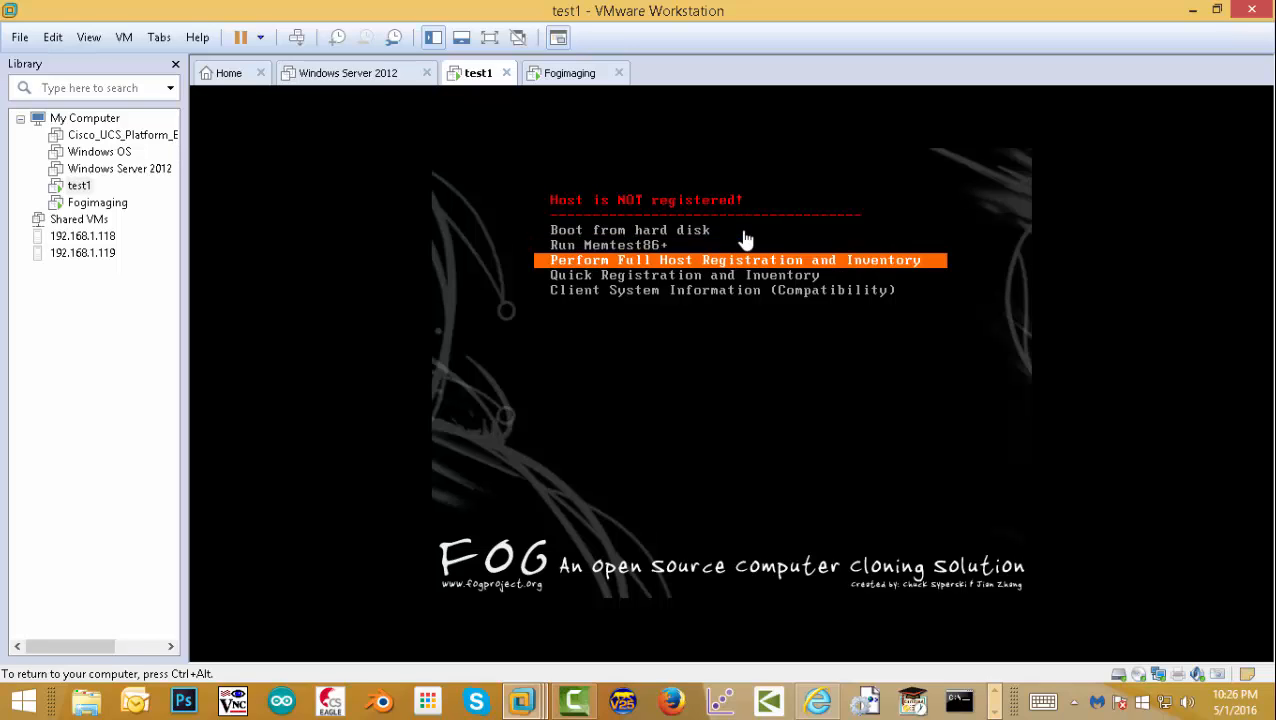
{"action": "key", "text": "Return"}
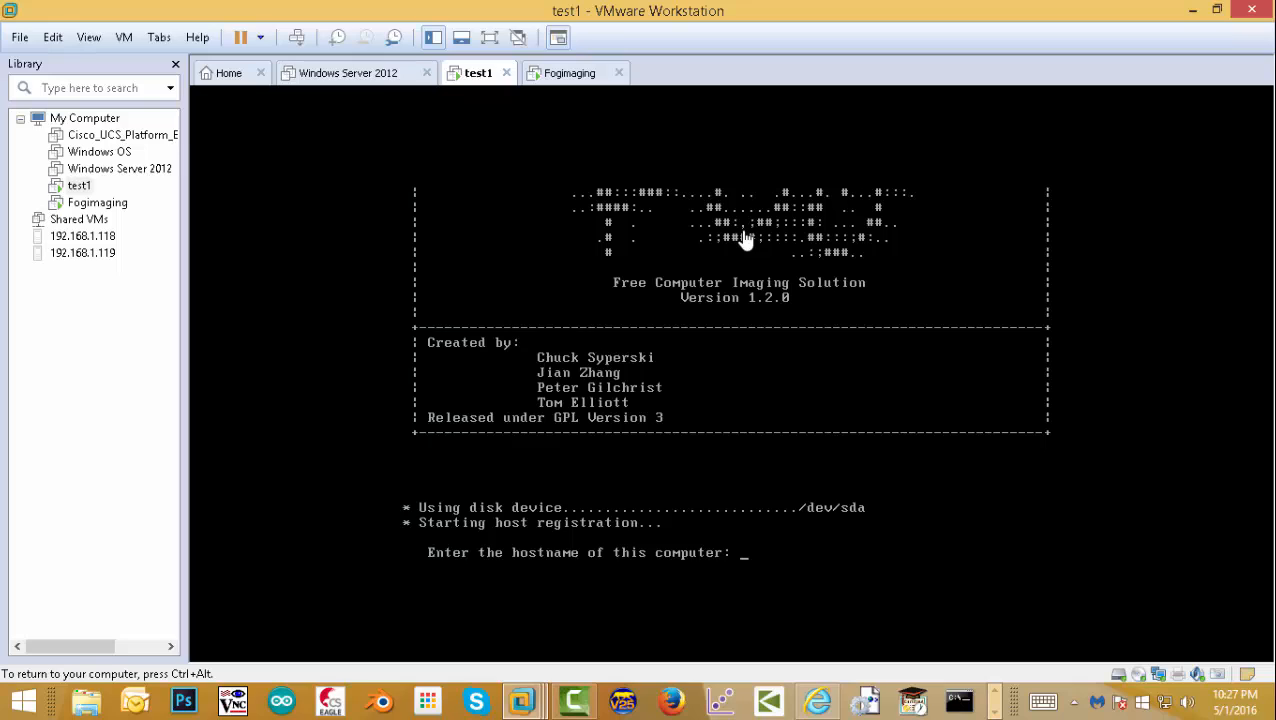
{"action": "type", "text": "win19"}
{"action": "key", "text": "BackSpace"}
{"action": "type", "text": "0-"}
{"action": "key", "text": "Return"}
{"action": "key", "text": "Return"}
{"action": "key", "text": "Return"}
{"action": "key", "text": "Return"}
{"action": "key", "text": "Return"}
{"action": "key", "text": "Return"}
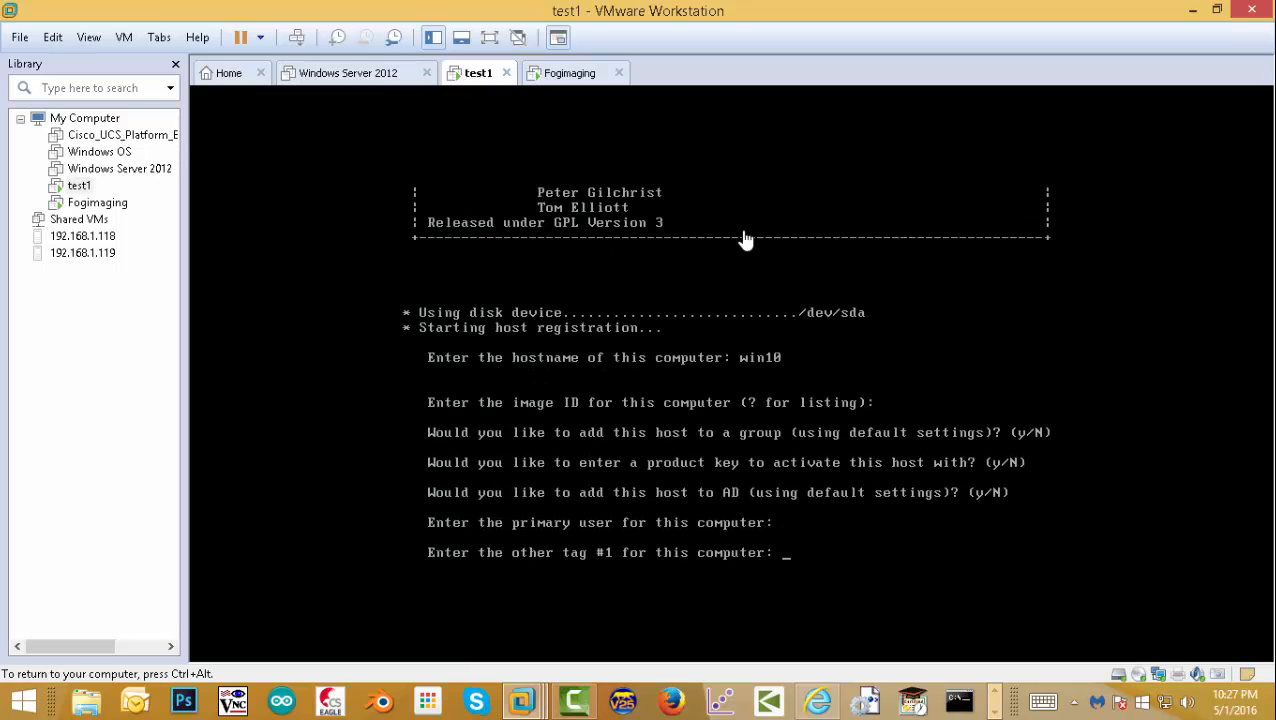
{"action": "key", "text": "Return"}
{"action": "key", "text": "Return"}
{"action": "key", "text": "Return"}
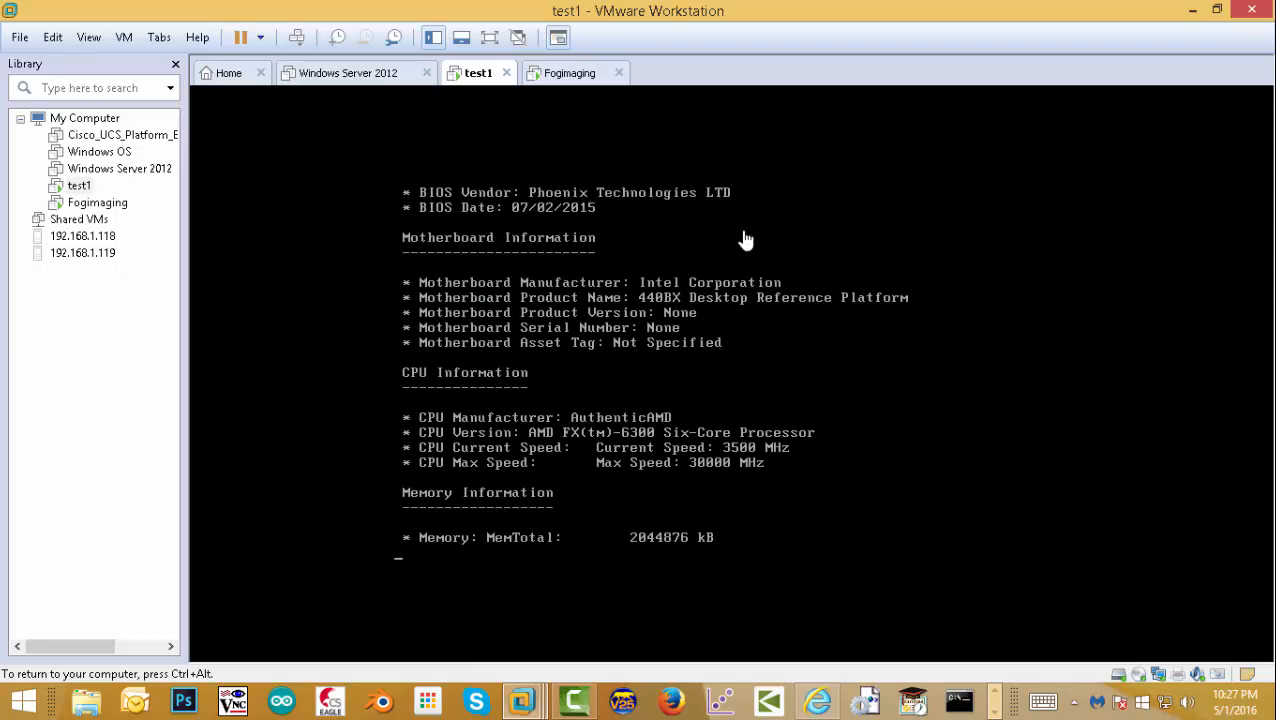
- Shut down the test1 guest from its Power menu
{"action": "key", "text": "ctrl+alt"}
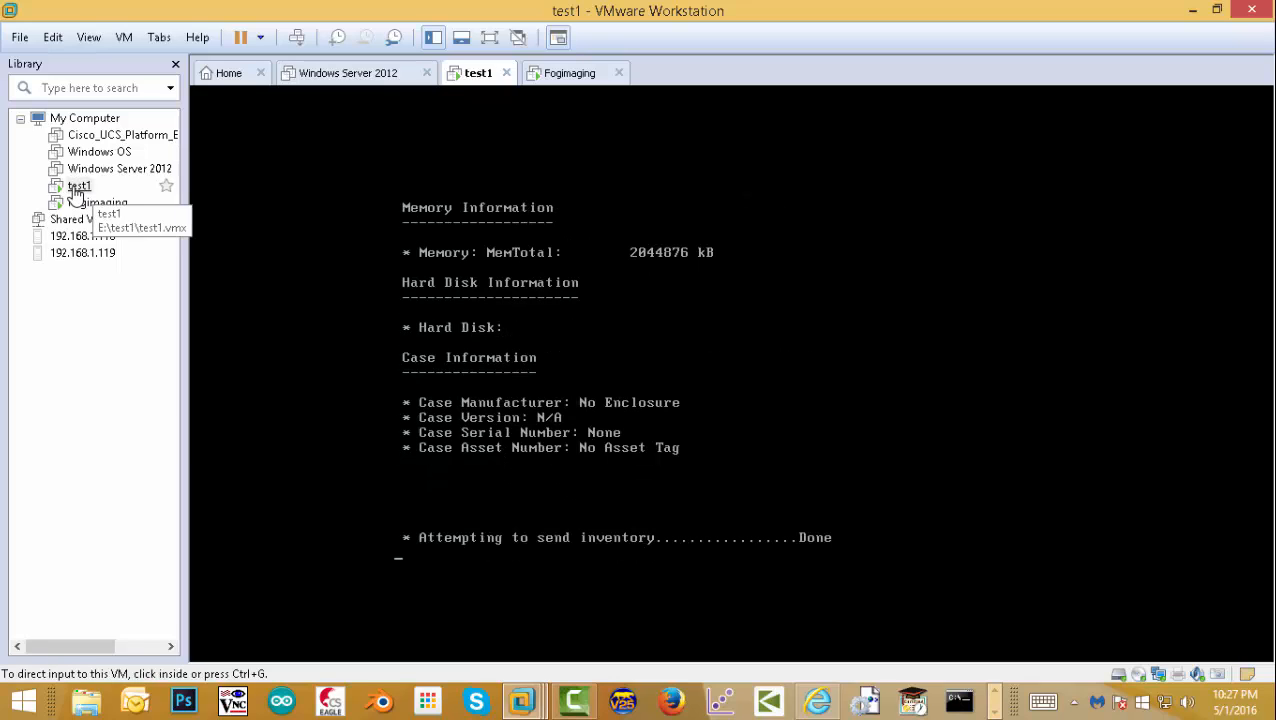
{"action": "left_click", "coordinate": [77, 189]}
{"action": "right_click", "coordinate": [77, 189]}
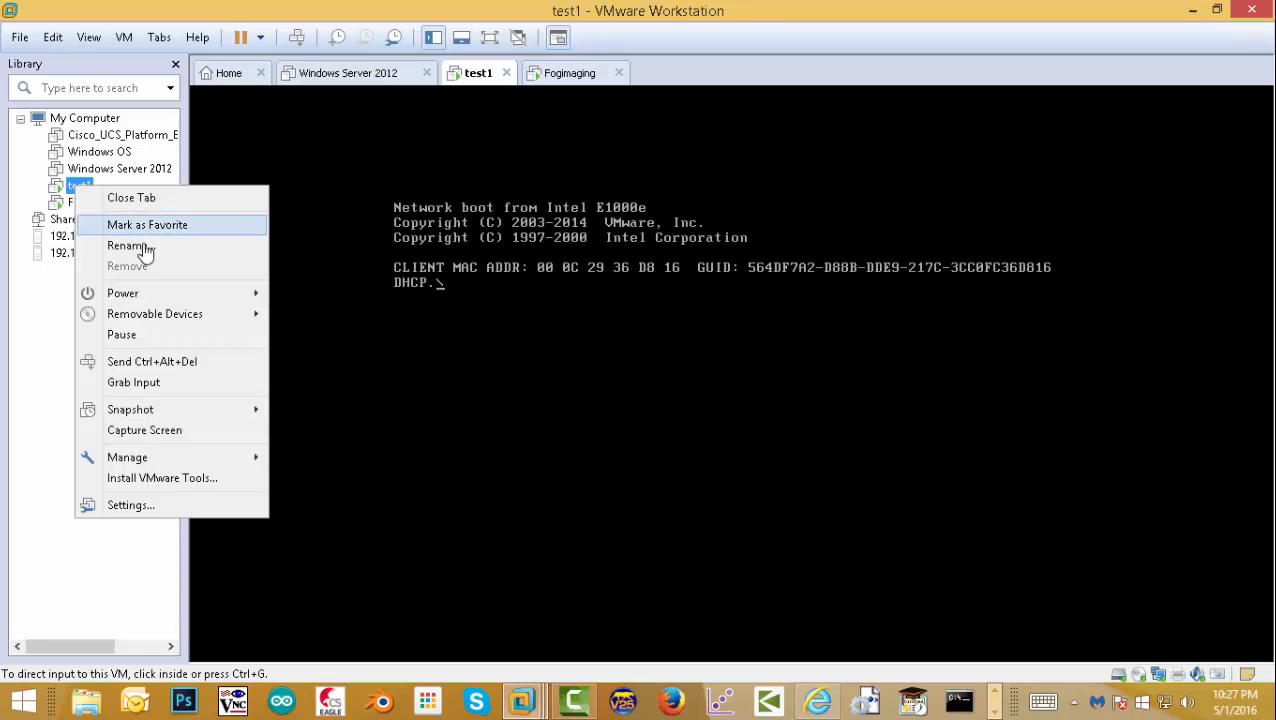
{"action": "mouse_move", "coordinate": [171, 293]}
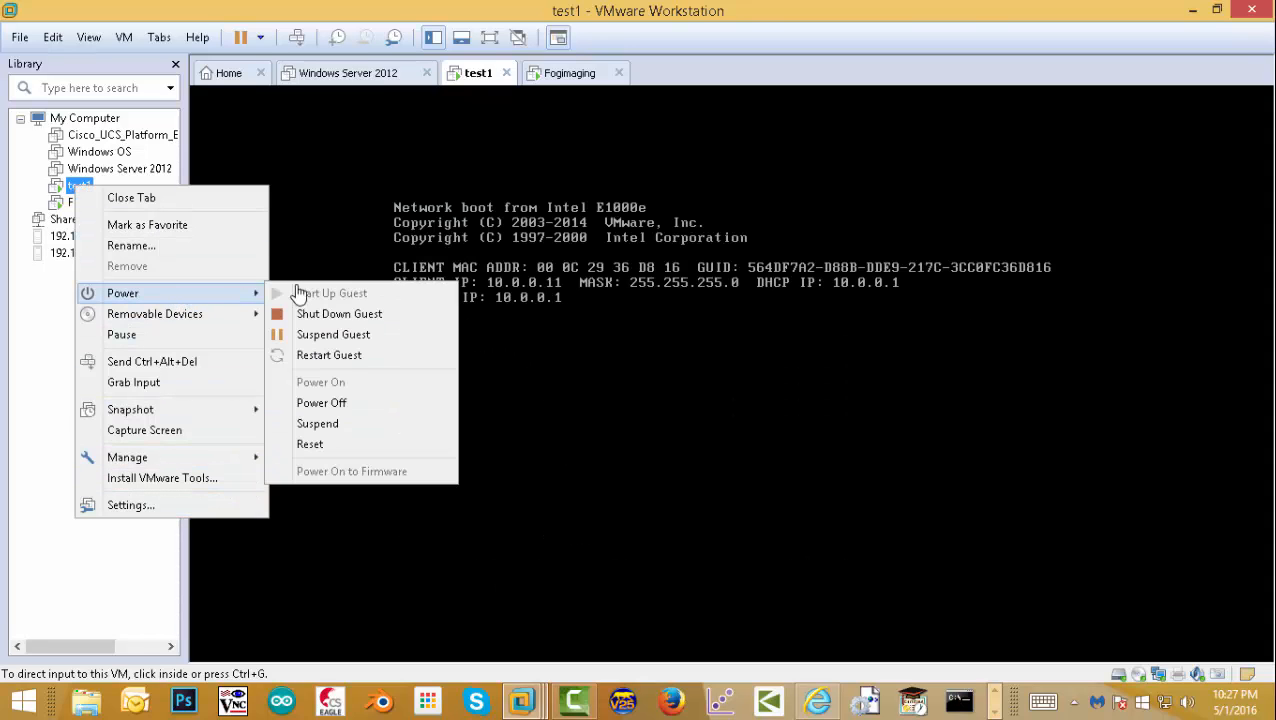
{"action": "left_click", "coordinate": [357, 314]}
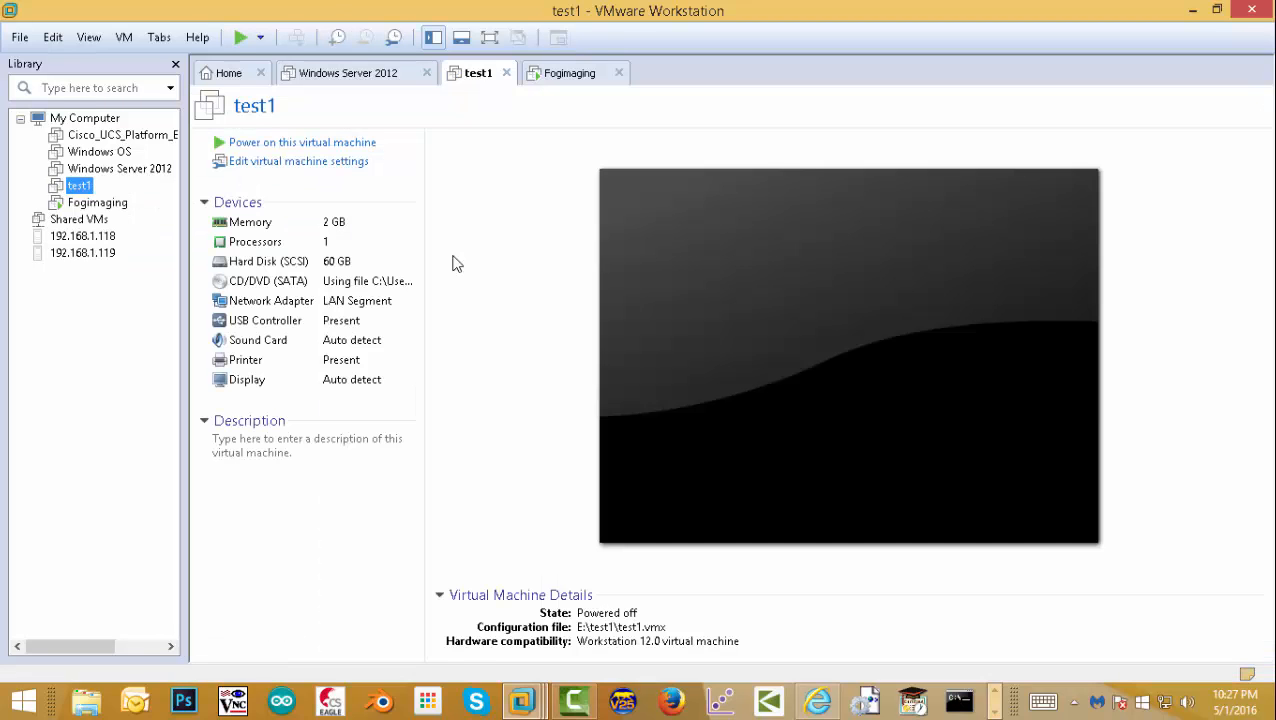
- Switch to the Fogimaging VM and close the Wired connection 1 notification
{"action": "left_click", "coordinate": [95, 204]}
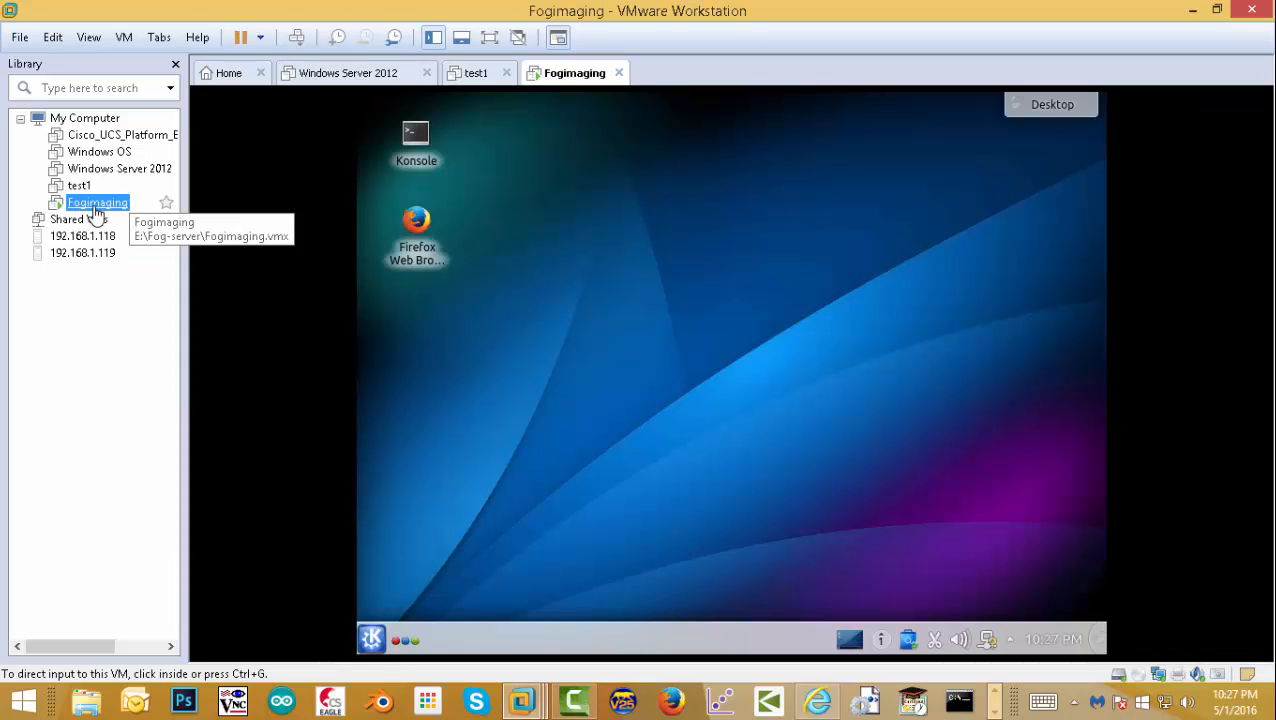
{"action": "left_click", "coordinate": [708, 446]}
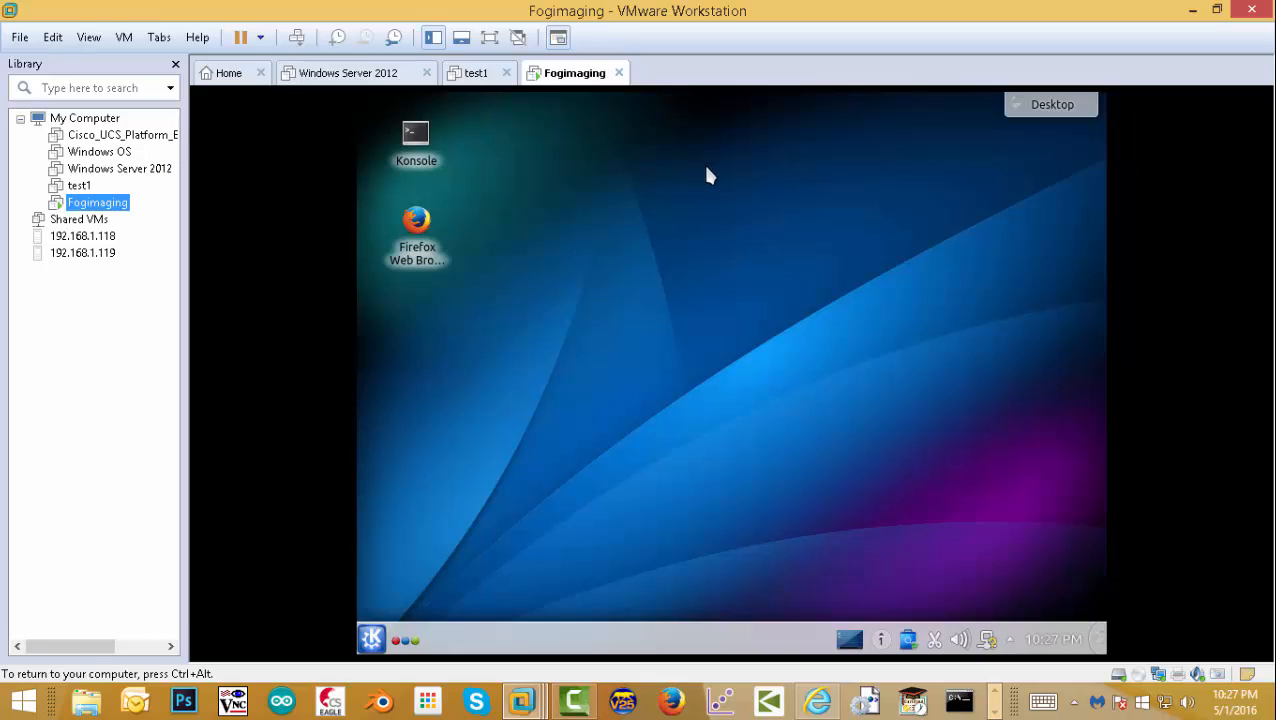
{"action": "left_click", "coordinate": [877, 645]}
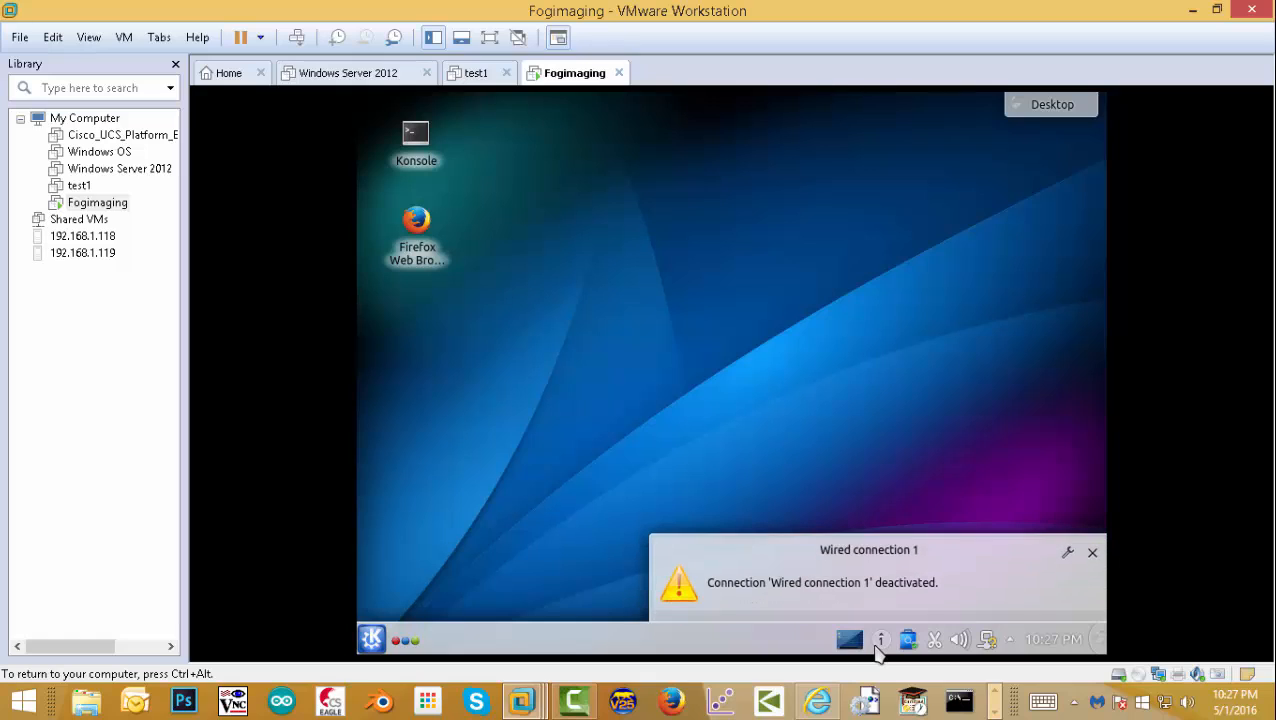
{"action": "left_click", "coordinate": [1092, 552]}
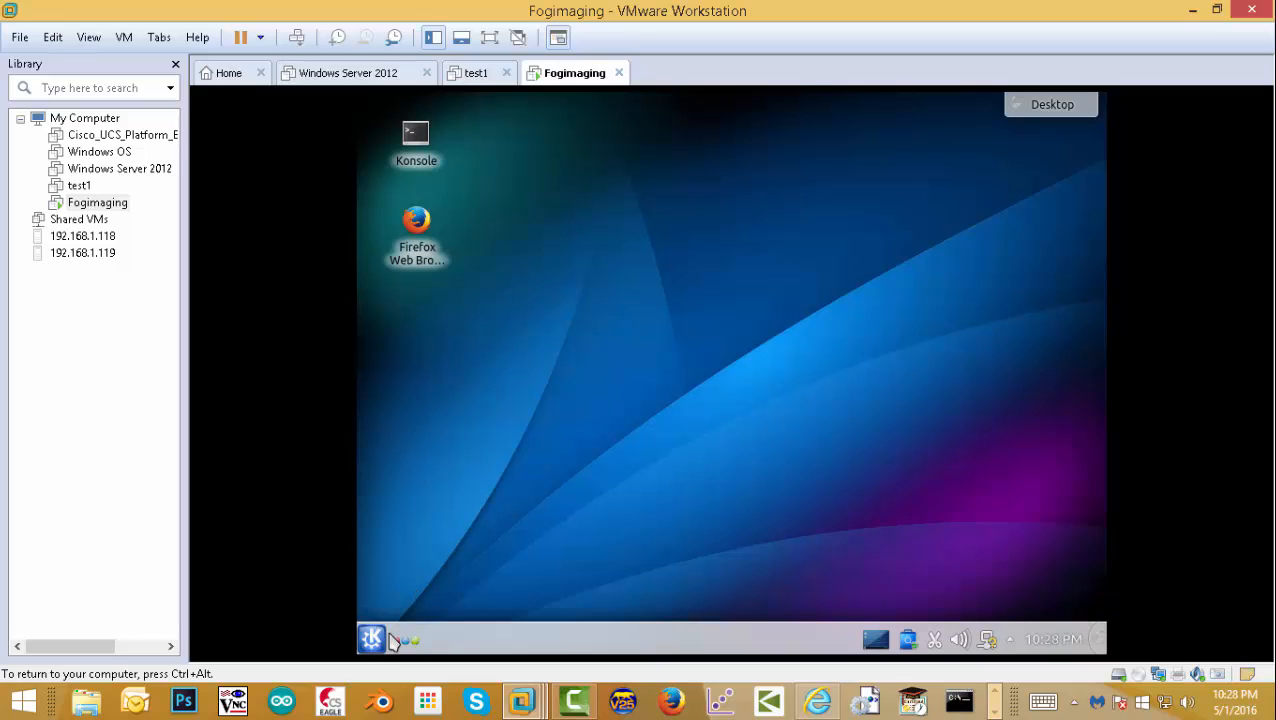
- Open 10.0.0.1/fog/management in Firefox and log in to FOG
{"action": "left_click", "coordinate": [410, 245]}
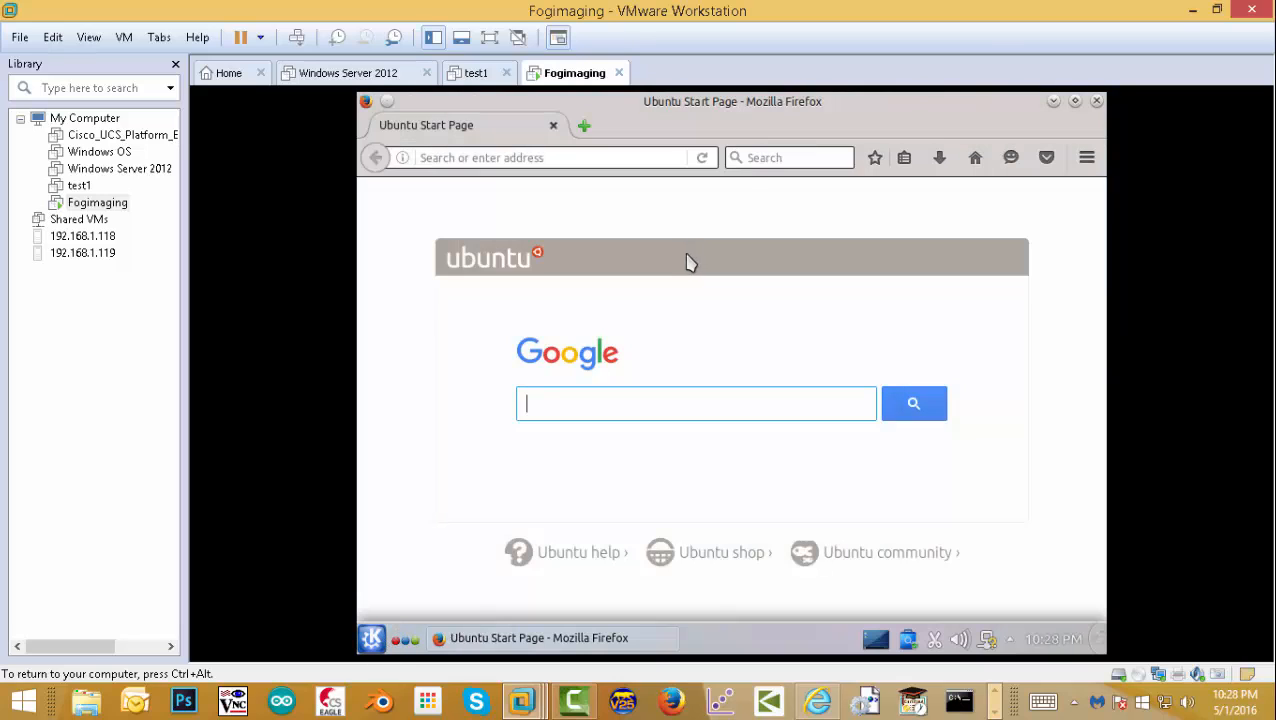
{"action": "left_click", "coordinate": [676, 162]}
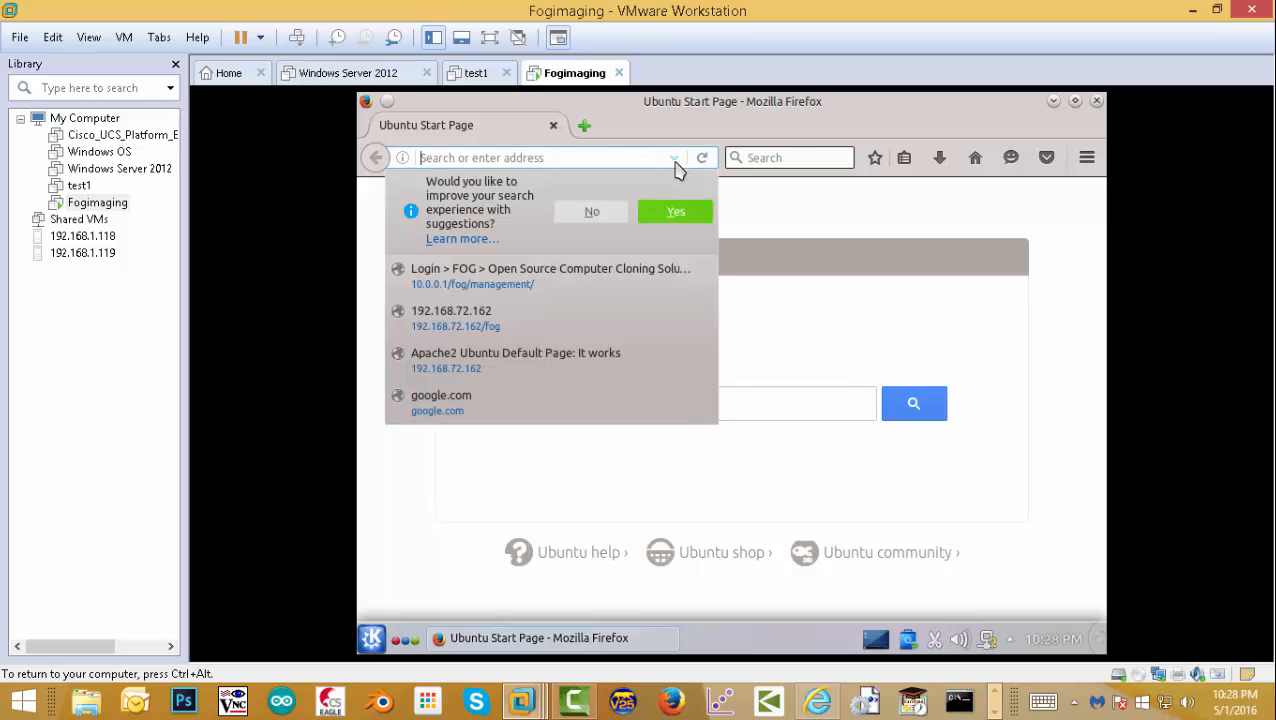
{"action": "left_click", "coordinate": [515, 280]}
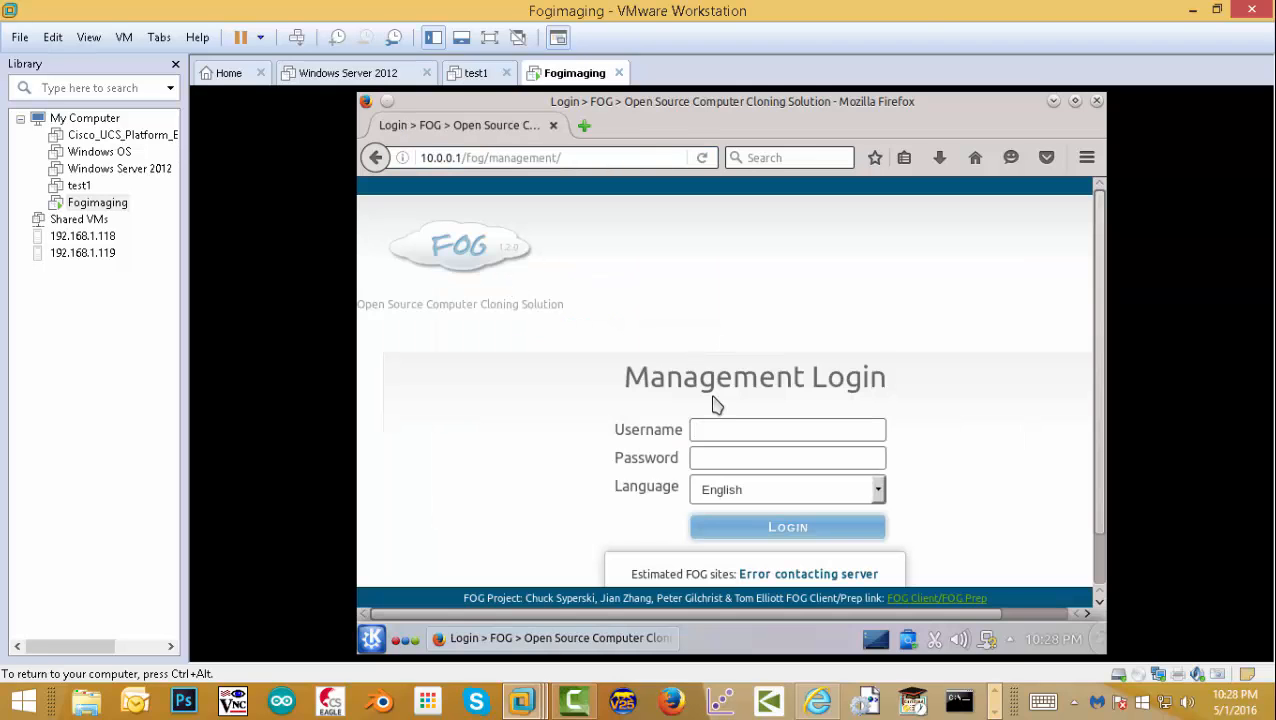
{"action": "type", "text": "fog"}
{"action": "key", "text": "Tab"}
{"action": "key", "text": "Return"}
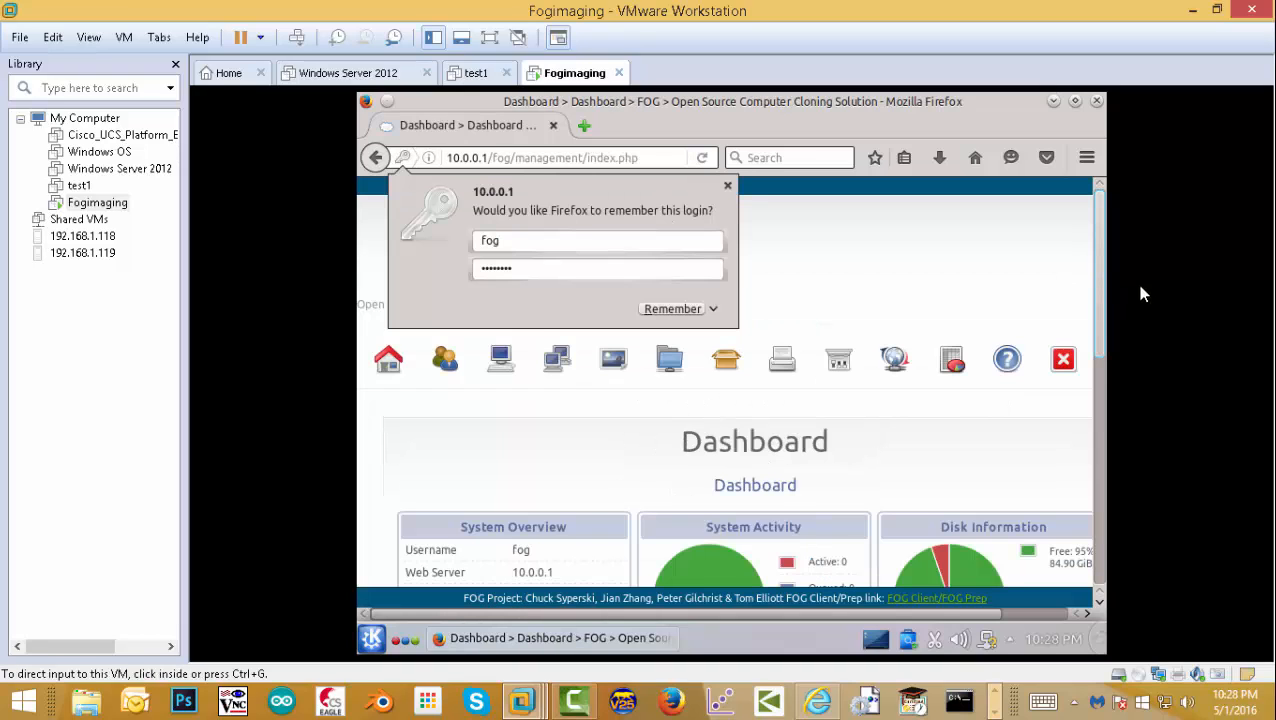
- List all hosts in Host Management to find the new win10 host
{"action": "left_click", "coordinate": [501, 362]}
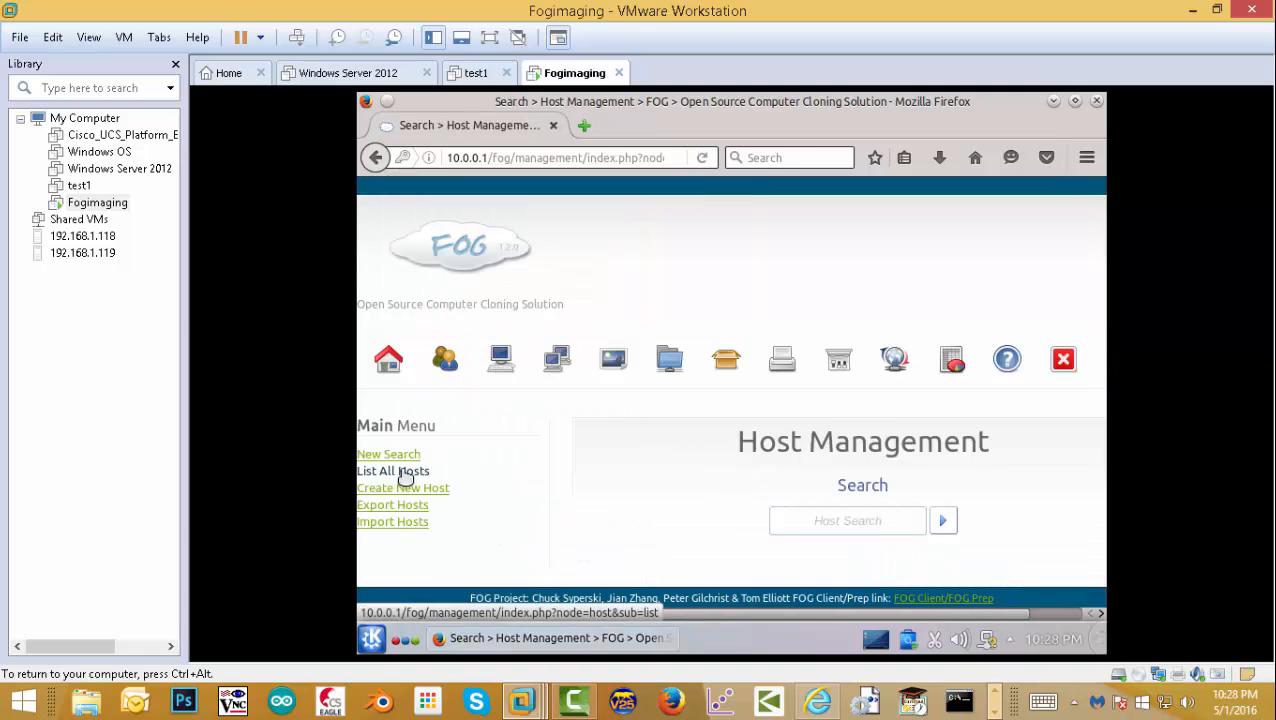
{"action": "left_click", "coordinate": [401, 475]}
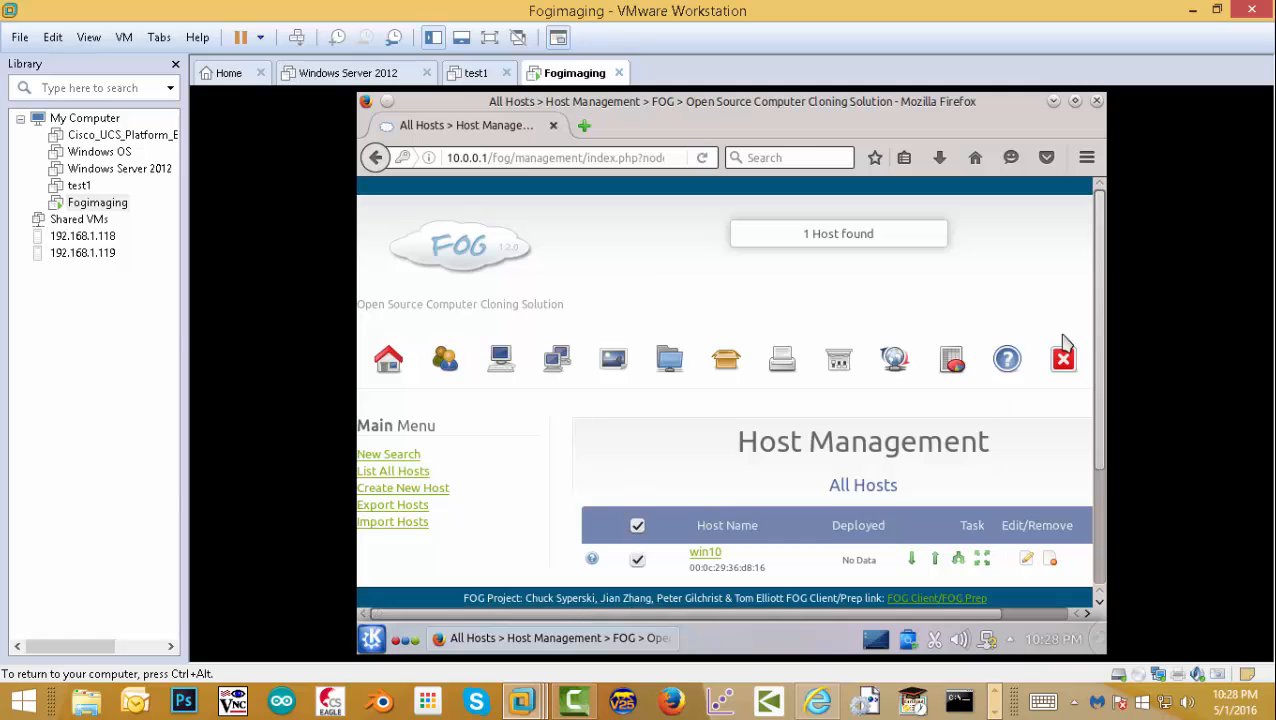
{"action": "scroll", "coordinate": [1104, 342], "scroll_direction": "down", "scroll_amount": 3}
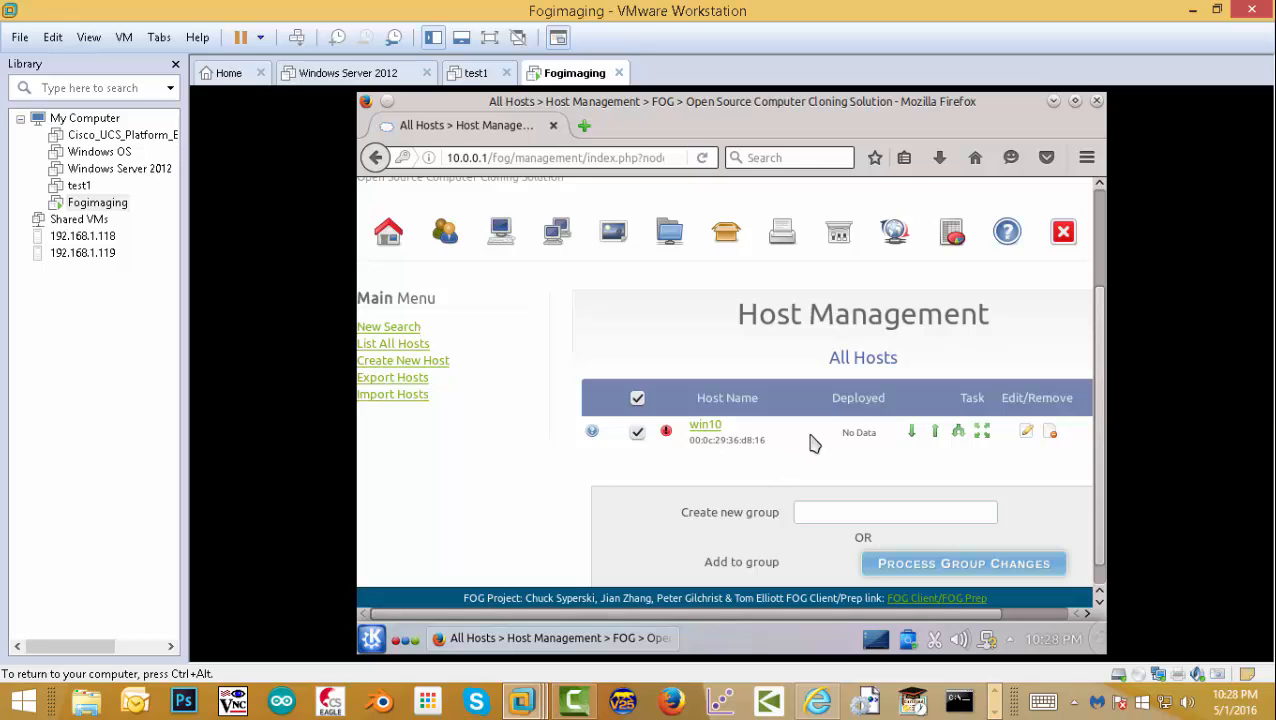
- Add a new image win10 with OS Windows 8.1 - (7) and type Multiple Partition Image - Single Disk
{"action": "left_click", "coordinate": [614, 238]}
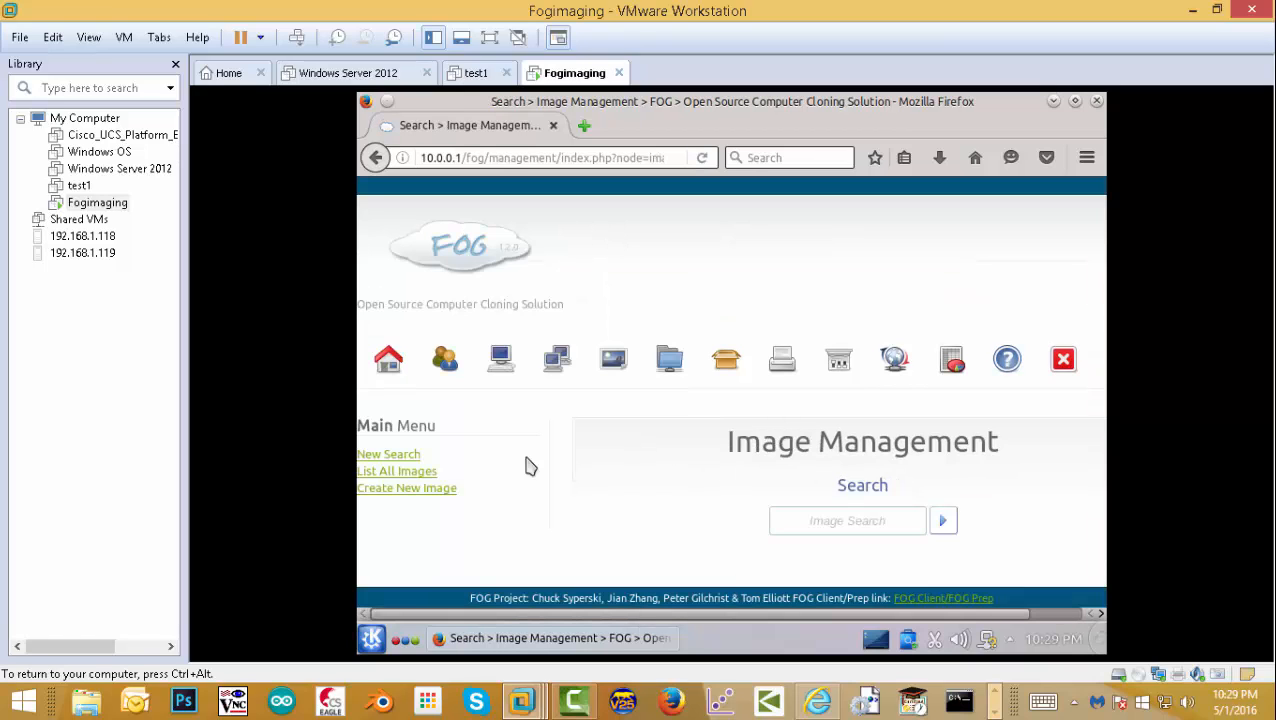
{"action": "left_click", "coordinate": [396, 489]}
{"action": "left_click", "coordinate": [781, 549]}
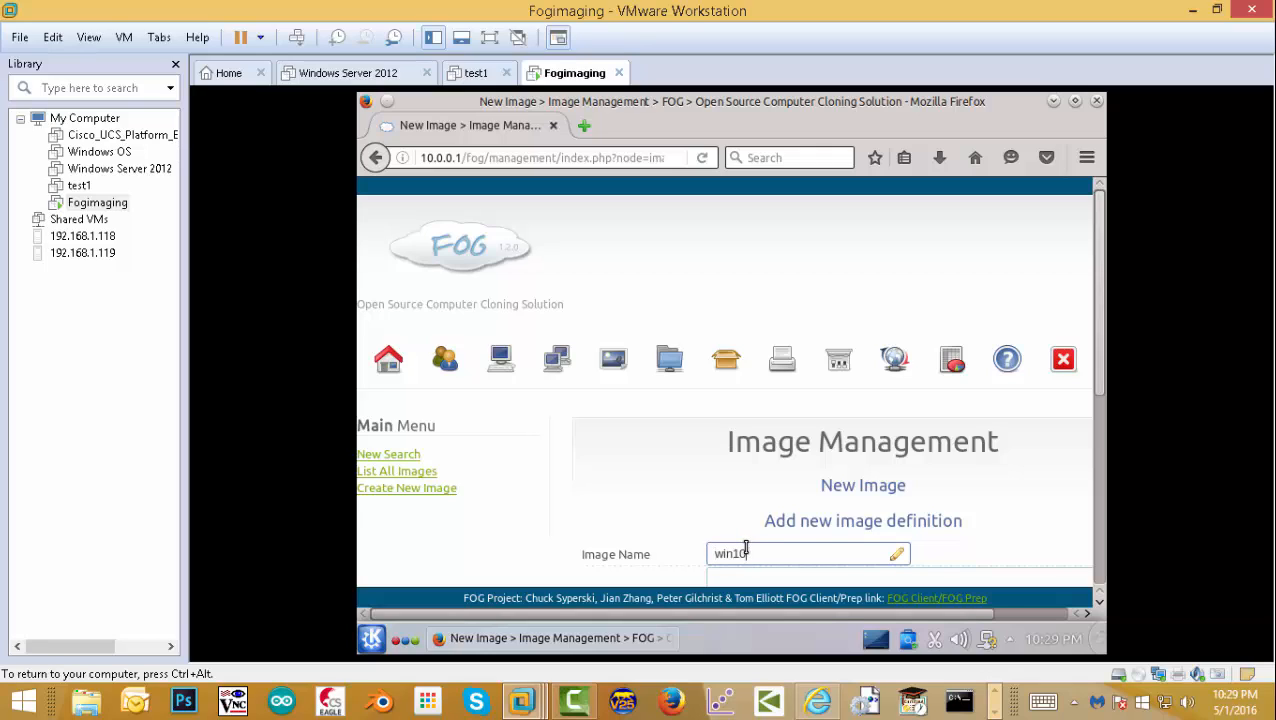
{"action": "scroll", "coordinate": [1100, 535], "scroll_direction": "down", "scroll_amount": 3}
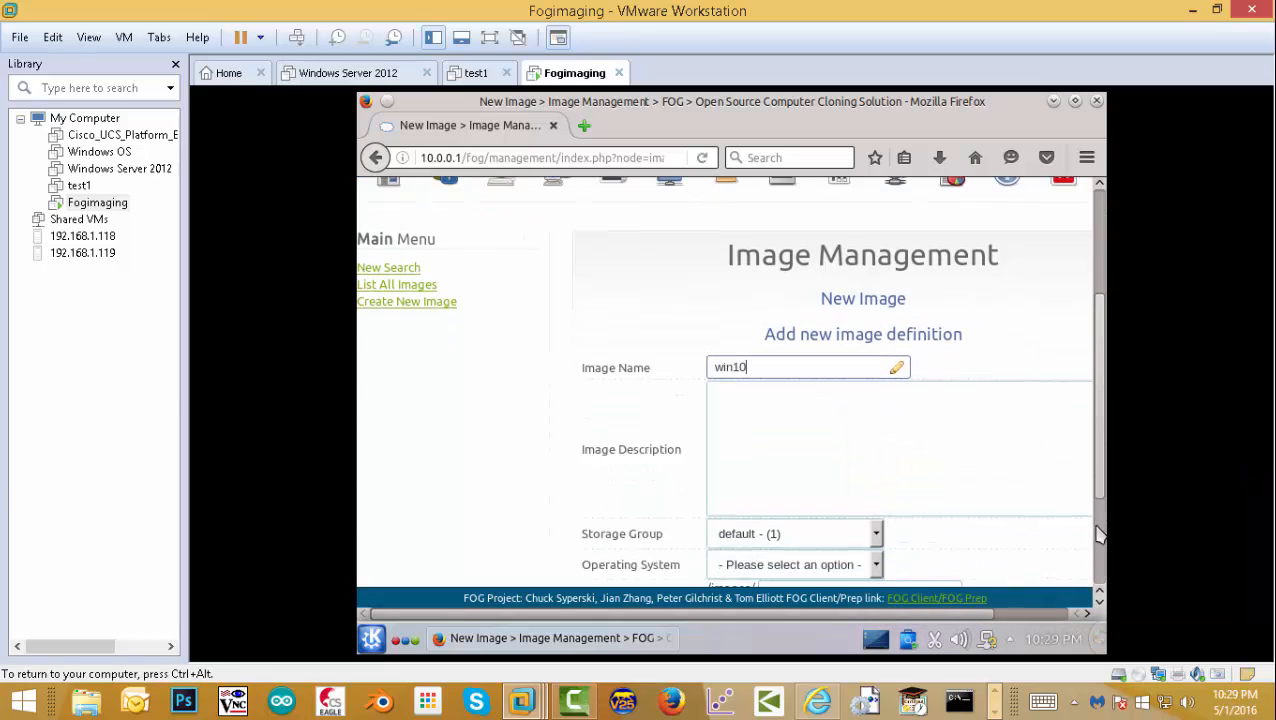
{"action": "scroll", "coordinate": [1100, 535], "scroll_direction": "down", "scroll_amount": 2}
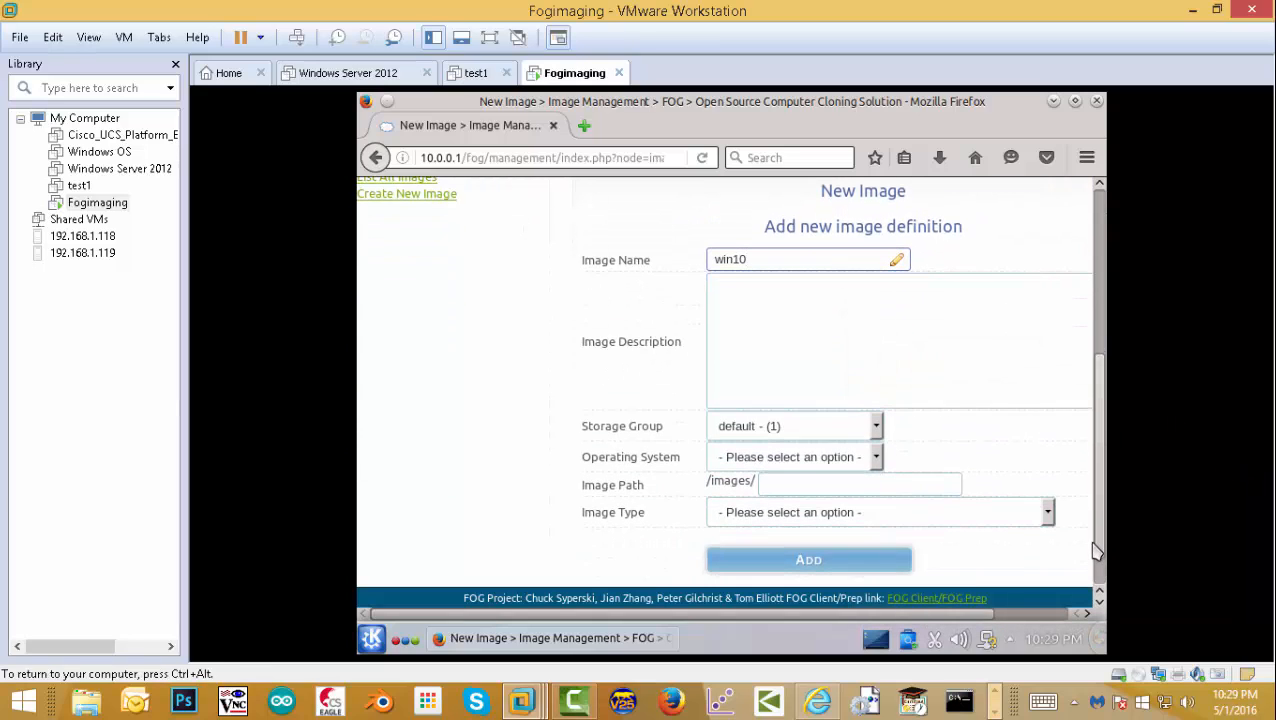
{"action": "left_click", "coordinate": [876, 457]}
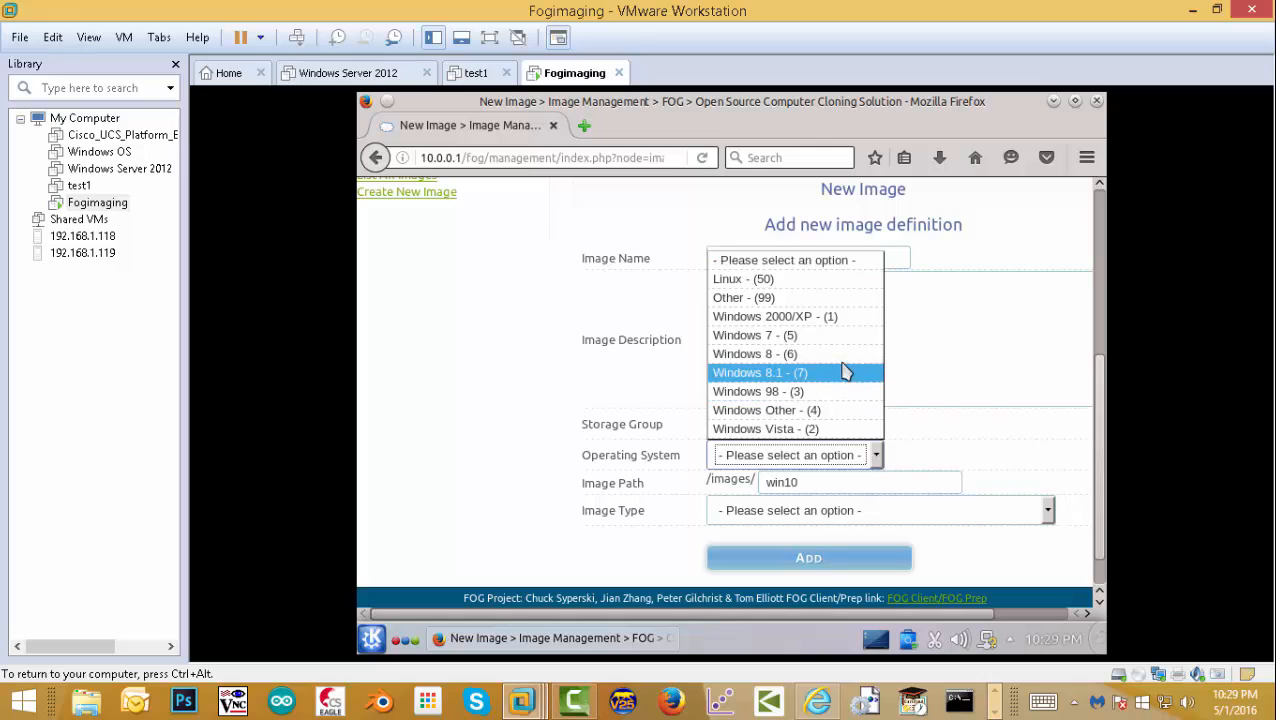
{"action": "left_click", "coordinate": [815, 375]}
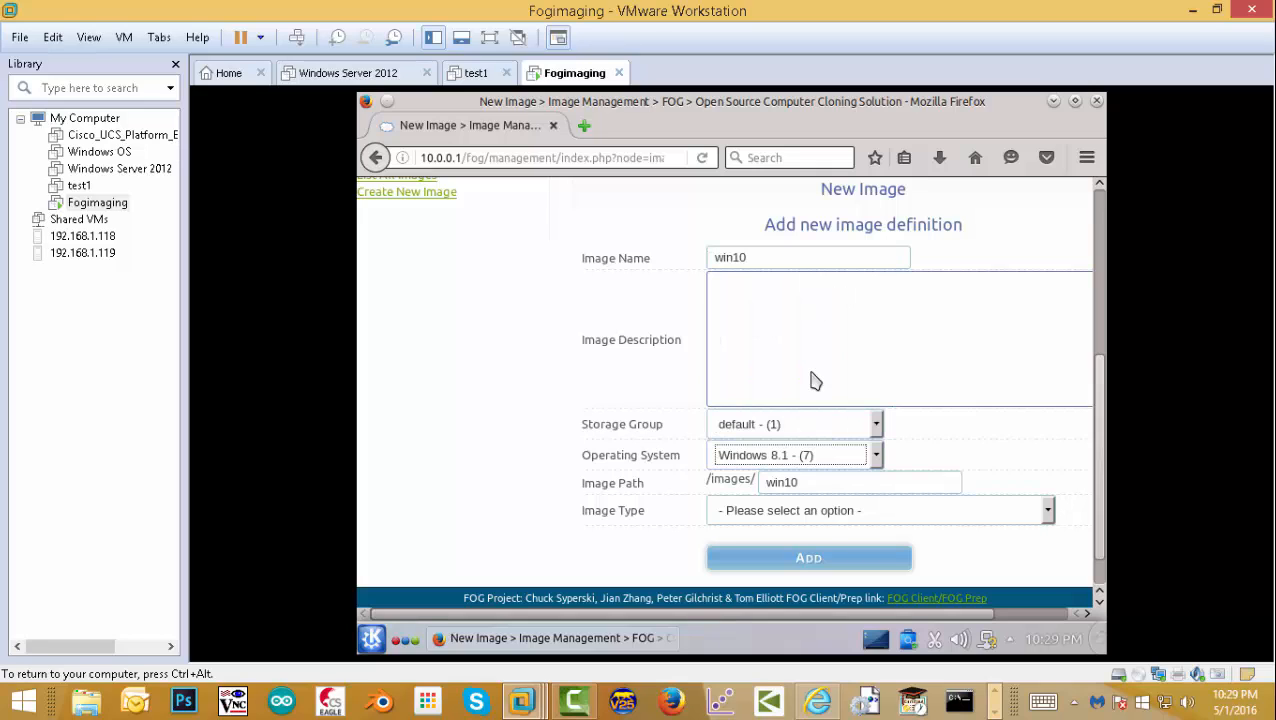
{"action": "left_click", "coordinate": [1048, 512]}
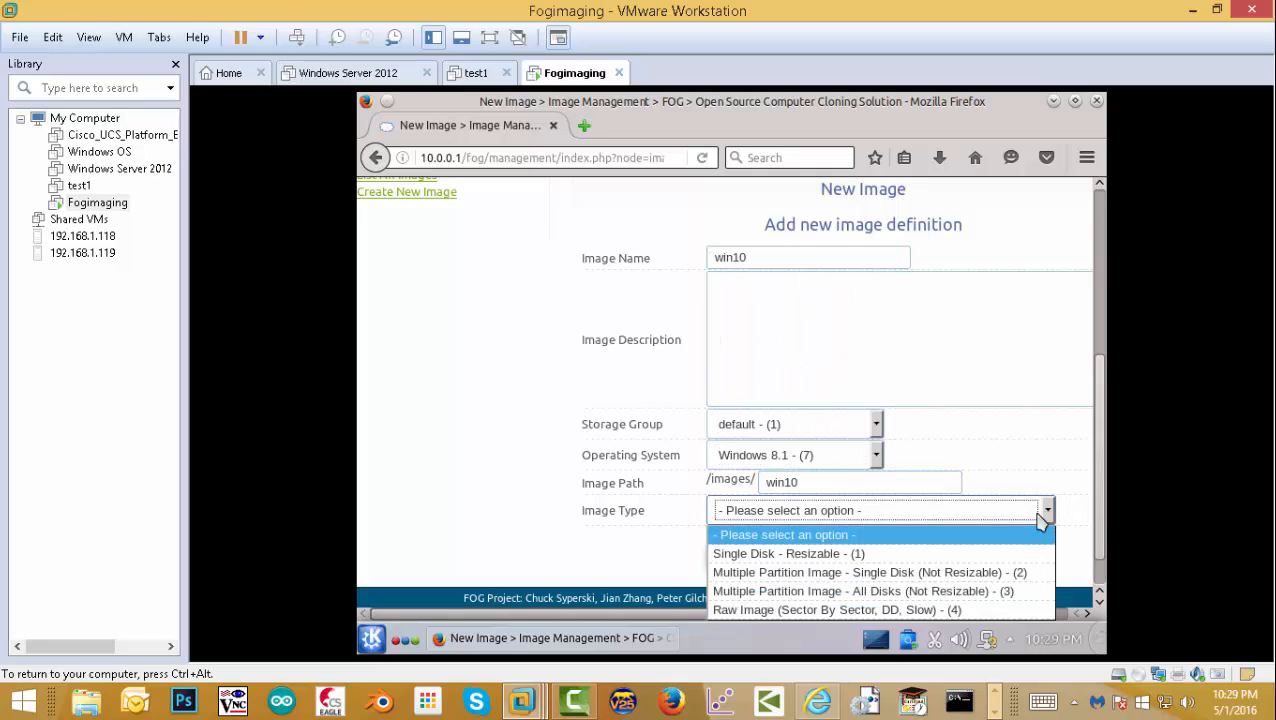
{"action": "left_click", "coordinate": [918, 581]}
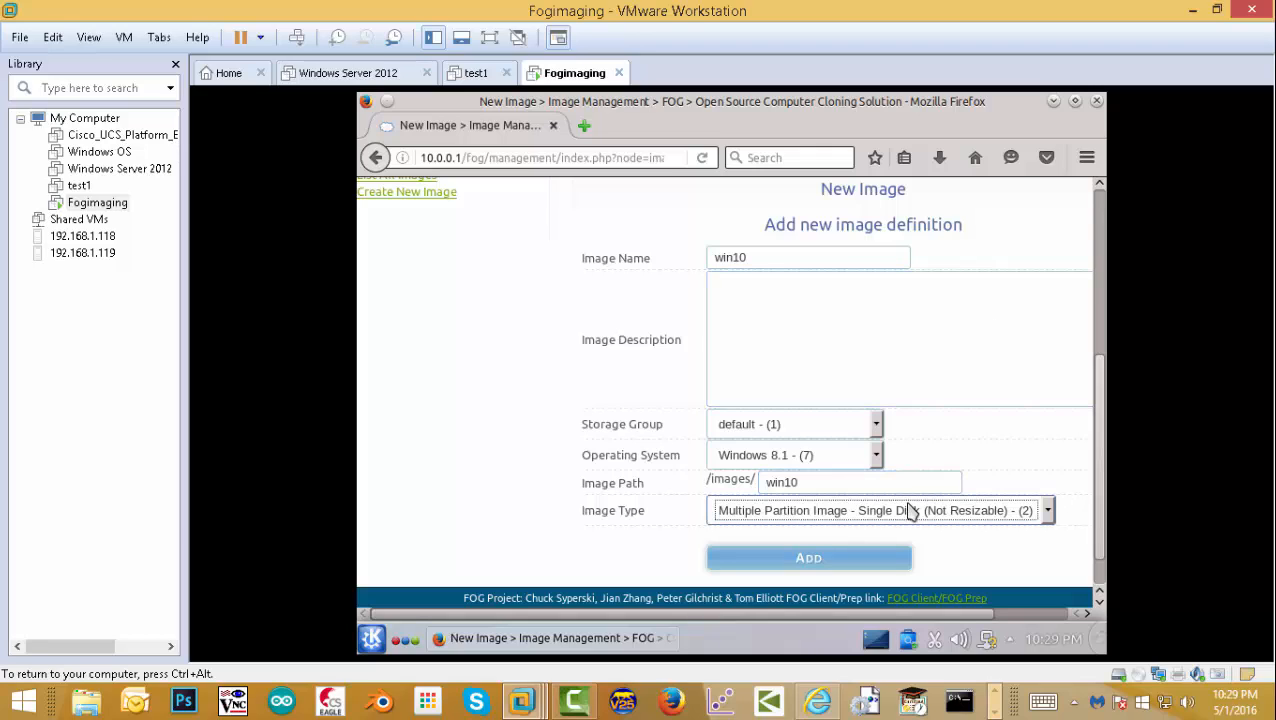
{"action": "left_click", "coordinate": [1048, 513]}
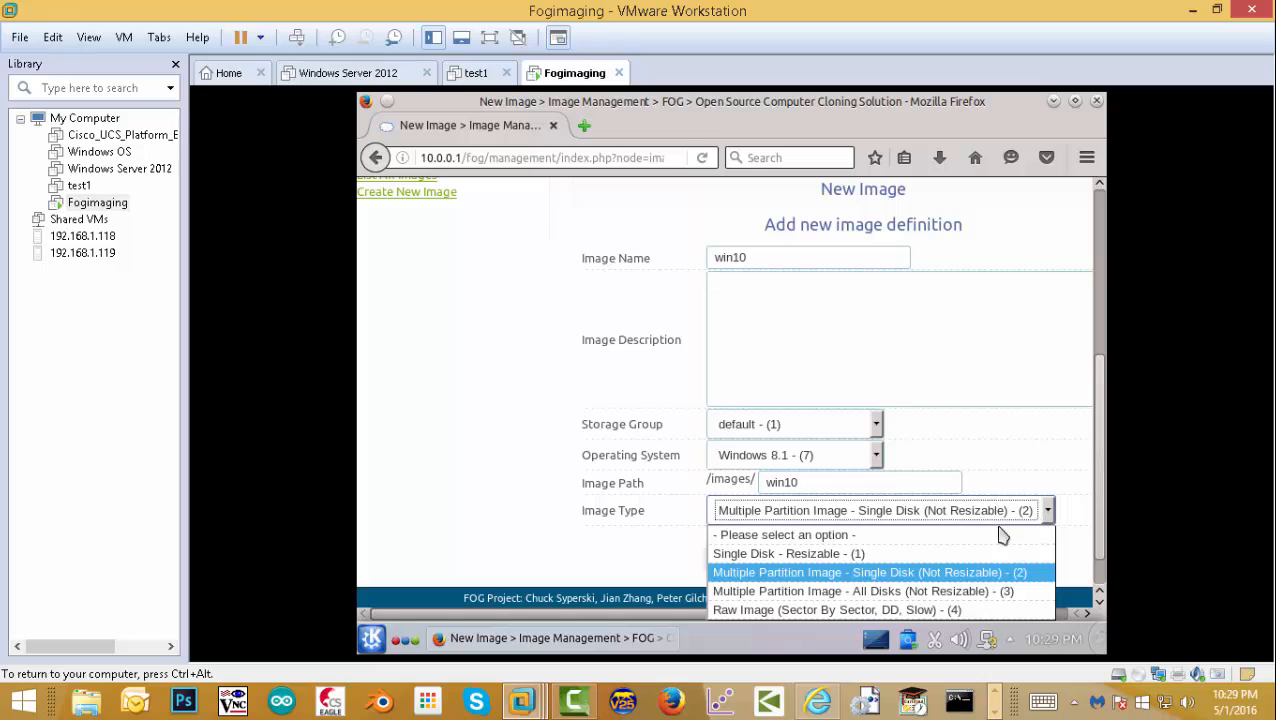
{"action": "left_click", "coordinate": [1000, 433]}
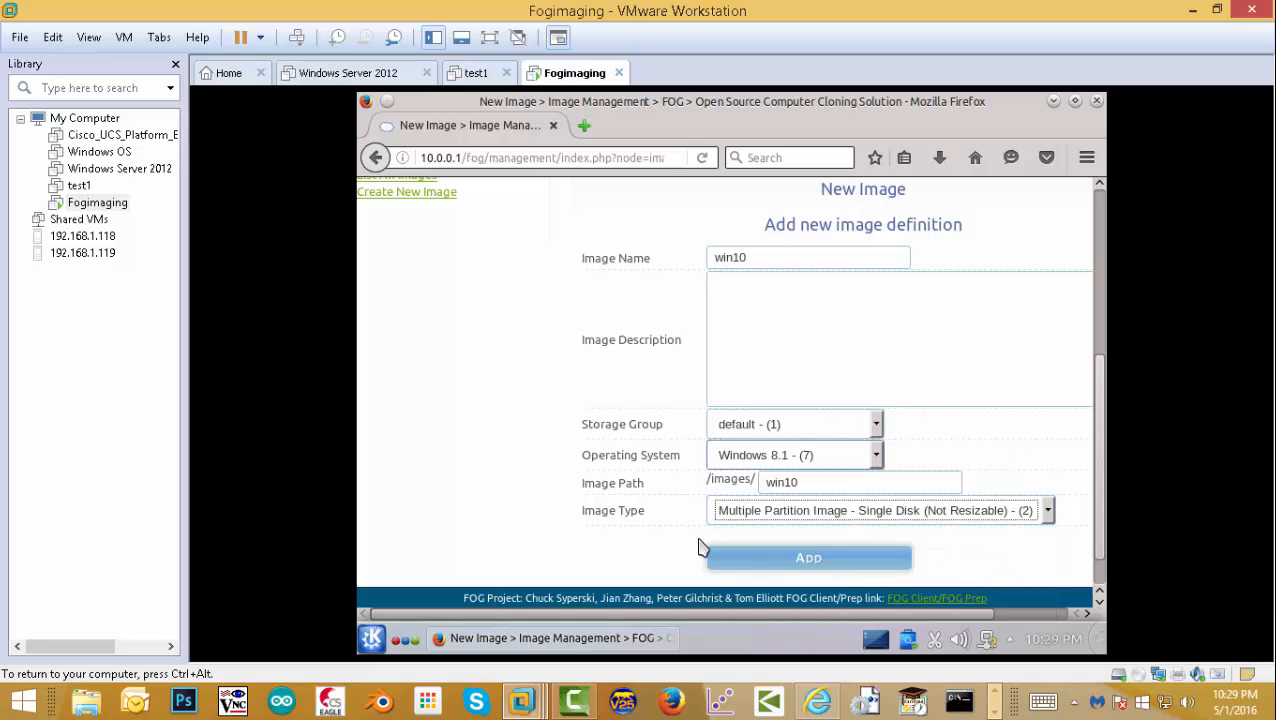
{"action": "left_click", "coordinate": [795, 566]}
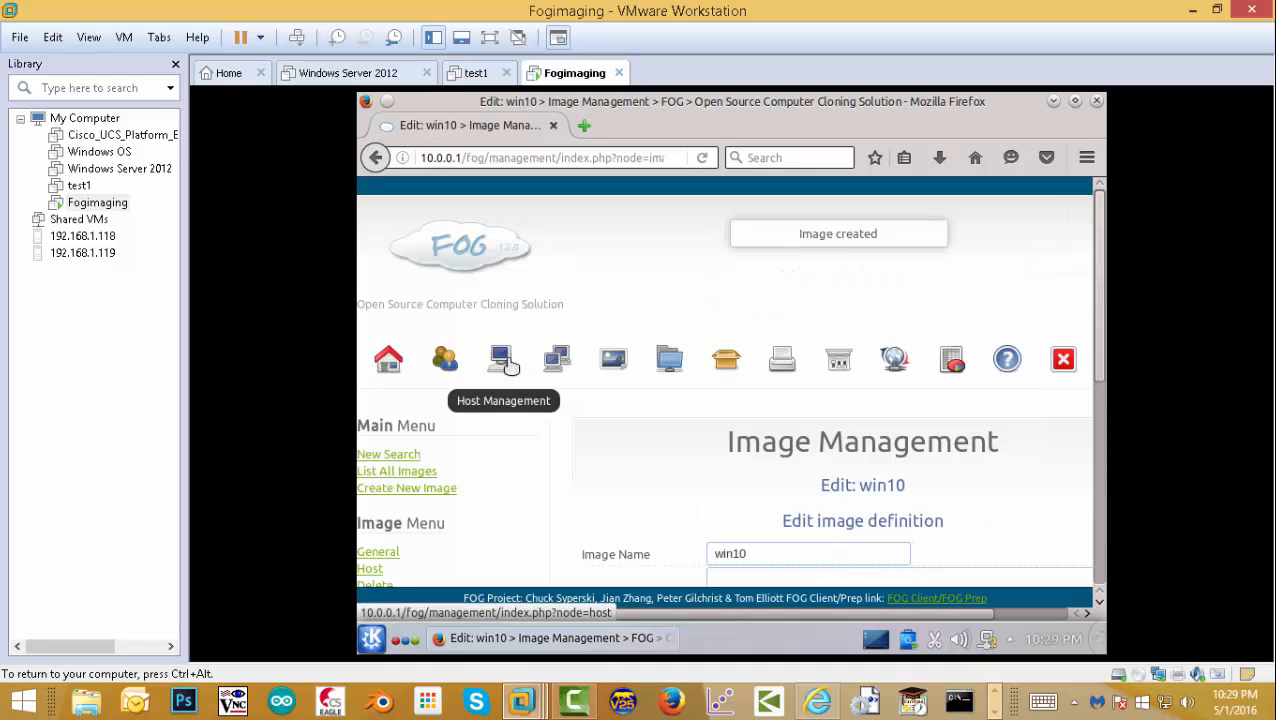
- Set host win10's Host Image to win10 - (1), update it, and return to Host Management
{"action": "left_click", "coordinate": [392, 474]}
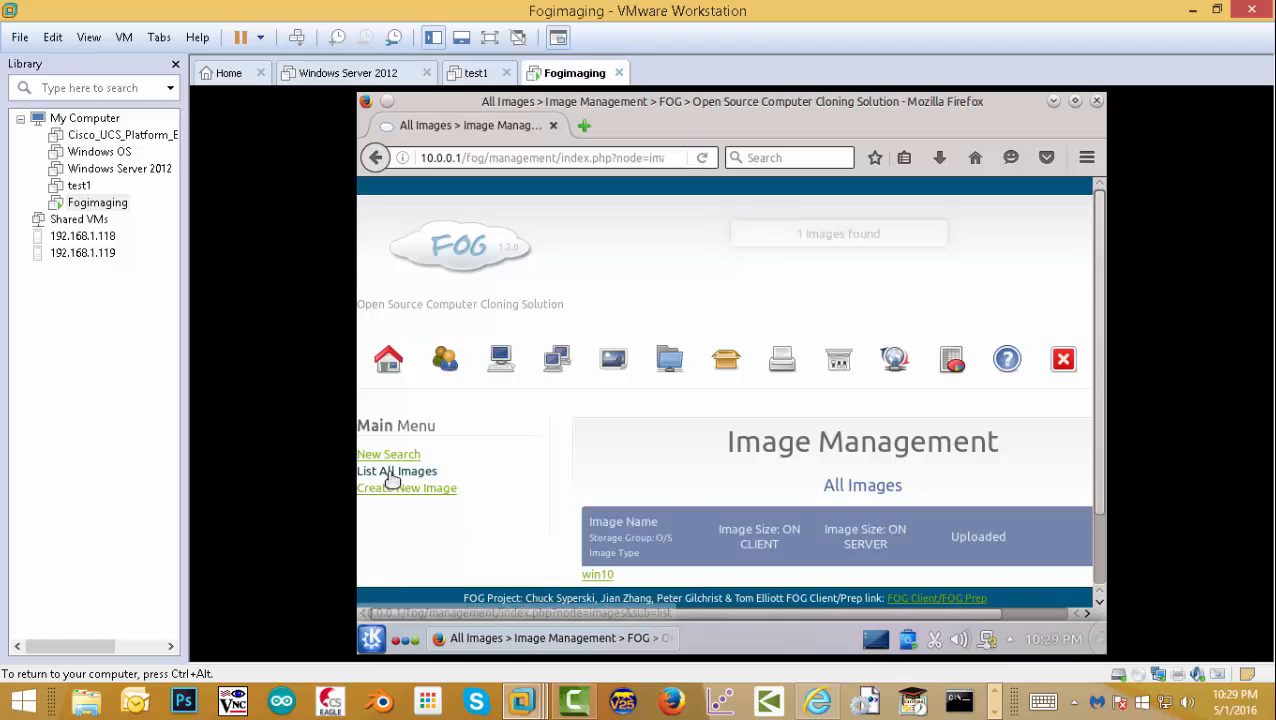
{"action": "left_click", "coordinate": [487, 376]}
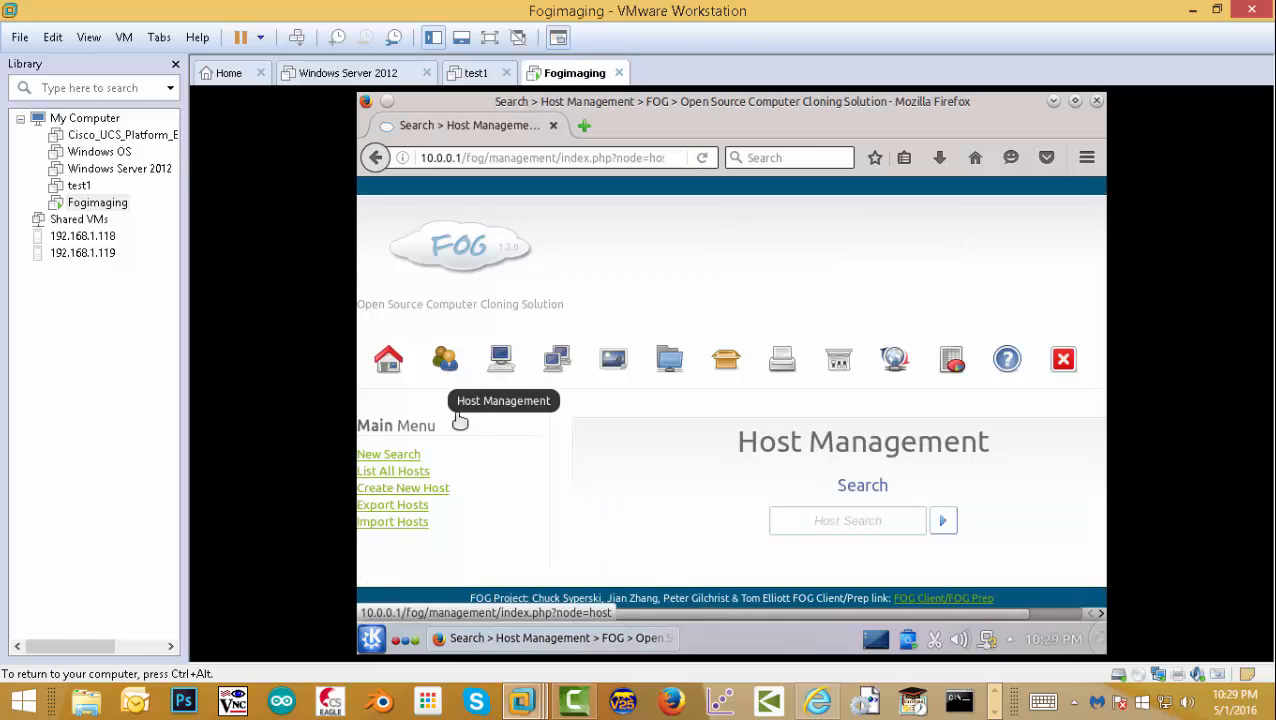
{"action": "left_click", "coordinate": [413, 476]}
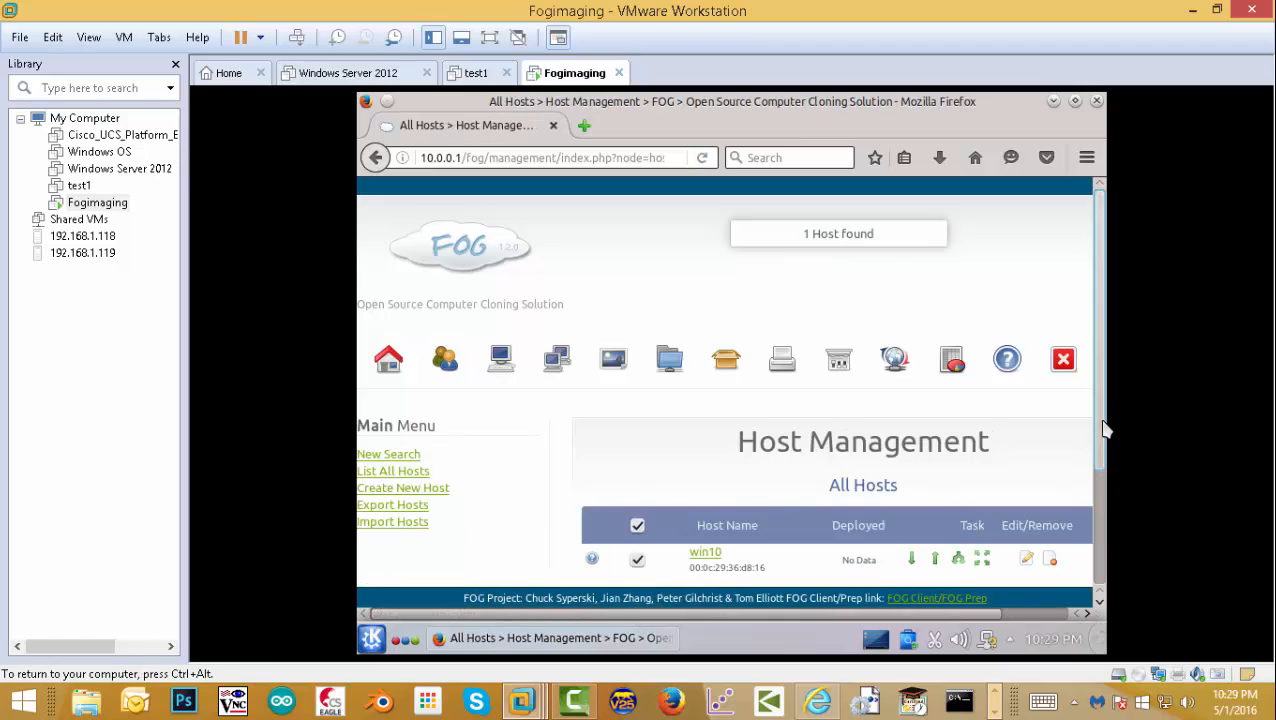
{"action": "scroll", "coordinate": [1090, 480], "scroll_direction": "down", "scroll_amount": 2}
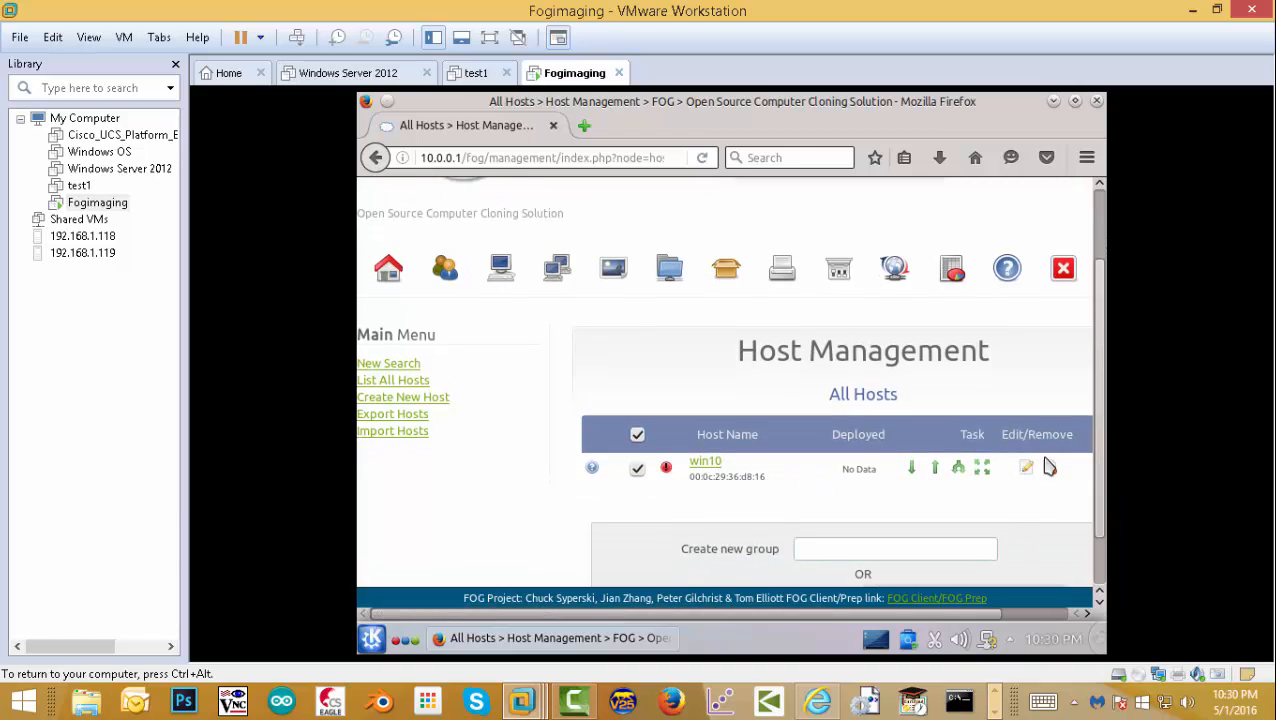
{"action": "left_click", "coordinate": [1026, 468]}
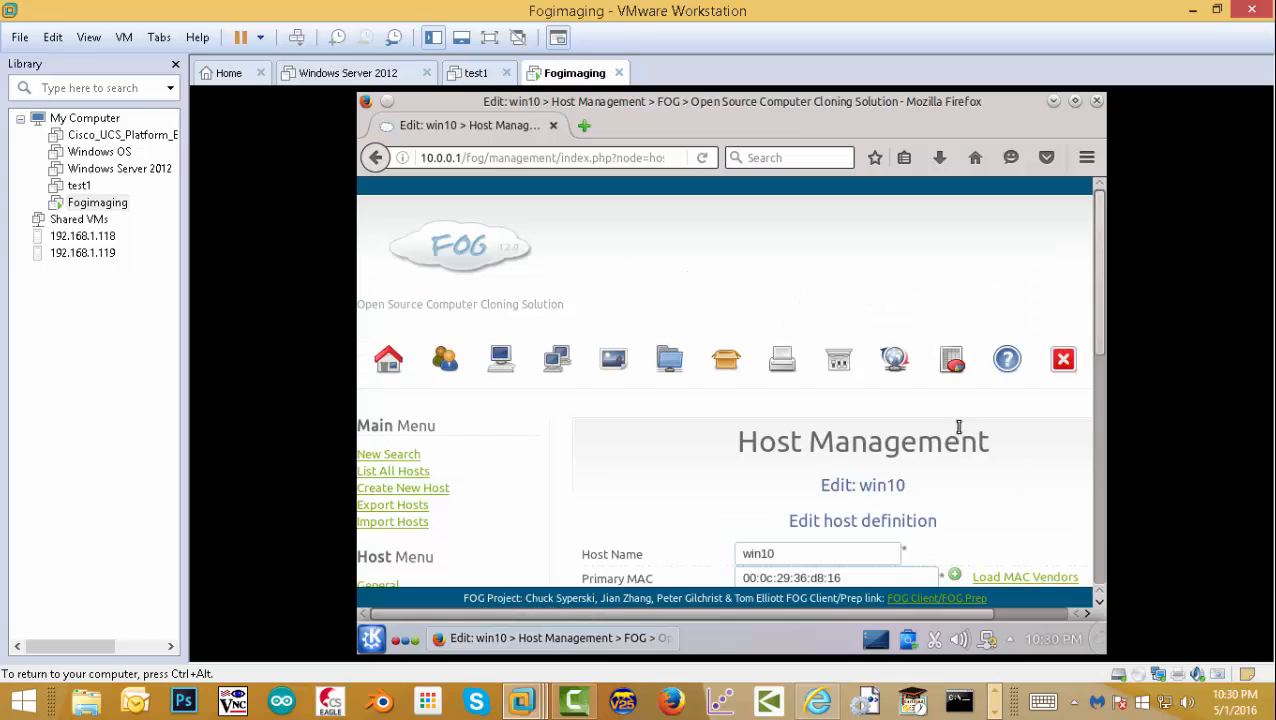
{"action": "scroll", "coordinate": [1100, 380], "scroll_direction": "down", "scroll_amount": 5}
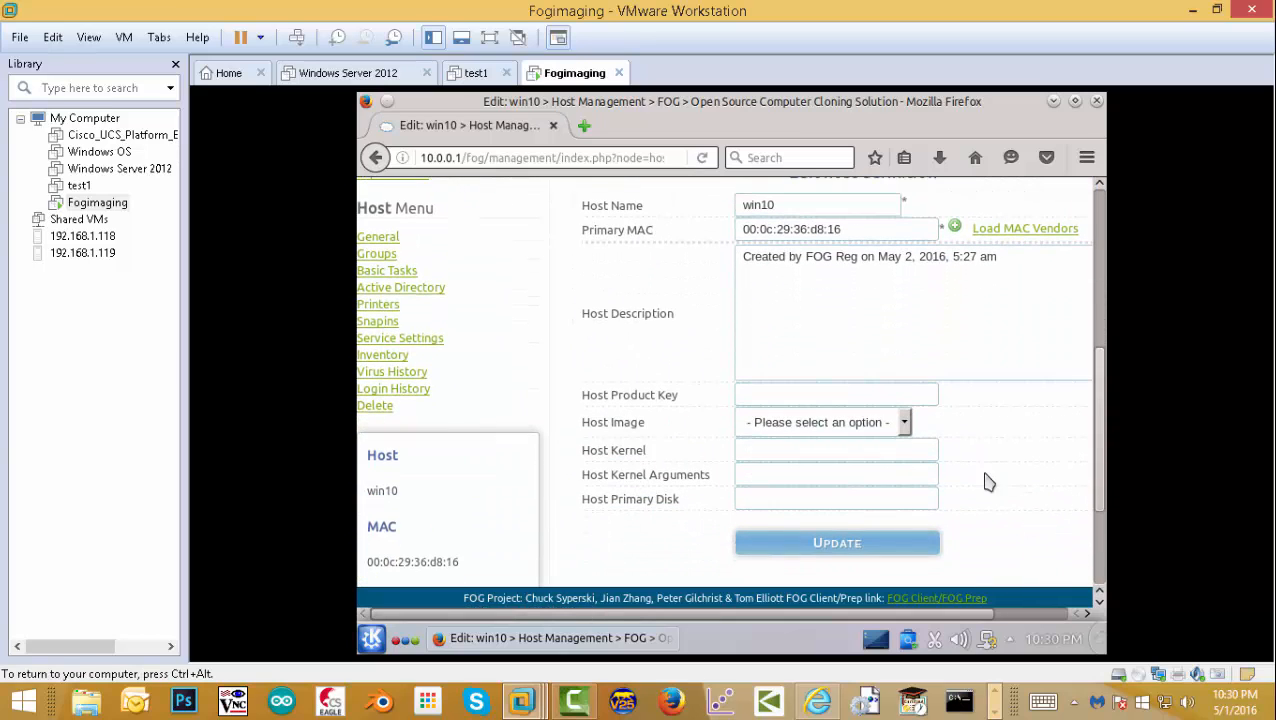
{"action": "left_click", "coordinate": [905, 424]}
{"action": "left_click", "coordinate": [797, 467]}
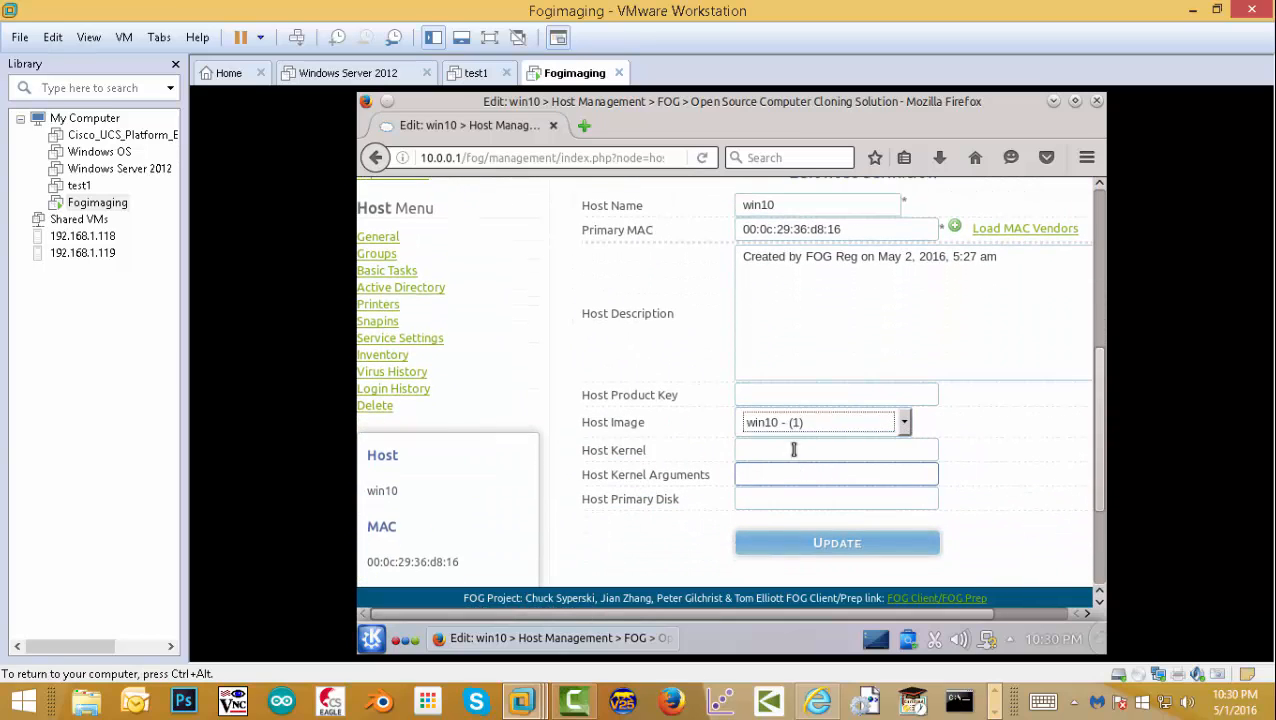
{"action": "left_click", "coordinate": [821, 540]}
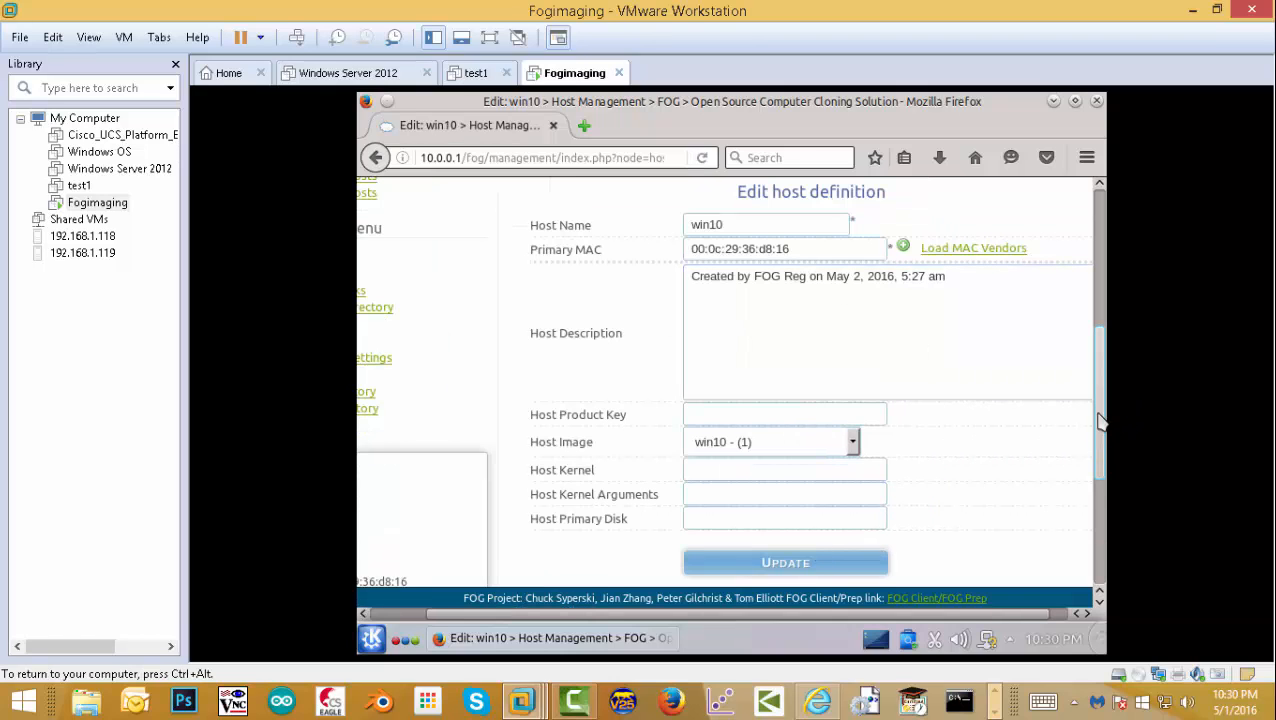
{"action": "left_click_drag", "start_coordinate": [1100, 418], "coordinate": [1090, 247]}
{"action": "left_click", "coordinate": [450, 365]}
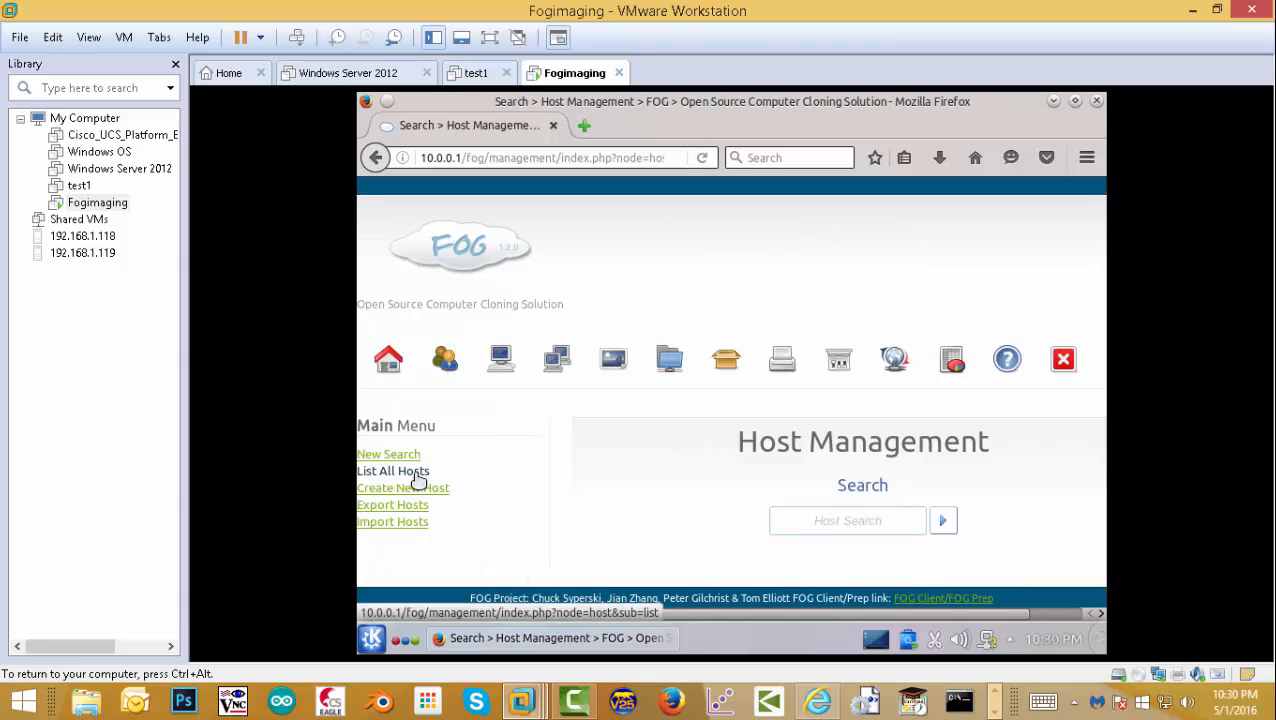
- Create an upload task for host win10 and check it under Active Tasks
{"action": "left_click", "coordinate": [395, 471]}
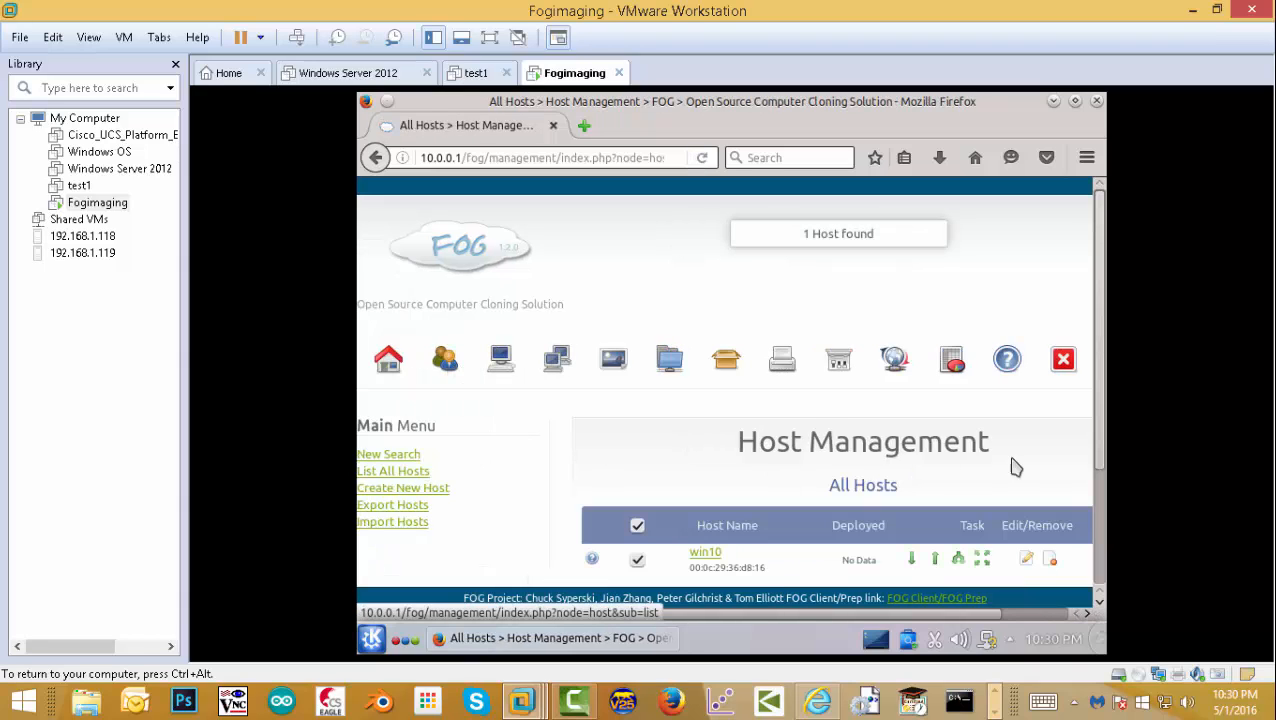
{"action": "scroll", "coordinate": [1099, 427], "scroll_direction": "down", "scroll_amount": 1}
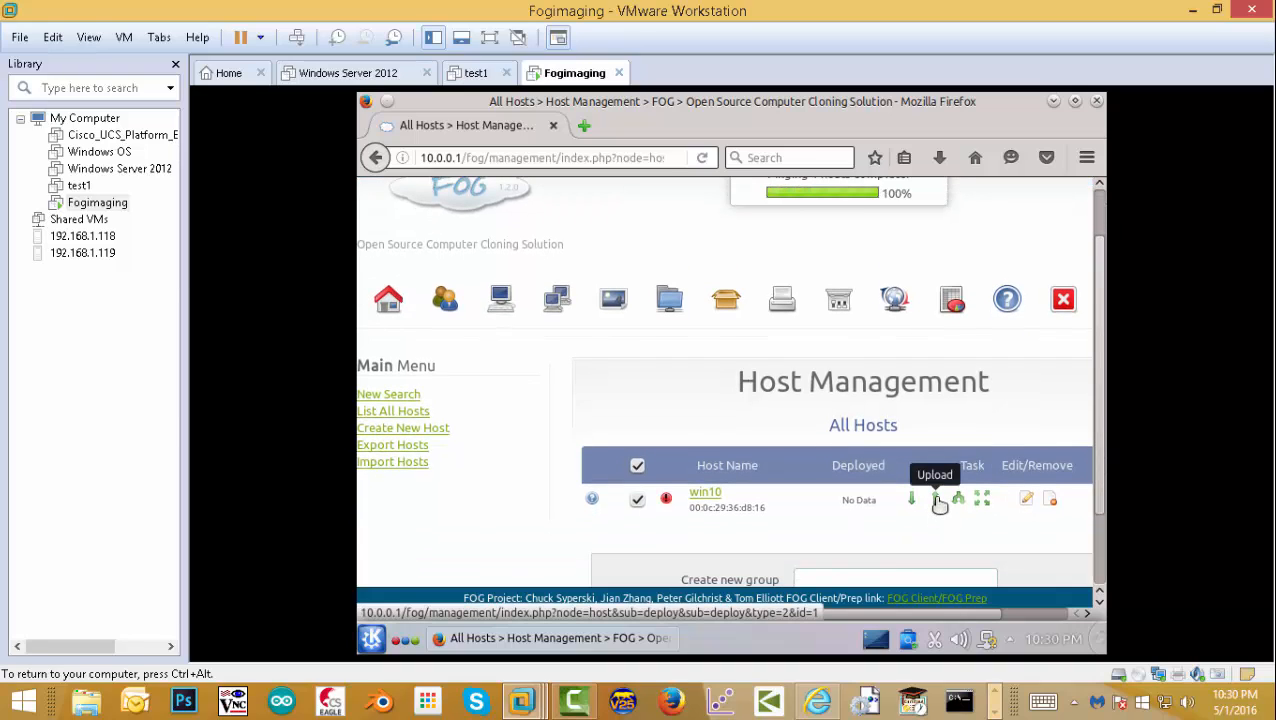
{"action": "left_click", "coordinate": [937, 500]}
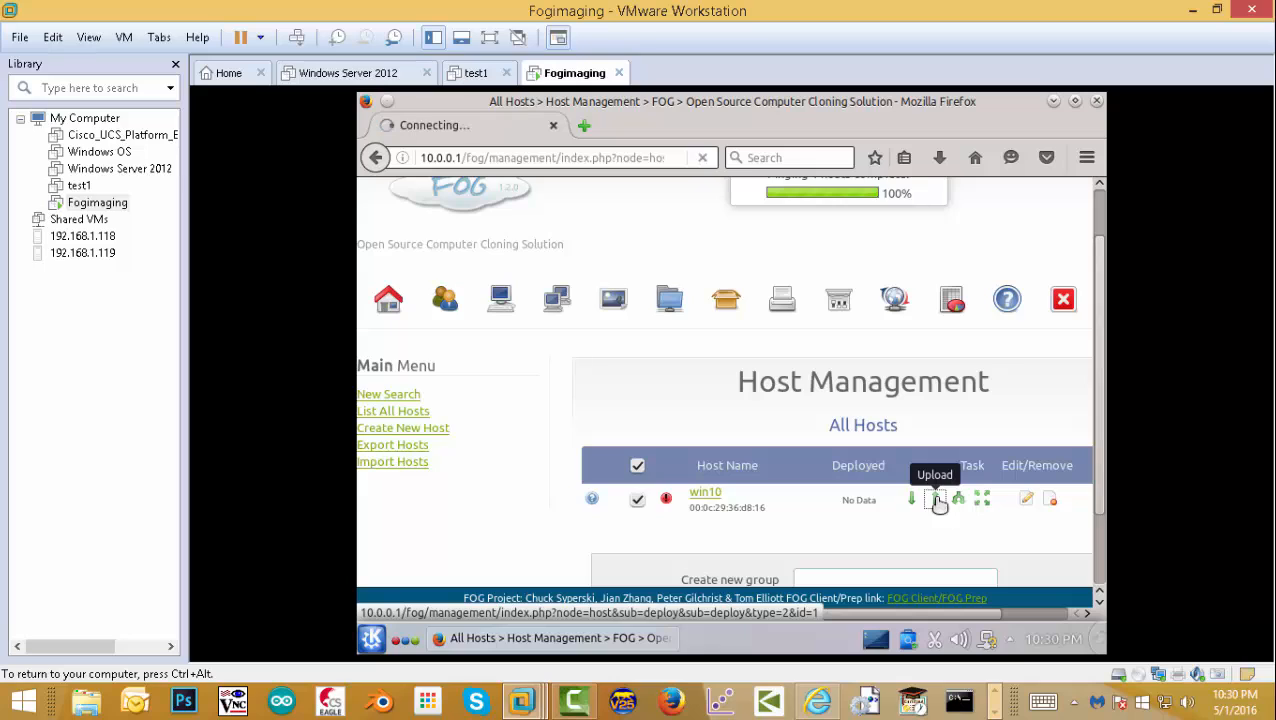
{"action": "scroll", "coordinate": [1100, 370], "scroll_direction": "down", "scroll_amount": 5}
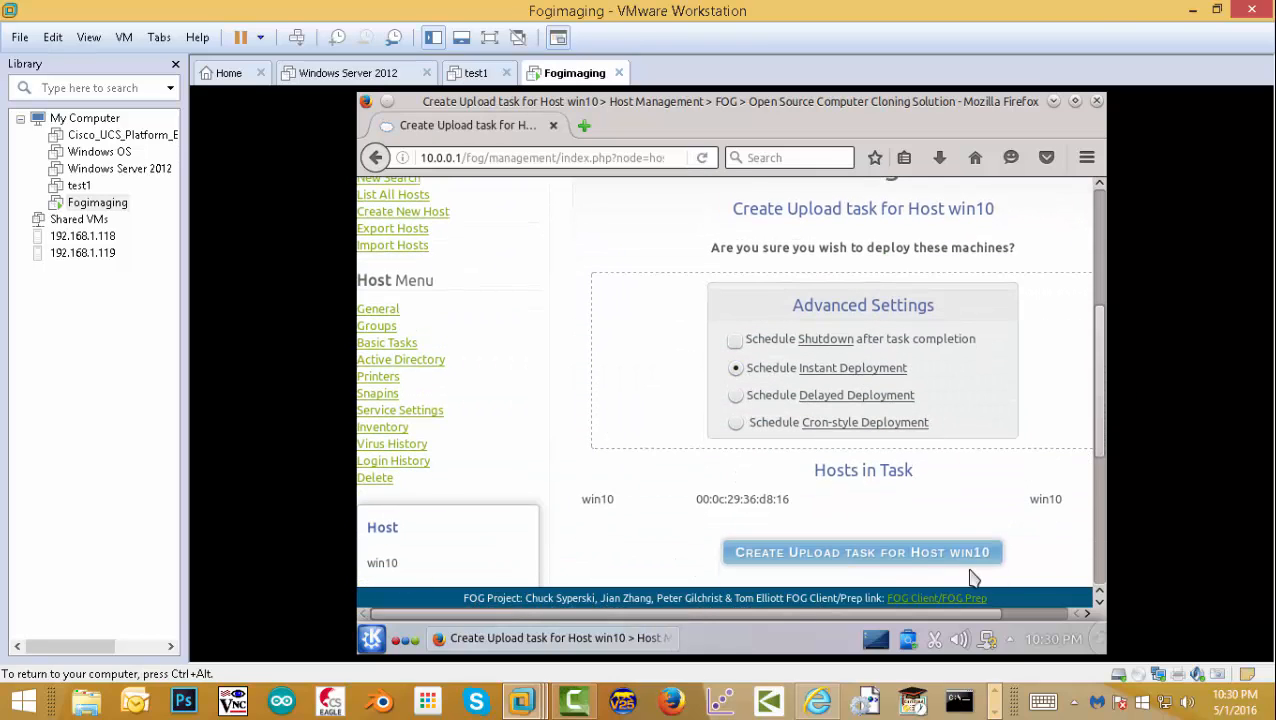
{"action": "left_click", "coordinate": [897, 556]}
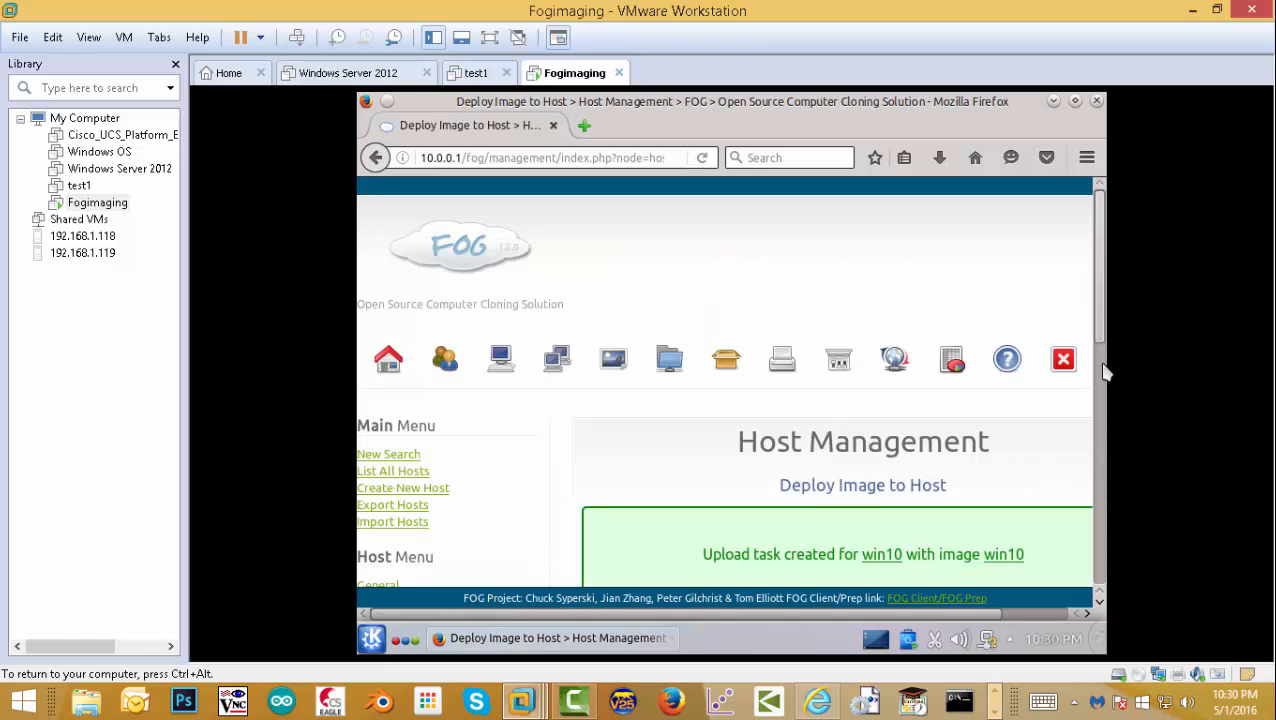
{"action": "scroll", "coordinate": [1098, 365], "scroll_direction": "down", "scroll_amount": 3}
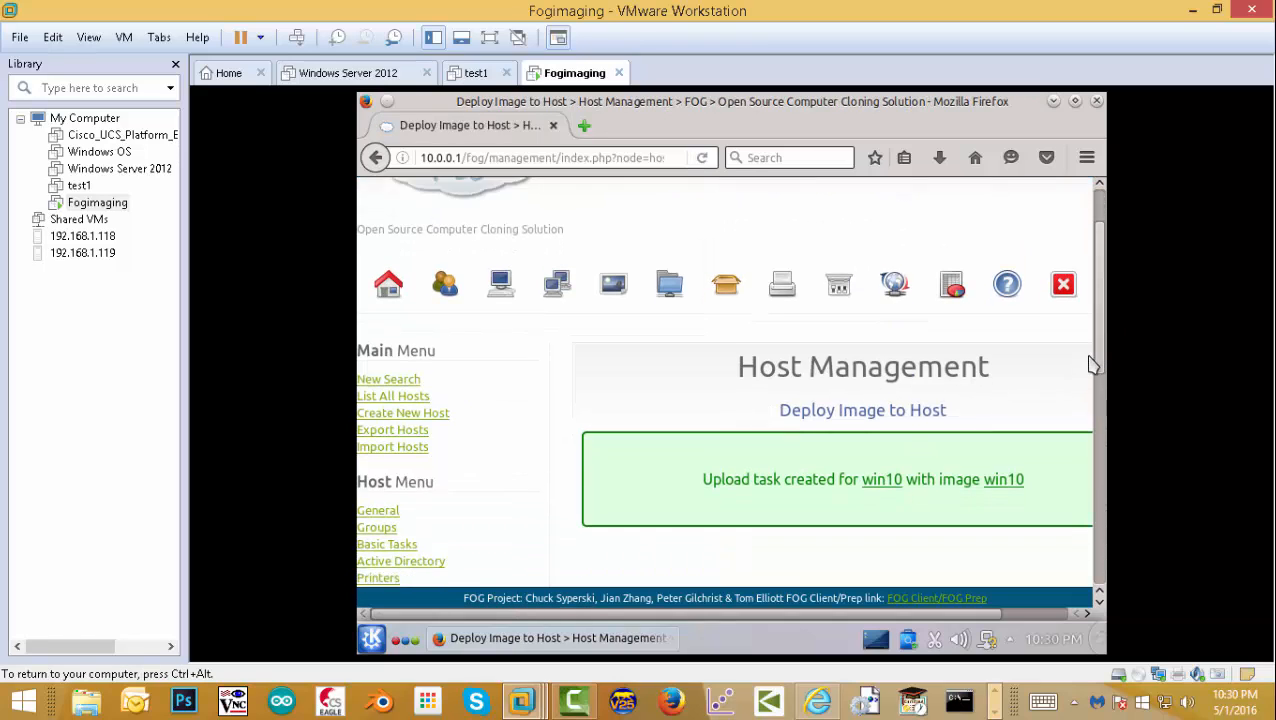
{"action": "left_click", "coordinate": [897, 213]}
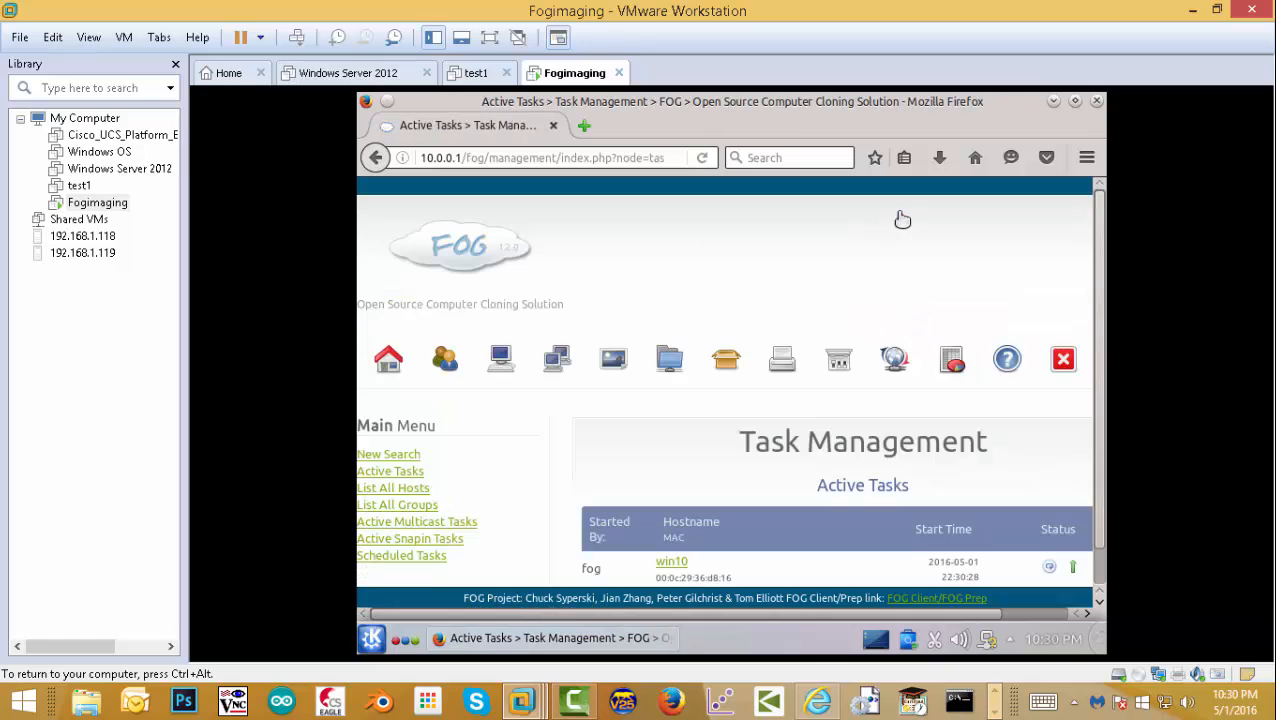
{"action": "scroll", "coordinate": [1094, 424], "scroll_direction": "down", "scroll_amount": 1}
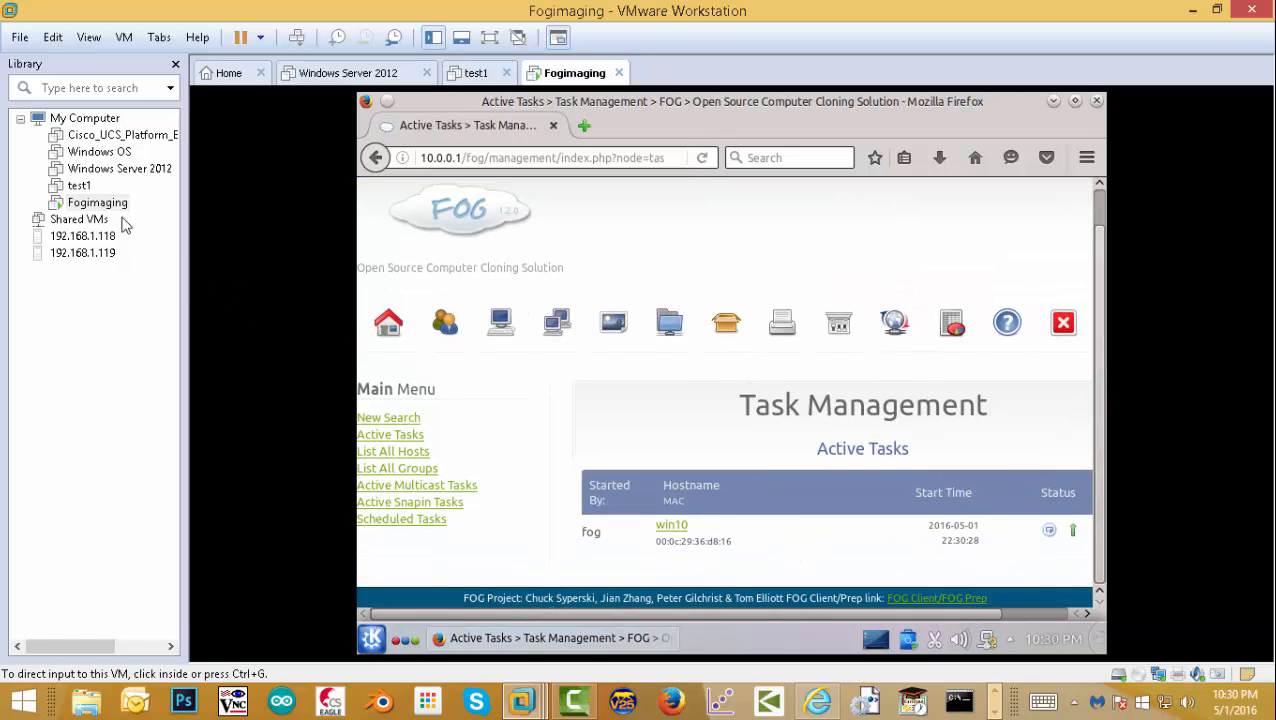
- Power on test1 and let it PXE-boot into Partclone to upload /dev/sda2
{"action": "left_click", "coordinate": [82, 187]}
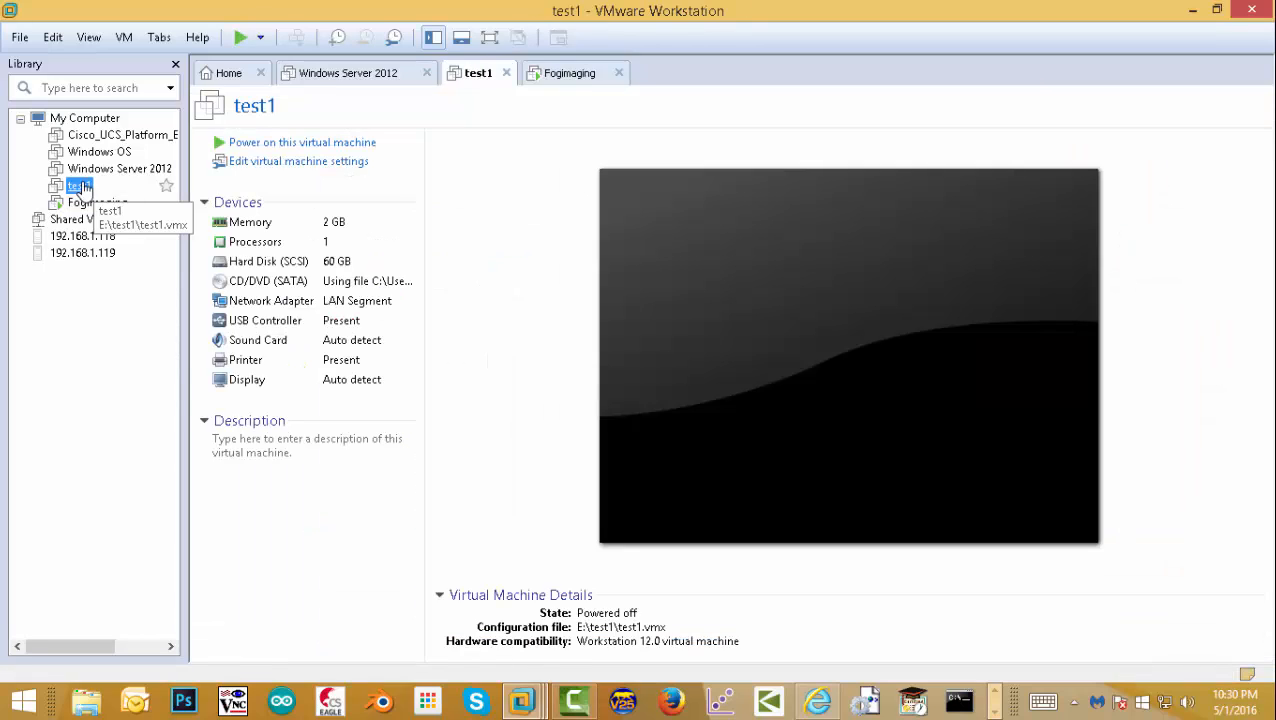
{"action": "left_click", "coordinate": [268, 146]}
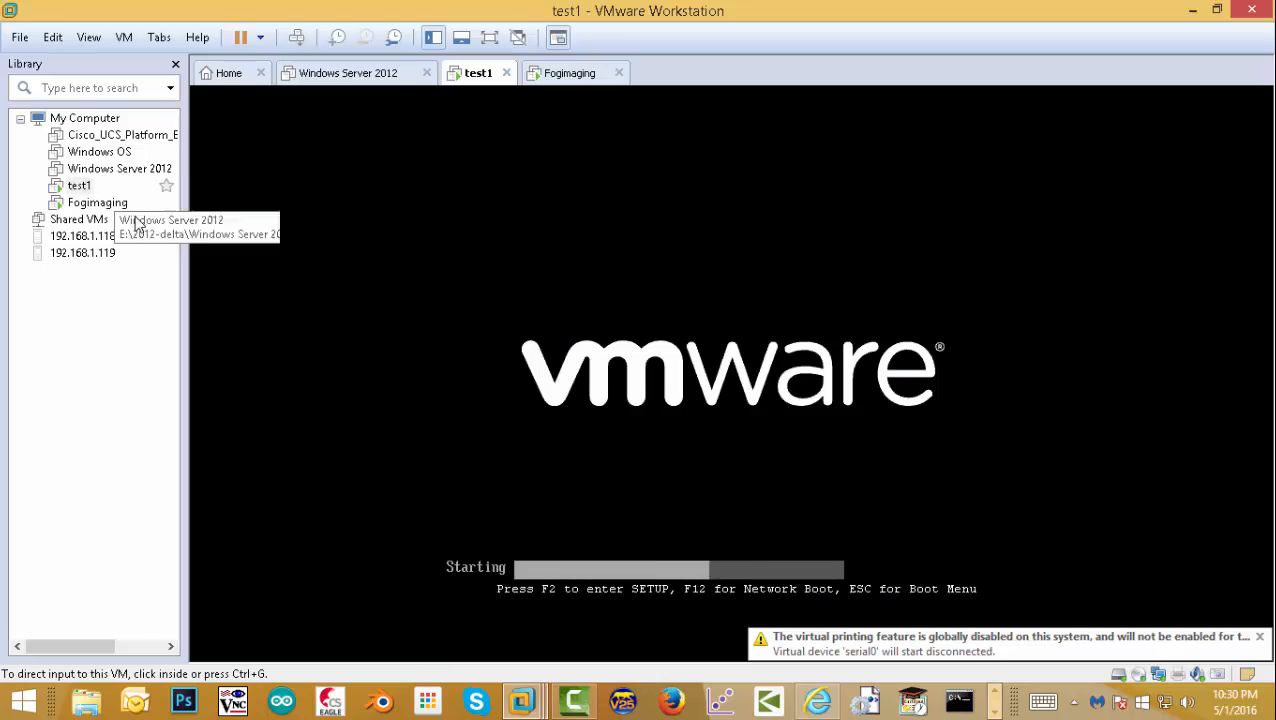
{"action": "left_click", "coordinate": [701, 315]}
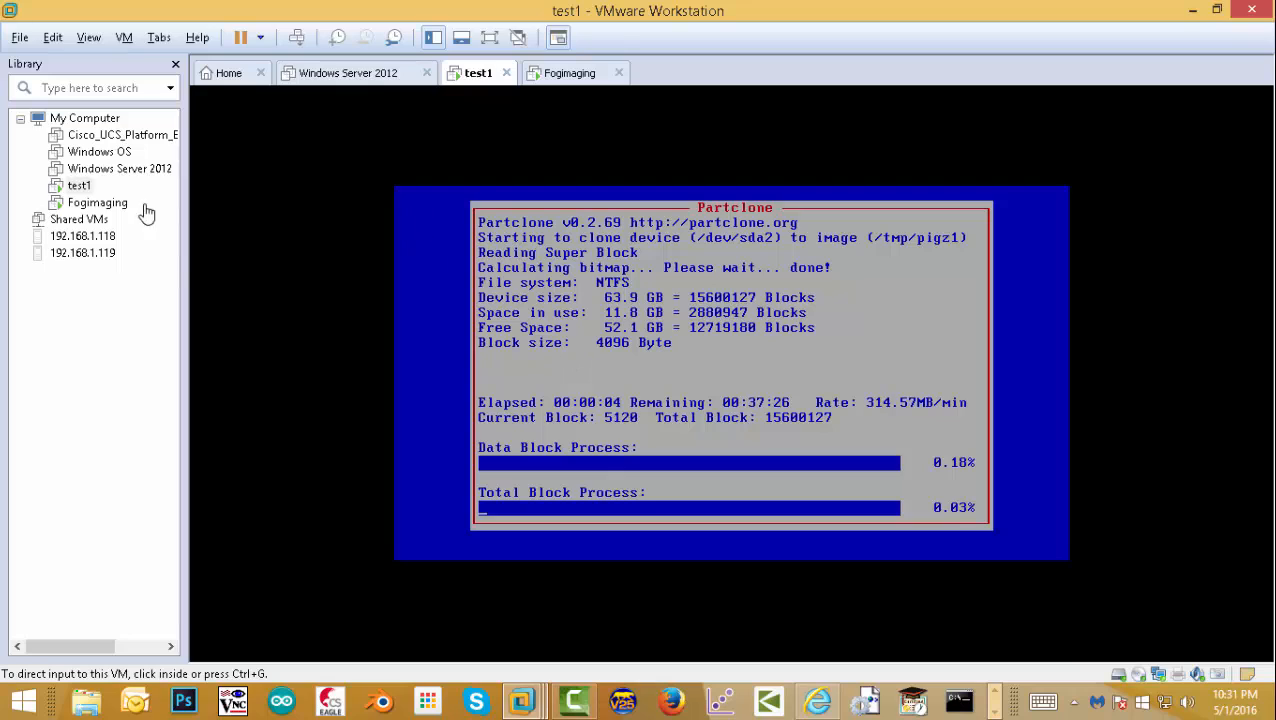
- View FOG's Image Management page on Fogimaging, return to test1, and adjust the screen recorder
{"action": "left_click", "coordinate": [90, 205]}
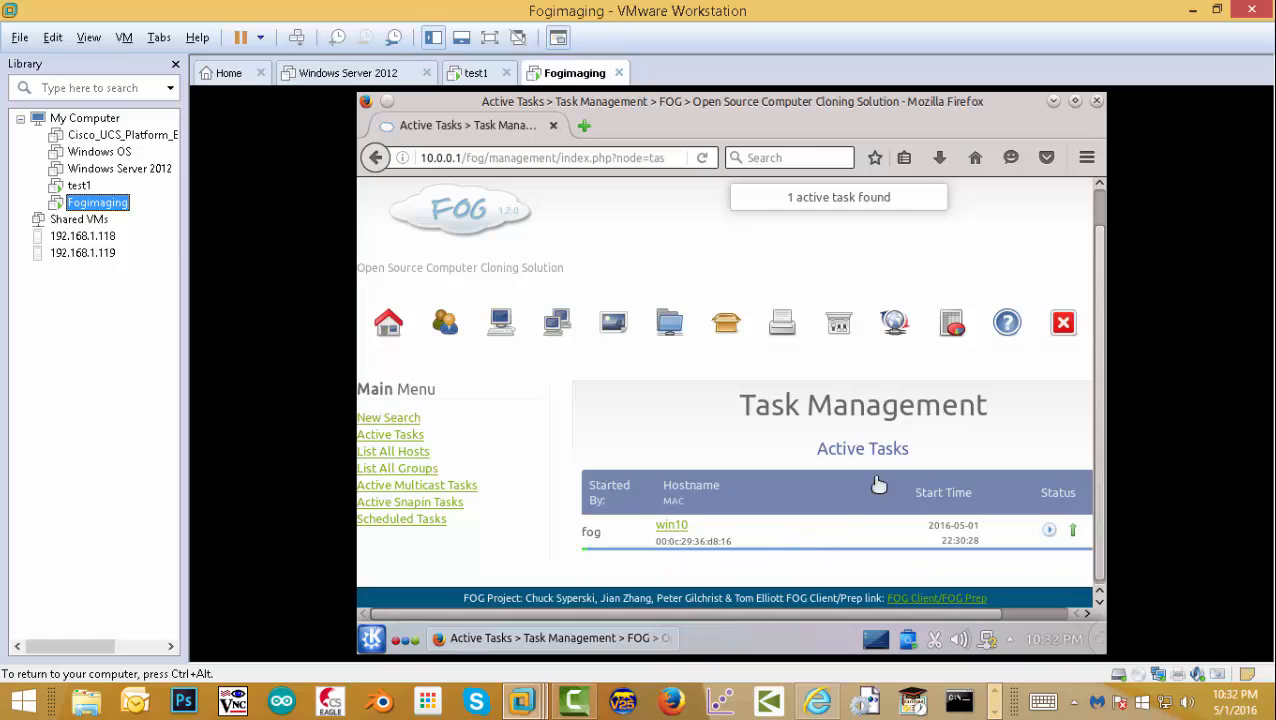
{"action": "left_click", "coordinate": [82, 188]}
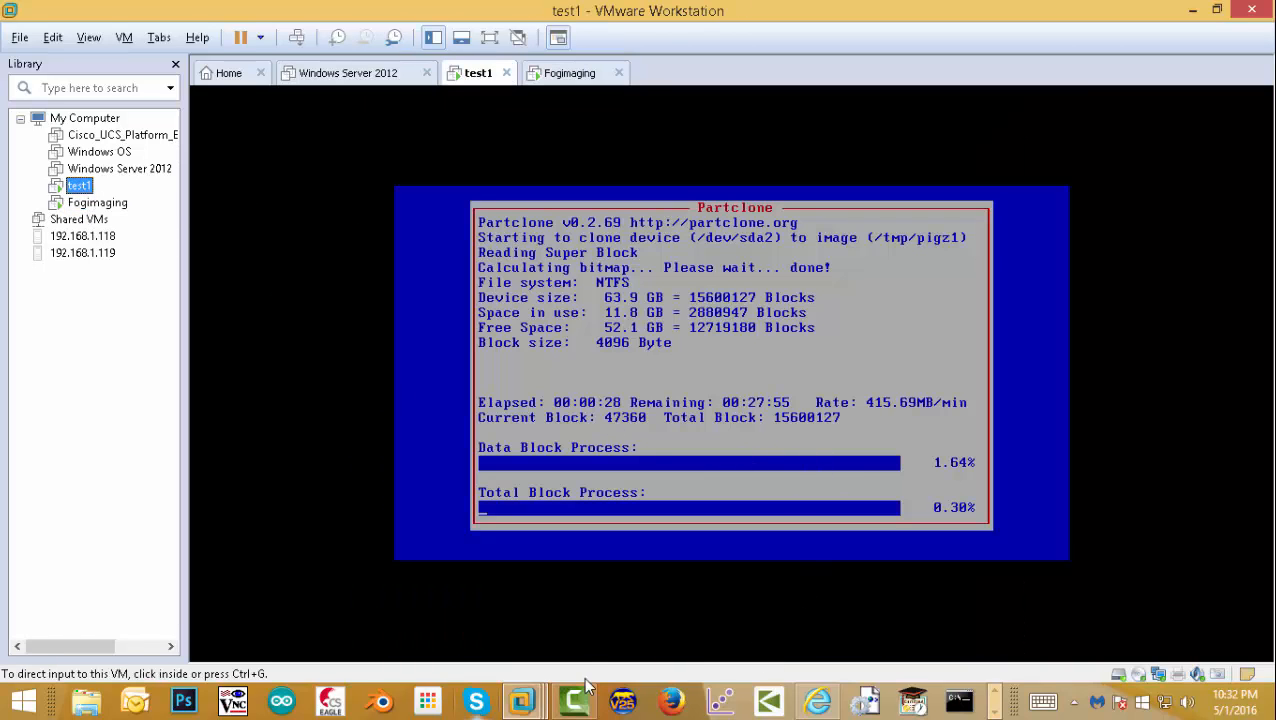
{"action": "left_click", "coordinate": [999, 708]}
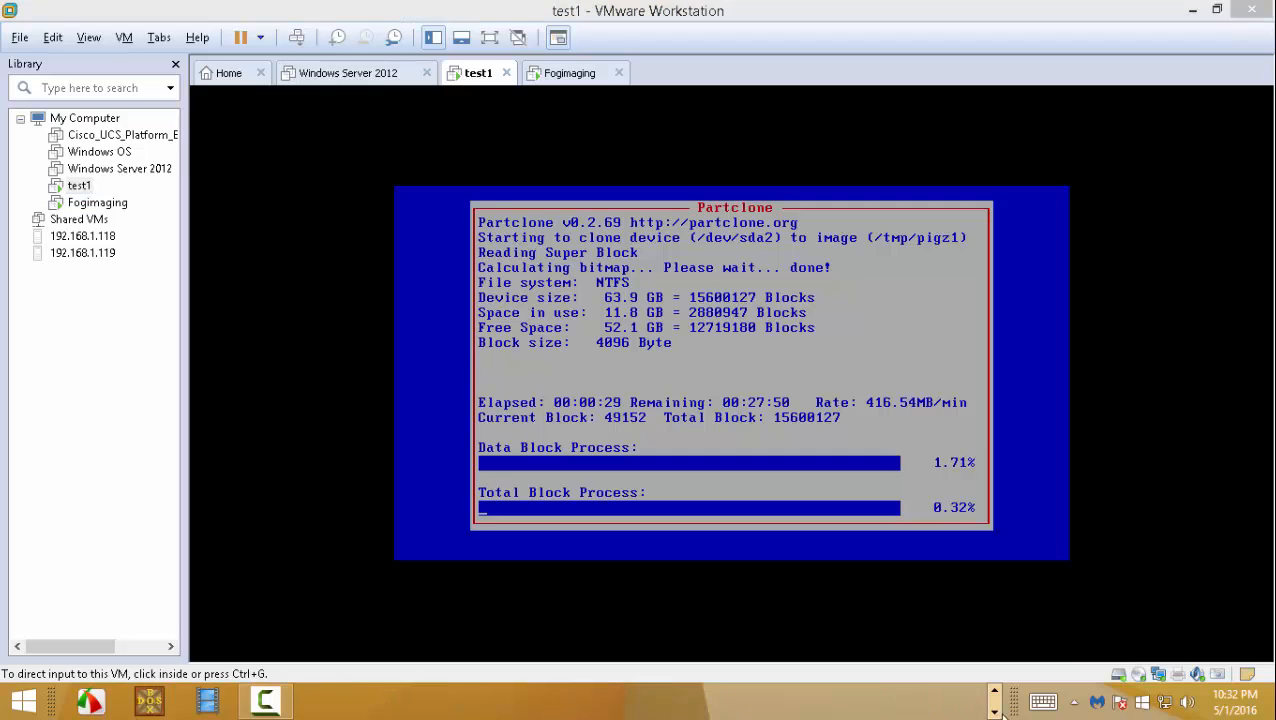
{"action": "left_click", "coordinate": [268, 705]}
{"action": "left_click", "coordinate": [268, 706]}
{"action": "left_click", "coordinate": [268, 707]}
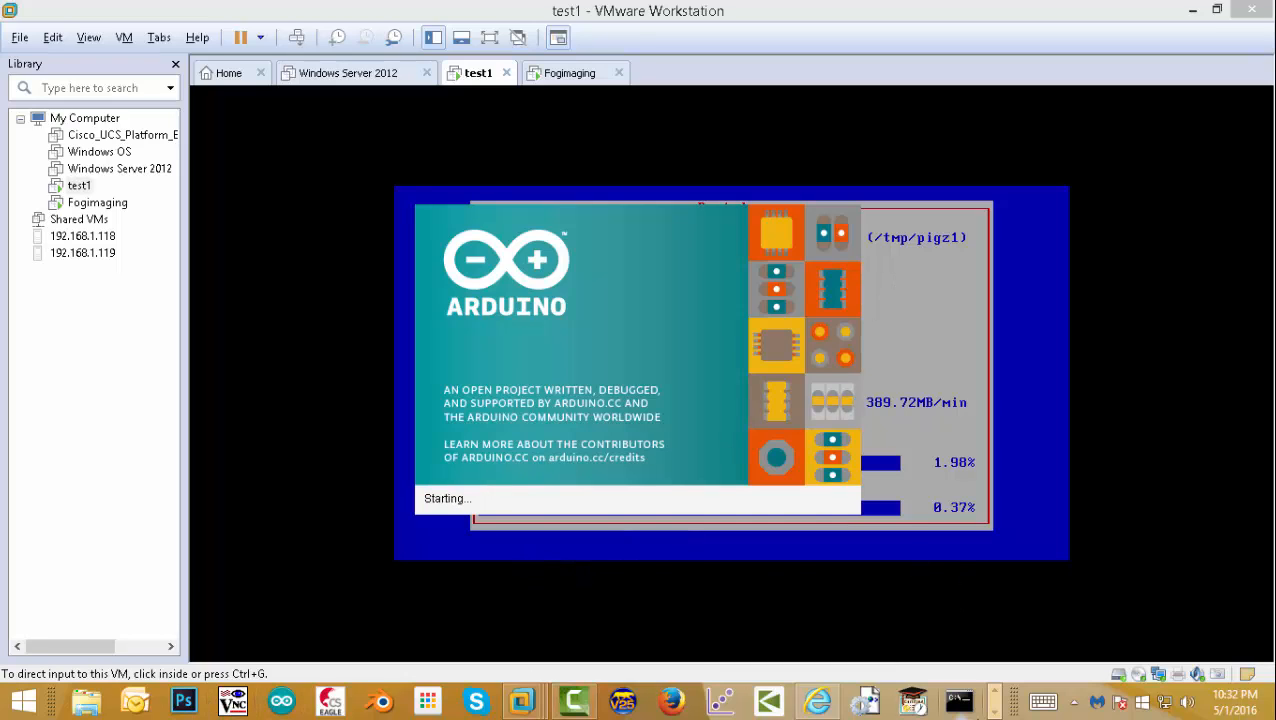
{"action": "left_click", "coordinate": [265, 700]}
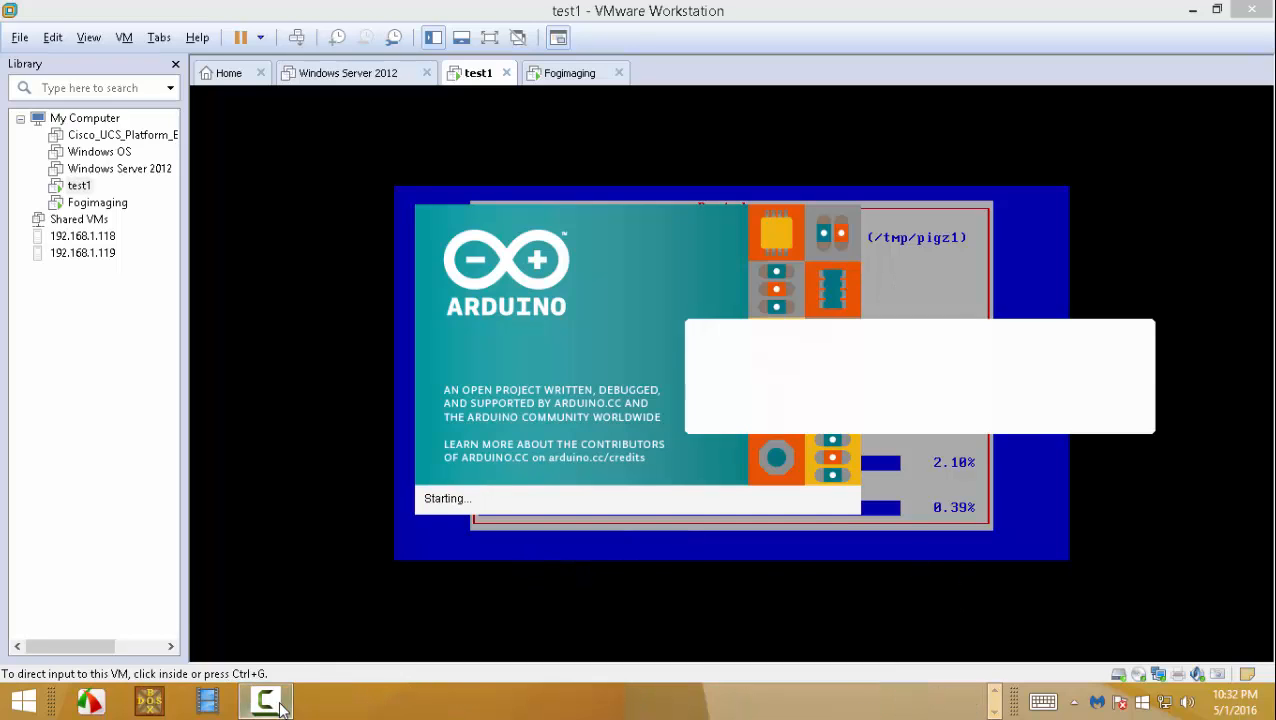
{"action": "left_click", "coordinate": [1076, 375]}
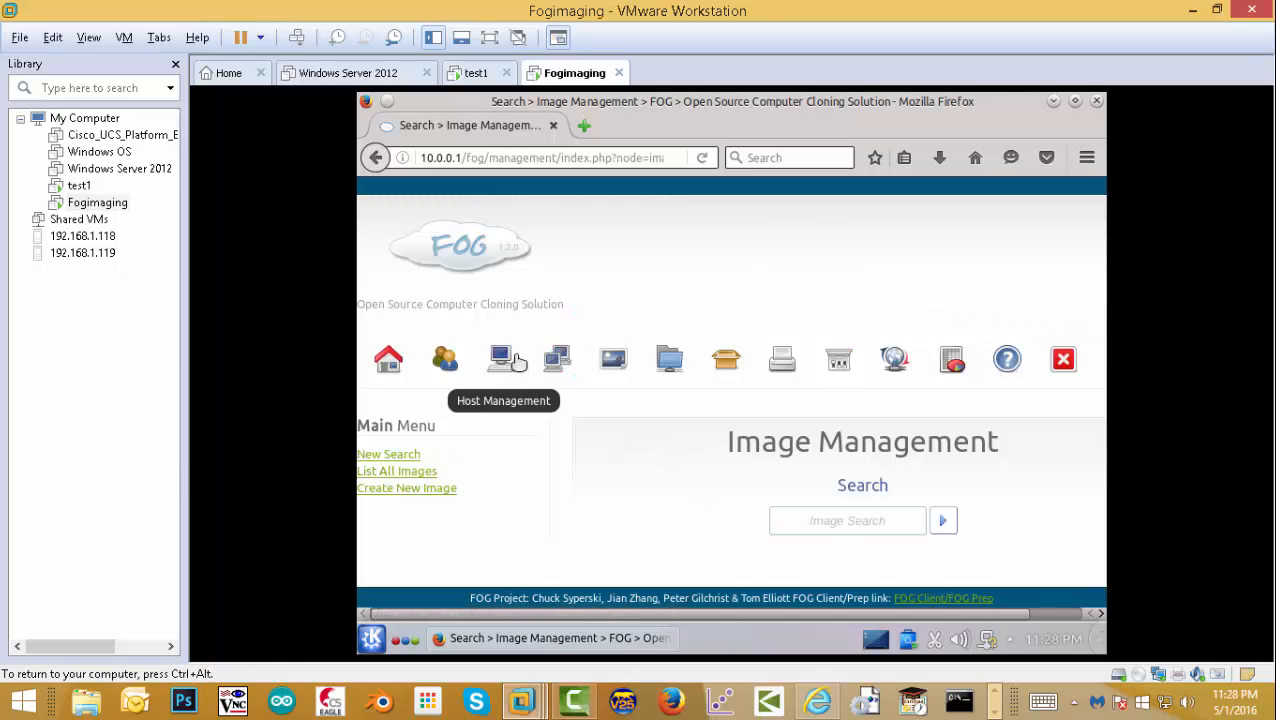
- Check test1's screen, then list all FOG images to find win10 at 4.15 GiB
{"action": "left_click", "coordinate": [84, 188]}
{"action": "left_click", "coordinate": [86, 190]}
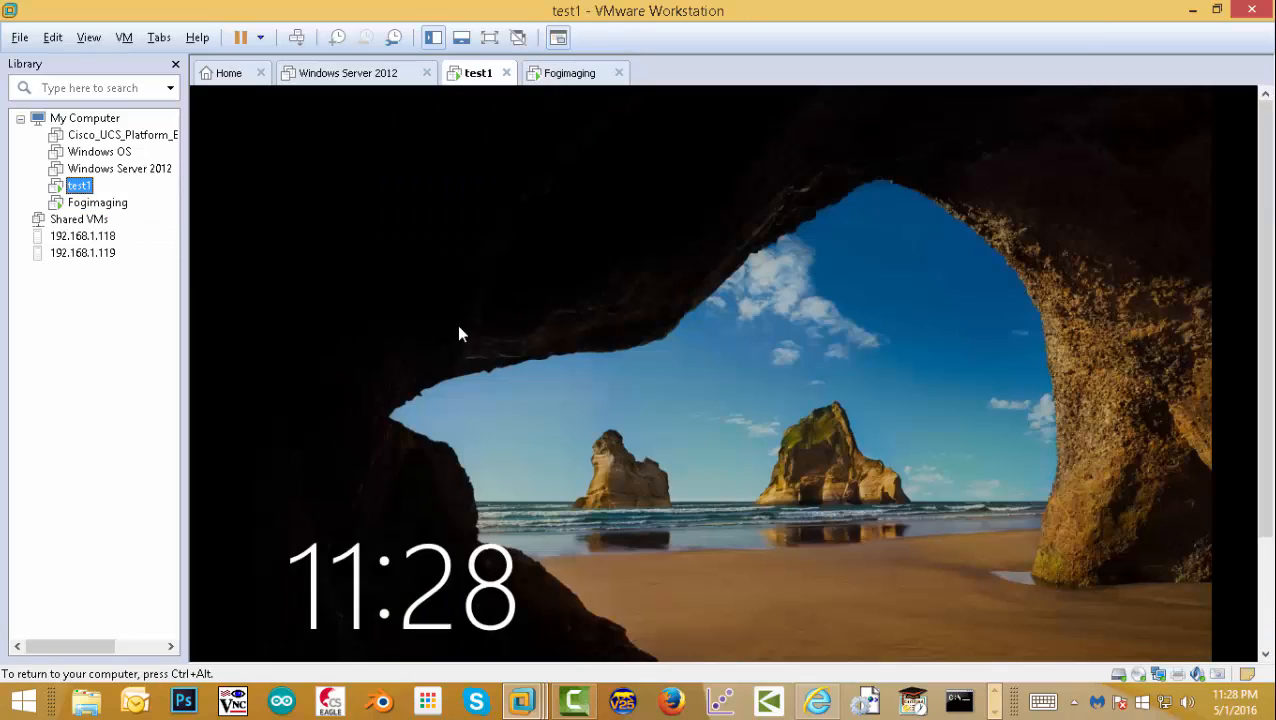
{"action": "left_click", "coordinate": [97, 202]}
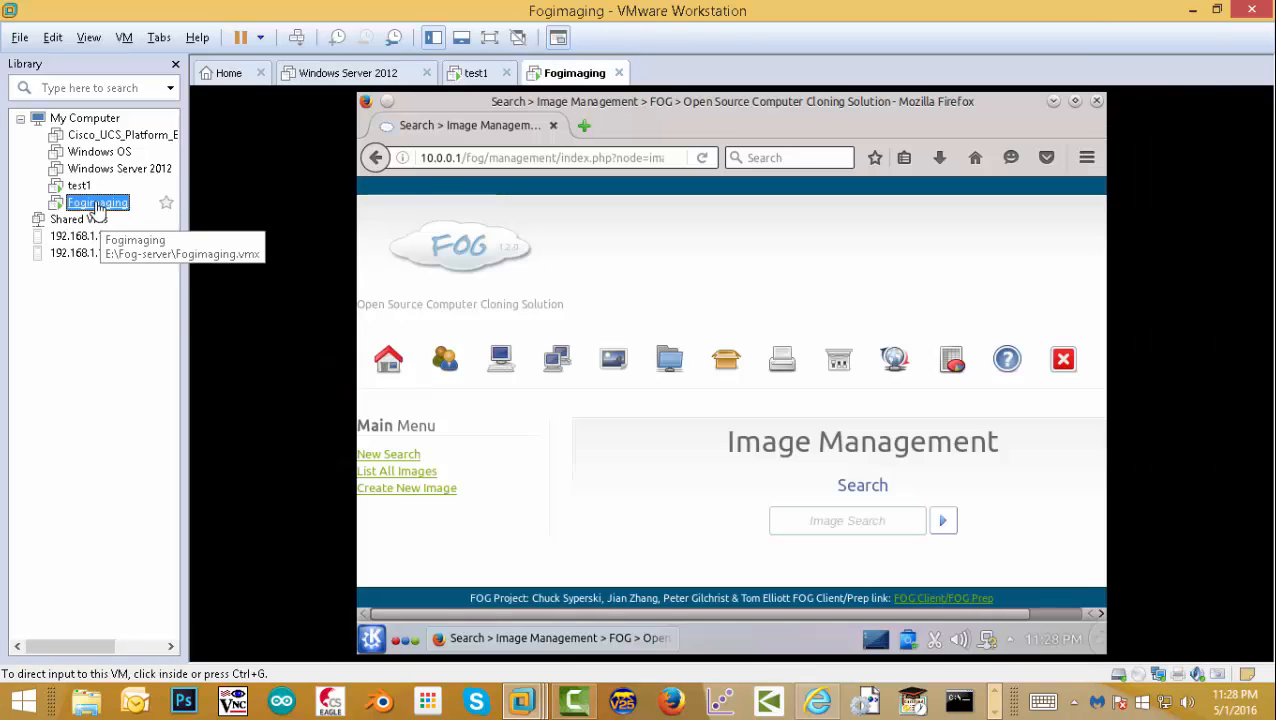
{"action": "left_click", "coordinate": [398, 478]}
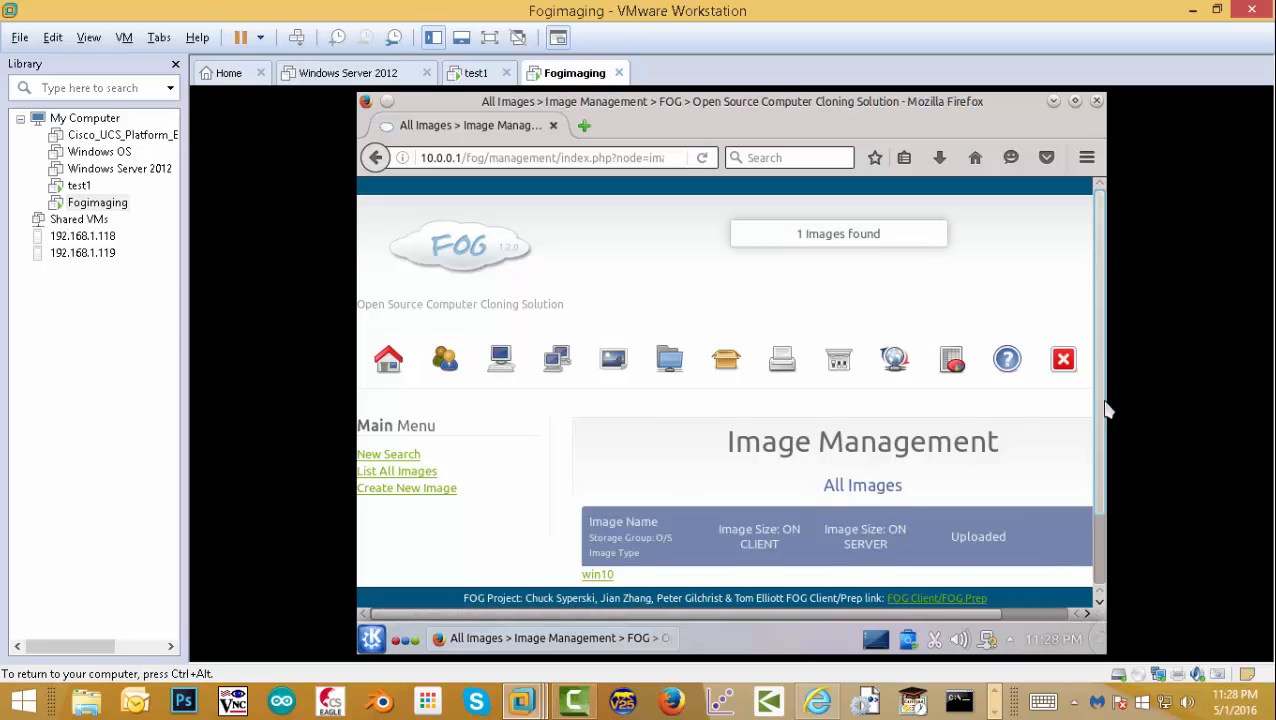
{"action": "left_click_drag", "start_coordinate": [1101, 408], "coordinate": [1077, 500]}
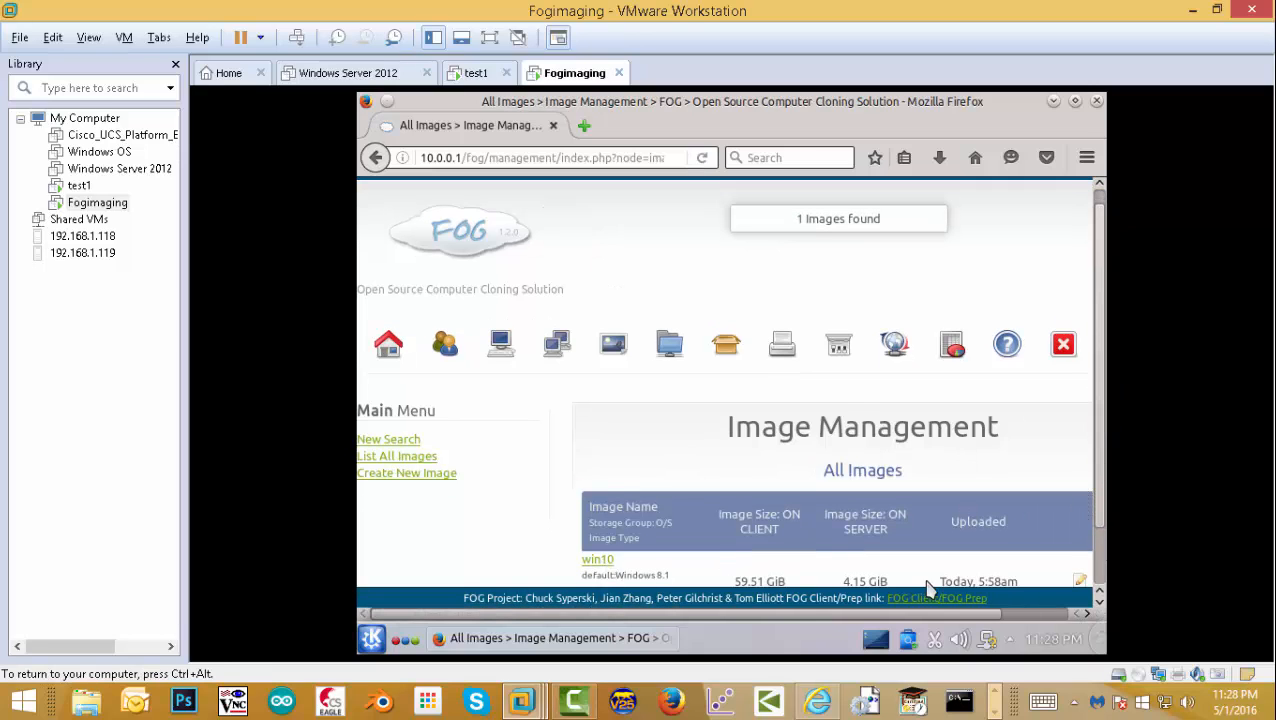
{"action": "scroll", "coordinate": [808, 598], "scroll_direction": "down", "scroll_amount": 1}
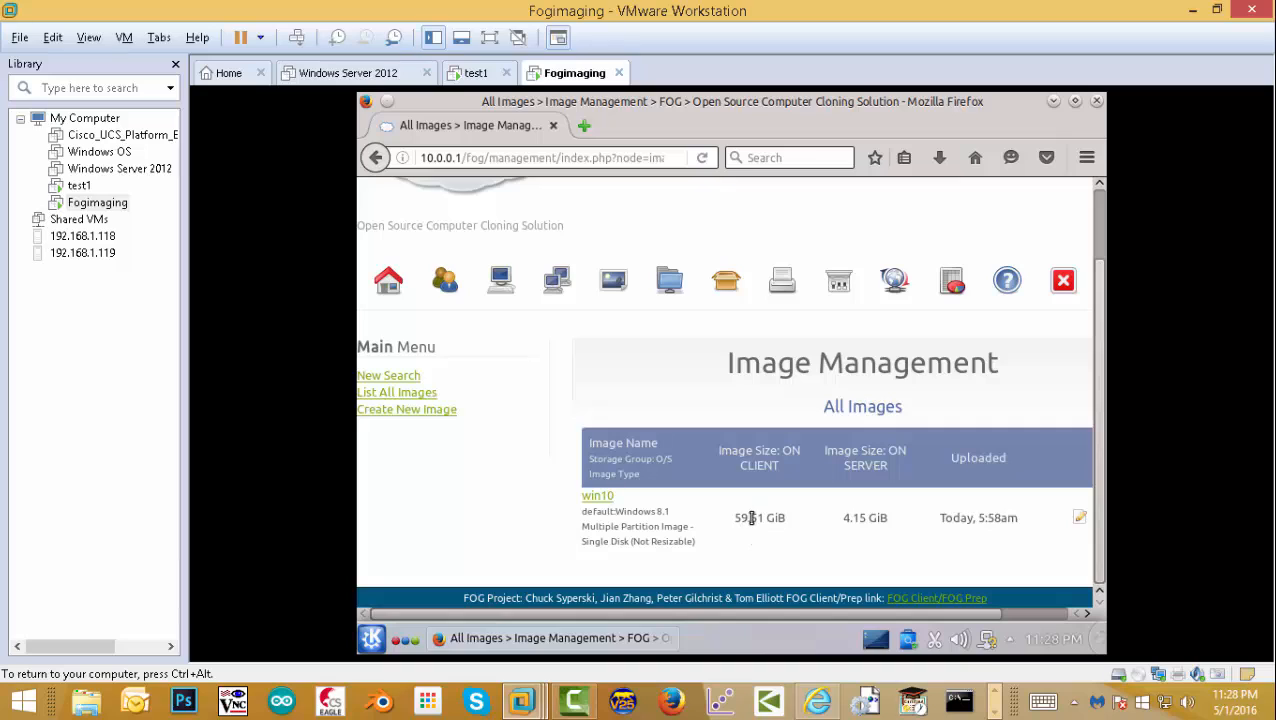
- Toggle the screen recorder's controls, then list all hosts in FOG Host Management
{"action": "left_click", "coordinate": [996, 712]}
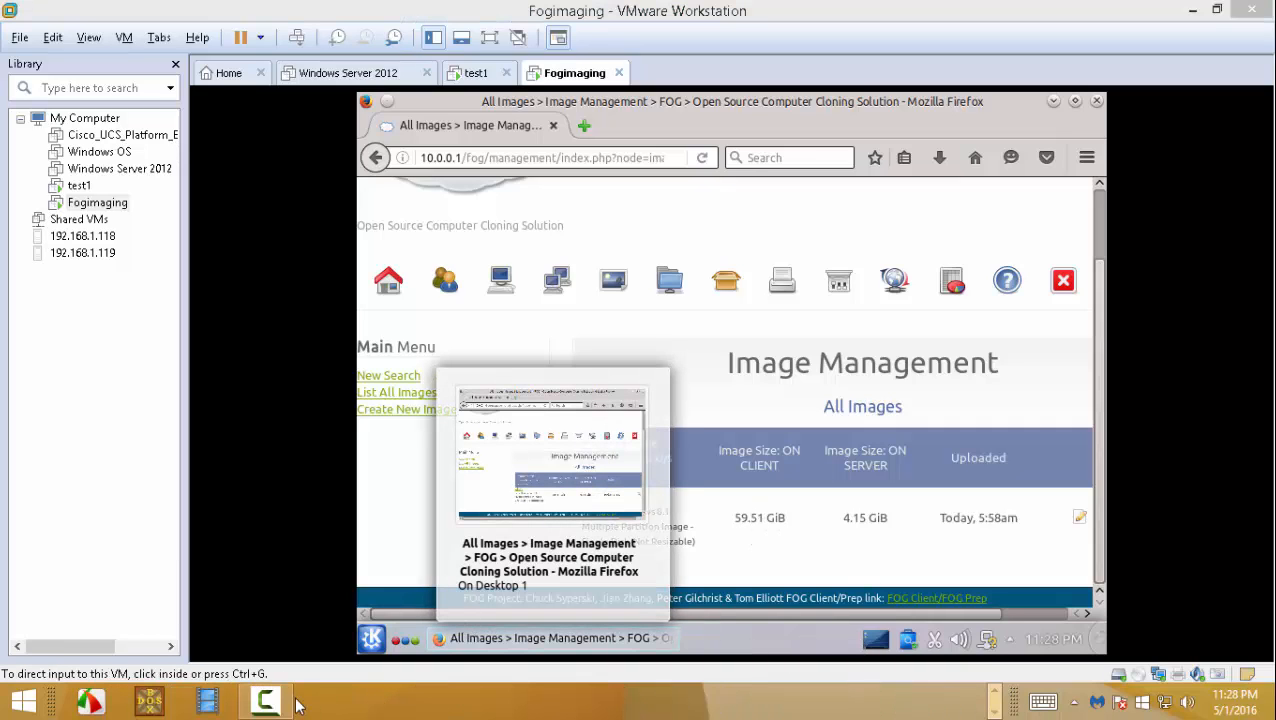
{"action": "mouse_move", "coordinate": [278, 703]}
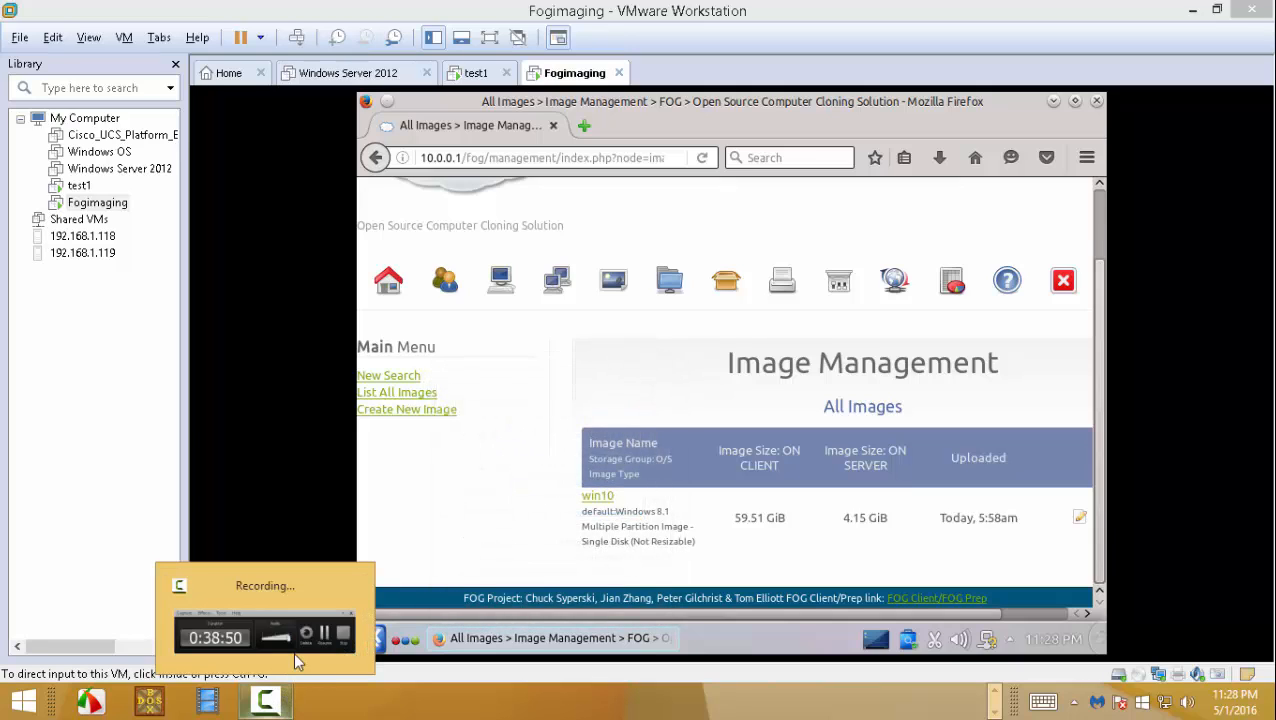
{"action": "left_click", "coordinate": [293, 651]}
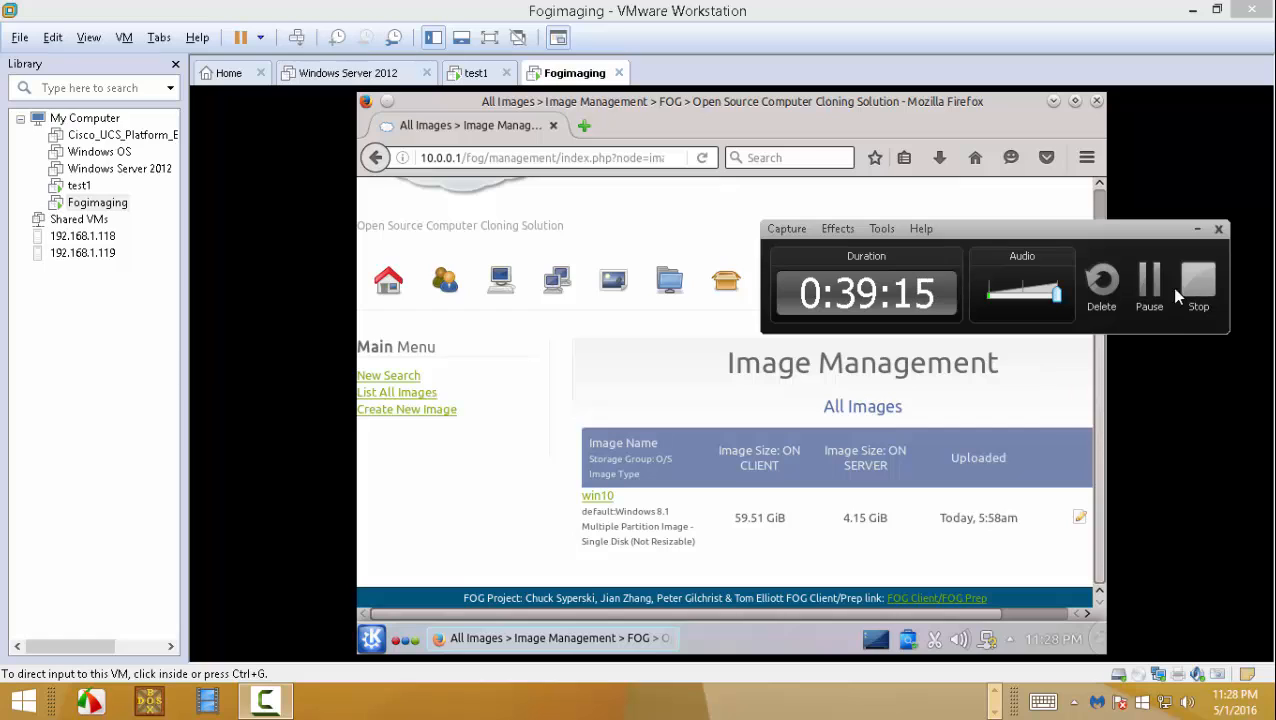
{"action": "left_click", "coordinate": [1197, 229]}
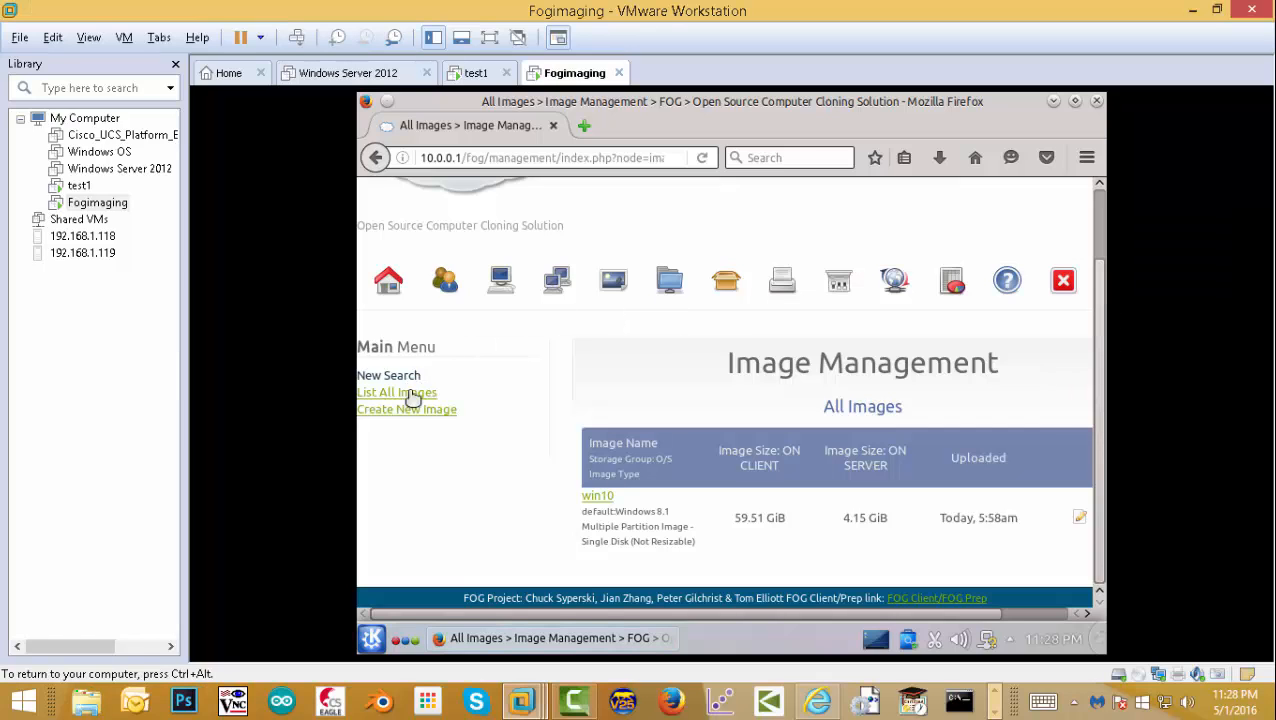
{"action": "left_click", "coordinate": [501, 284]}
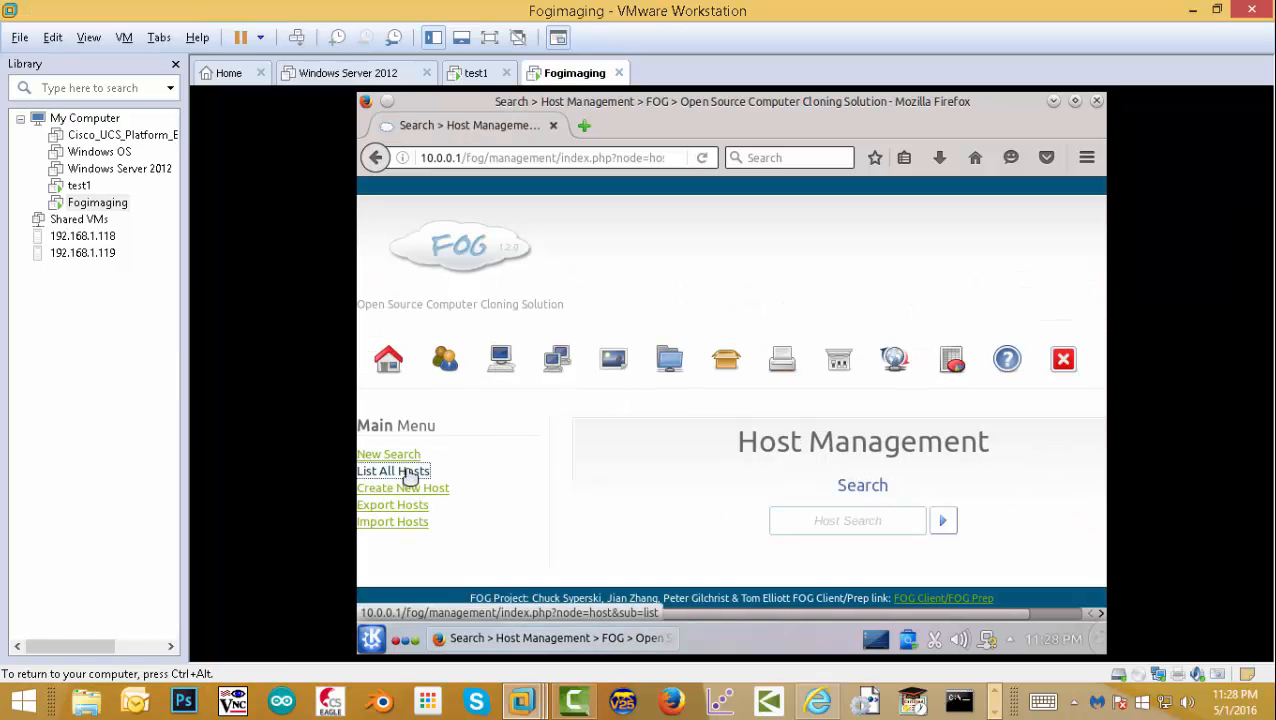
{"action": "left_click", "coordinate": [405, 472]}
{"action": "scroll", "coordinate": [1105, 400], "scroll_direction": "down", "scroll_amount": 1}
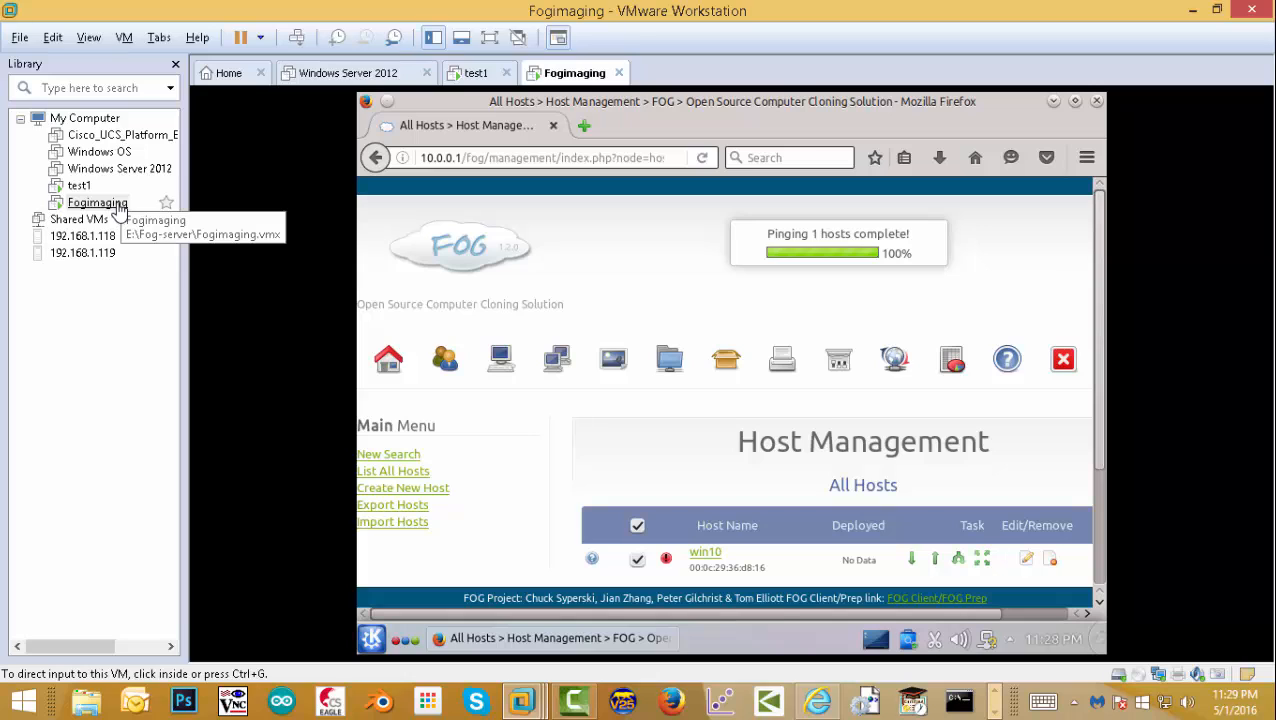
- Start a typical new VM with OS installed later, Windows 10 x64 guest, named test101
{"action": "left_click", "coordinate": [19, 37]}
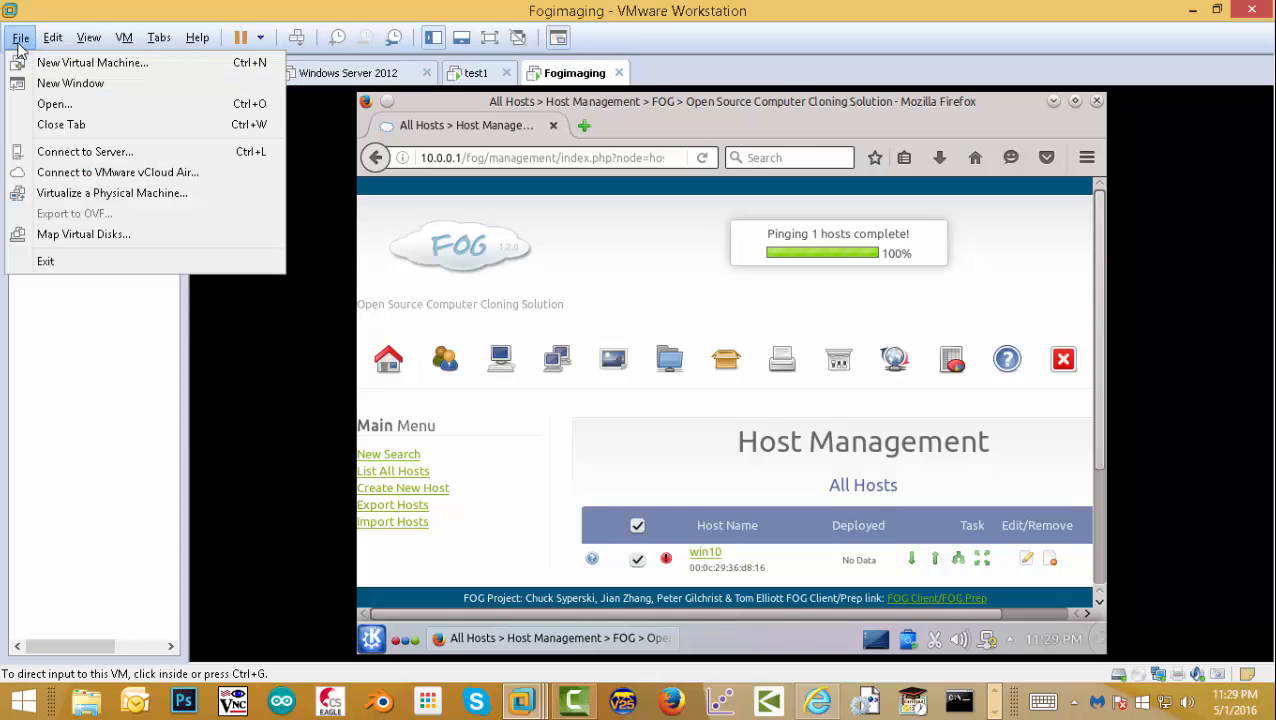
{"action": "left_click", "coordinate": [42, 62]}
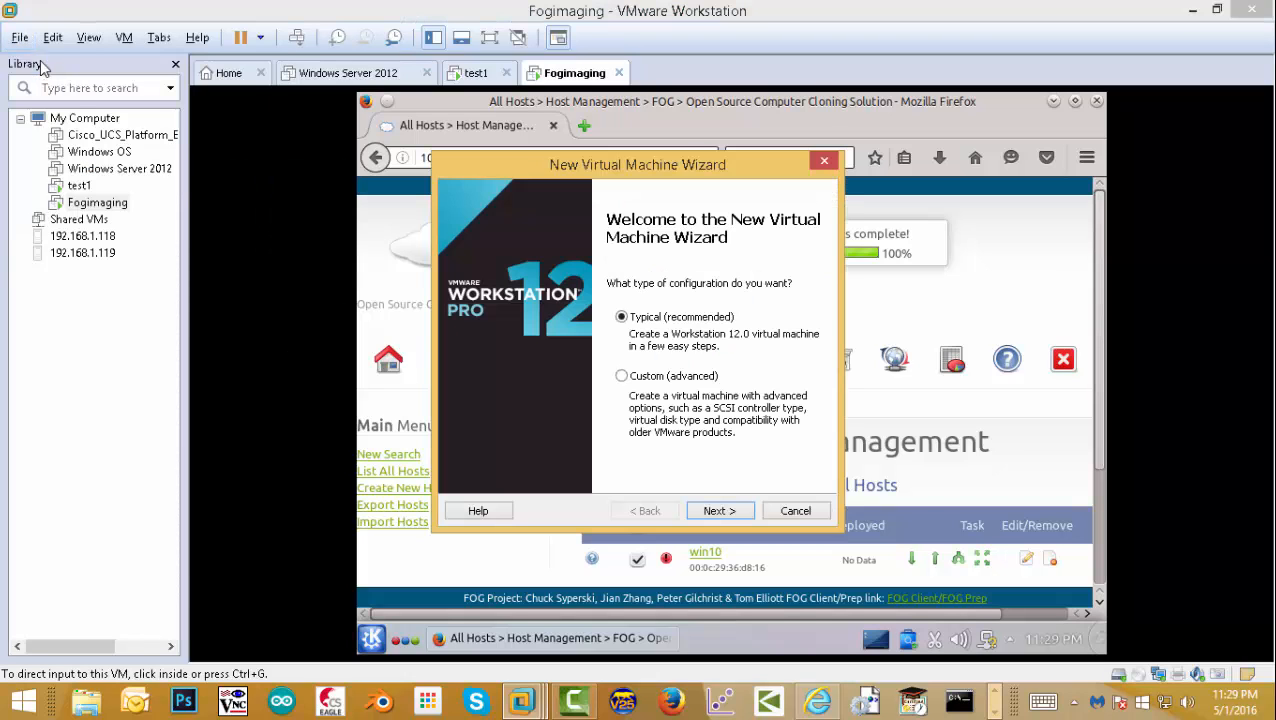
{"action": "left_click", "coordinate": [720, 511]}
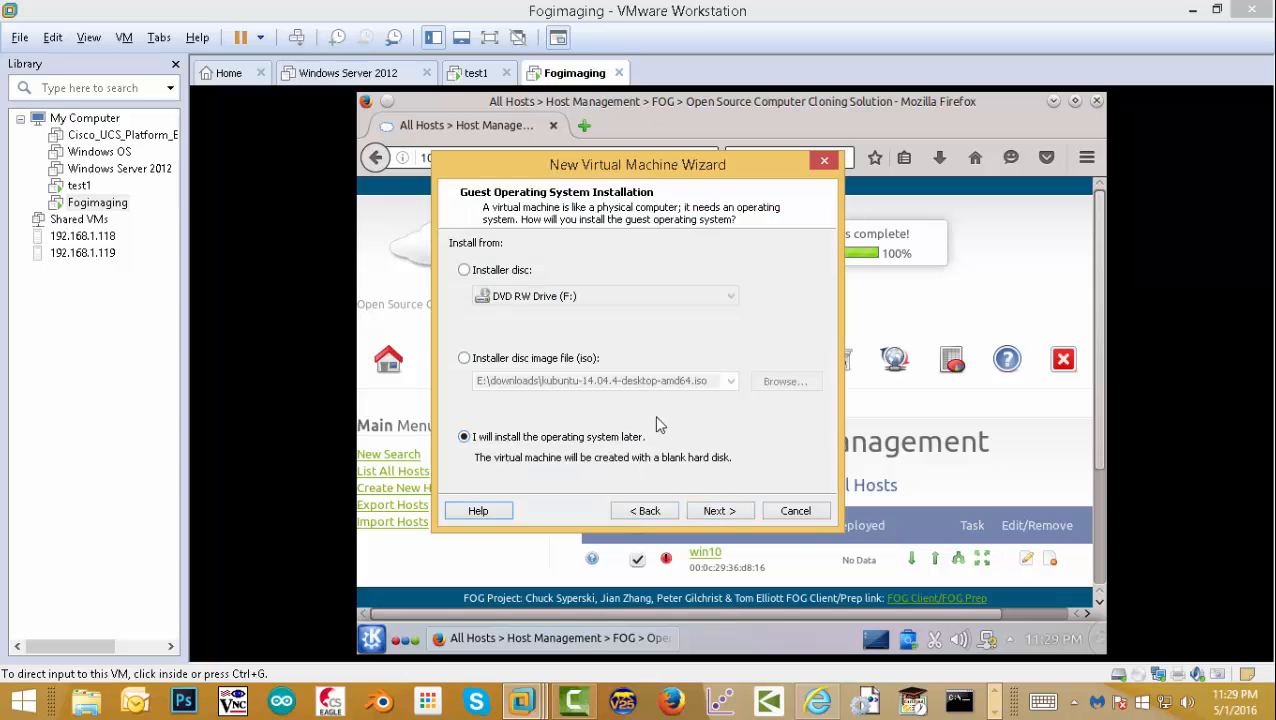
{"action": "left_click", "coordinate": [714, 513]}
{"action": "left_click", "coordinate": [519, 265]}
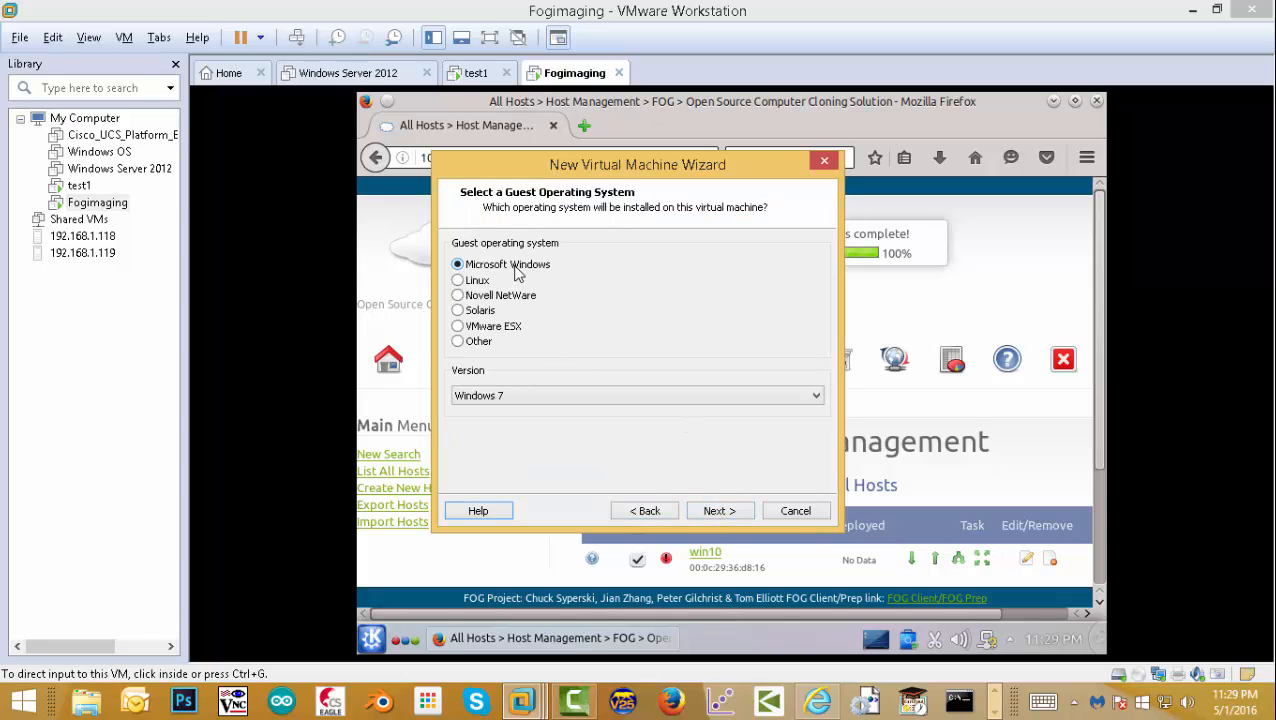
{"action": "left_click", "coordinate": [557, 398]}
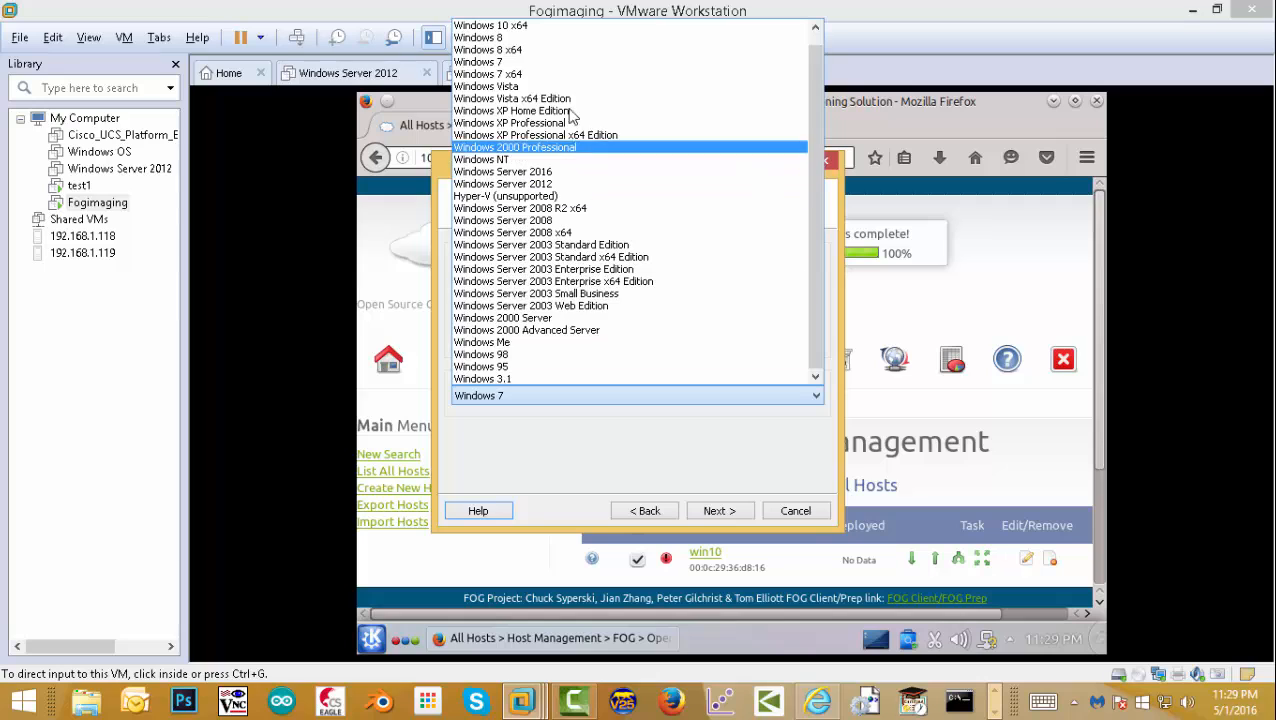
{"action": "left_click", "coordinate": [558, 27]}
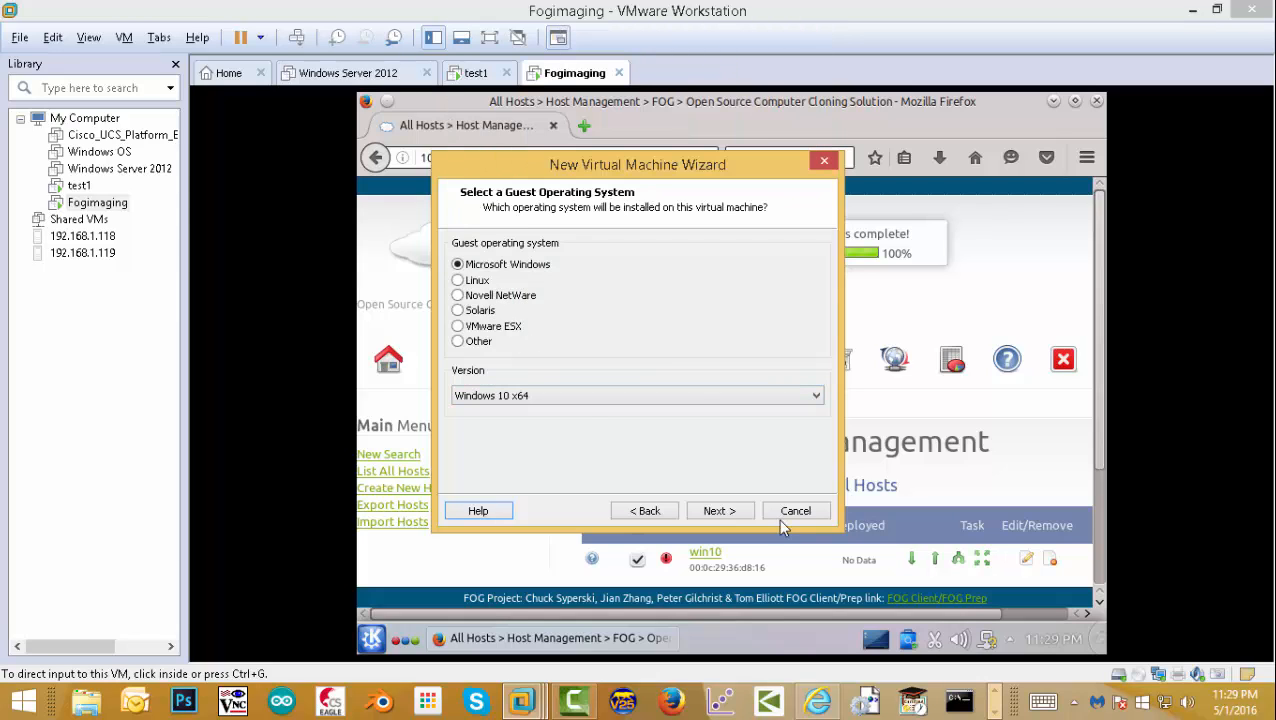
{"action": "left_click", "coordinate": [740, 512]}
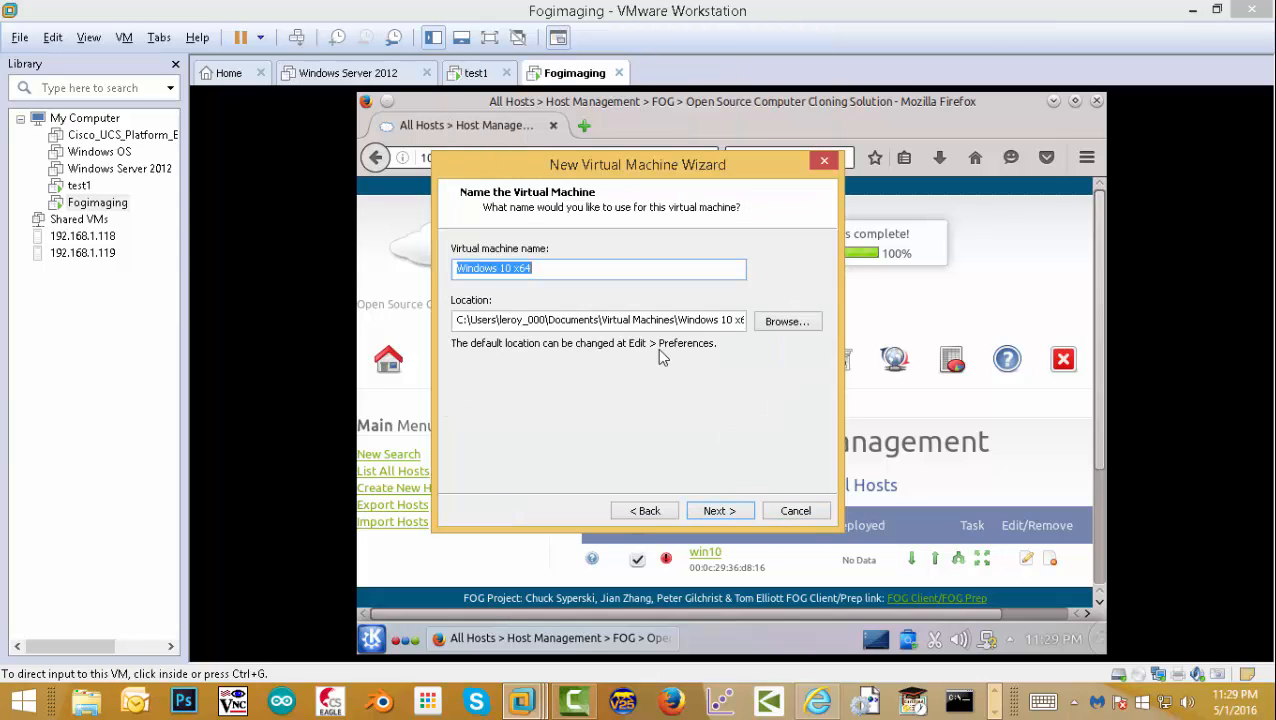
{"action": "type", "text": "test"}
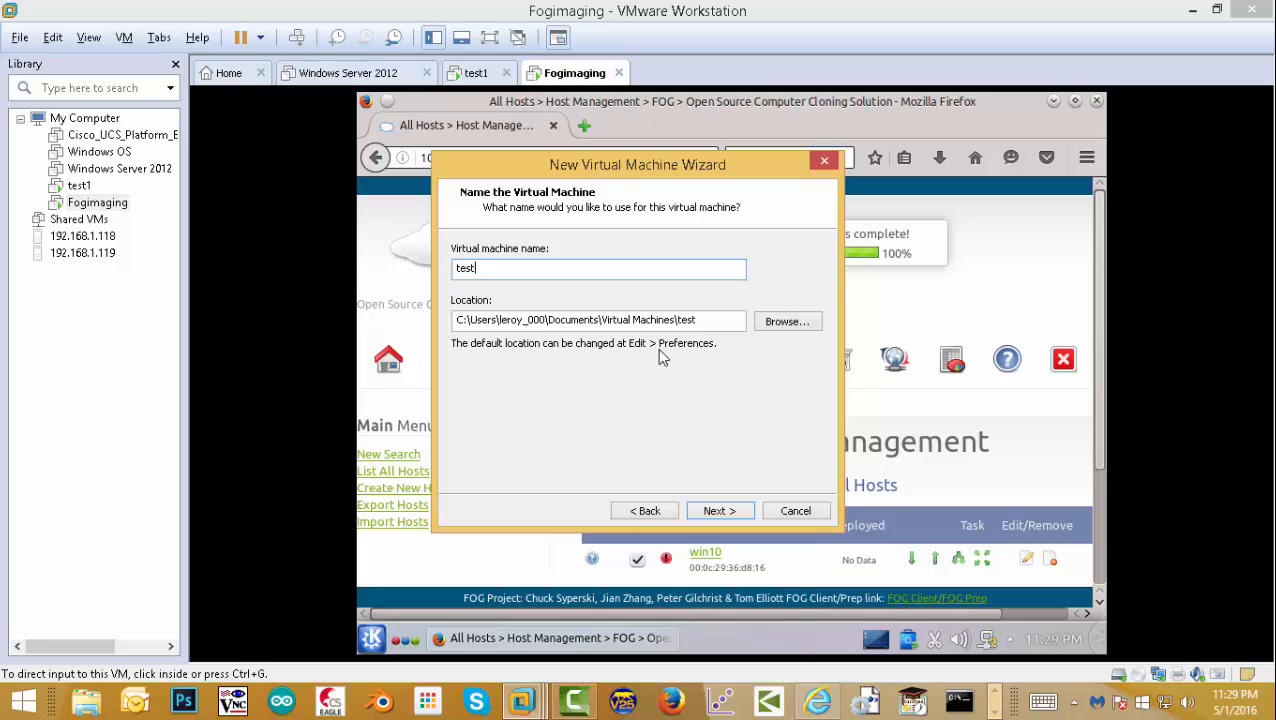
{"action": "type", "text": "101"}
- Place the VM on Local Disk (E:) and store its virtual disk as a single file
{"action": "left_click", "coordinate": [788, 320]}
{"action": "left_click", "coordinate": [530, 400]}
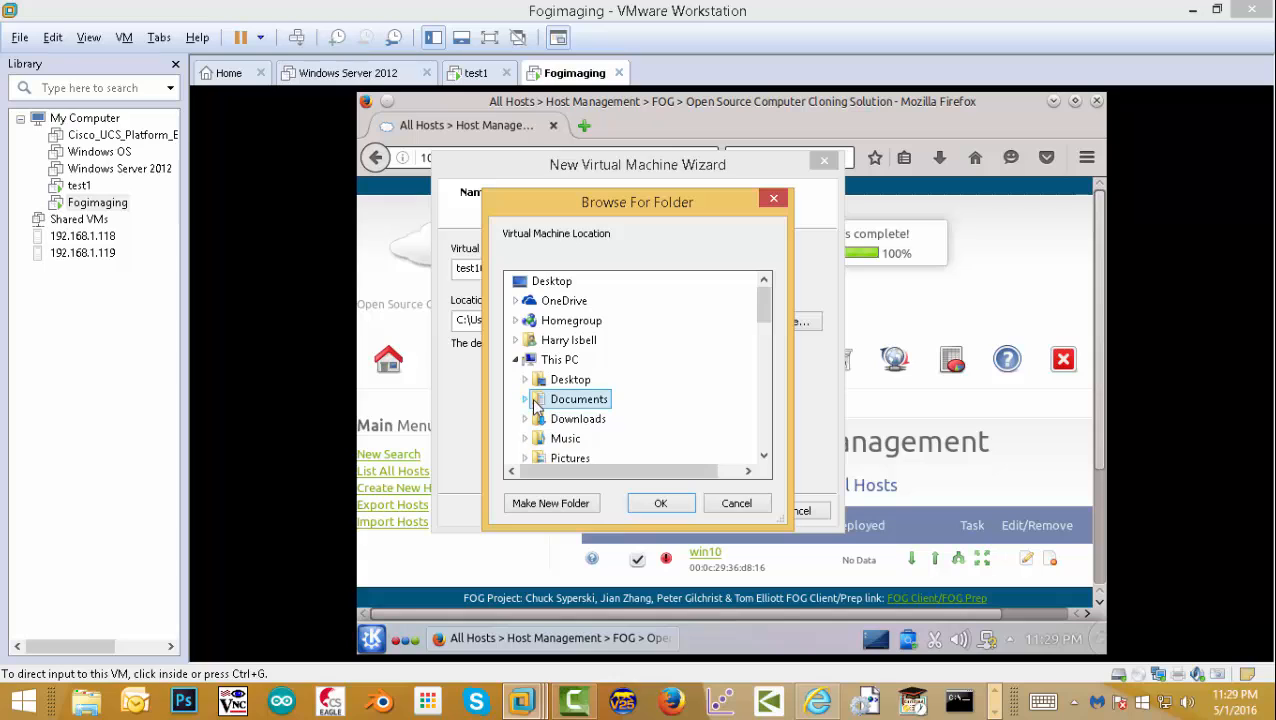
{"action": "left_click_drag", "start_coordinate": [763, 306], "coordinate": [738, 350]}
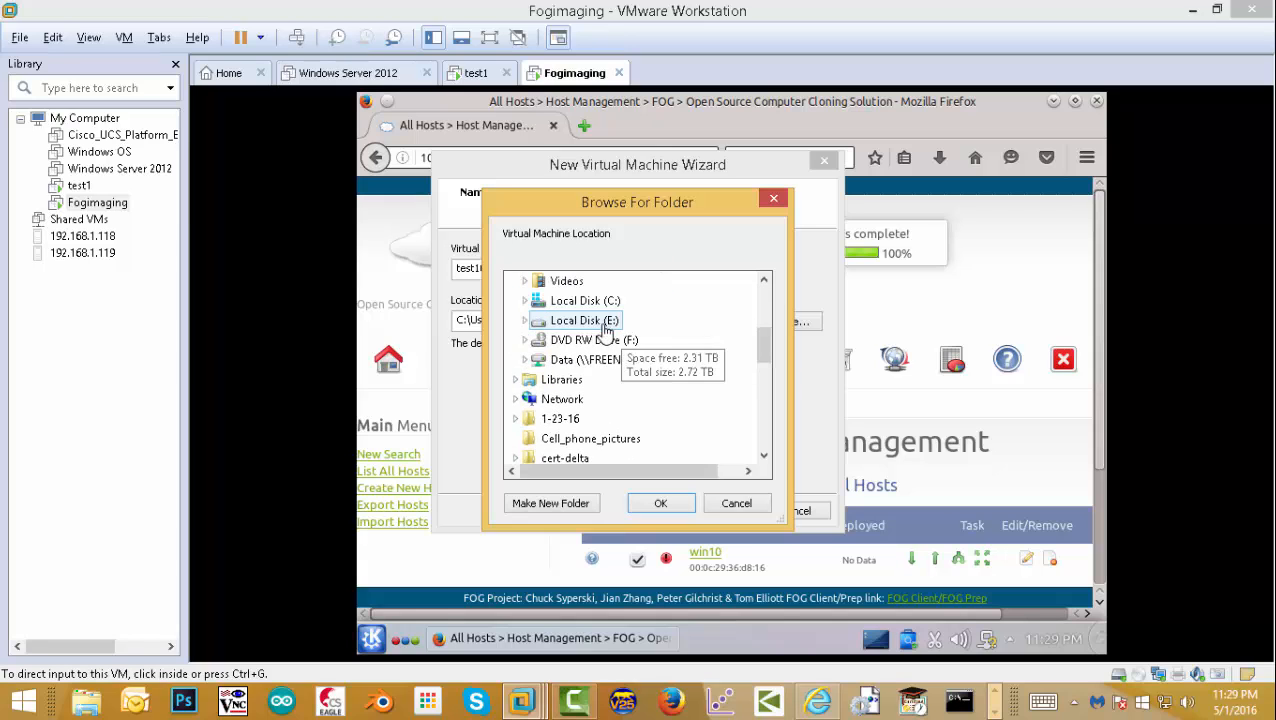
{"action": "left_click", "coordinate": [572, 336]}
{"action": "left_click", "coordinate": [660, 503]}
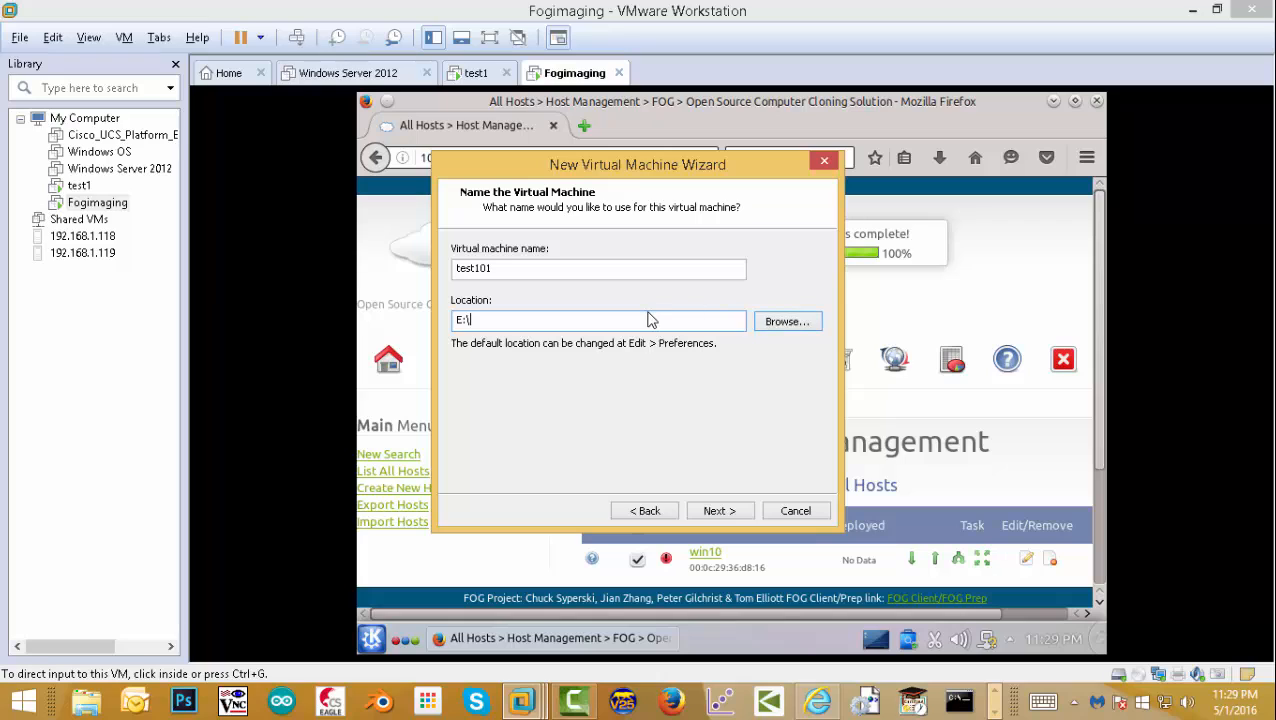
{"action": "type", "text": "test"}
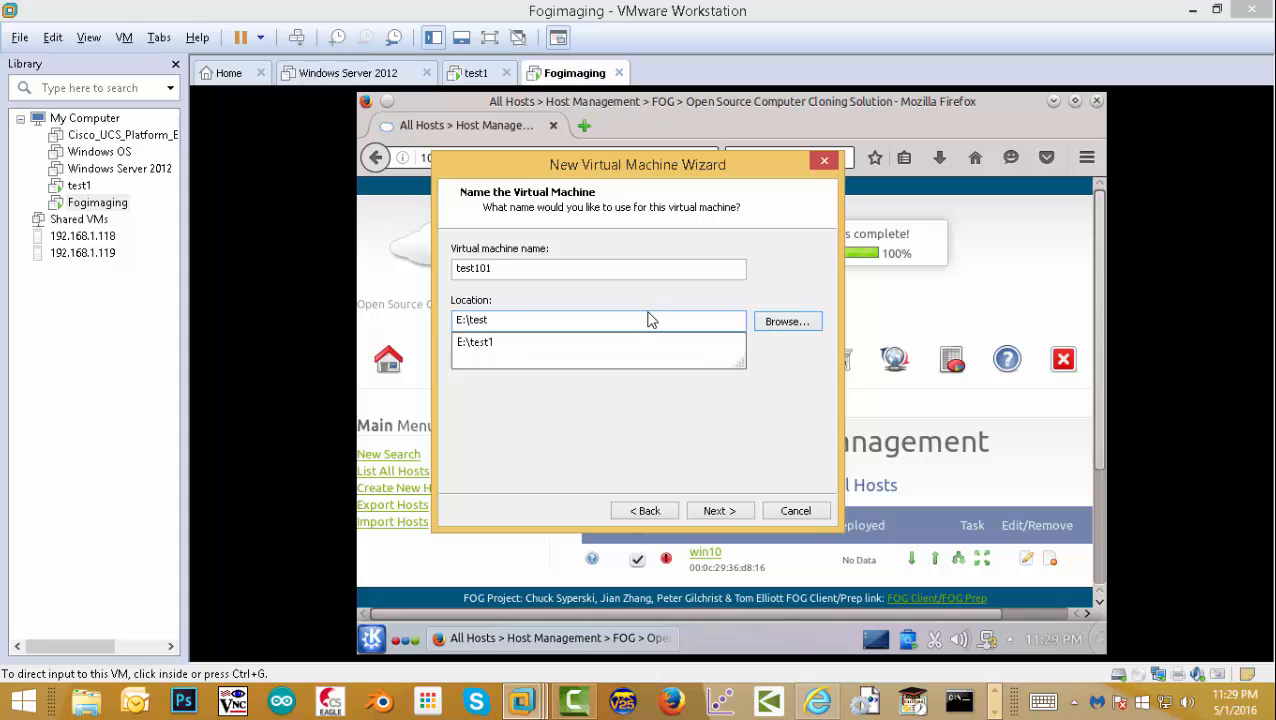
{"action": "type", "text": "101"}
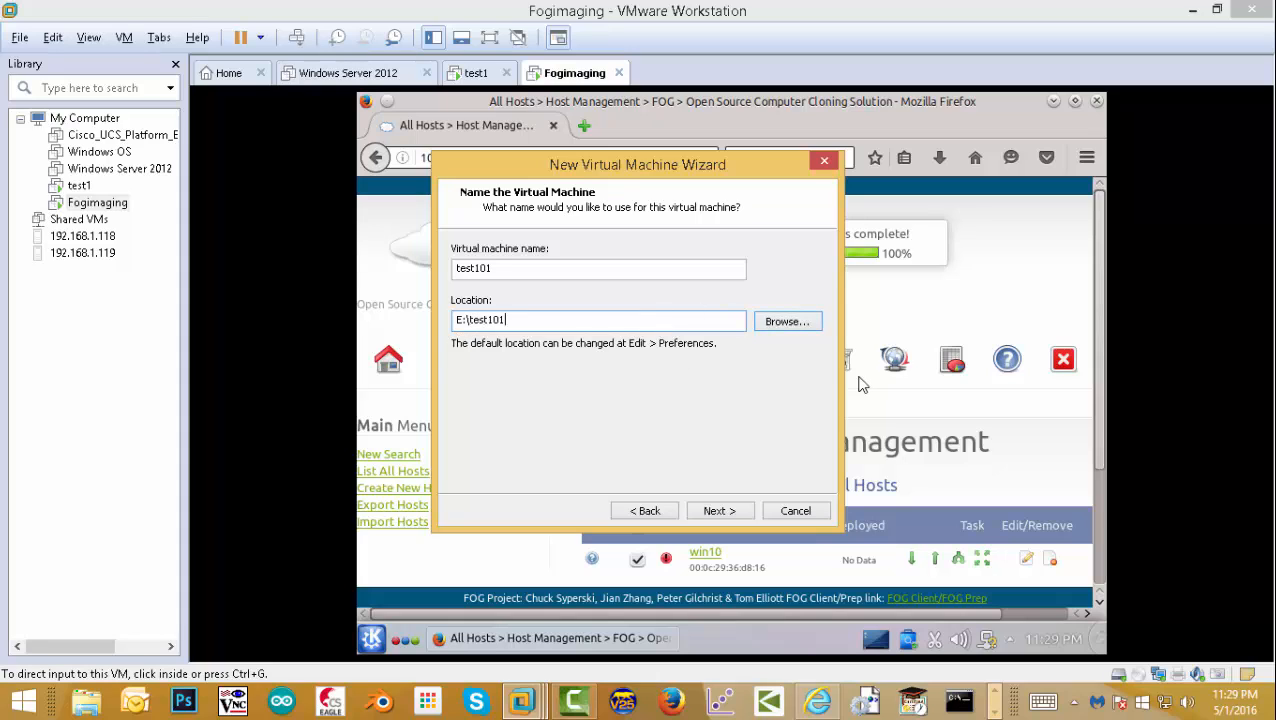
{"action": "left_click", "coordinate": [719, 511]}
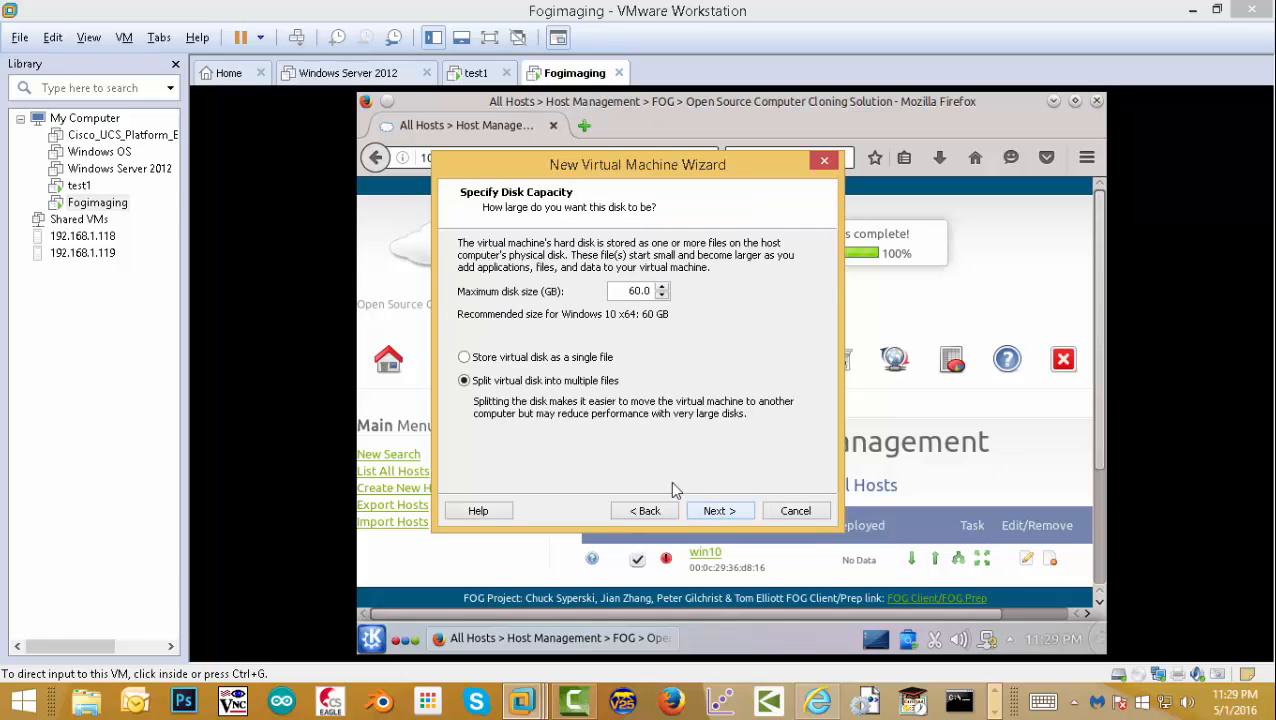
{"action": "left_click", "coordinate": [526, 358]}
{"action": "left_click", "coordinate": [718, 512]}
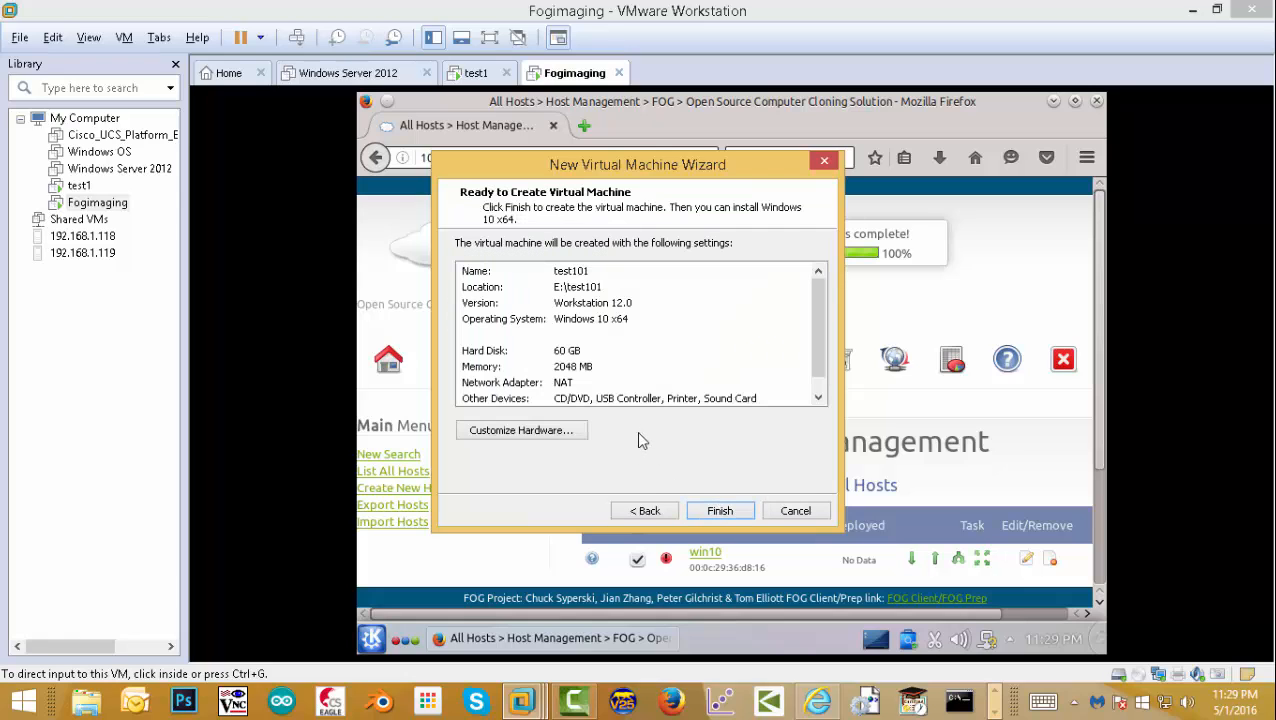
- Put the network adapter on LAN segment Kubuntu101 and finish creating test101
{"action": "left_click", "coordinate": [528, 432]}
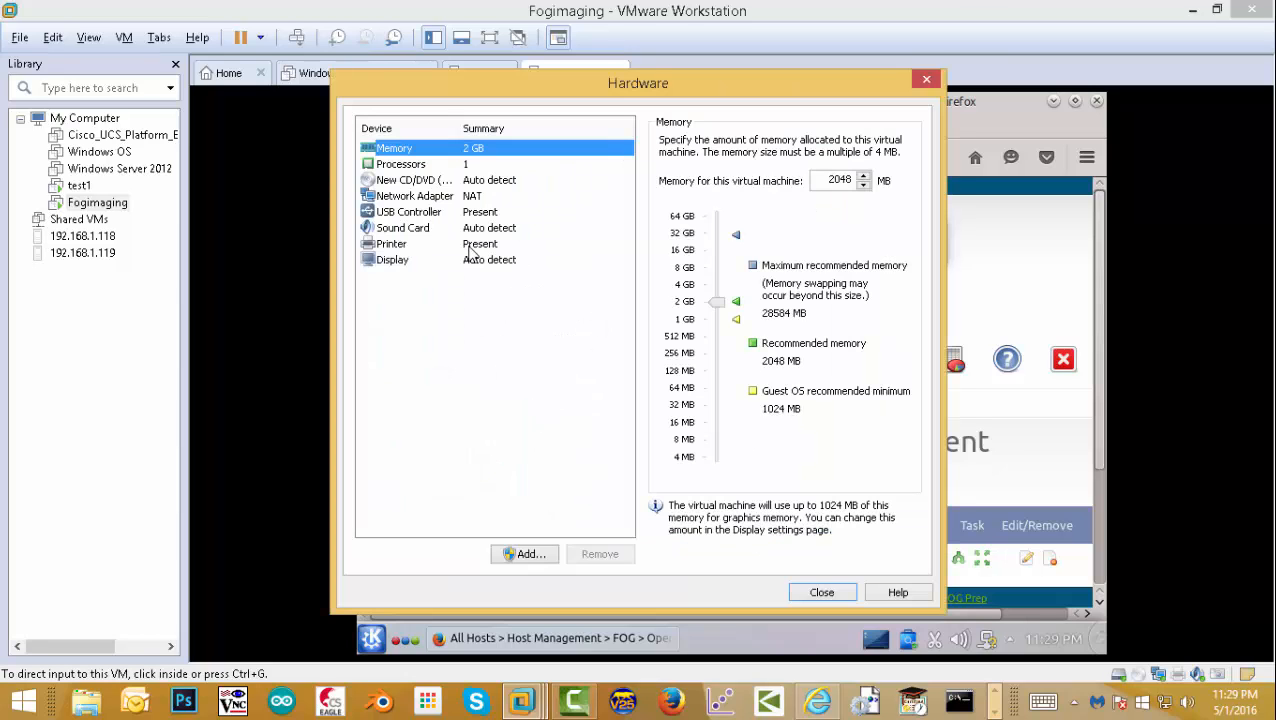
{"action": "left_click", "coordinate": [424, 198]}
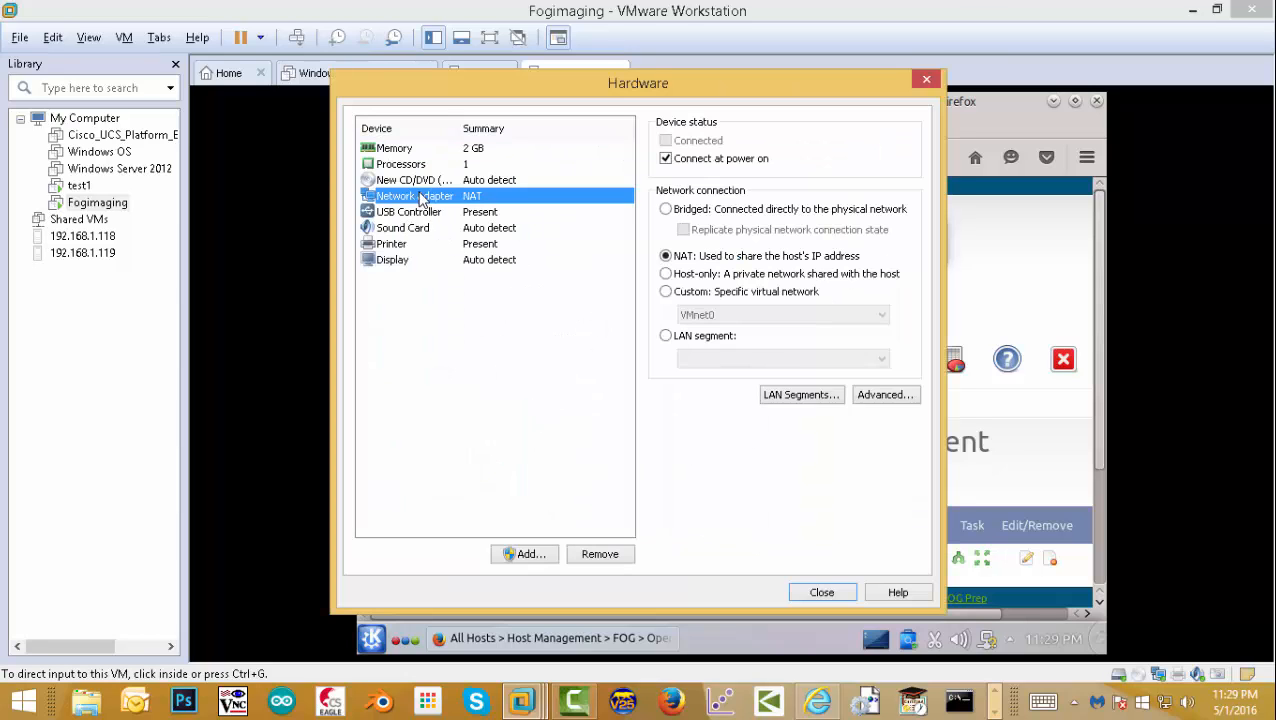
{"action": "left_click", "coordinate": [667, 337]}
{"action": "left_click", "coordinate": [692, 359]}
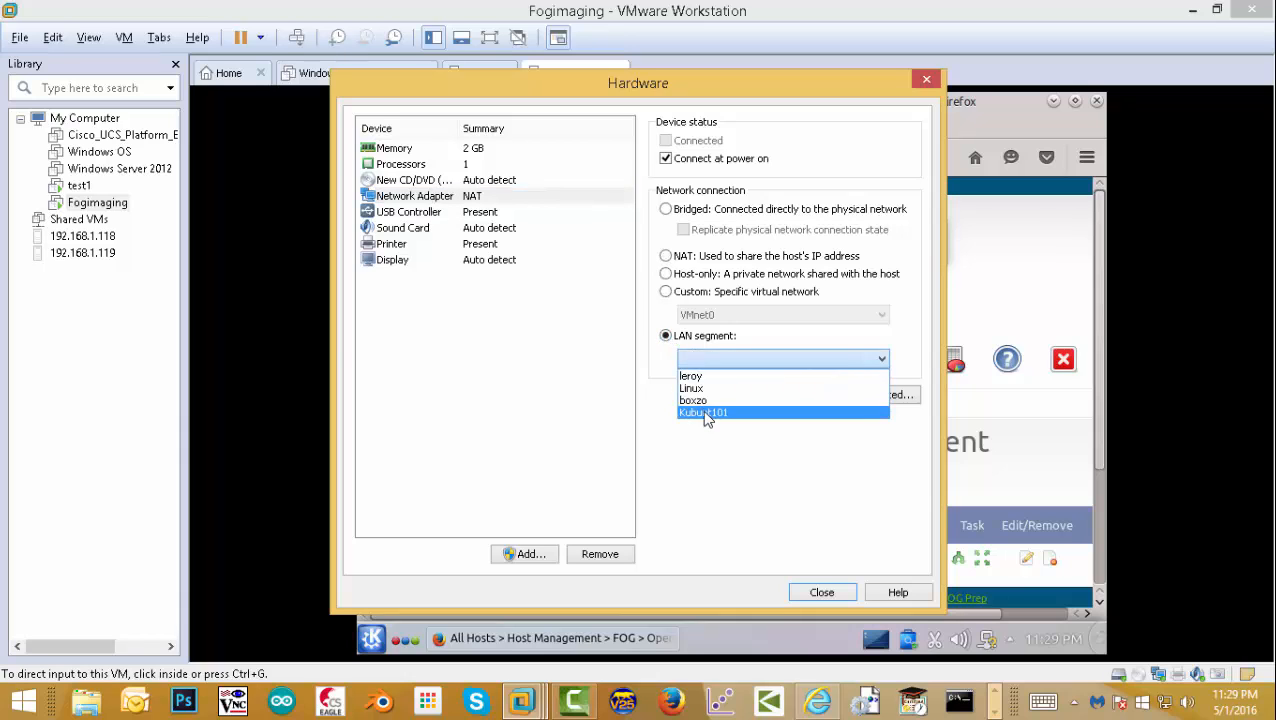
{"action": "left_click", "coordinate": [705, 413]}
{"action": "left_click", "coordinate": [826, 596]}
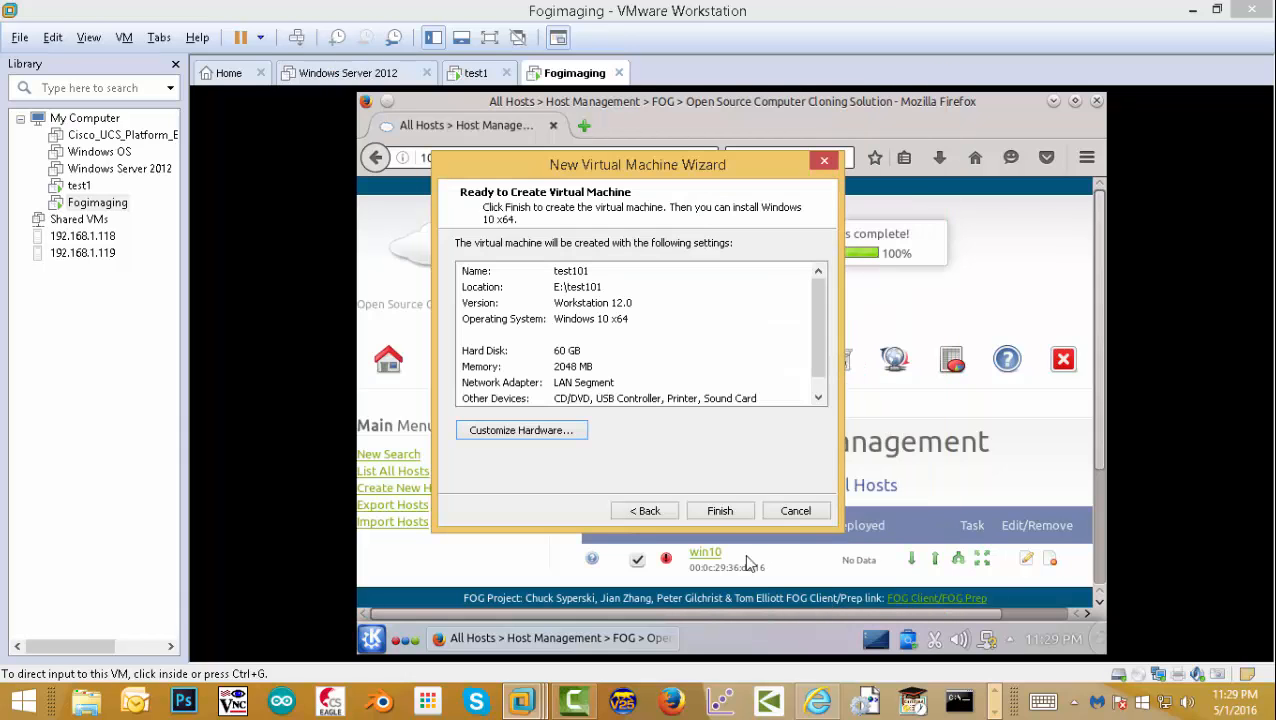
{"action": "left_click", "coordinate": [720, 511]}
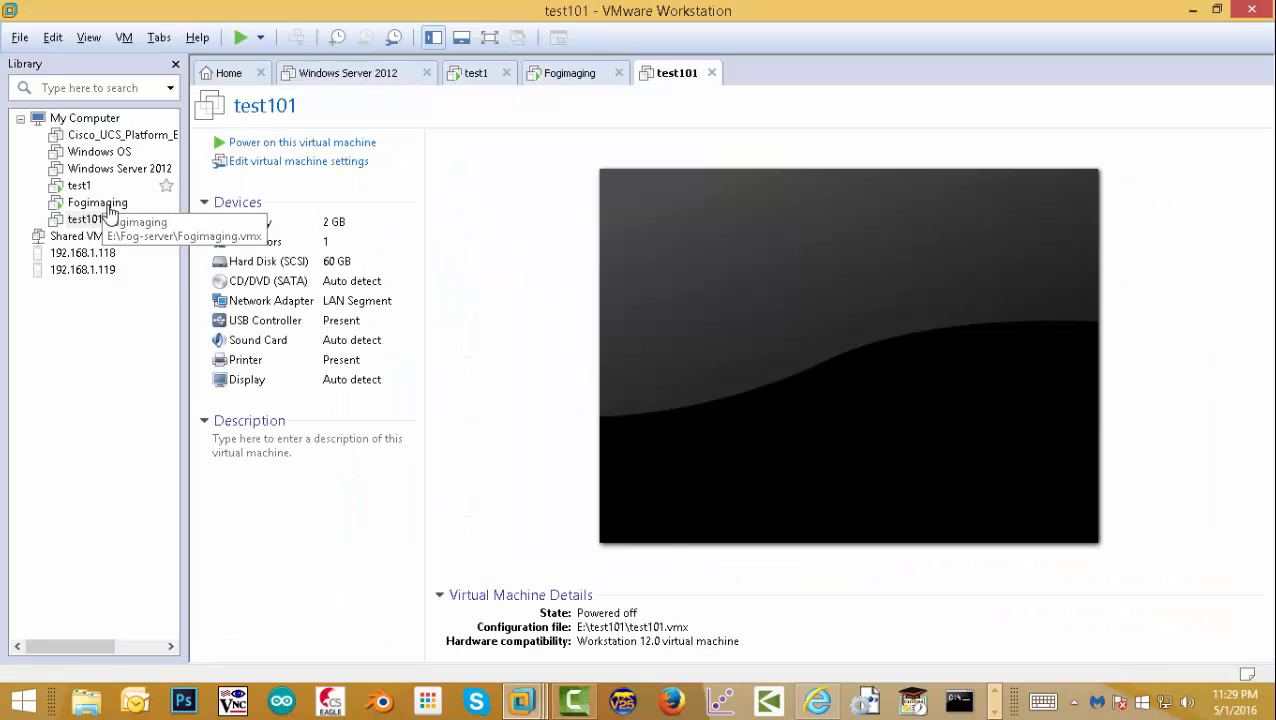
- Power on test101, choose Perform Full Host Registration, and register hostname youtube-clone
{"action": "left_click", "coordinate": [85, 221]}
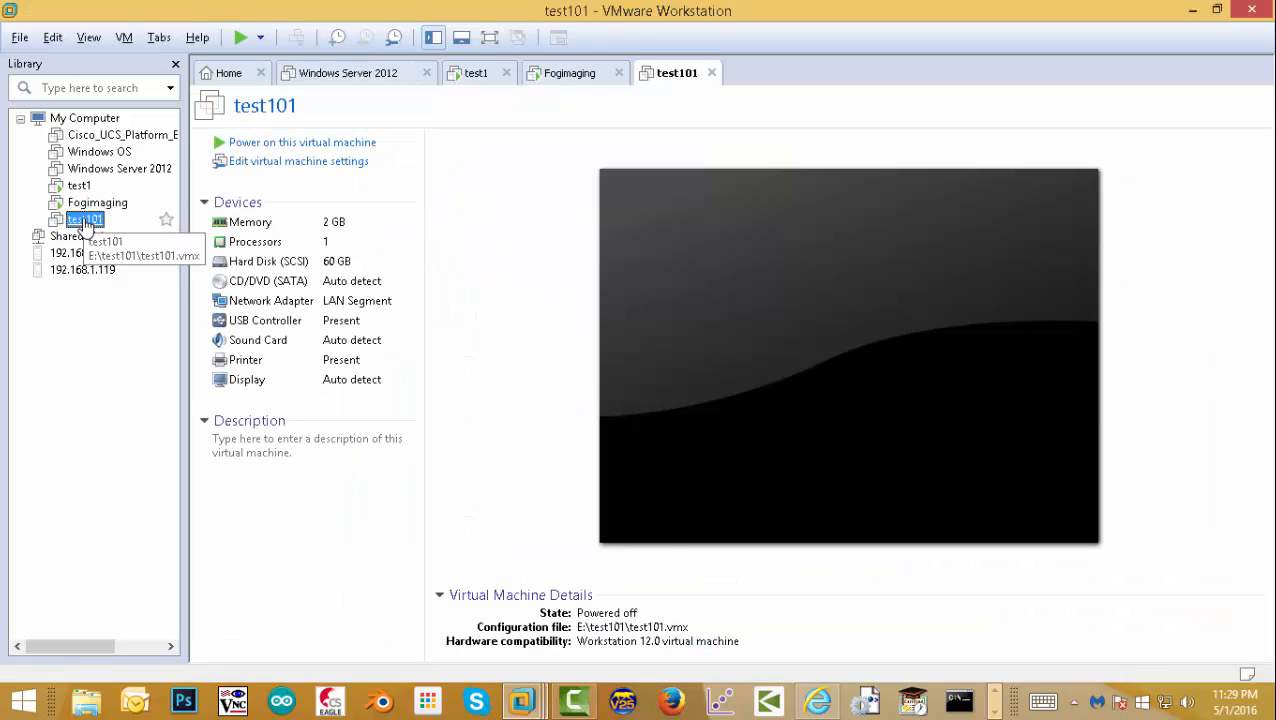
{"action": "left_click", "coordinate": [238, 145]}
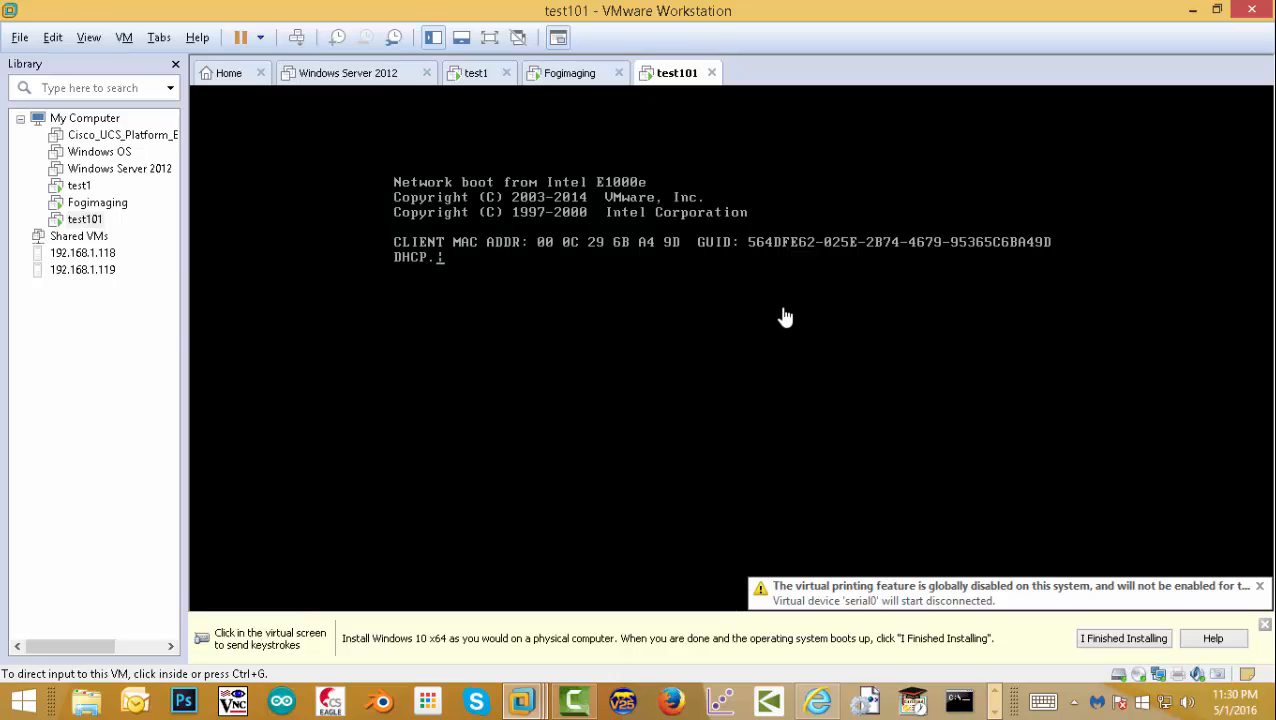
{"action": "left_click", "coordinate": [785, 317]}
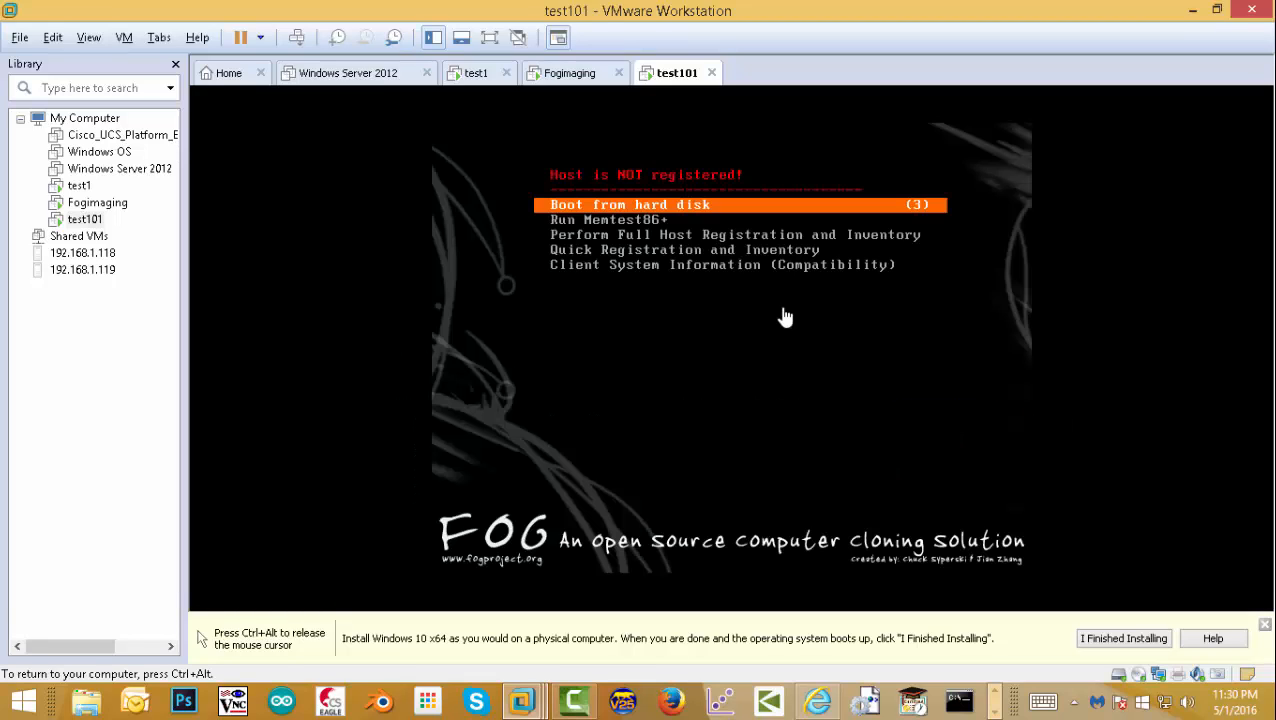
{"action": "key", "text": "Down"}
{"action": "key", "text": "Down"}
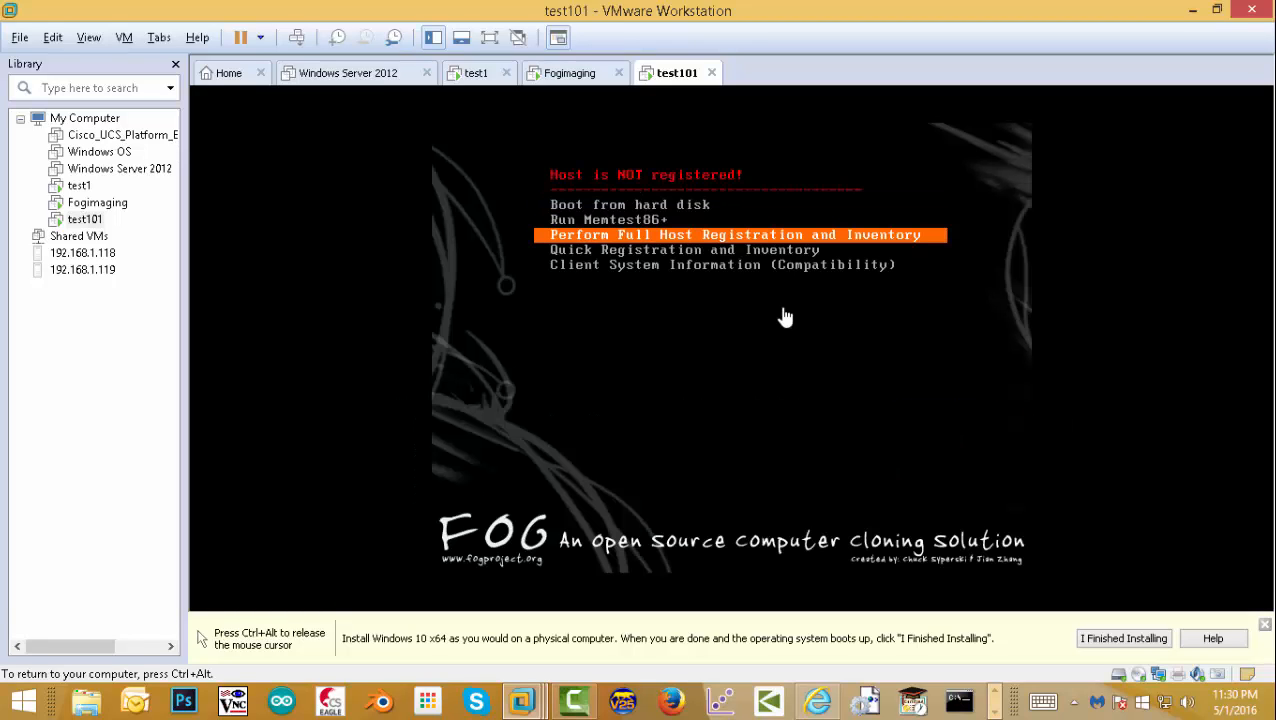
{"action": "key", "text": "Return"}
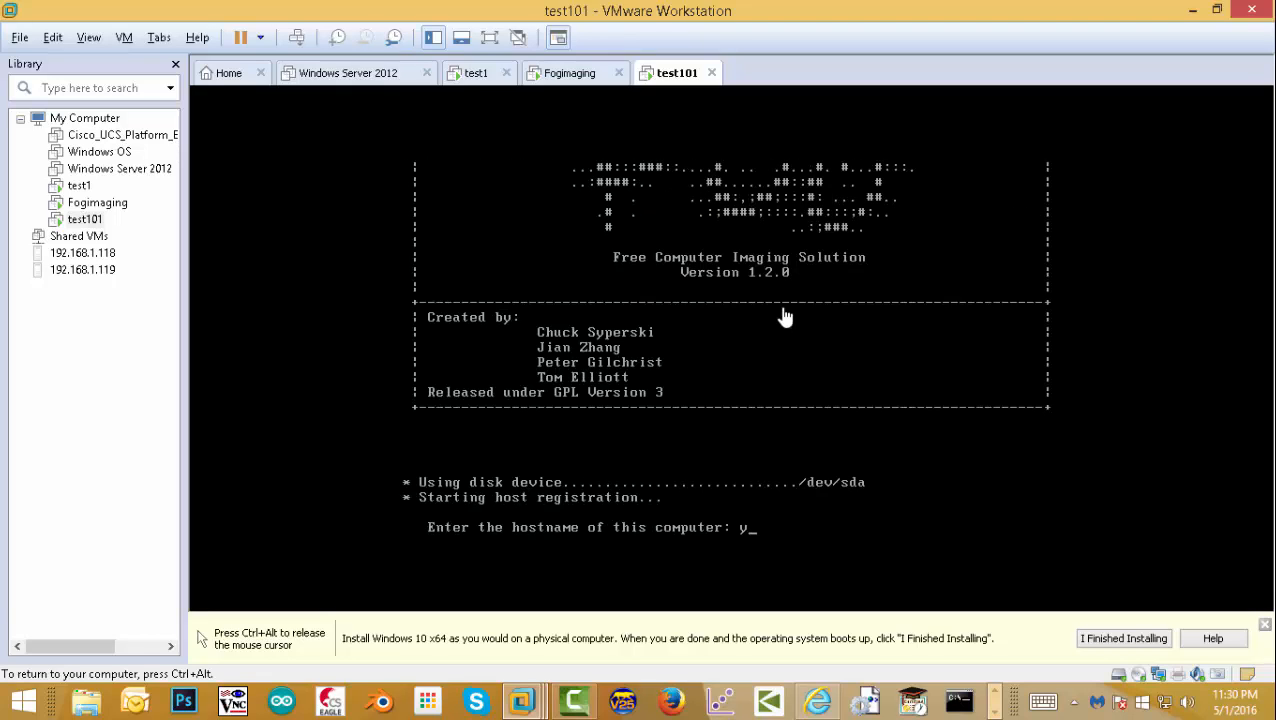
{"action": "type", "text": "outube-clone"}
{"action": "key", "text": "Return"}
{"action": "key", "text": "Return"}
{"action": "key", "text": "Return"}
{"action": "key", "text": "Return"}
{"action": "key", "text": "Return"}
{"action": "key", "text": "Return"}
{"action": "key", "text": "Return"}
{"action": "key", "text": "Return"}
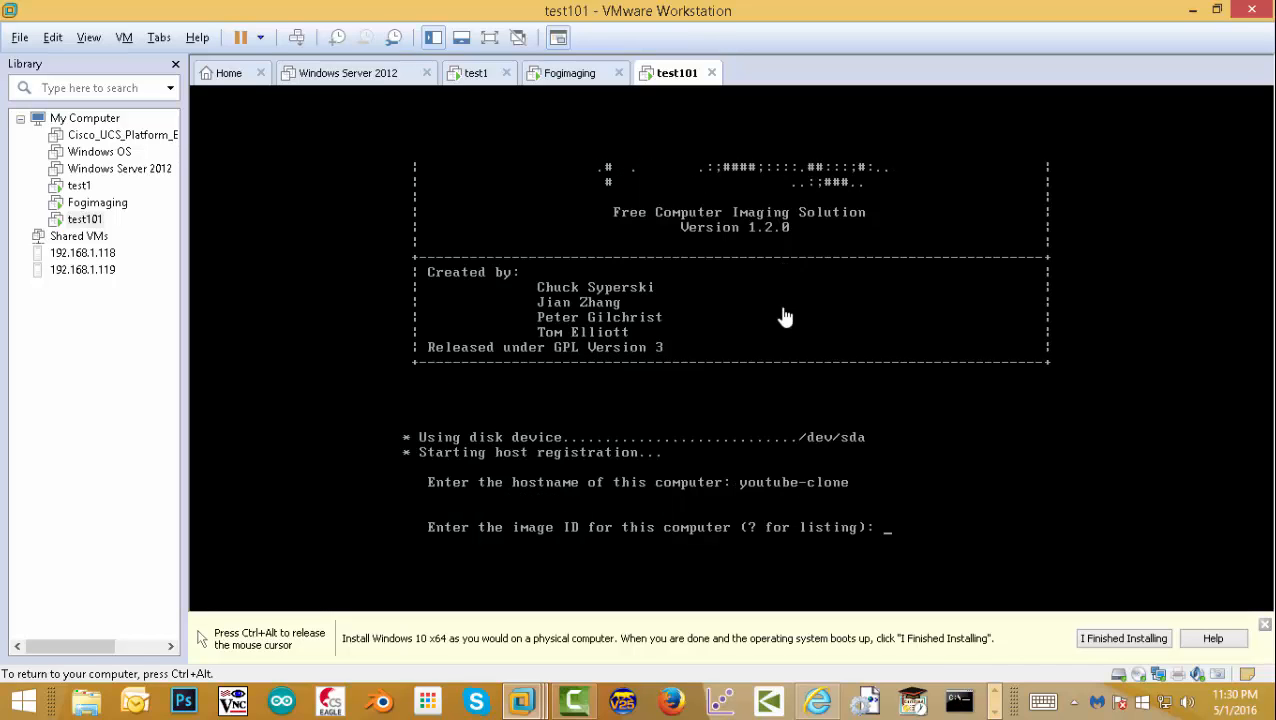
{"action": "key", "text": "Return"}
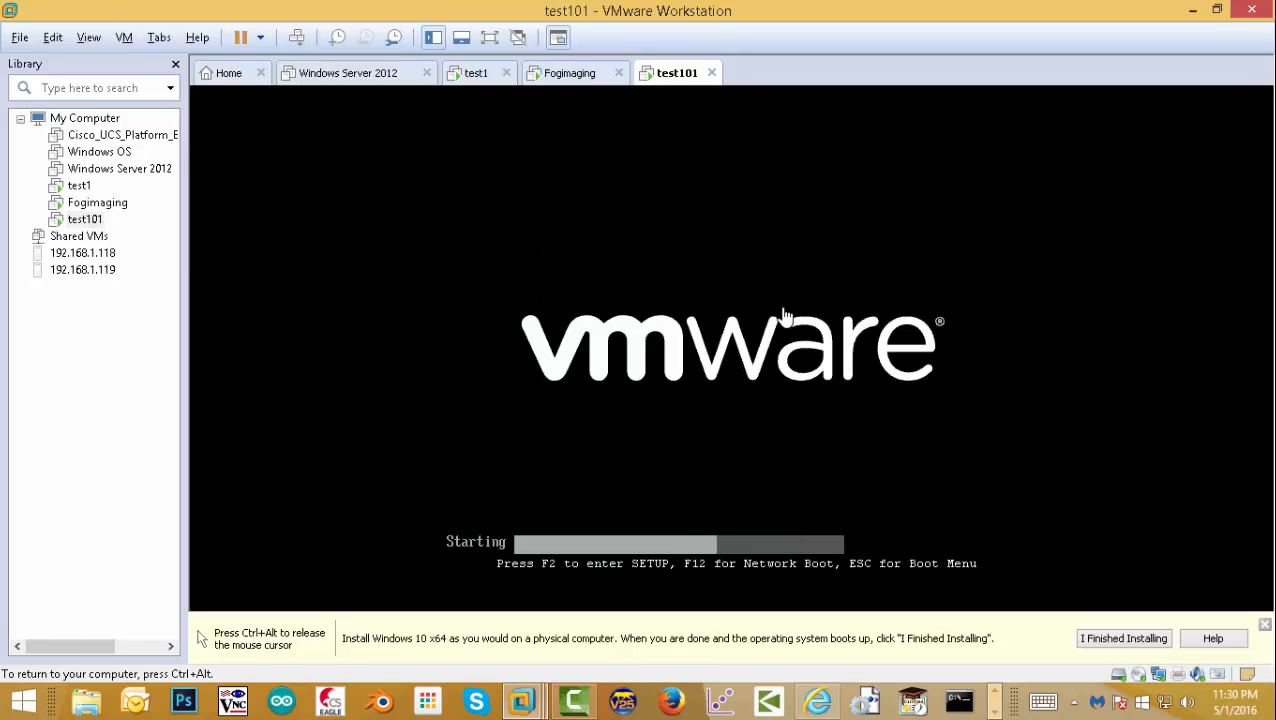
- Assign image win10 - (1) to host youtube-clone and update it
{"action": "left_click", "coordinate": [95, 203]}
{"action": "left_click", "coordinate": [400, 472]}
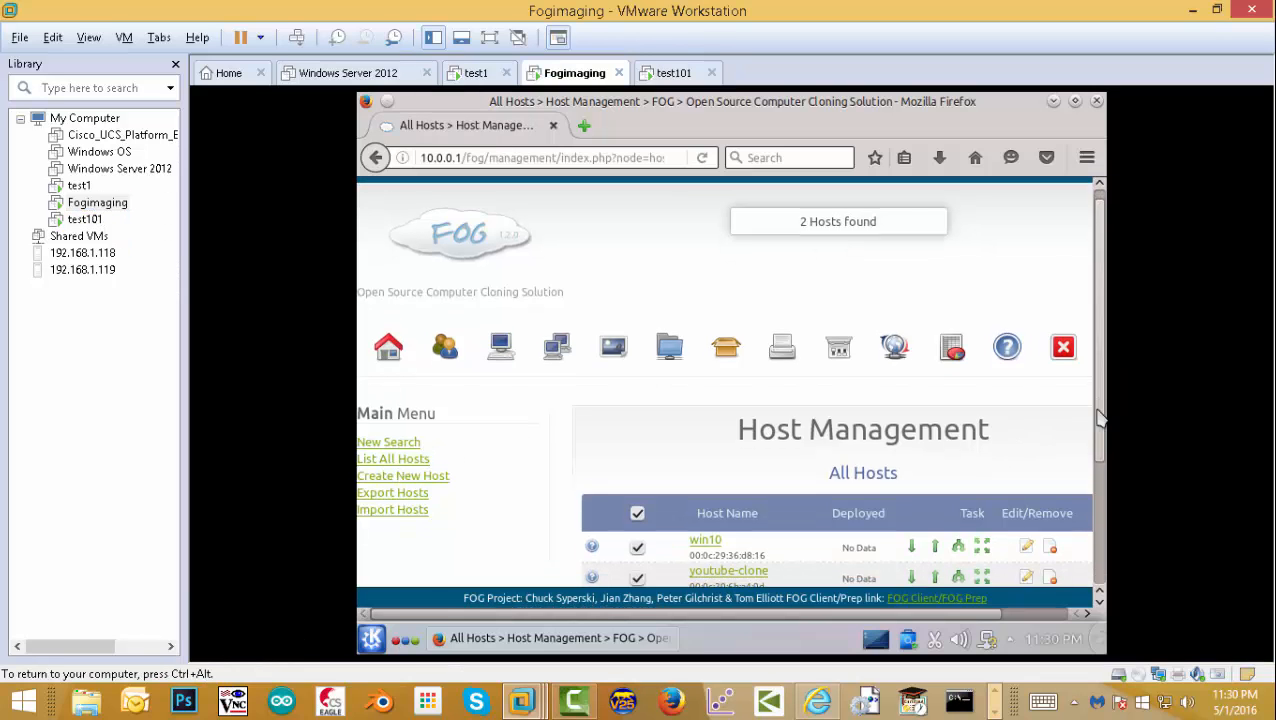
{"action": "scroll", "coordinate": [1099, 418], "scroll_direction": "down", "scroll_amount": 3}
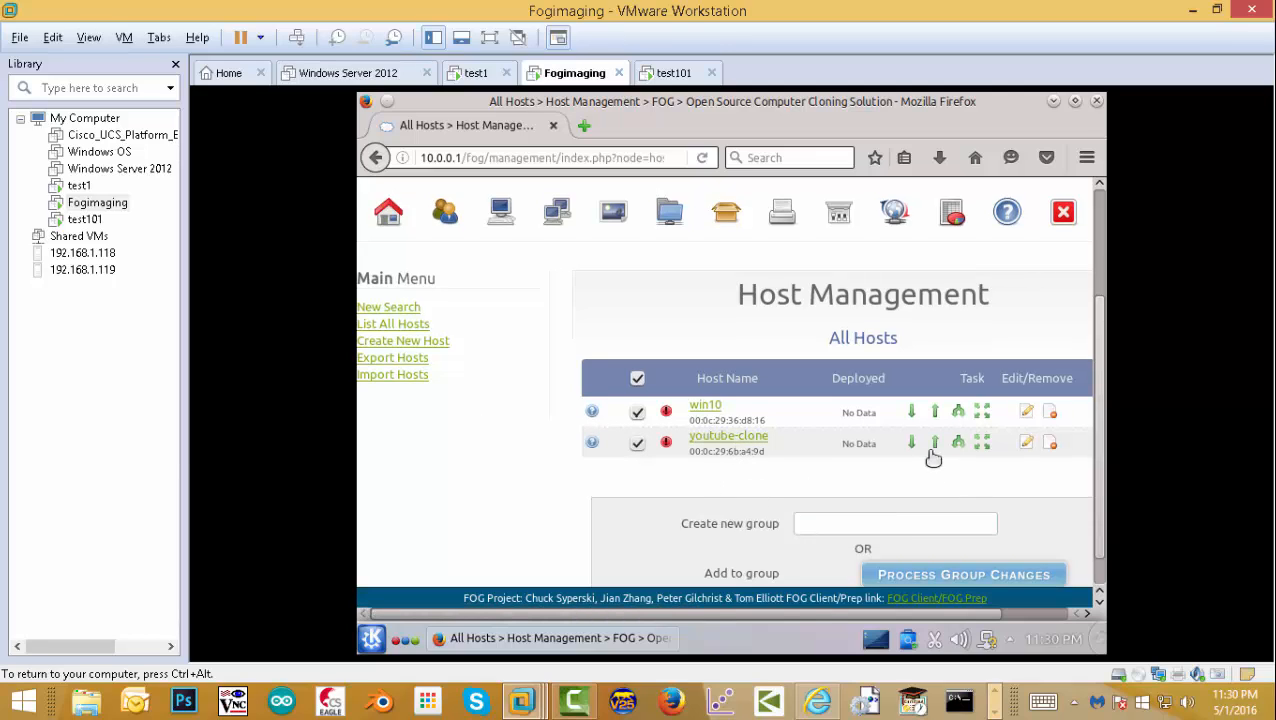
{"action": "left_click", "coordinate": [1027, 444]}
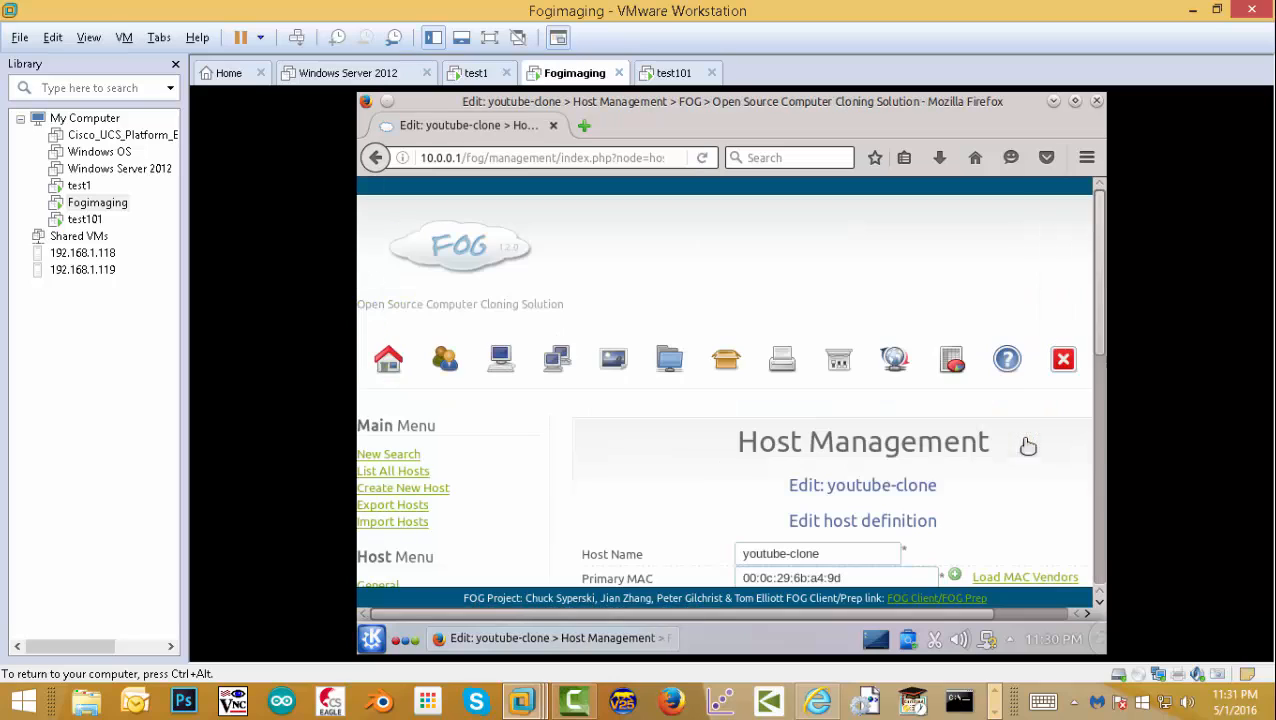
{"action": "scroll", "coordinate": [1100, 338], "scroll_direction": "down", "scroll_amount": 5}
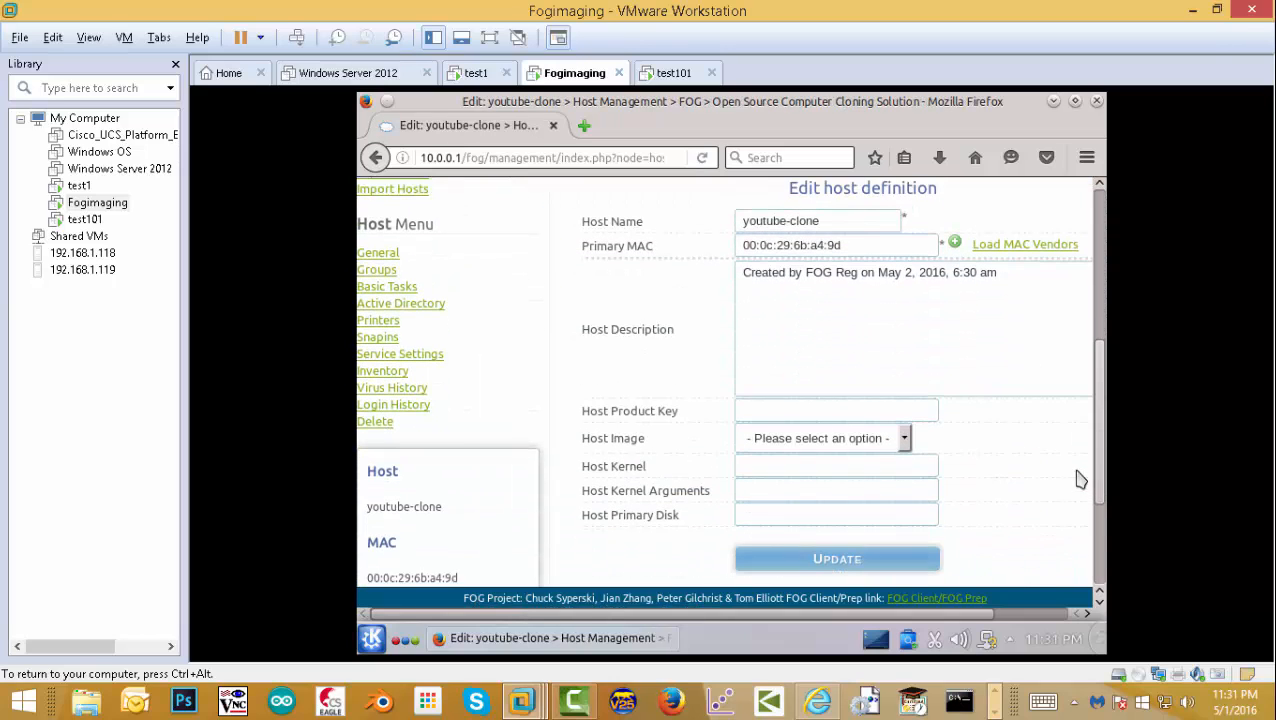
{"action": "left_click", "coordinate": [906, 432]}
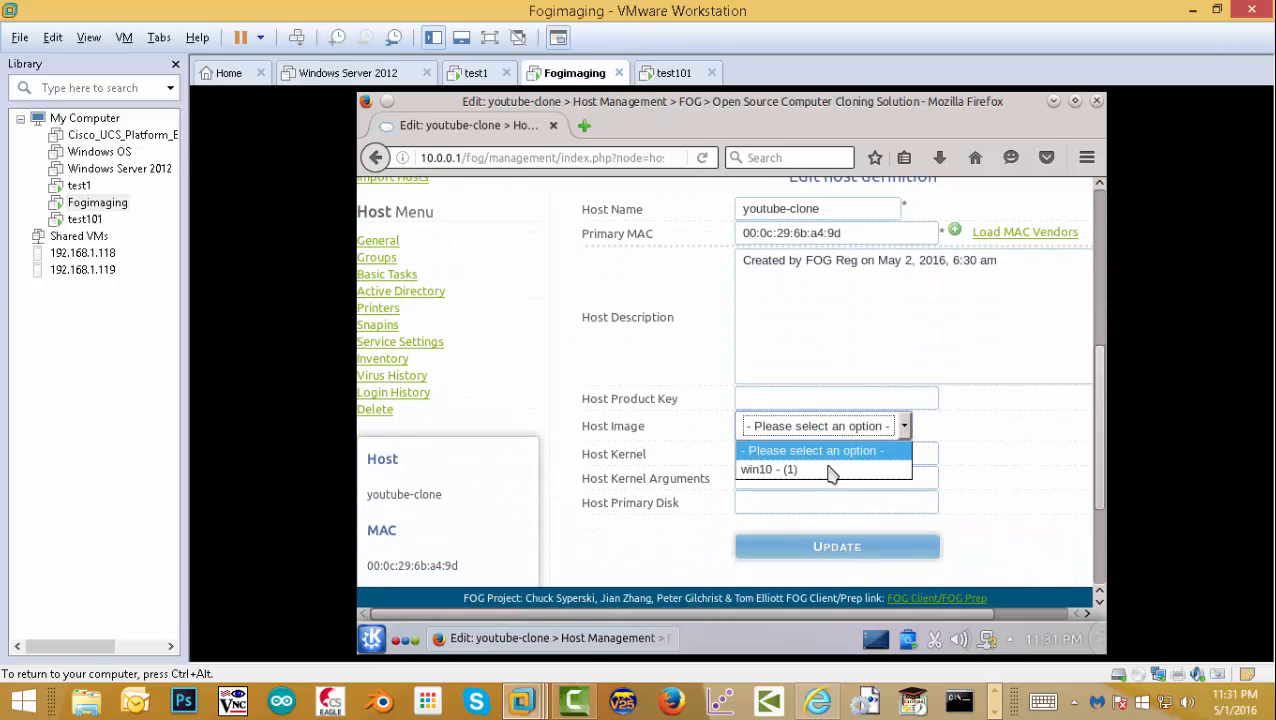
{"action": "left_click", "coordinate": [791, 476]}
{"action": "left_click", "coordinate": [800, 551]}
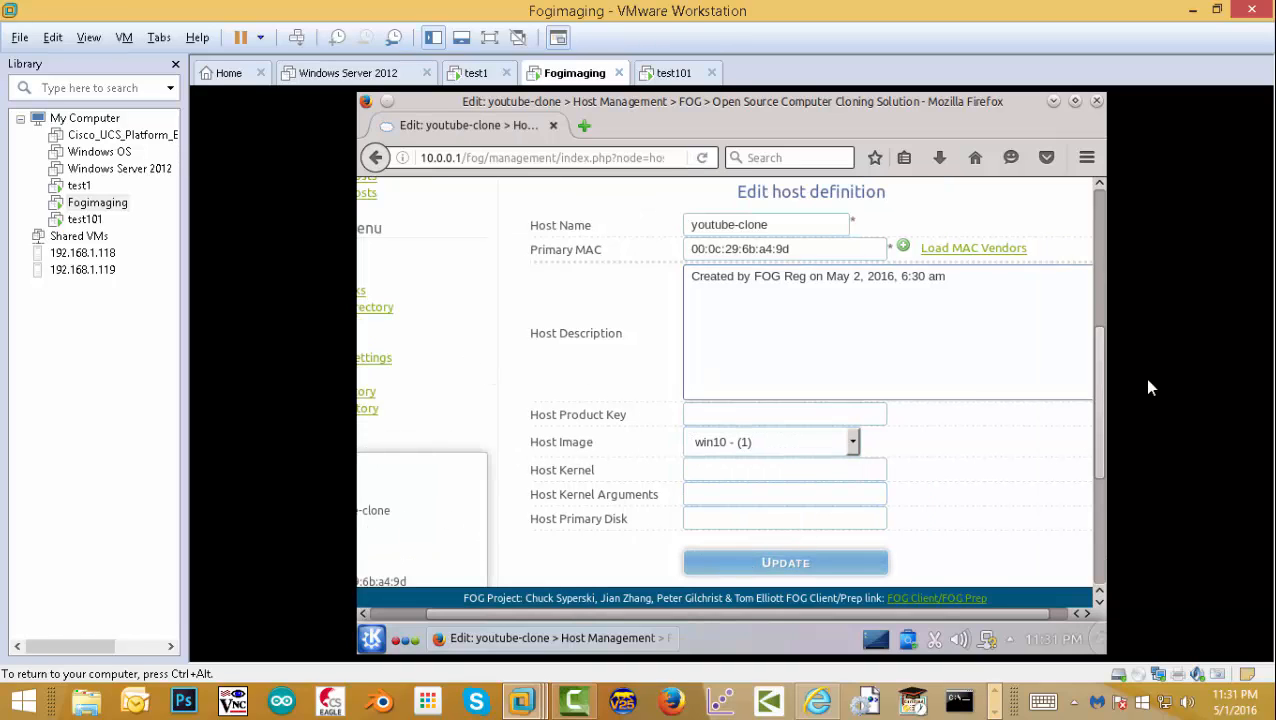
{"action": "left_click_drag", "start_coordinate": [1105, 362], "coordinate": [1108, 215]}
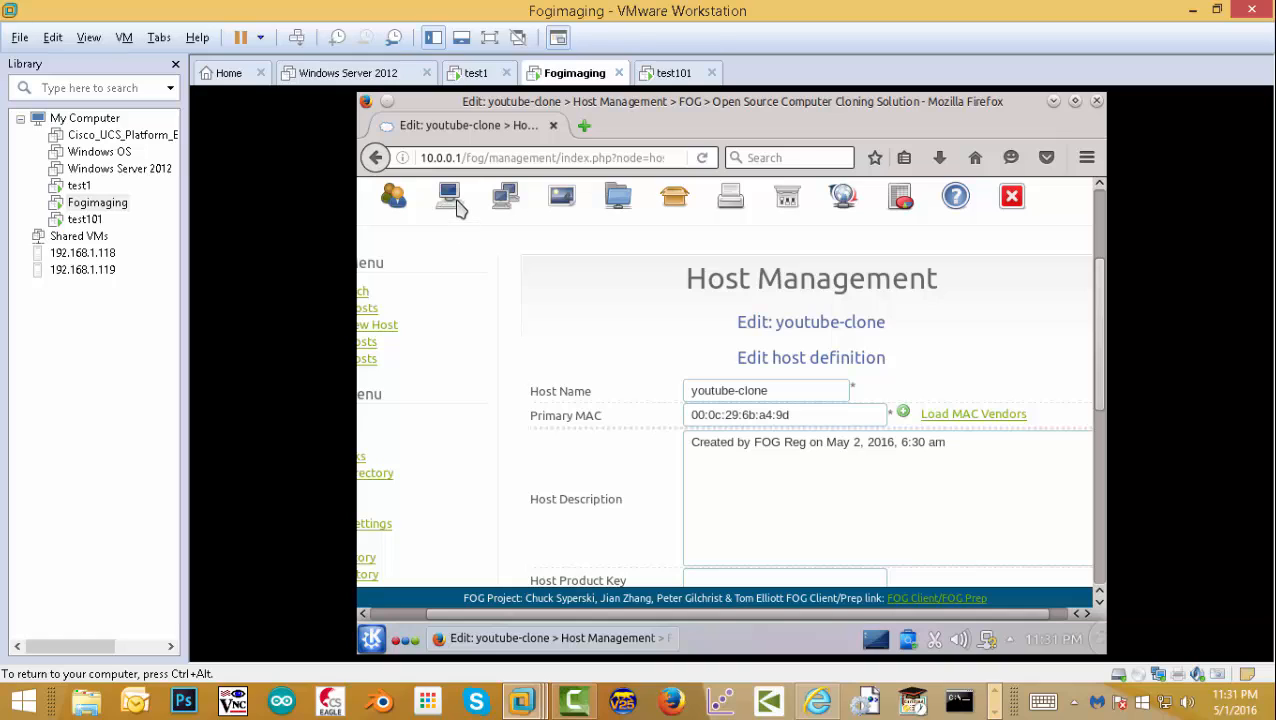
{"action": "scroll", "coordinate": [850, 280], "scroll_direction": "up", "scroll_amount": 3}
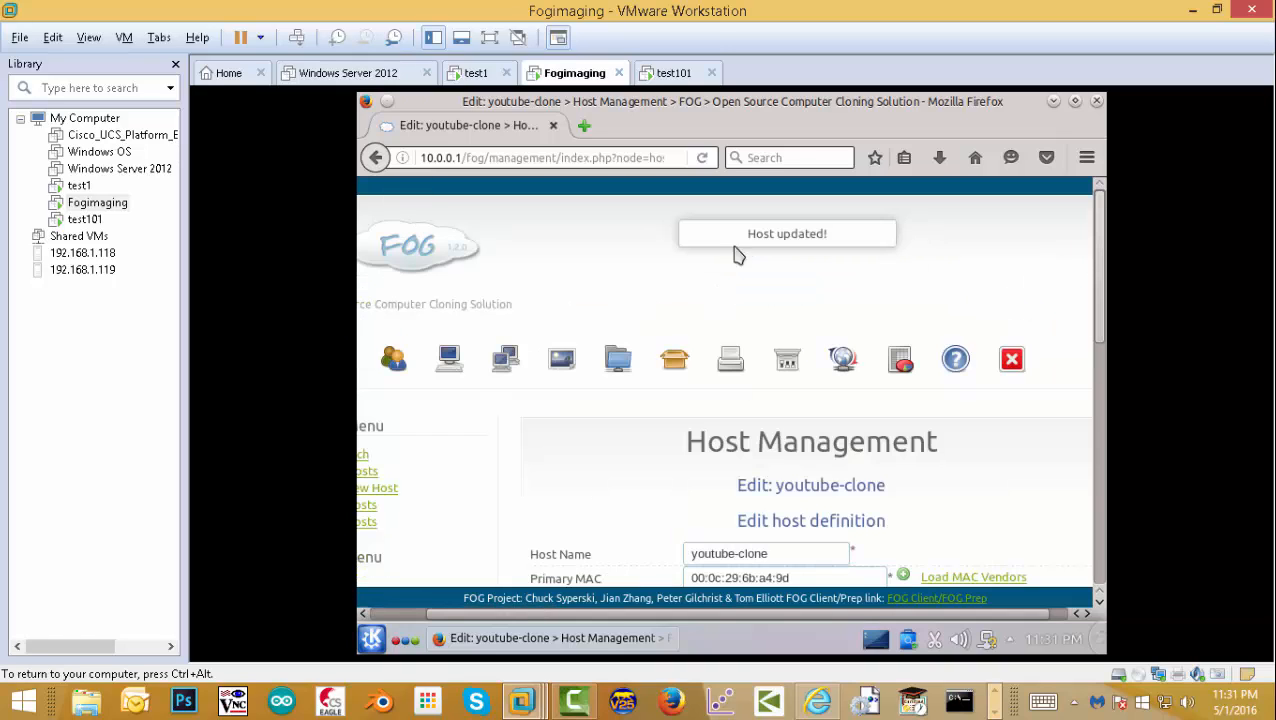
{"action": "left_click", "coordinate": [447, 365]}
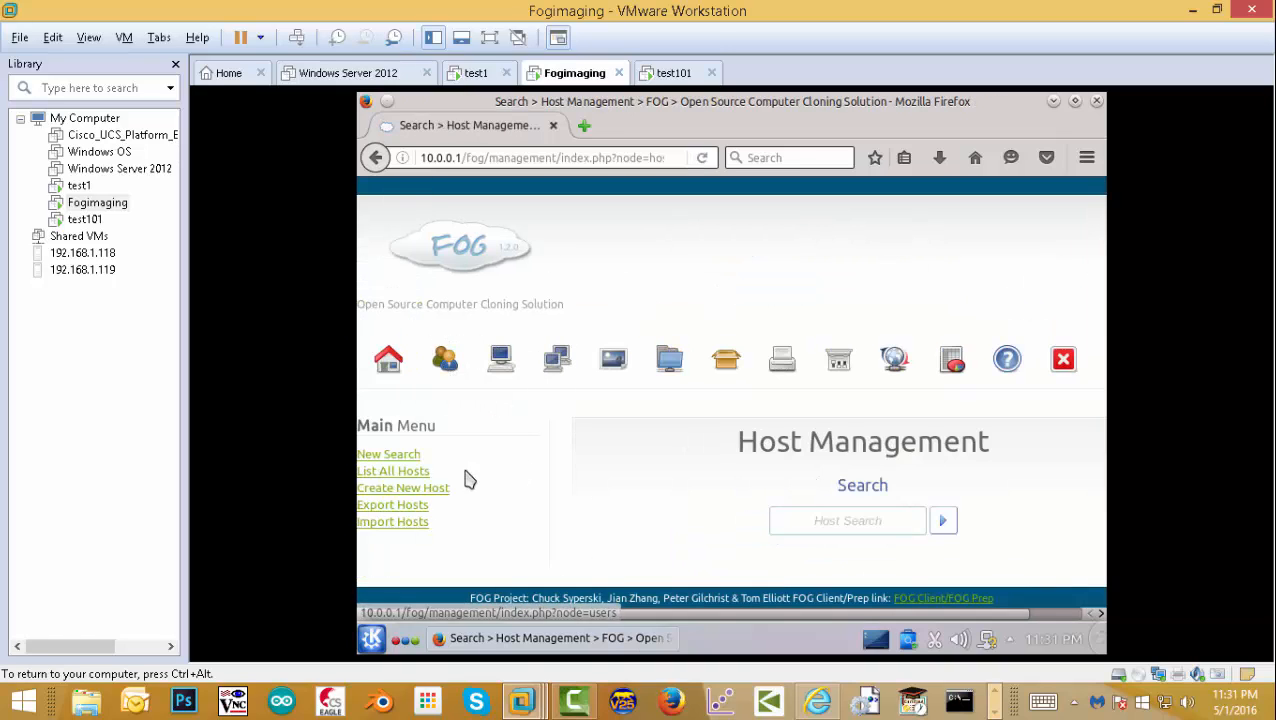
- Create a download task deploying win10 to youtube-clone and view it under Active Tasks
{"action": "left_click", "coordinate": [410, 472]}
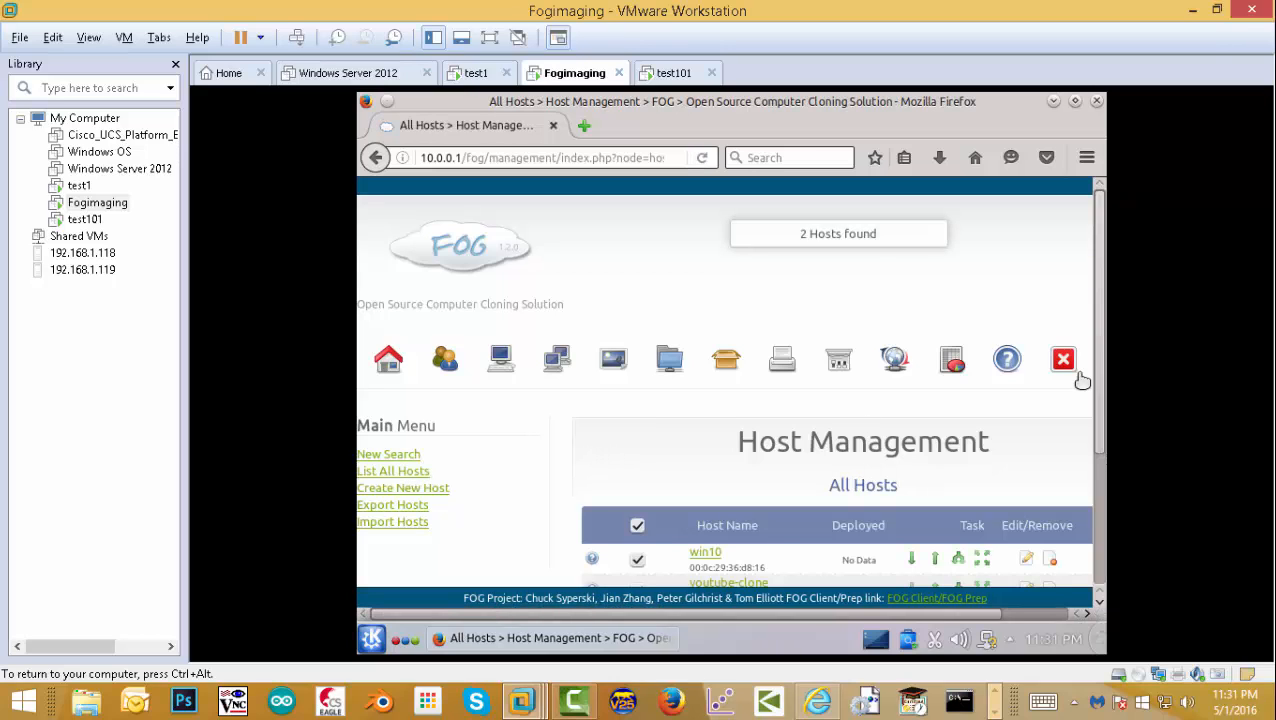
{"action": "scroll", "coordinate": [1097, 450], "scroll_direction": "down", "scroll_amount": 1}
{"action": "scroll", "coordinate": [1097, 450], "scroll_direction": "down", "scroll_amount": 1}
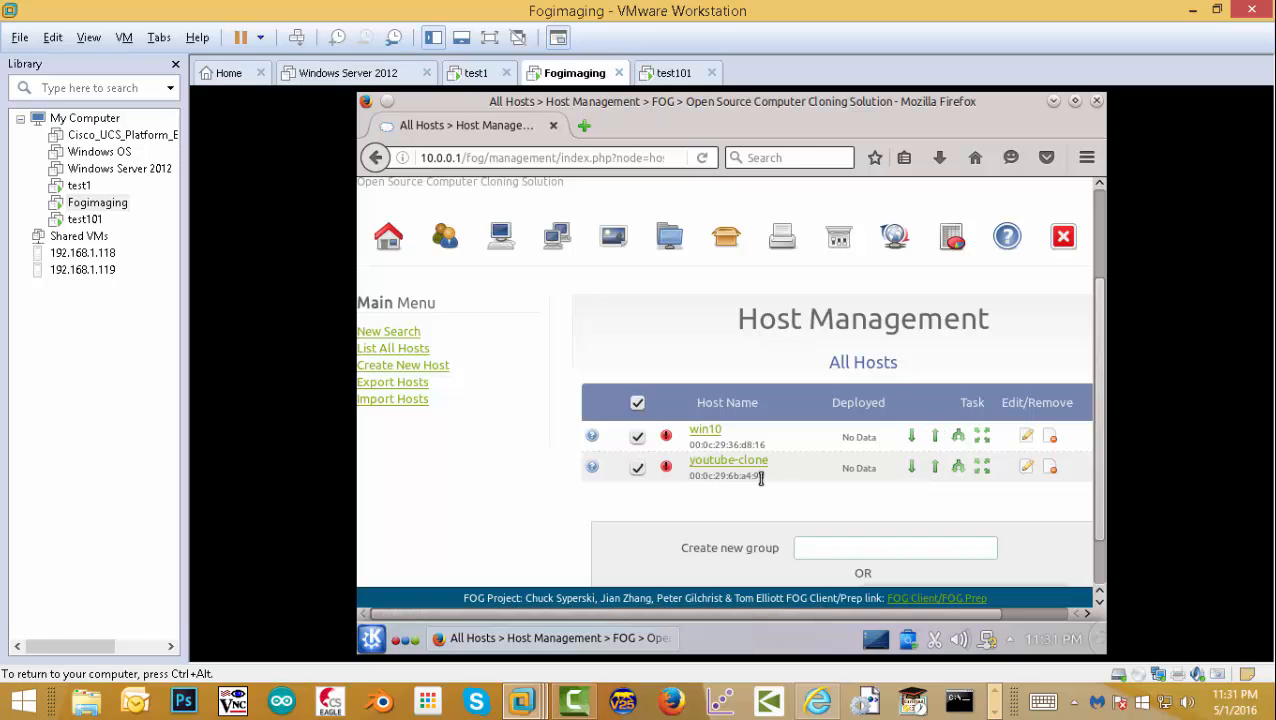
{"action": "left_click", "coordinate": [910, 468]}
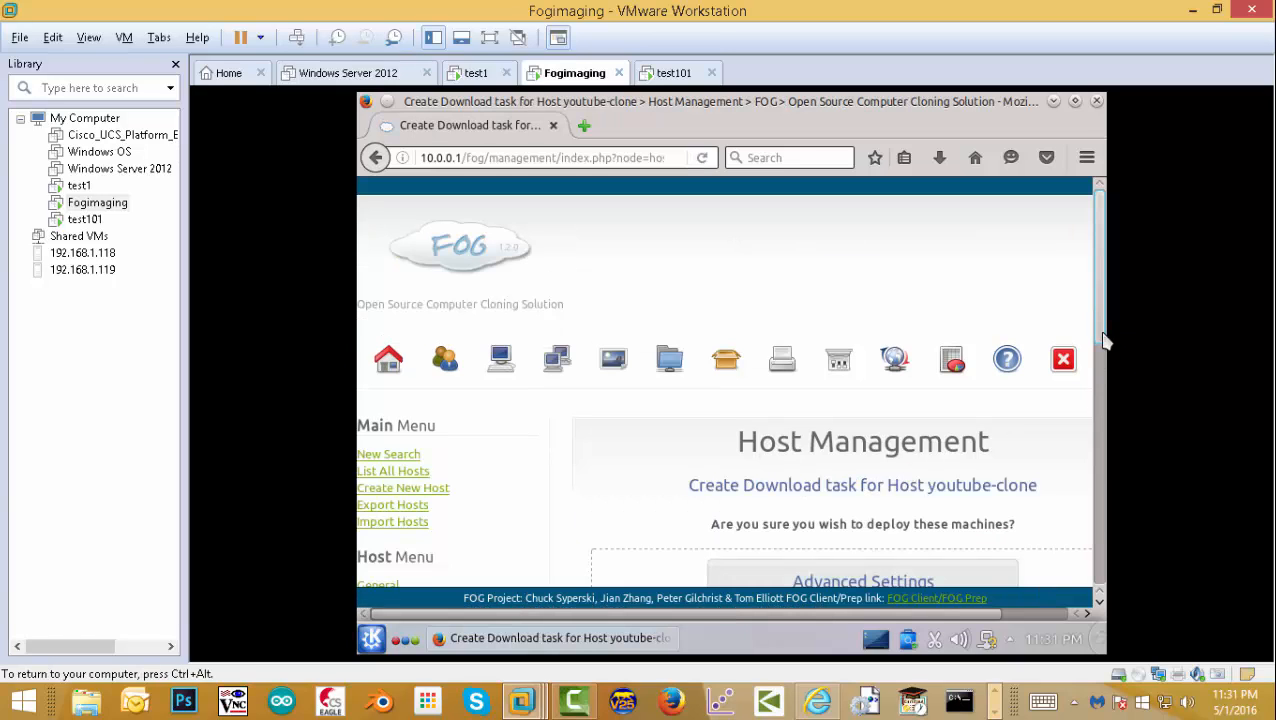
{"action": "left_click_drag", "start_coordinate": [1101, 340], "coordinate": [949, 488]}
{"action": "left_click", "coordinate": [860, 543]}
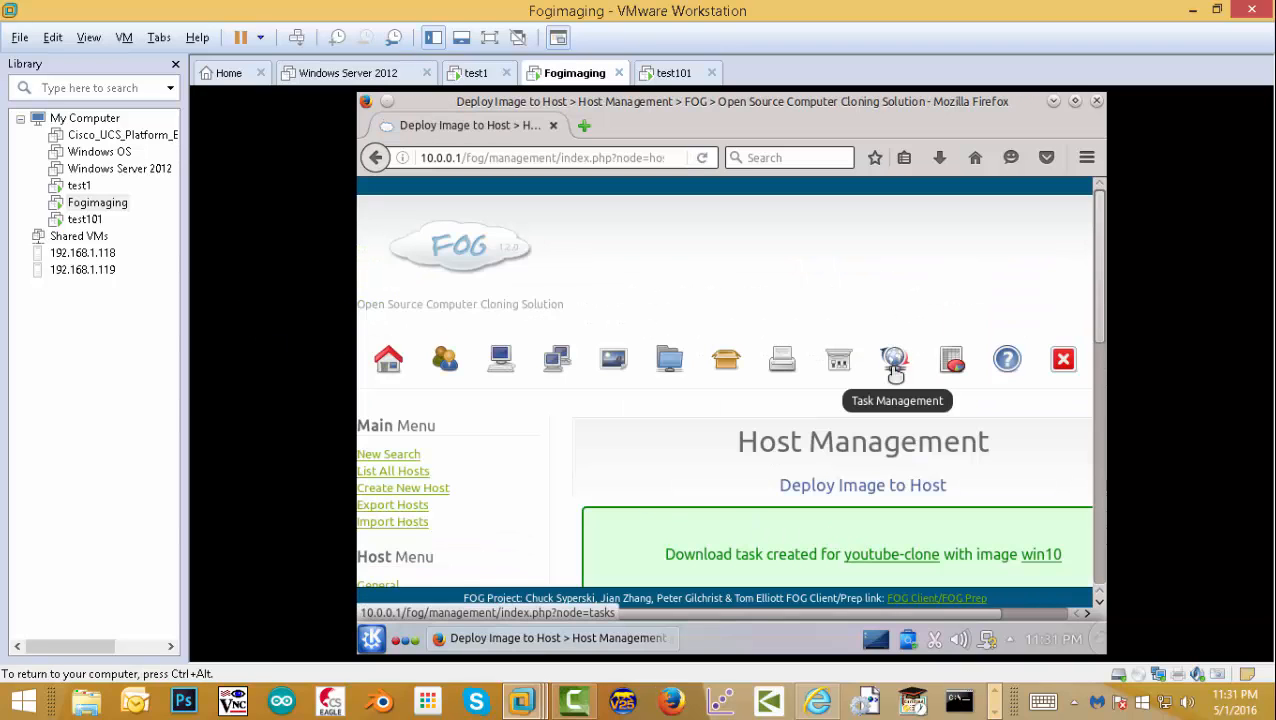
{"action": "left_click", "coordinate": [955, 365]}
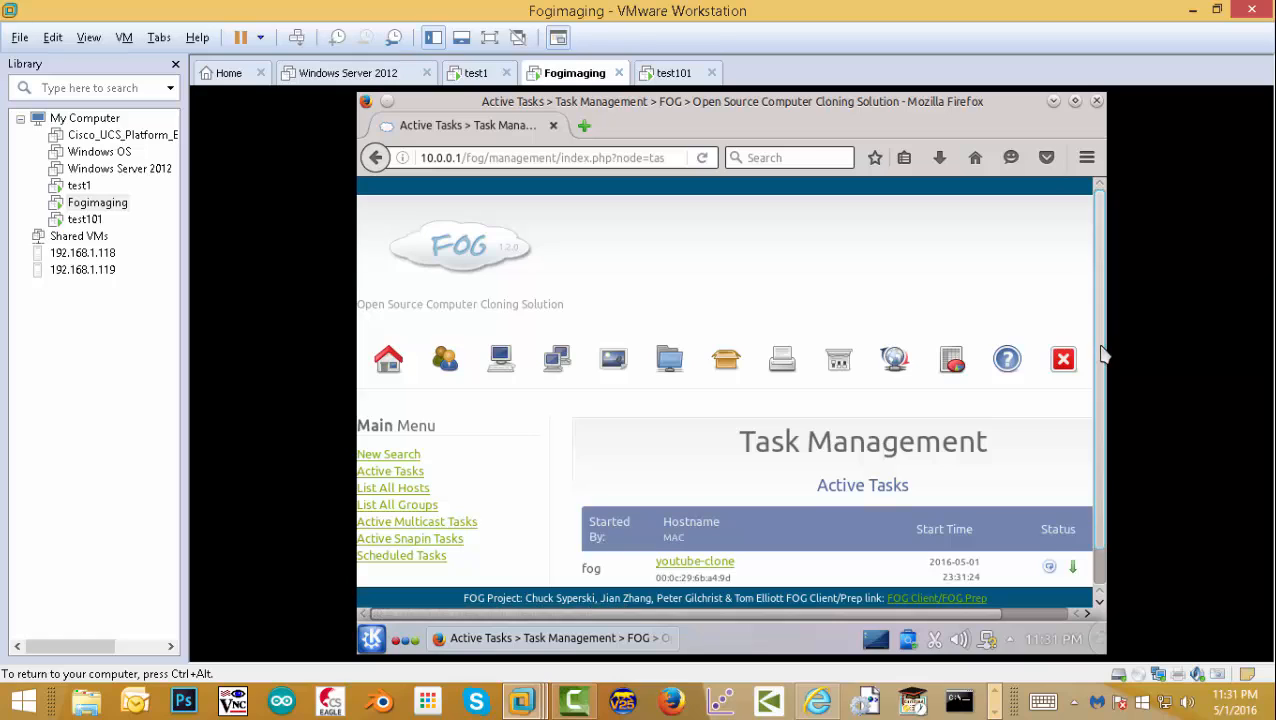
{"action": "scroll", "coordinate": [1098, 400], "scroll_direction": "down", "scroll_amount": 1}
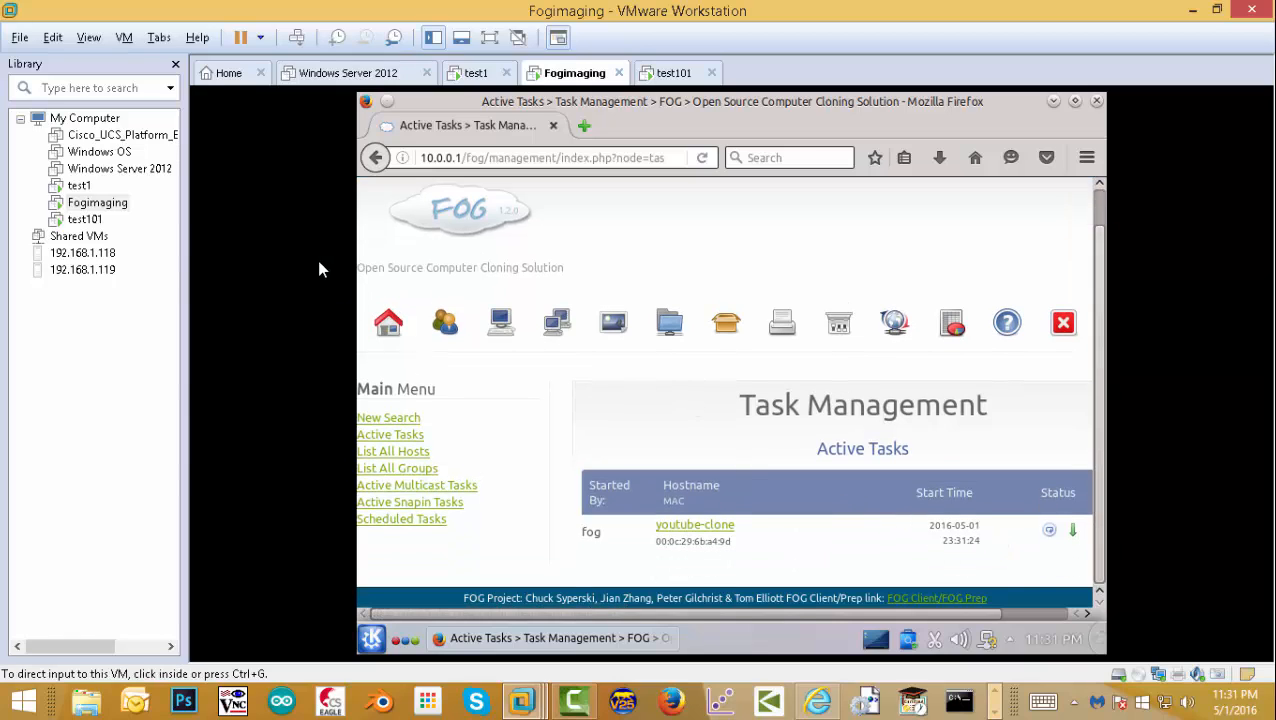
- Shut down test101's guest and power it back on to PXE-boot the Partclone restore
{"action": "left_click", "coordinate": [85, 219]}
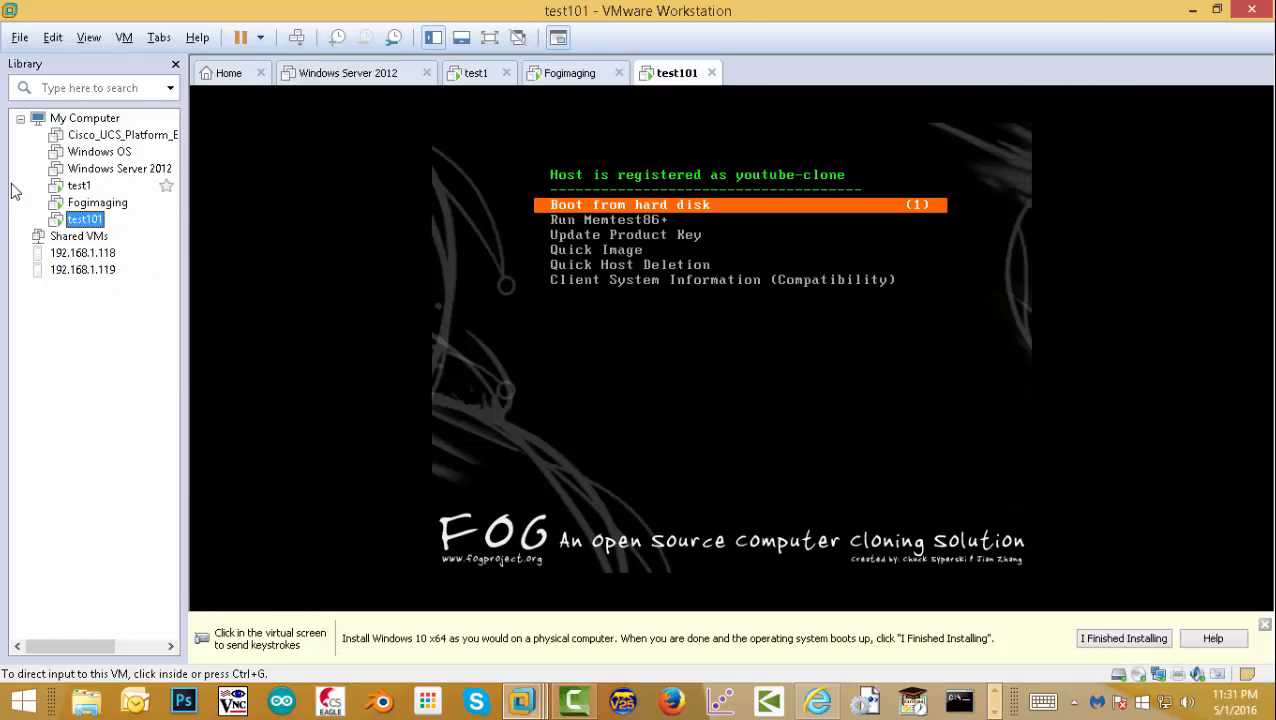
{"action": "right_click", "coordinate": [80, 222]}
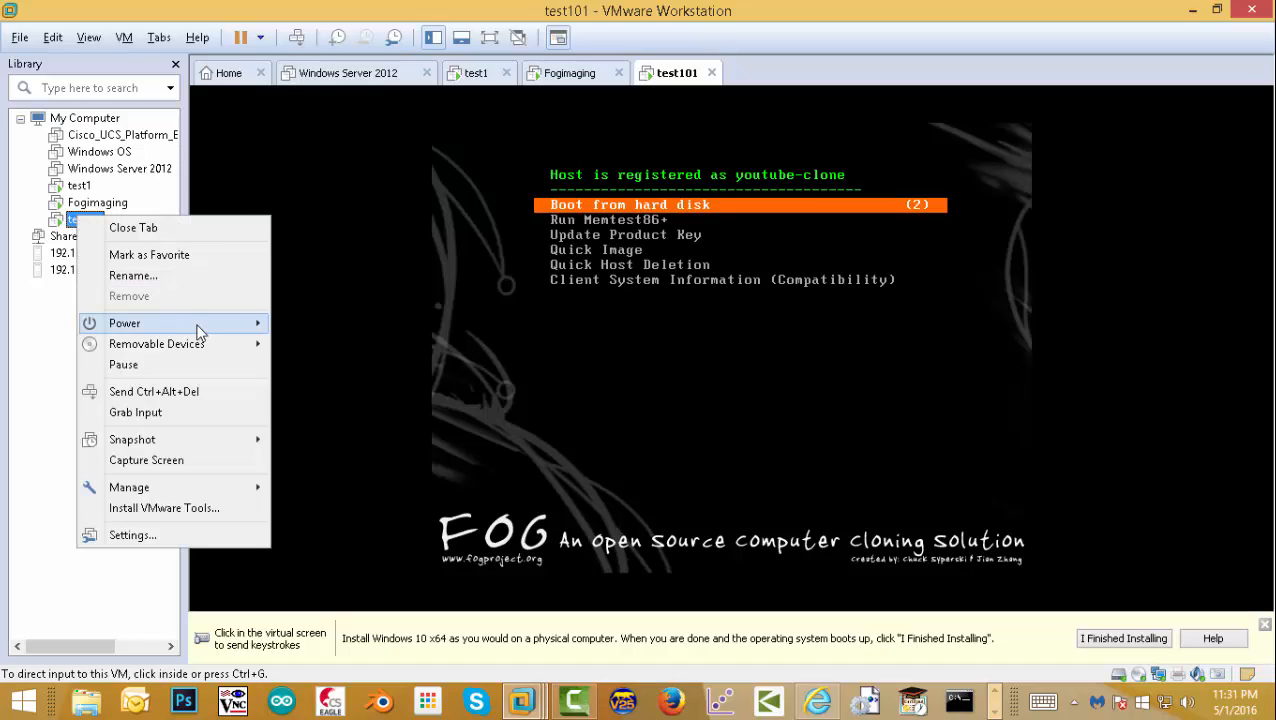
{"action": "left_click", "coordinate": [381, 345]}
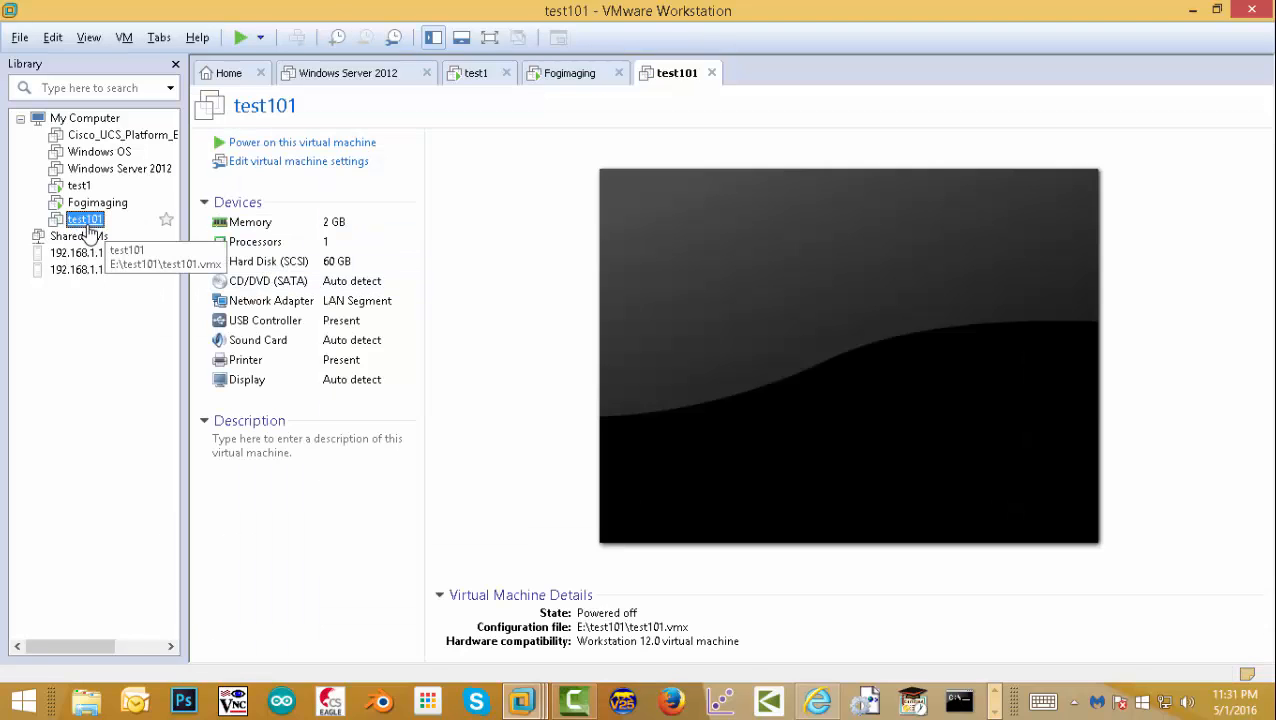
{"action": "left_click", "coordinate": [230, 142]}
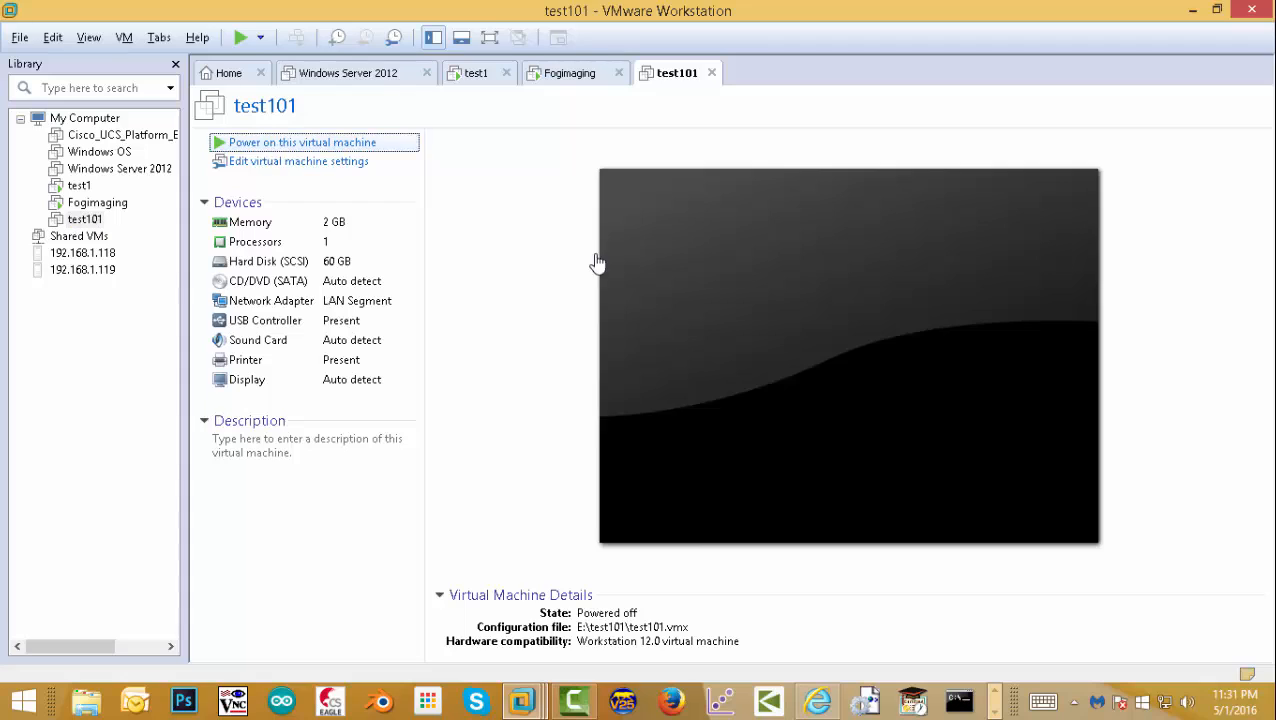
{"action": "left_click", "coordinate": [606, 255]}
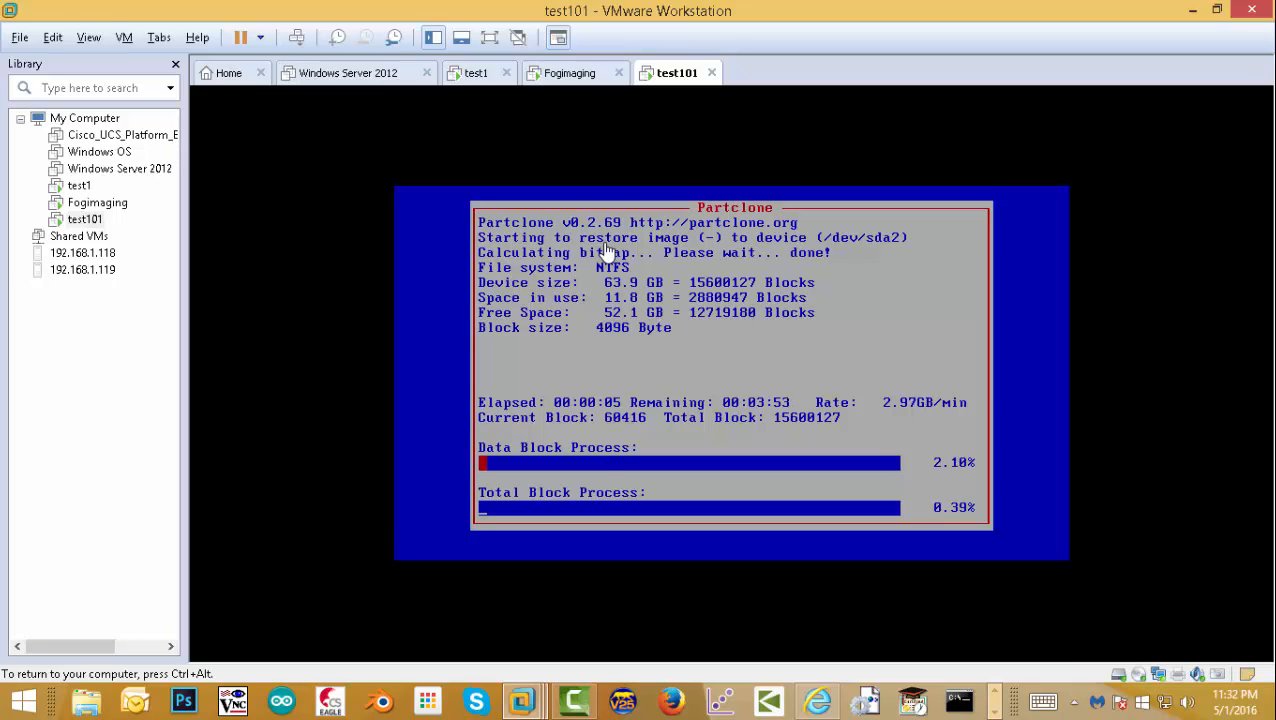
- Release input to the host at the Windows 10 lock screen and use the taskbar
{"action": "key", "text": "ctrl+alt"}
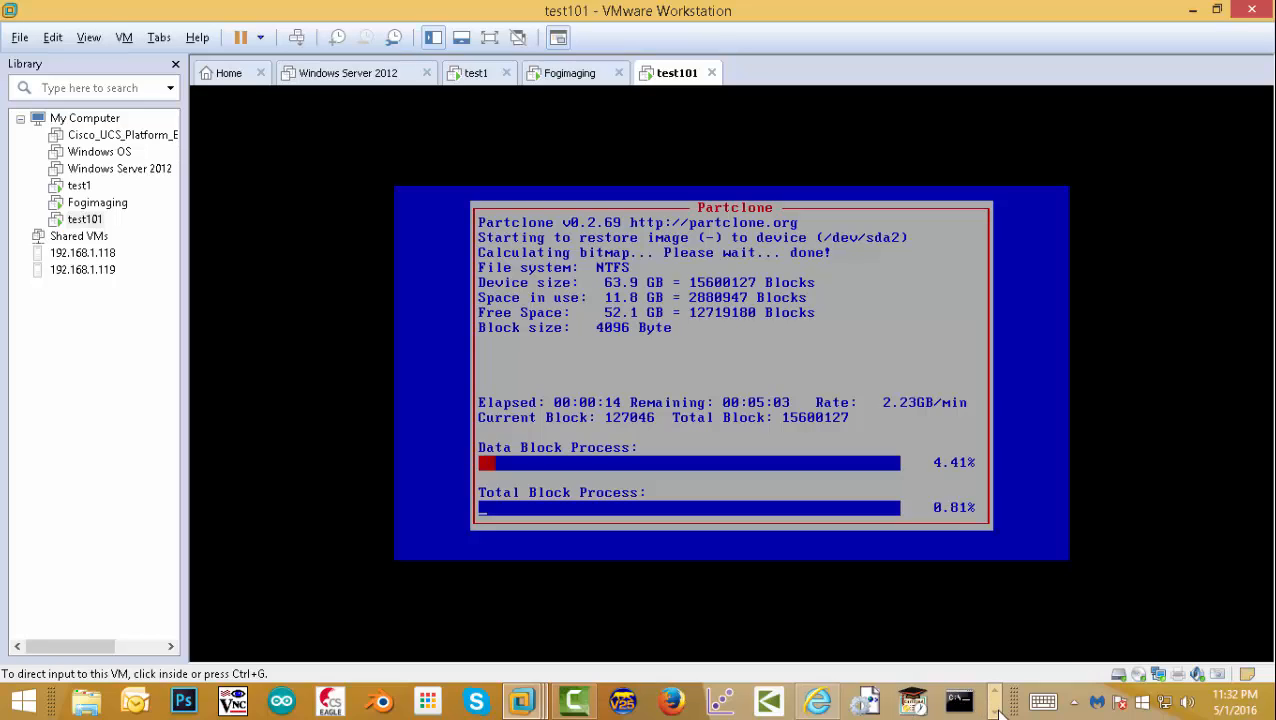
{"action": "left_click", "coordinate": [997, 712]}
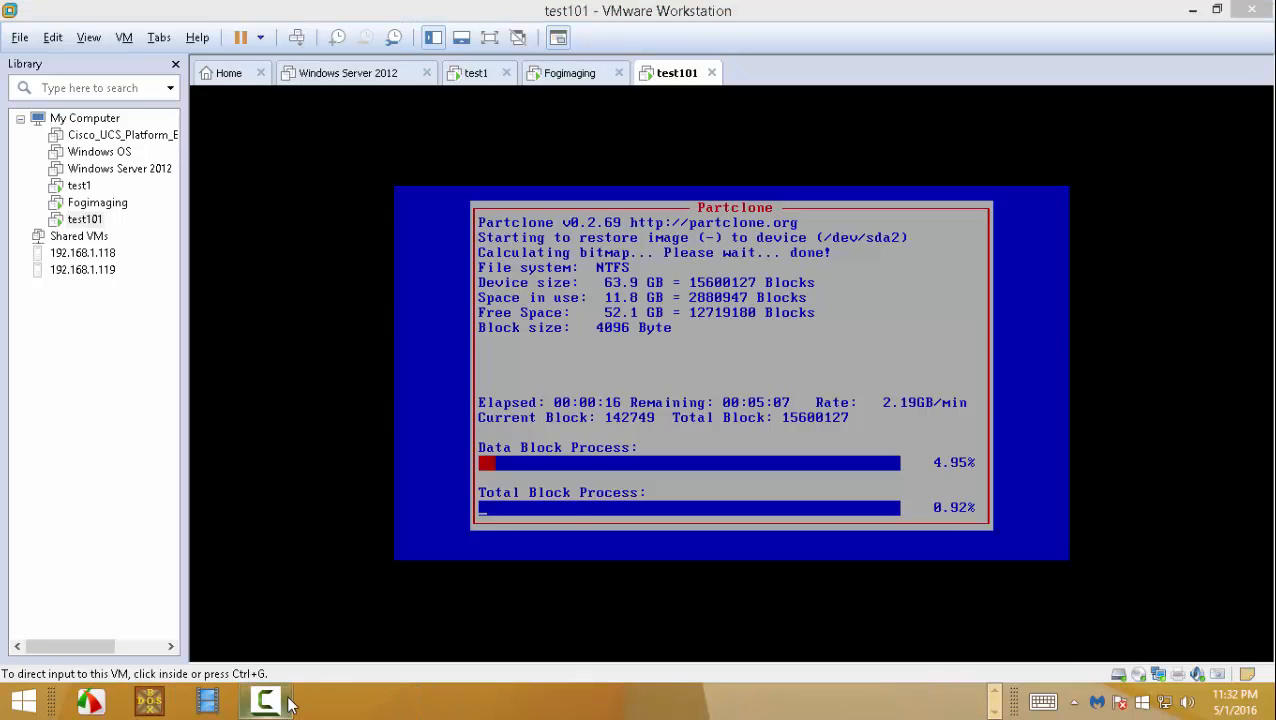
{"action": "left_click", "coordinate": [288, 704]}
- Swipe away the test101 lock screen in its console to reach the Windows sign-in screen
{"action": "left_click", "coordinate": [1151, 280]}
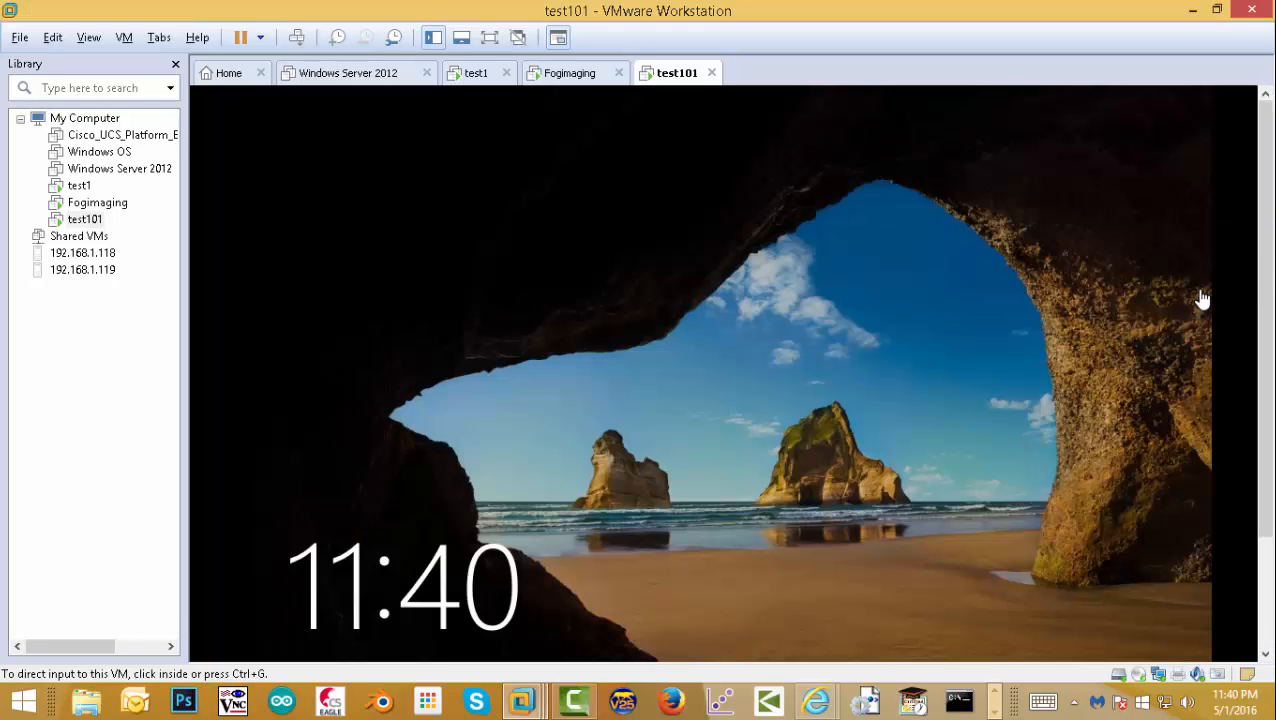
{"action": "left_click", "coordinate": [662, 414]}
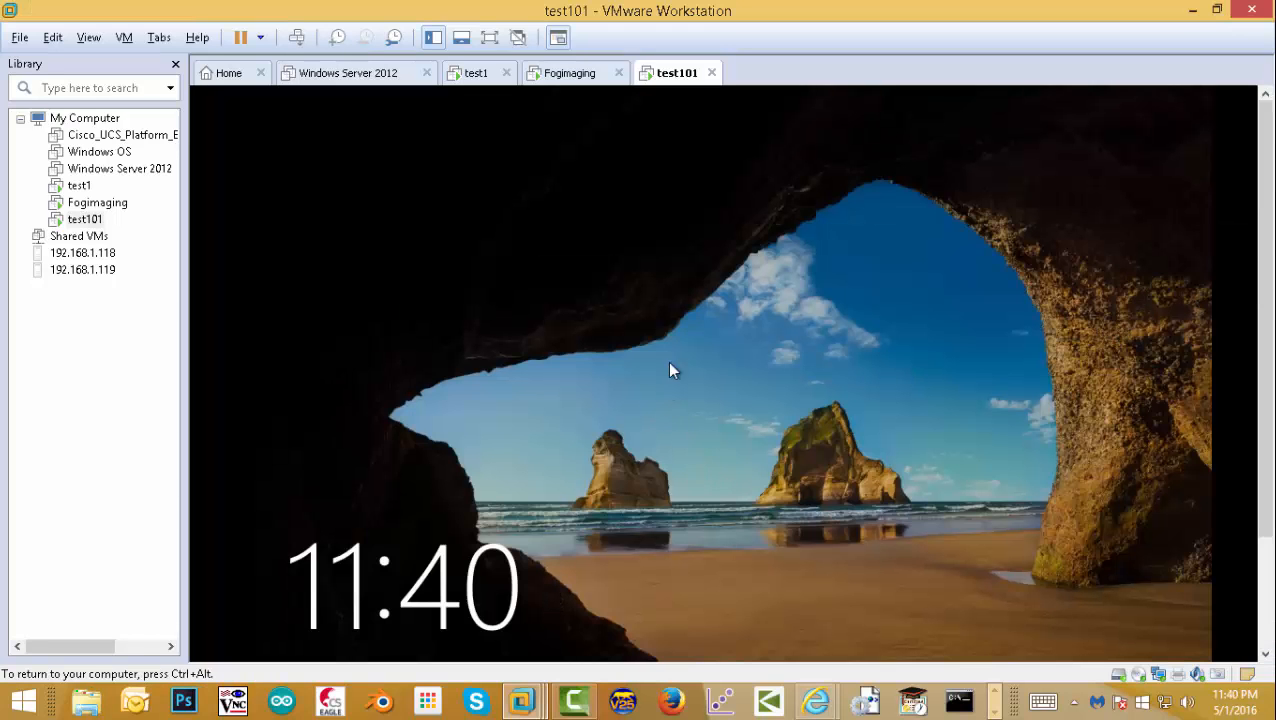
{"action": "left_click_drag", "start_coordinate": [652, 321], "coordinate": [641, 191]}
{"action": "left_click_drag", "start_coordinate": [600, 355], "coordinate": [605, 200]}
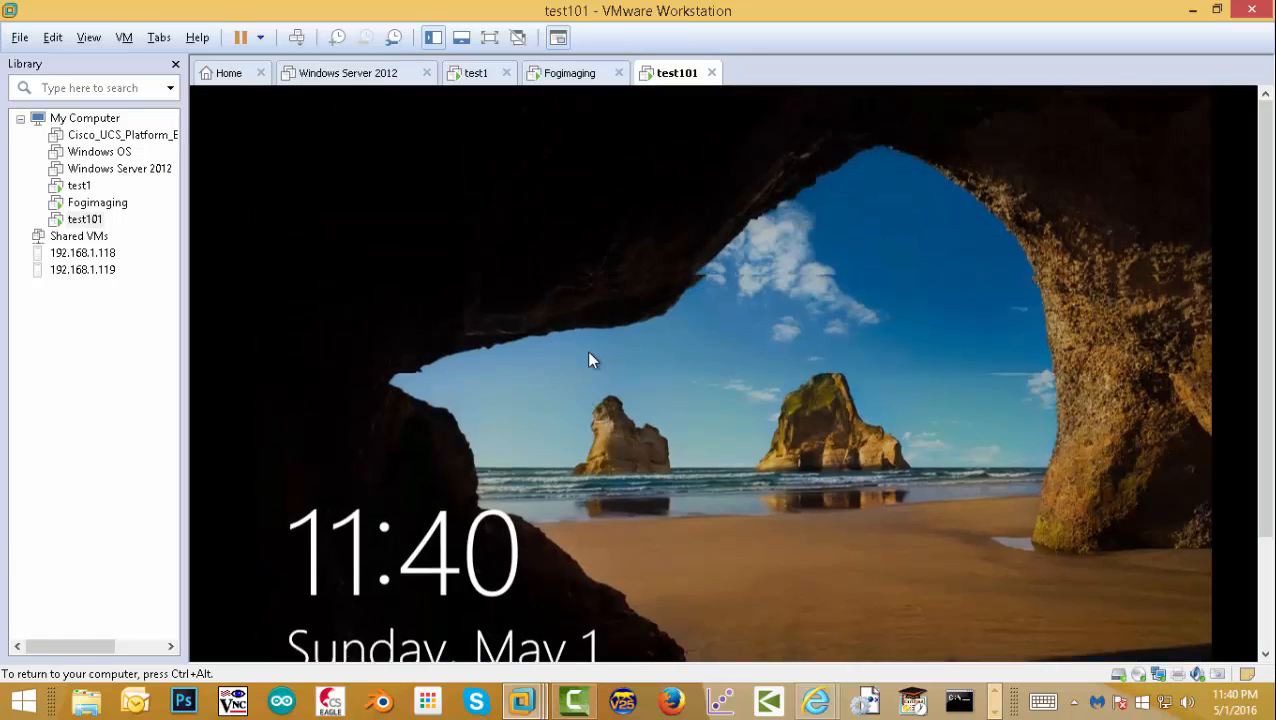
{"action": "left_click_drag", "start_coordinate": [602, 360], "coordinate": [600, 205]}
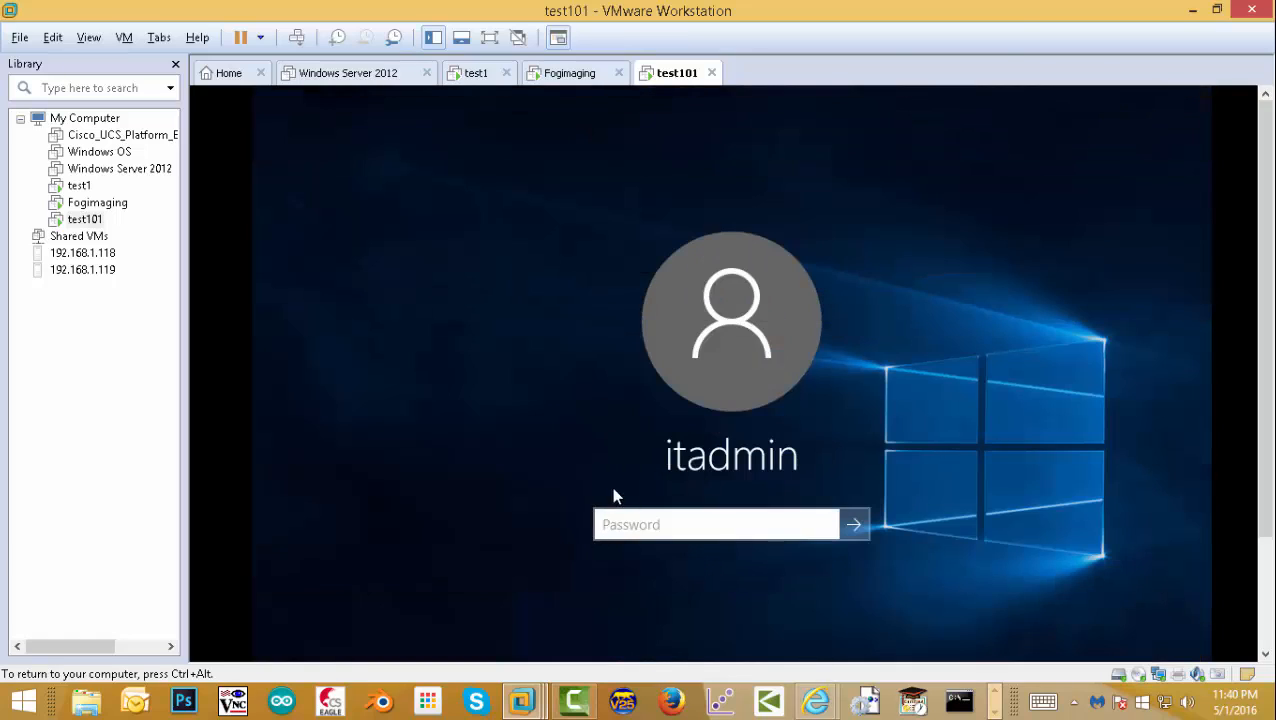
{"action": "key", "text": "ctrl+alt"}
{"action": "left_click", "coordinate": [86, 220]}
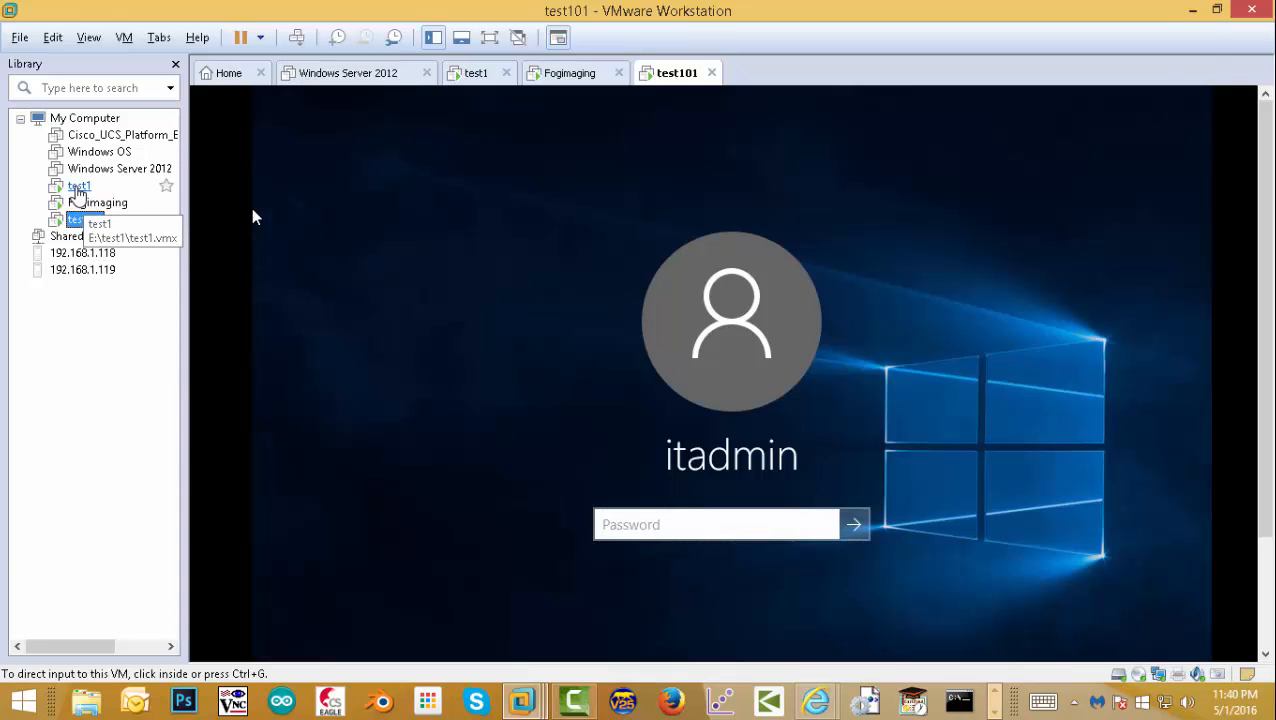
{"action": "left_click", "coordinate": [78, 190]}
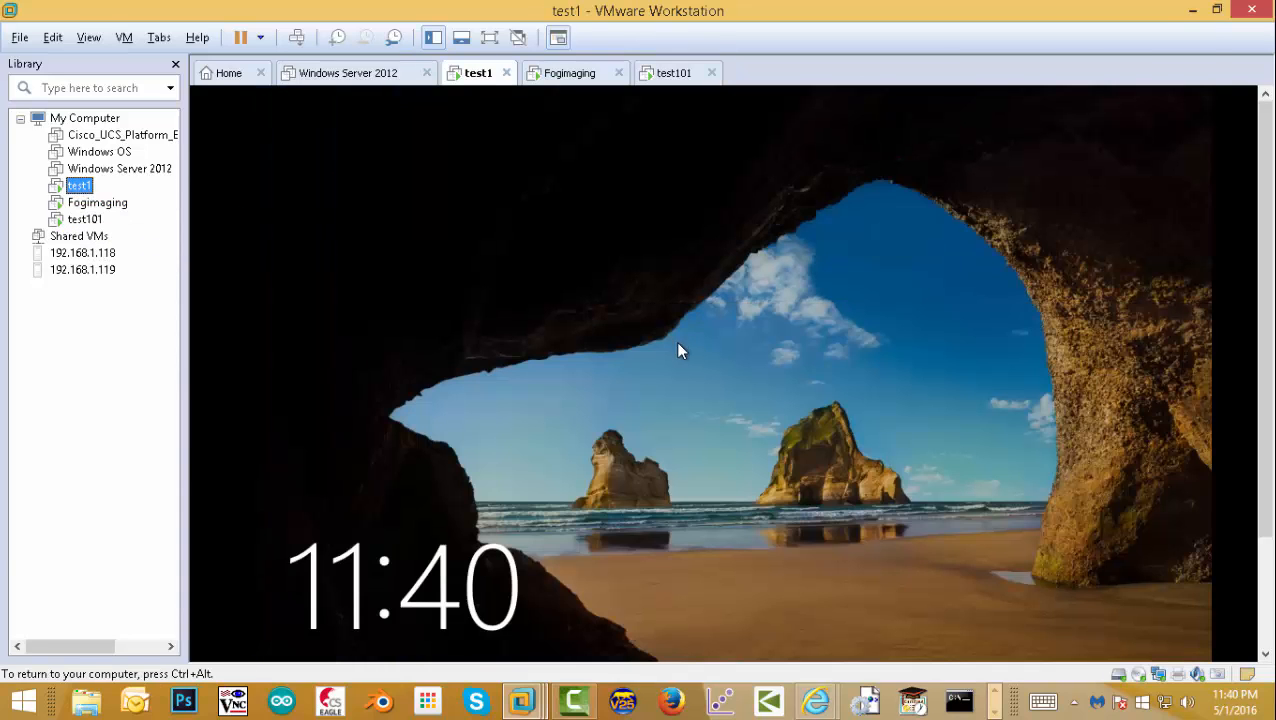
{"action": "left_click", "coordinate": [85, 221]}
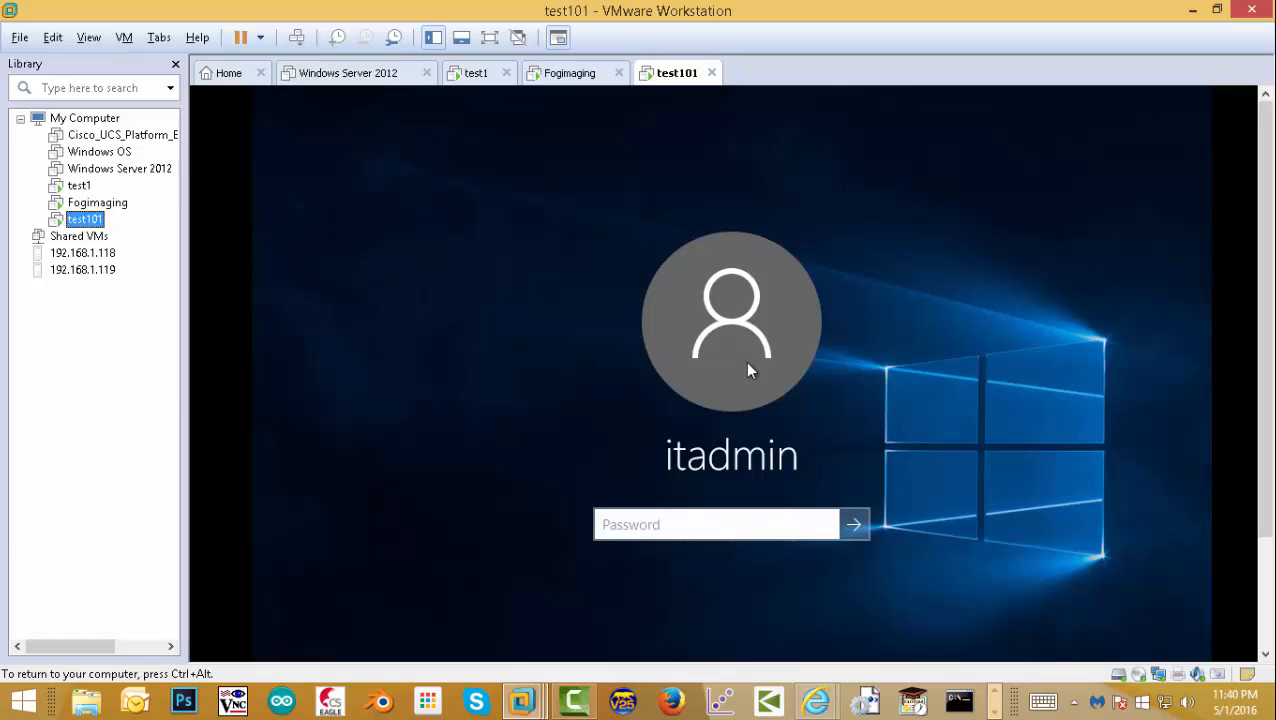
- Enter the account password to sign in to the Windows 10 Enterprise Evaluation desktop
{"action": "left_click", "coordinate": [632, 526]}
{"action": "type", "text": "P@•"}
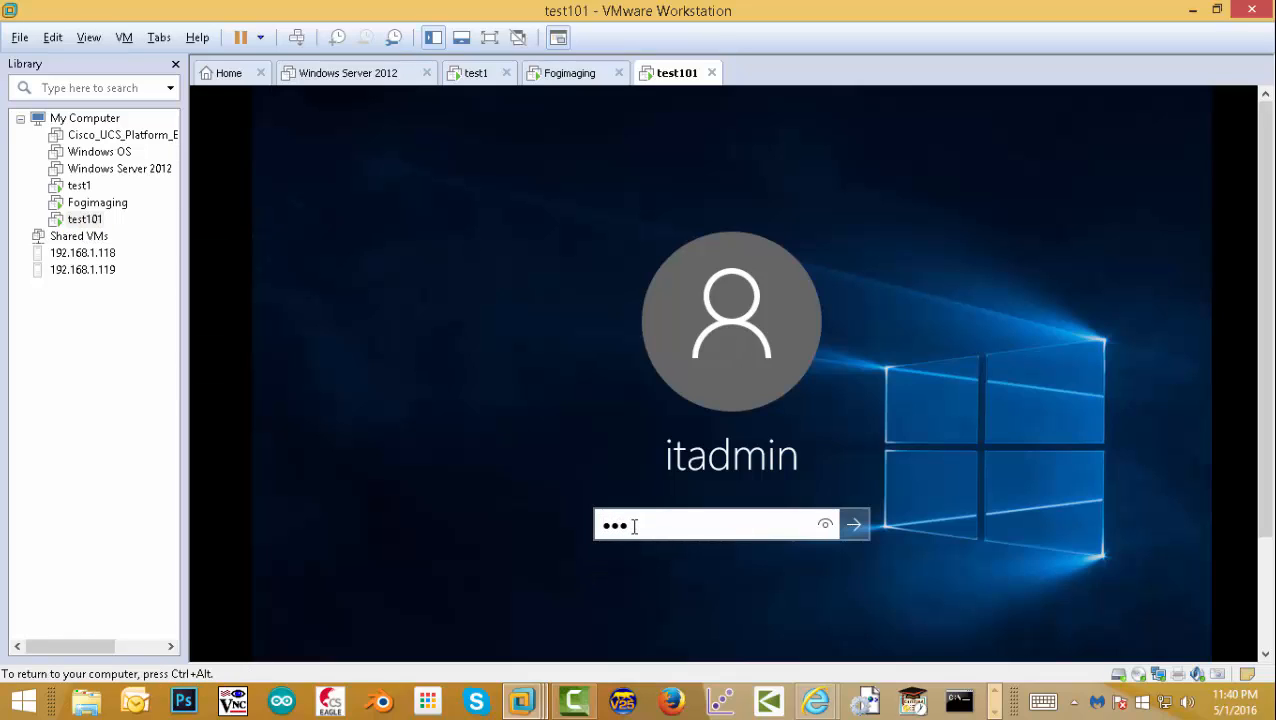
{"action": "type", "text": "••"}
{"action": "key", "text": "Return"}
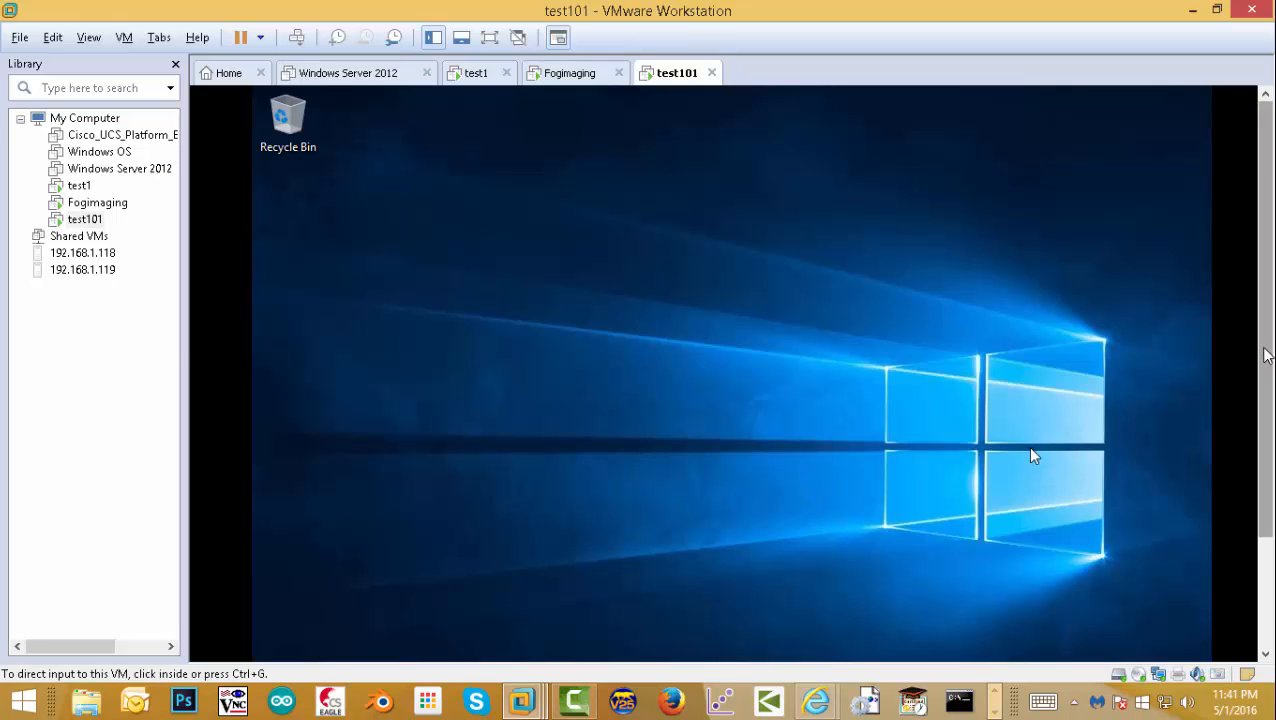
{"action": "left_click_drag", "start_coordinate": [1264, 356], "coordinate": [1258, 481]}
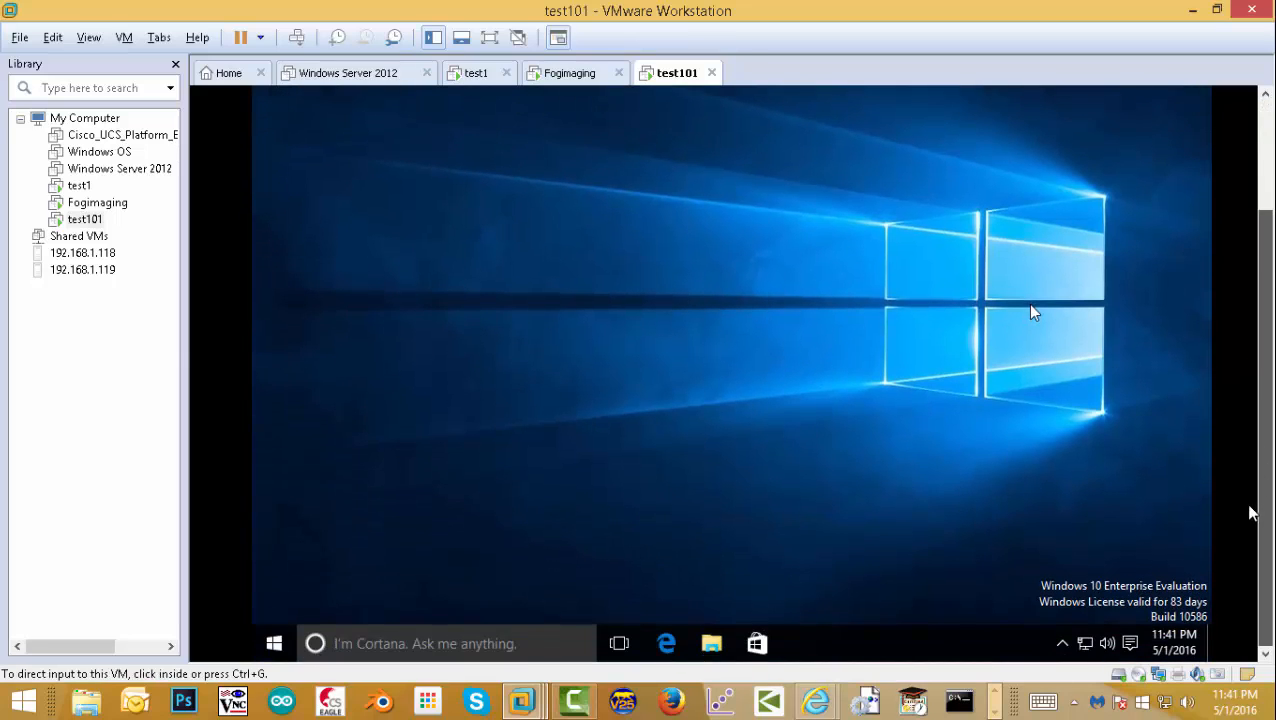
{"action": "left_click_drag", "start_coordinate": [1264, 499], "coordinate": [1253, 527]}
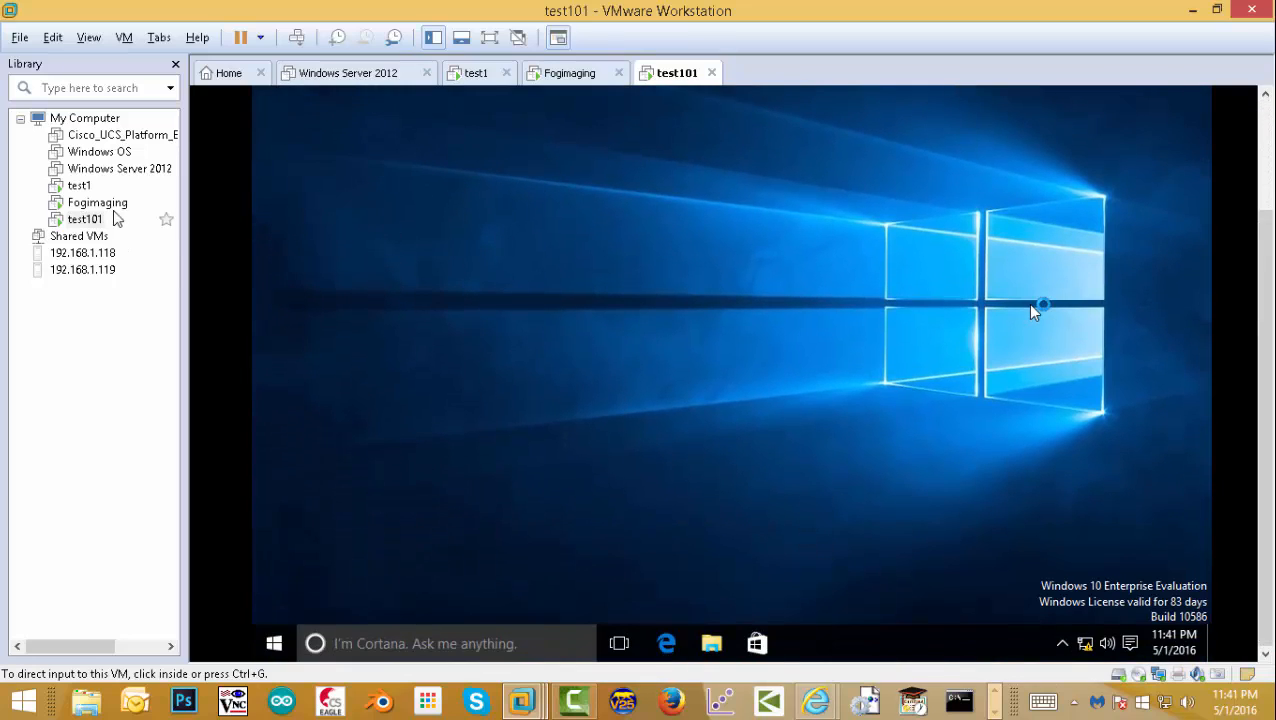
- Open the FOG Home dashboard in the Fogimaging machine's Firefox
{"action": "left_click", "coordinate": [97, 203]}
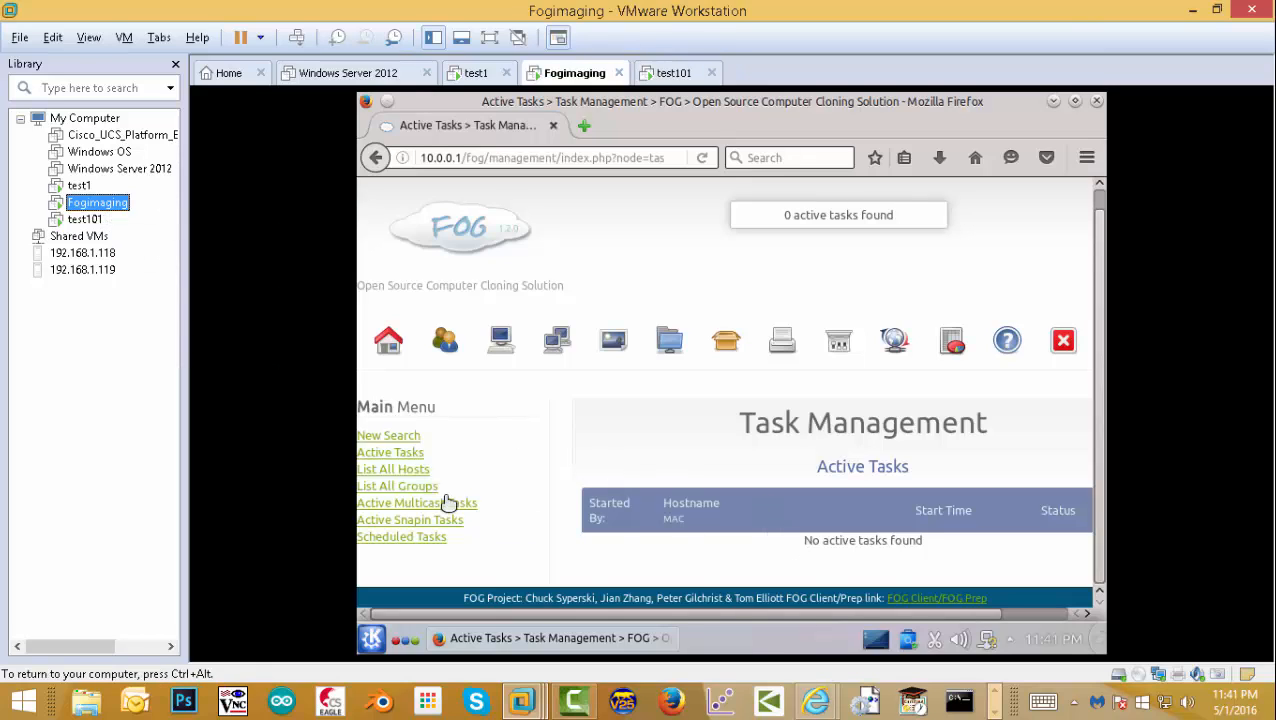
{"action": "left_click", "coordinate": [390, 346]}
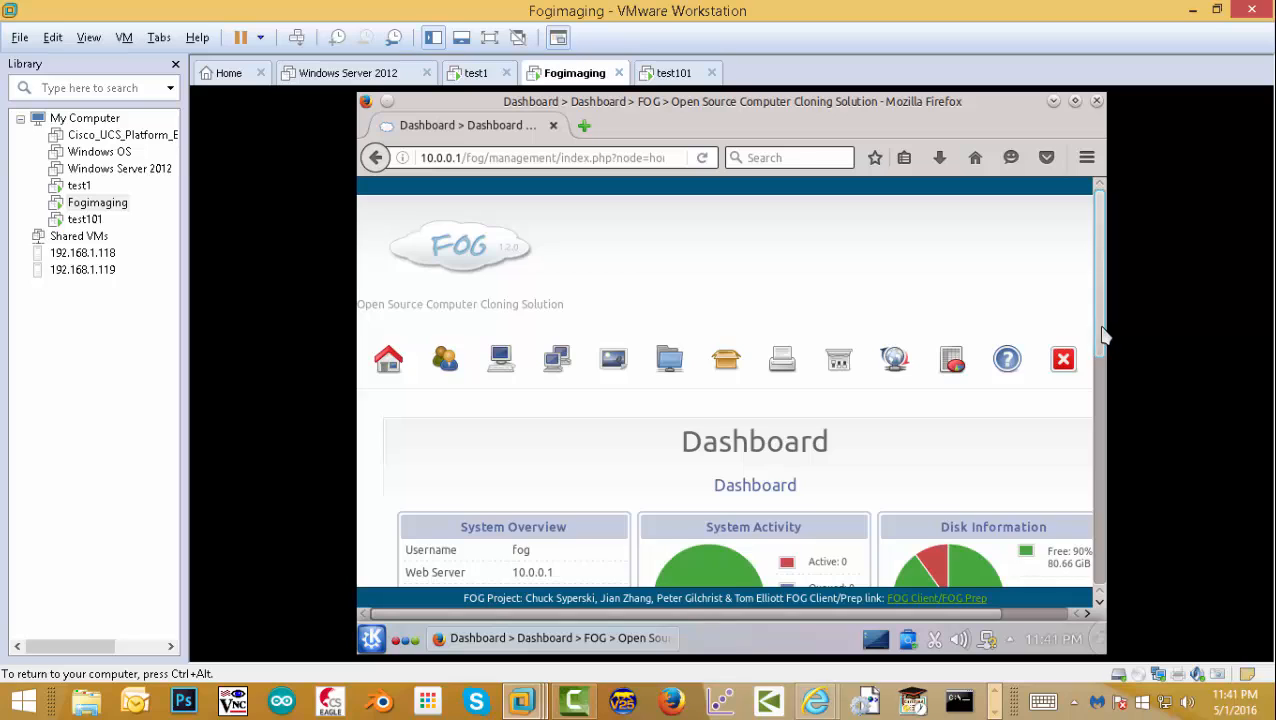
{"action": "left_click_drag", "start_coordinate": [1104, 335], "coordinate": [1108, 437]}
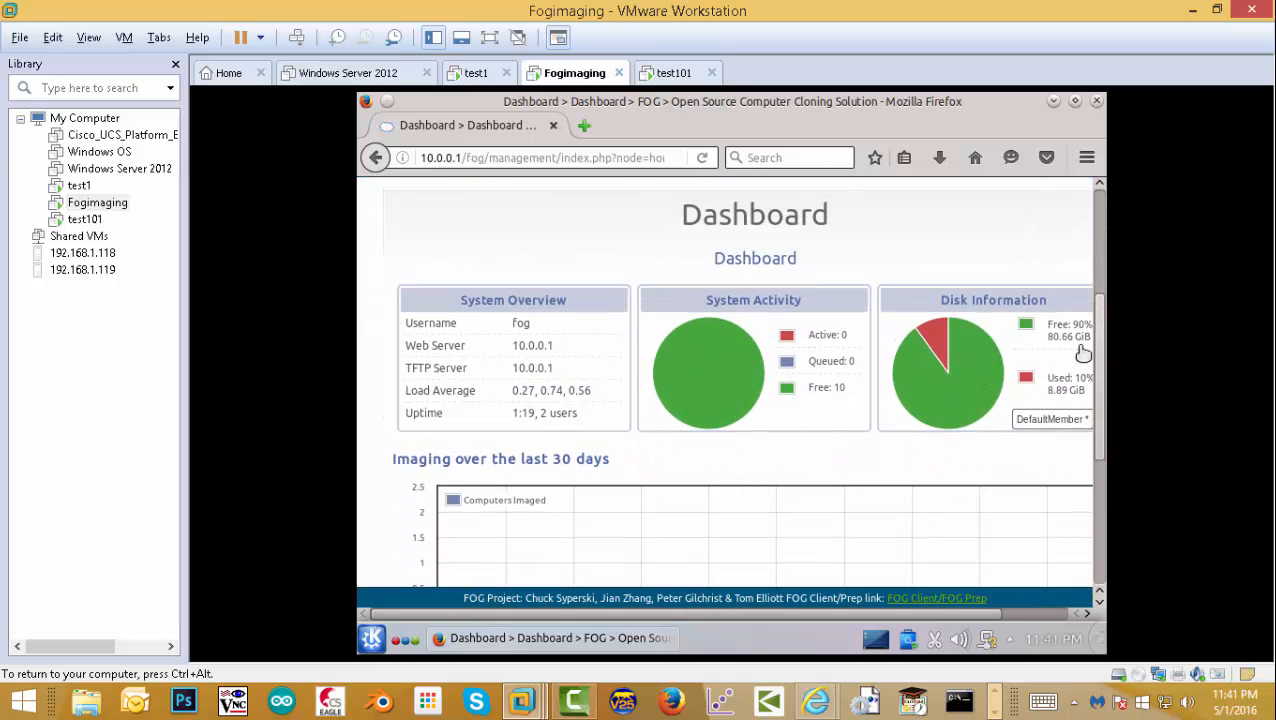
- View the storage node's Disk Information, then close Firefox to reveal the KDE desktop
{"action": "left_click", "coordinate": [966, 381]}
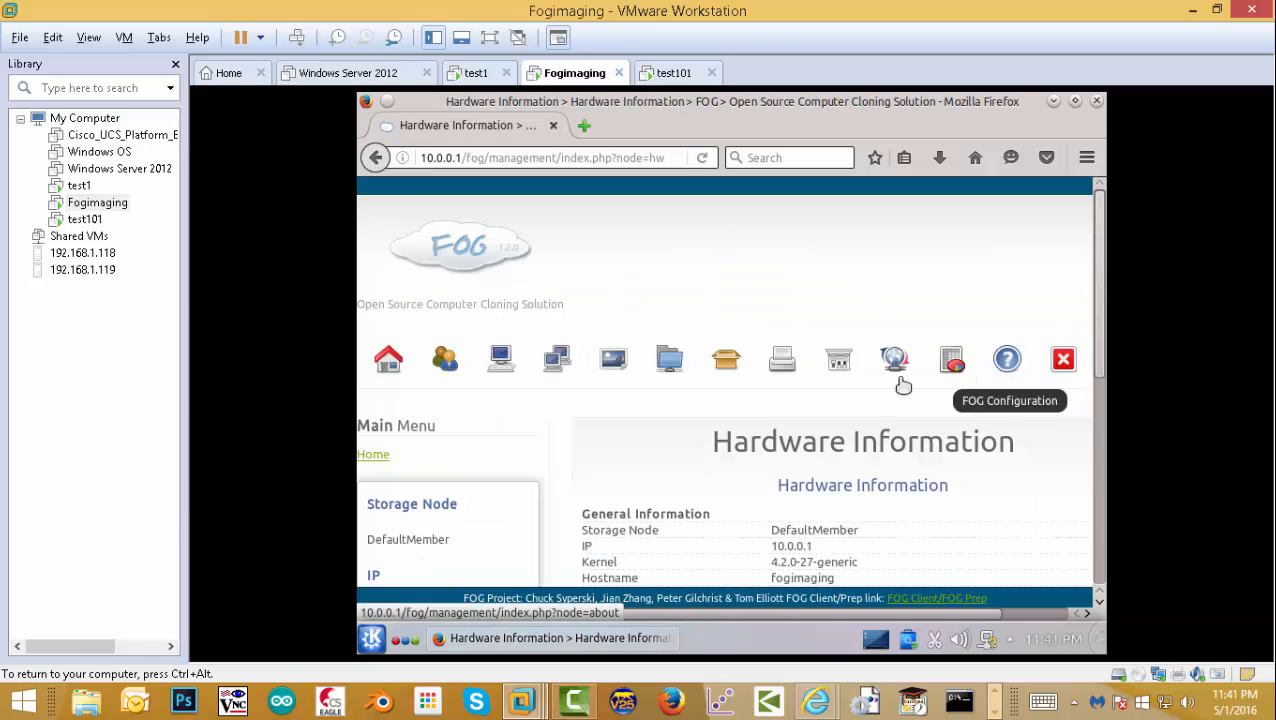
{"action": "left_click_drag", "start_coordinate": [1104, 326], "coordinate": [1106, 278]}
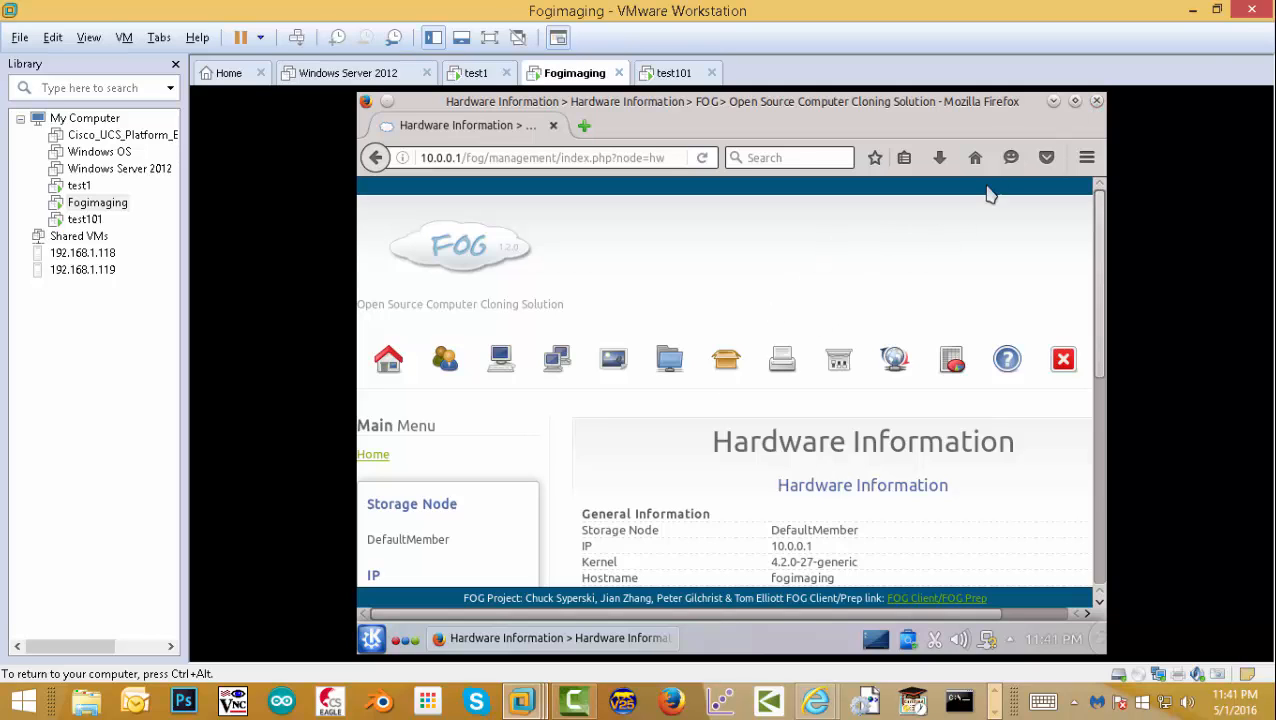
{"action": "left_click", "coordinate": [1096, 102]}
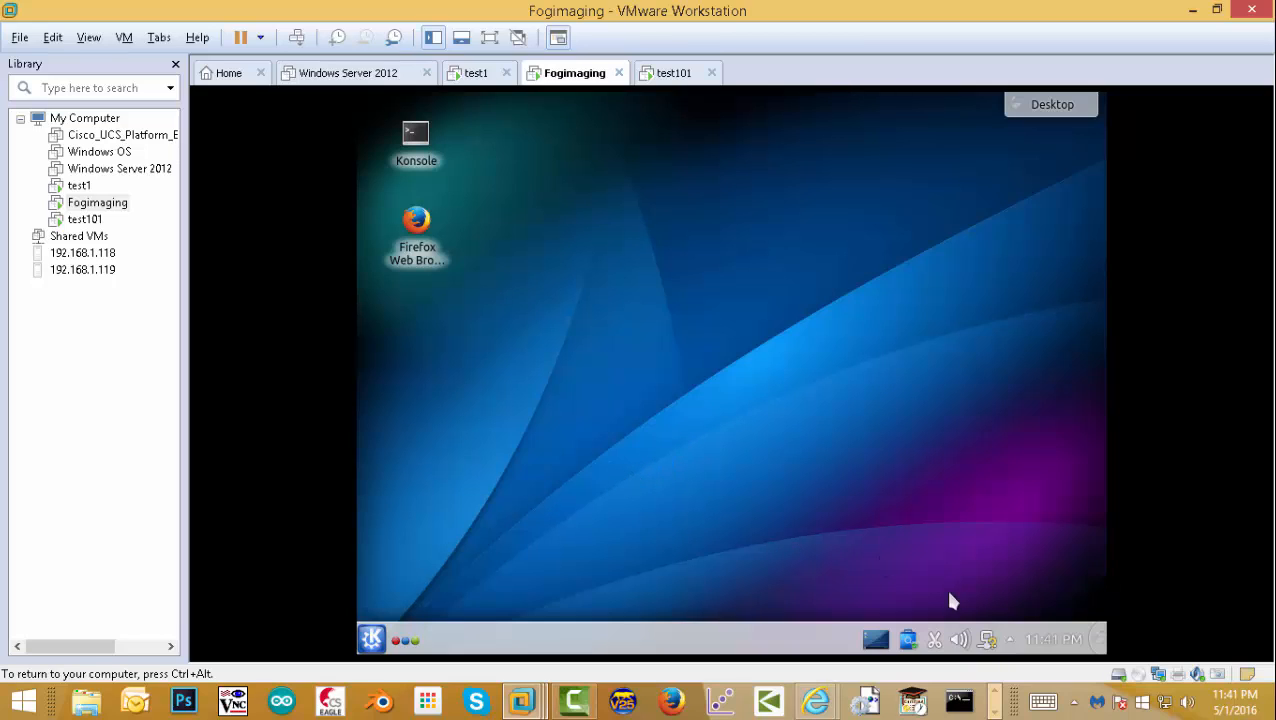
{"action": "left_click", "coordinate": [994, 712]}
{"action": "left_click", "coordinate": [266, 700]}
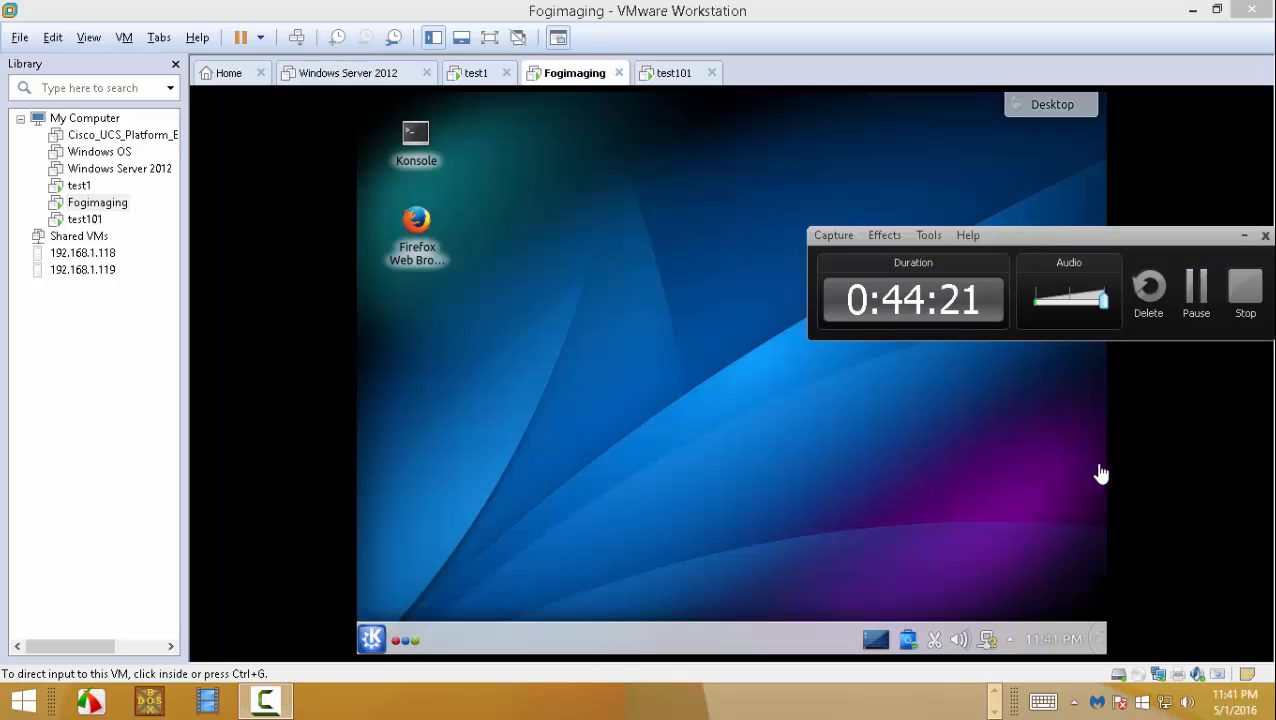